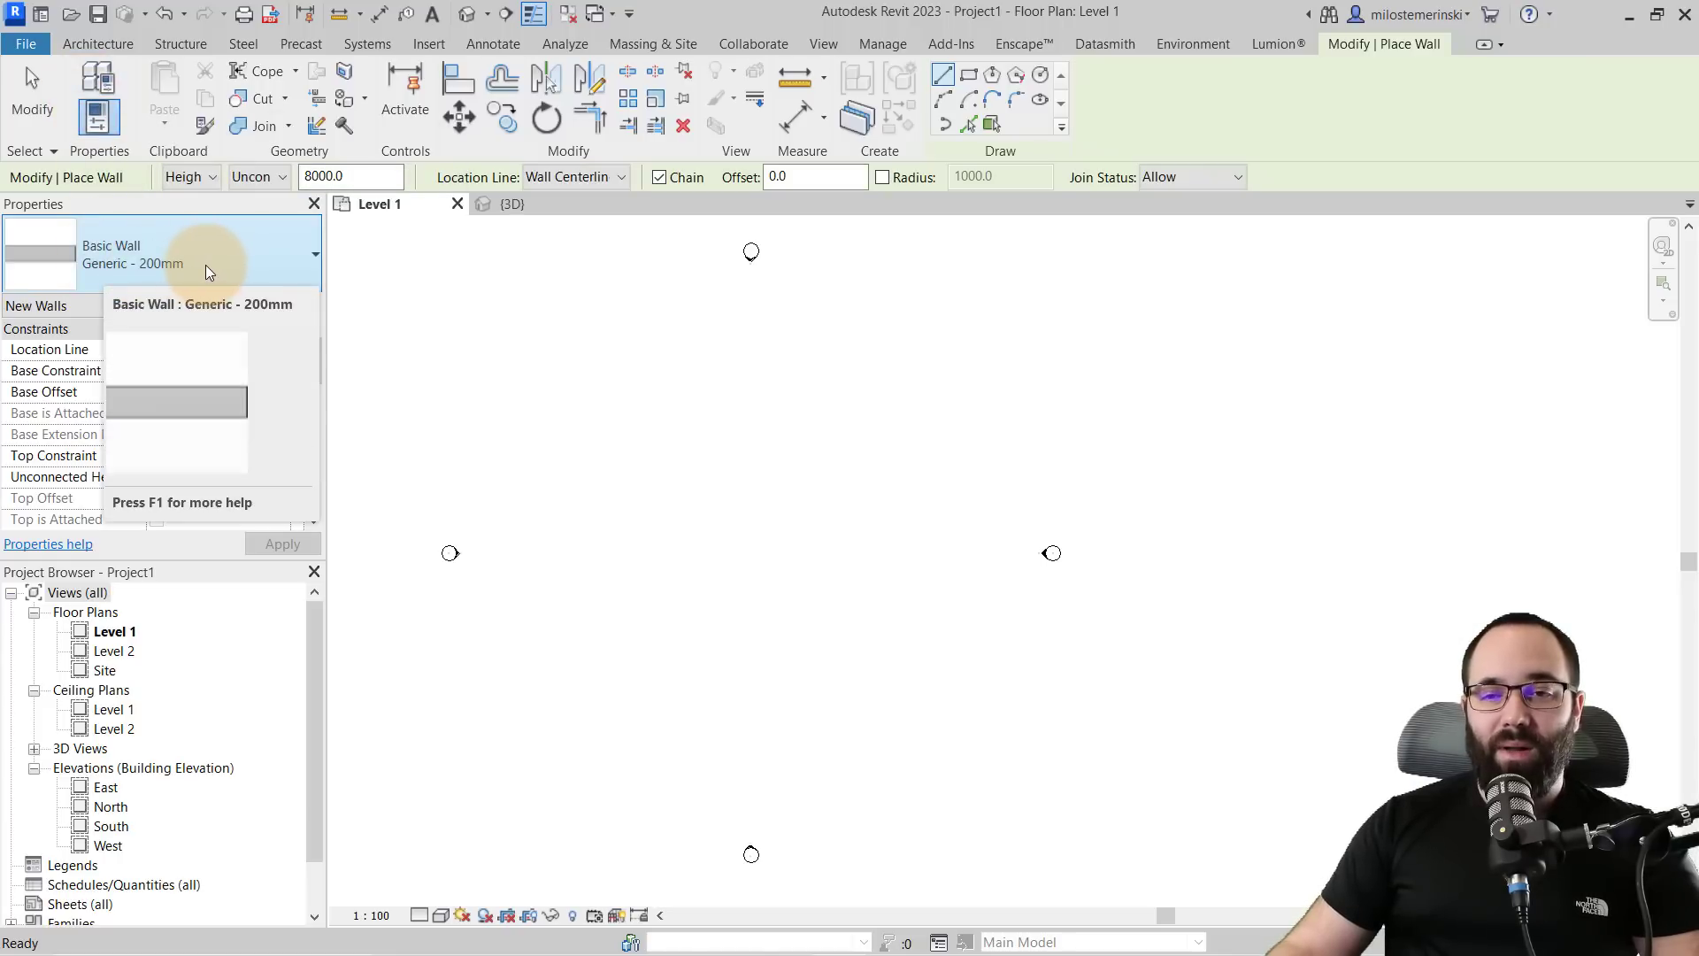
- Duplicate the Generic - 200mm basic wall type under the name "Railing wall"
{"action": "left_click", "coordinate": [285, 305]}
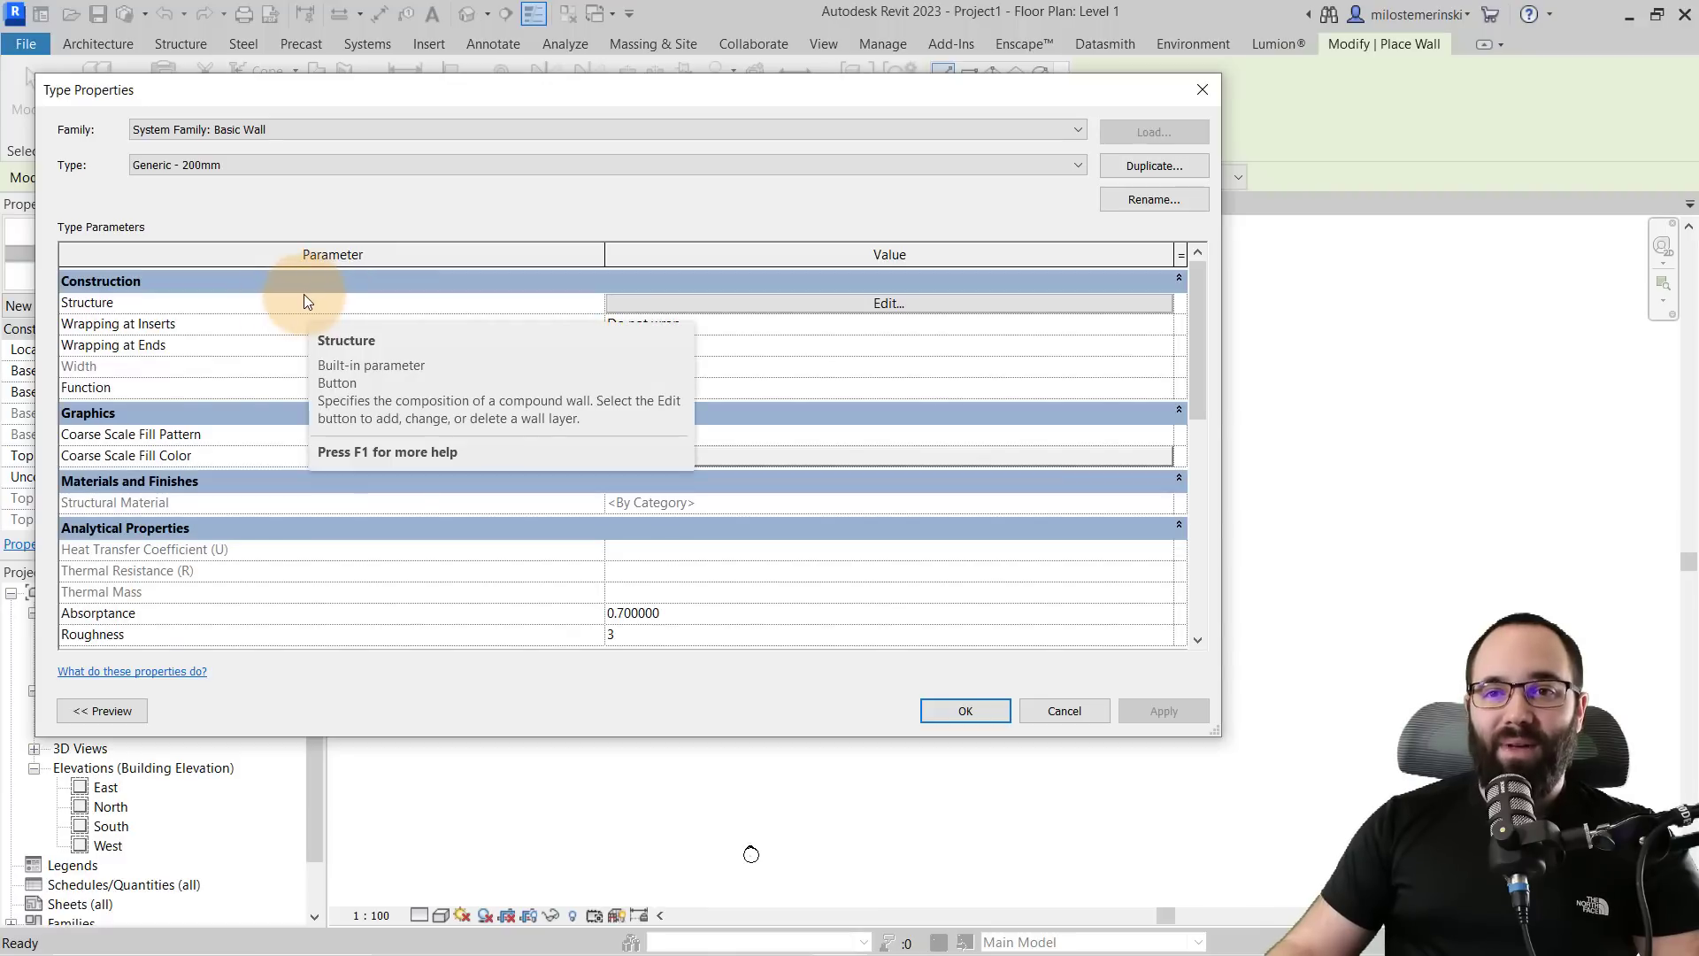
{"action": "left_click", "coordinate": [1117, 171]}
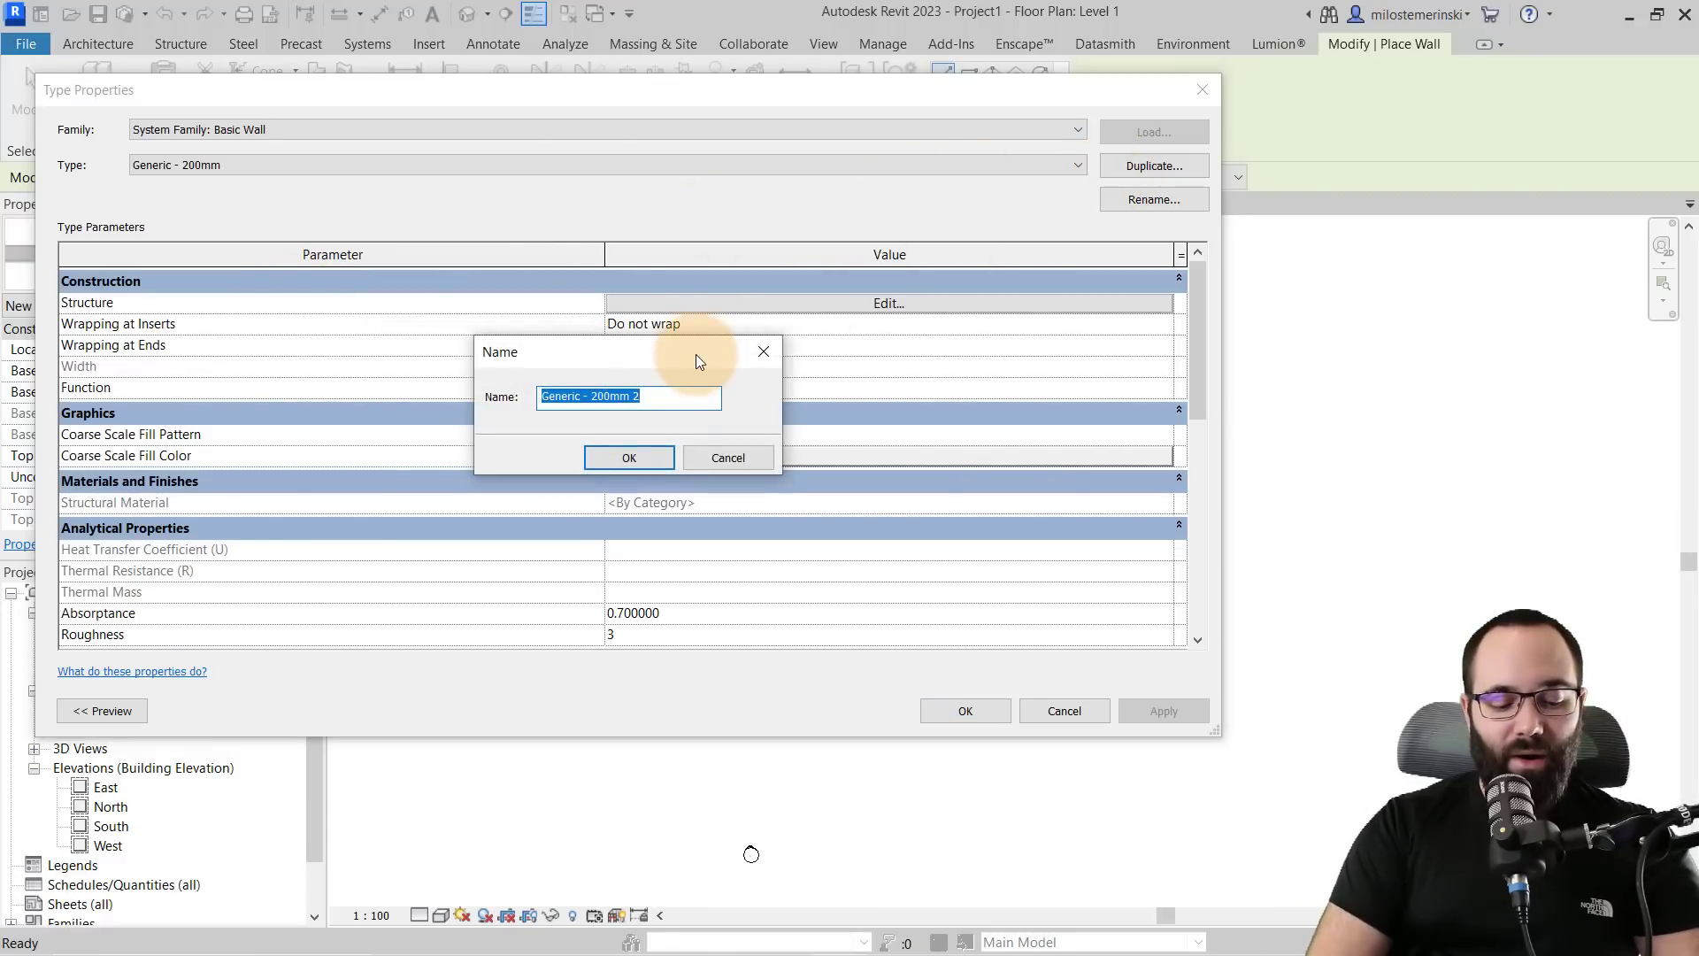
{"action": "type", "text": "Railing wall"}
{"action": "left_click", "coordinate": [629, 462]}
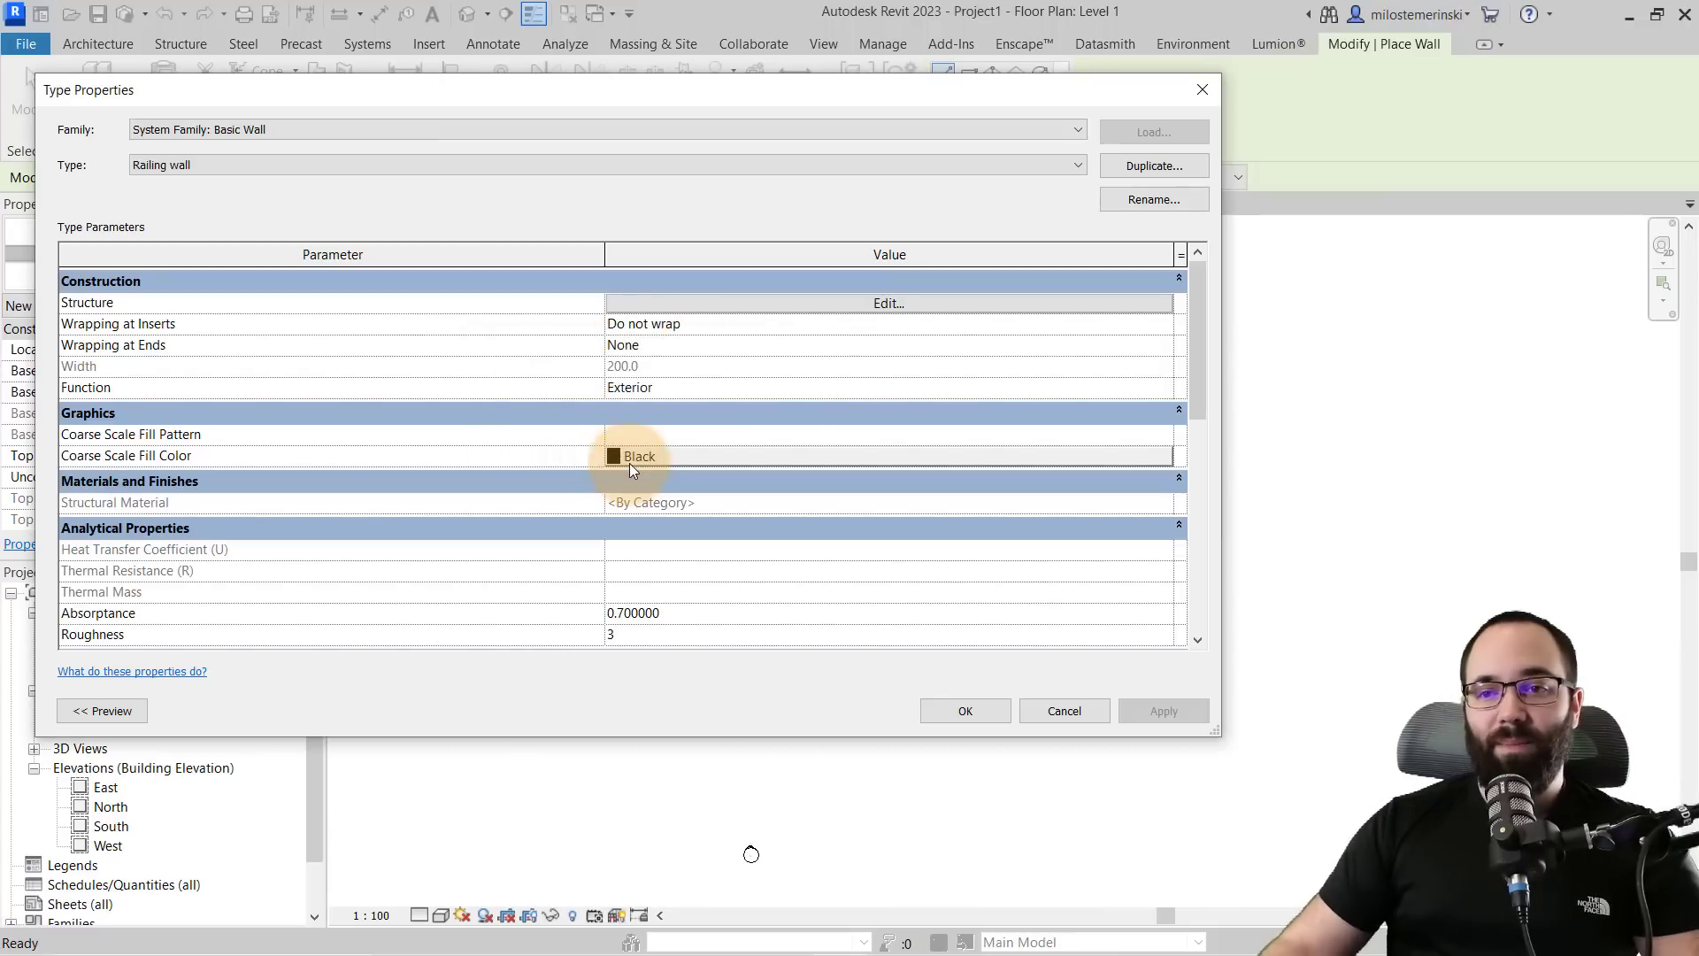
- Assign the gypsum wall board material to the Railing wall type's structure layer and accept the type properties
{"action": "left_click", "coordinate": [674, 303]}
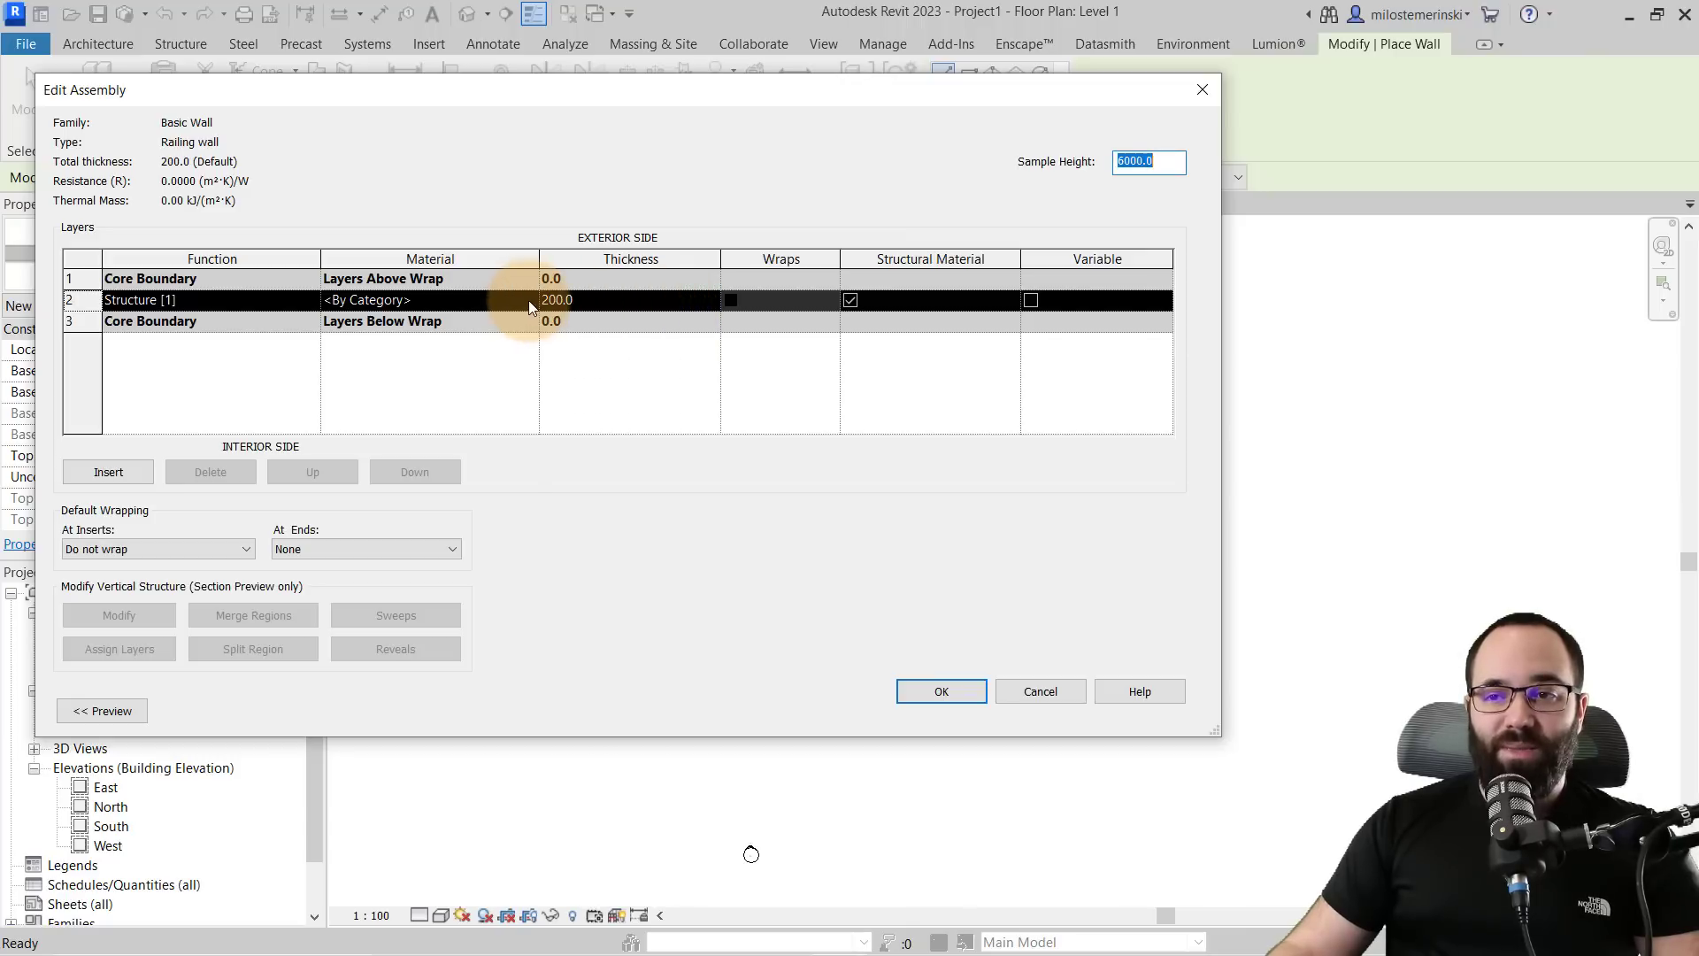
{"action": "left_click", "coordinate": [495, 301]}
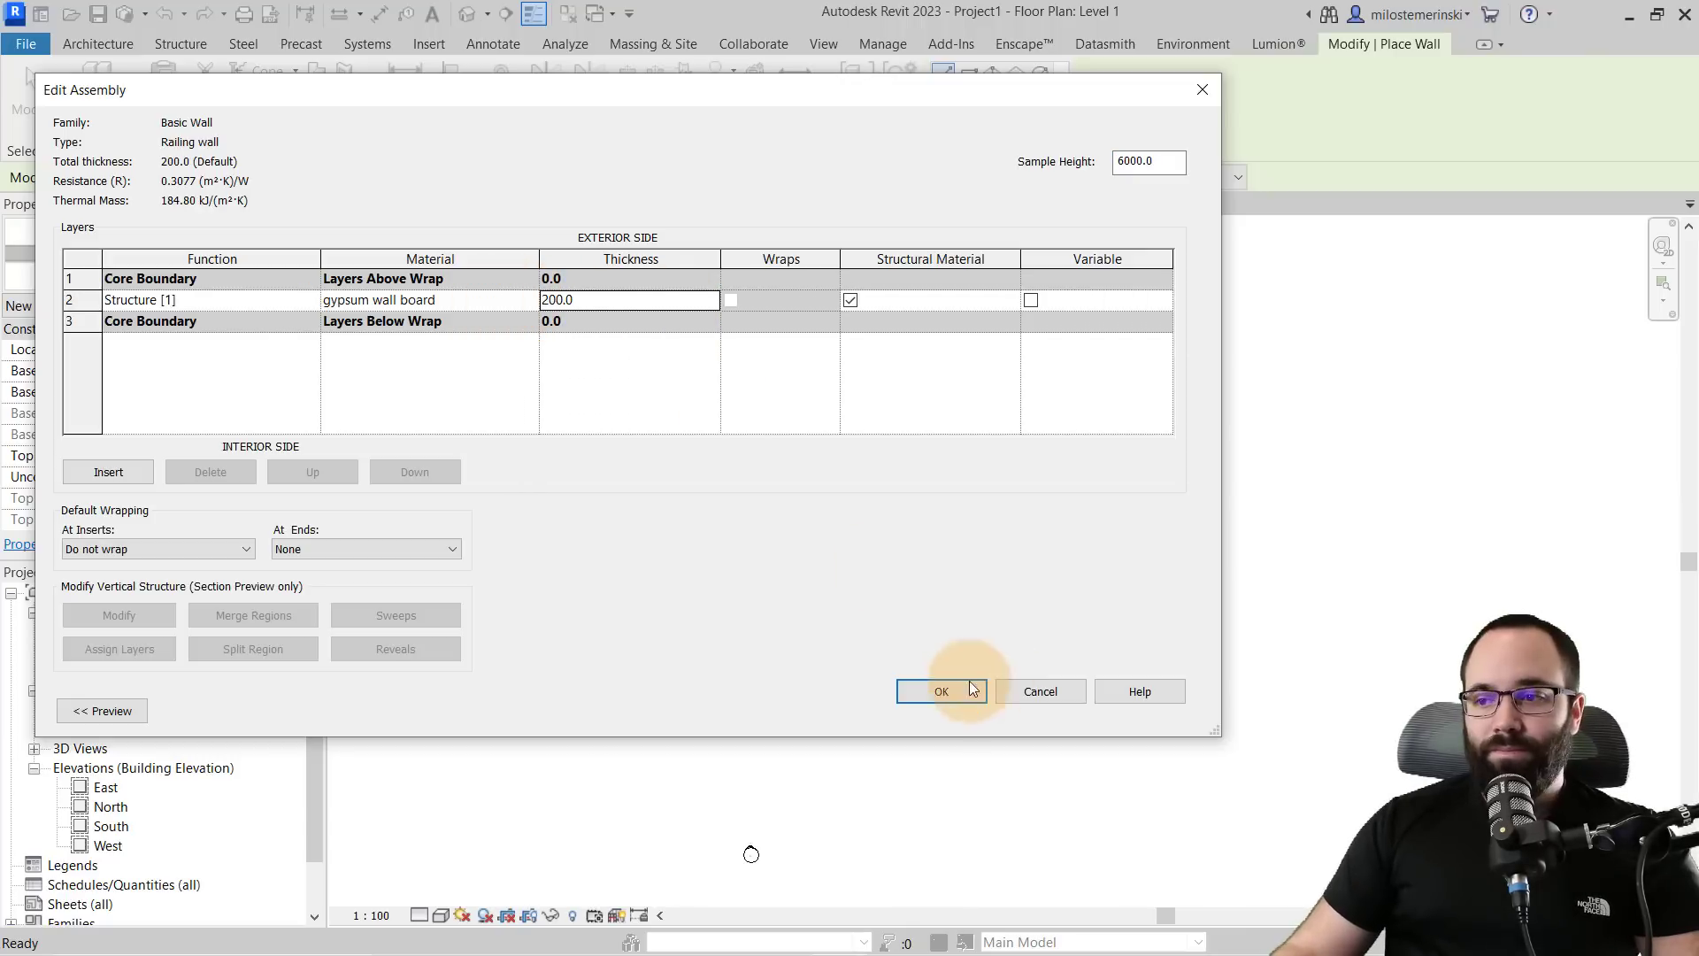
{"action": "left_click", "coordinate": [941, 690]}
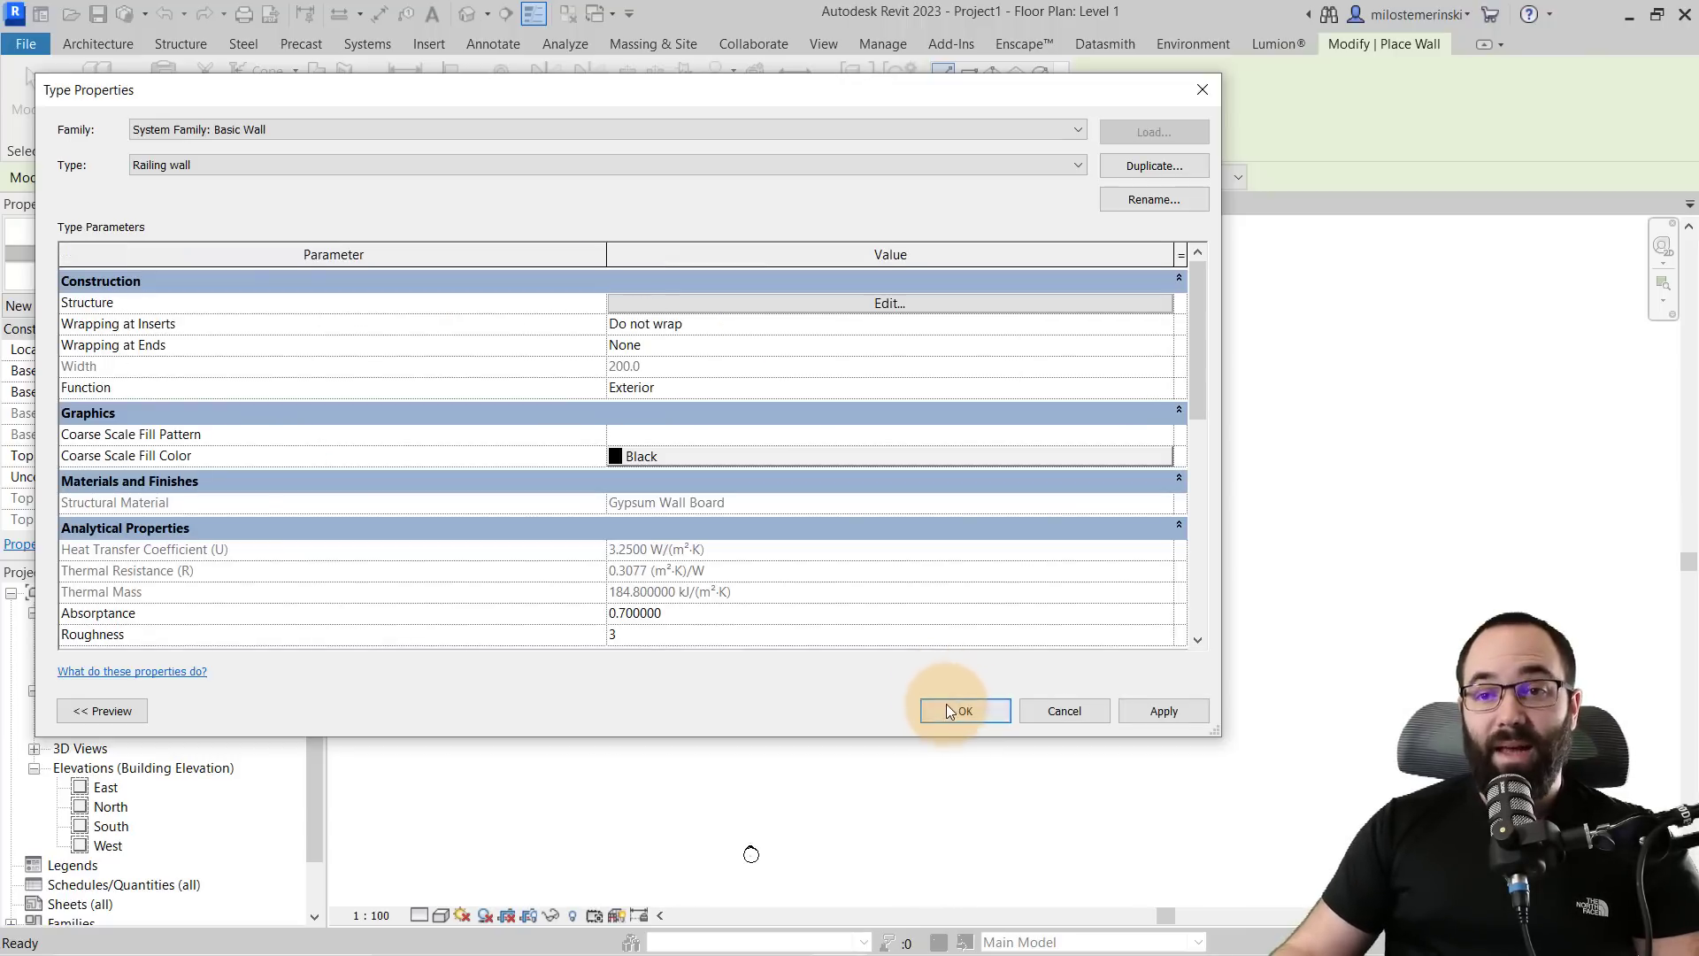
{"action": "left_click", "coordinate": [963, 711]}
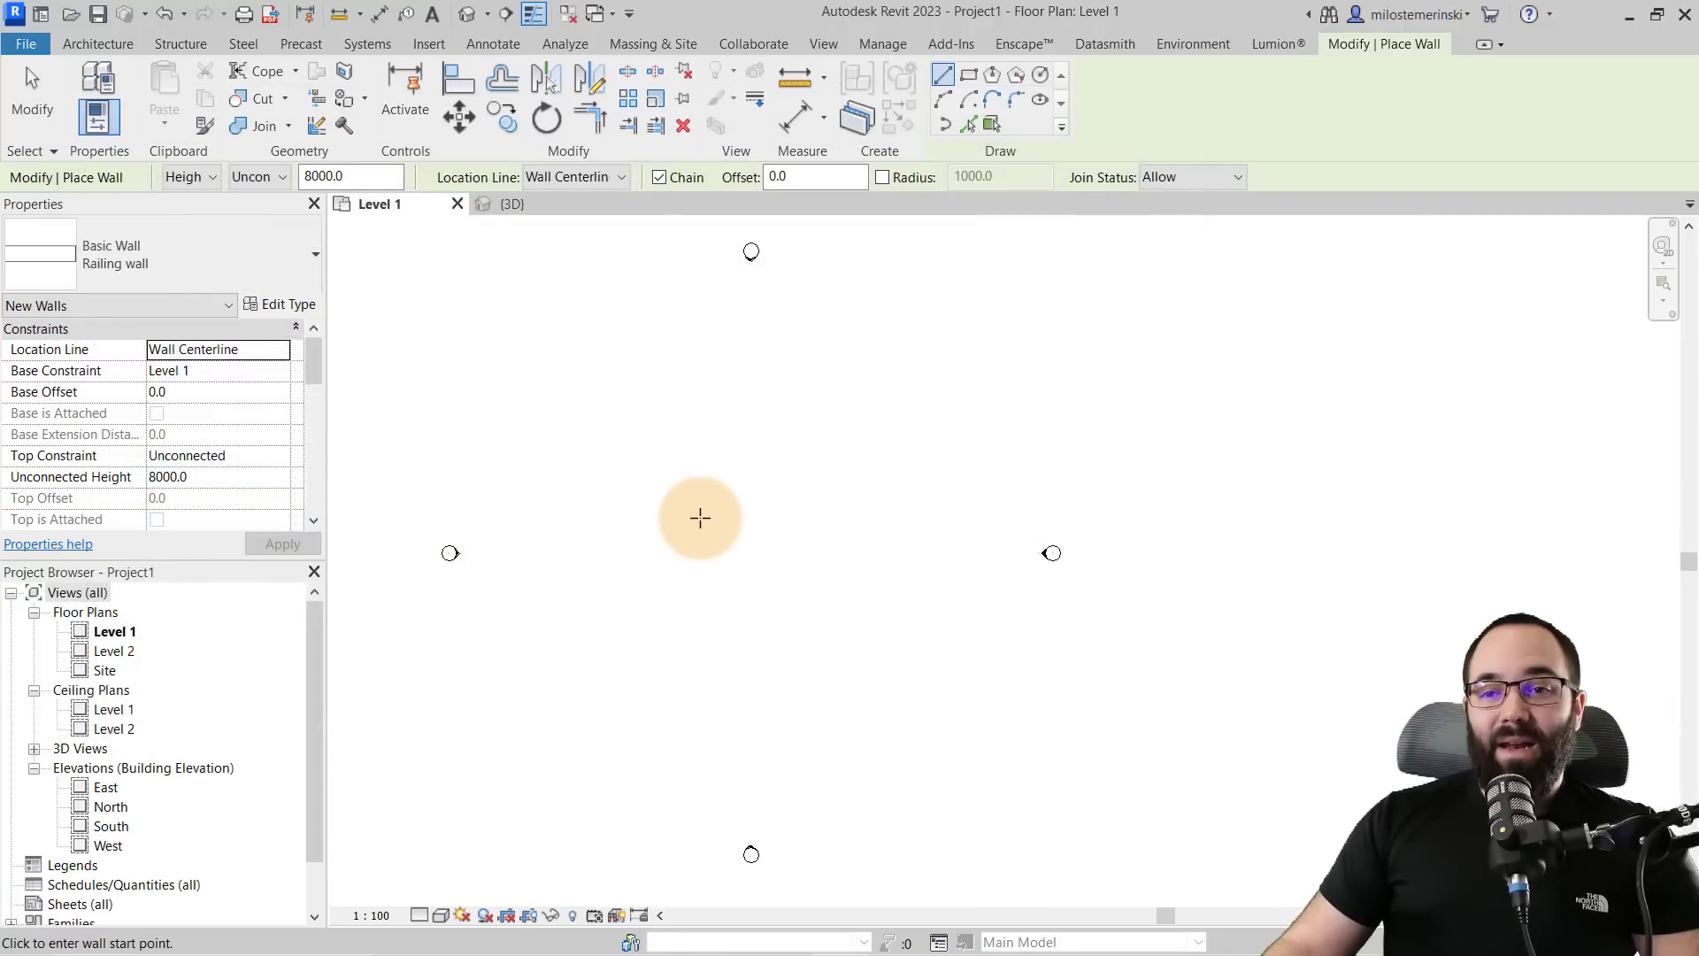
- Draw a U-shaped run of Railing walls on Level 1 with a 4000 mm long middle wall and two 1500 mm side walls
{"action": "scroll", "coordinate": [708, 540], "scroll_direction": "up", "scroll_amount": 2}
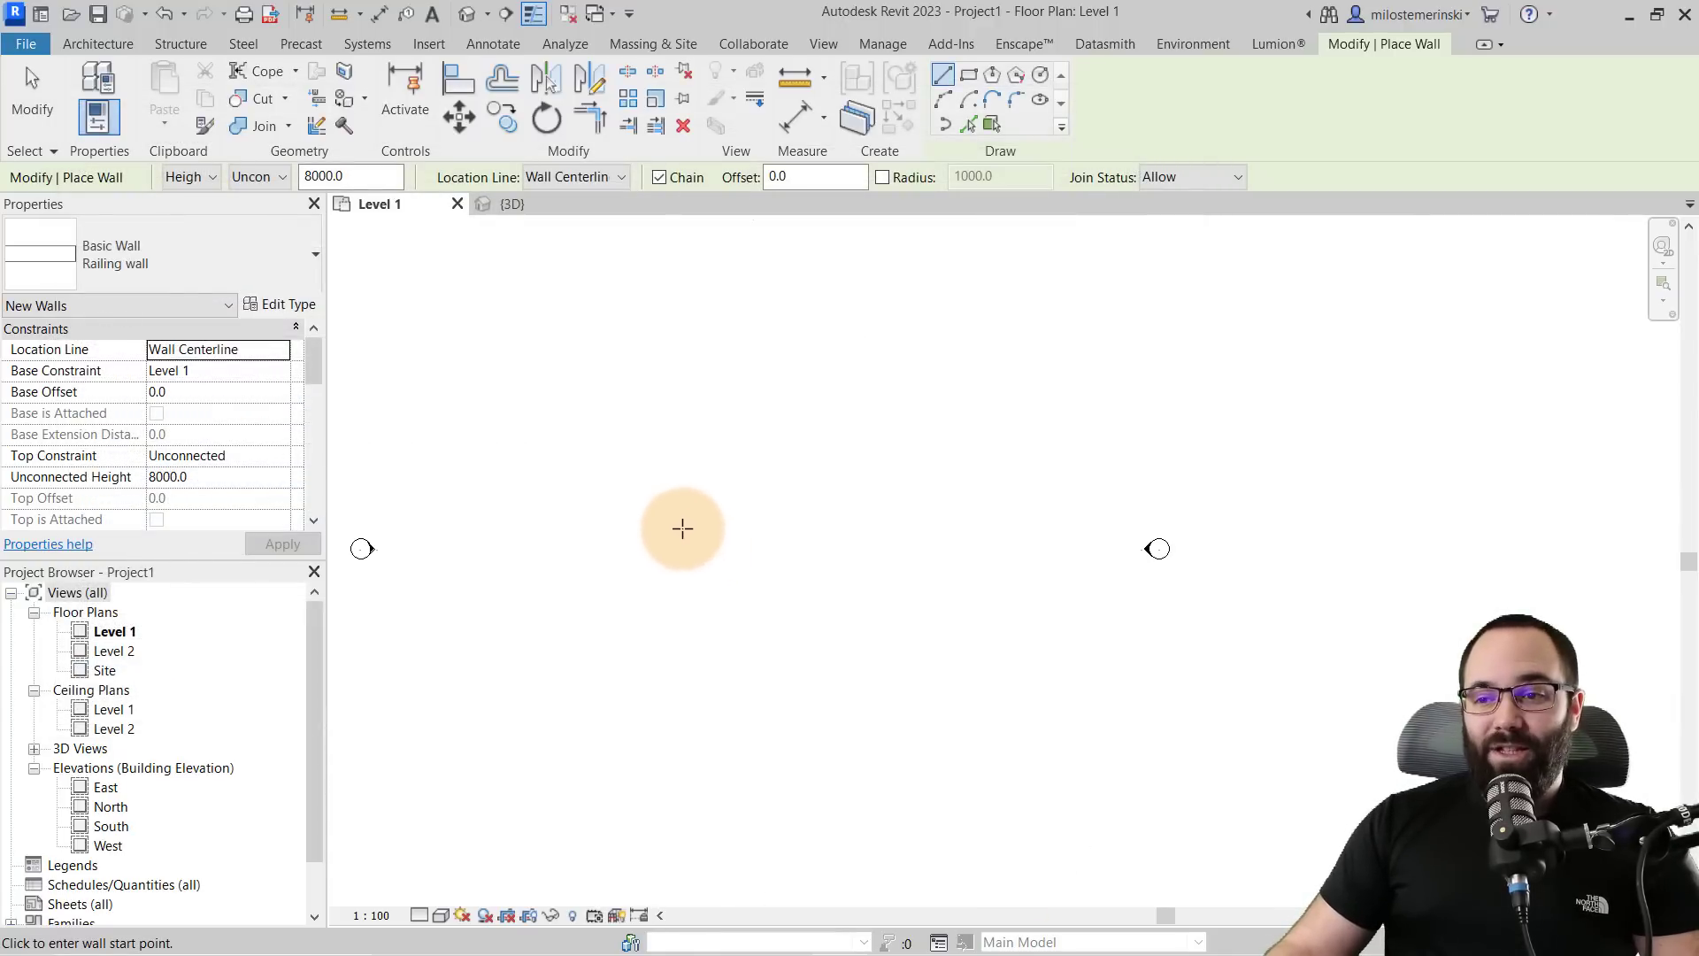
{"action": "left_click", "coordinate": [695, 518]}
{"action": "scroll", "coordinate": [695, 544], "scroll_direction": "up", "scroll_amount": 2}
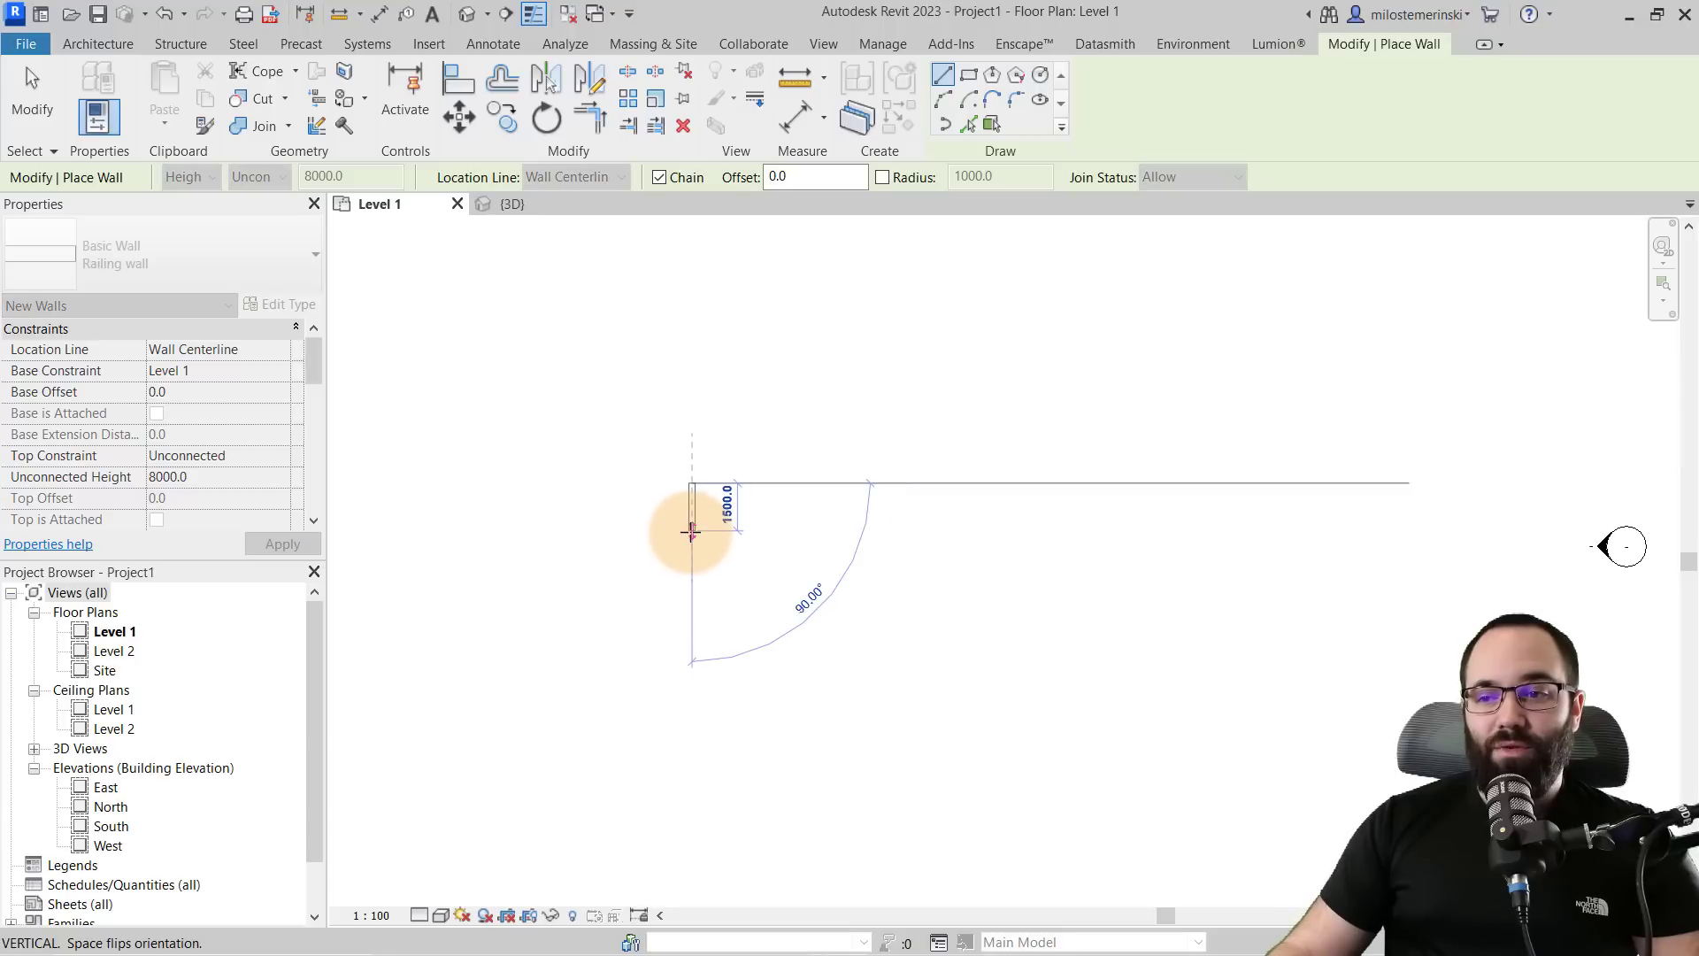
{"action": "left_click", "coordinate": [692, 531]}
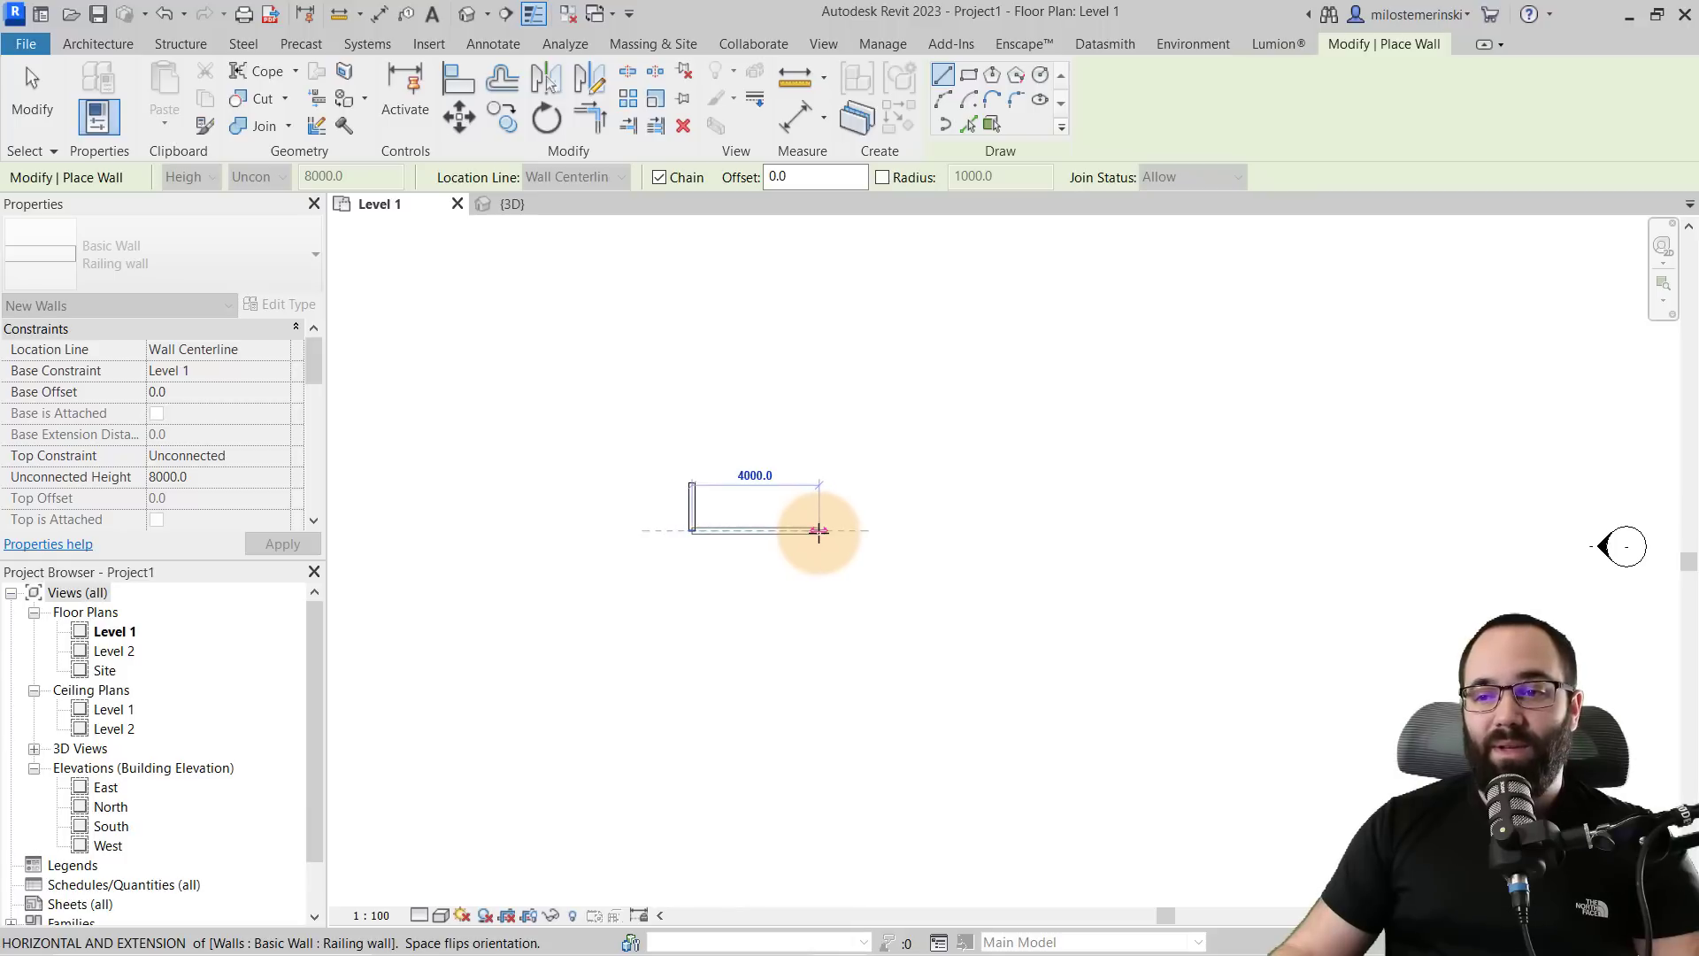
{"action": "left_click", "coordinate": [819, 531]}
{"action": "left_click", "coordinate": [818, 483]}
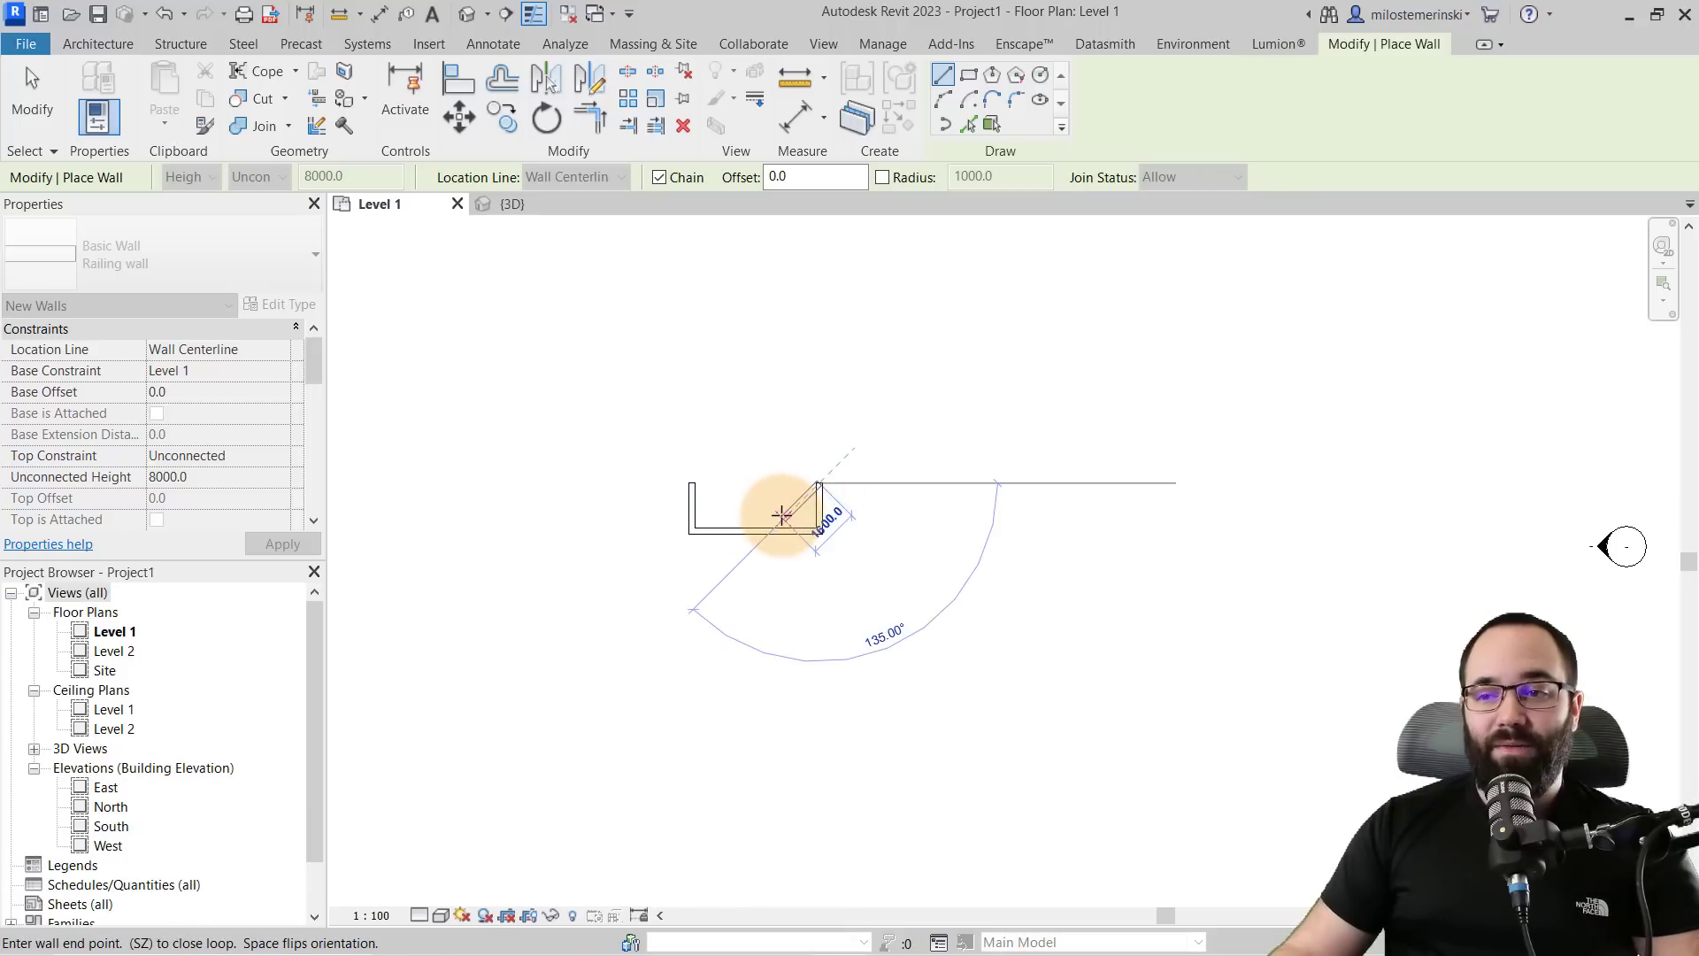
{"action": "key", "text": "Escape"}
{"action": "key", "text": "Escape"}
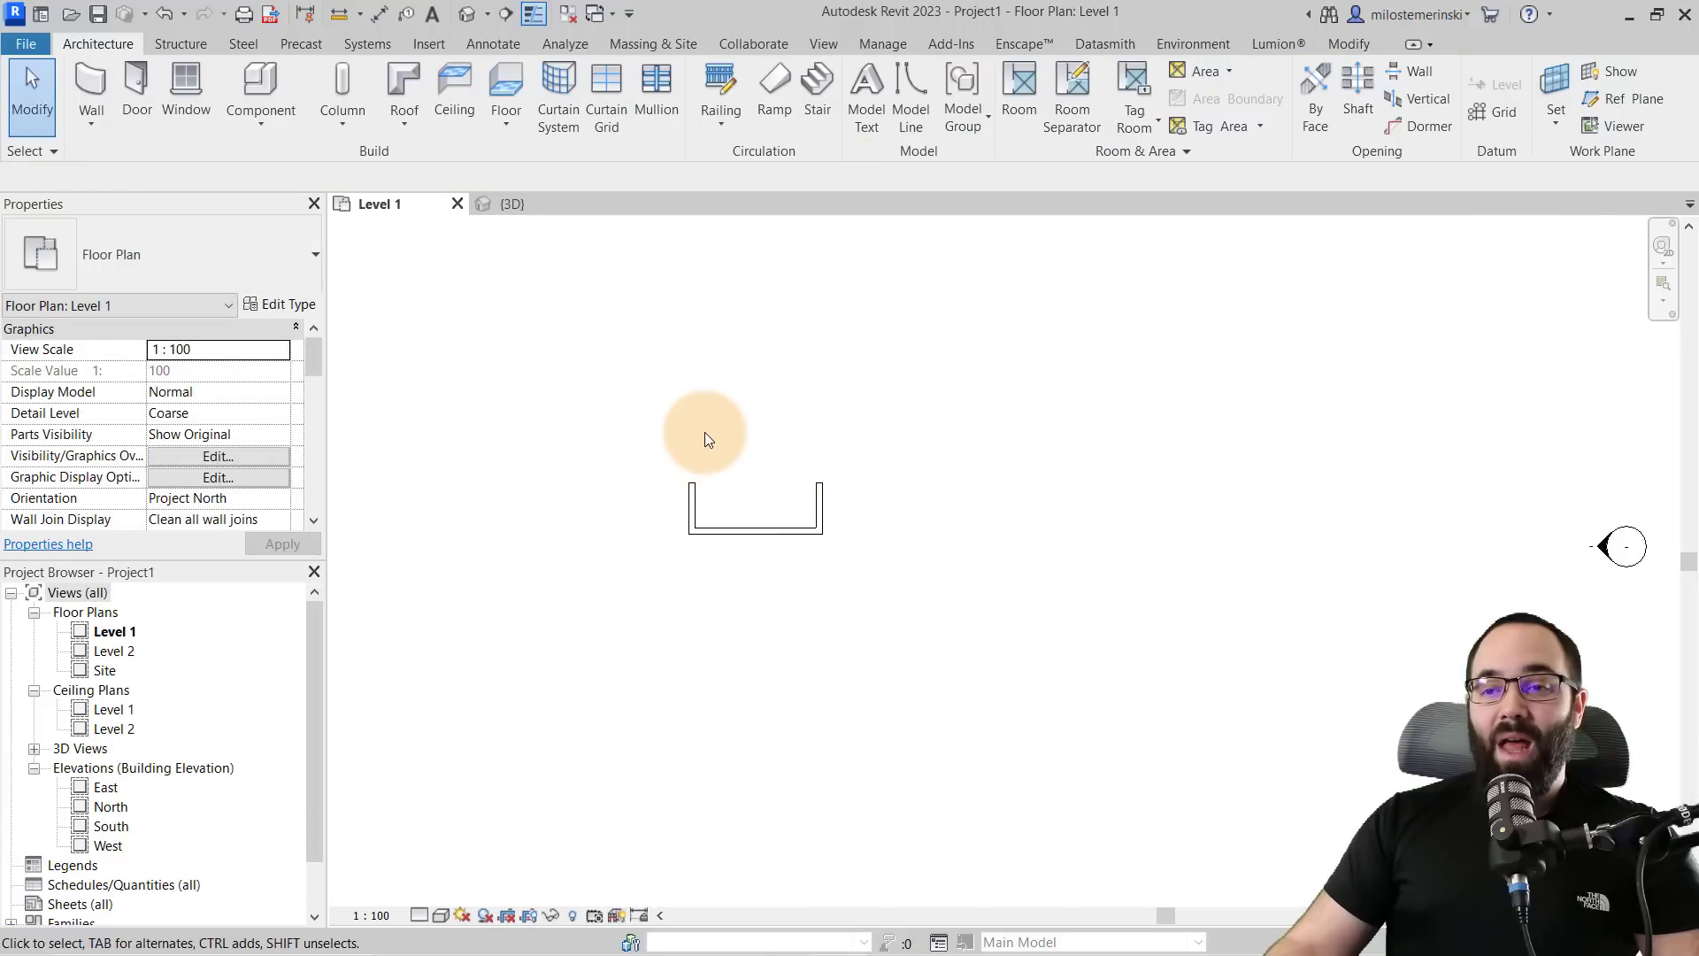
- In the 3D view, set the unconnected height of all three connected walls to 400 mm
{"action": "left_click", "coordinate": [513, 202]}
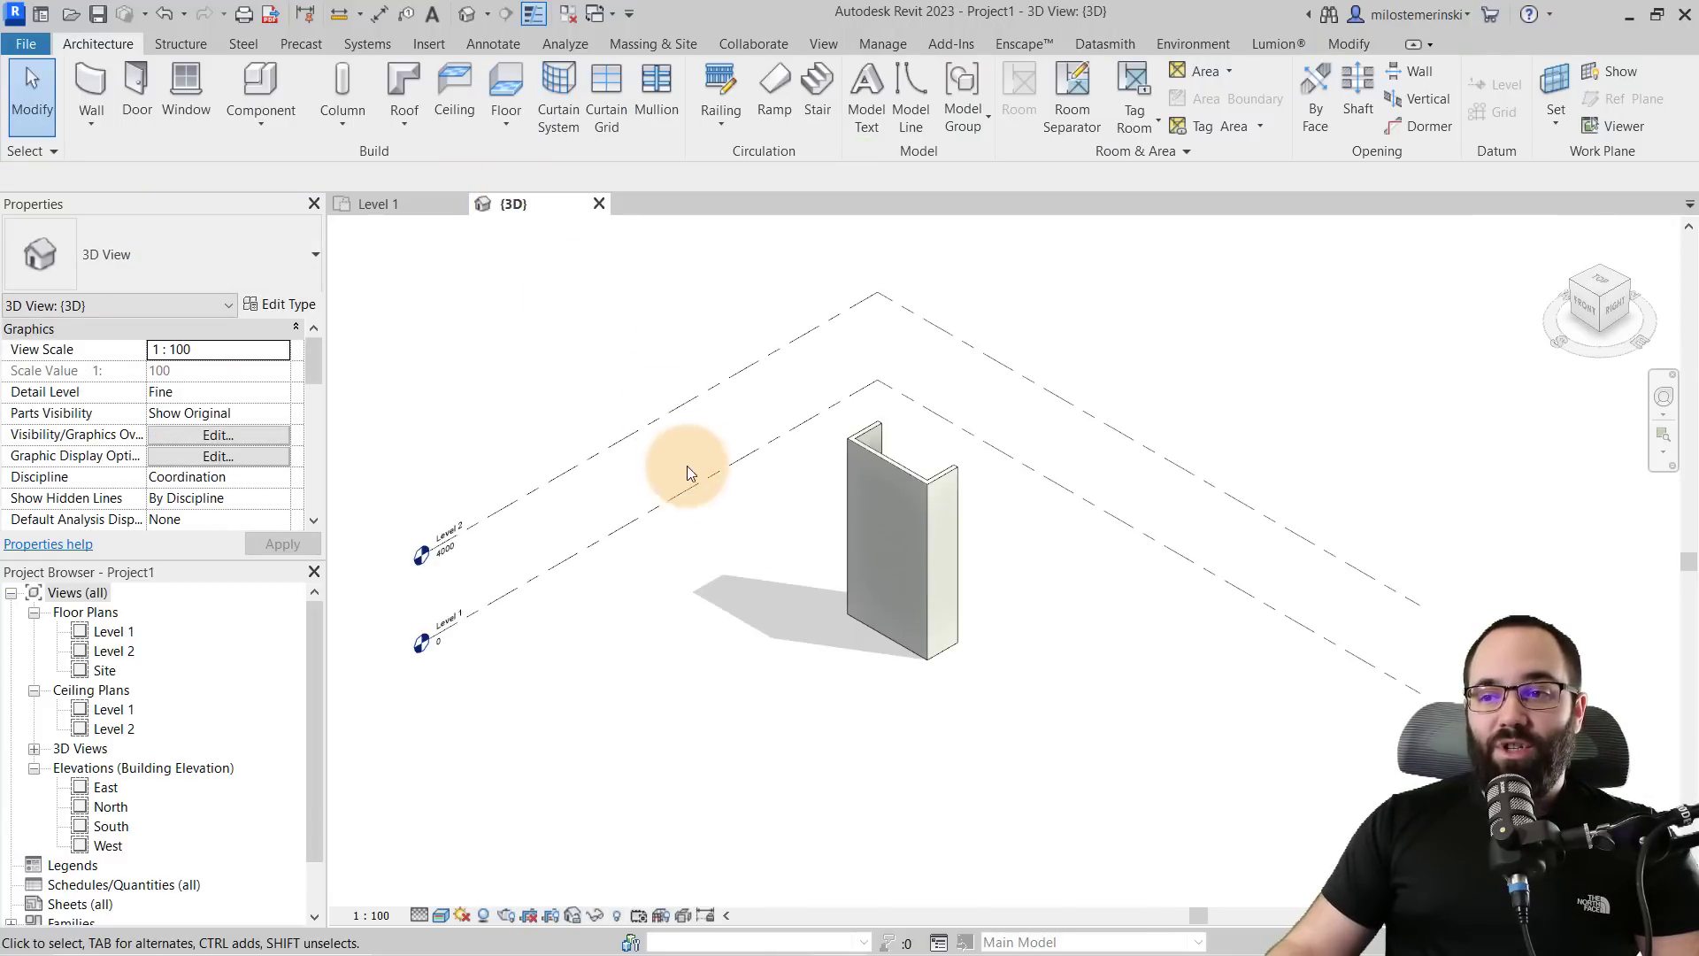
{"action": "scroll", "coordinate": [981, 555], "scroll_direction": "up", "scroll_amount": 3}
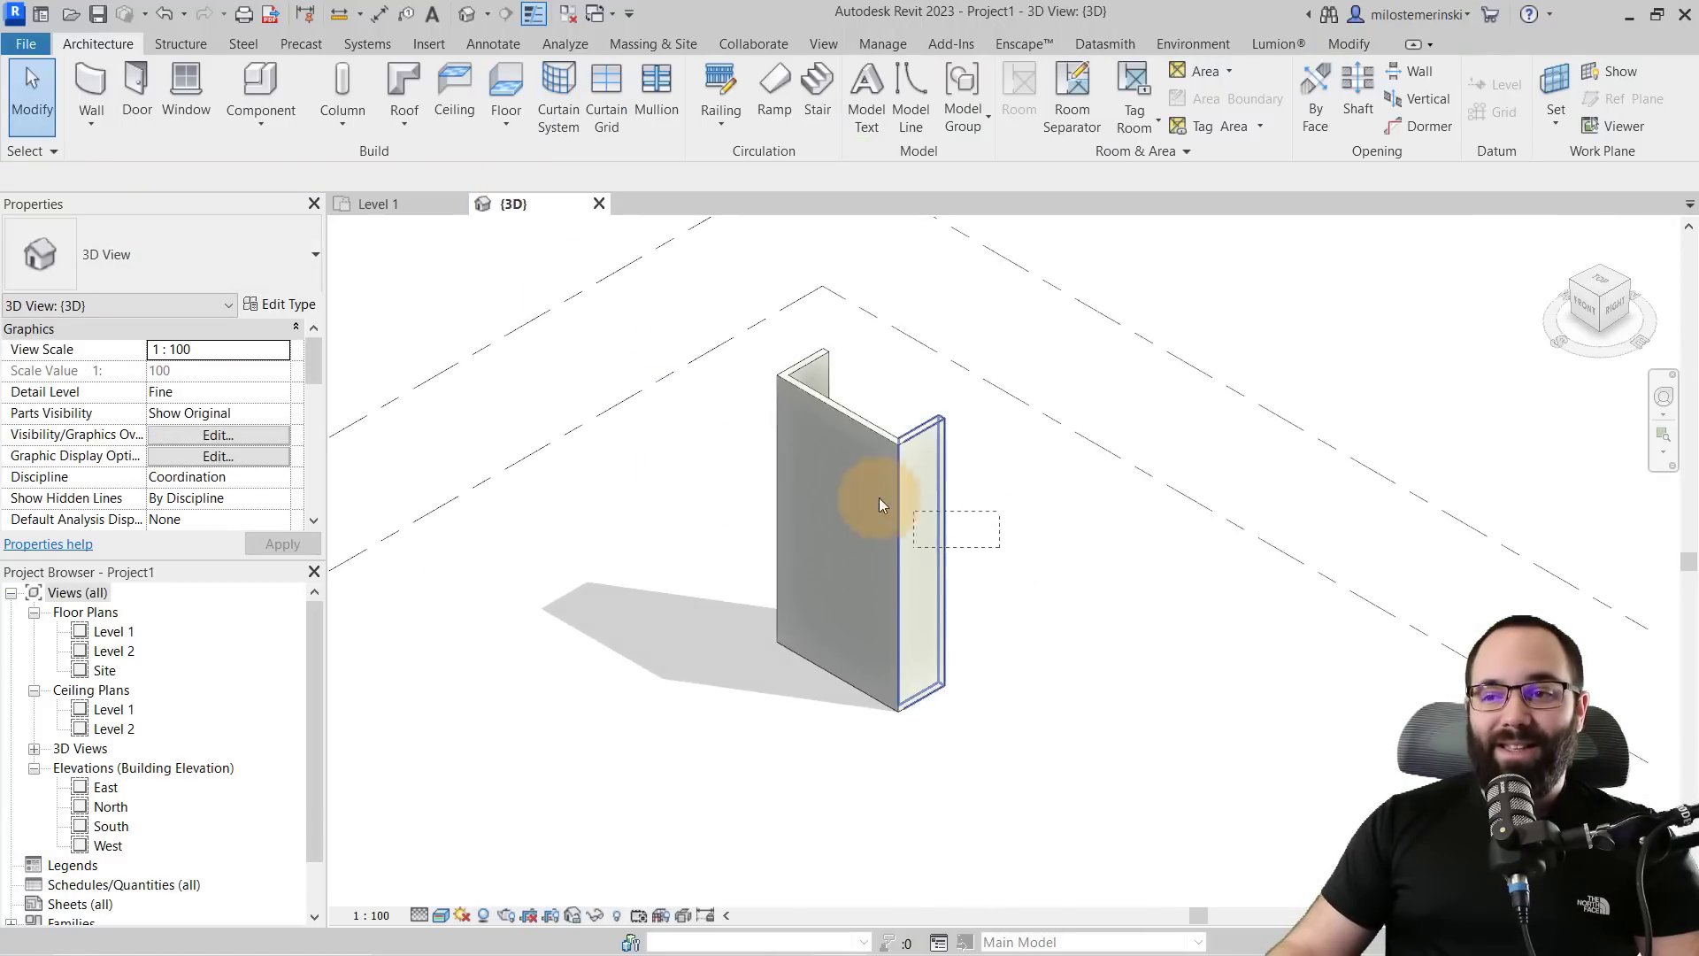
{"action": "key", "text": "Tab"}
{"action": "left_click", "coordinate": [752, 467]}
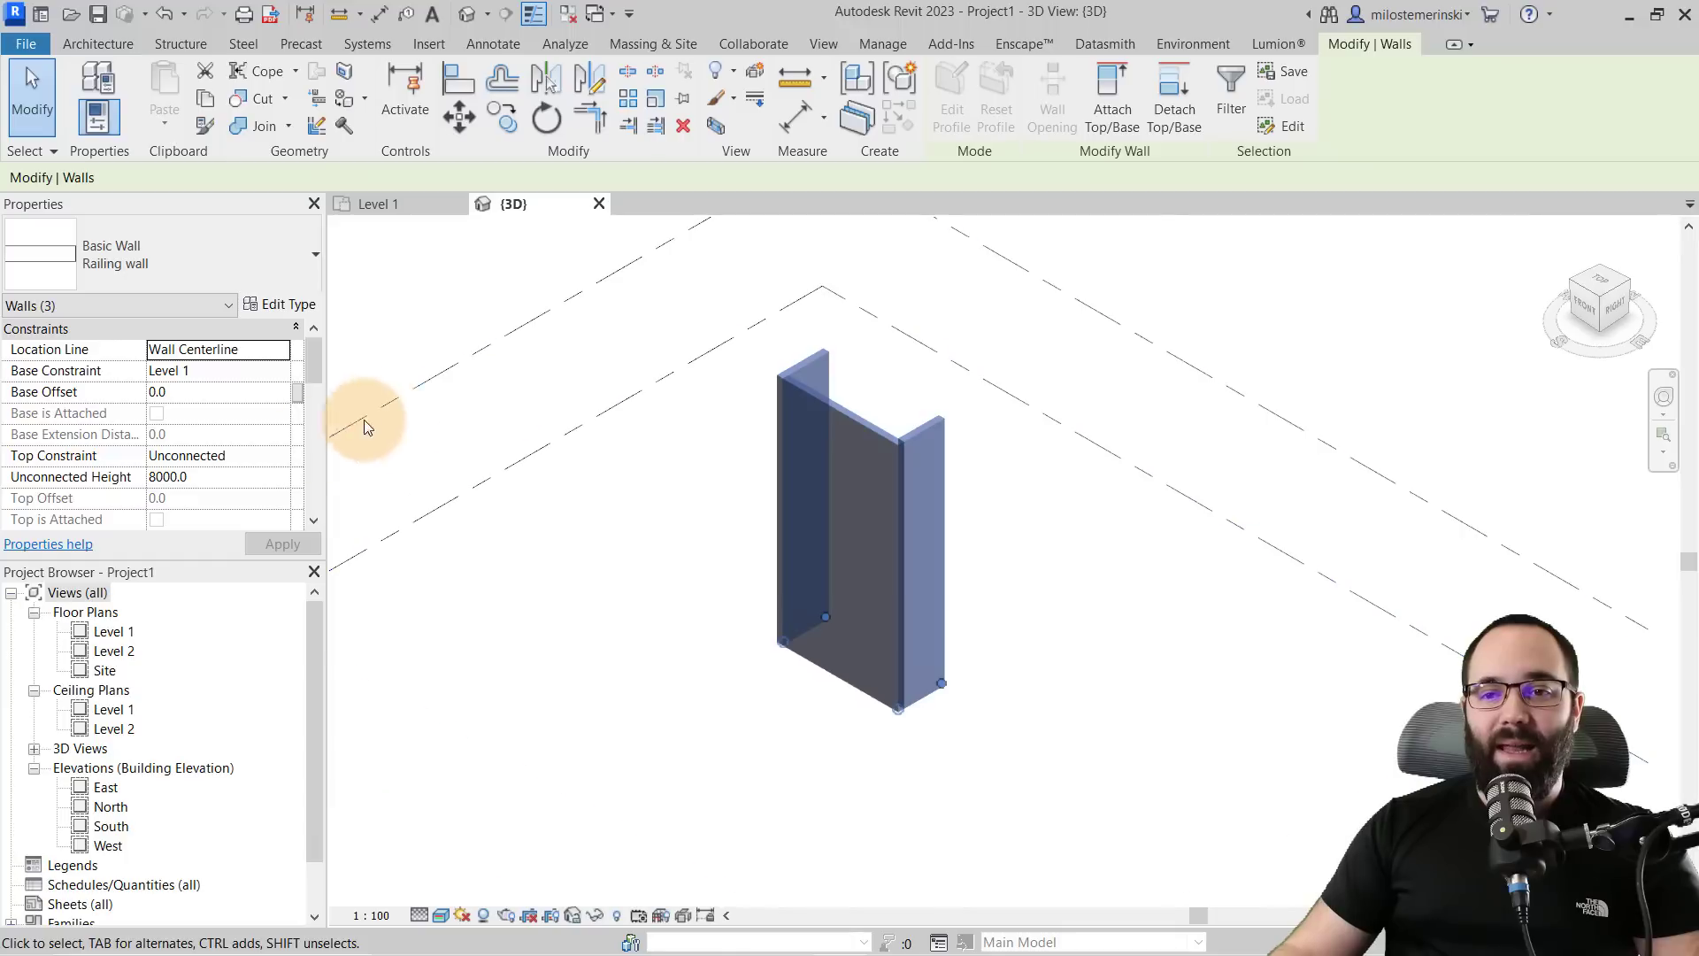
{"action": "left_click", "coordinate": [246, 476]}
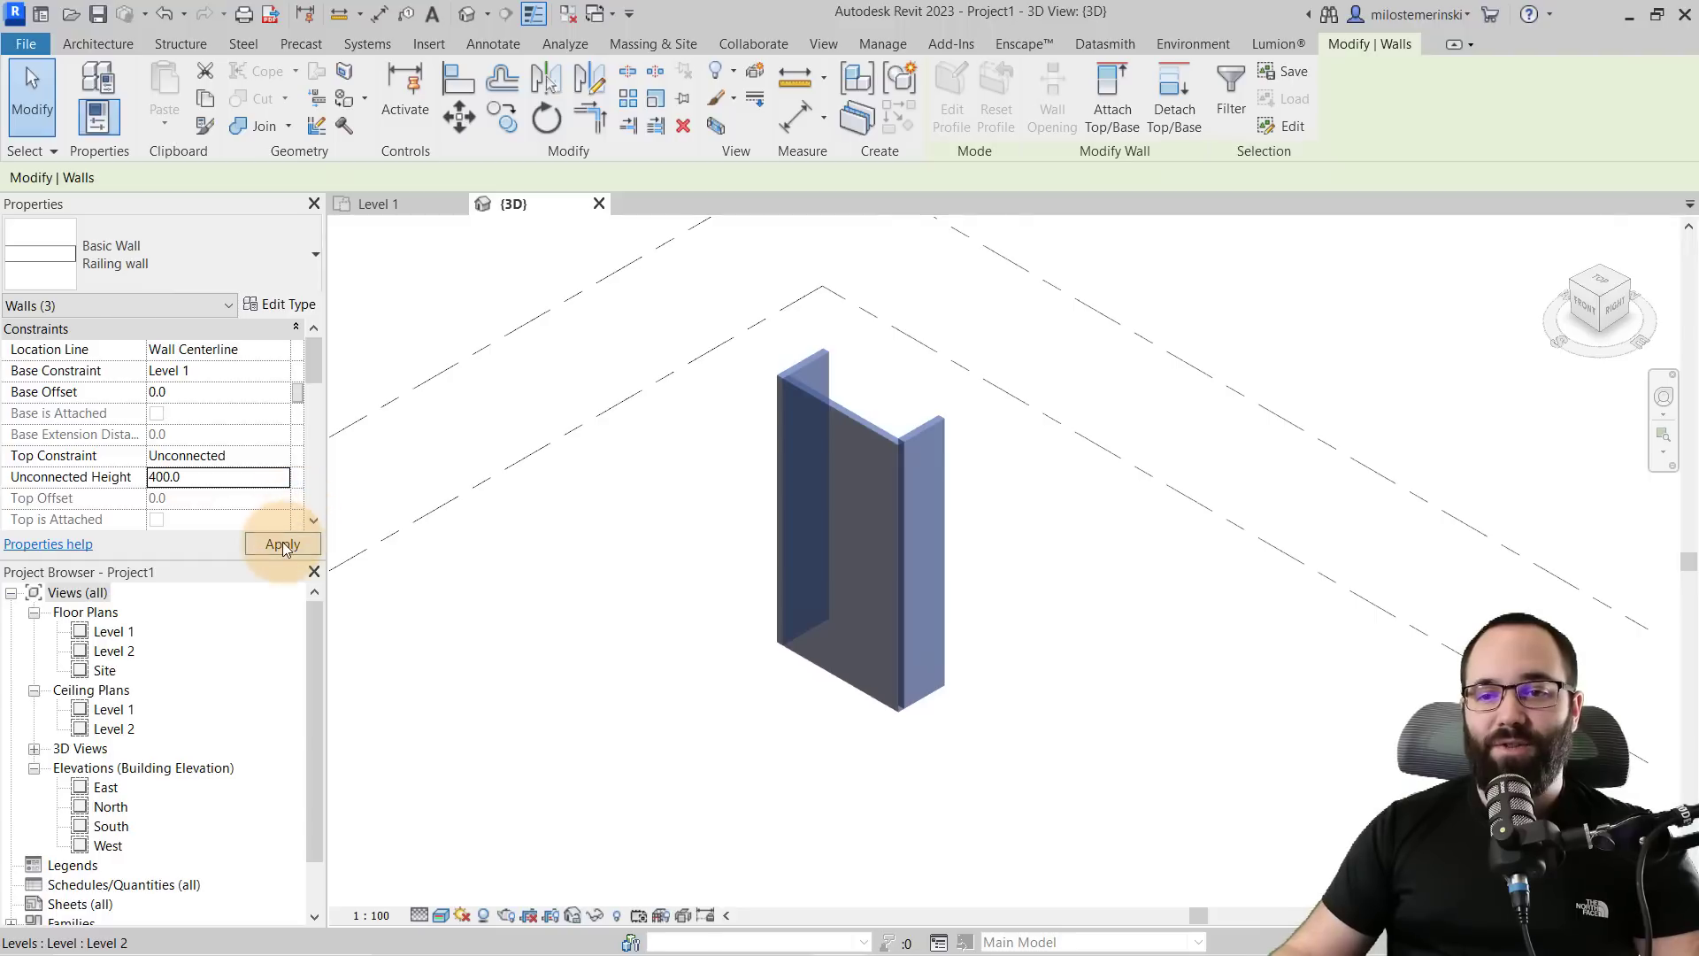
{"action": "left_click", "coordinate": [283, 544]}
{"action": "scroll", "coordinate": [922, 700], "scroll_direction": "up", "scroll_amount": 4}
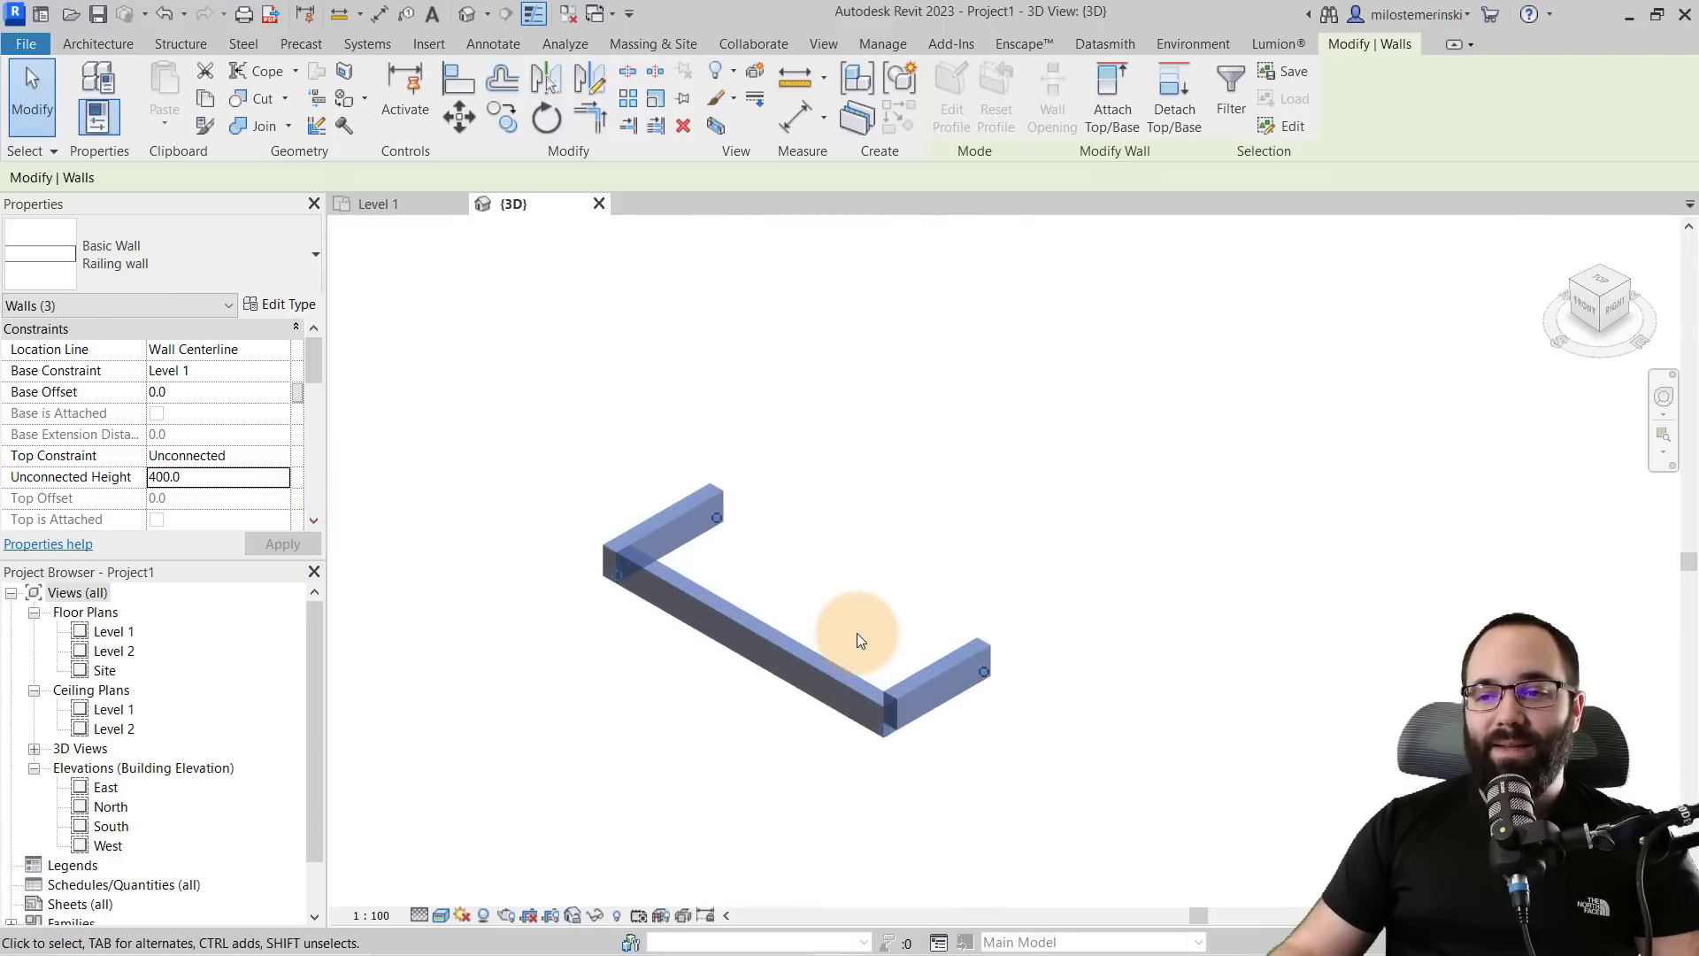
{"action": "scroll", "coordinate": [858, 640], "scroll_direction": "up", "scroll_amount": 3}
{"action": "left_click", "coordinate": [775, 585]}
{"action": "middle_click_drag", "start_coordinate": [774, 586], "coordinate": [779, 556], "text": "shift"}
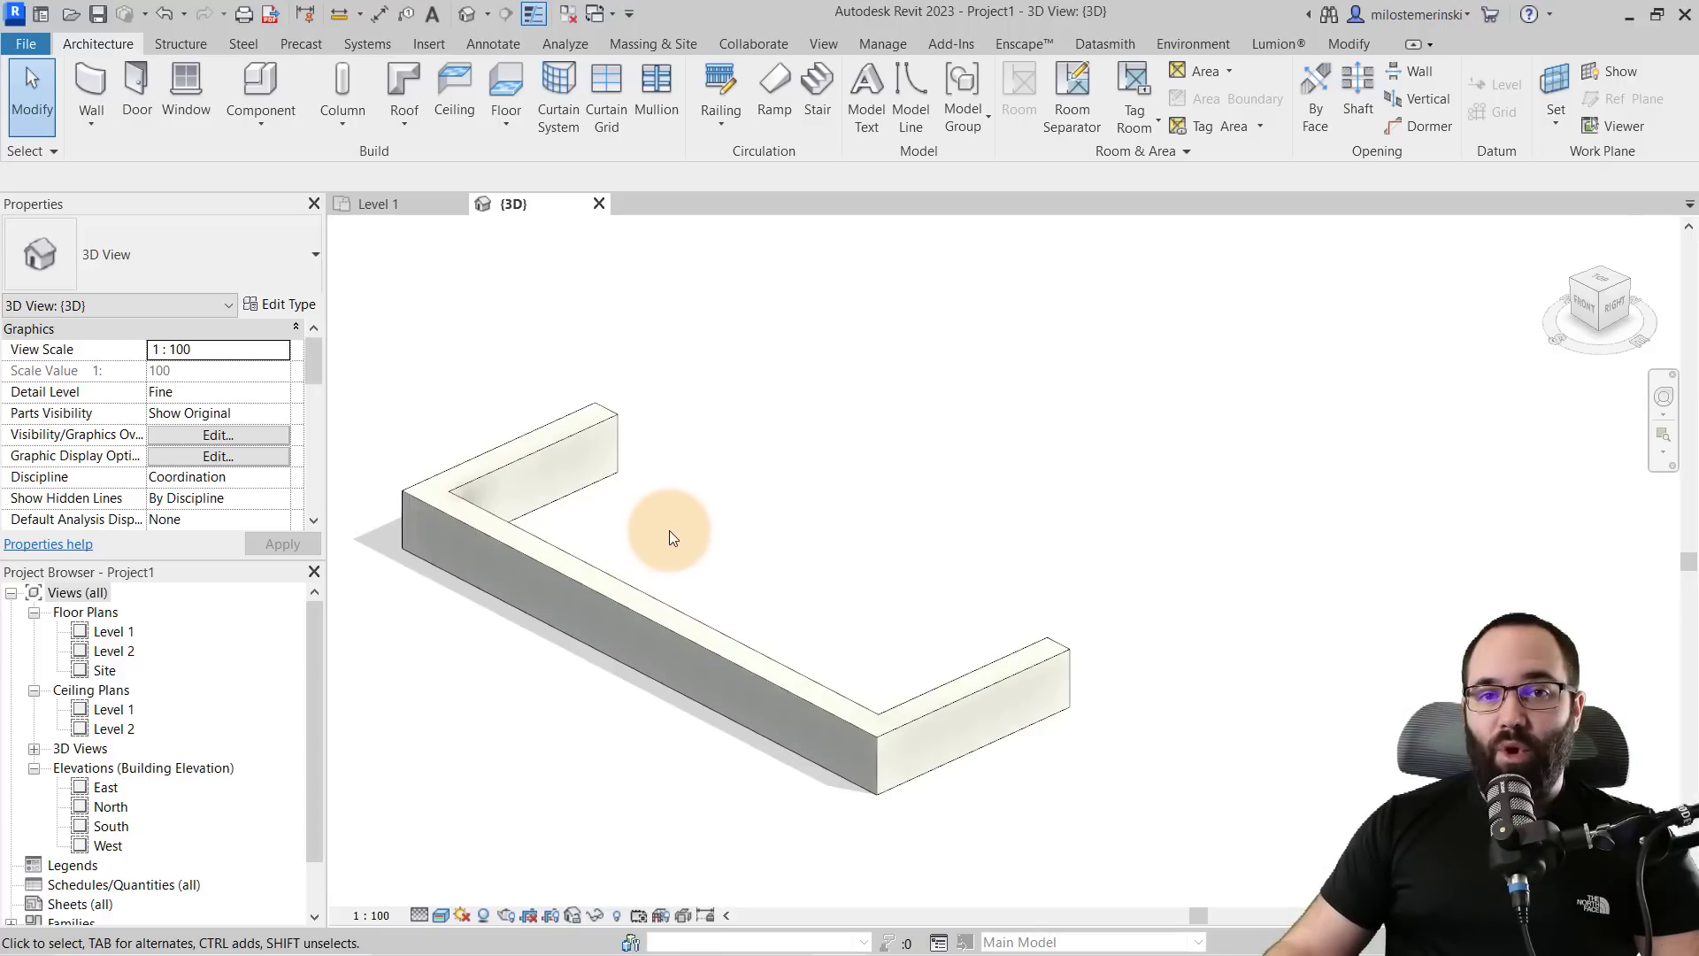
- Create a new family from the Metric Profile template in the English templates folder
{"action": "left_click", "coordinate": [46, 49]}
{"action": "mouse_move", "coordinate": [59, 145]}
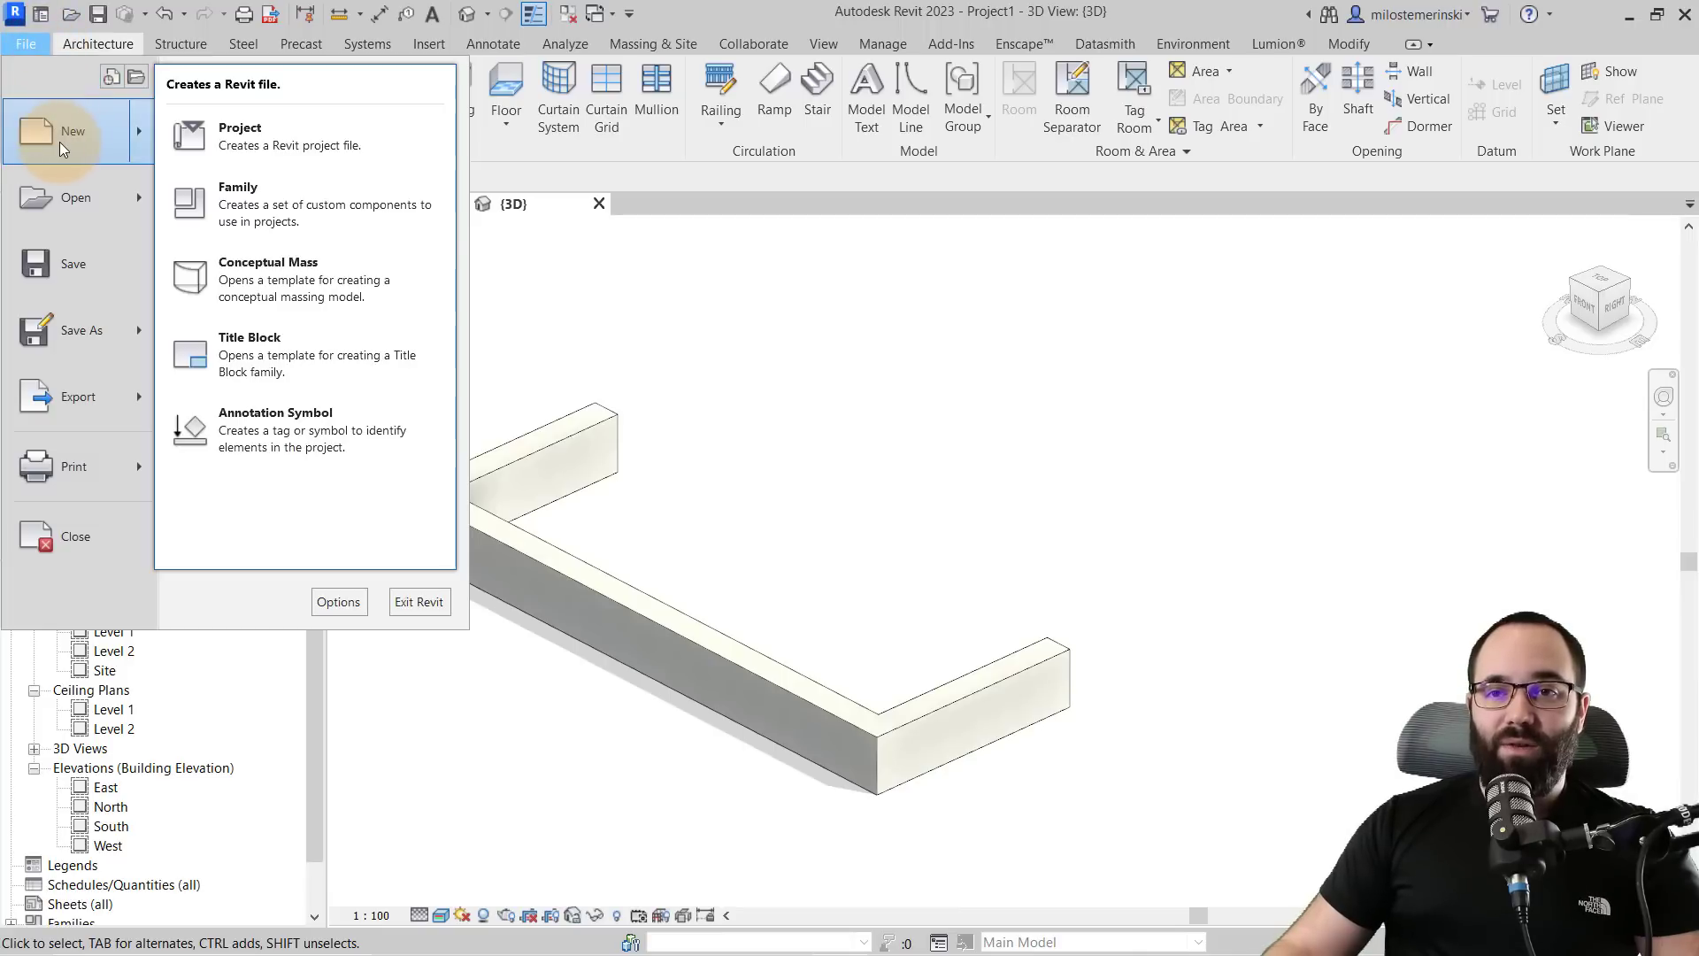
{"action": "left_click", "coordinate": [273, 220]}
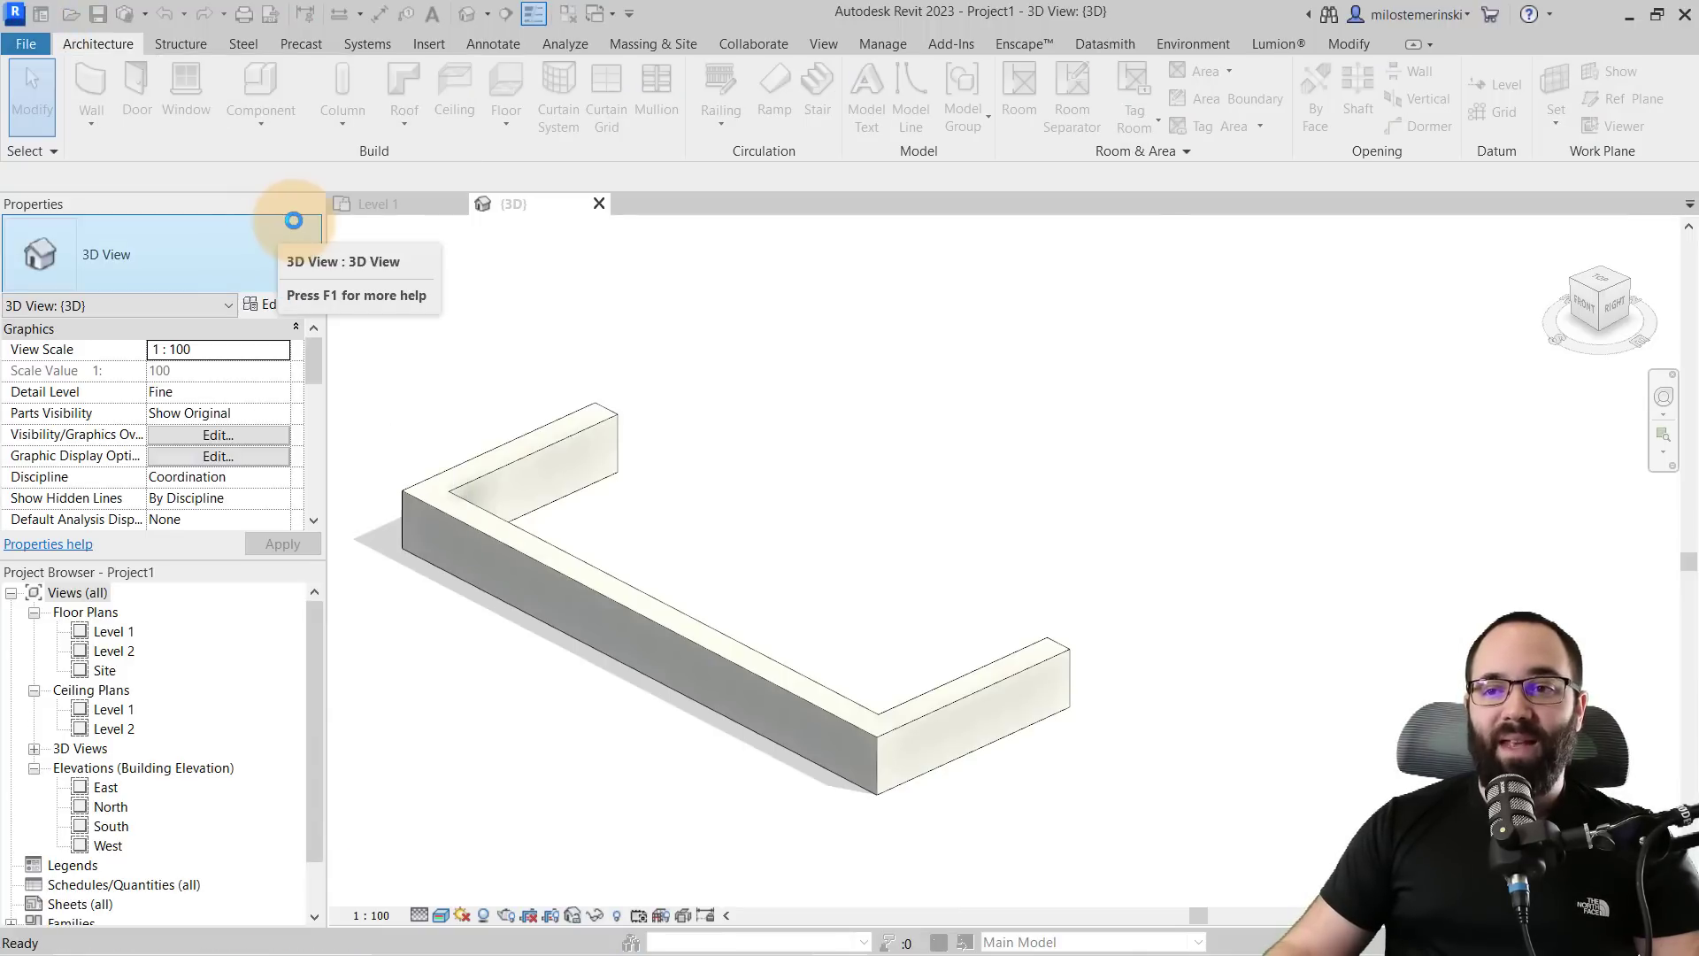
{"action": "double_click", "coordinate": [492, 309]}
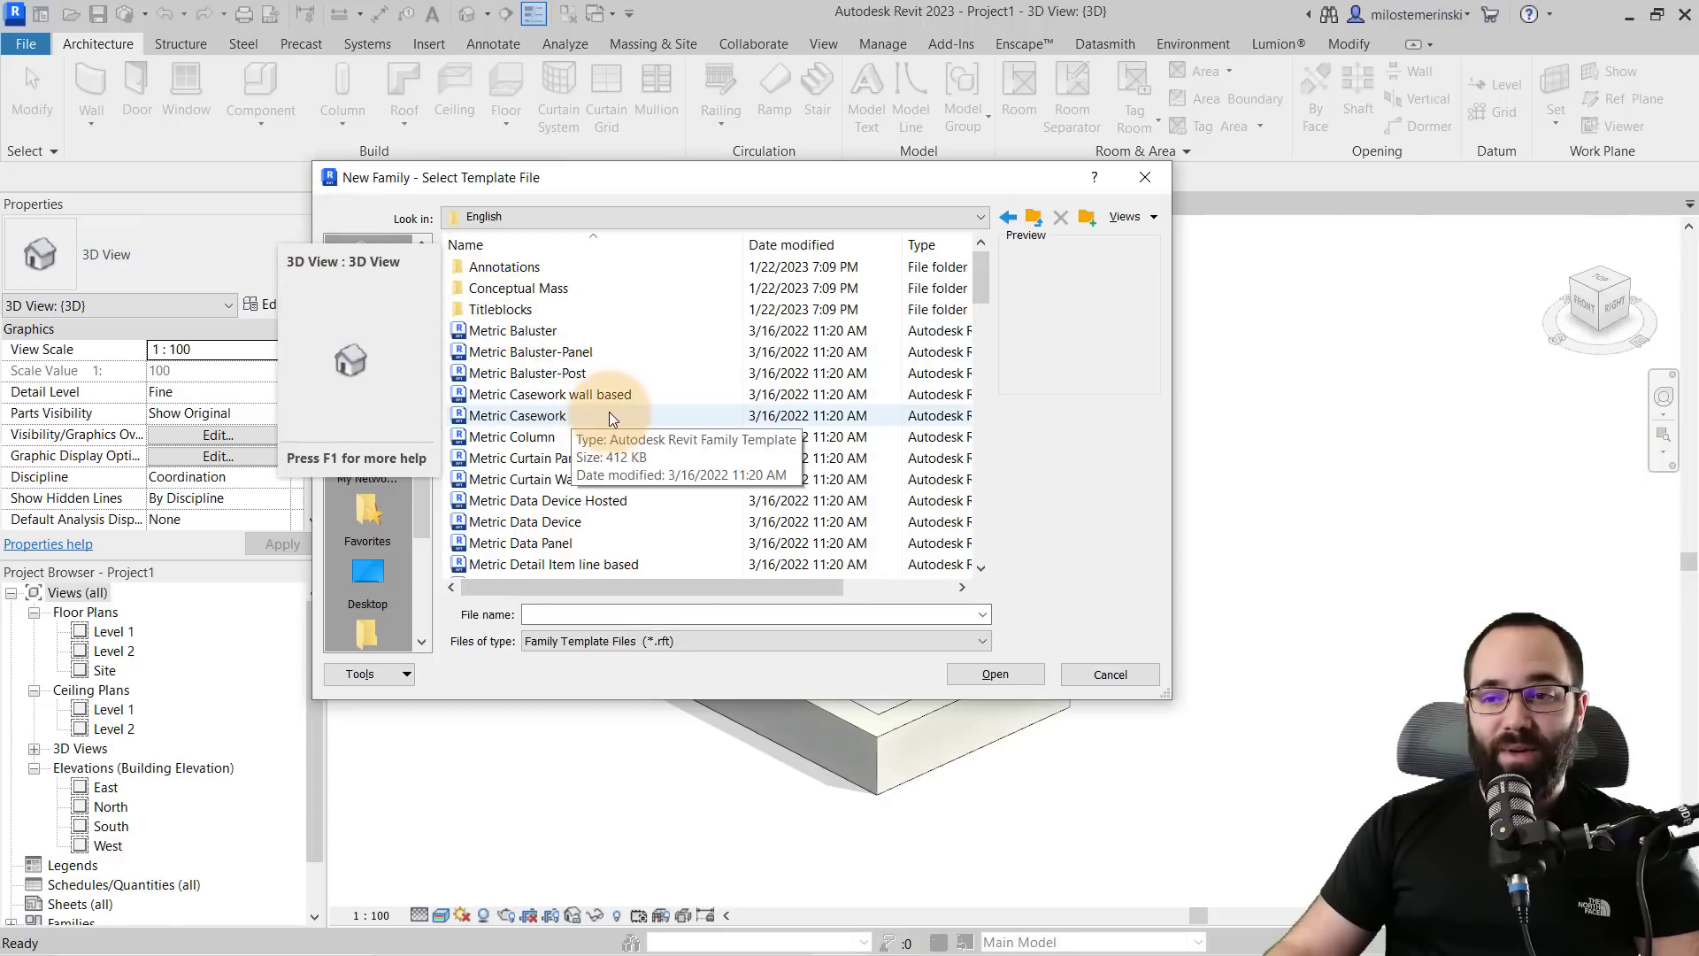
{"action": "scroll", "coordinate": [558, 452], "scroll_direction": "down", "scroll_amount": 10}
{"action": "scroll", "coordinate": [558, 456], "scroll_direction": "down", "scroll_amount": 10}
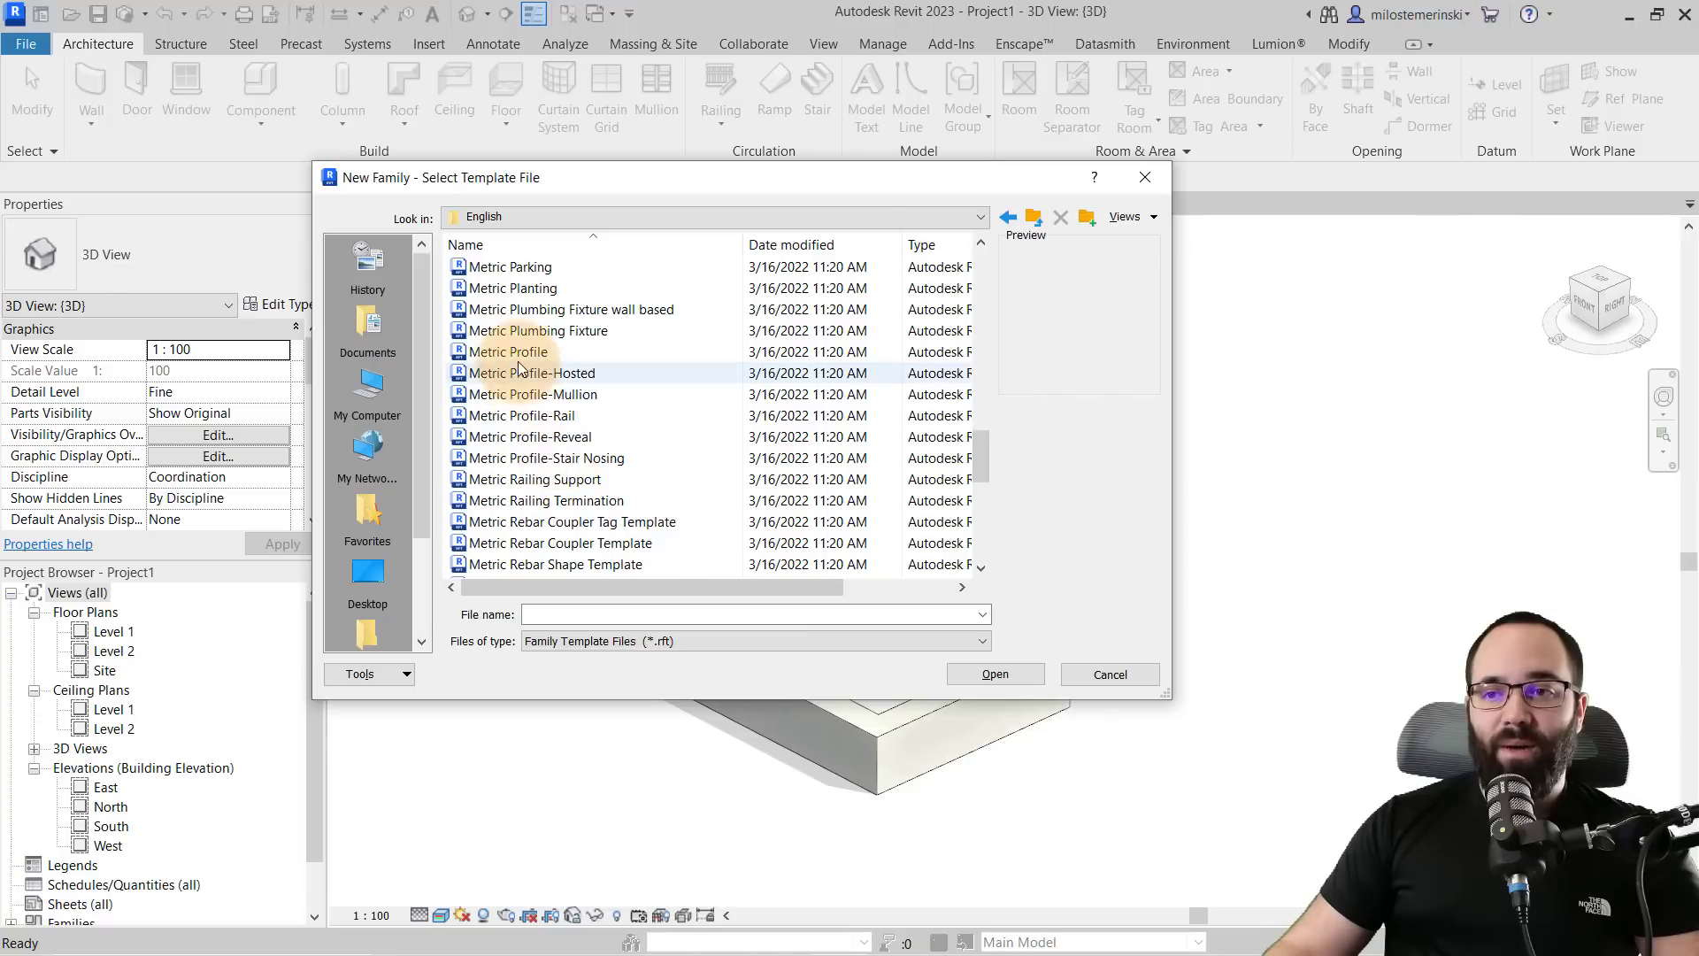
{"action": "left_click", "coordinate": [517, 357]}
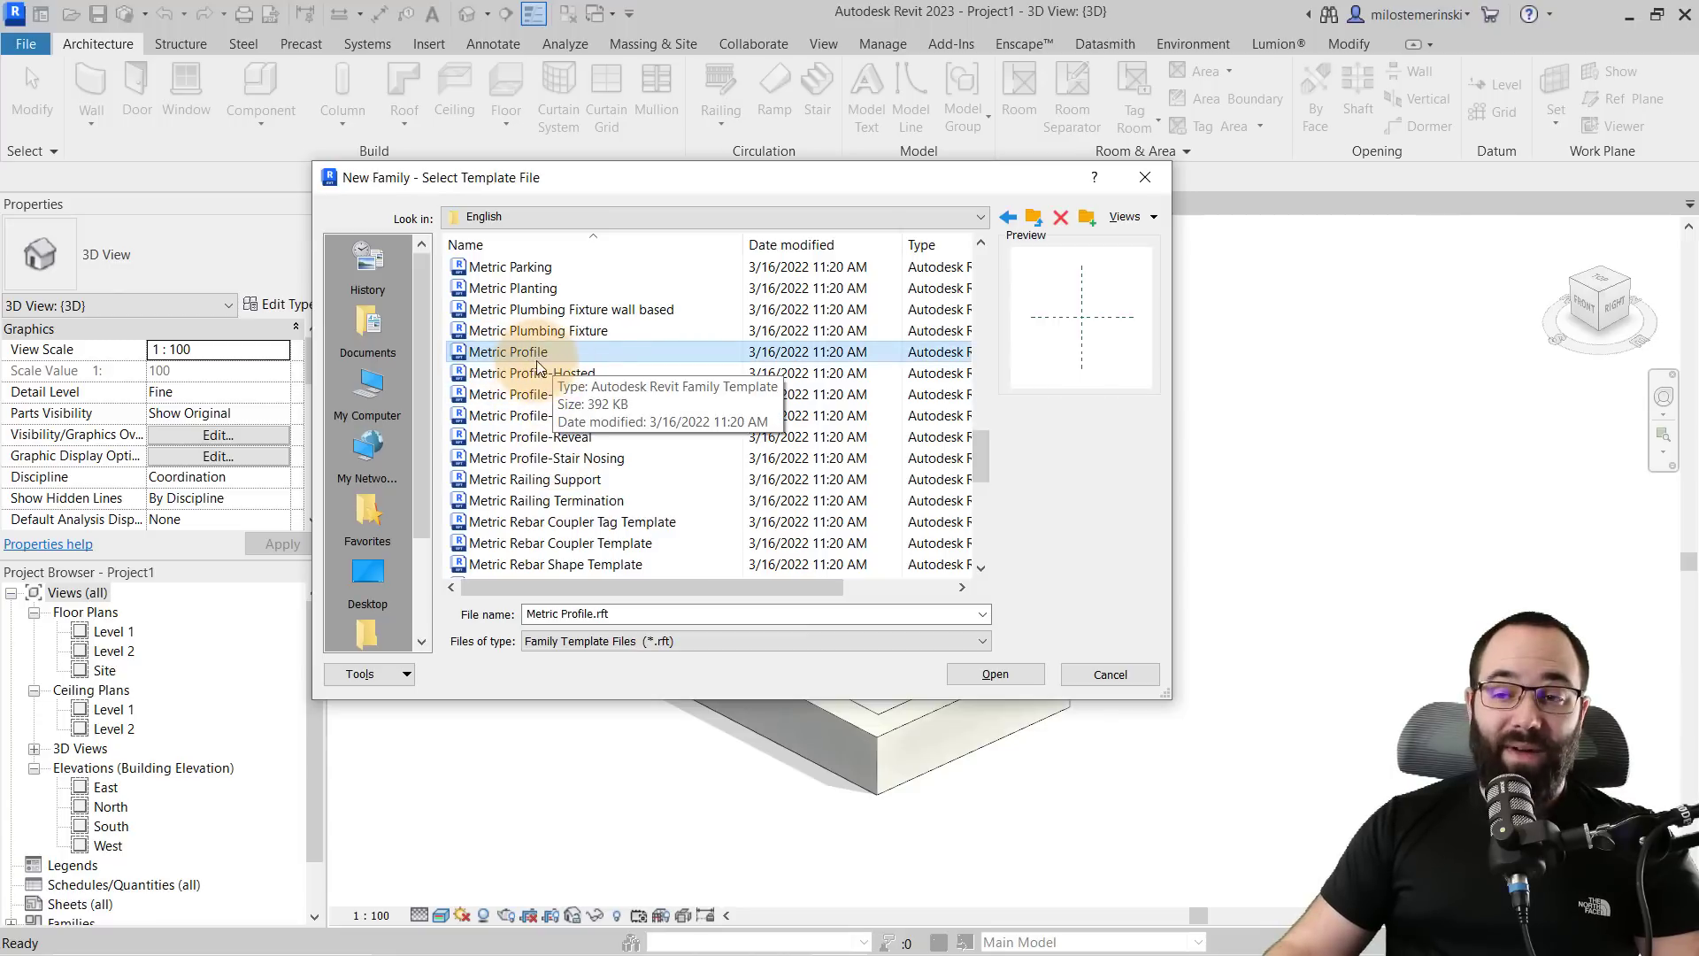
{"action": "left_click", "coordinate": [994, 674]}
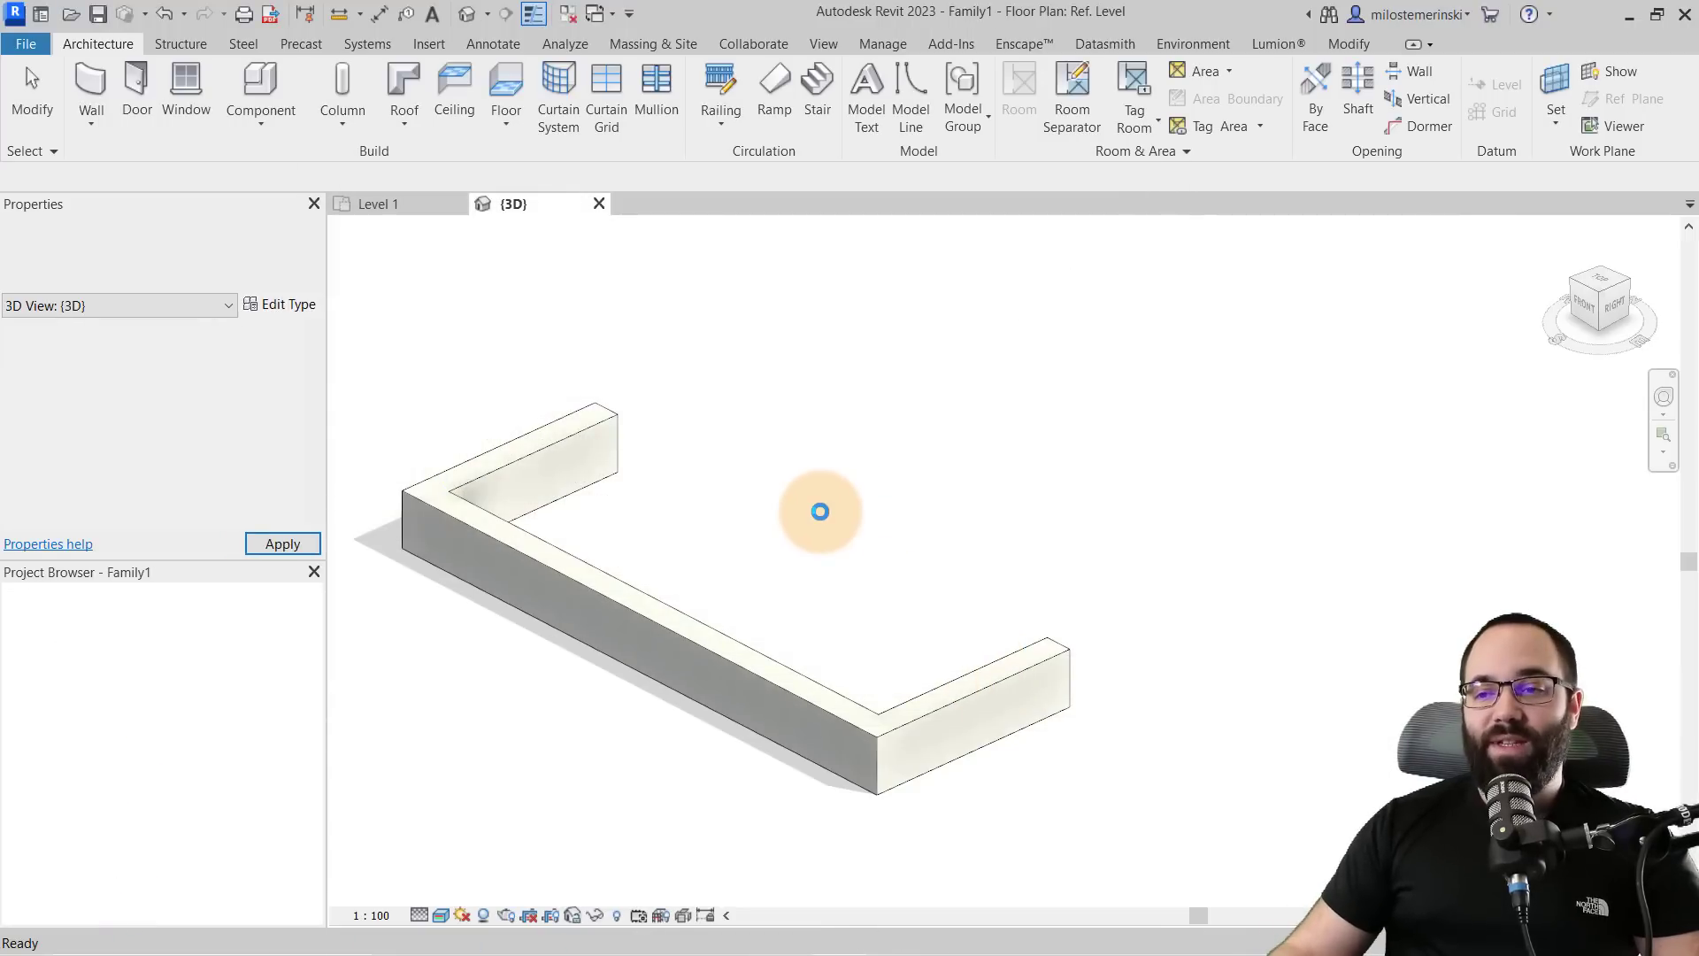
- Sketch a rectangle about 235 mm by 40 mm sitting on the horizontal reference plane and straddling the vertical one
{"action": "middle_click_drag", "start_coordinate": [1051, 577], "coordinate": [785, 570]}
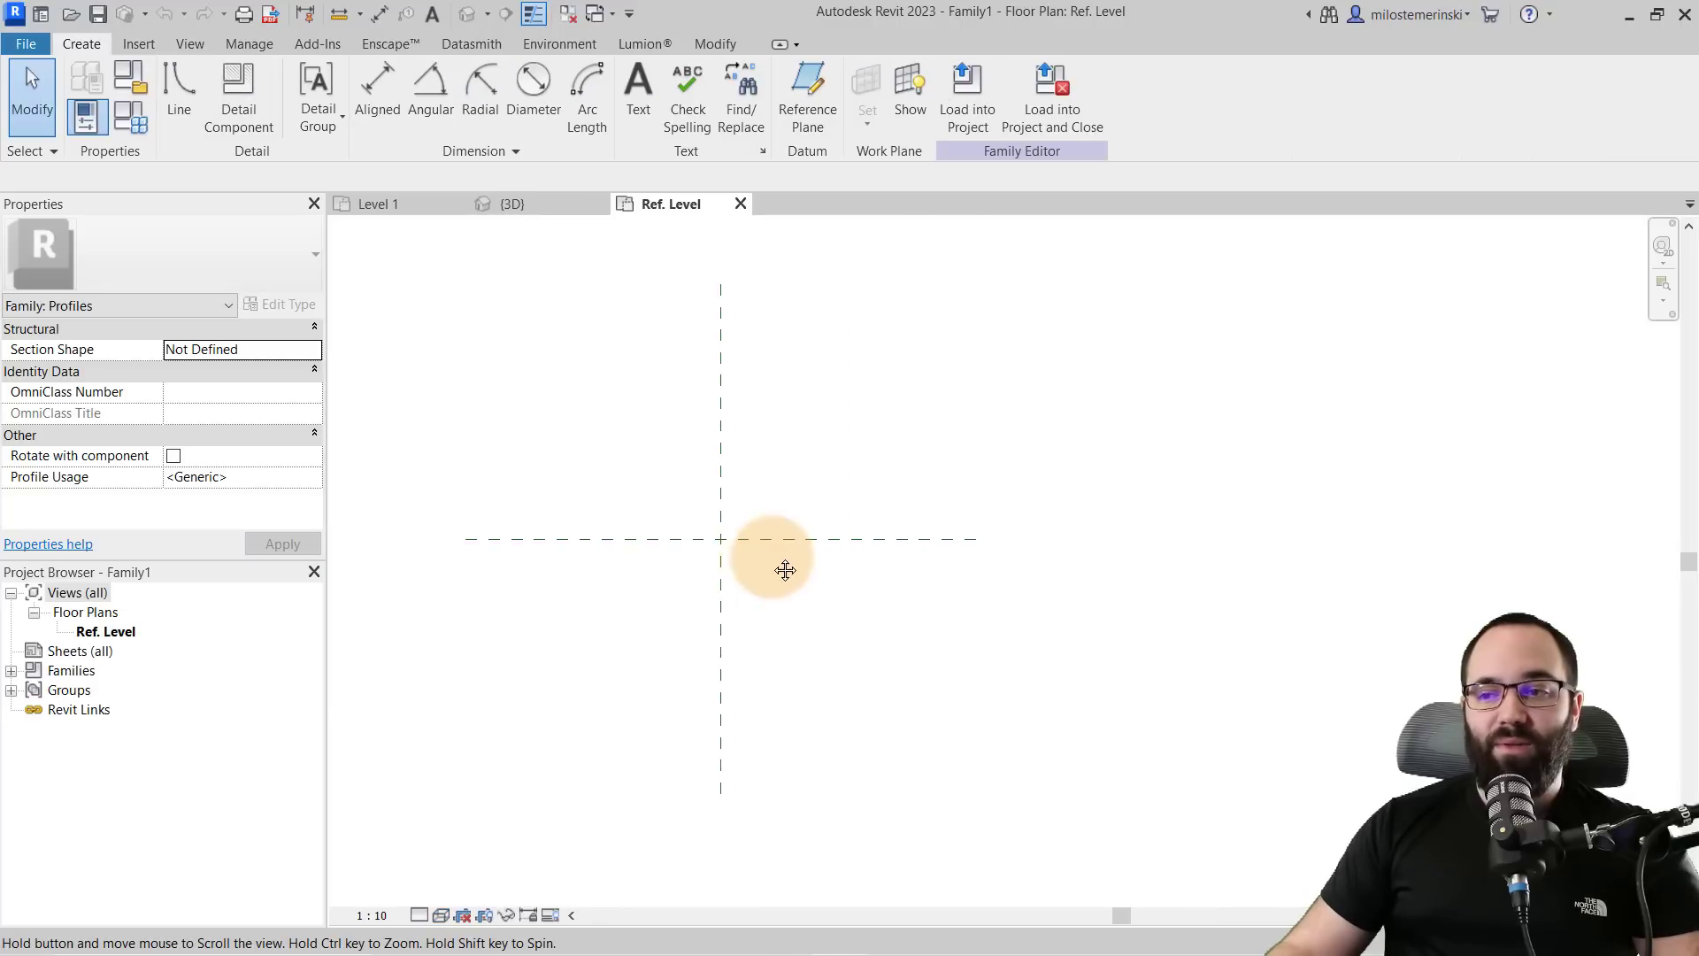
{"action": "scroll", "coordinate": [715, 533], "scroll_direction": "up", "scroll_amount": 2}
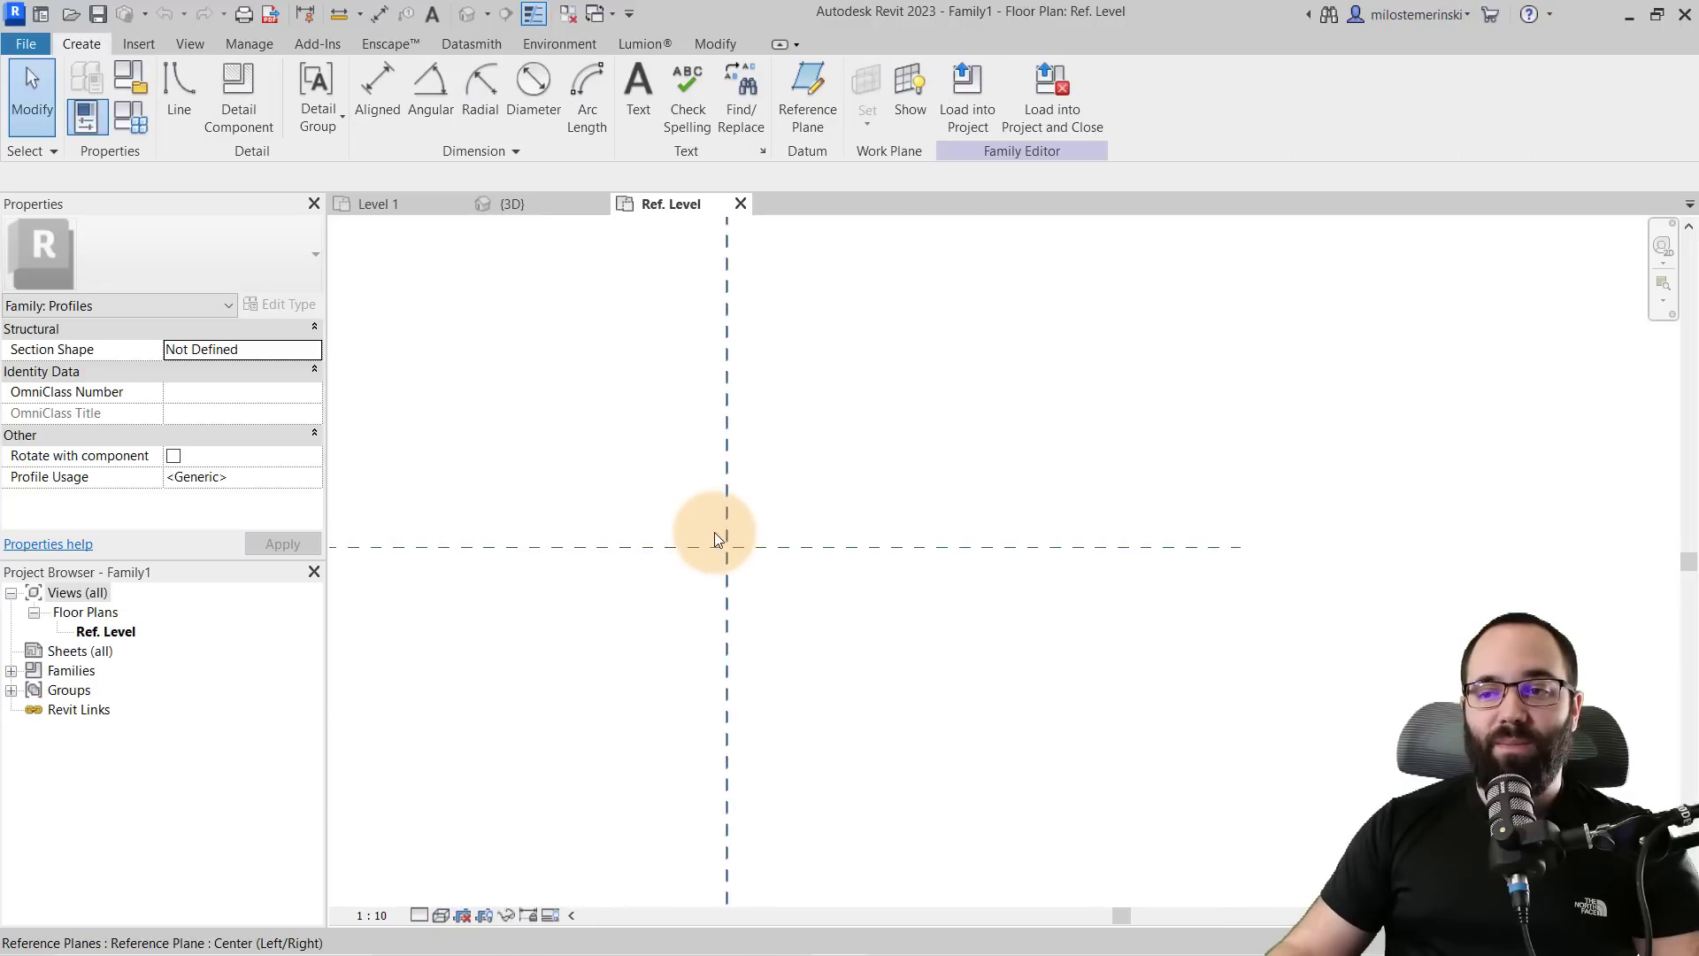
{"action": "left_click", "coordinate": [182, 120]}
{"action": "left_click", "coordinate": [841, 75]}
{"action": "left_click", "coordinate": [615, 549]}
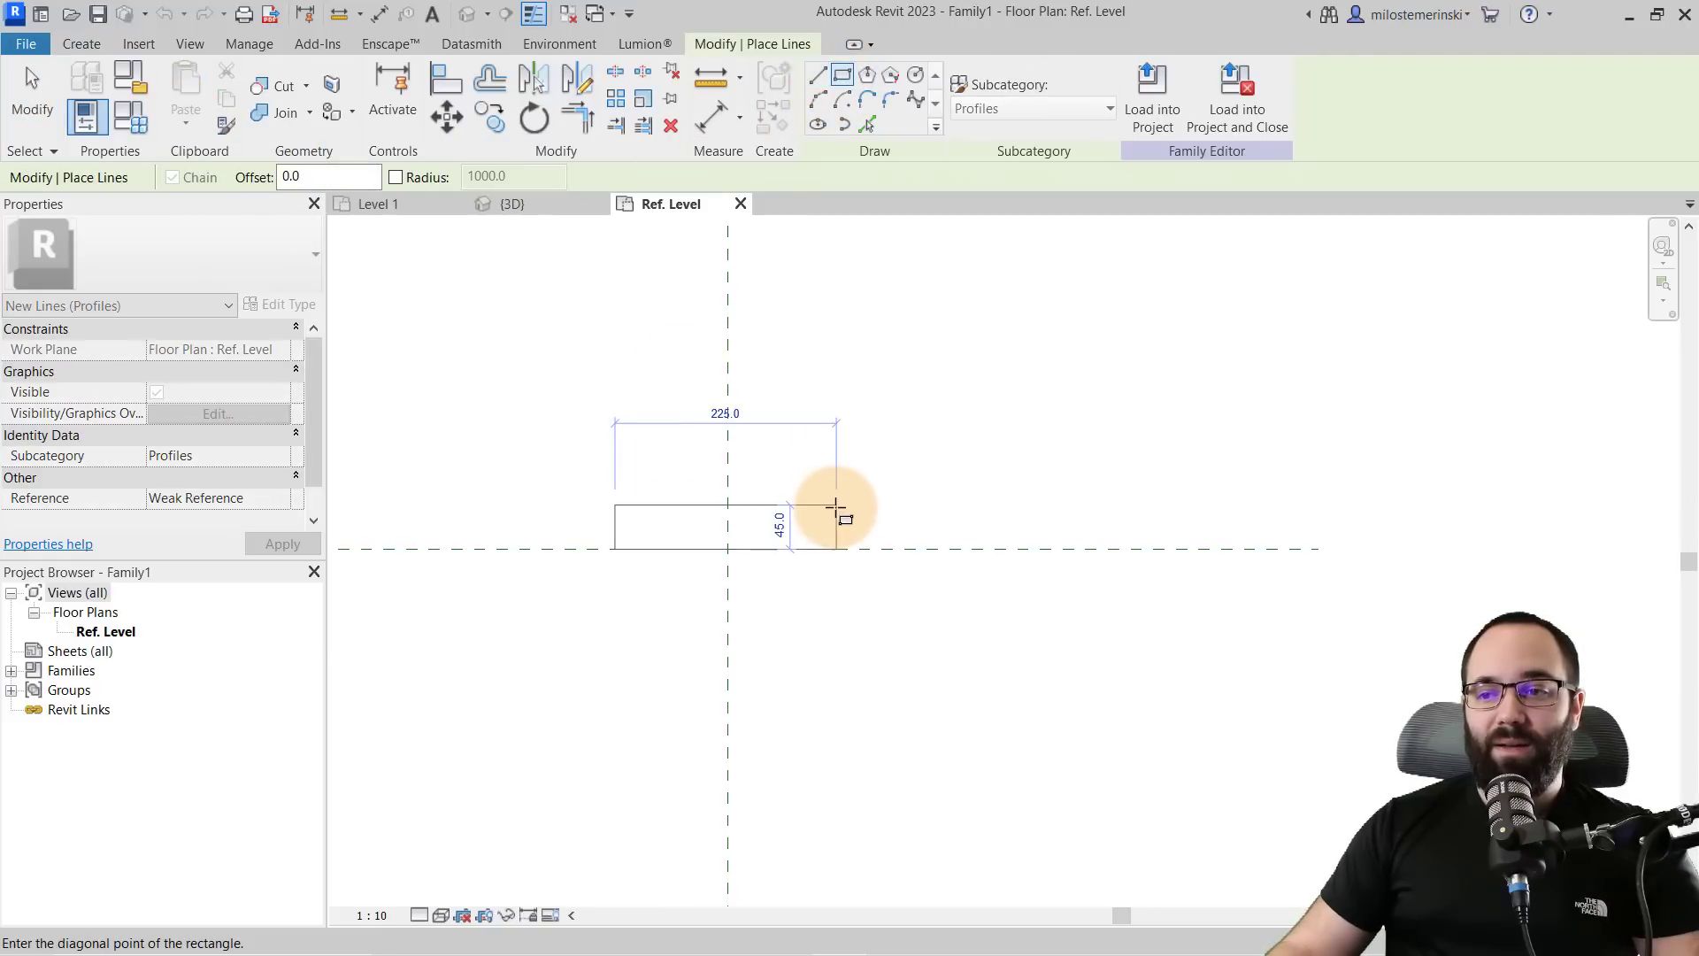
{"action": "left_click", "coordinate": [847, 511]}
{"action": "key", "text": "Escape"}
{"action": "key", "text": "Escape"}
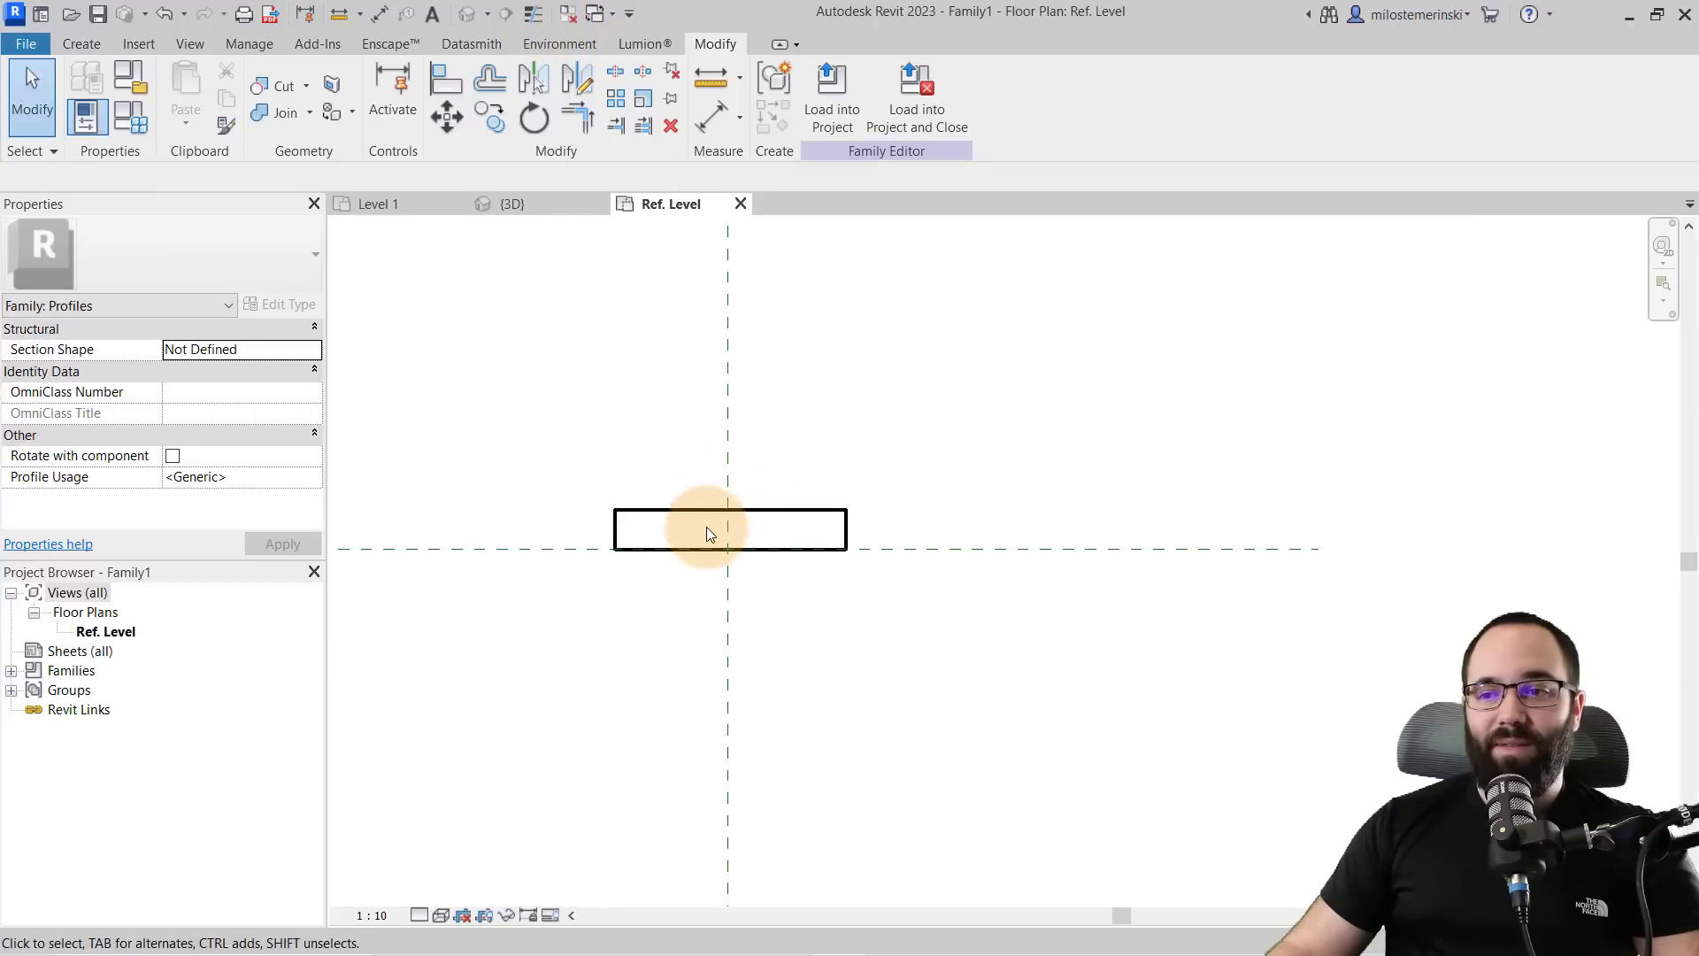
- Set the profile rectangle's height to 30 mm by adjusting its upper line
{"action": "scroll", "coordinate": [708, 528], "scroll_direction": "up", "scroll_amount": 2}
{"action": "left_click", "coordinate": [697, 503]}
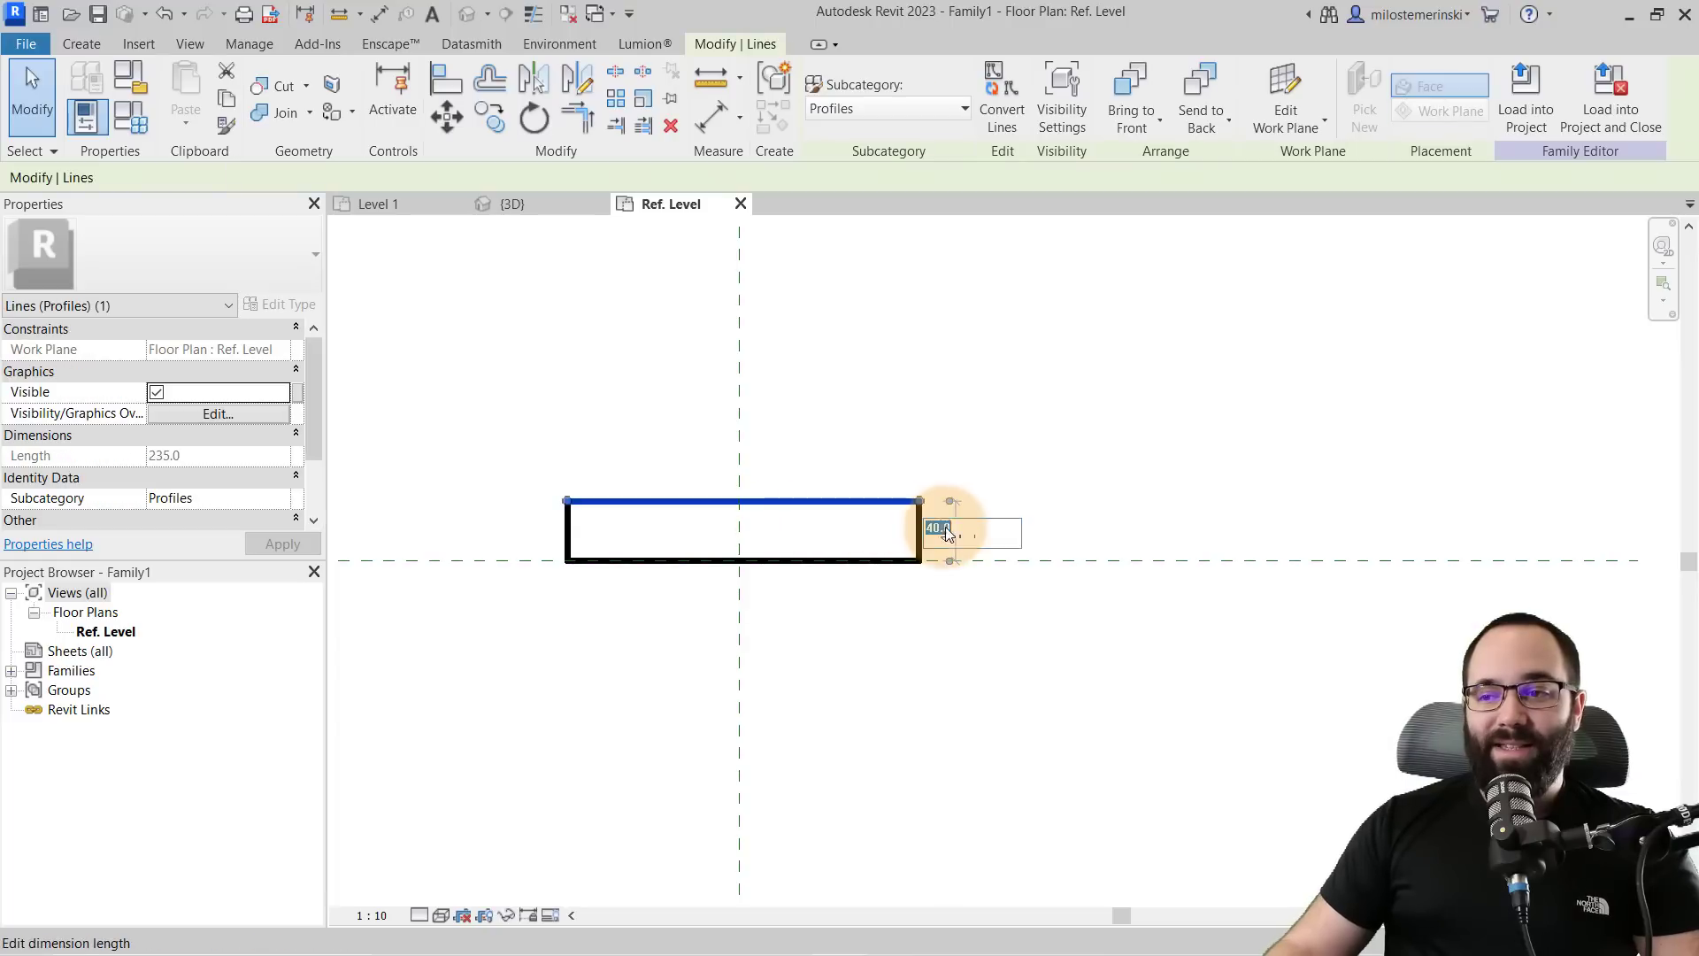
{"action": "left_click", "coordinate": [945, 528]}
{"action": "type", "text": "30"}
{"action": "key", "text": "Return"}
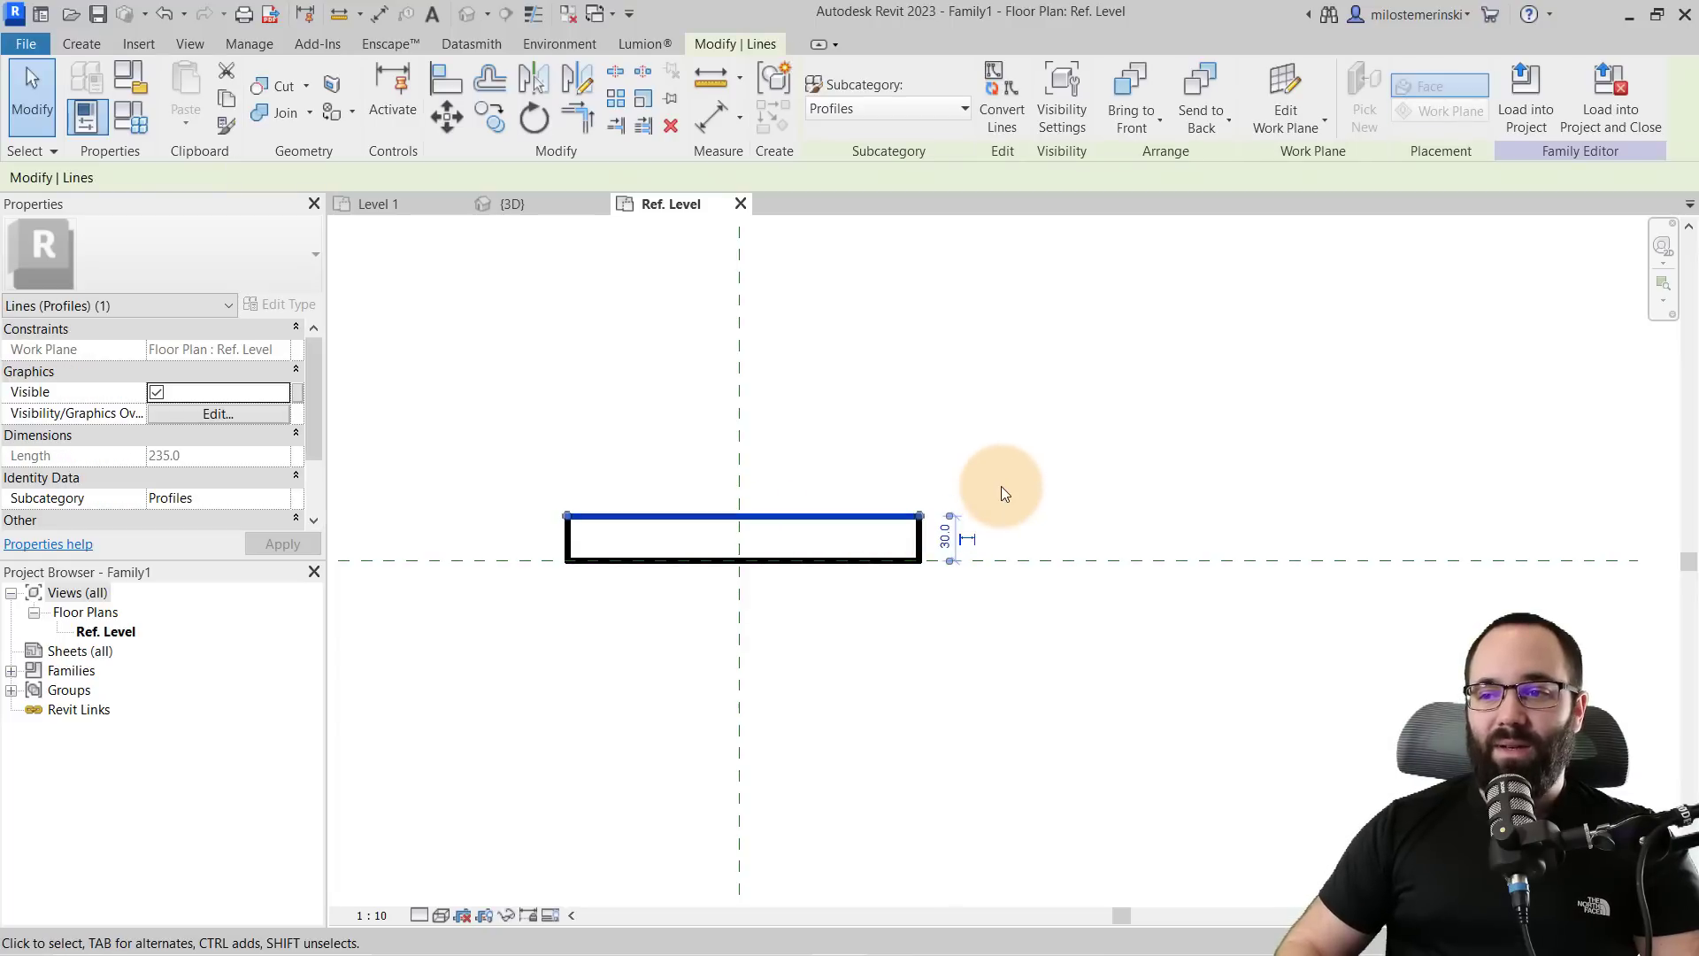
{"action": "key", "text": "Escape"}
- Set the distance from the rectangle's left line to the vertical reference plane to 115 mm
{"action": "left_click", "coordinate": [570, 551]}
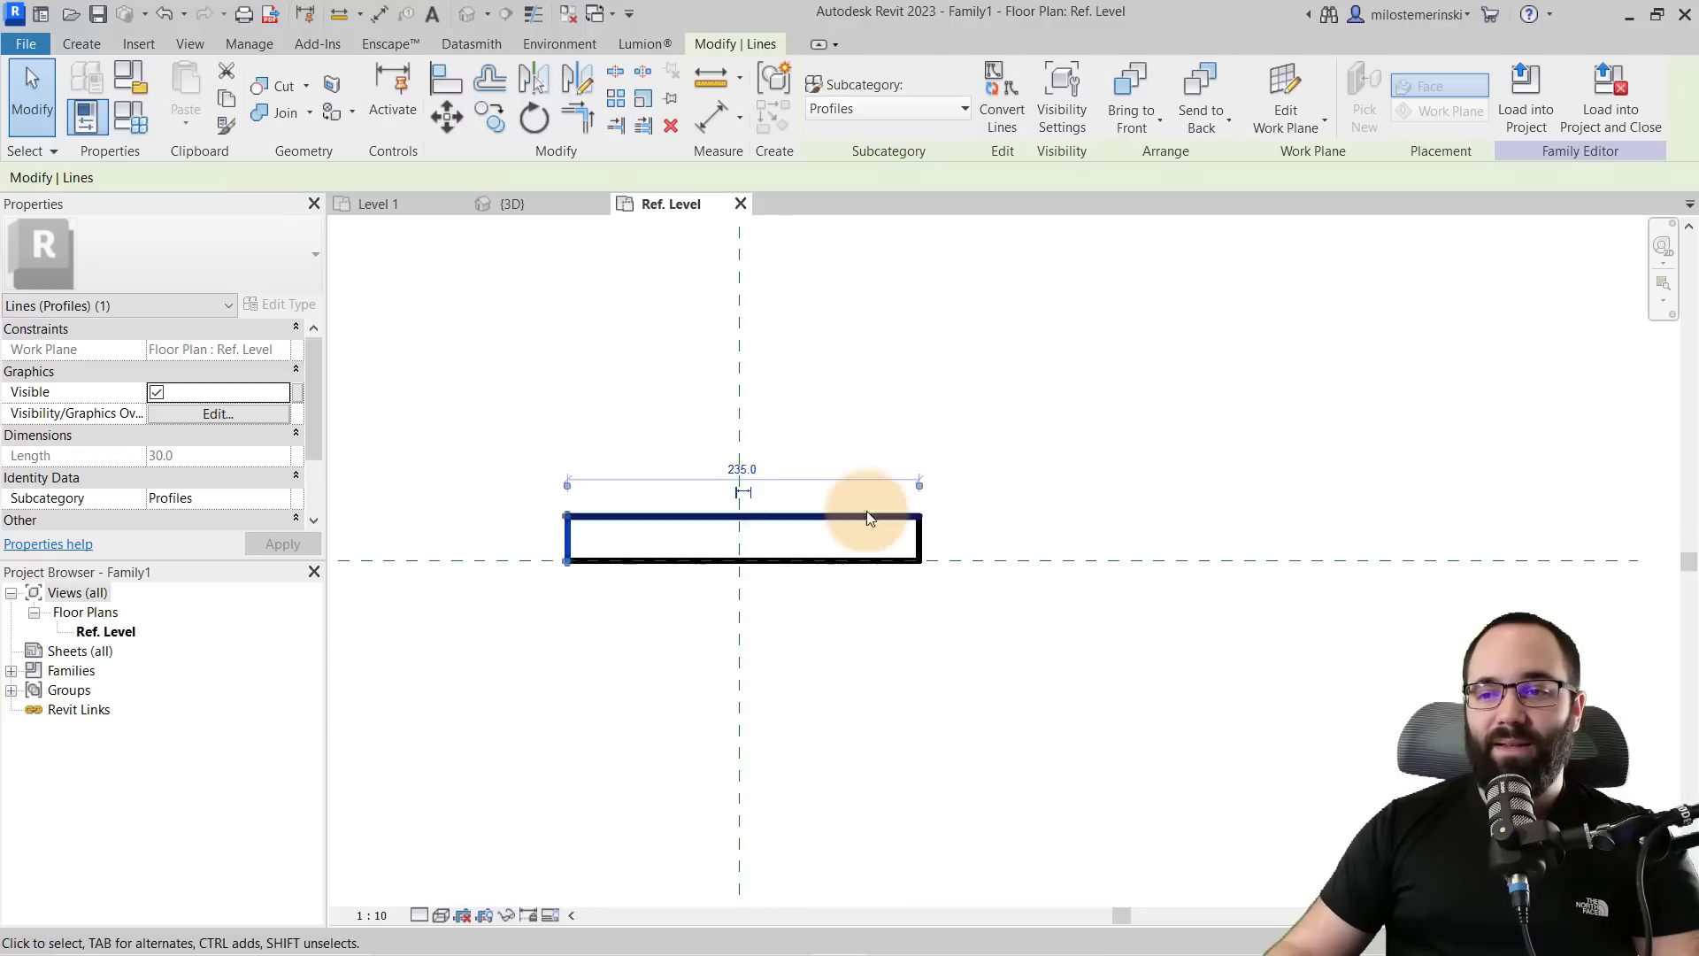
{"action": "left_click_drag", "start_coordinate": [754, 442], "coordinate": [742, 439]}
{"action": "left_click", "coordinate": [657, 472]}
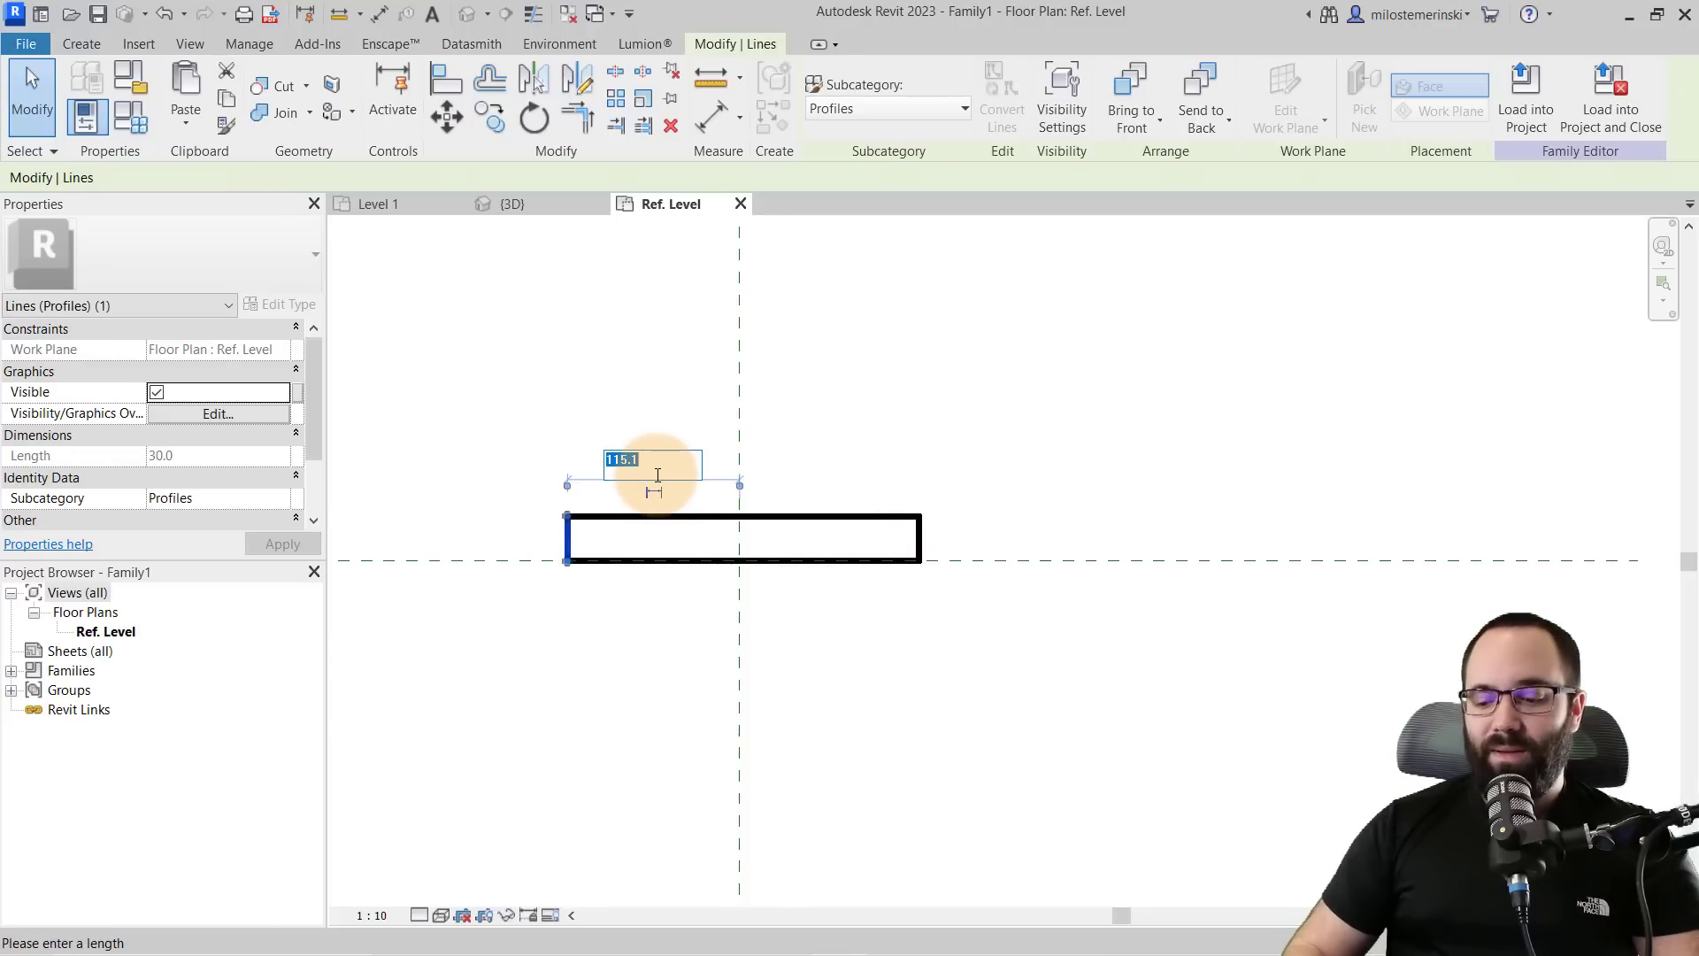
{"action": "type", "text": "115.0"}
{"action": "key", "text": "Return"}
{"action": "key", "text": "Escape"}
- Set the profile rectangle's overall width to 230 mm by adjusting its right line
{"action": "left_click", "coordinate": [919, 536]}
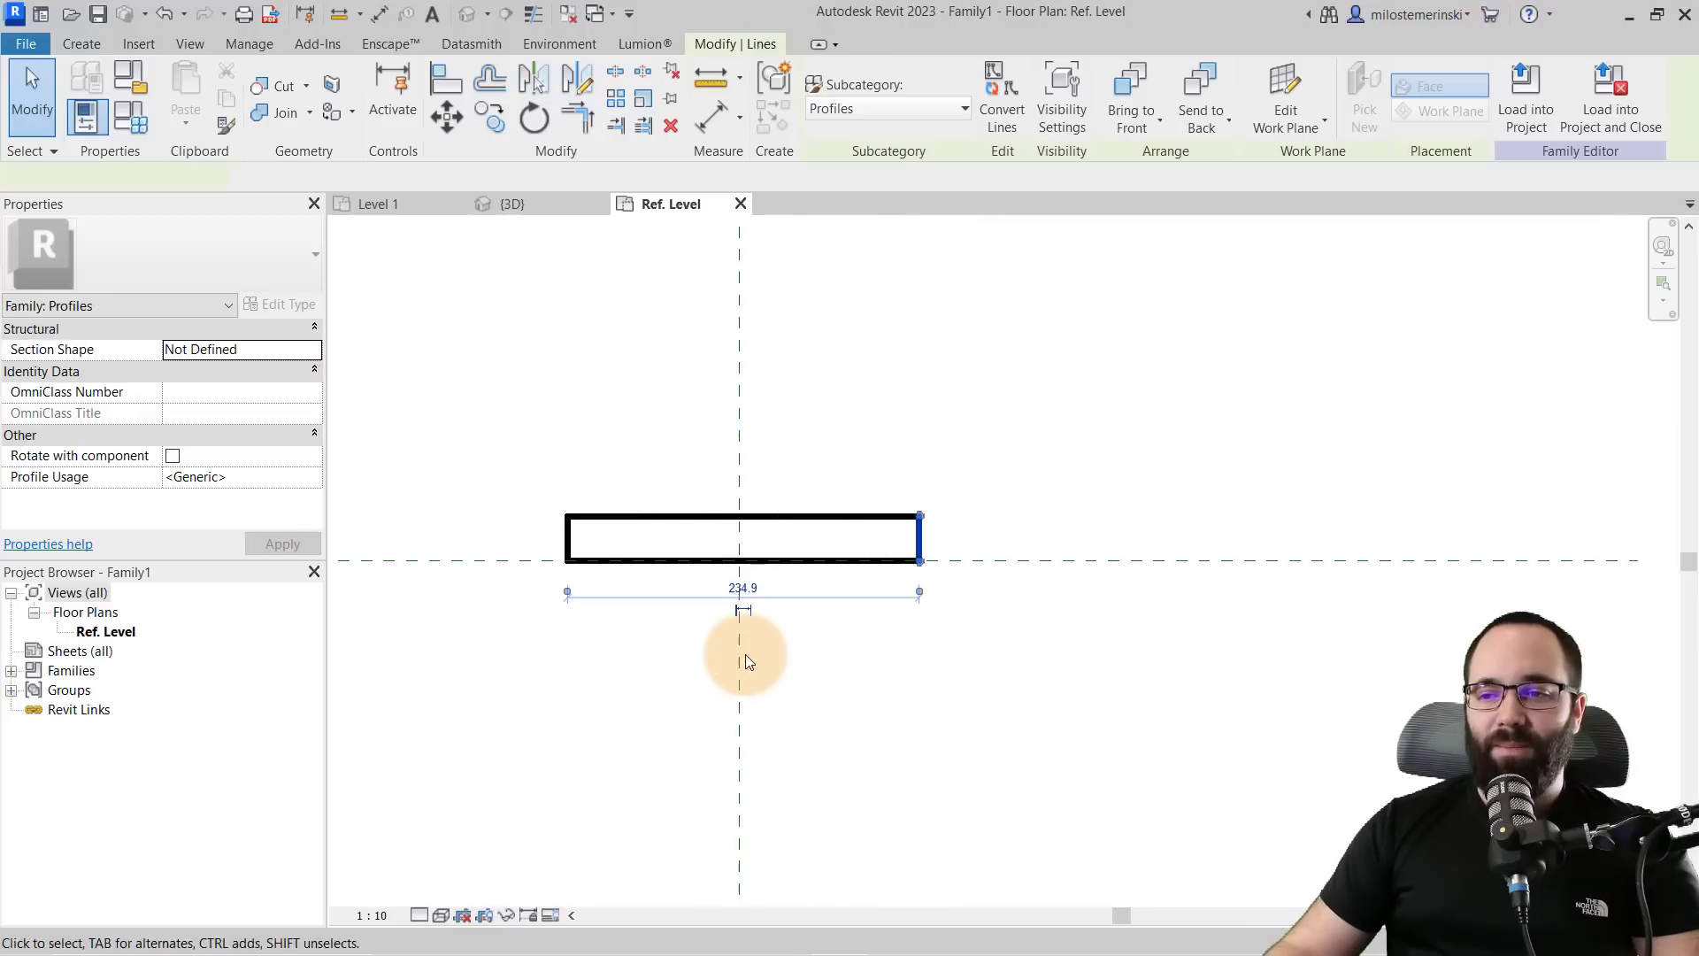
{"action": "left_click", "coordinate": [743, 587]}
{"action": "type", "text": "230"}
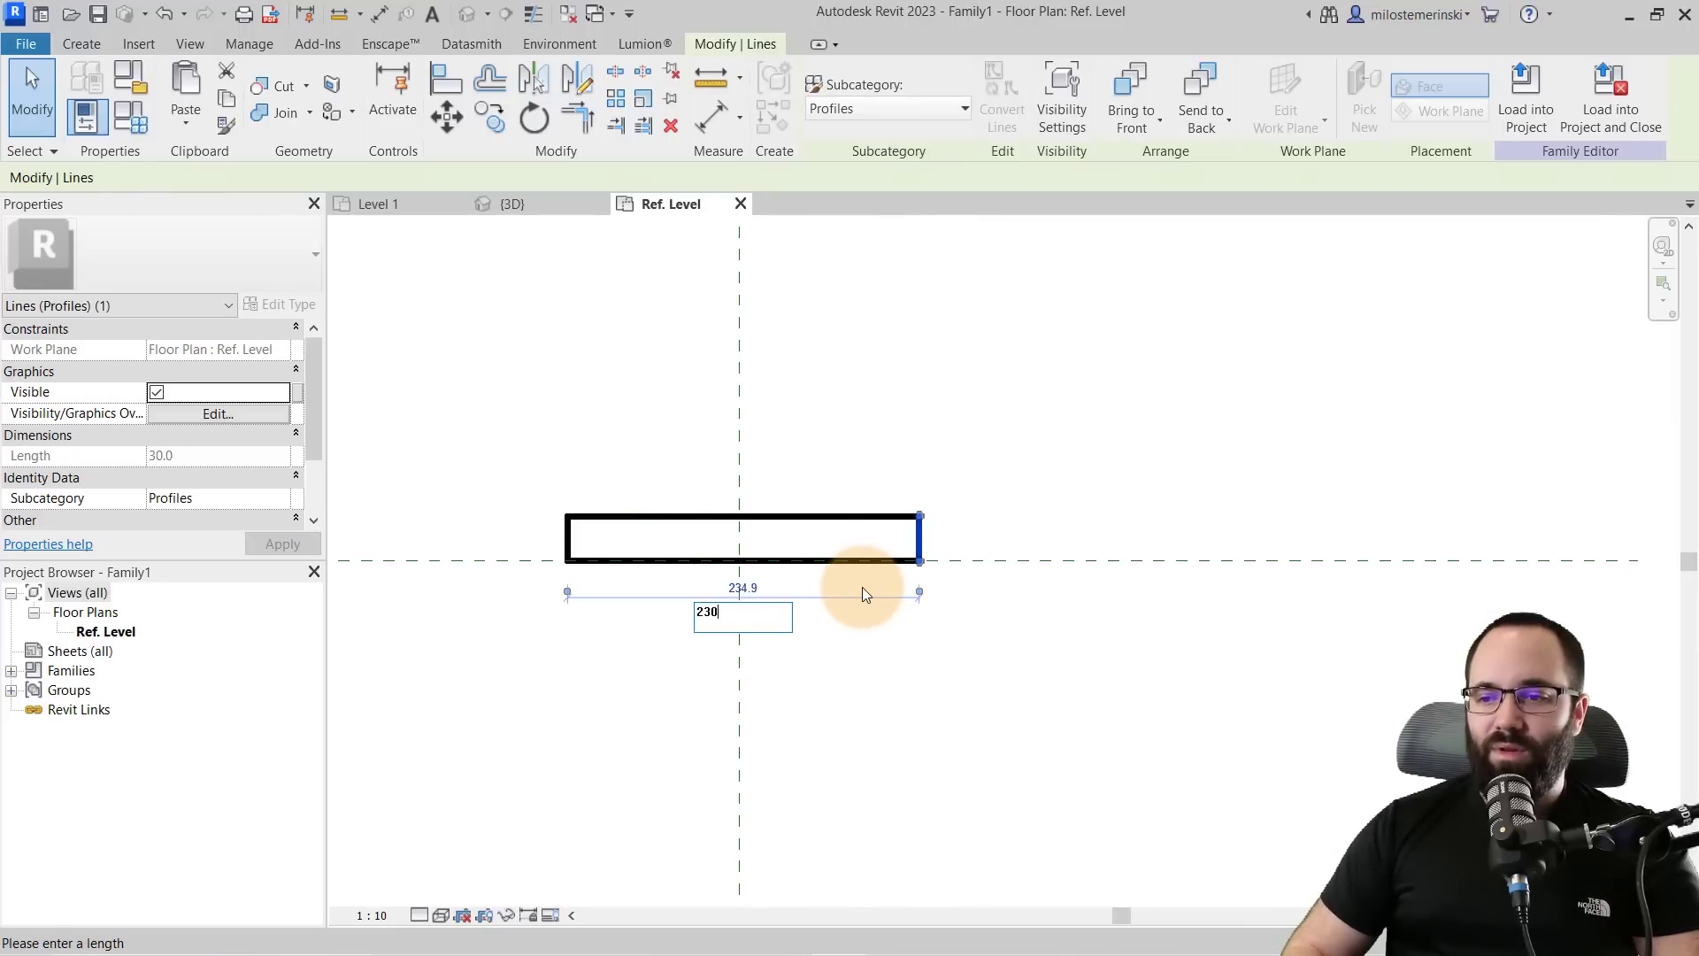
{"action": "key", "text": "Return"}
{"action": "left_click", "coordinate": [857, 658]}
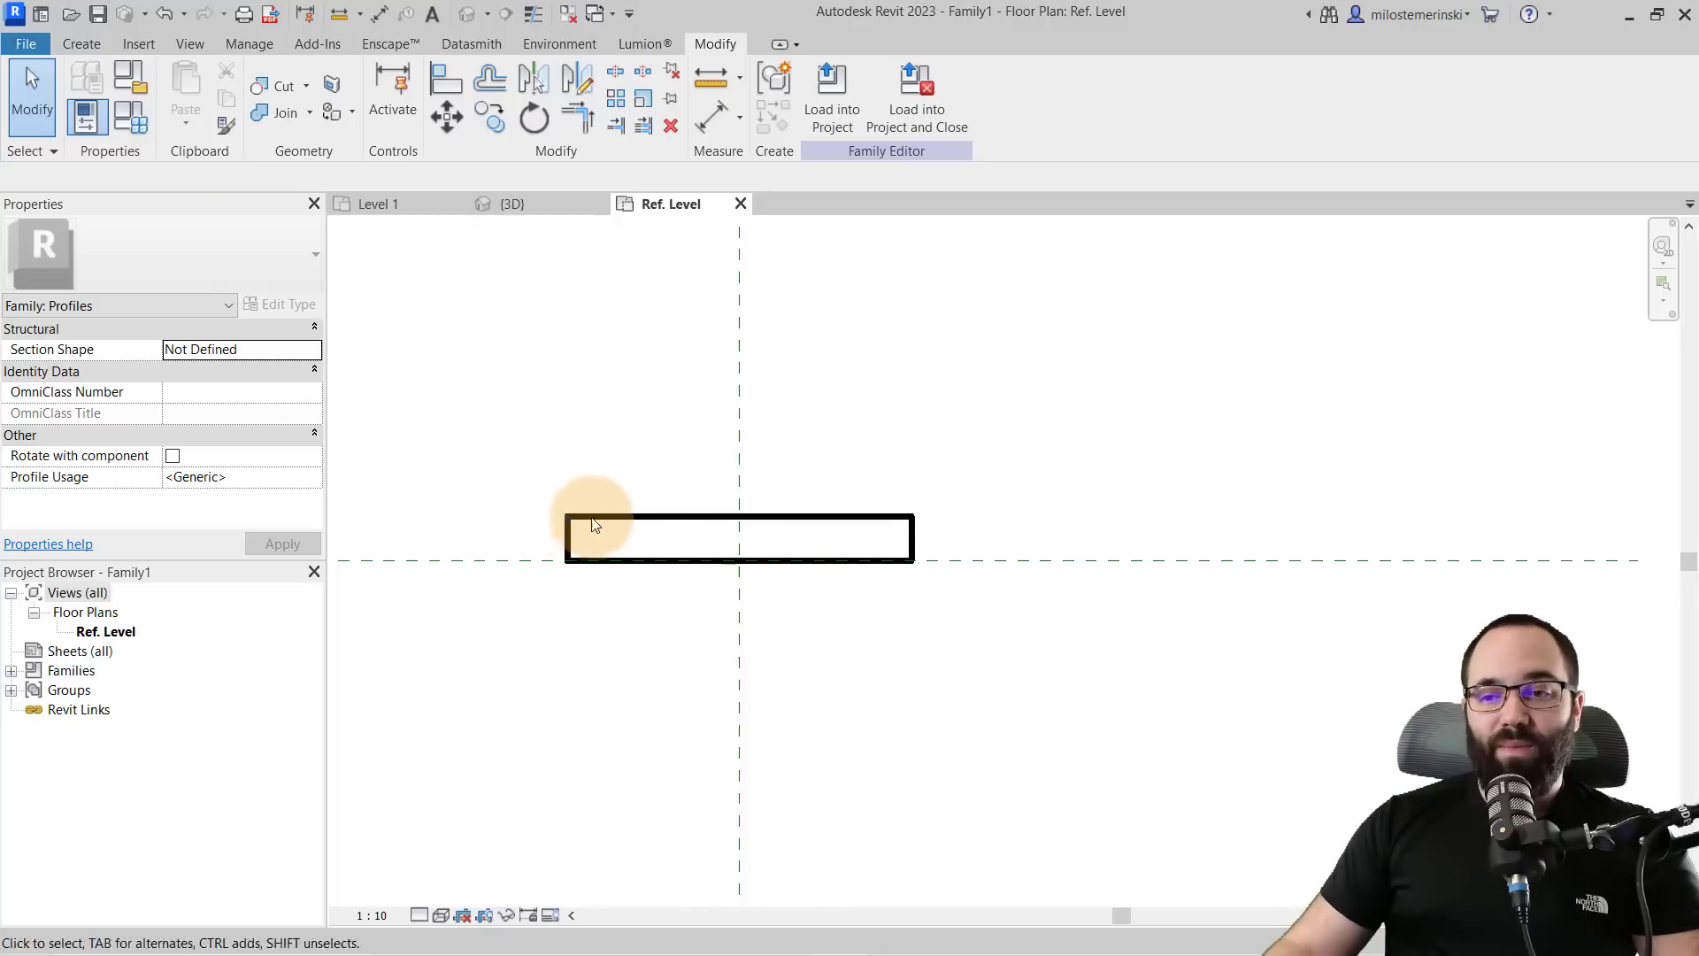
- Draw a 45° line about 21.2 mm long across the upper-left corner of the profile rectangle
{"action": "left_click", "coordinate": [81, 44]}
{"action": "left_click", "coordinate": [166, 109]}
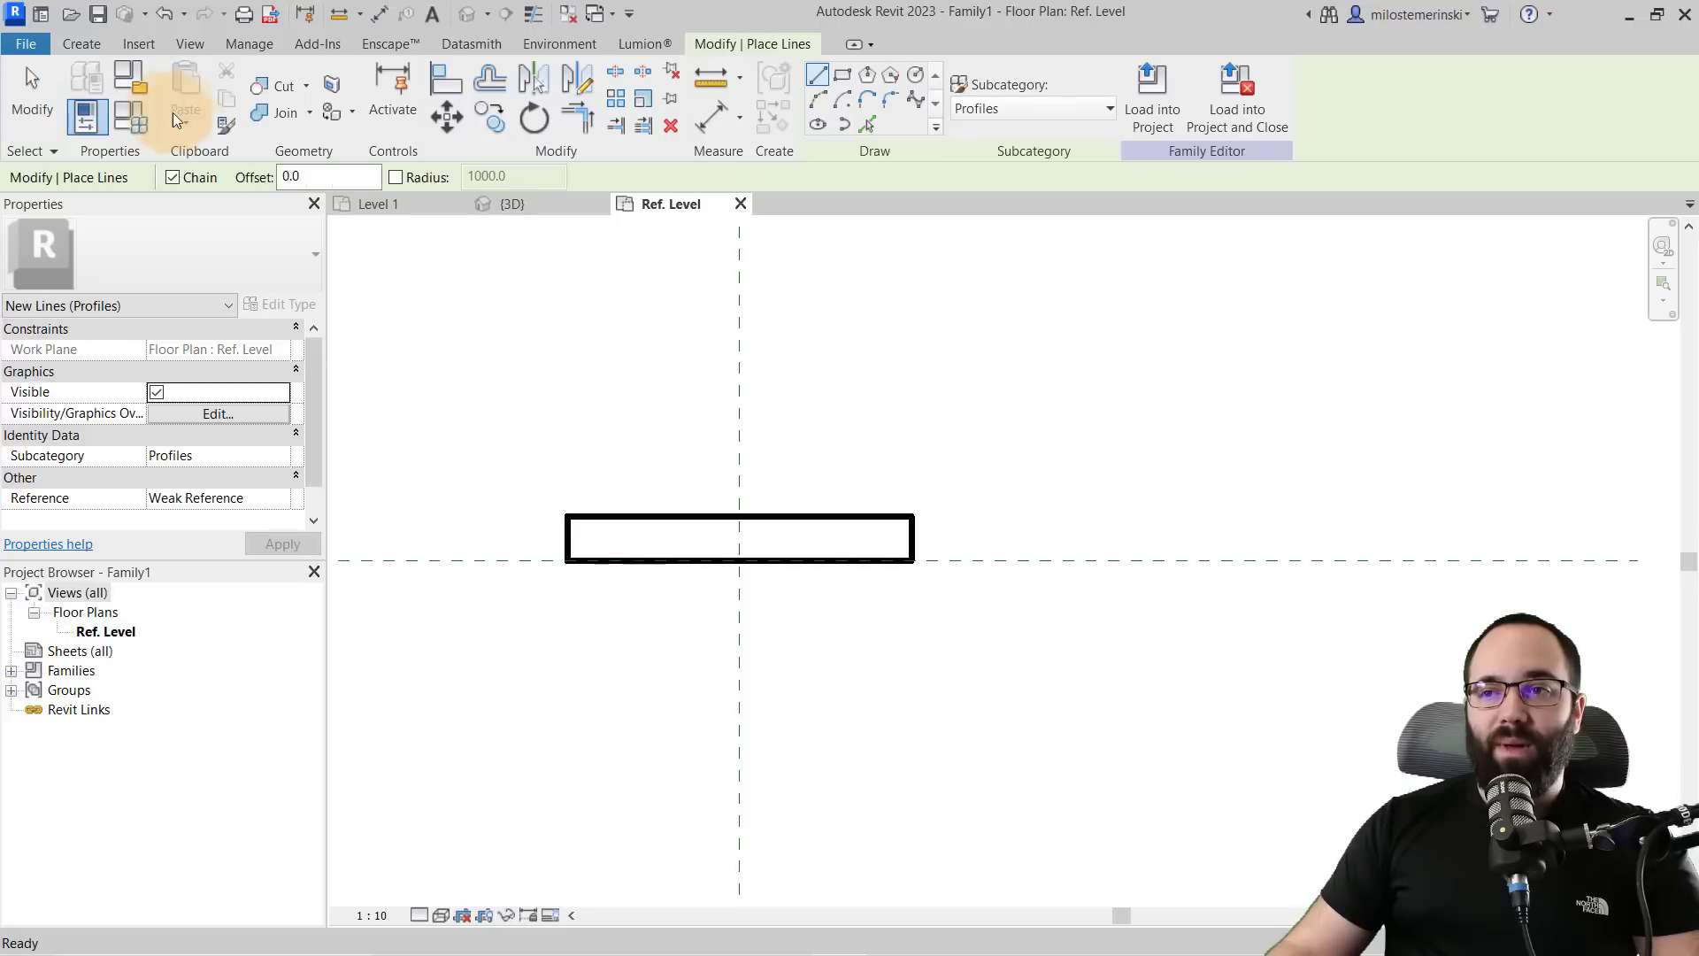
{"action": "left_click", "coordinate": [566, 538]}
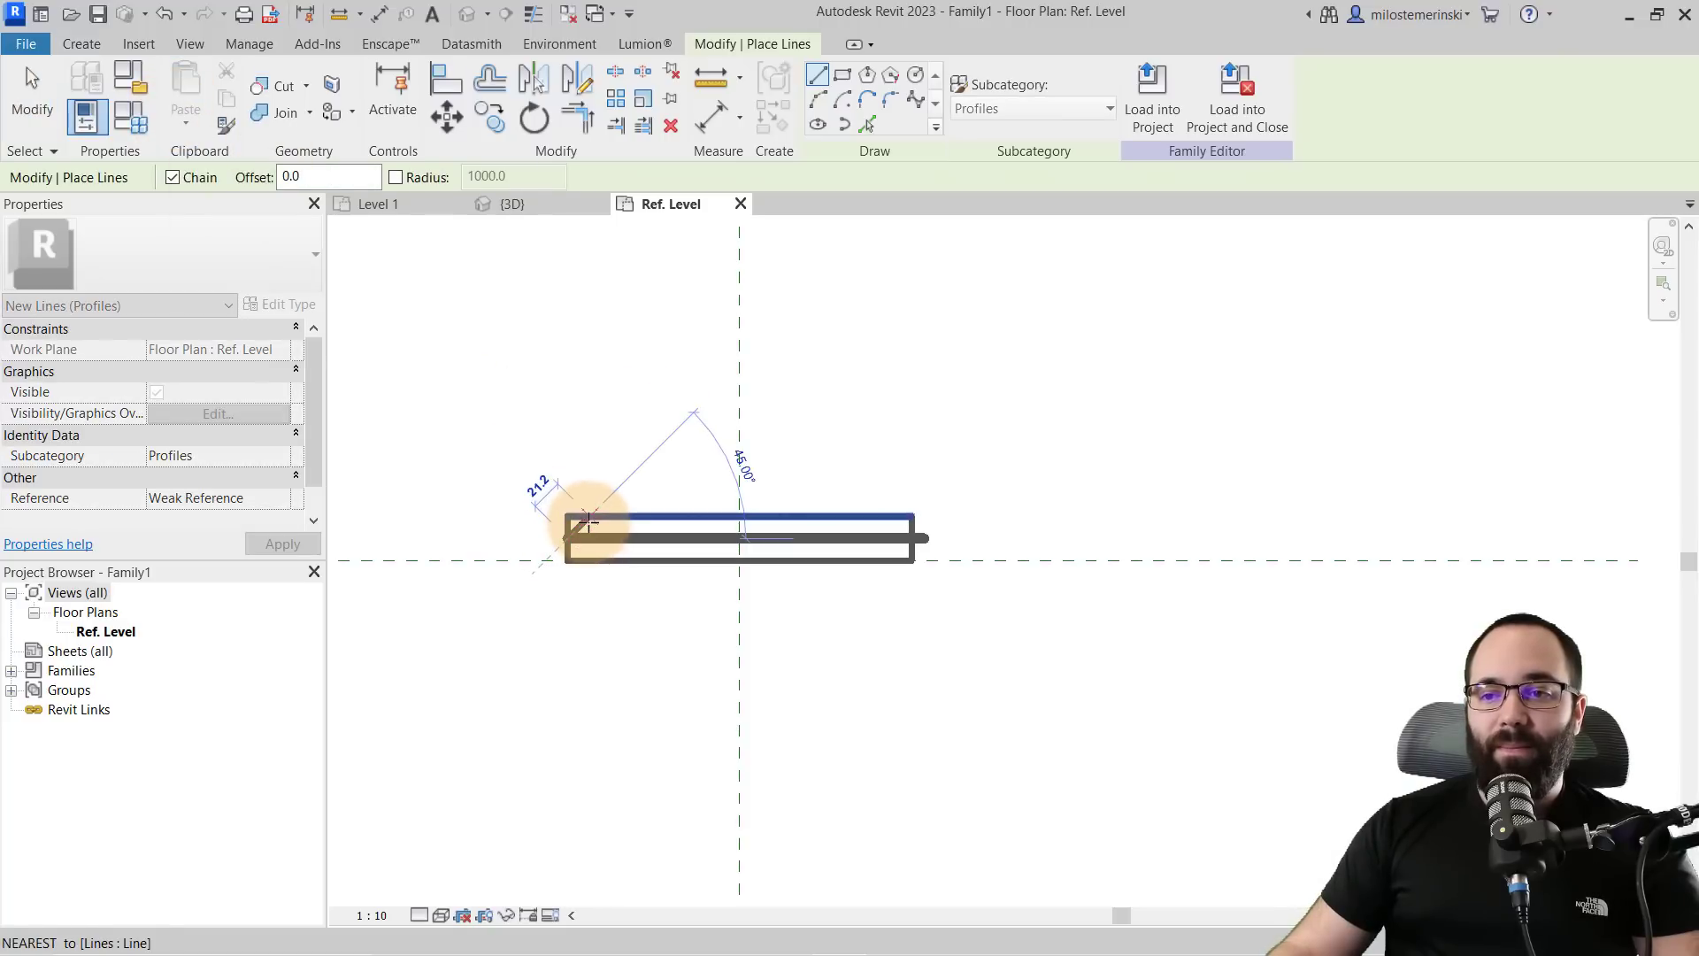
{"action": "key", "text": "Escape"}
{"action": "left_click", "coordinate": [589, 518]}
{"action": "key", "text": "Escape"}
{"action": "key", "text": "Escape"}
- Shorten the rectangle's top and left lines so they end at the diagonal corner line
{"action": "left_click", "coordinate": [580, 526]}
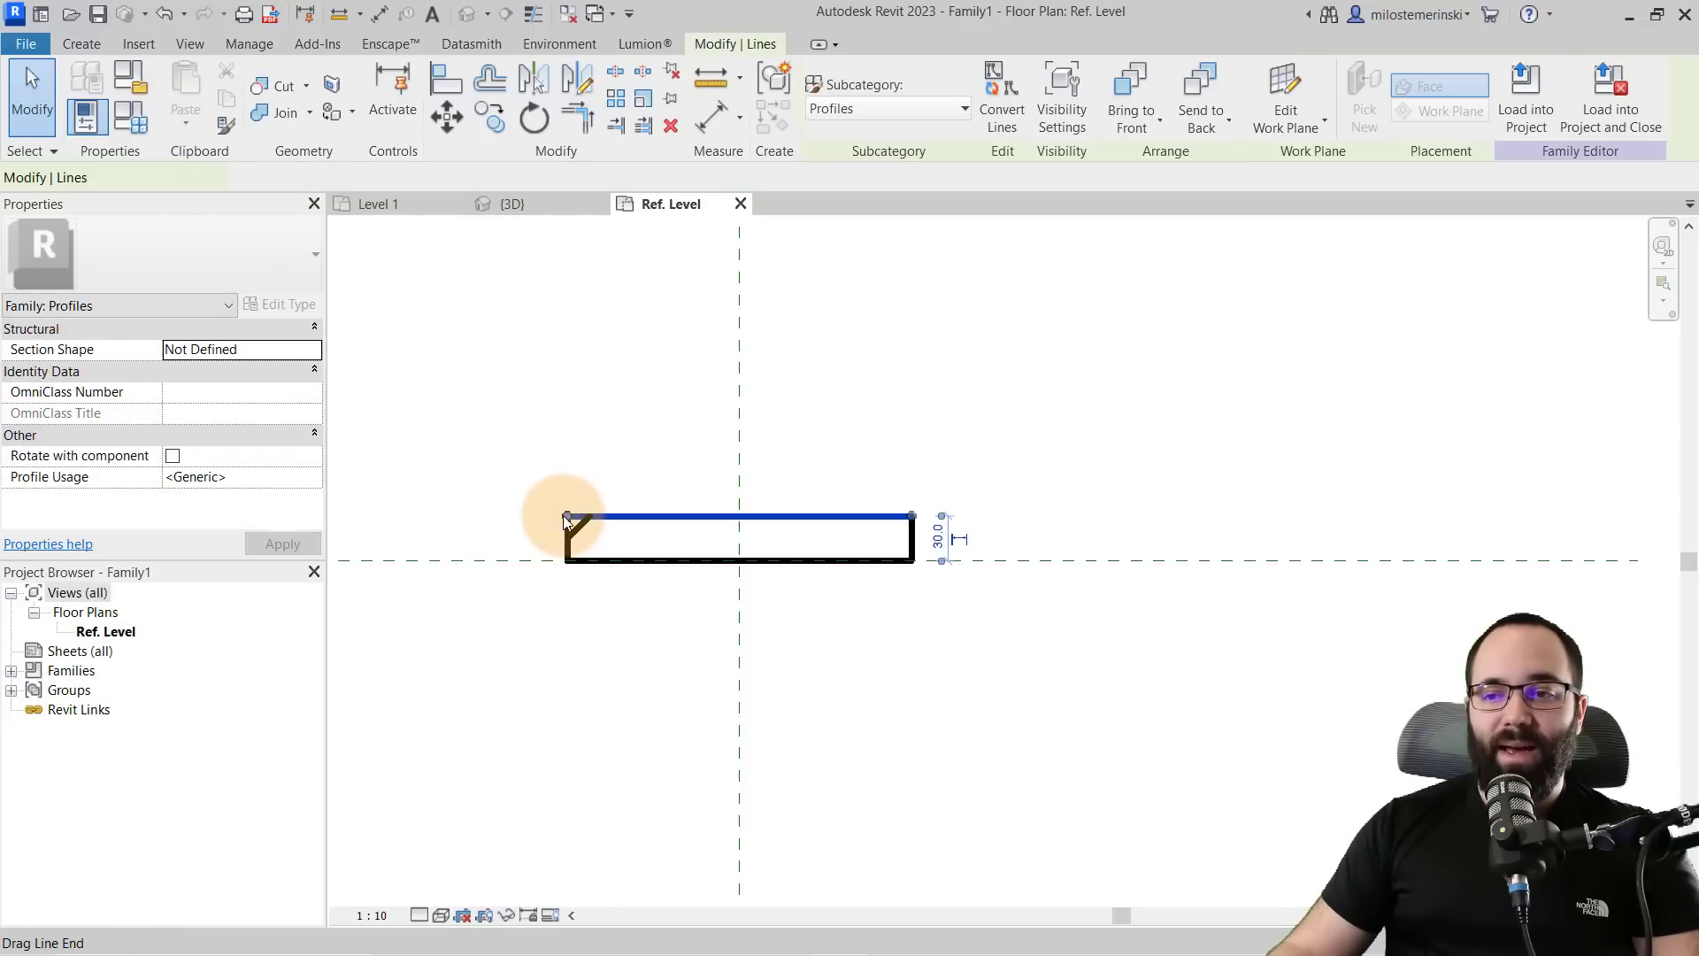
{"action": "left_click_drag", "start_coordinate": [582, 514], "coordinate": [568, 537]}
{"action": "left_click", "coordinate": [586, 545]}
{"action": "scroll", "coordinate": [586, 540], "scroll_direction": "up", "scroll_amount": 3}
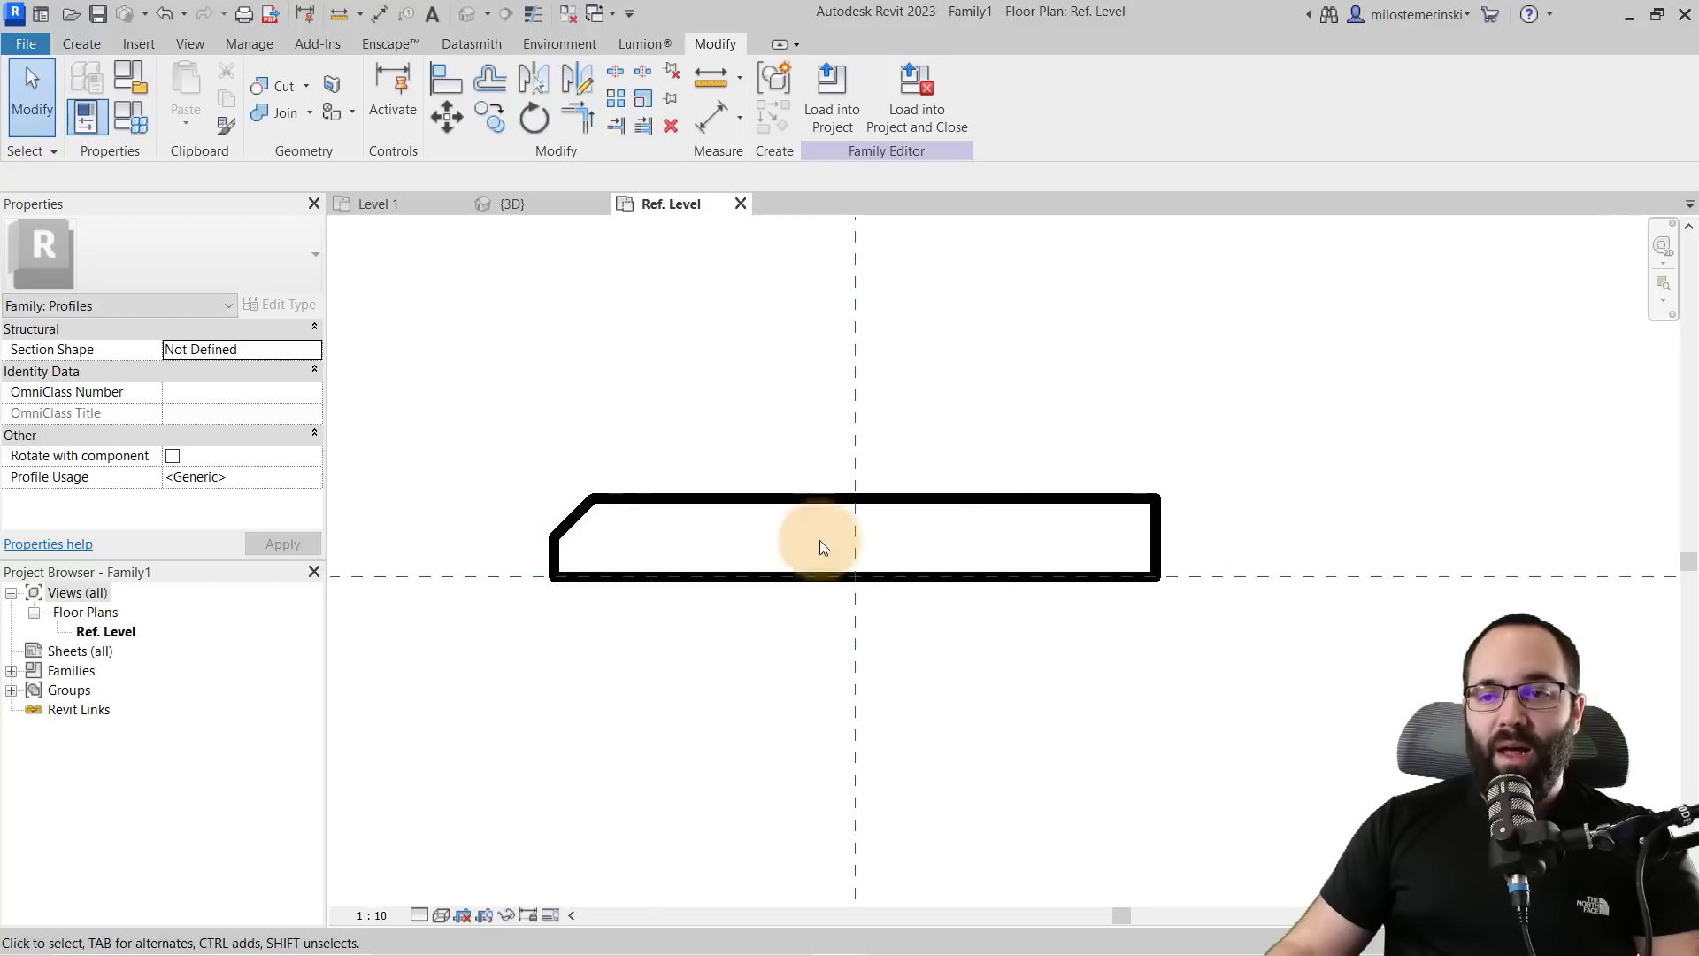
- Delete the profile's right line and mirror the left vertical and diagonal lines about the vertical reference plane
{"action": "left_click", "coordinate": [1156, 538]}
{"action": "key", "text": "Delete"}
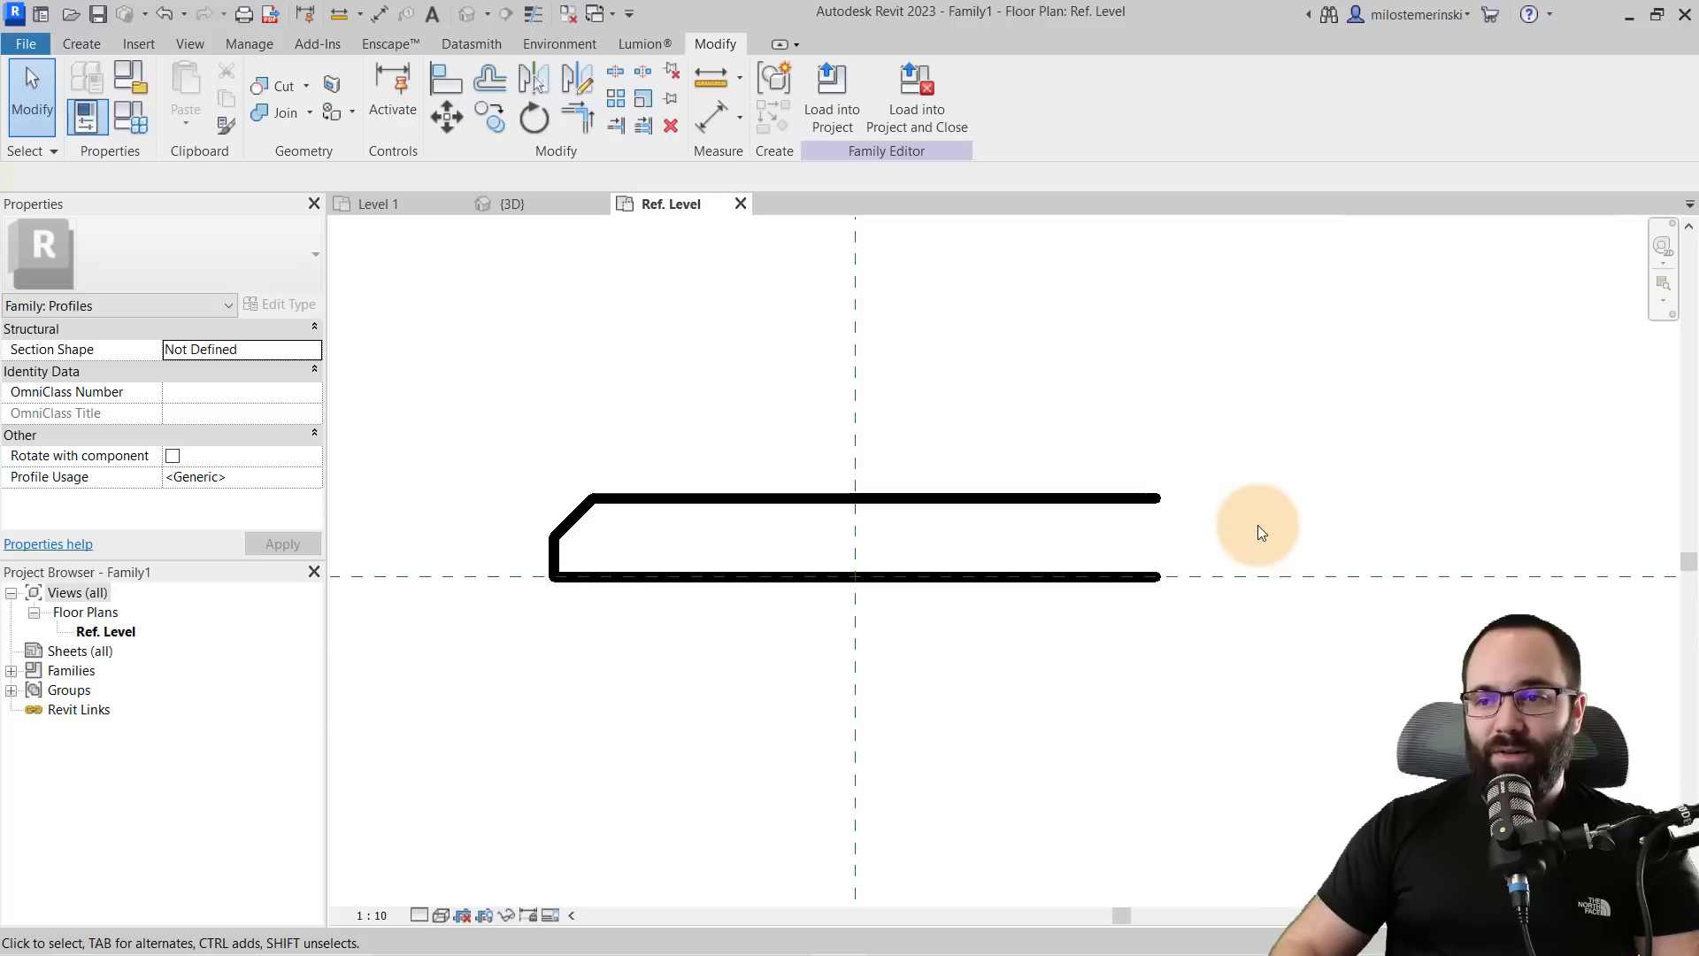
{"action": "left_click_drag", "start_coordinate": [536, 527], "coordinate": [659, 662]}
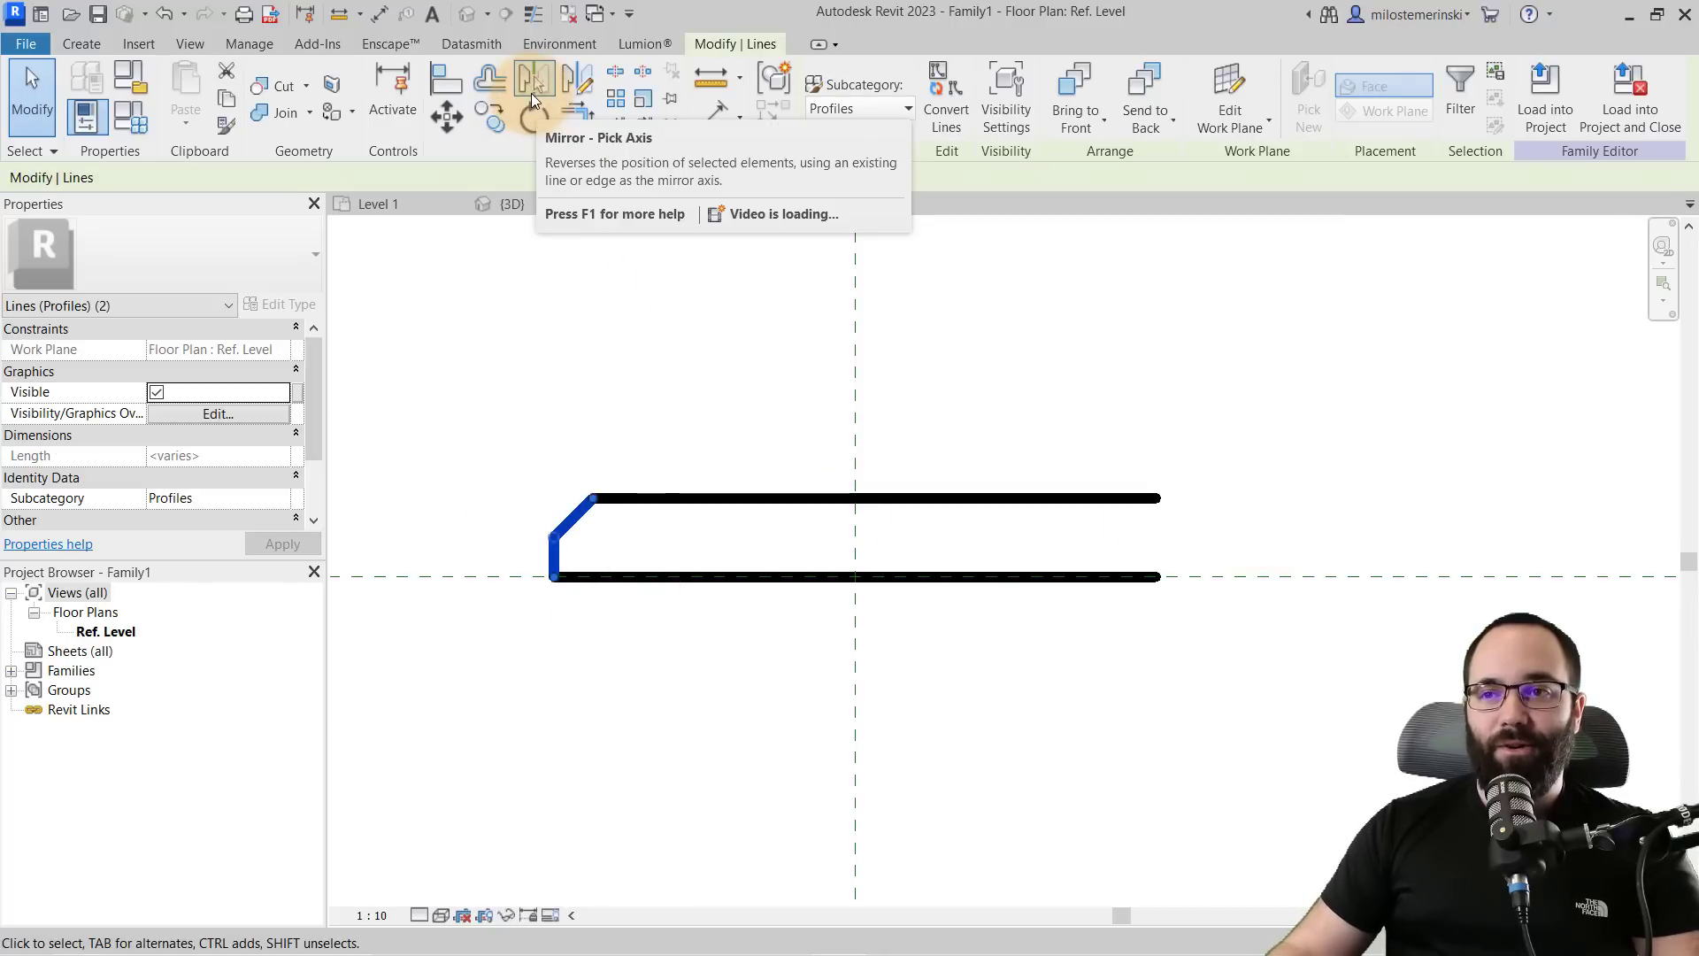
{"action": "left_click", "coordinate": [531, 94]}
{"action": "left_click", "coordinate": [858, 380]}
- Shorten the profile's top line so it ends at the mirrored diagonal line, closing the outline
{"action": "left_click", "coordinate": [1072, 497]}
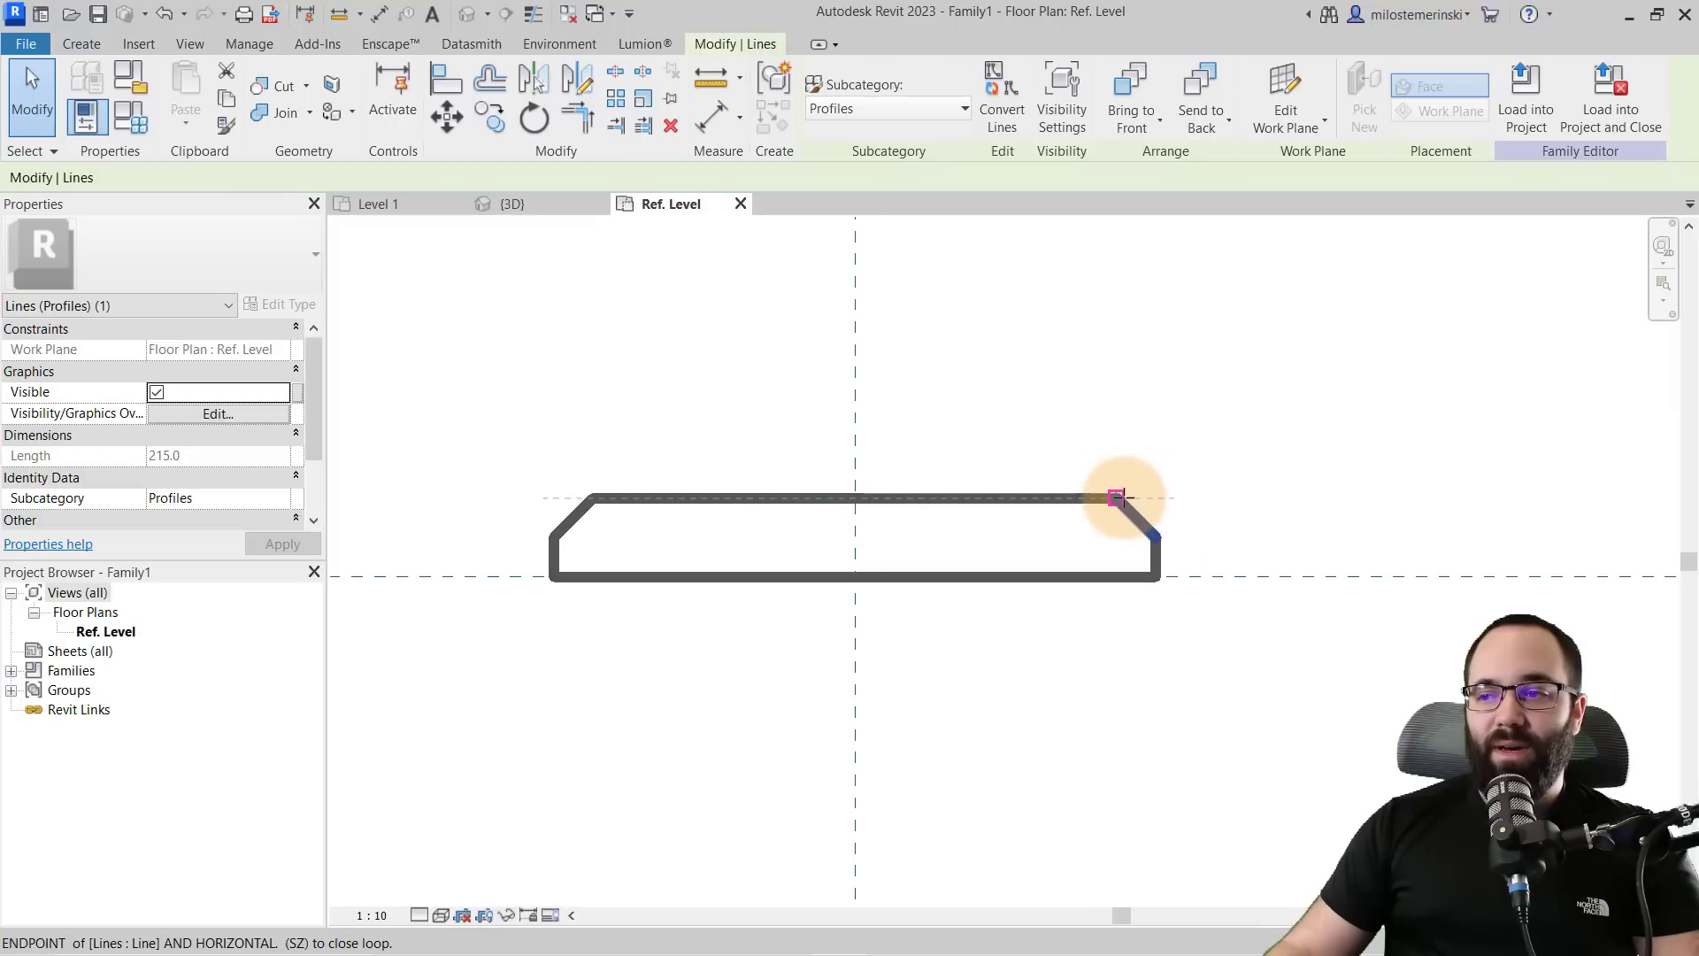
{"action": "left_click", "coordinate": [759, 455]}
{"action": "scroll", "coordinate": [575, 427], "scroll_direction": "down", "scroll_amount": 1}
{"action": "middle_click_drag", "start_coordinate": [748, 460], "coordinate": [681, 476]}
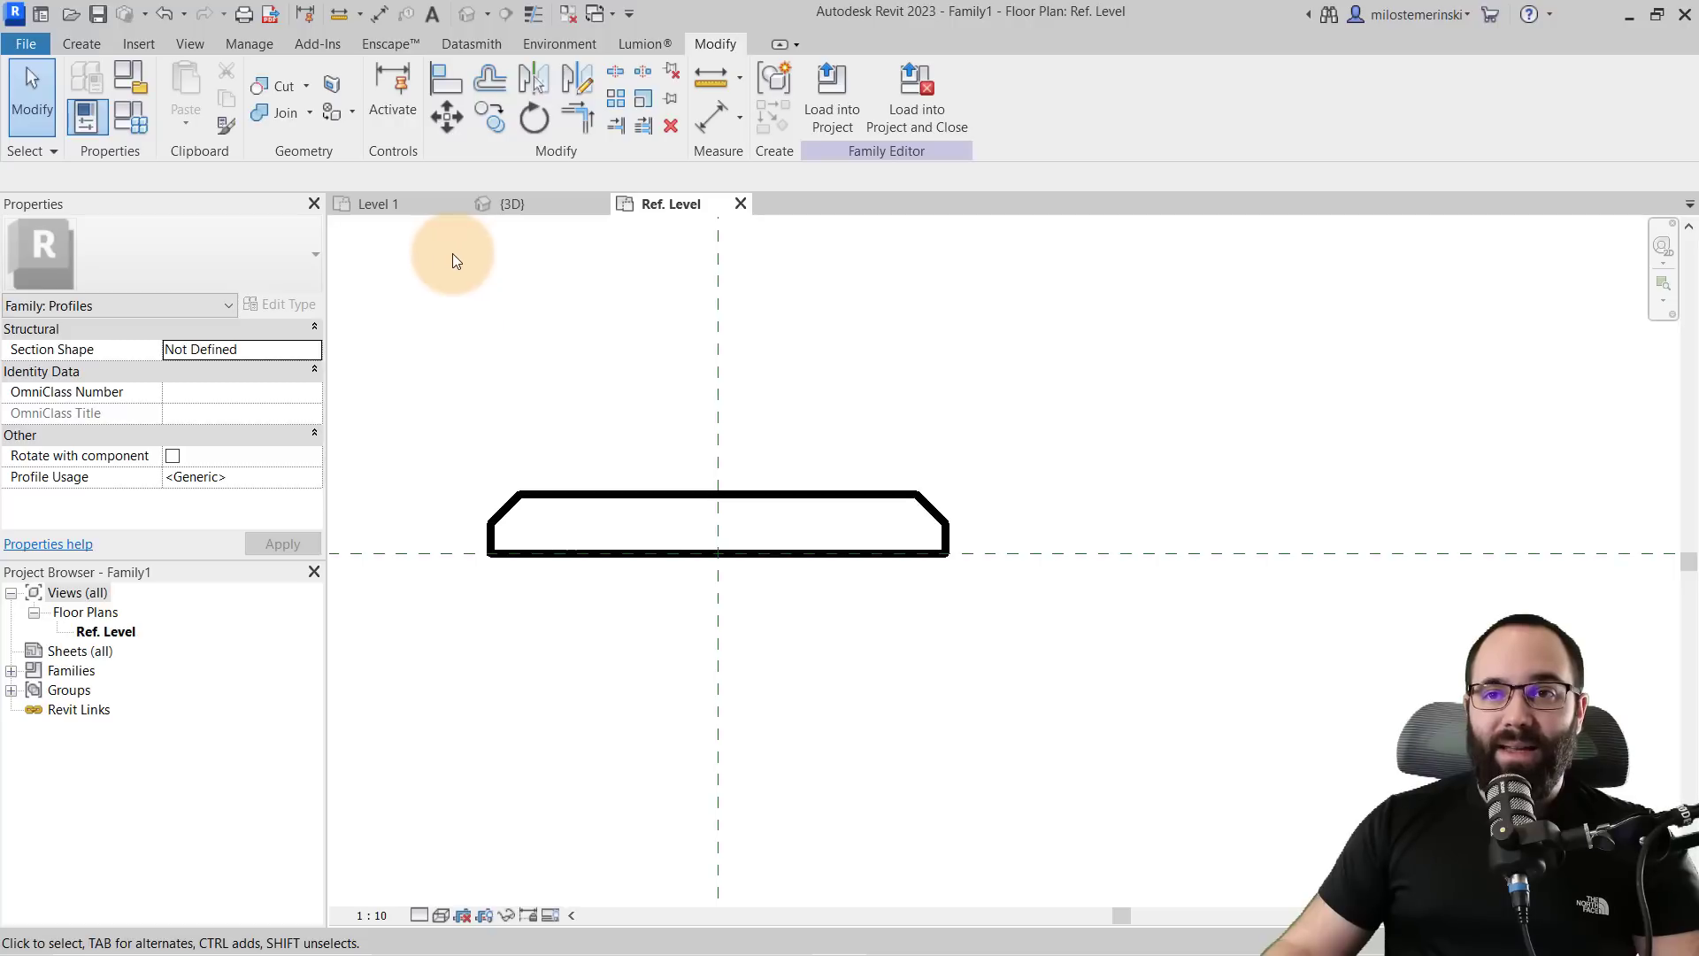
- Save the profile family as Wall Sweep in the folder given by the copied path
{"action": "left_click", "coordinate": [98, 15]}
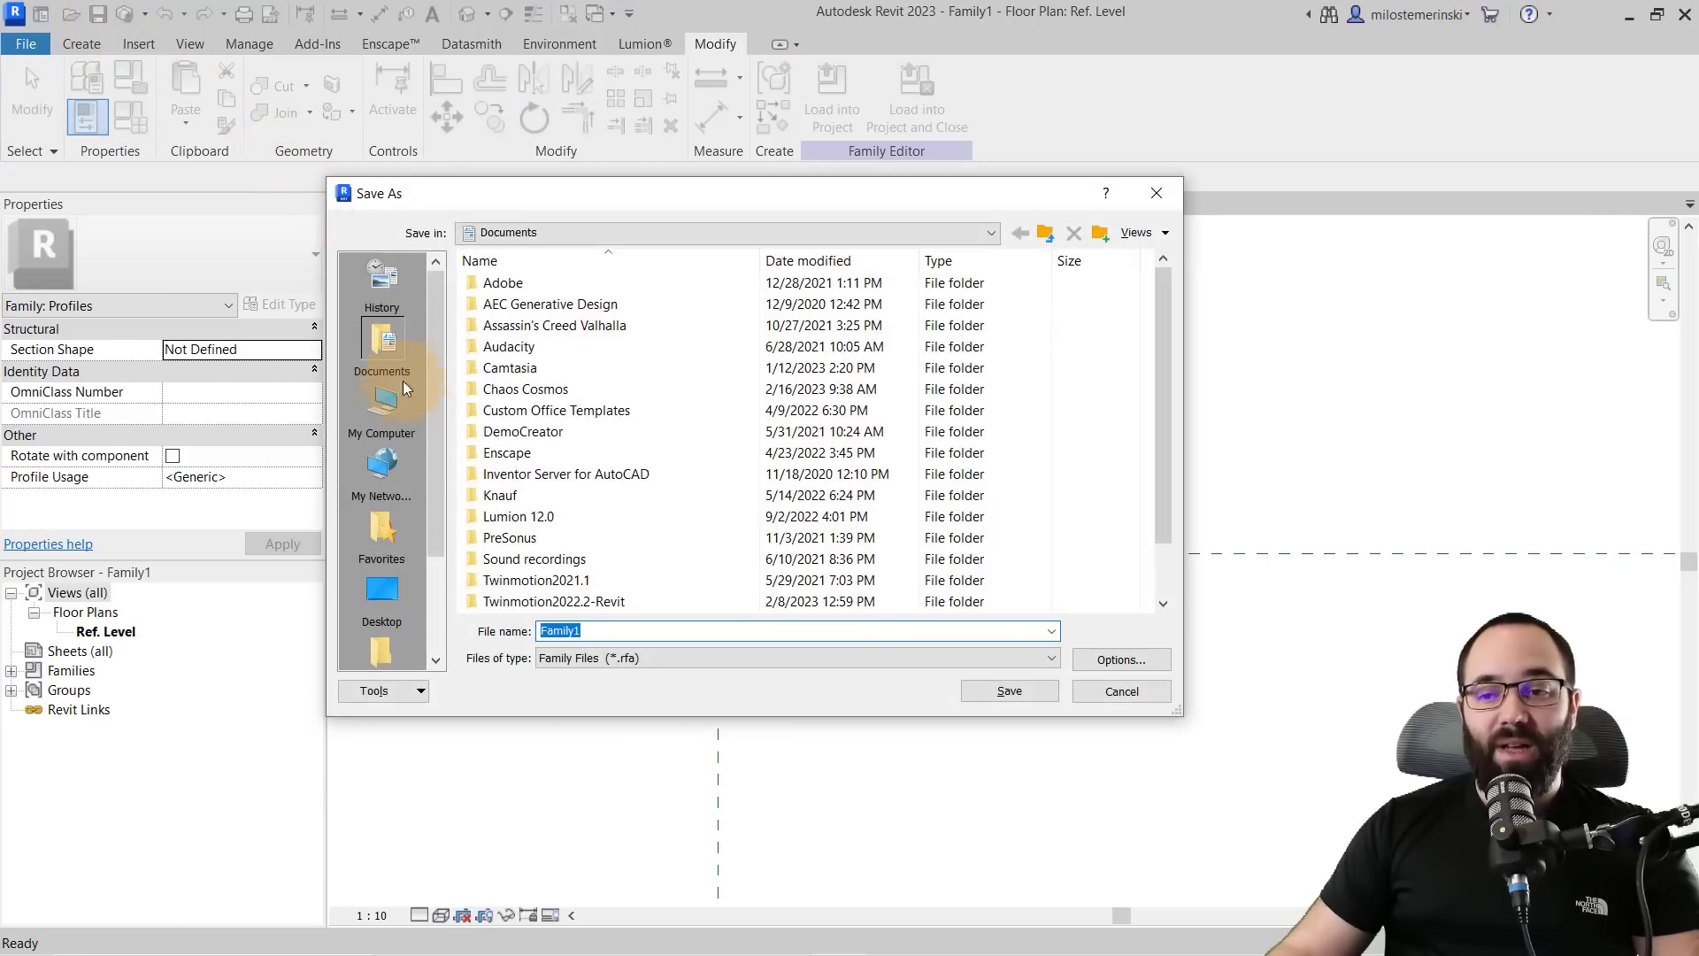
{"action": "key", "text": "ctrl+v"}
{"action": "key", "text": "Return"}
{"action": "type", "text": "Wall Sweep"}
{"action": "left_click", "coordinate": [998, 692]}
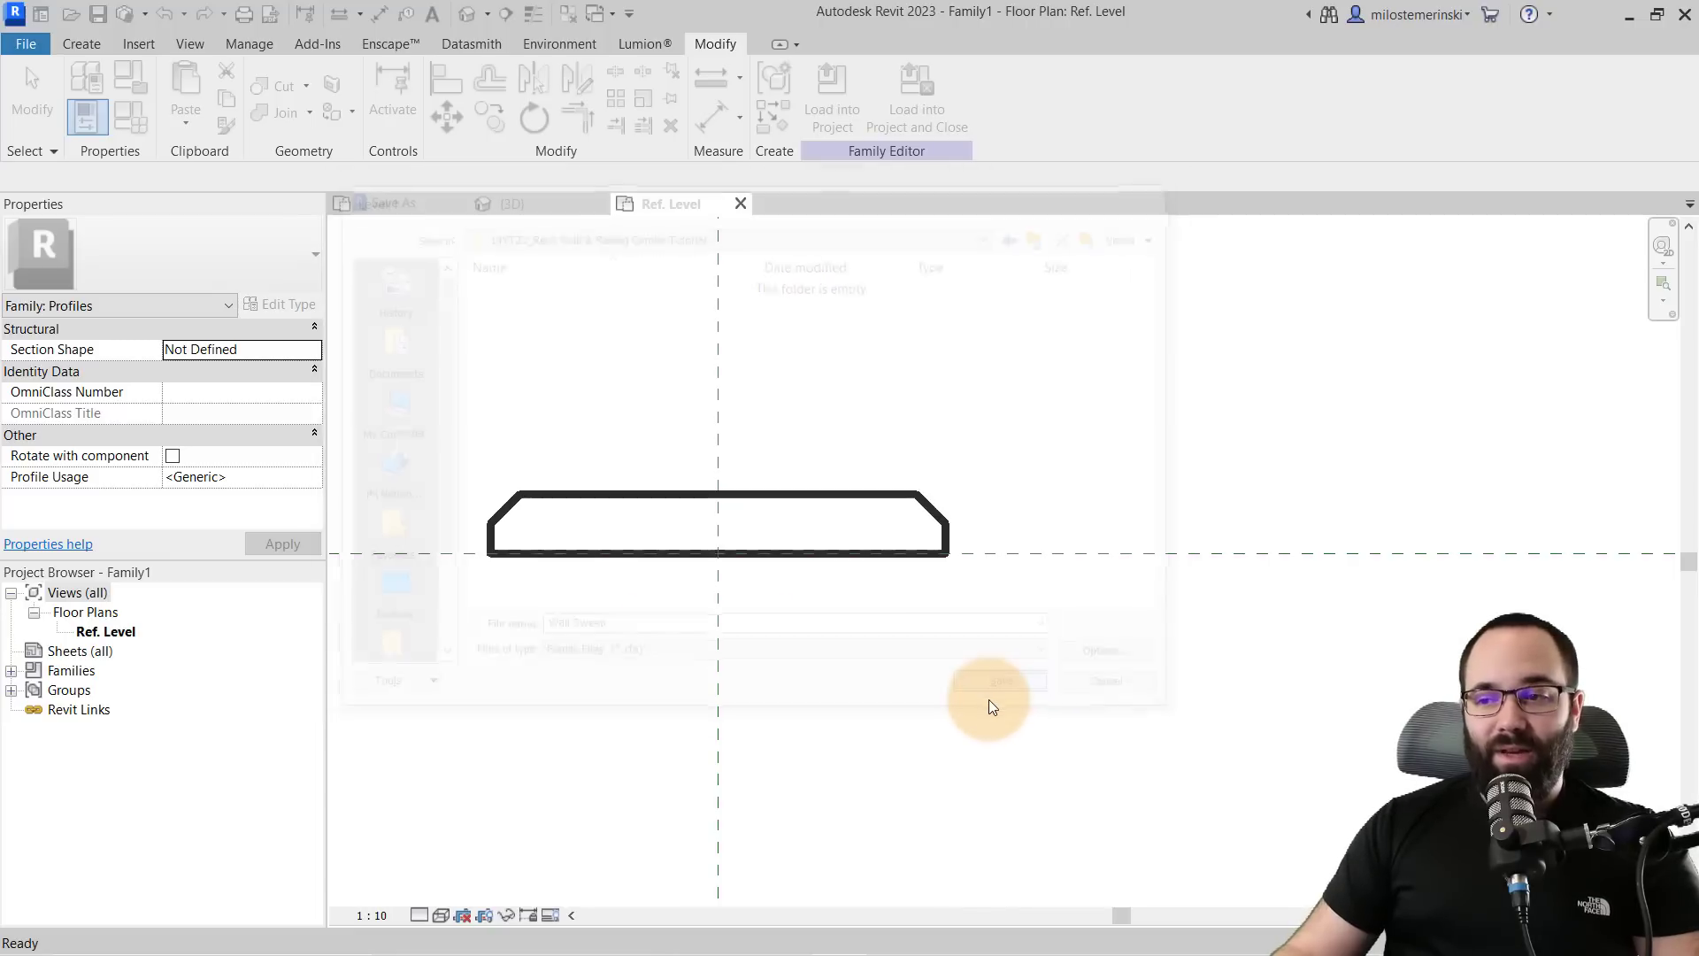
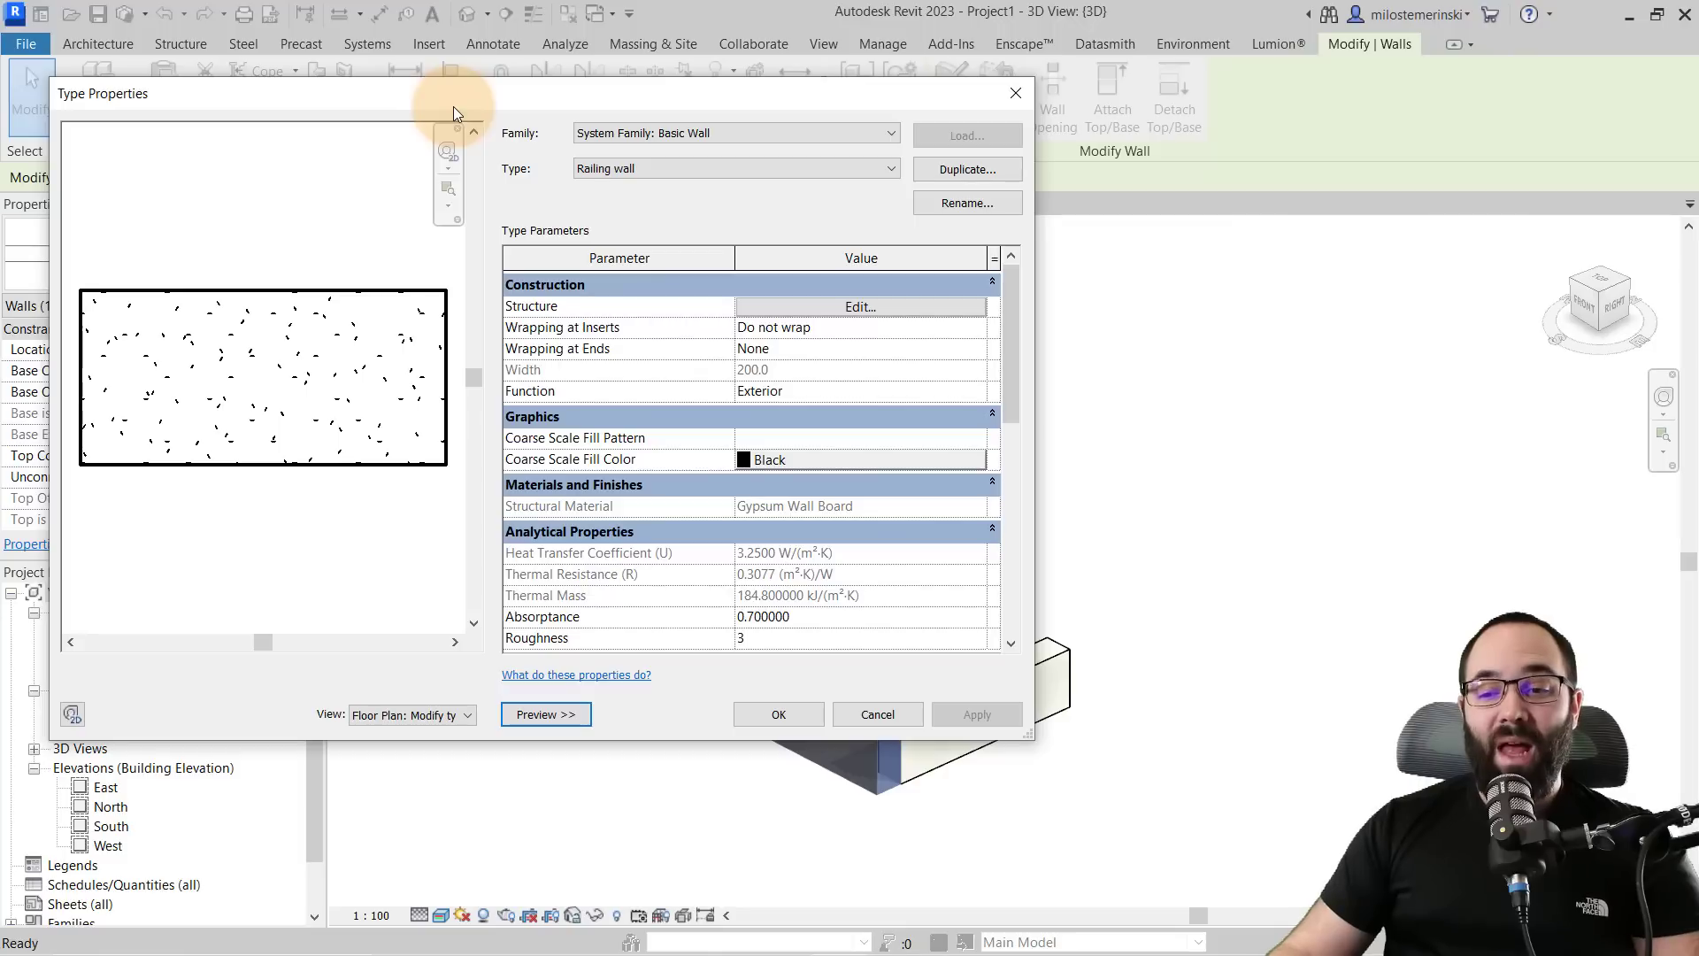
- Switch the Railing wall type's preview to the section view and open its structure for editing
{"action": "left_click", "coordinate": [399, 715]}
{"action": "left_click", "coordinate": [393, 746]}
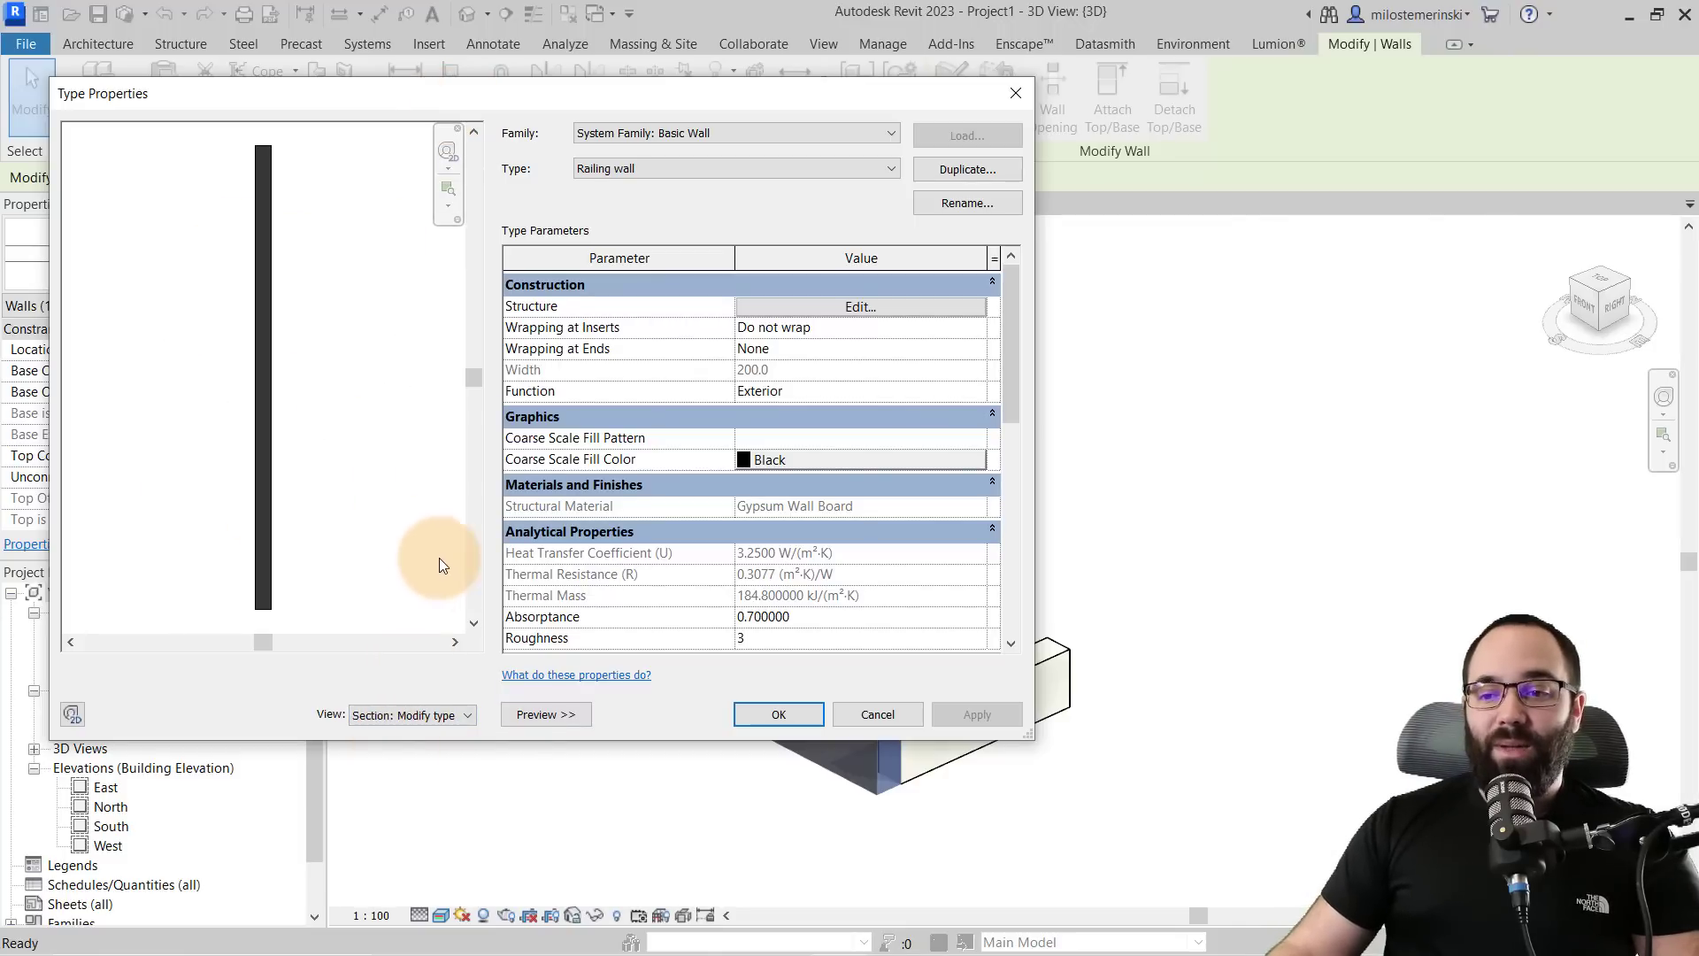
{"action": "scroll", "coordinate": [607, 529], "scroll_direction": "down", "scroll_amount": 3}
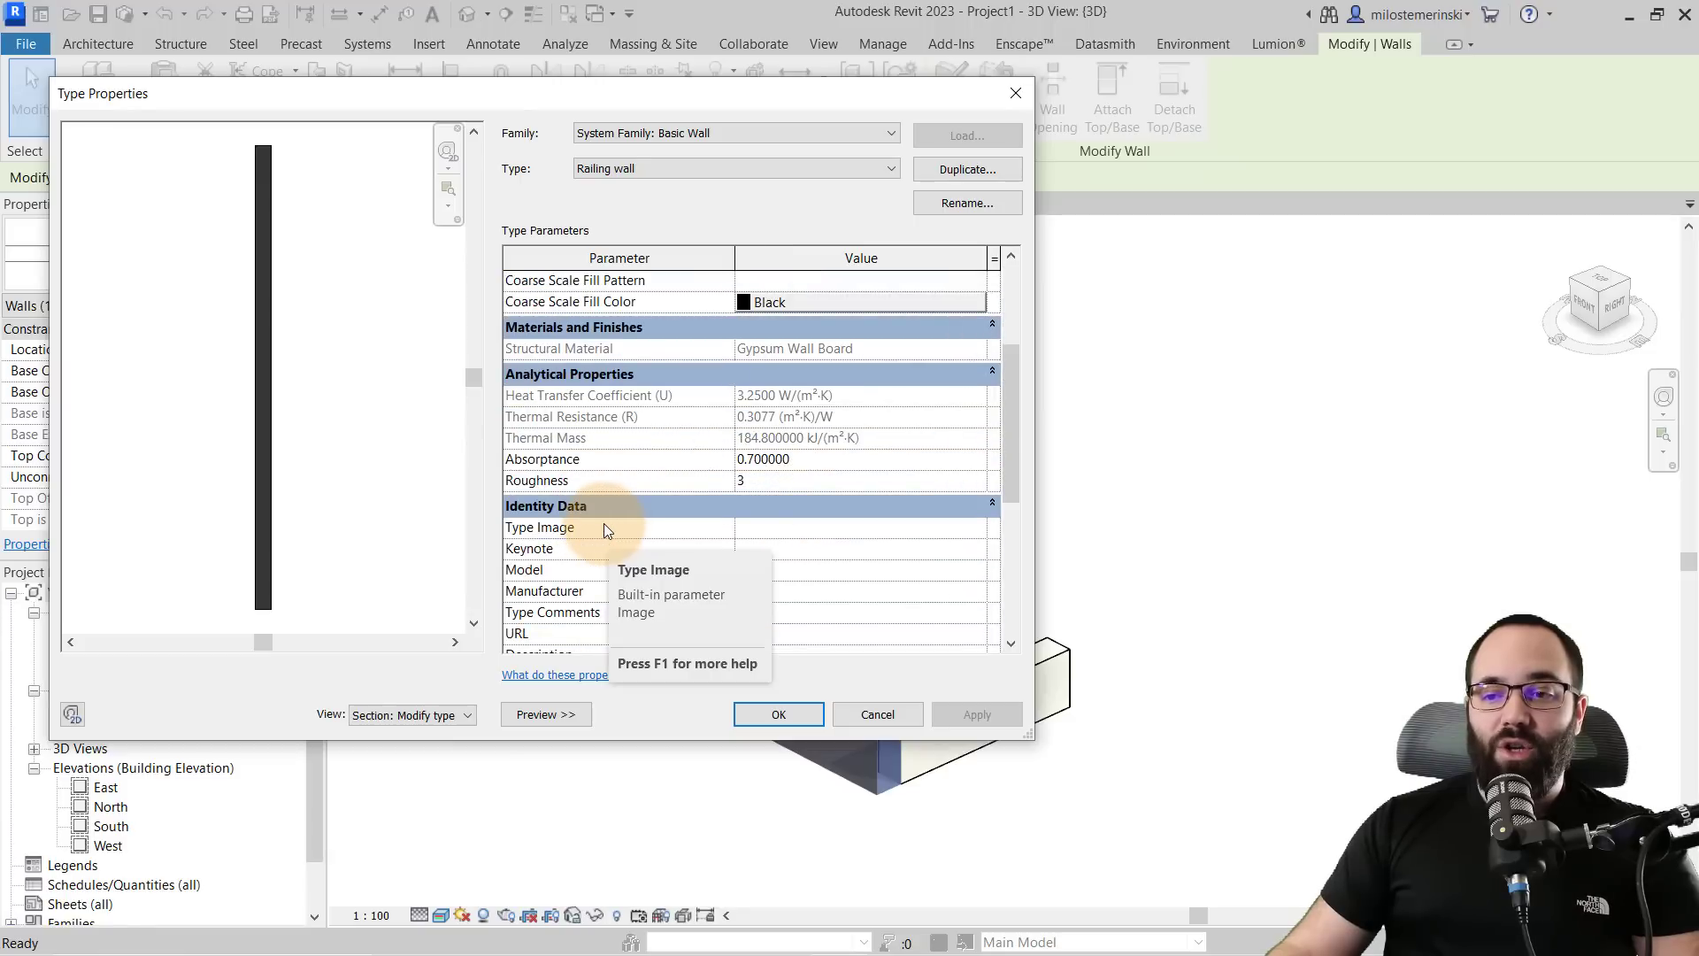
{"action": "scroll", "coordinate": [612, 523], "scroll_direction": "up", "scroll_amount": 3}
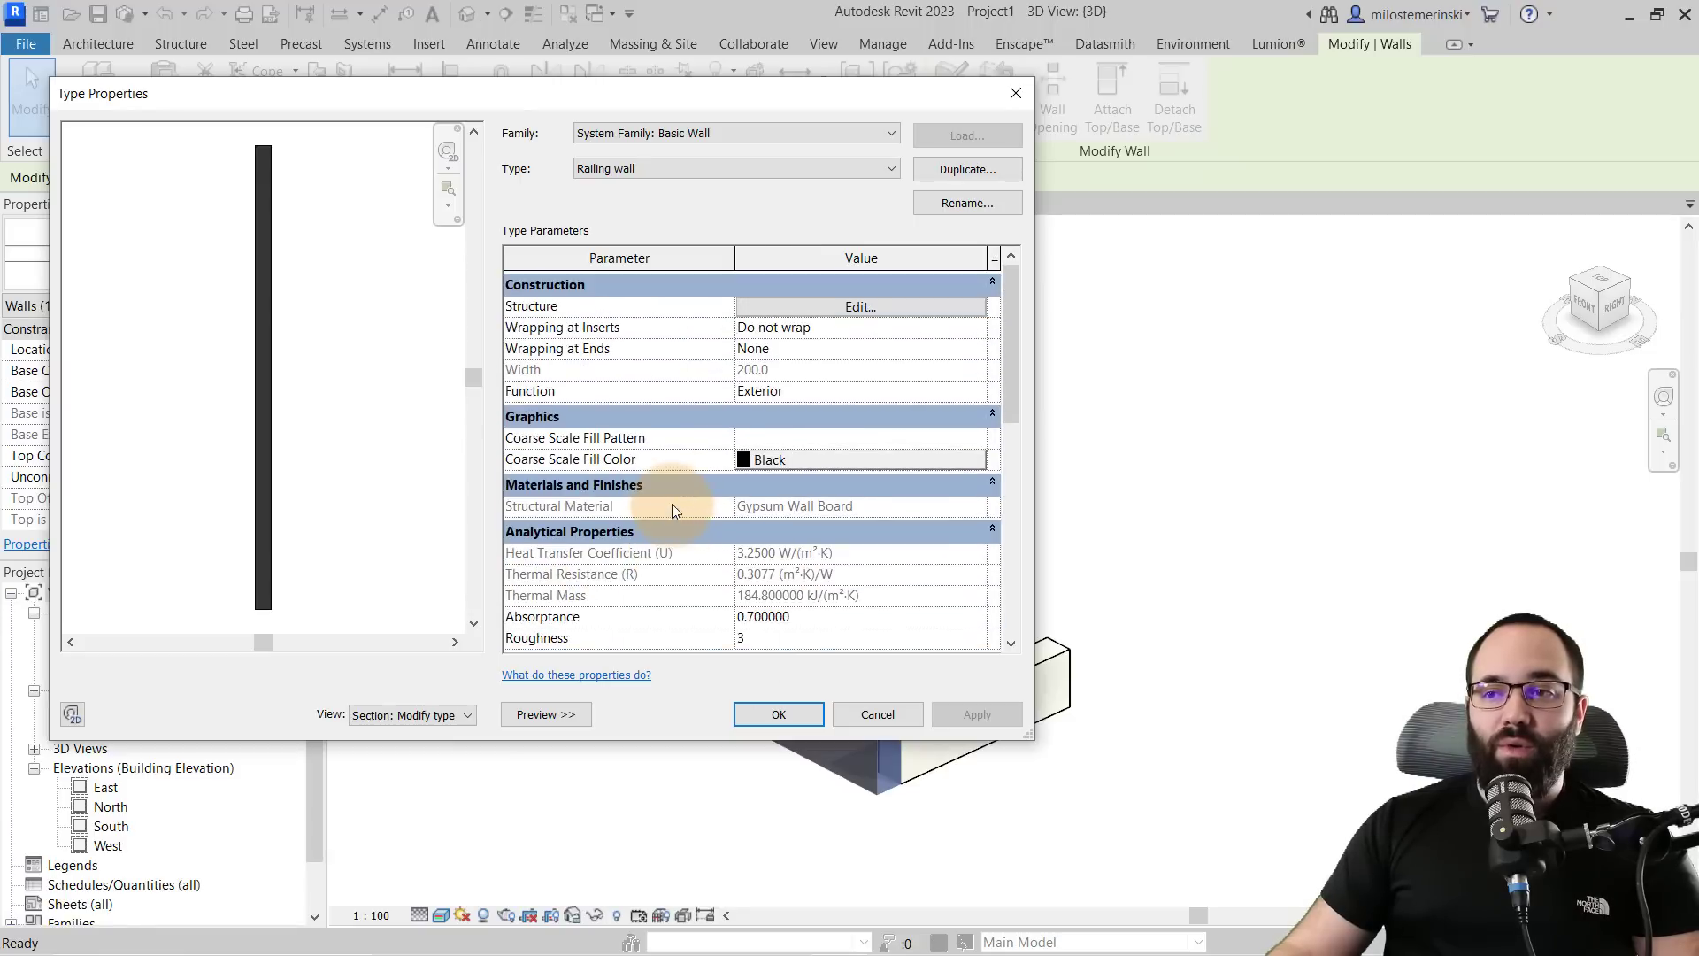
{"action": "left_click", "coordinate": [784, 306]}
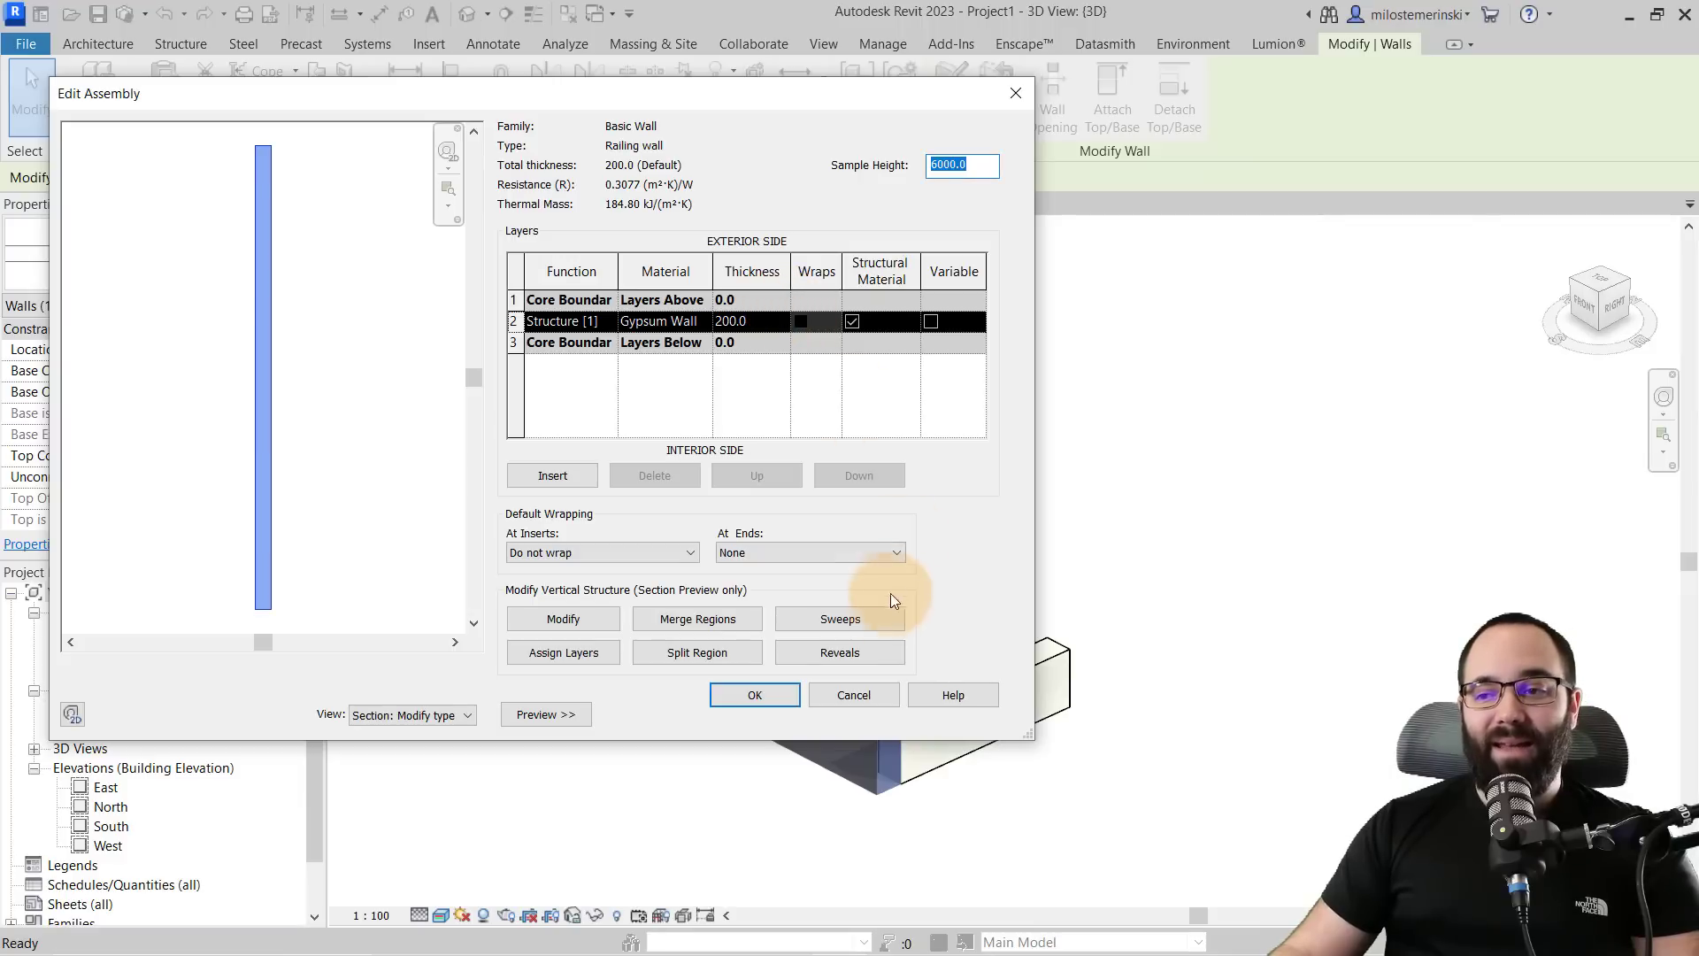
- Add a wall sweep to the wall structure using the Wall Sweep : Wall Sweep profile
{"action": "left_click", "coordinate": [857, 623]}
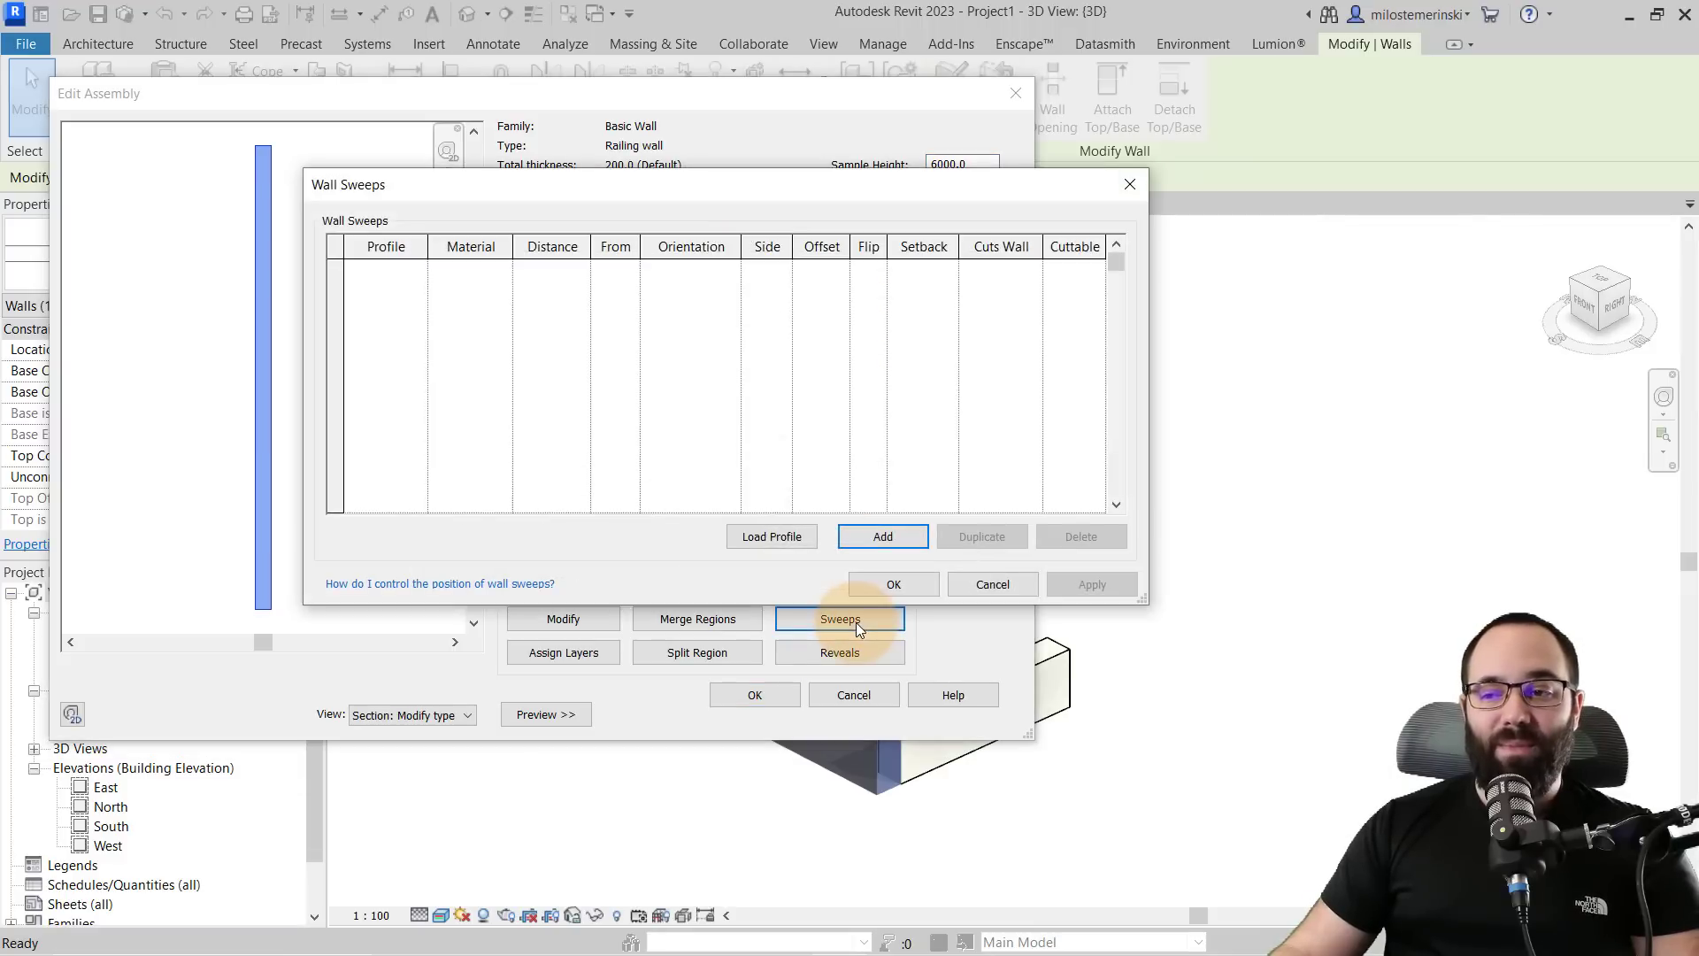
{"action": "left_click_drag", "start_coordinate": [385, 188], "coordinate": [567, 139]}
{"action": "left_click", "coordinate": [1066, 491]}
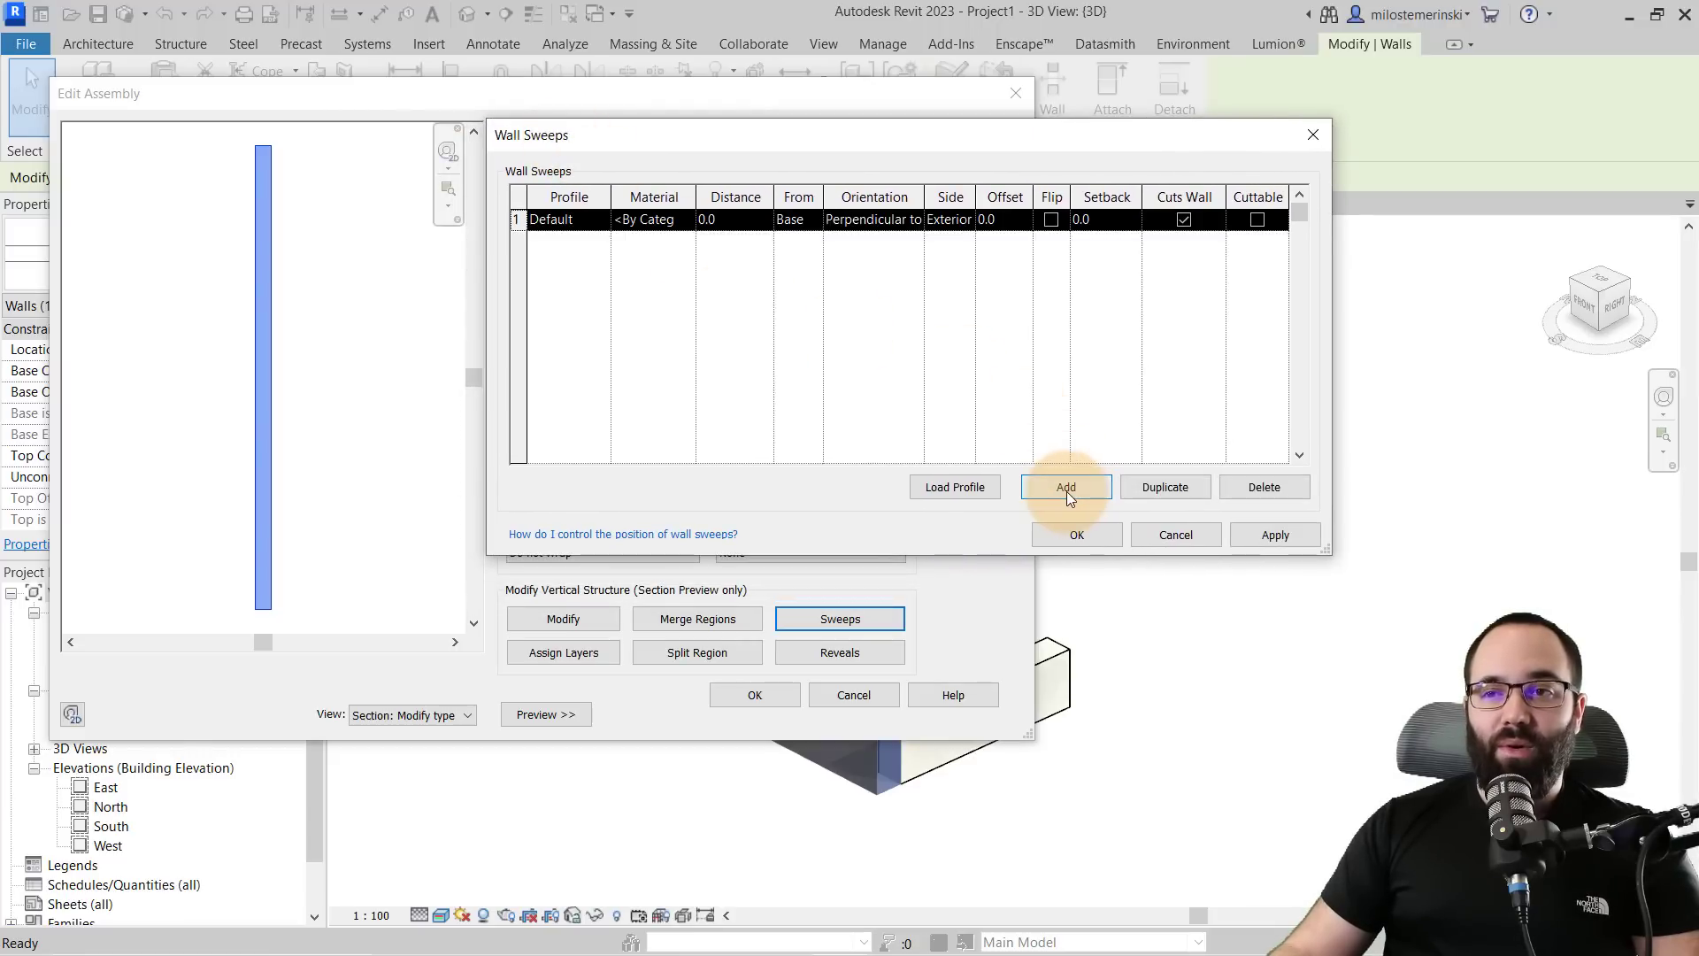
{"action": "left_click", "coordinate": [584, 219]}
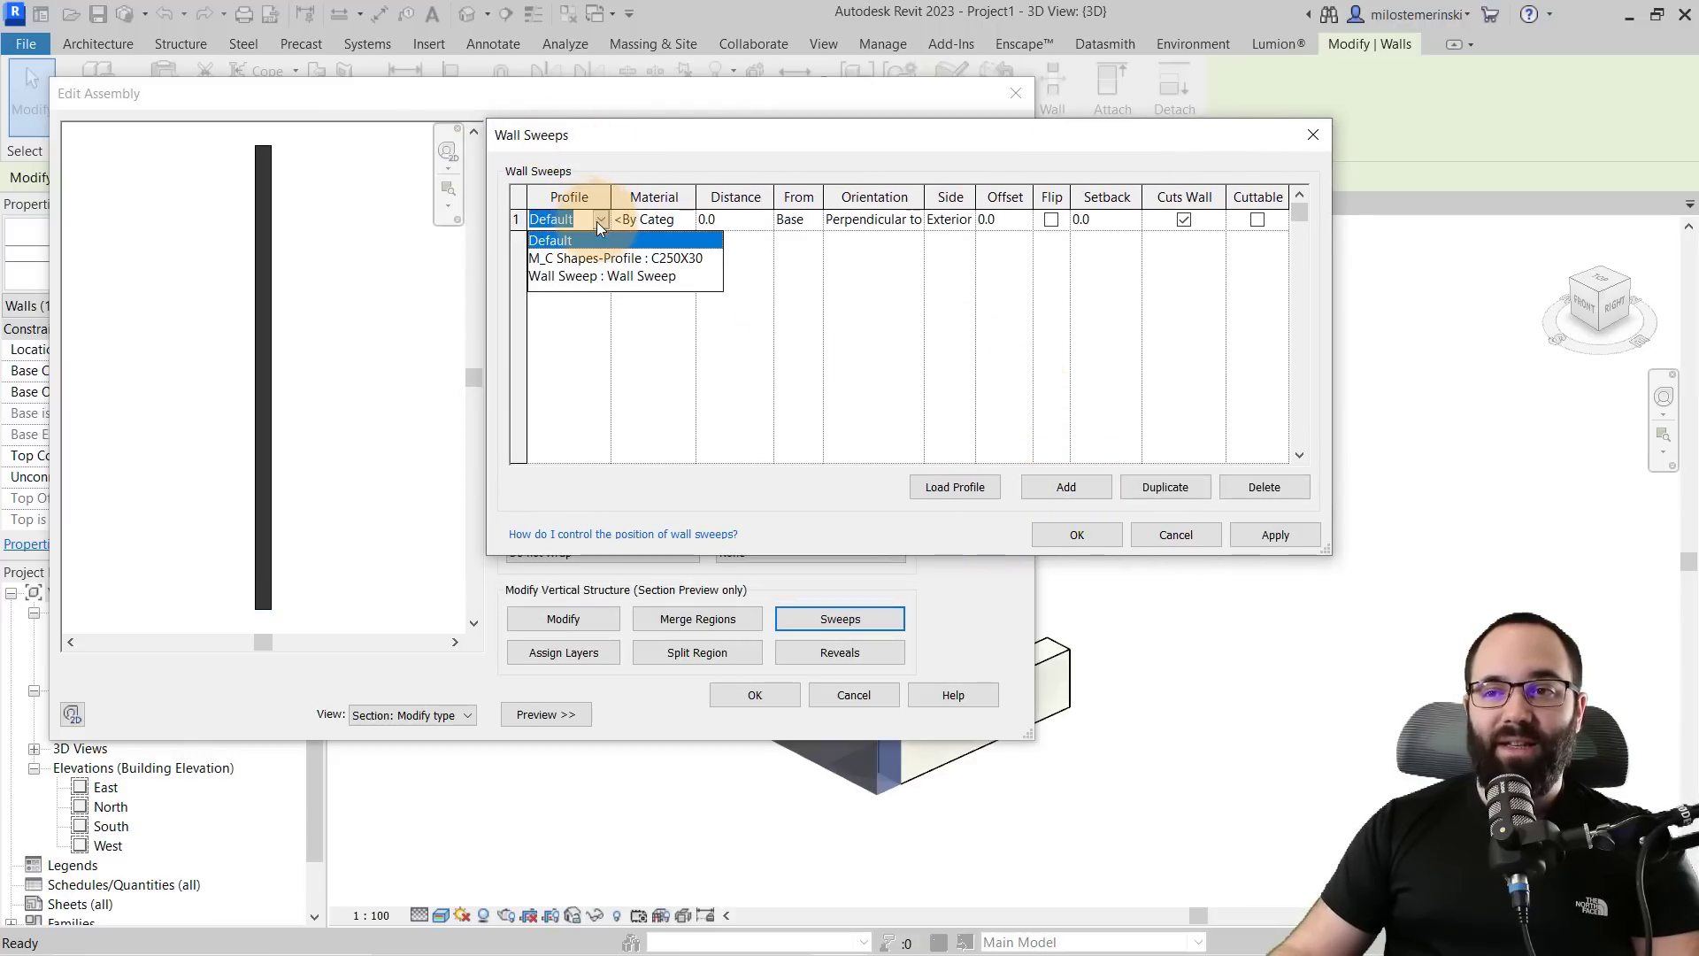
{"action": "left_click", "coordinate": [555, 276]}
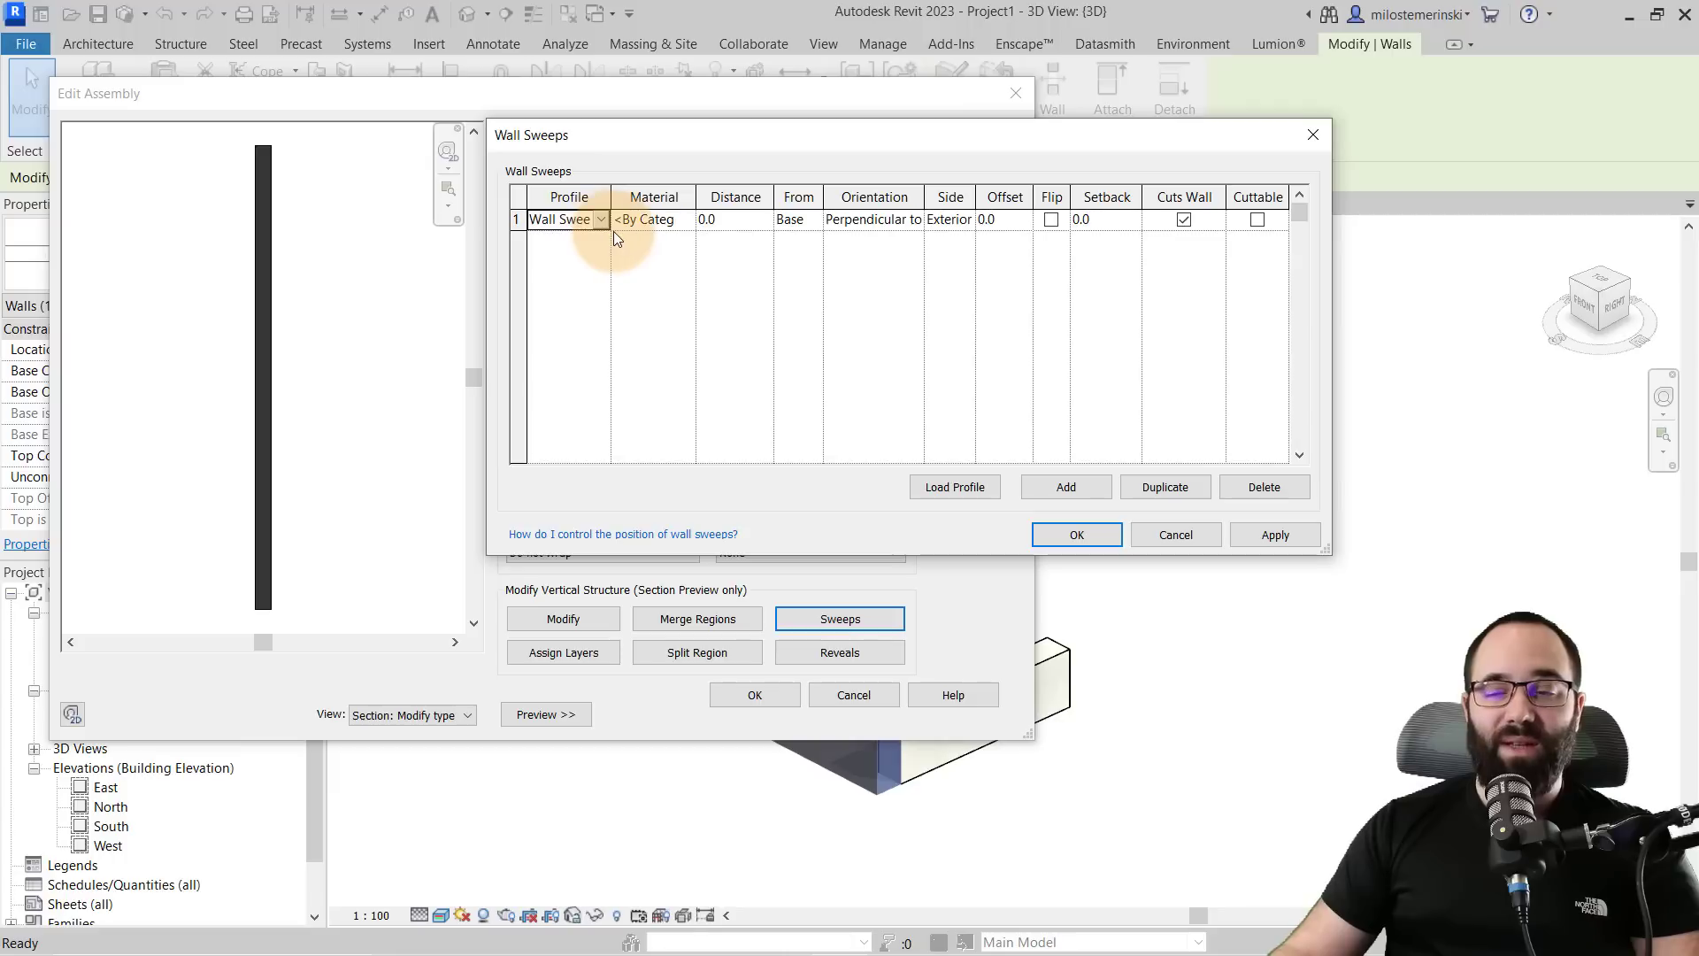
- Assign the Travertine material from the AEC Materials Stone category to the wall sweep
{"action": "left_click", "coordinate": [677, 227]}
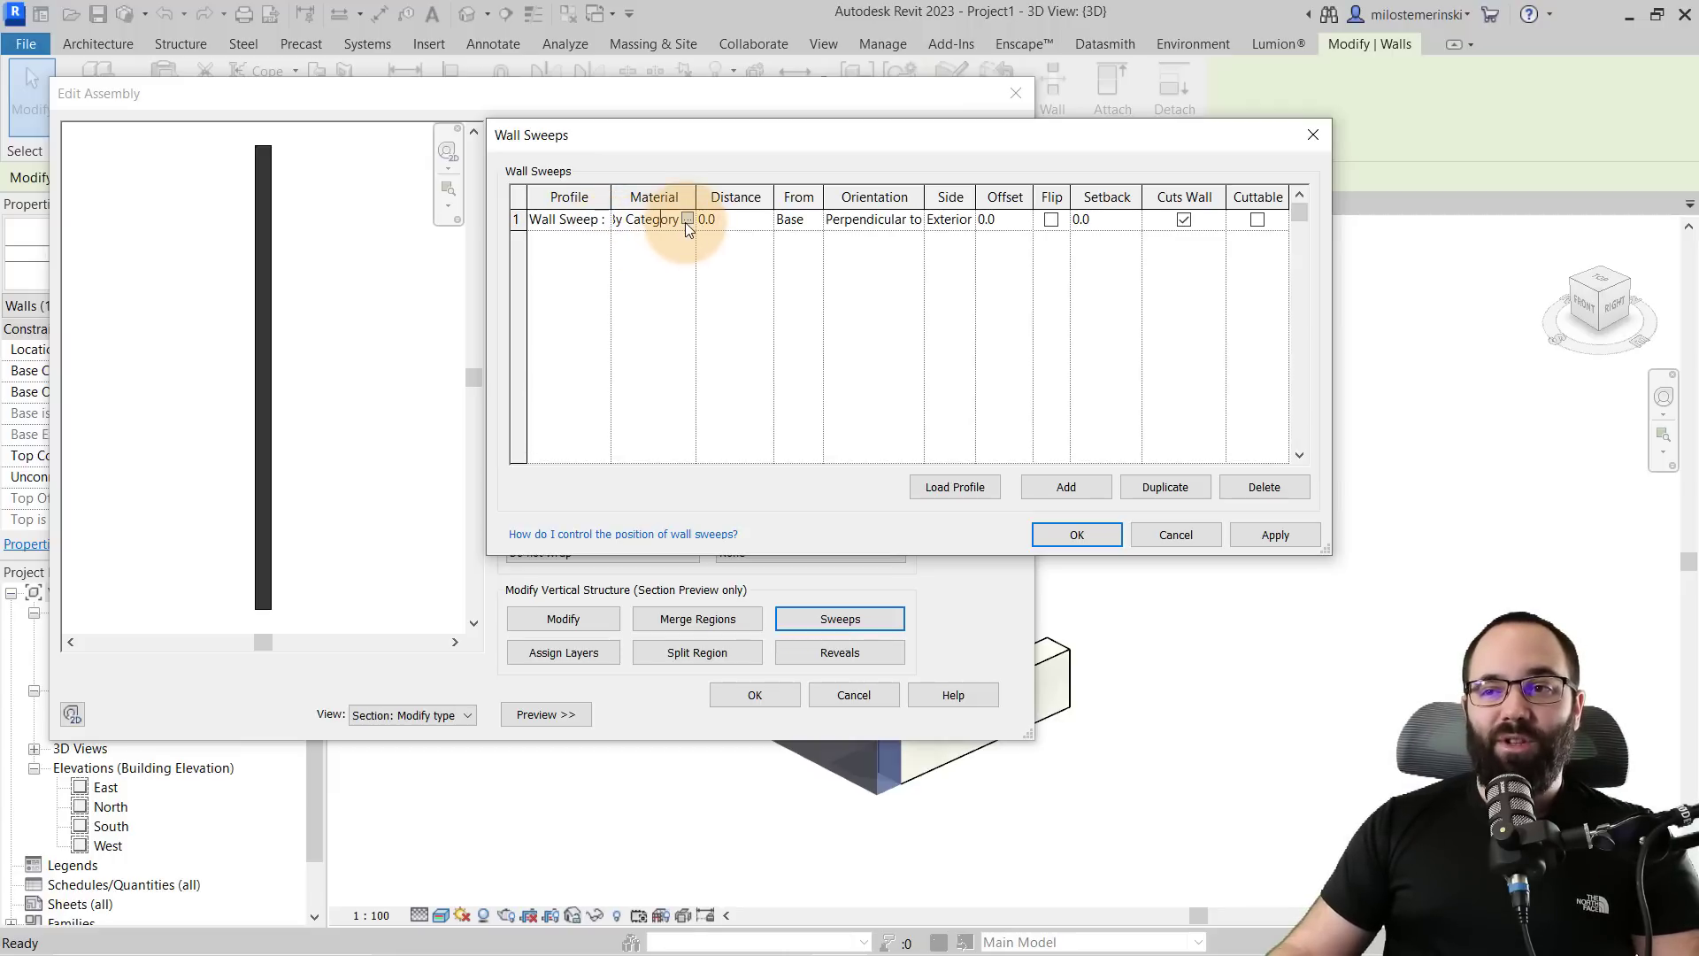
{"action": "left_click", "coordinate": [686, 221]}
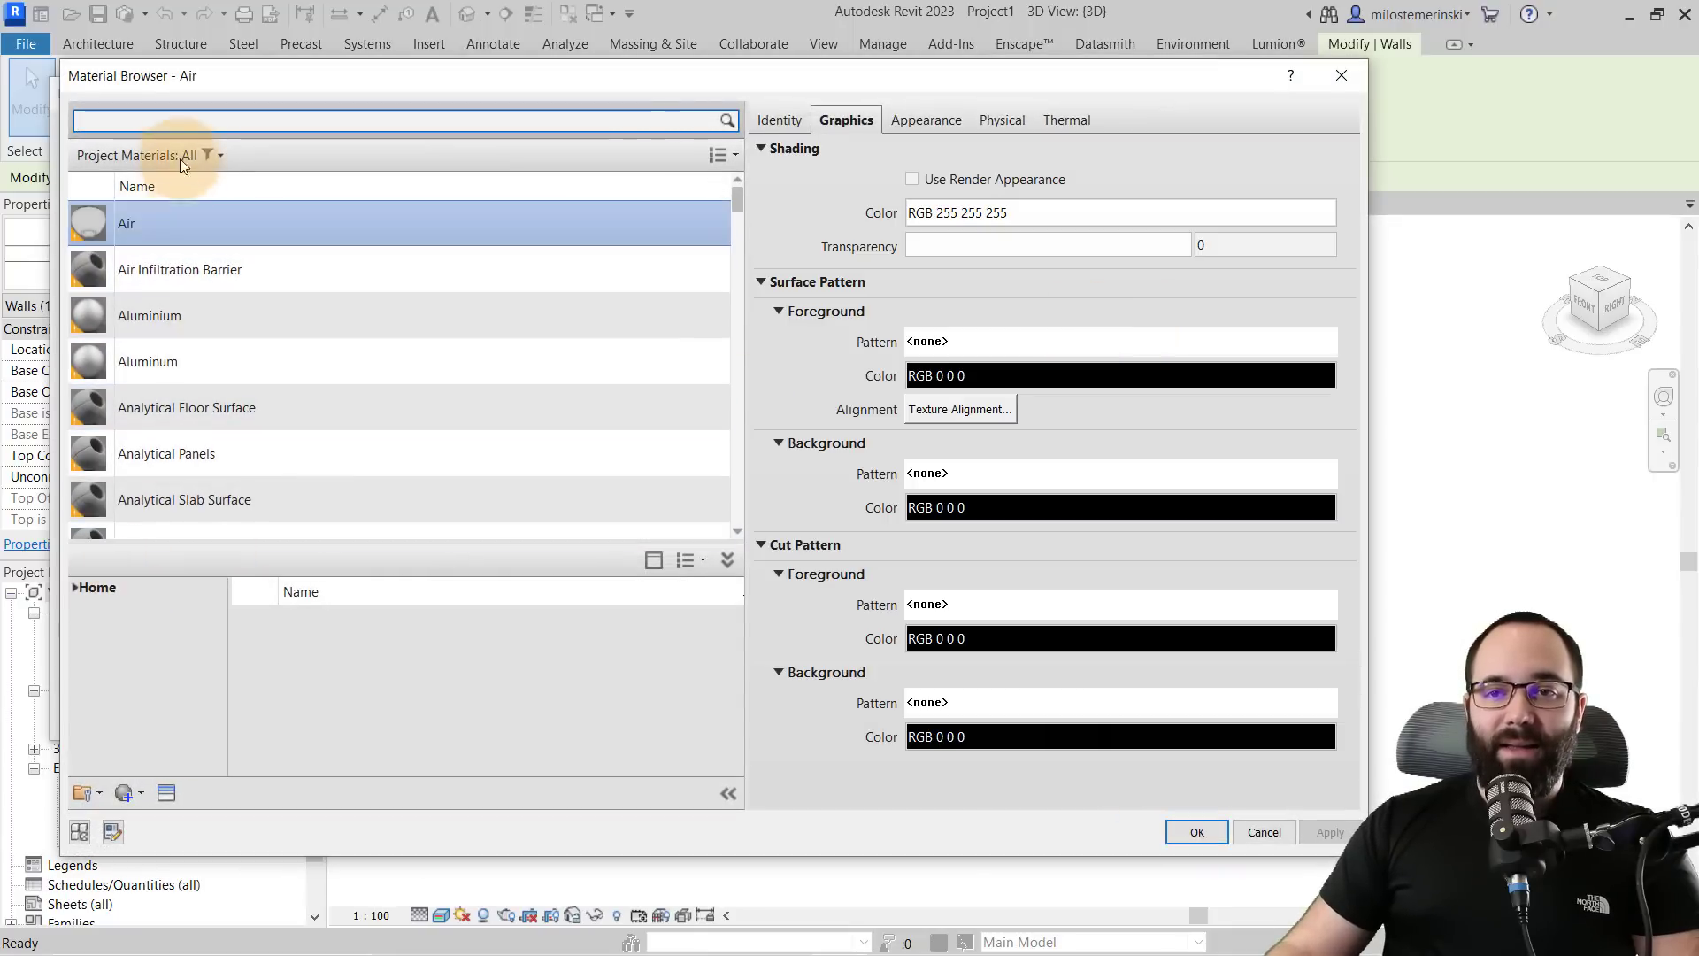
{"action": "left_click", "coordinate": [71, 588]}
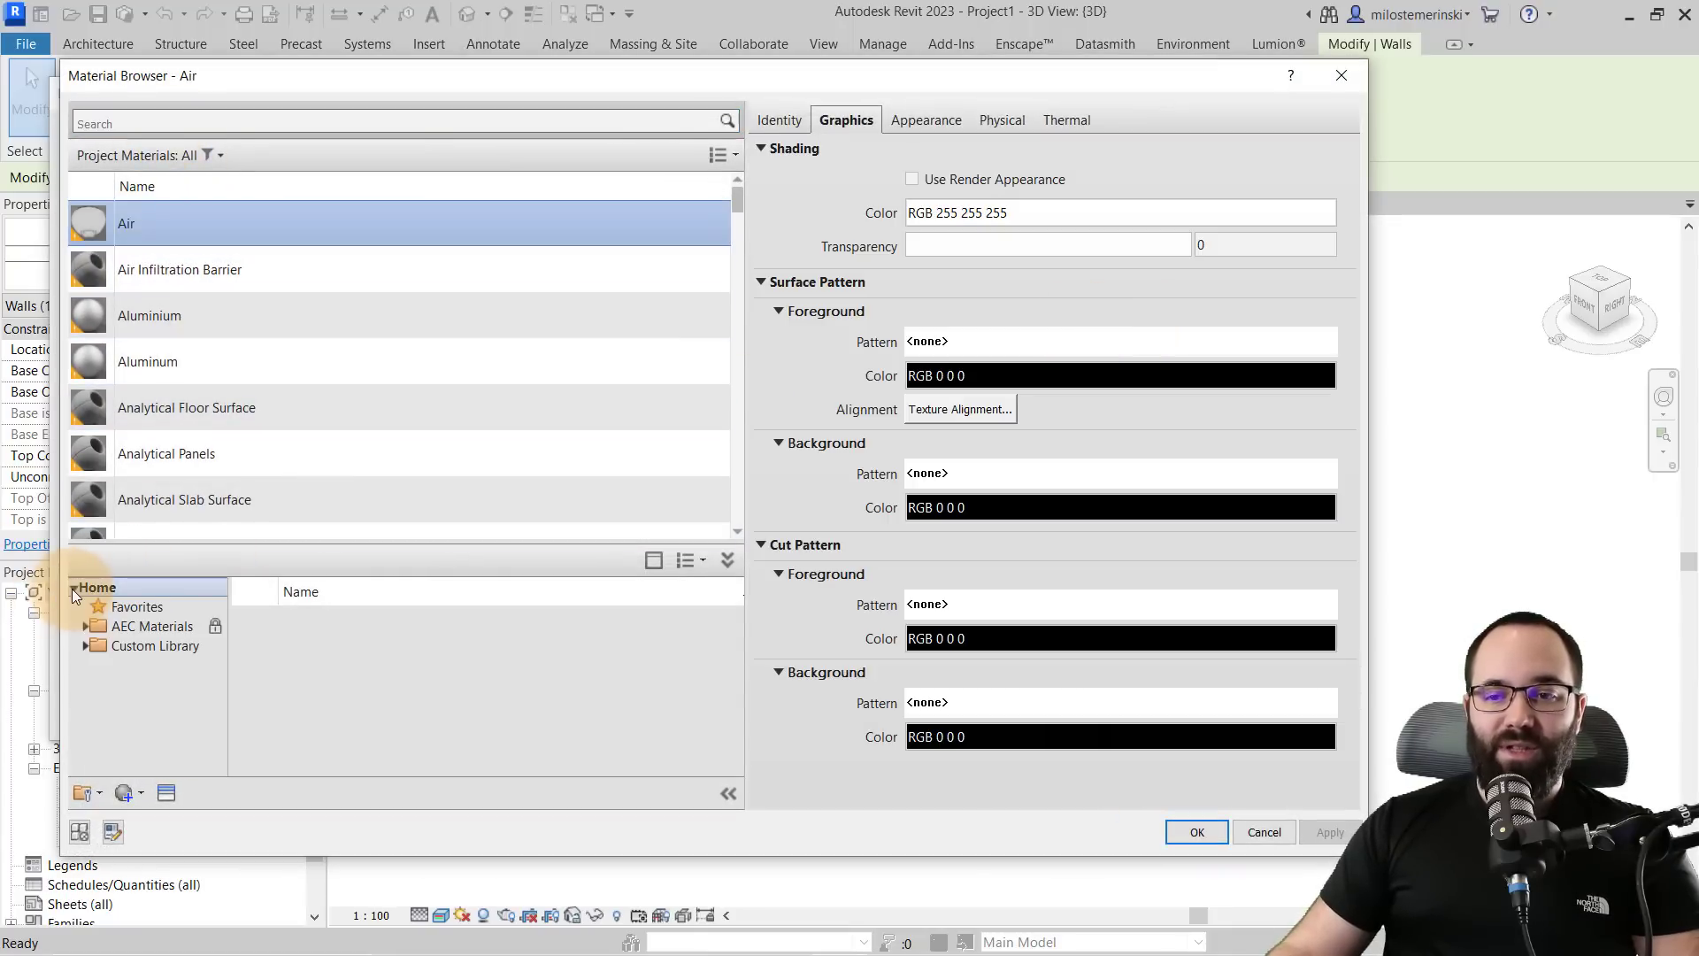
{"action": "left_click", "coordinate": [85, 625]}
{"action": "scroll", "coordinate": [133, 694], "scroll_direction": "down", "scroll_amount": 3}
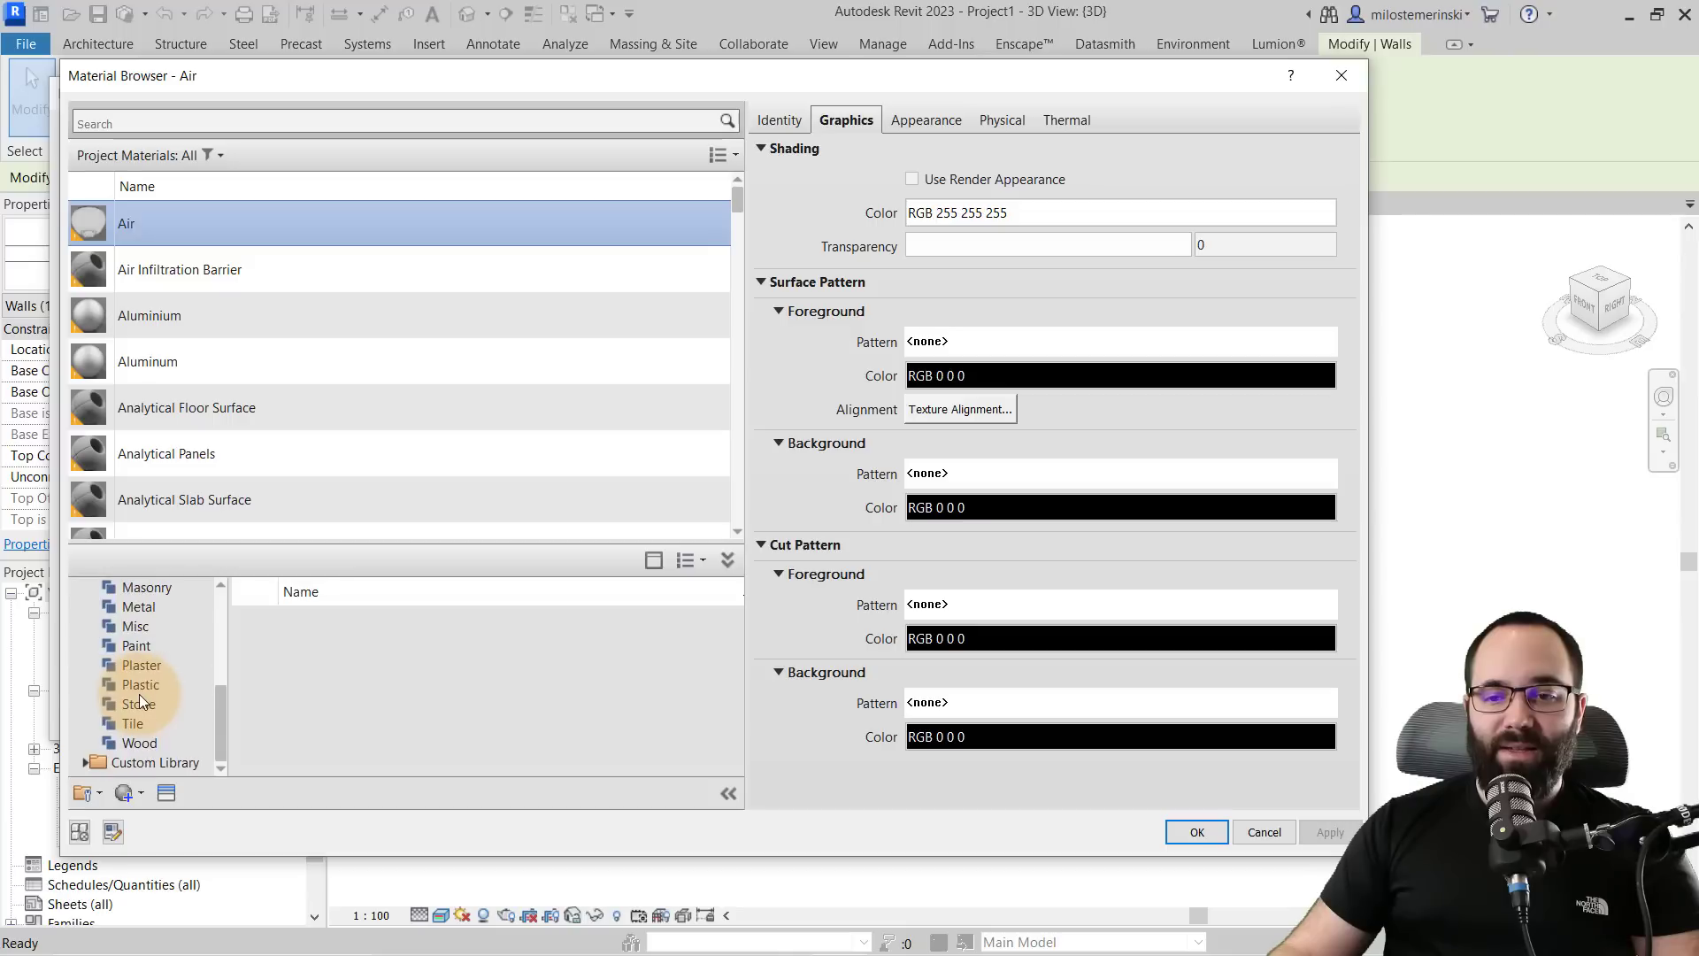
{"action": "left_click", "coordinate": [142, 704]}
{"action": "scroll", "coordinate": [409, 696], "scroll_direction": "down", "scroll_amount": 5}
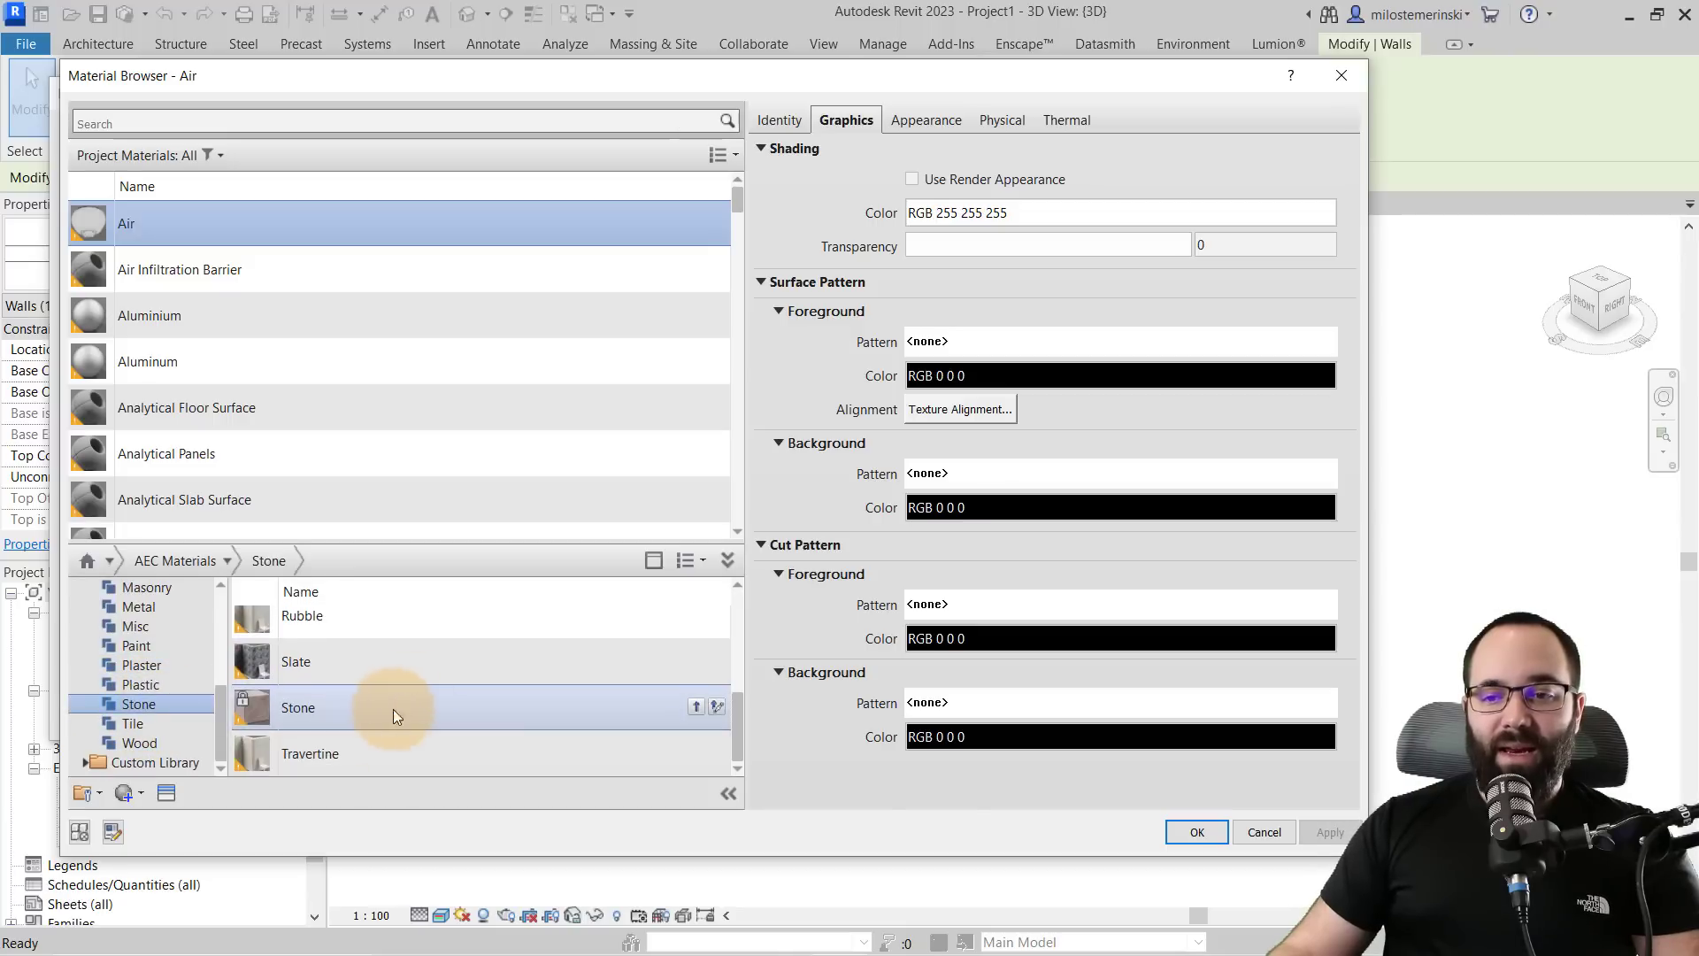
{"action": "left_click", "coordinate": [694, 755]}
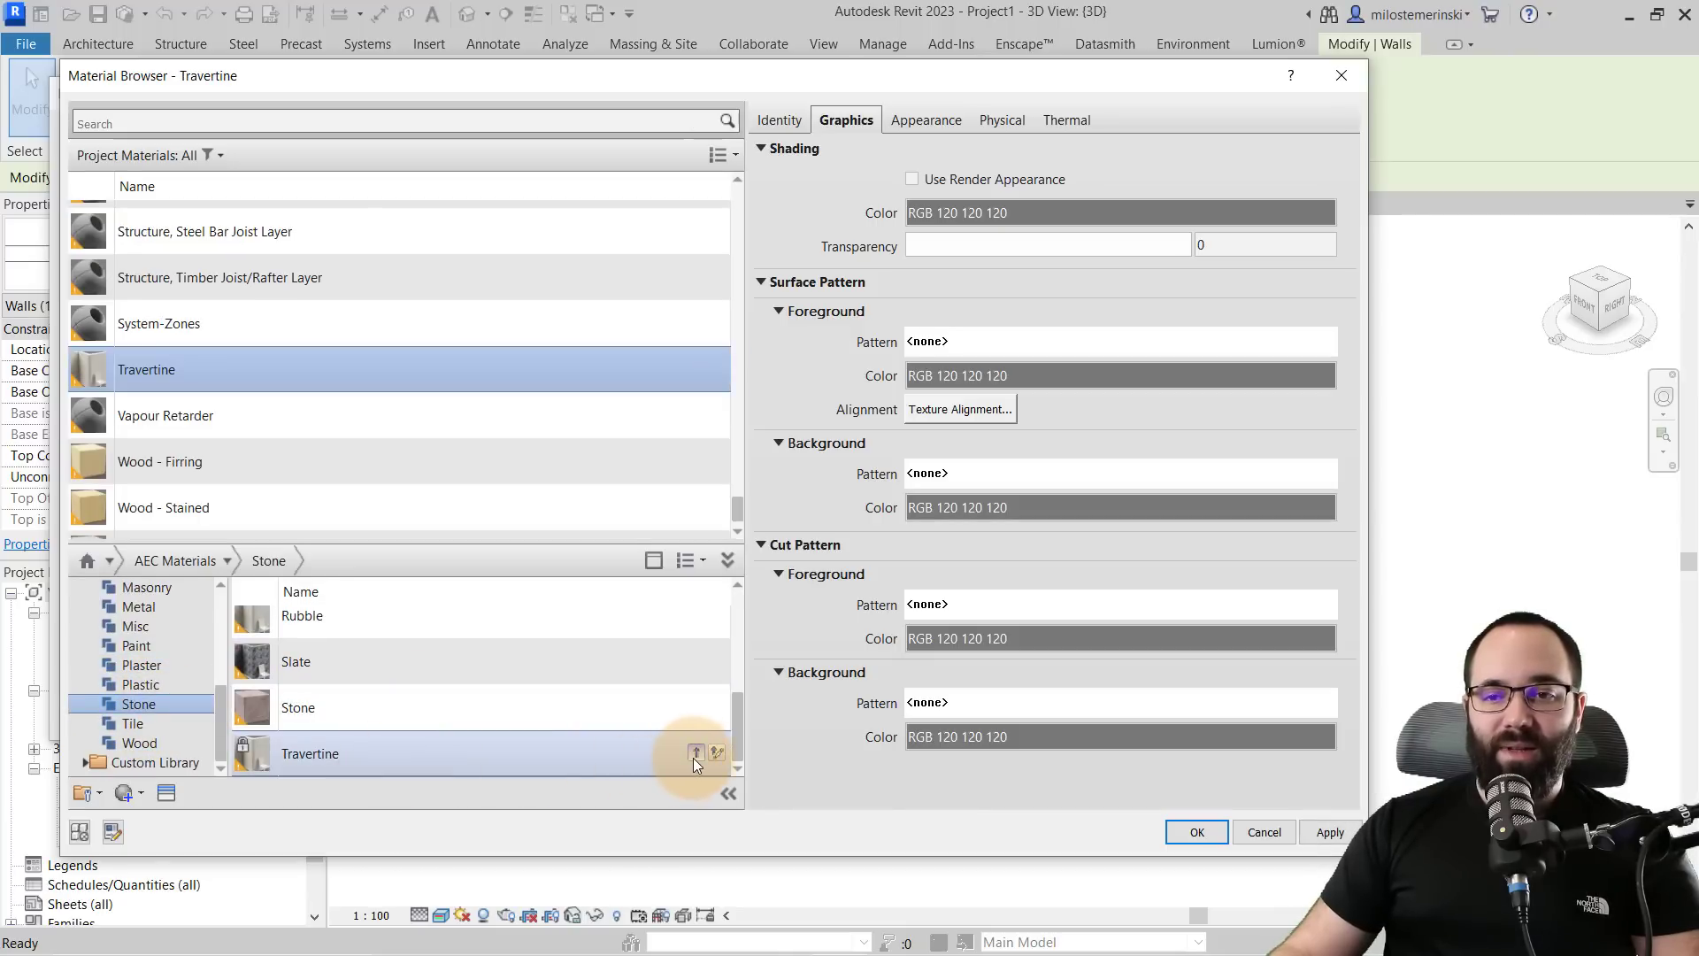
{"action": "left_click", "coordinate": [1197, 832]}
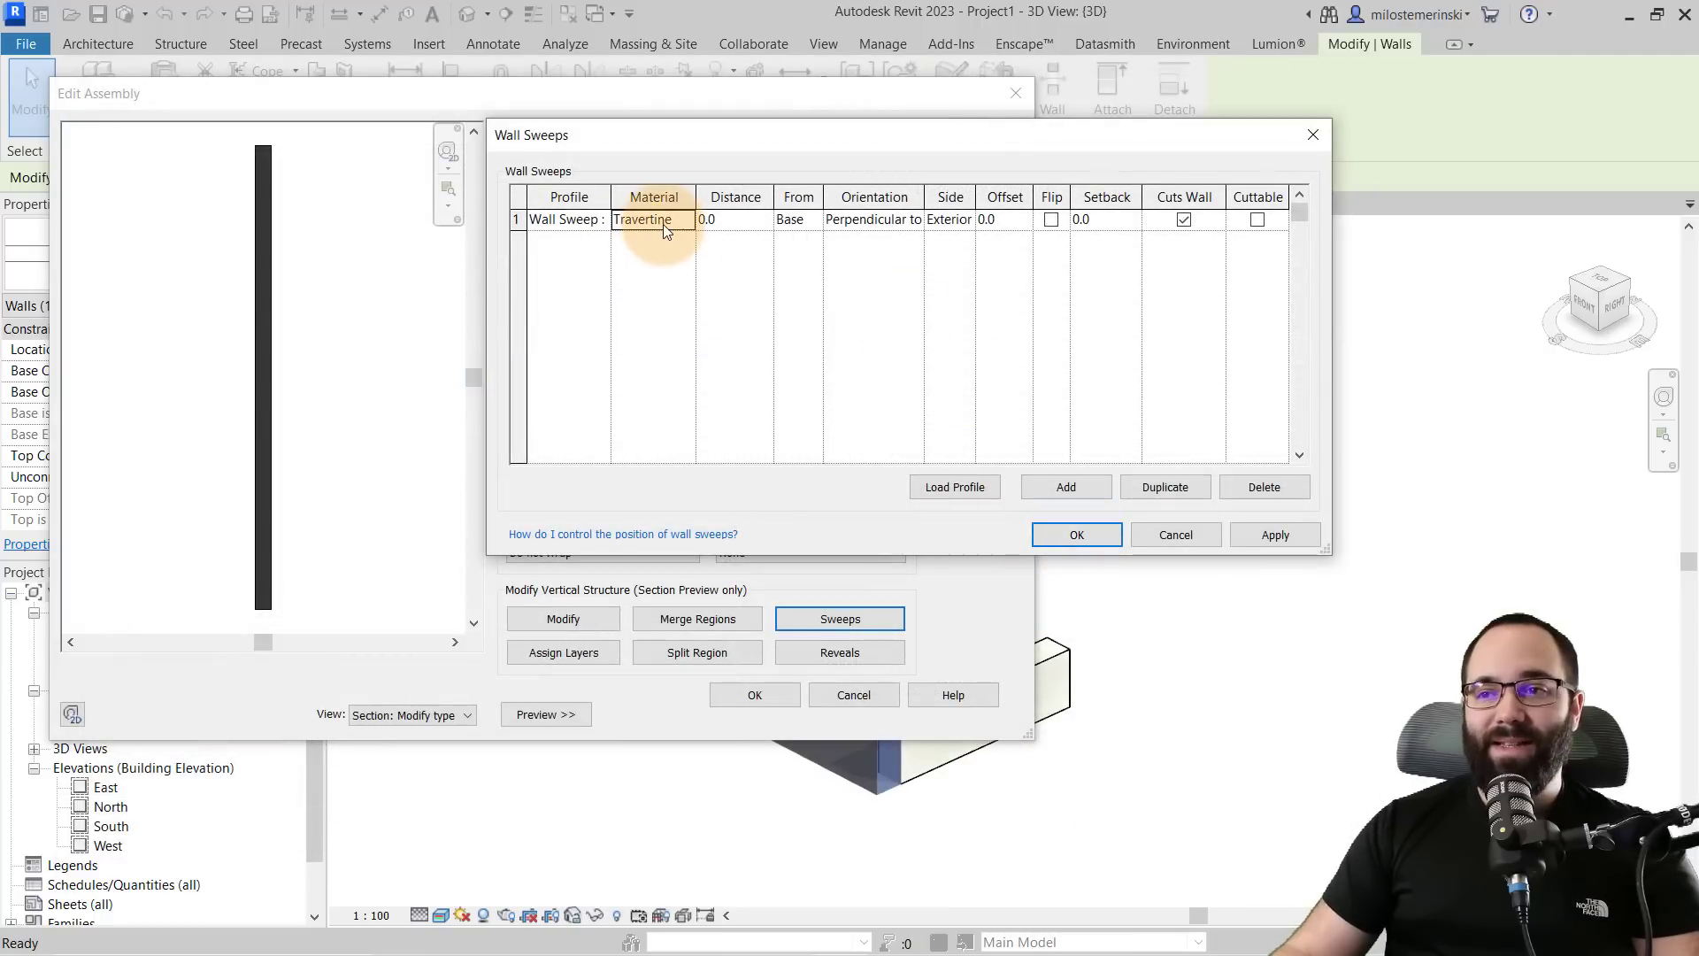
- Measure the wall sweep's position from the Top of the wall and apply the change
{"action": "left_click", "coordinate": [796, 221]}
{"action": "left_click", "coordinate": [812, 221]}
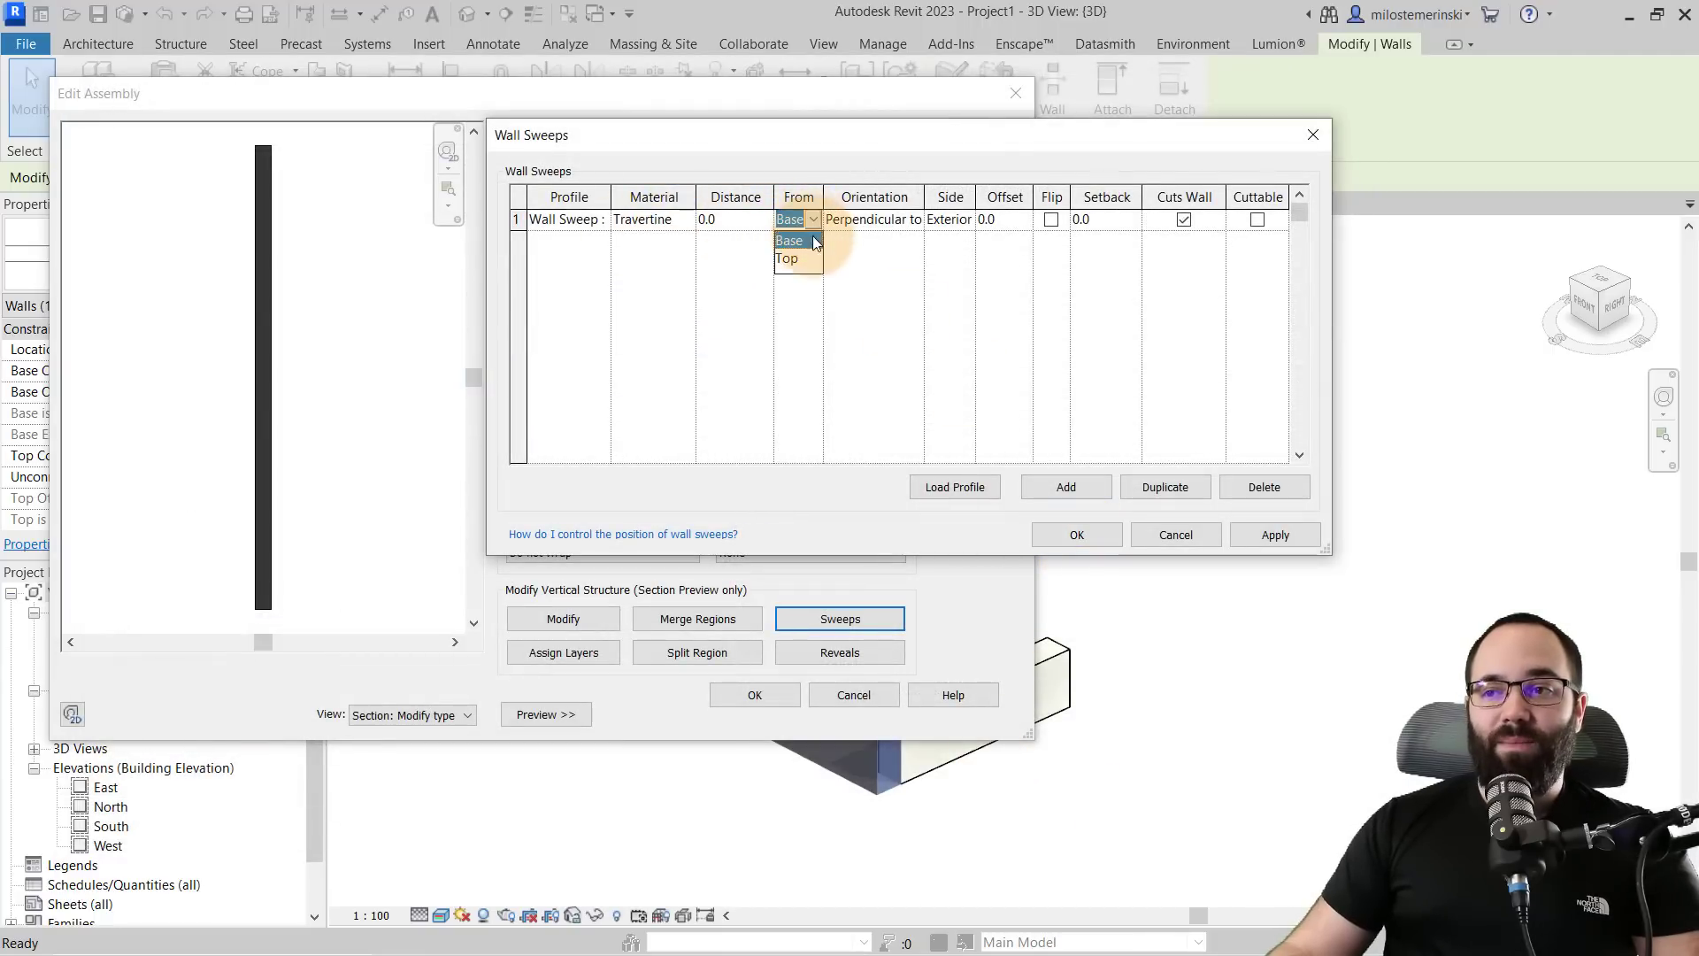
{"action": "left_click", "coordinate": [800, 250]}
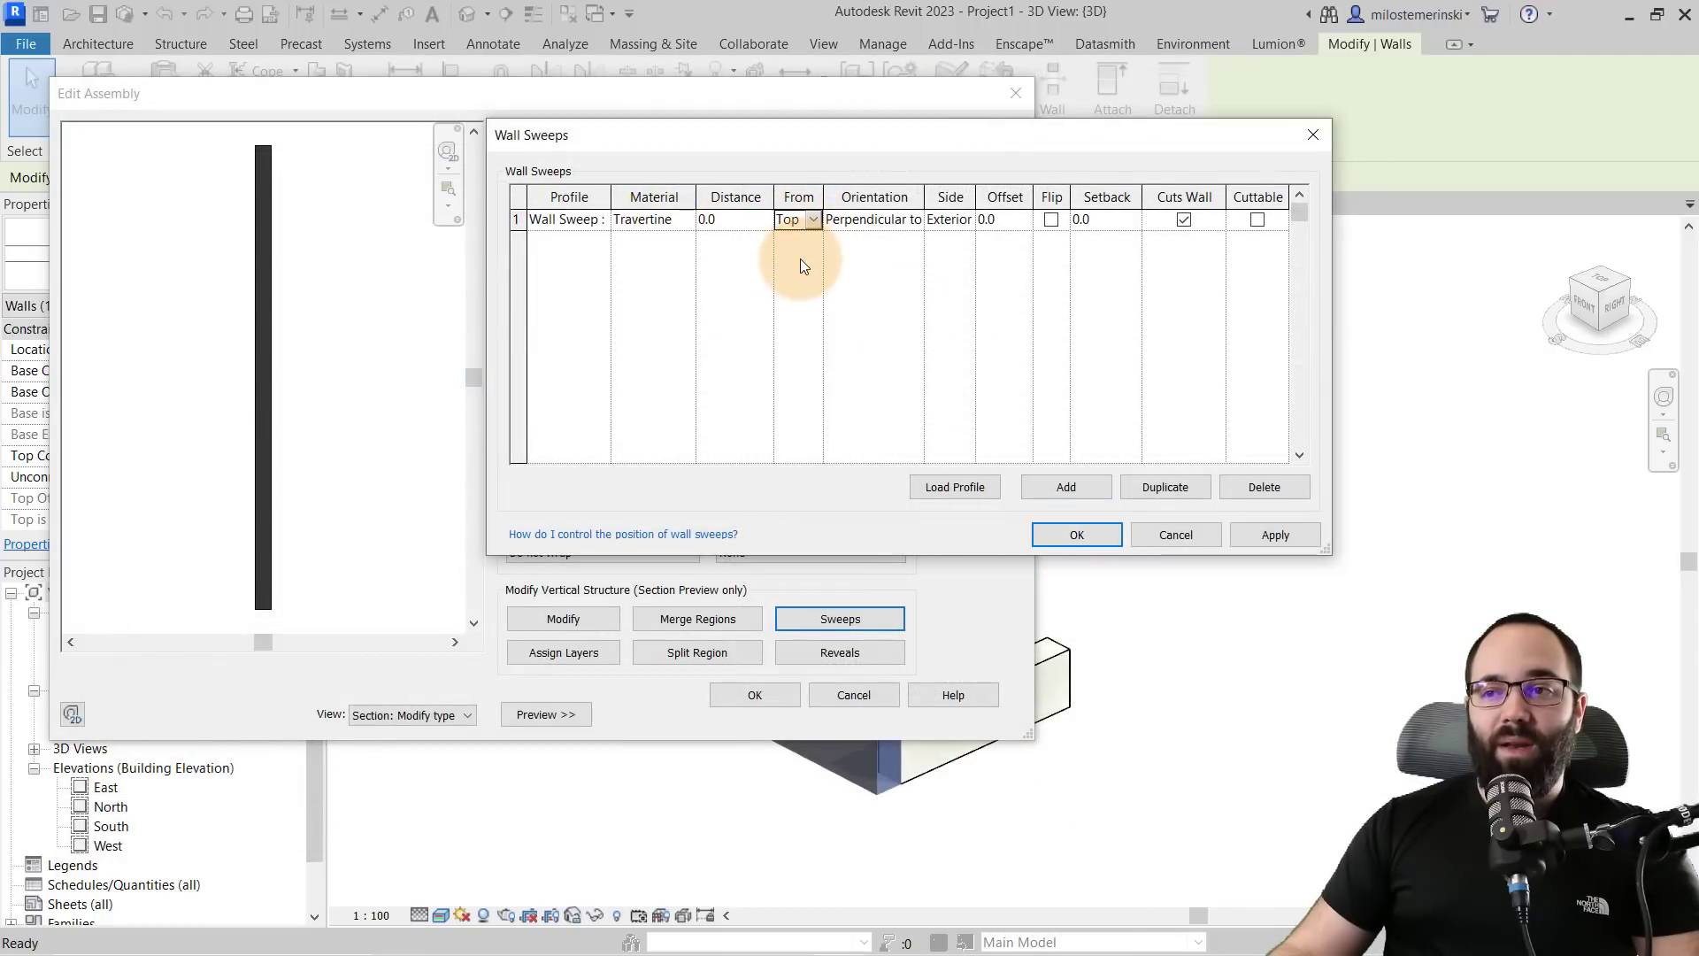
{"action": "left_click", "coordinate": [1258, 533]}
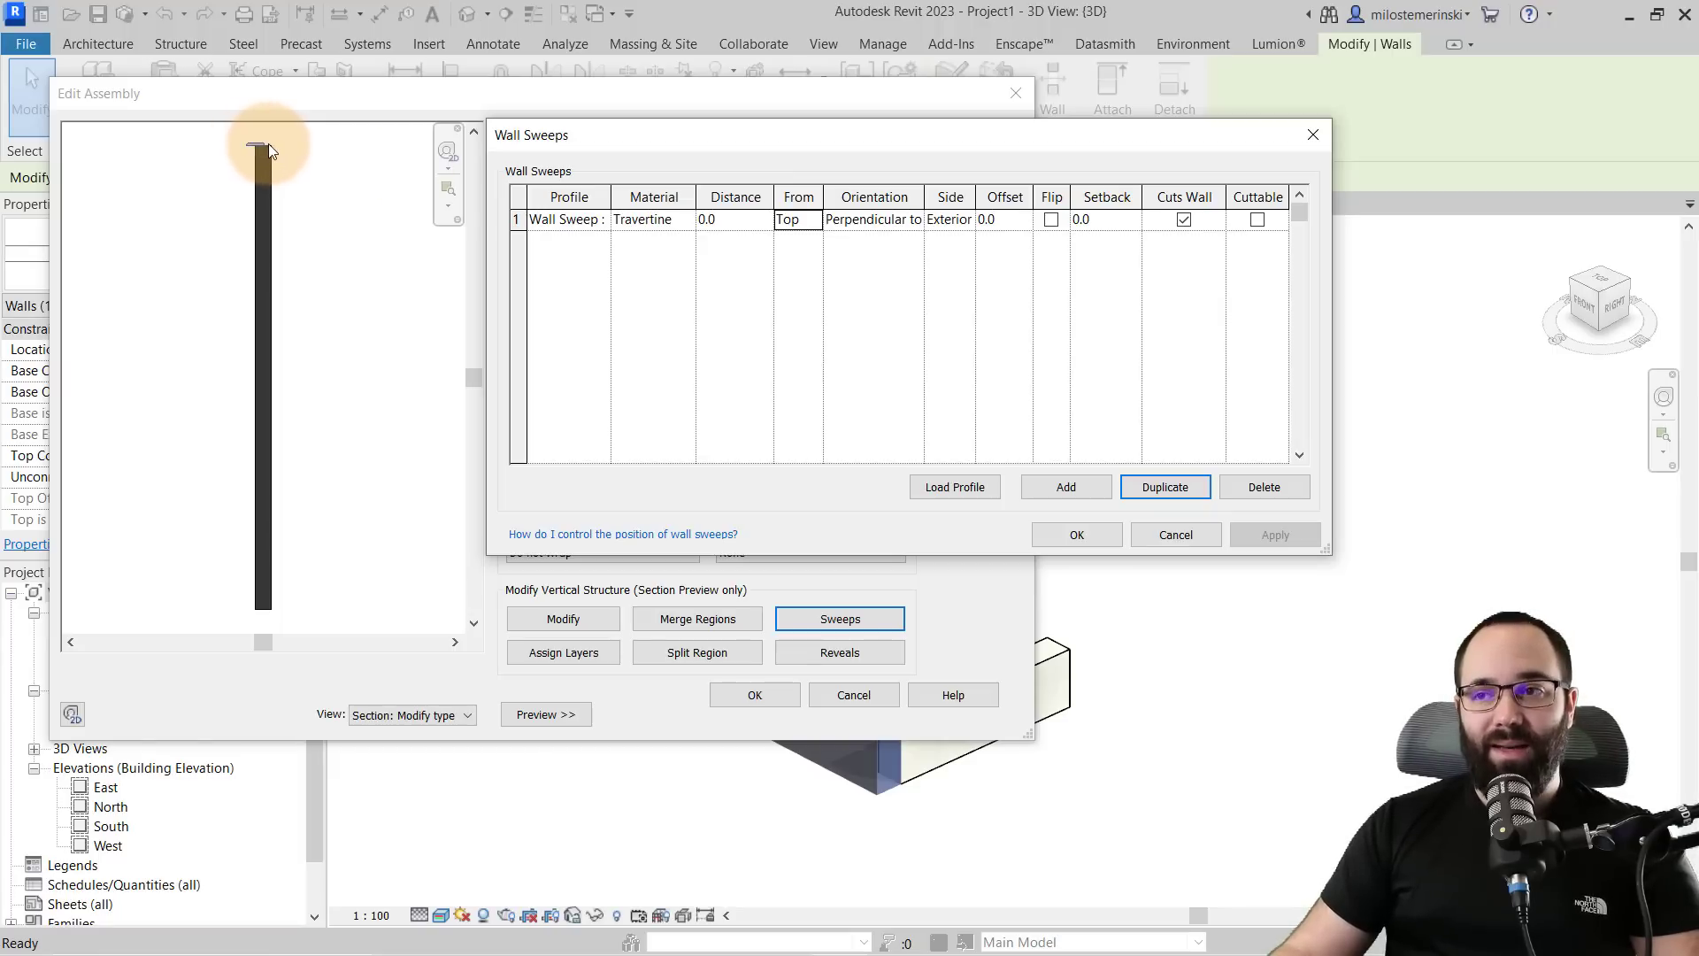
- Set the wall sweep's offset to -100 mm, accept the Railing wall type changes and deselect the wall
{"action": "left_click", "coordinate": [1002, 221]}
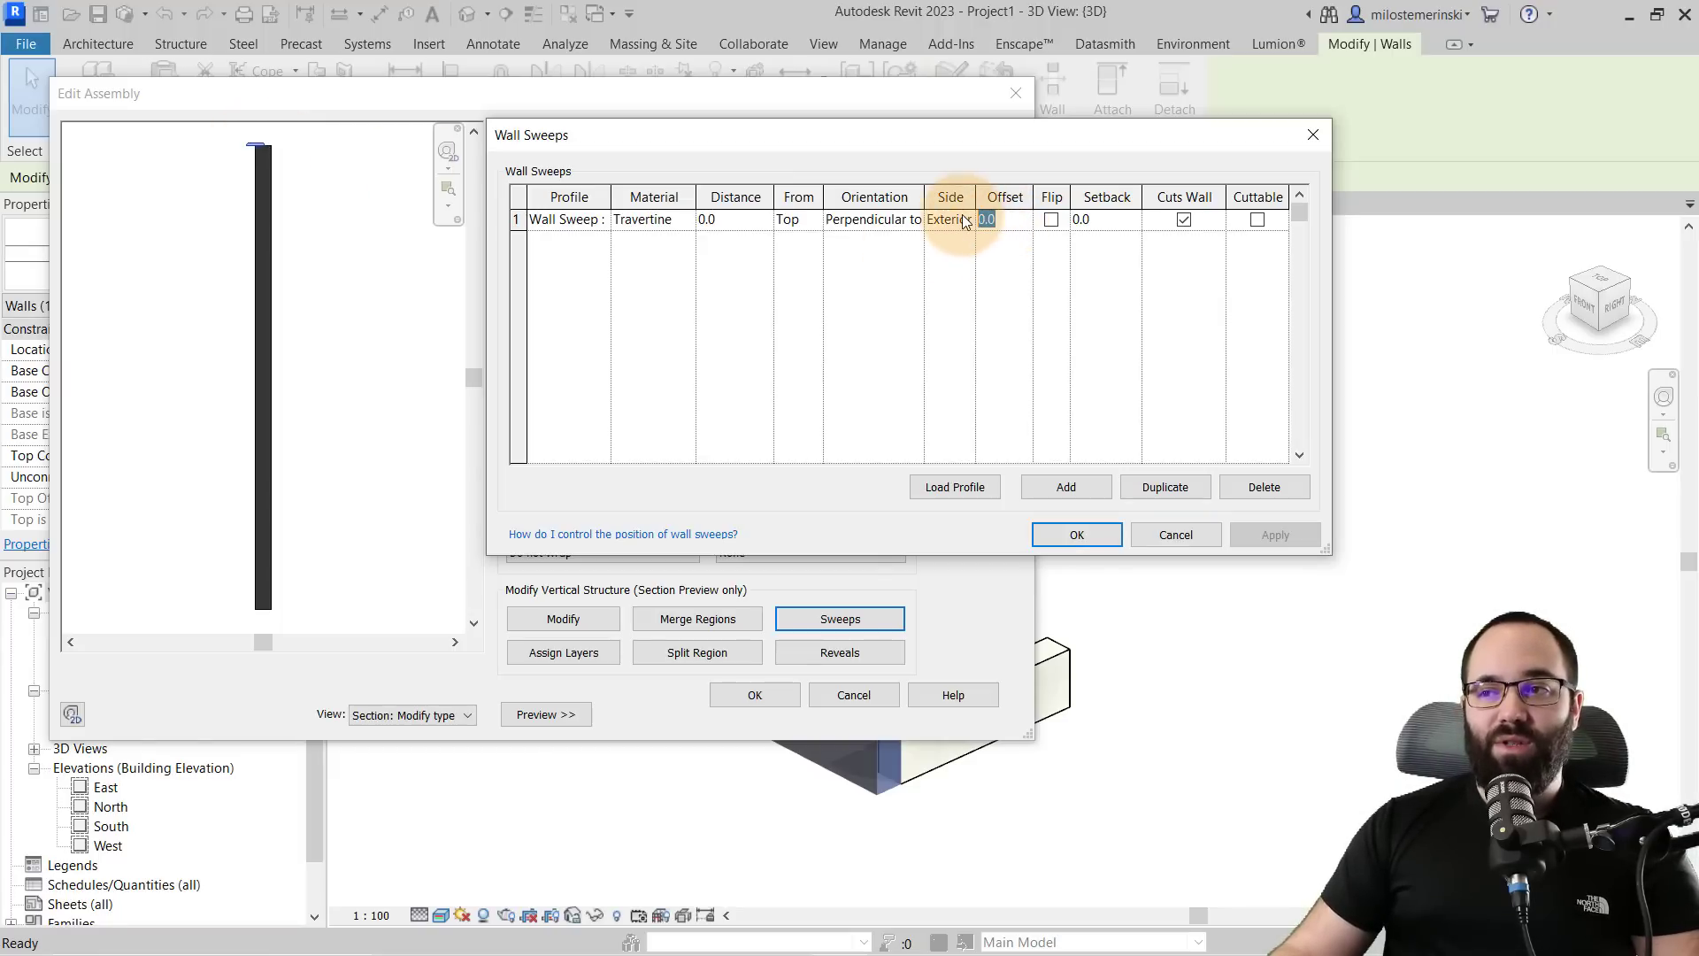
{"action": "type", "text": "-10"}
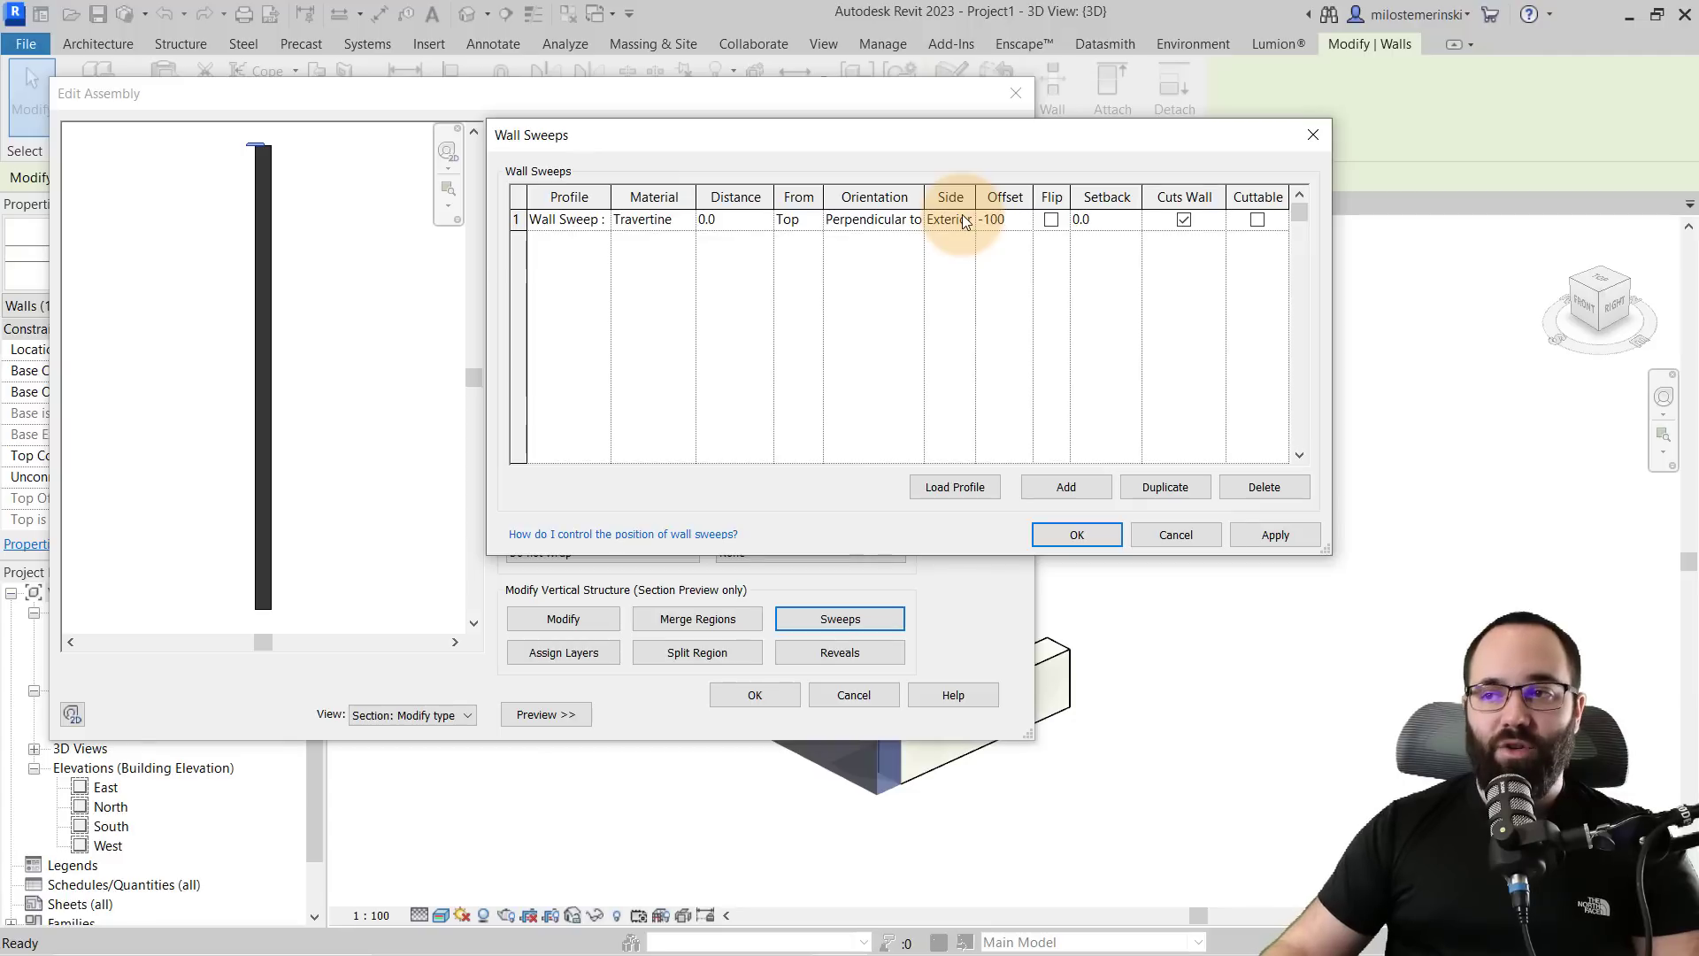
{"action": "left_click", "coordinate": [1277, 535]}
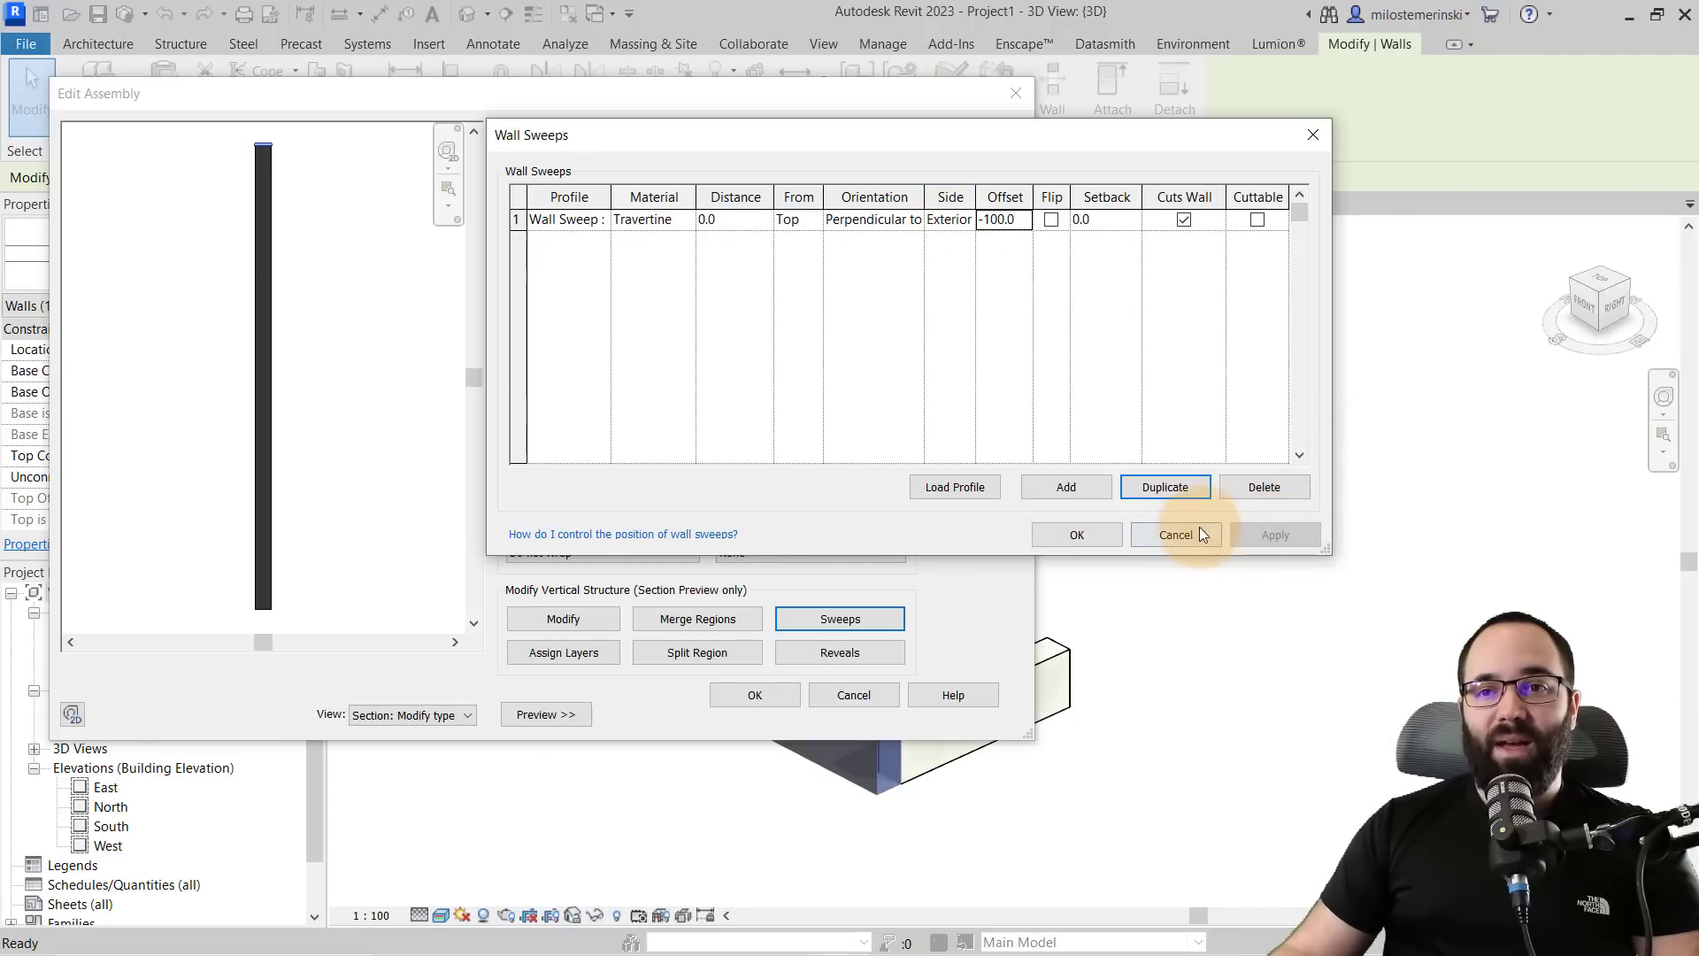
{"action": "left_click", "coordinate": [1079, 535]}
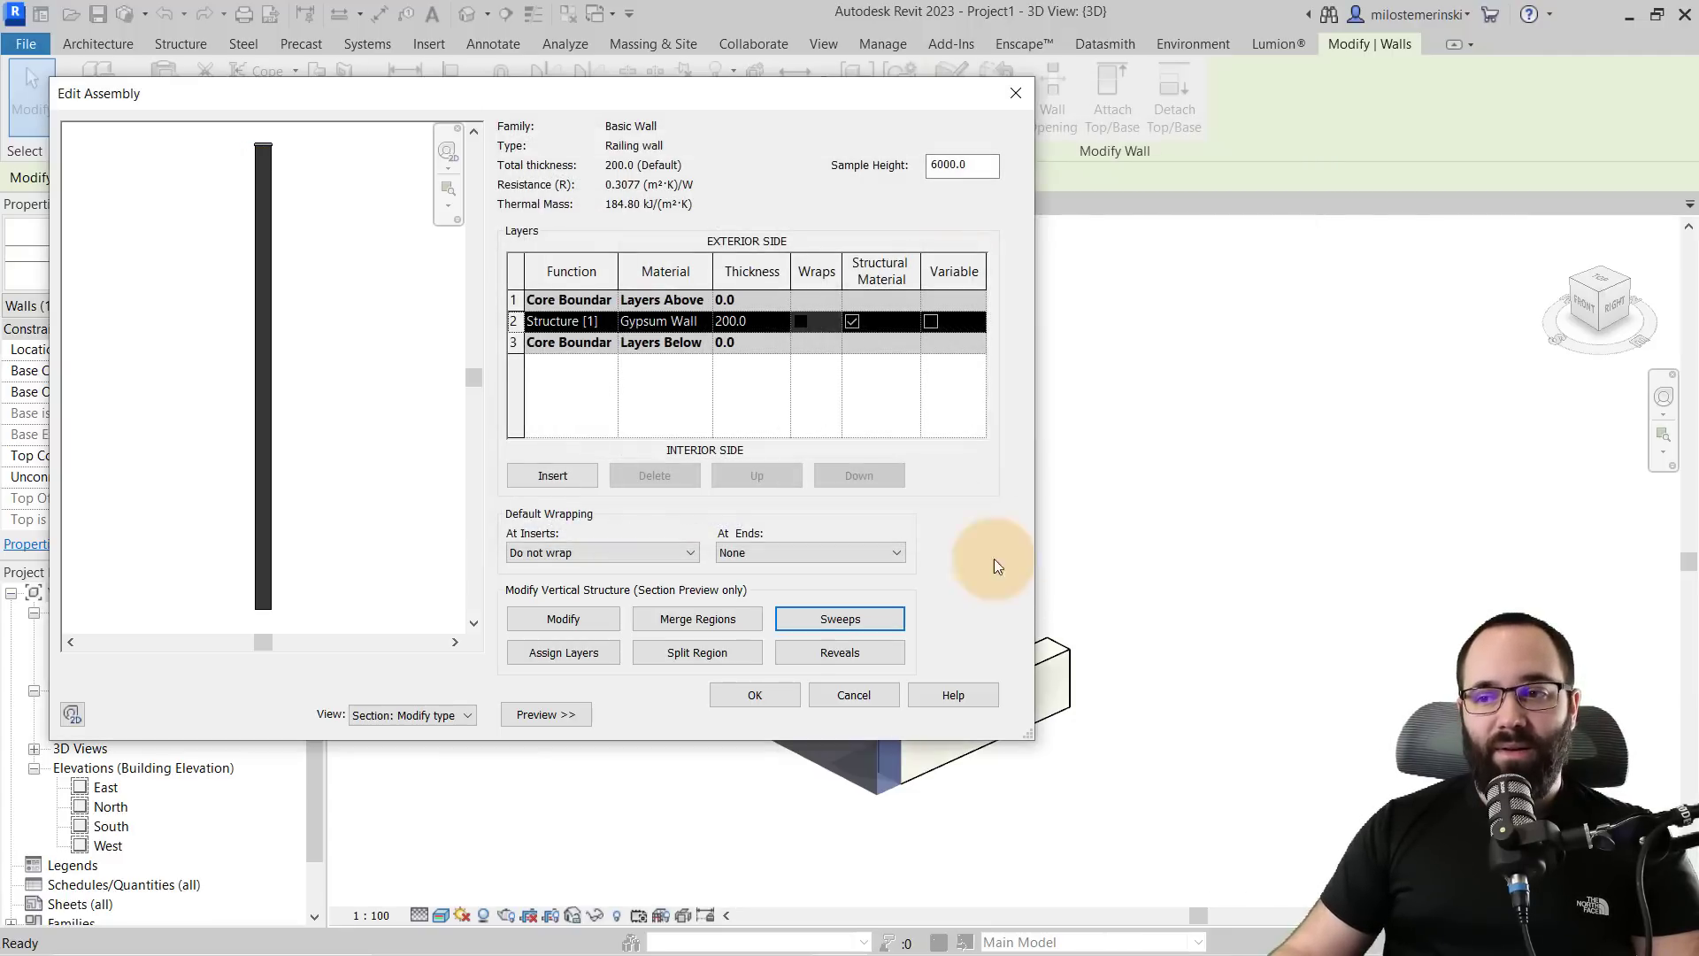
{"action": "left_click", "coordinate": [763, 699]}
{"action": "left_click", "coordinate": [782, 715]}
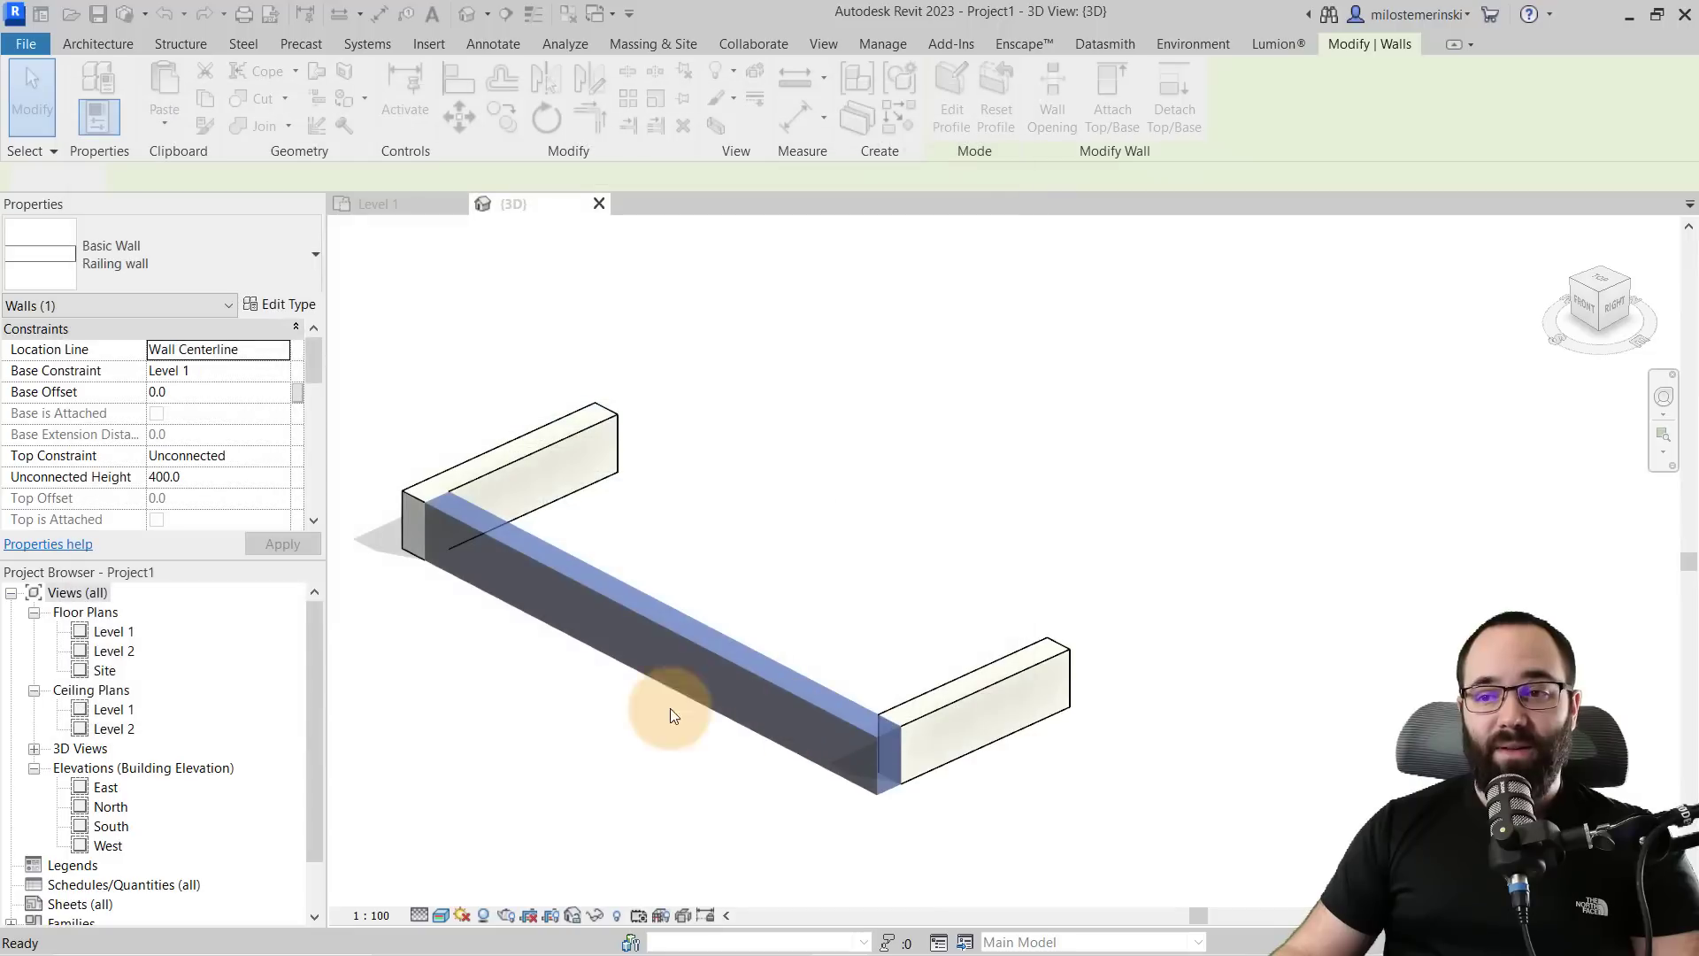
{"action": "left_click", "coordinate": [492, 698]}
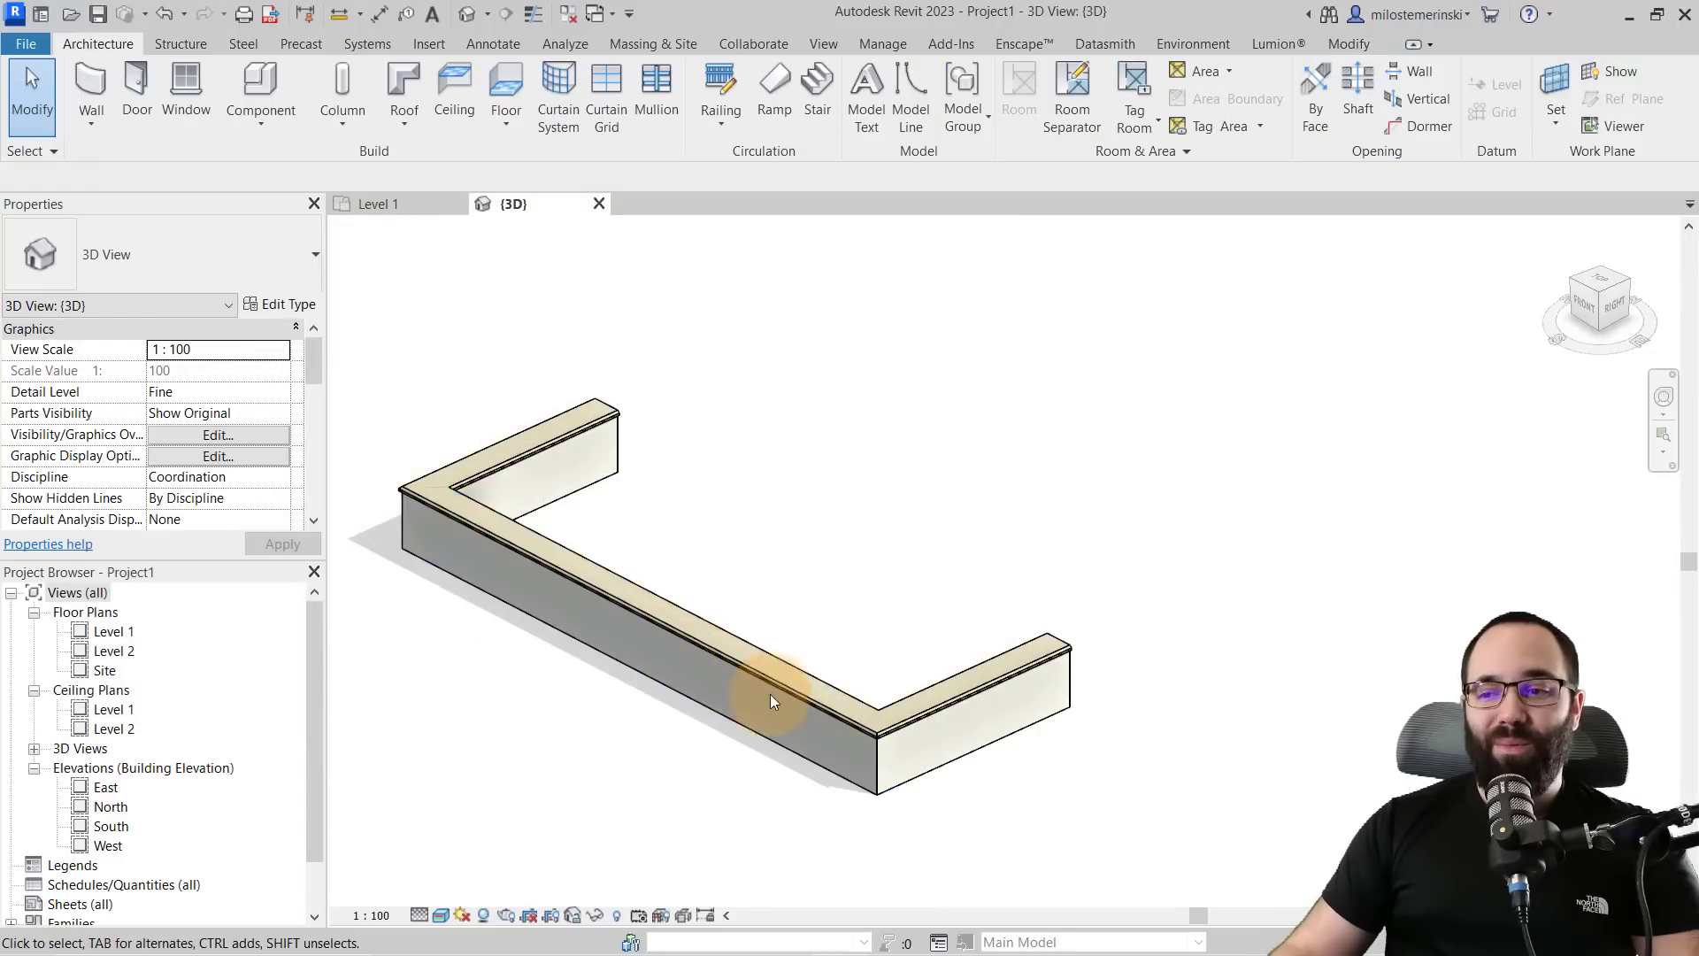
- Inspect the chamfered travertine cap up close at the wall corner and along the whole U-shaped wall
{"action": "scroll", "coordinate": [539, 619], "scroll_direction": "up", "scroll_amount": 3}
{"action": "mouse_move", "coordinate": [539, 618]}
{"action": "middle_mouse_down", "text": "shift"}
{"action": "mouse_move", "coordinate": [558, 702]}
{"action": "mouse_move", "coordinate": [526, 650]}
{"action": "middle_mouse_up", "text": "shift"}
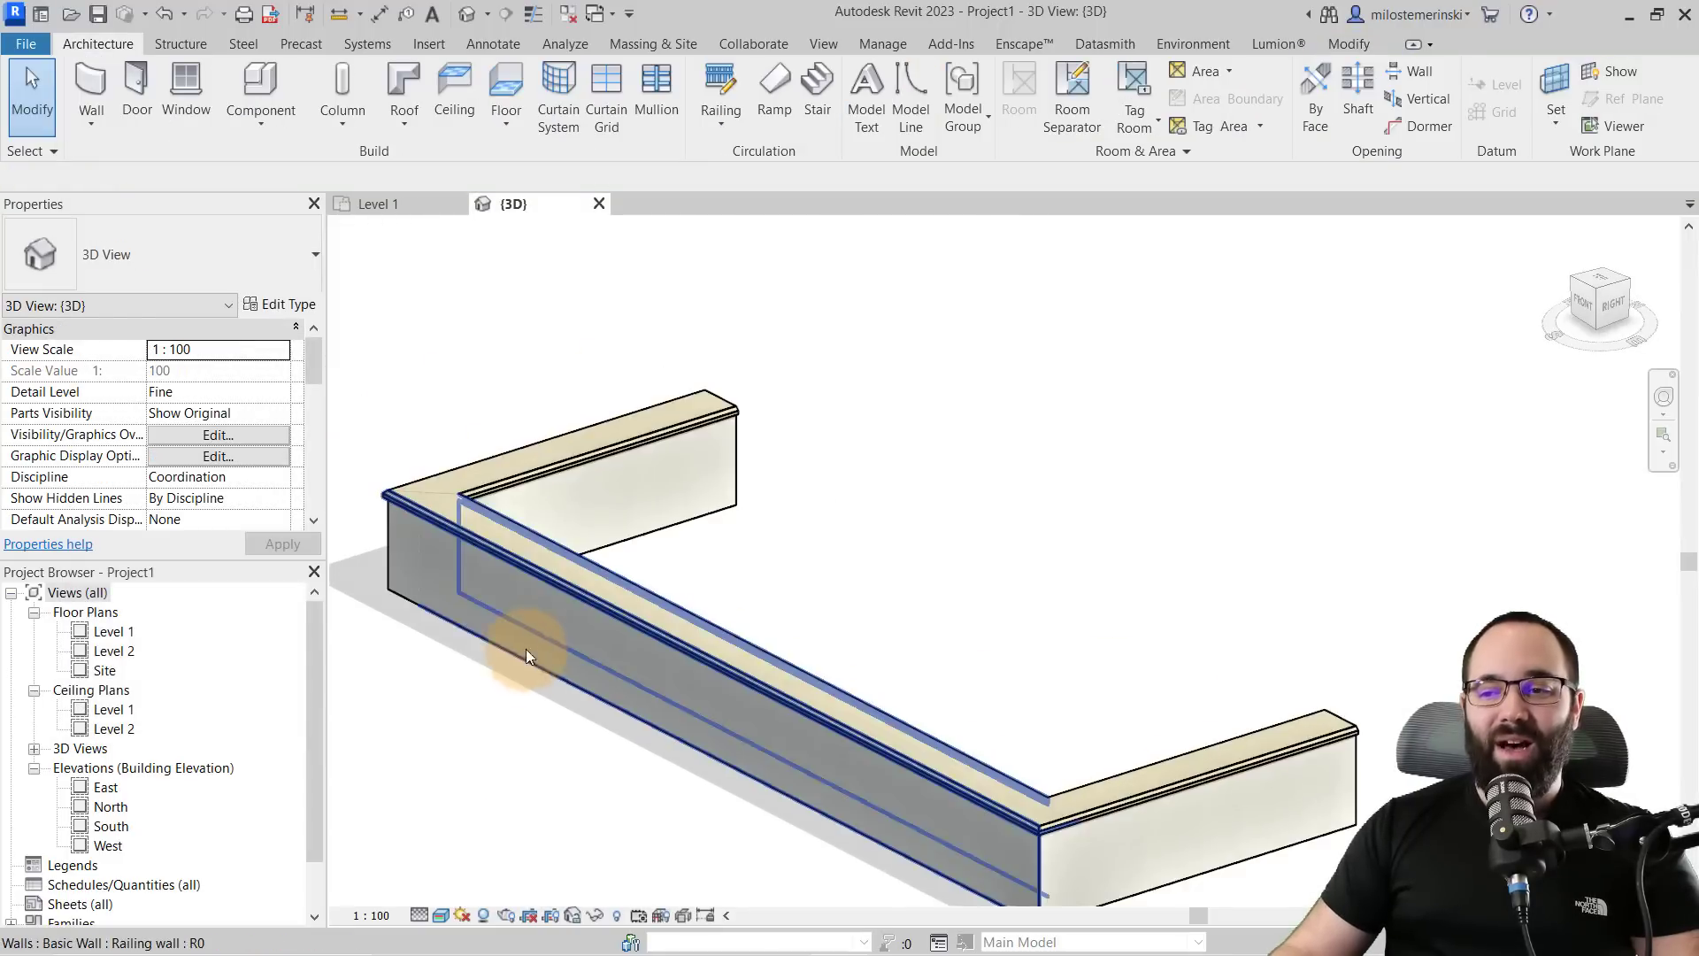
{"action": "scroll", "coordinate": [406, 512], "scroll_direction": "up", "scroll_amount": 5}
{"action": "middle_click_drag", "start_coordinate": [402, 563], "coordinate": [641, 576]}
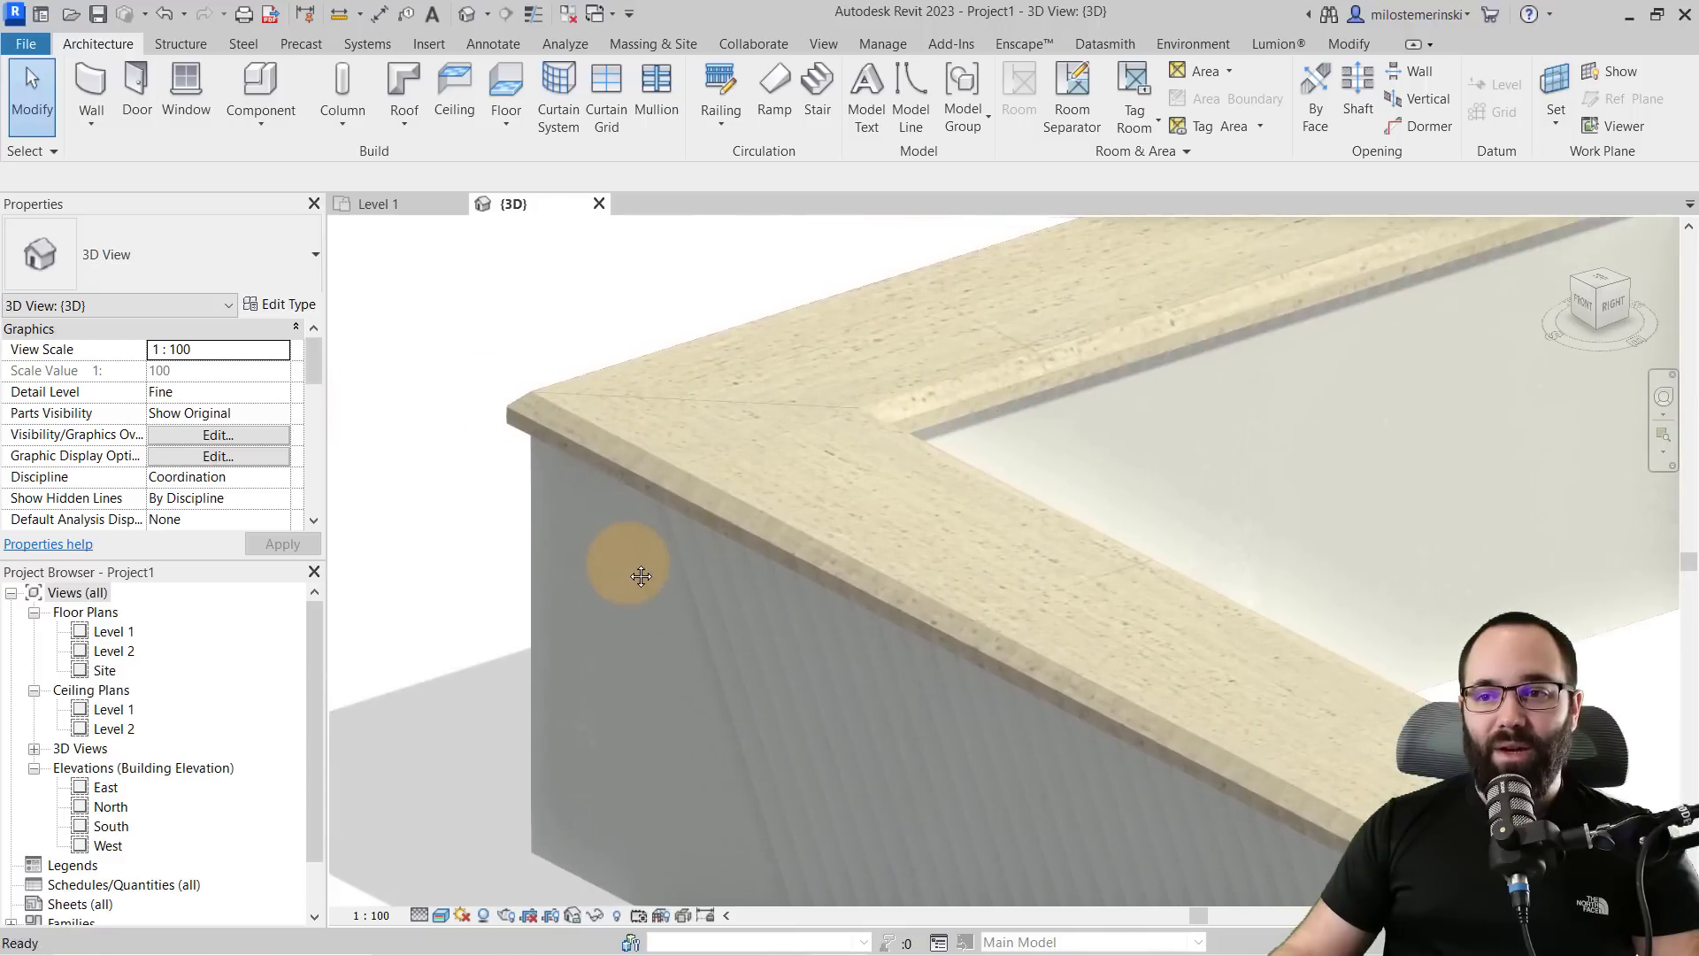
{"action": "scroll", "coordinate": [409, 502], "scroll_direction": "down", "scroll_amount": 5}
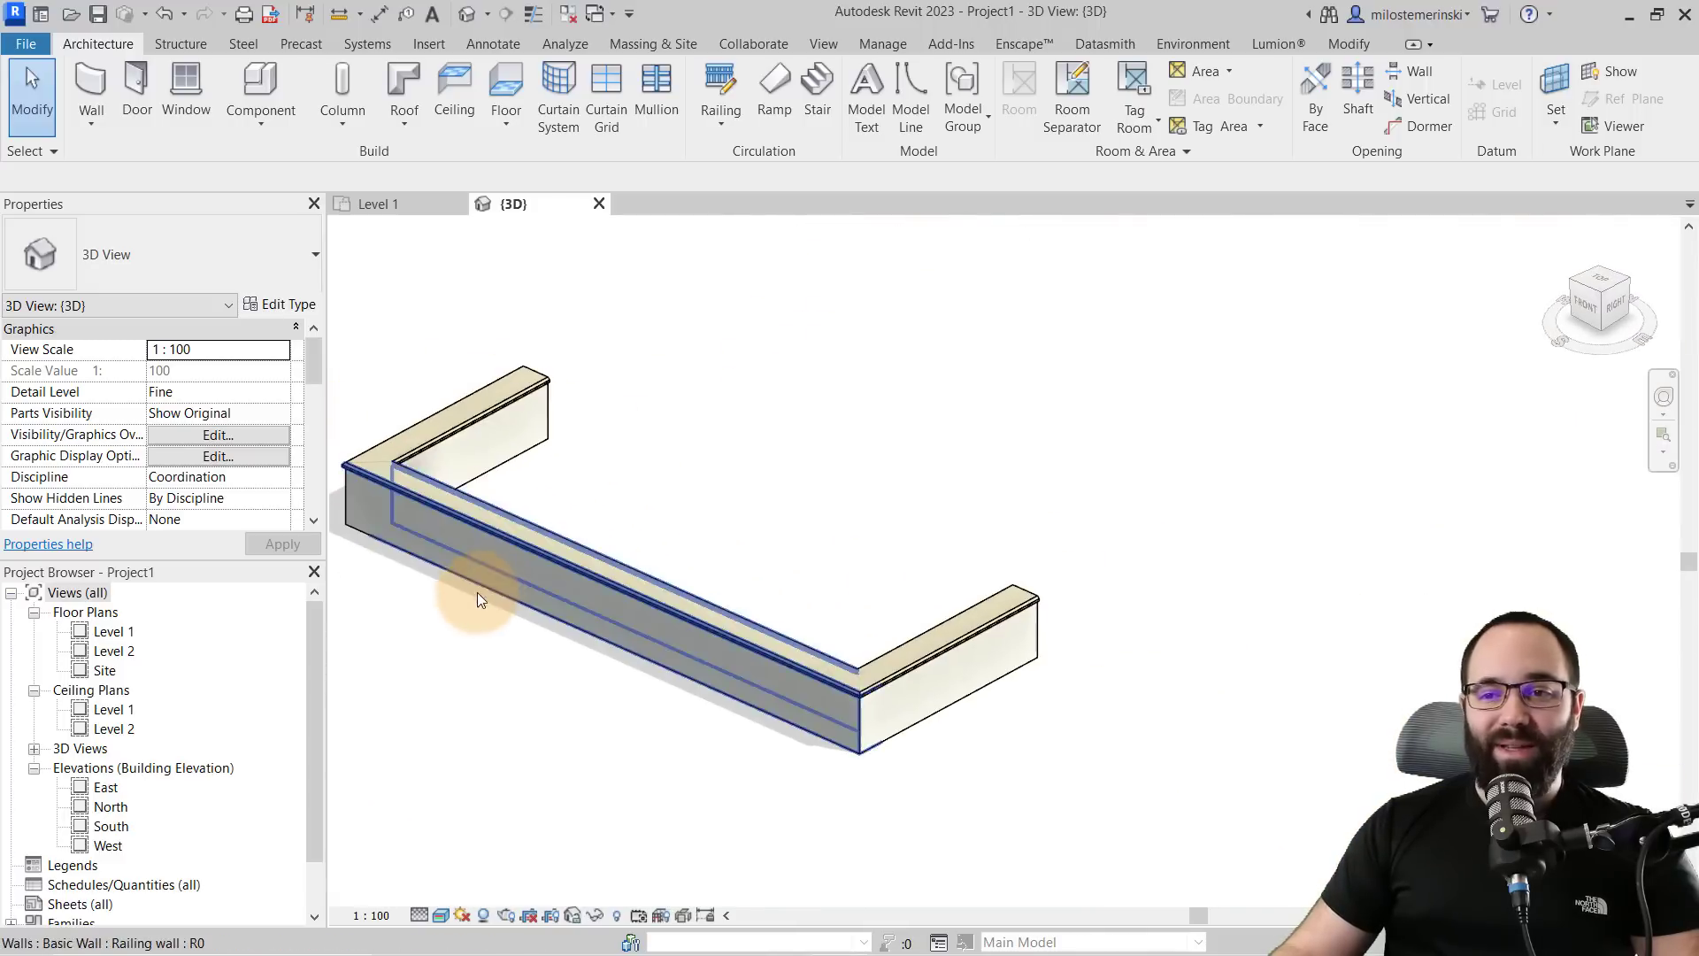
{"action": "middle_click_drag", "start_coordinate": [479, 599], "coordinate": [534, 581]}
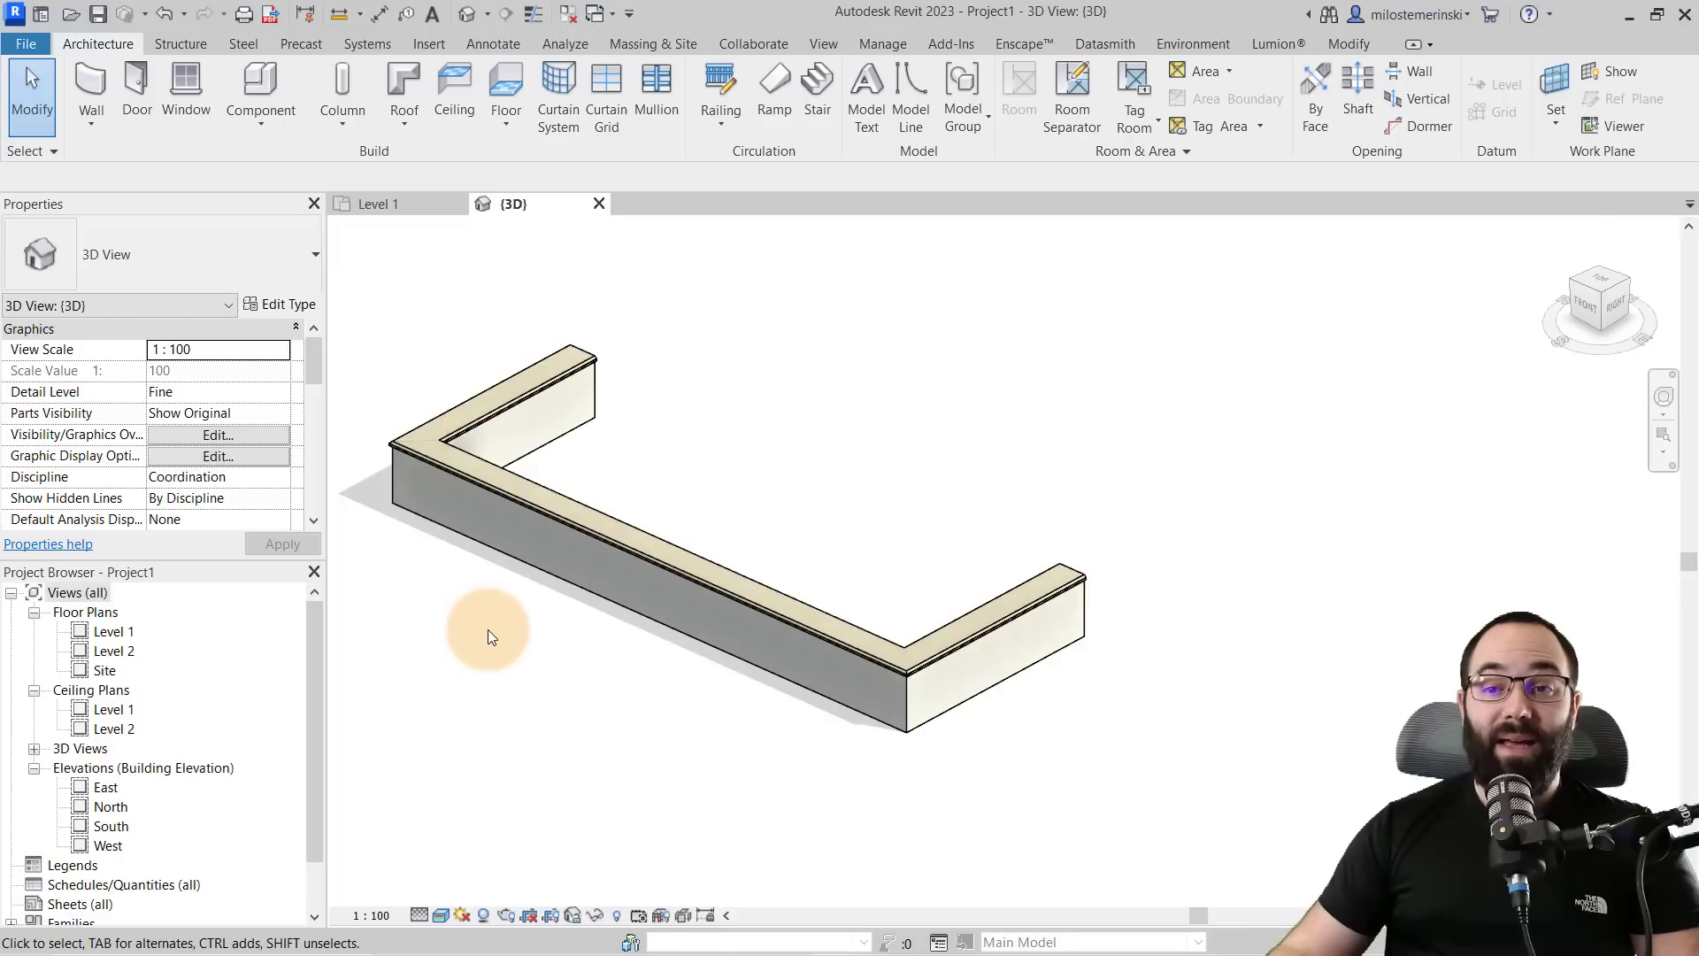
- Create a new family from the Metric Baluster template in the English templates folder
{"action": "left_click", "coordinate": [29, 44]}
{"action": "mouse_move", "coordinate": [93, 146]}
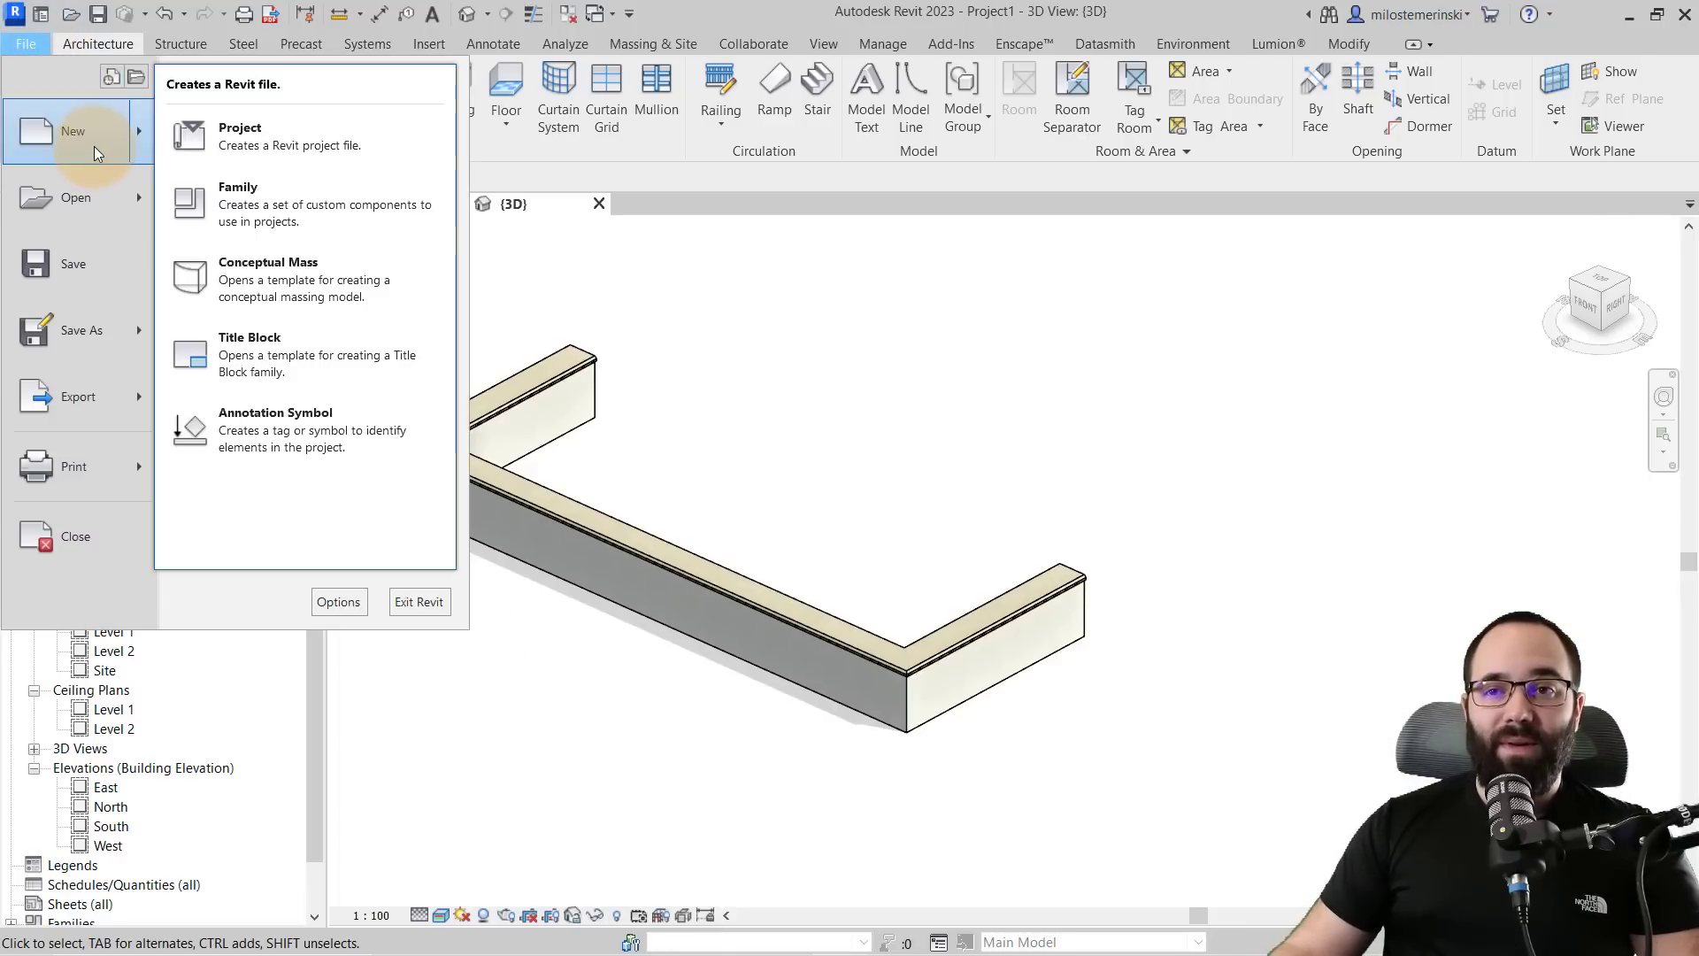
{"action": "left_click", "coordinate": [254, 205]}
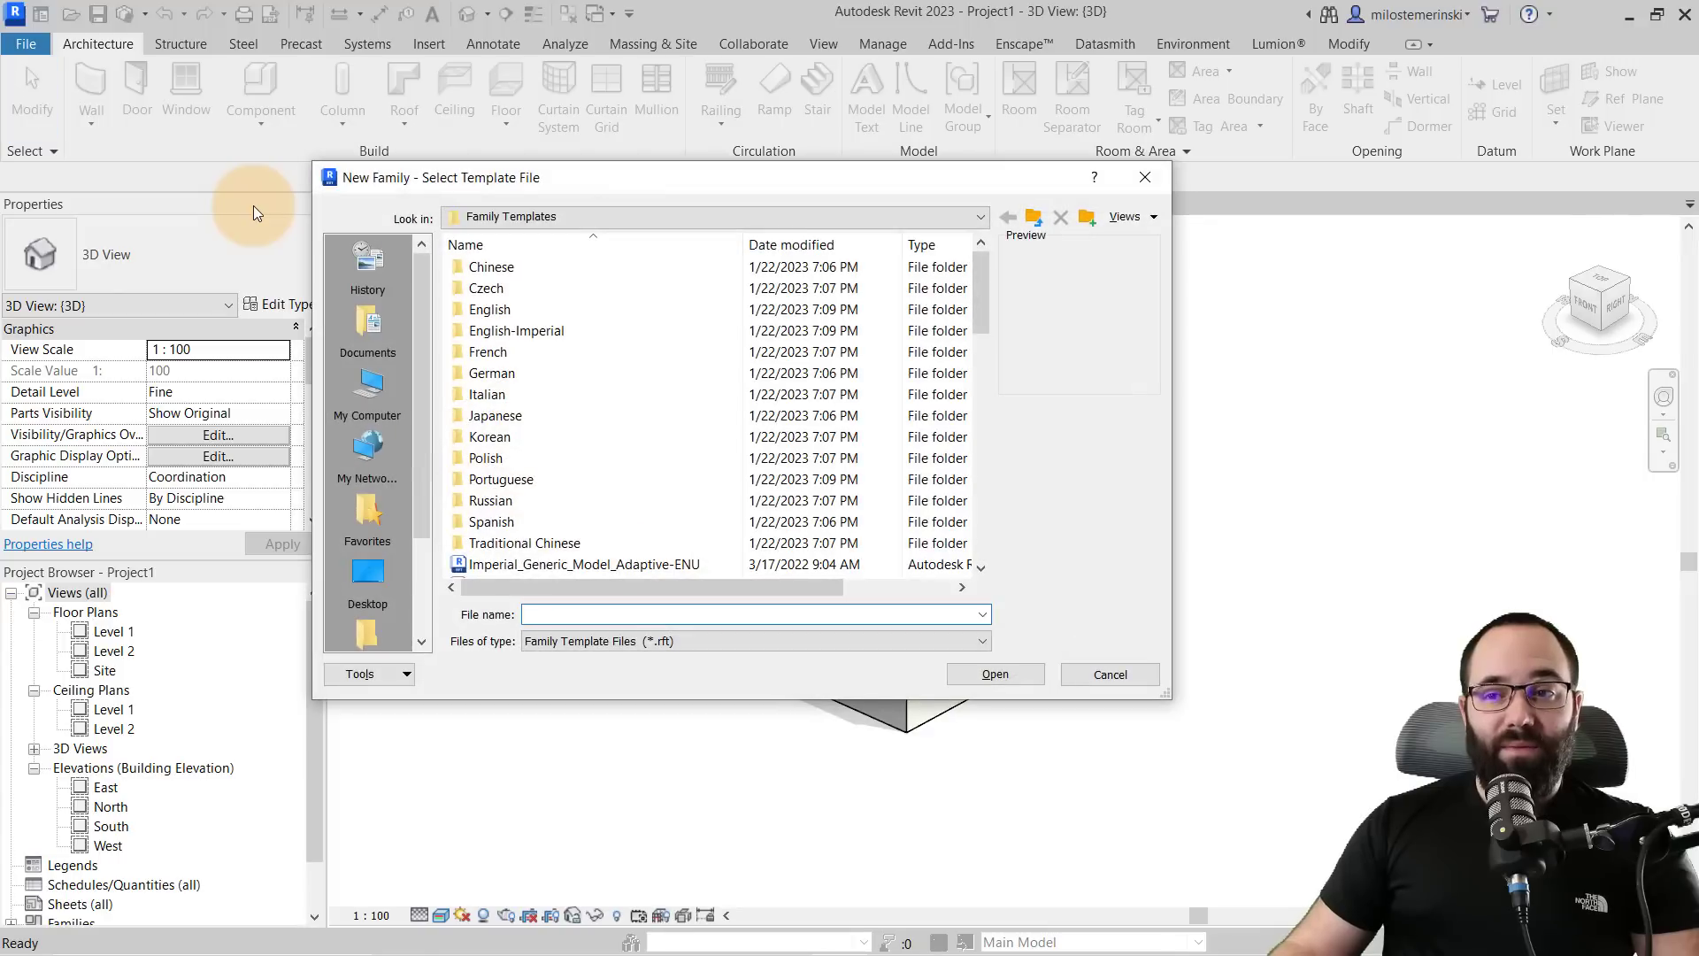
{"action": "double_click", "coordinate": [489, 310]}
{"action": "left_click", "coordinate": [503, 331]}
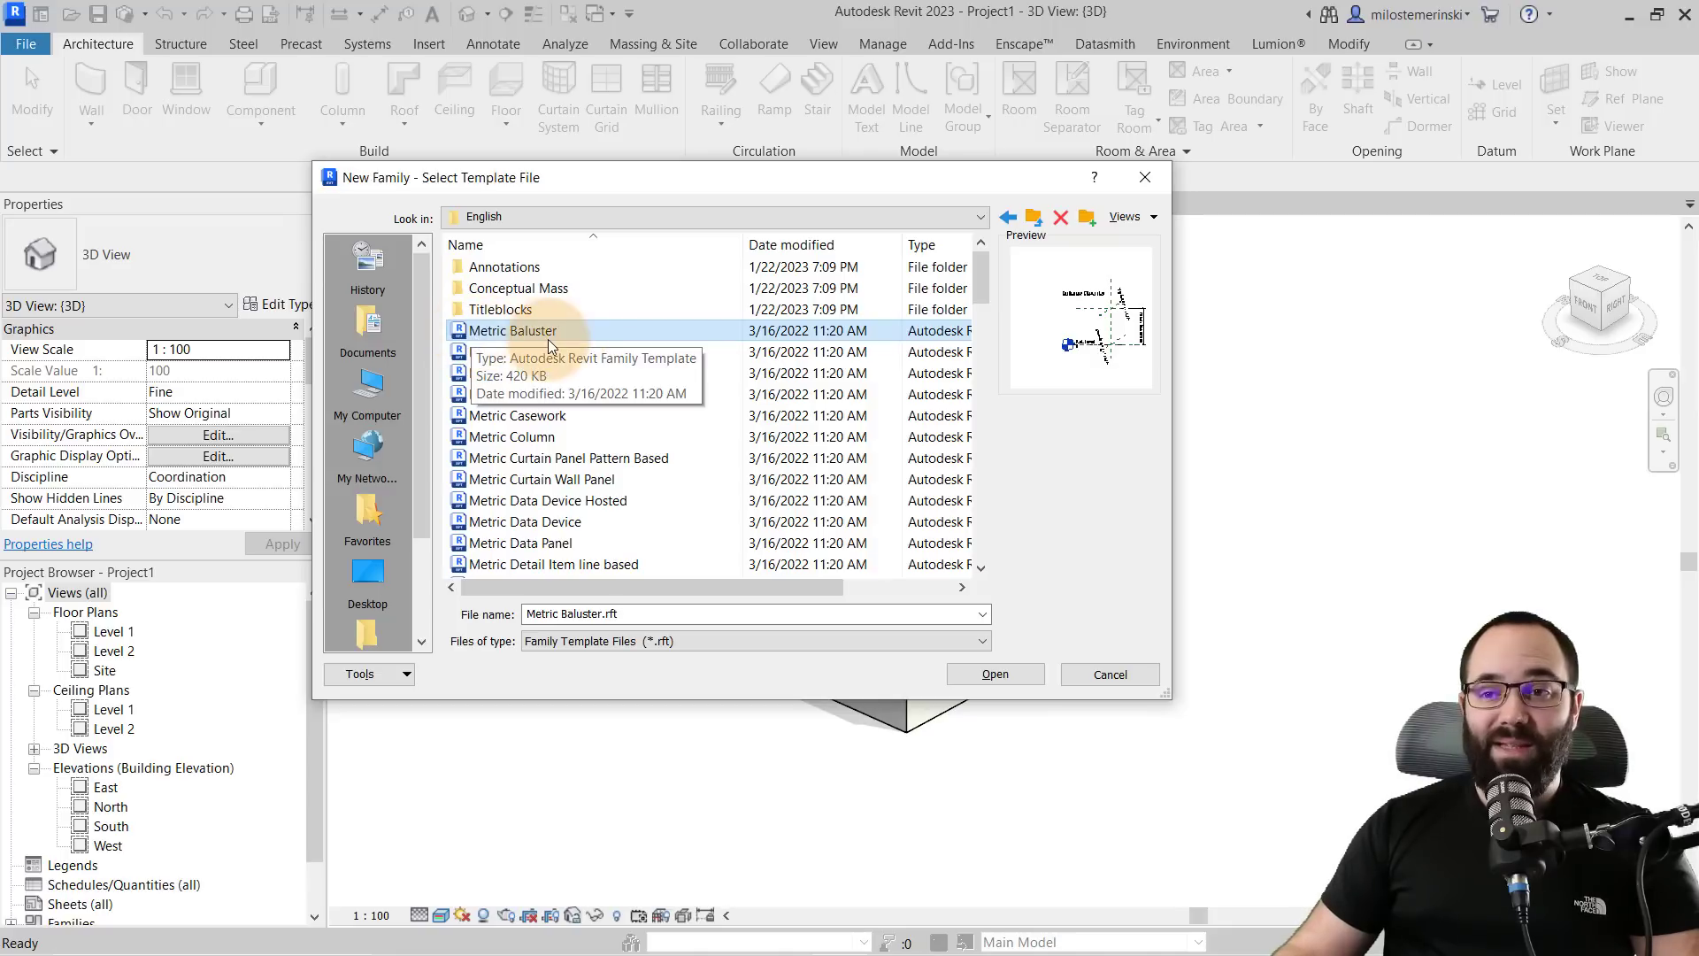
{"action": "left_click", "coordinate": [1013, 674]}
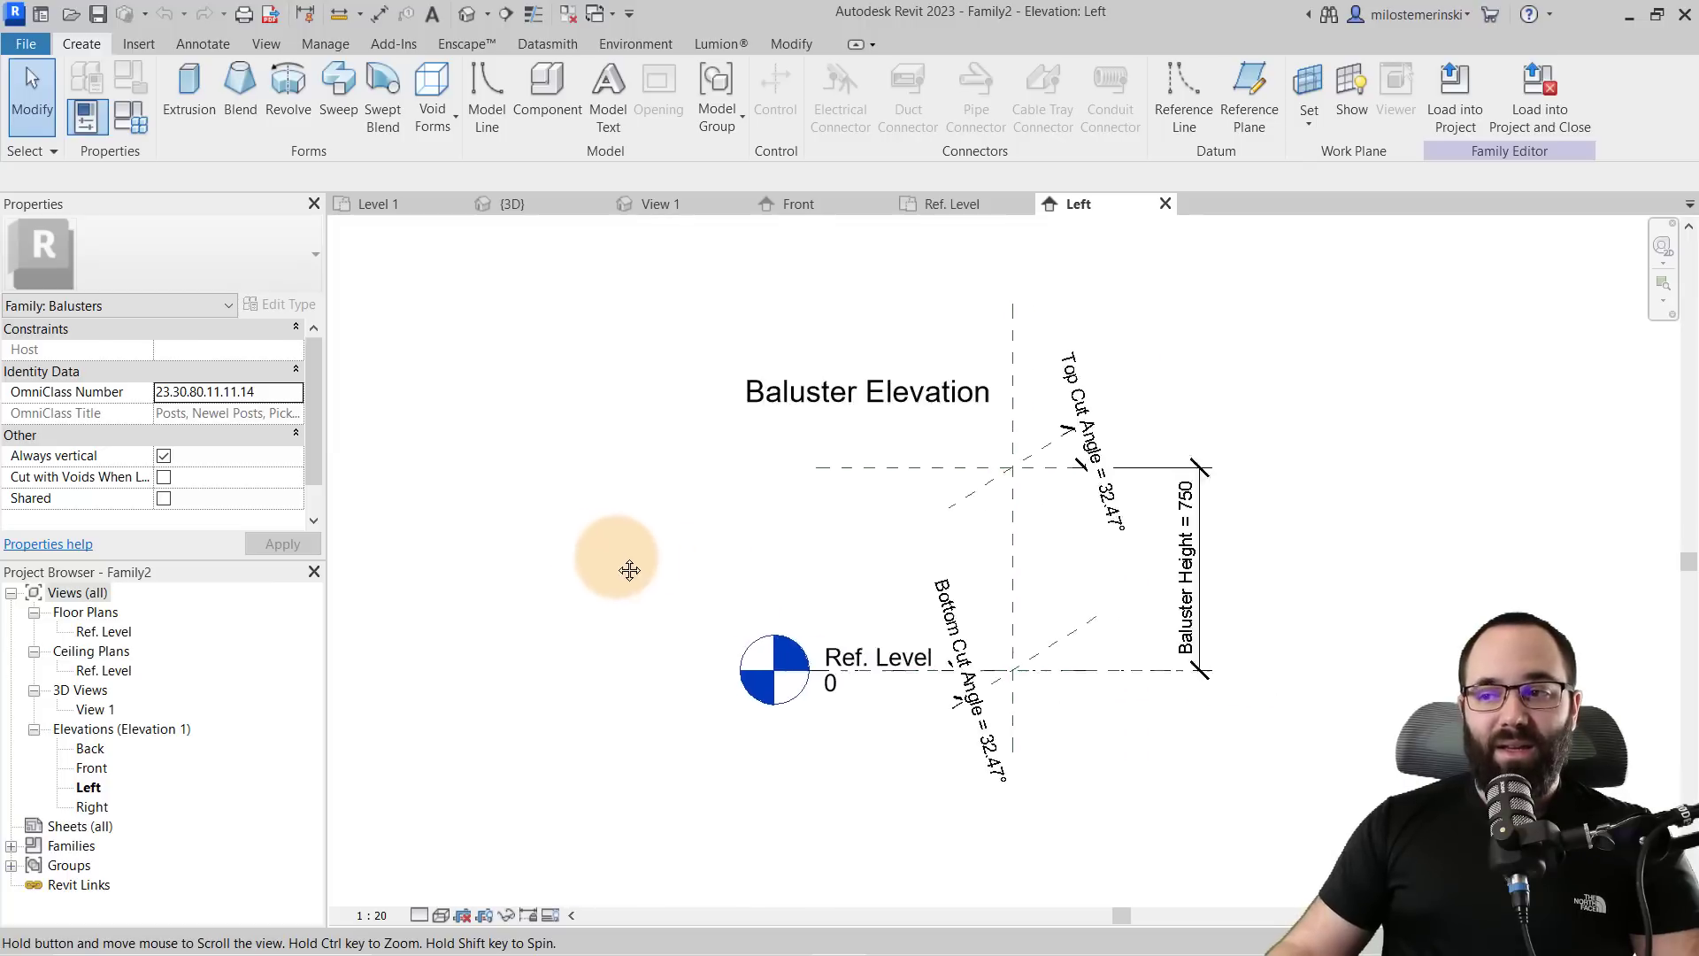
{"action": "middle_click_drag", "start_coordinate": [511, 522], "coordinate": [468, 507]}
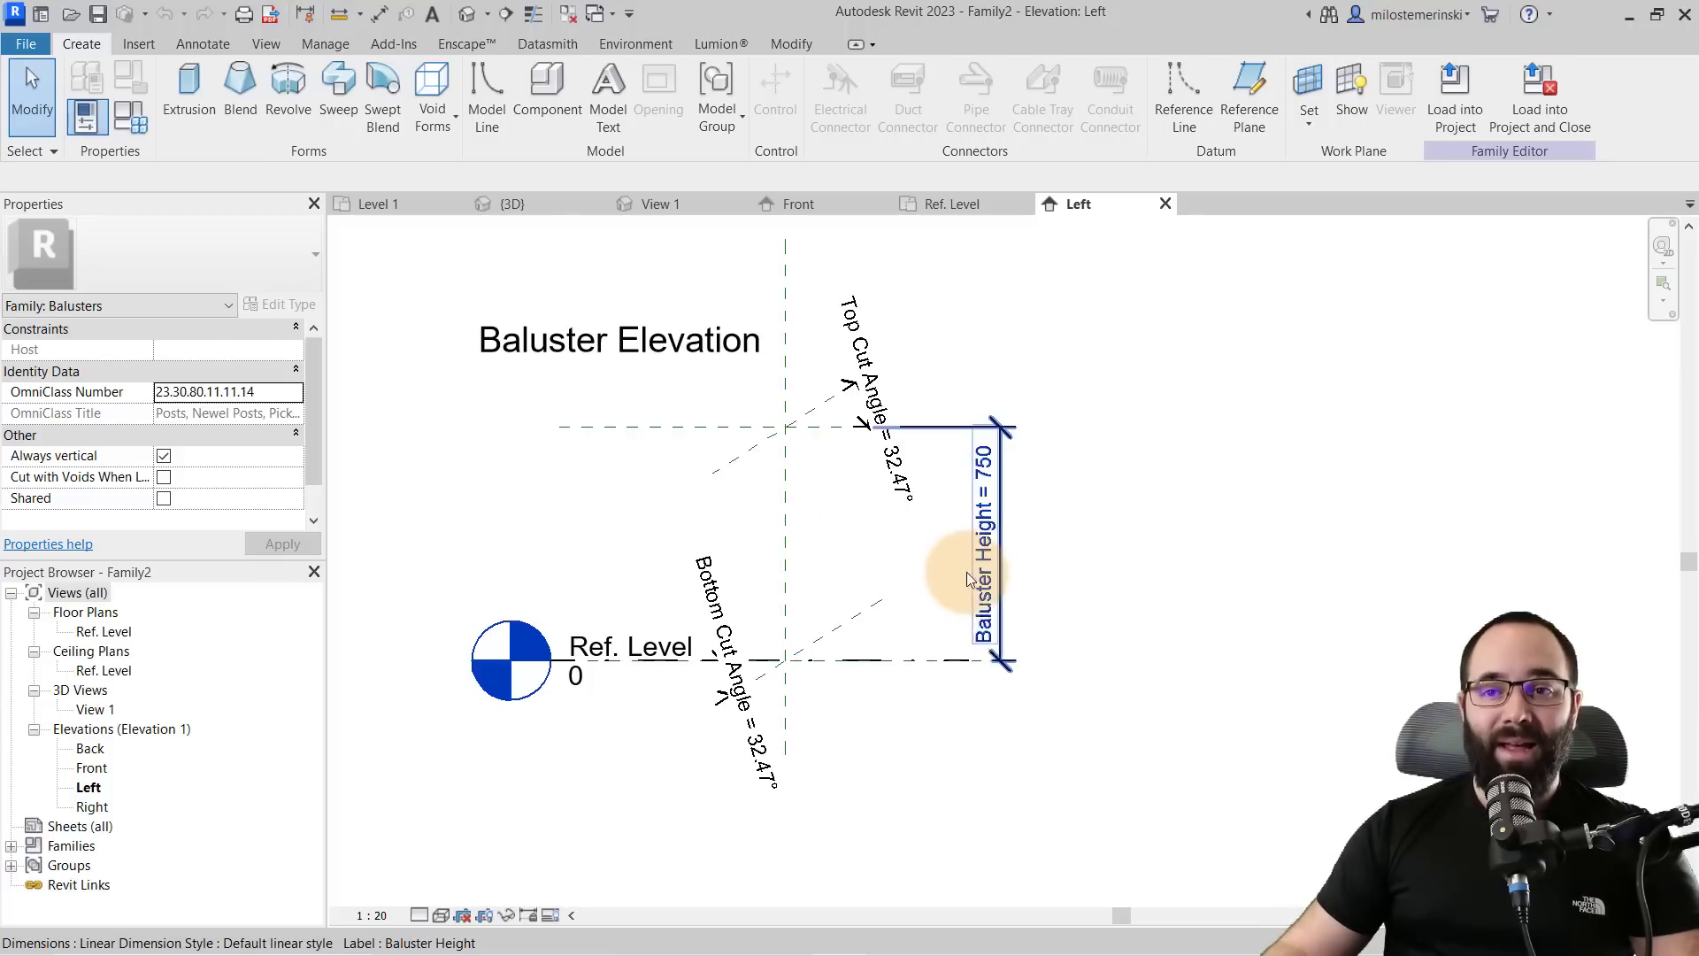
- Set the family's default Baluster Height parameter to 500 mm and accept the change
{"action": "left_click", "coordinate": [145, 125]}
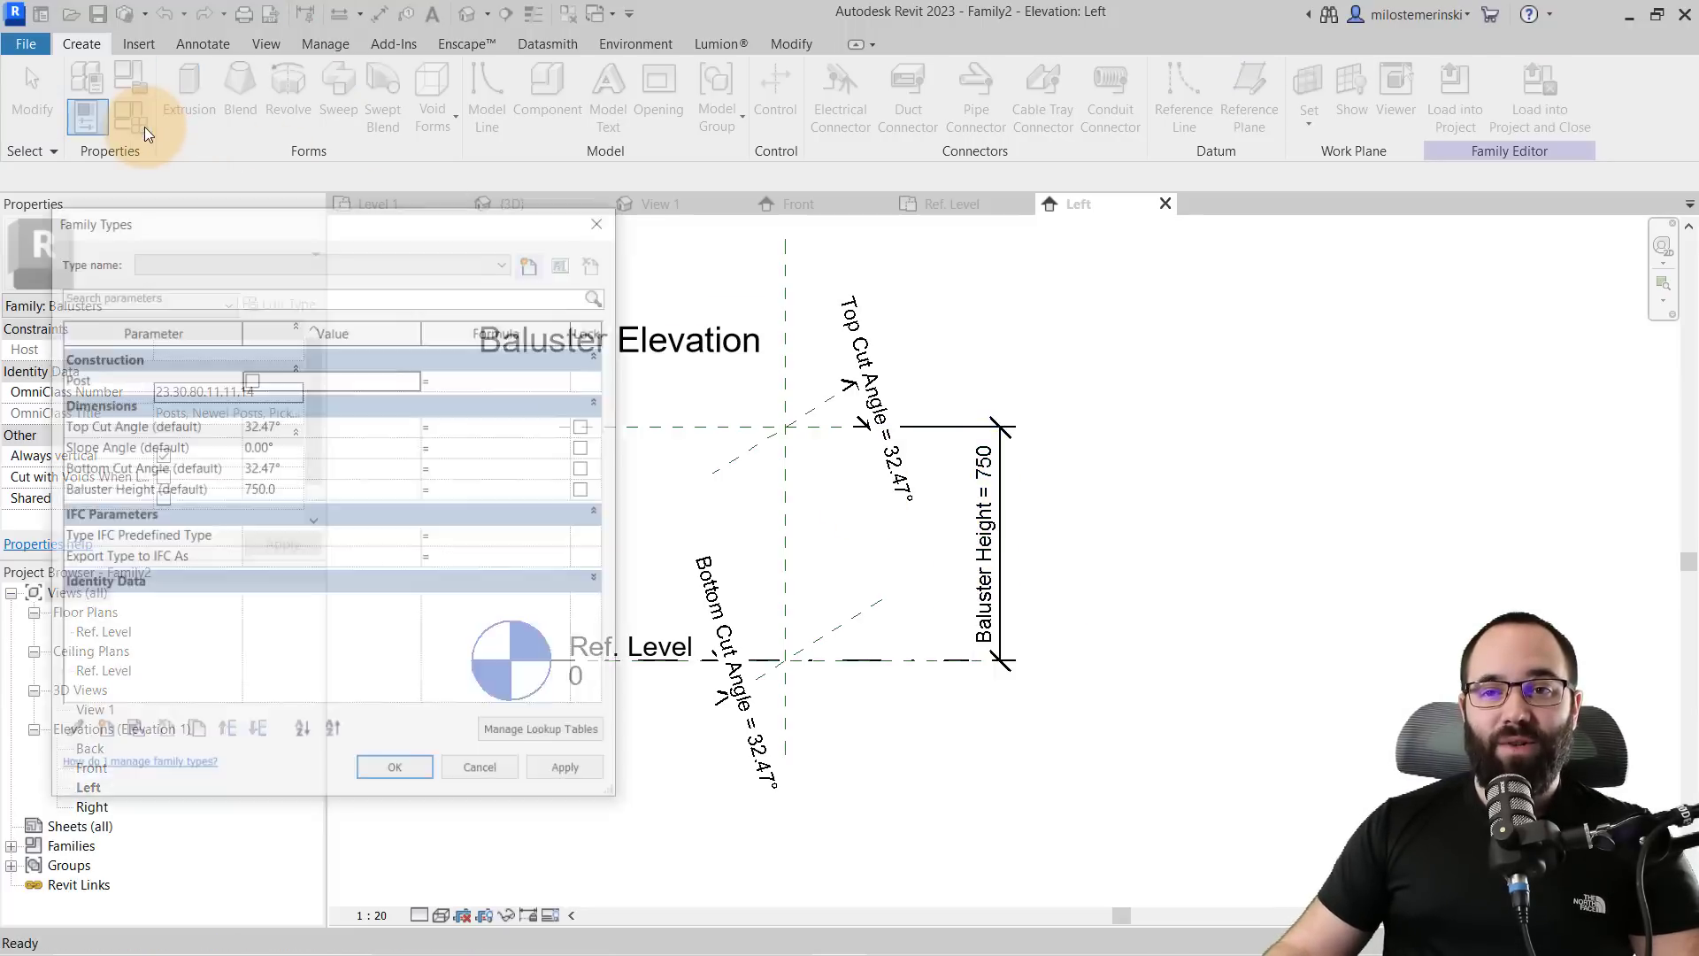
{"action": "left_click", "coordinate": [306, 492]}
{"action": "type", "text": "500"}
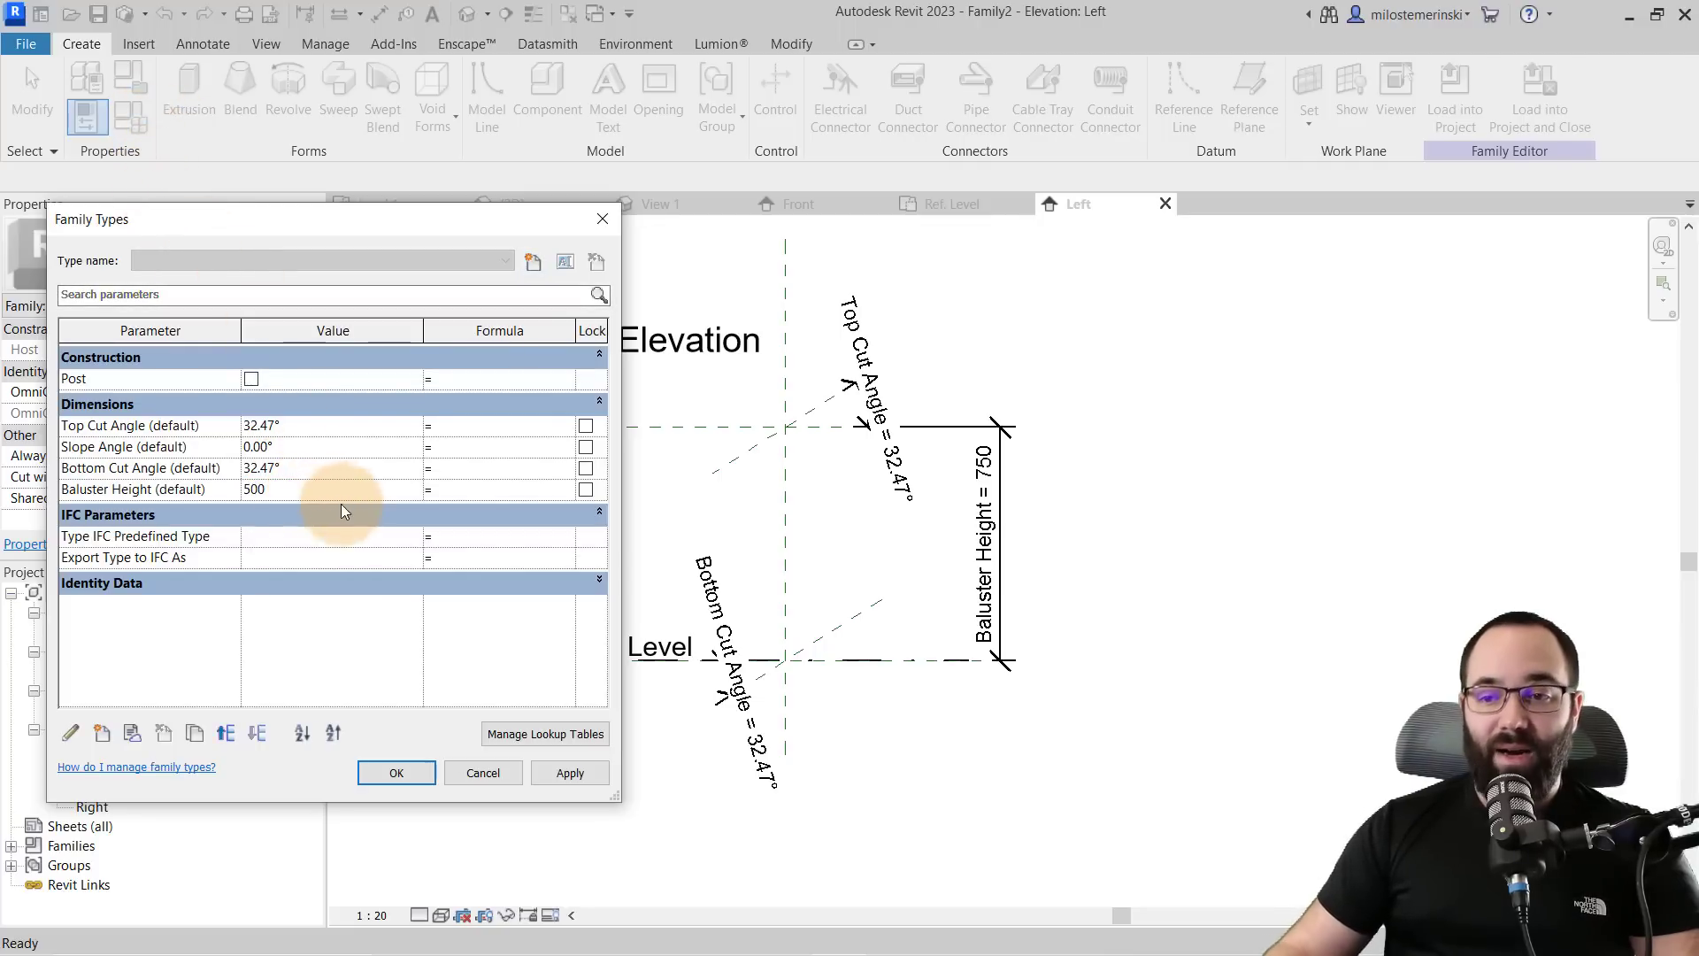
{"action": "left_click", "coordinate": [567, 779]}
{"action": "left_click", "coordinate": [405, 774]}
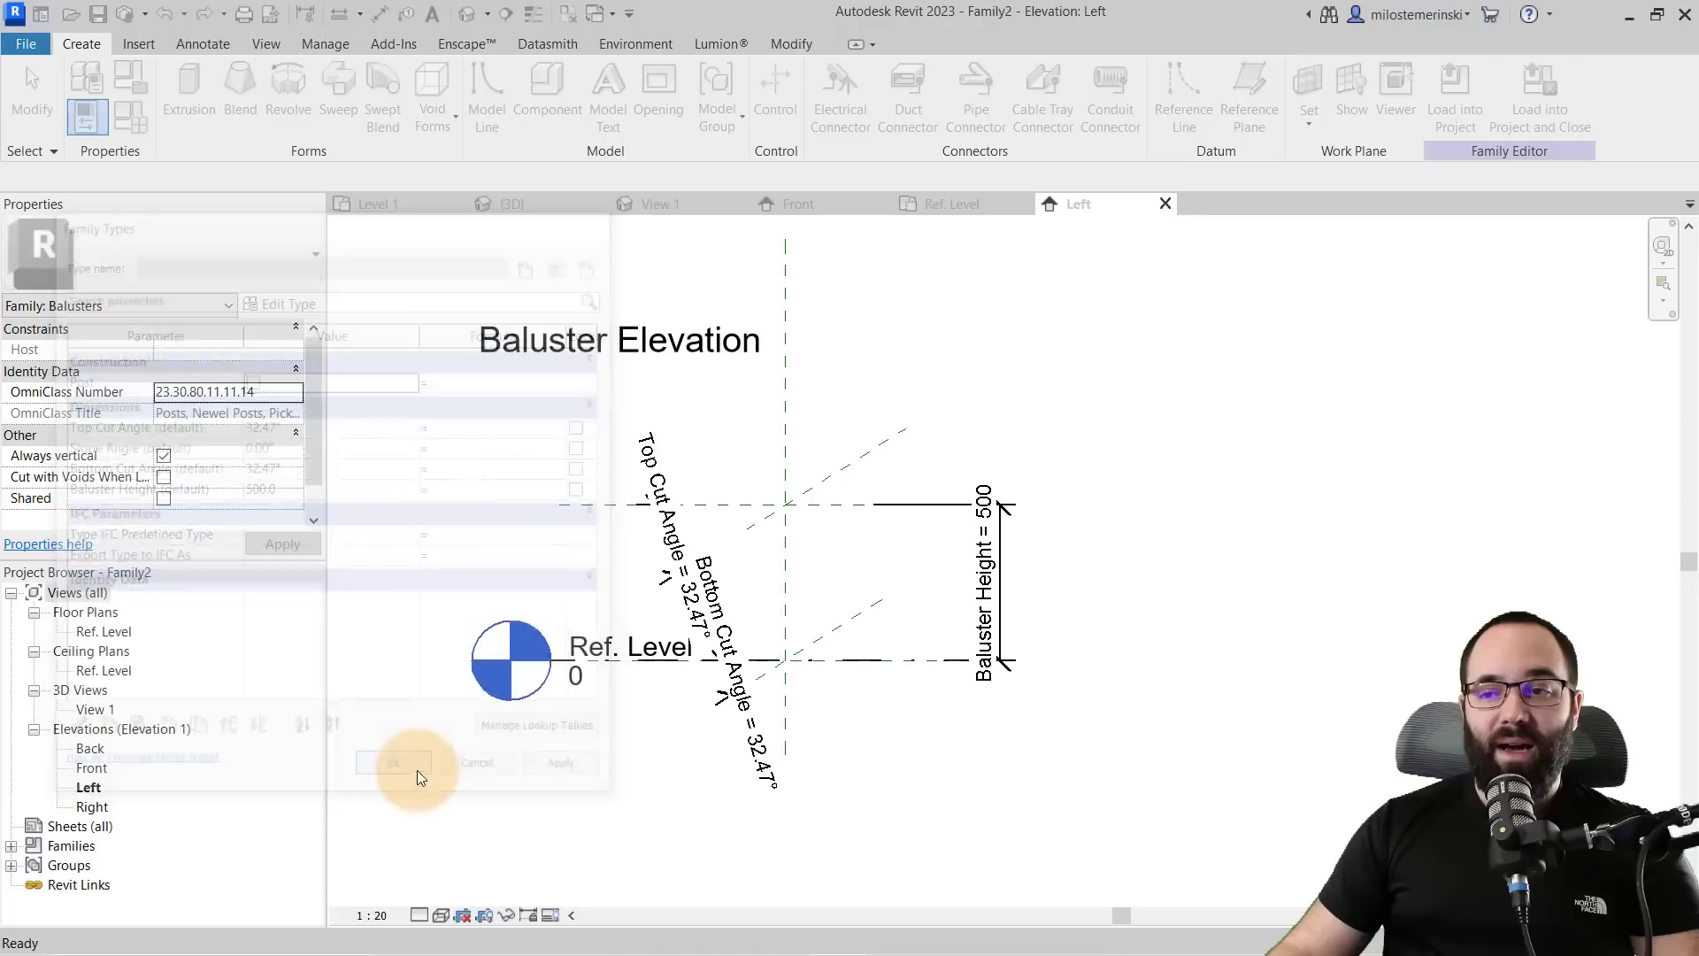
- In the Front elevation, draw a horizontal reference plane about 114 mm below the top reference plane
{"action": "double_click", "coordinate": [94, 767]}
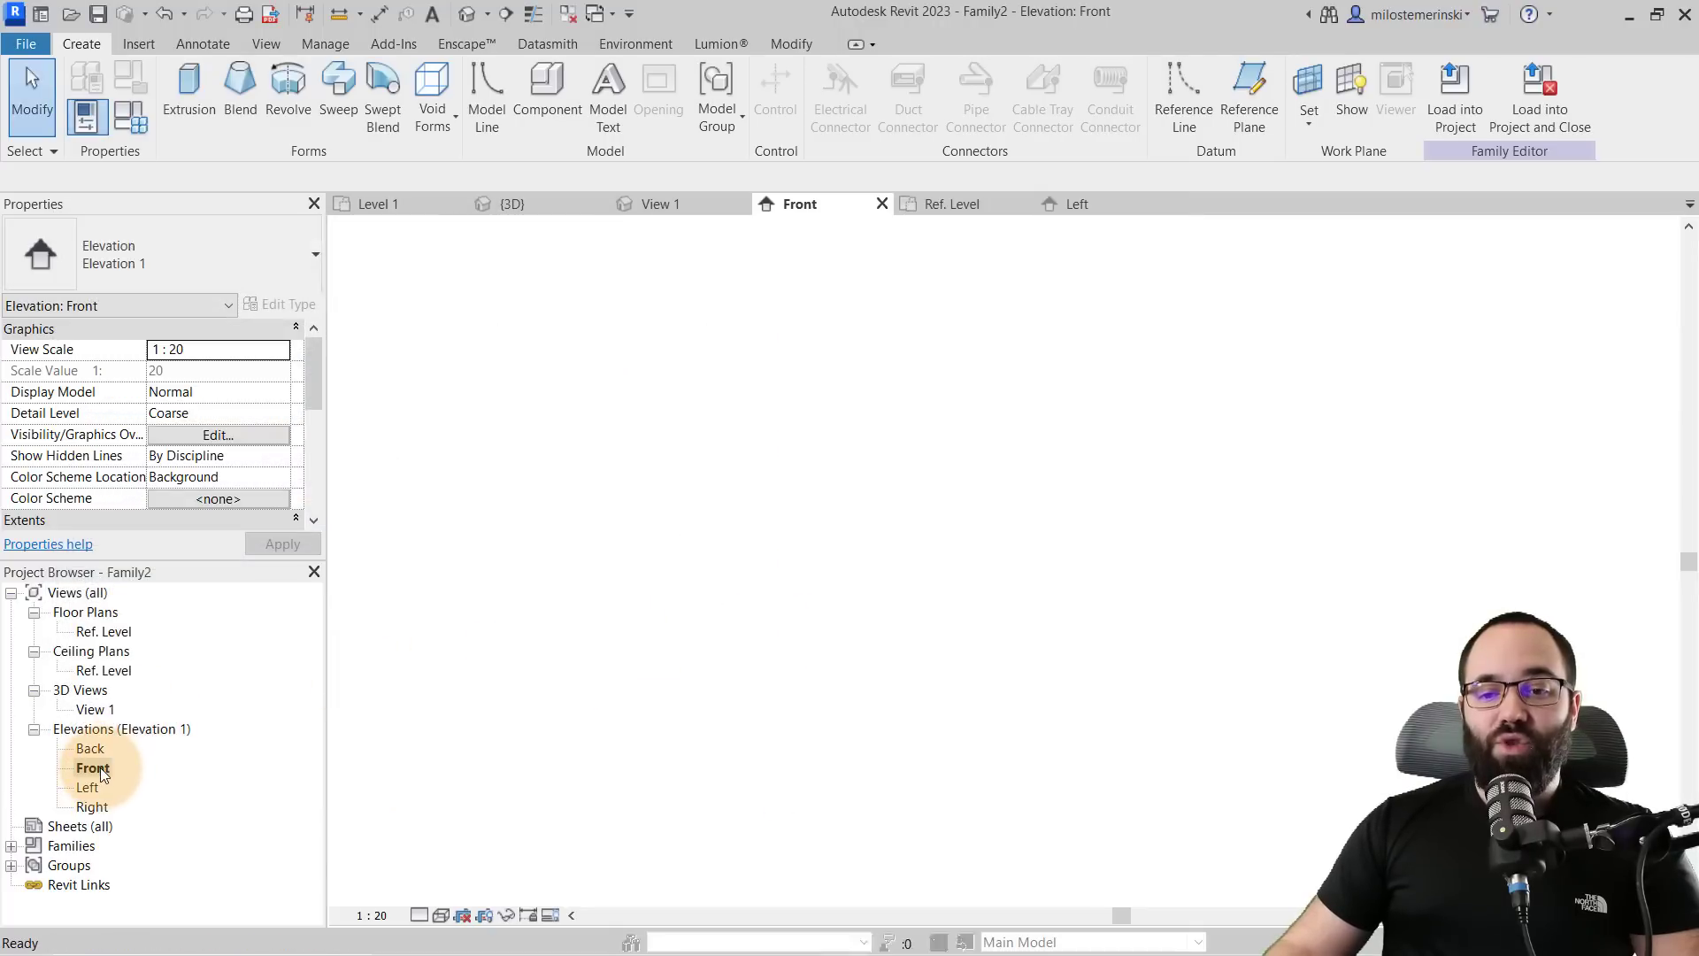
{"action": "mouse_move", "coordinate": [960, 664]}
{"action": "middle_mouse_down"}
{"action": "mouse_move", "coordinate": [698, 549]}
{"action": "mouse_move", "coordinate": [748, 541]}
{"action": "middle_mouse_up"}
{"action": "scroll", "coordinate": [683, 549], "scroll_direction": "up", "scroll_amount": 3}
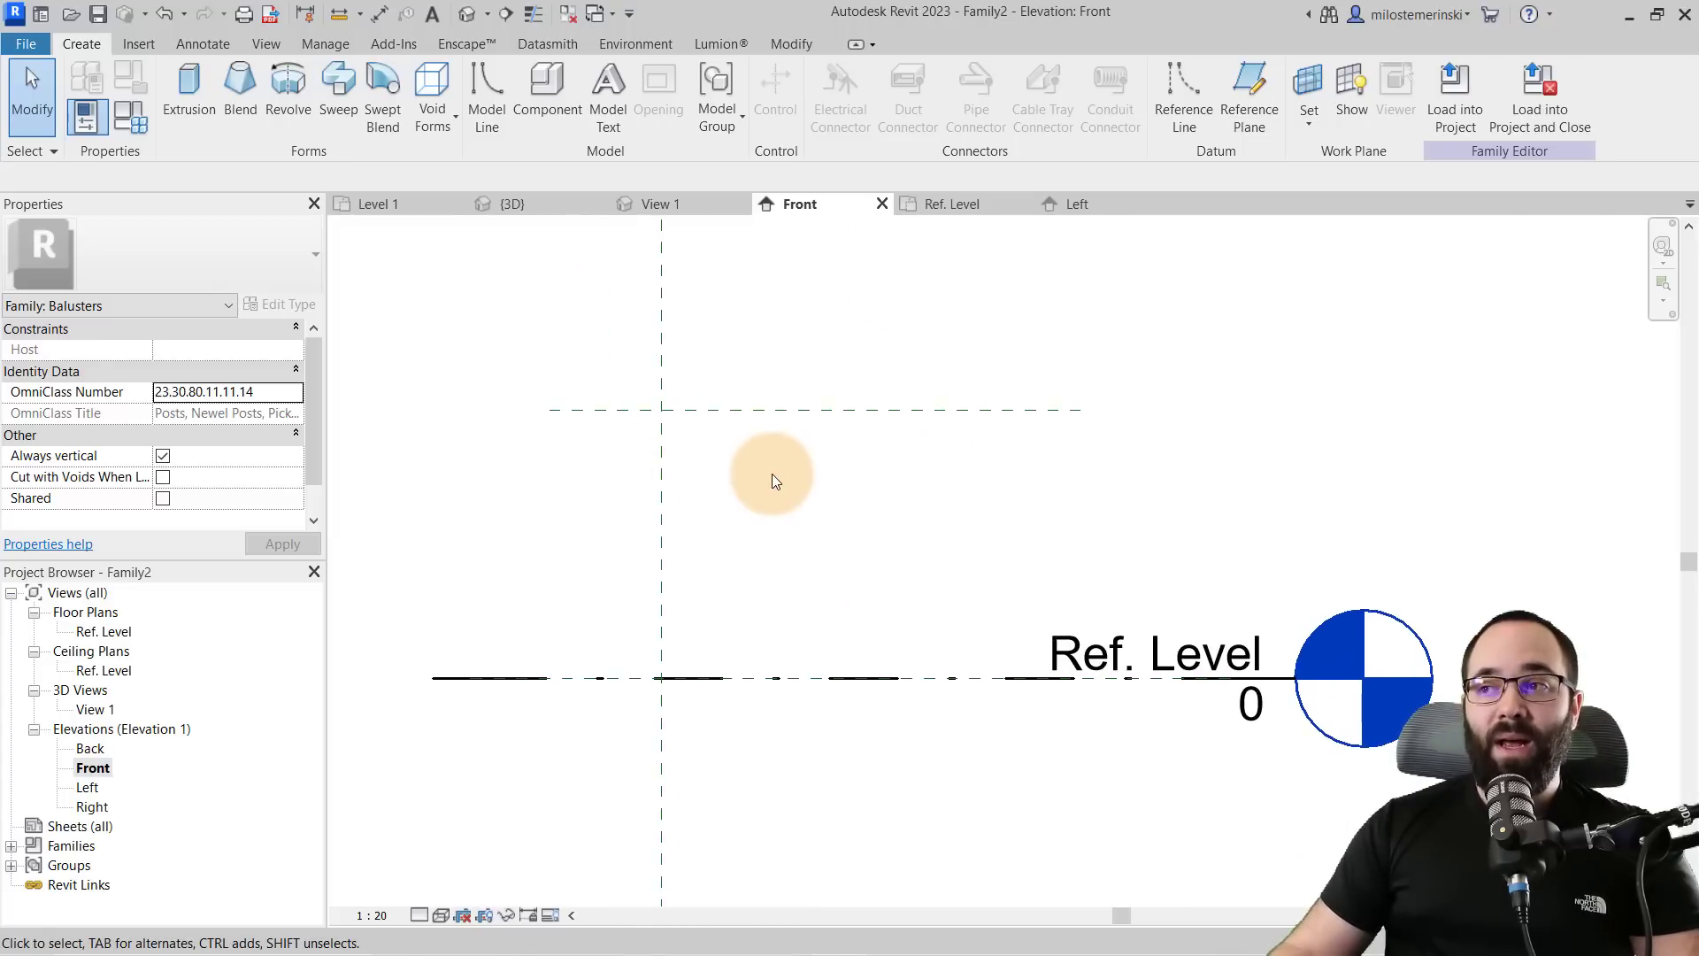
{"action": "left_click", "coordinate": [1249, 115]}
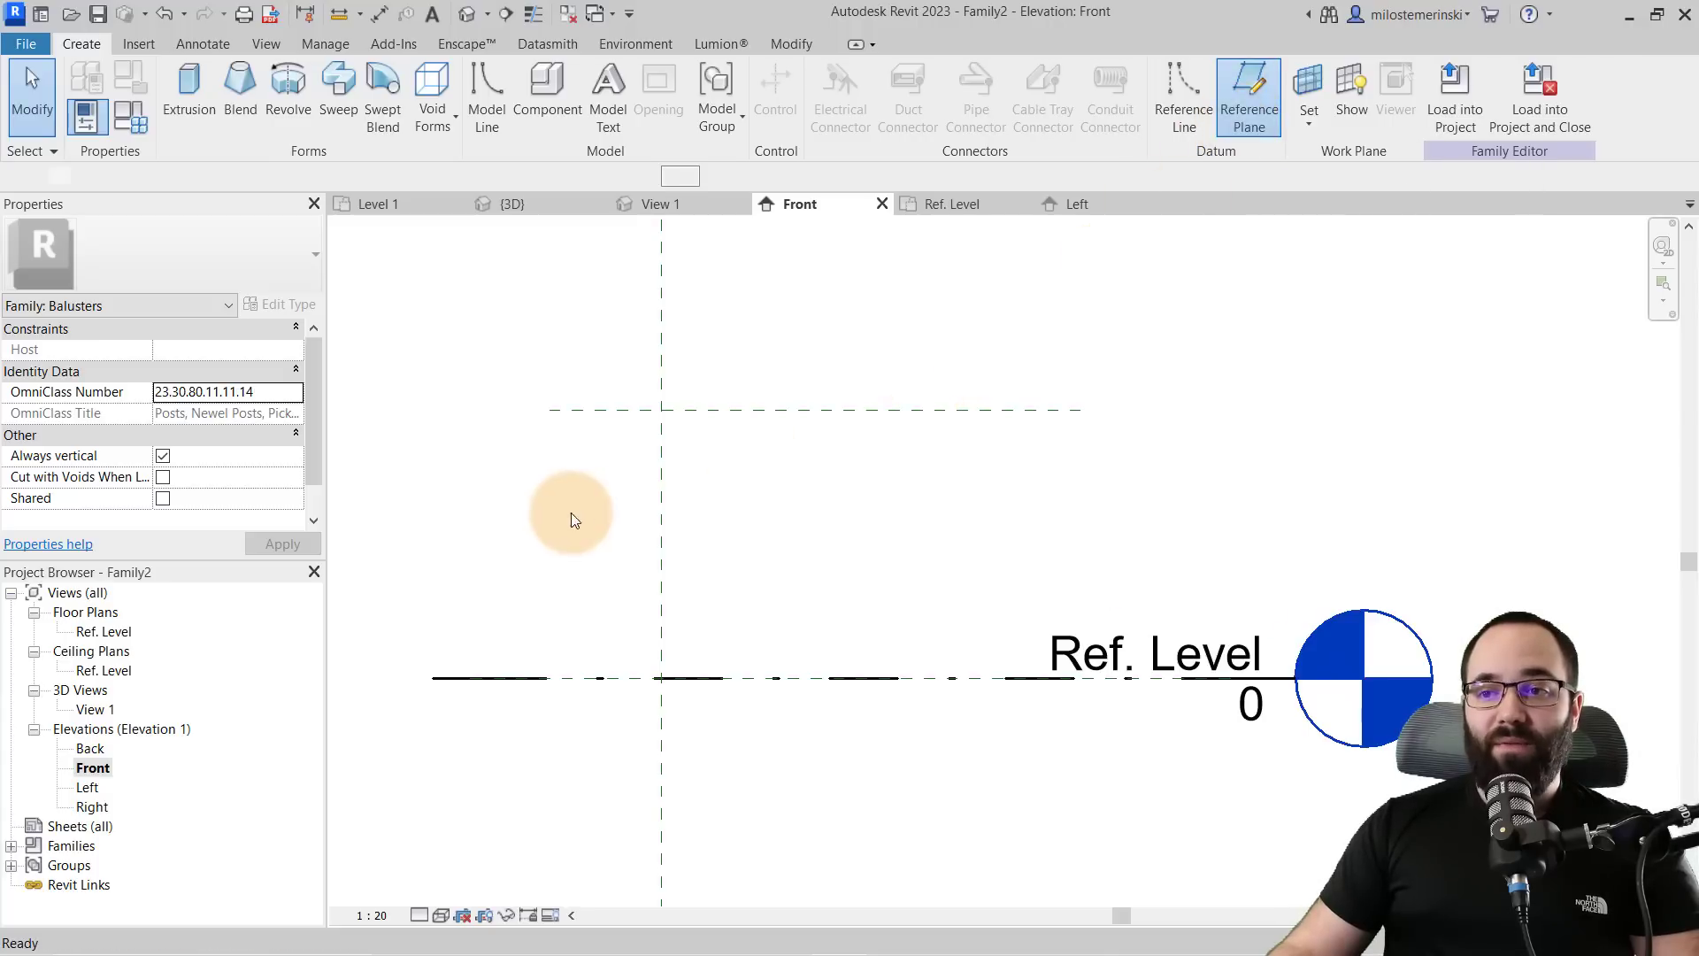
{"action": "left_click", "coordinate": [547, 471]}
{"action": "left_click", "coordinate": [845, 471]}
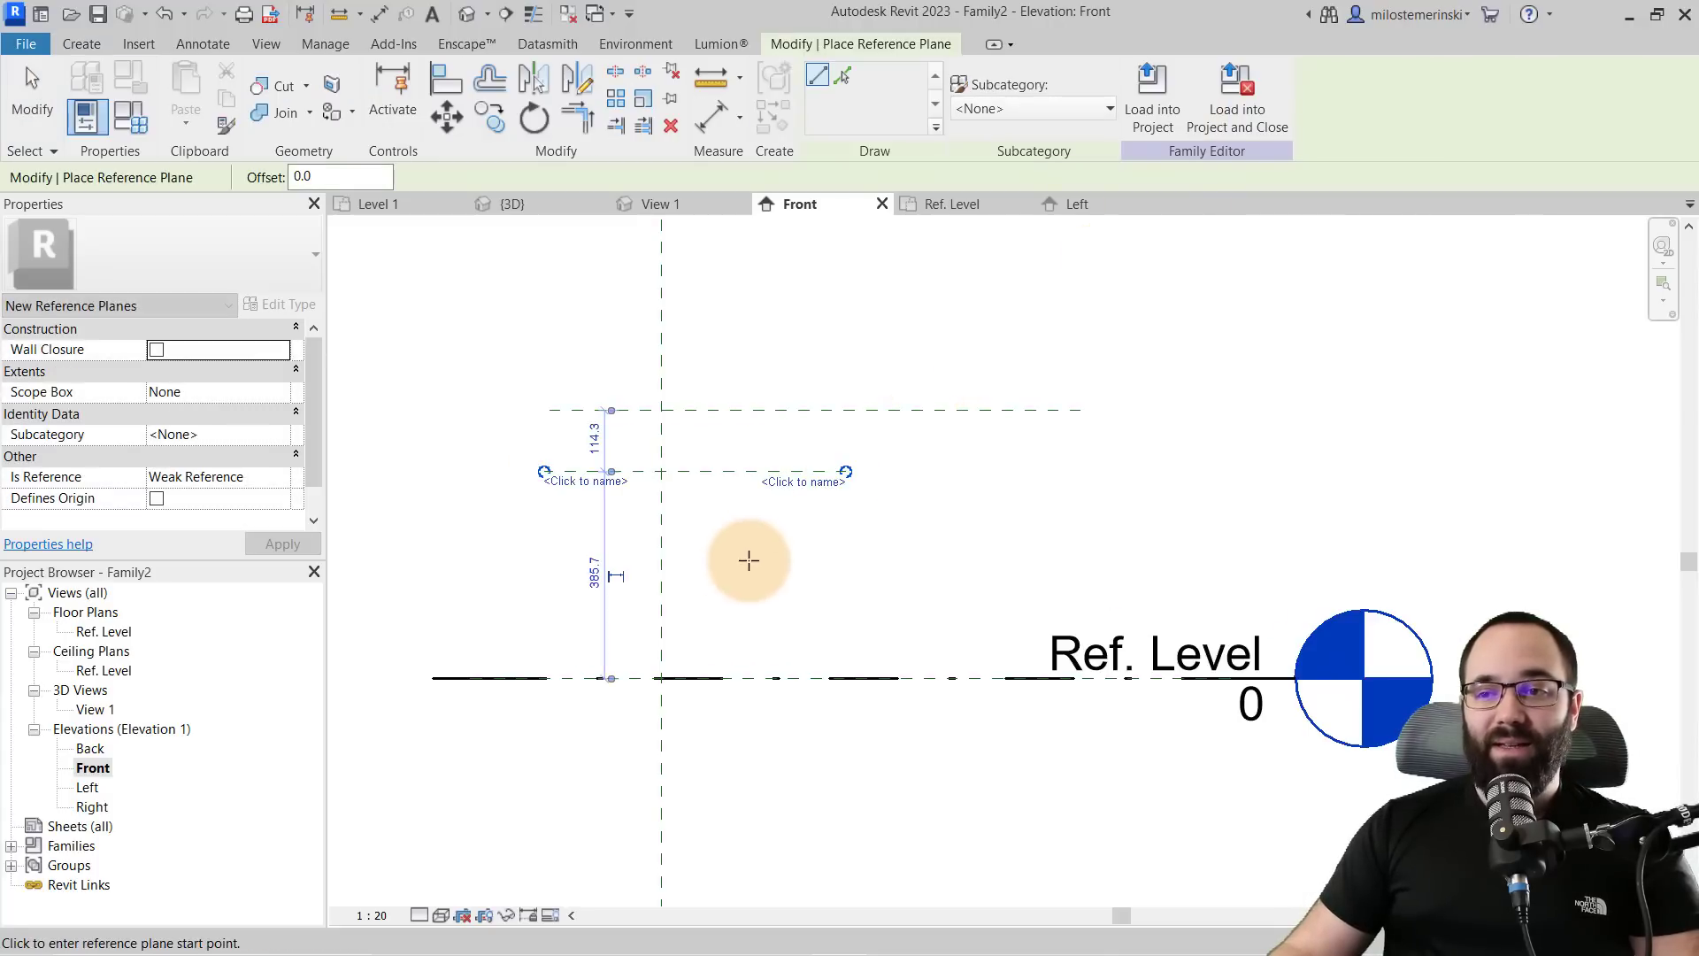
- Add an aligned dimension between the top reference plane and the new horizontal plane beneath it
{"action": "left_click", "coordinate": [710, 116]}
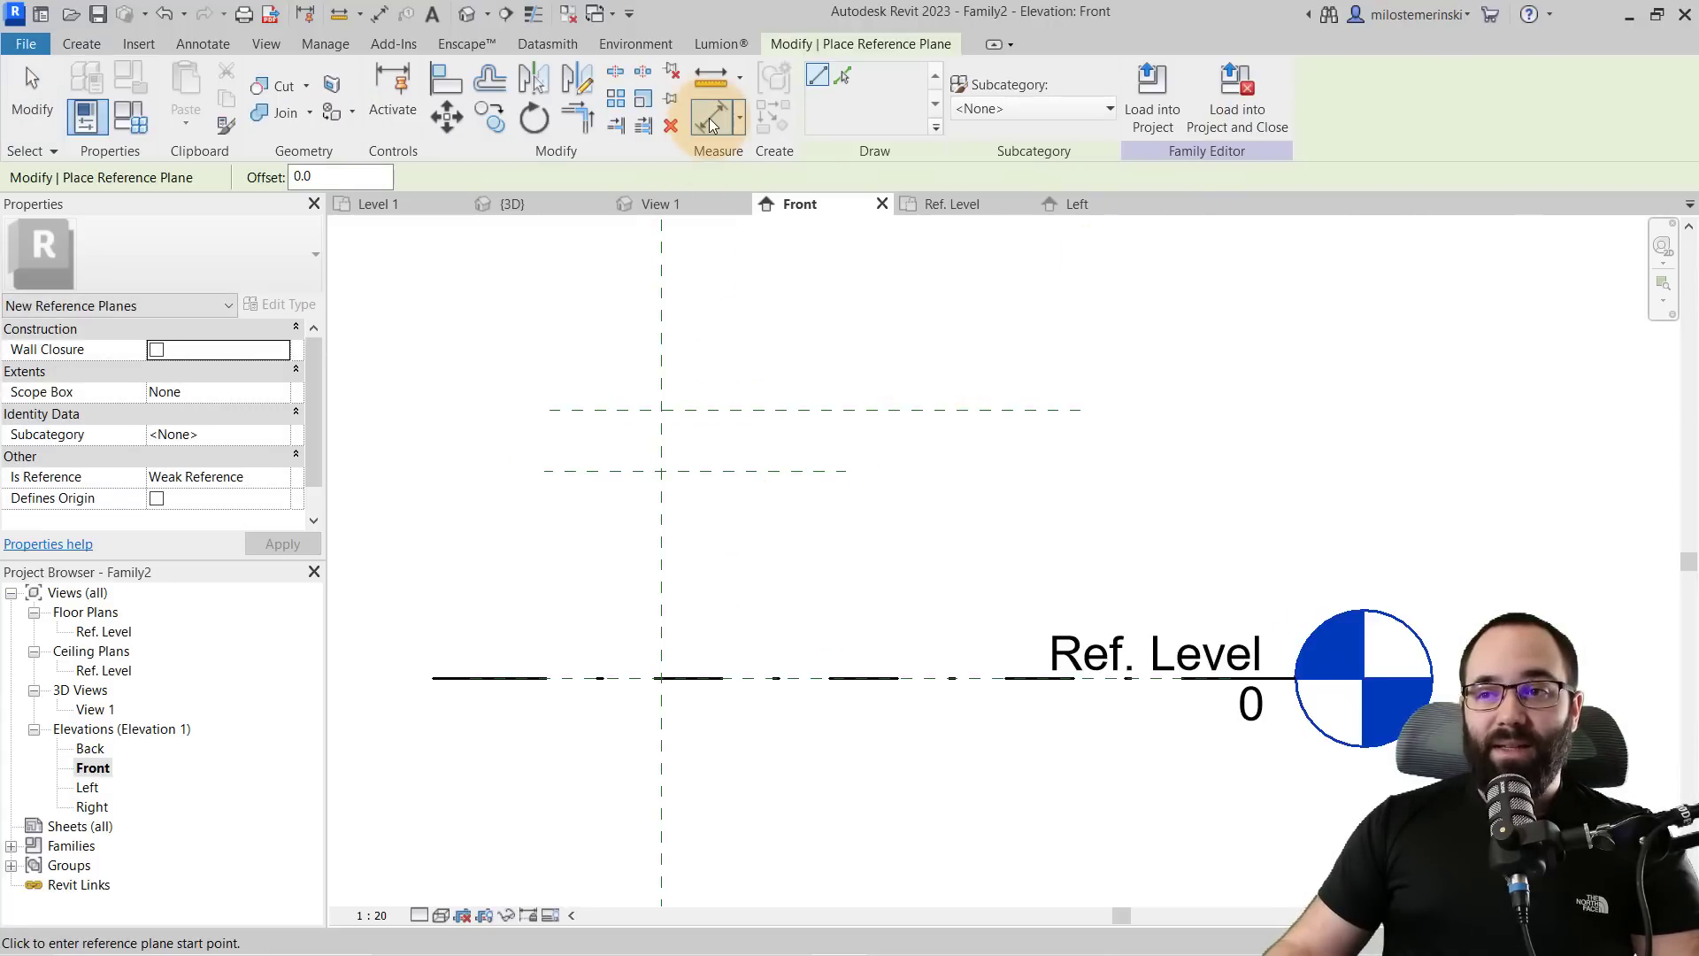
{"action": "left_click", "coordinate": [796, 416]}
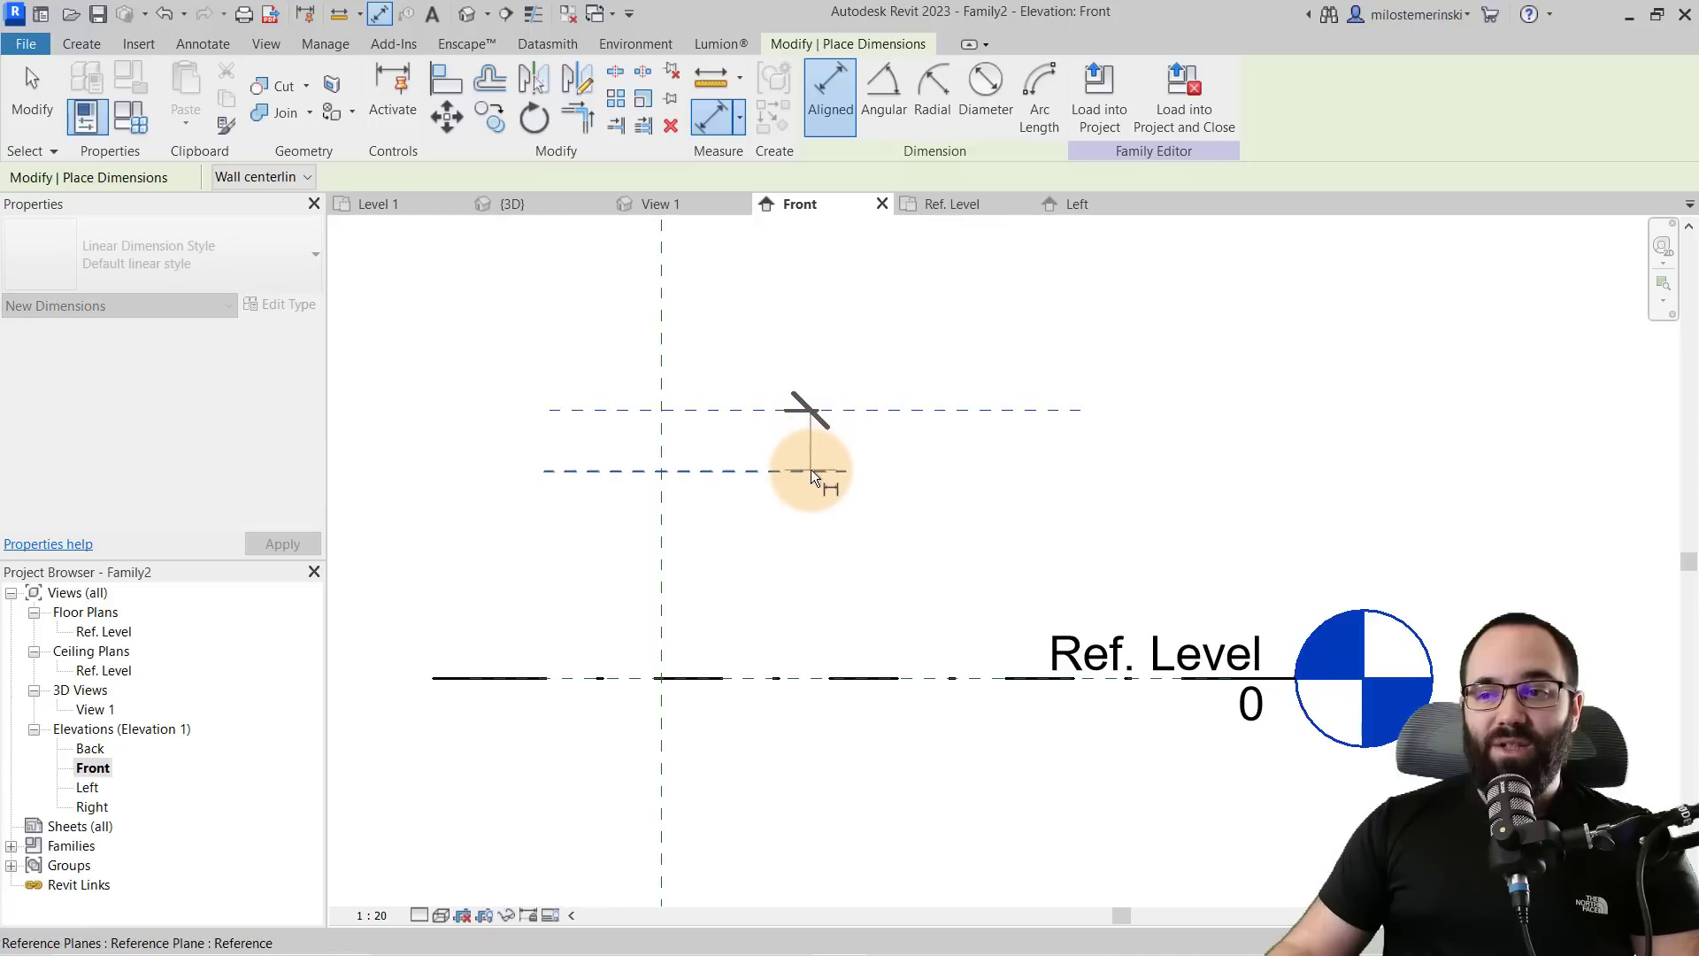
{"action": "left_click", "coordinate": [811, 469]}
{"action": "left_click", "coordinate": [987, 518]}
{"action": "key", "text": "Escape"}
{"action": "key", "text": "Escape"}
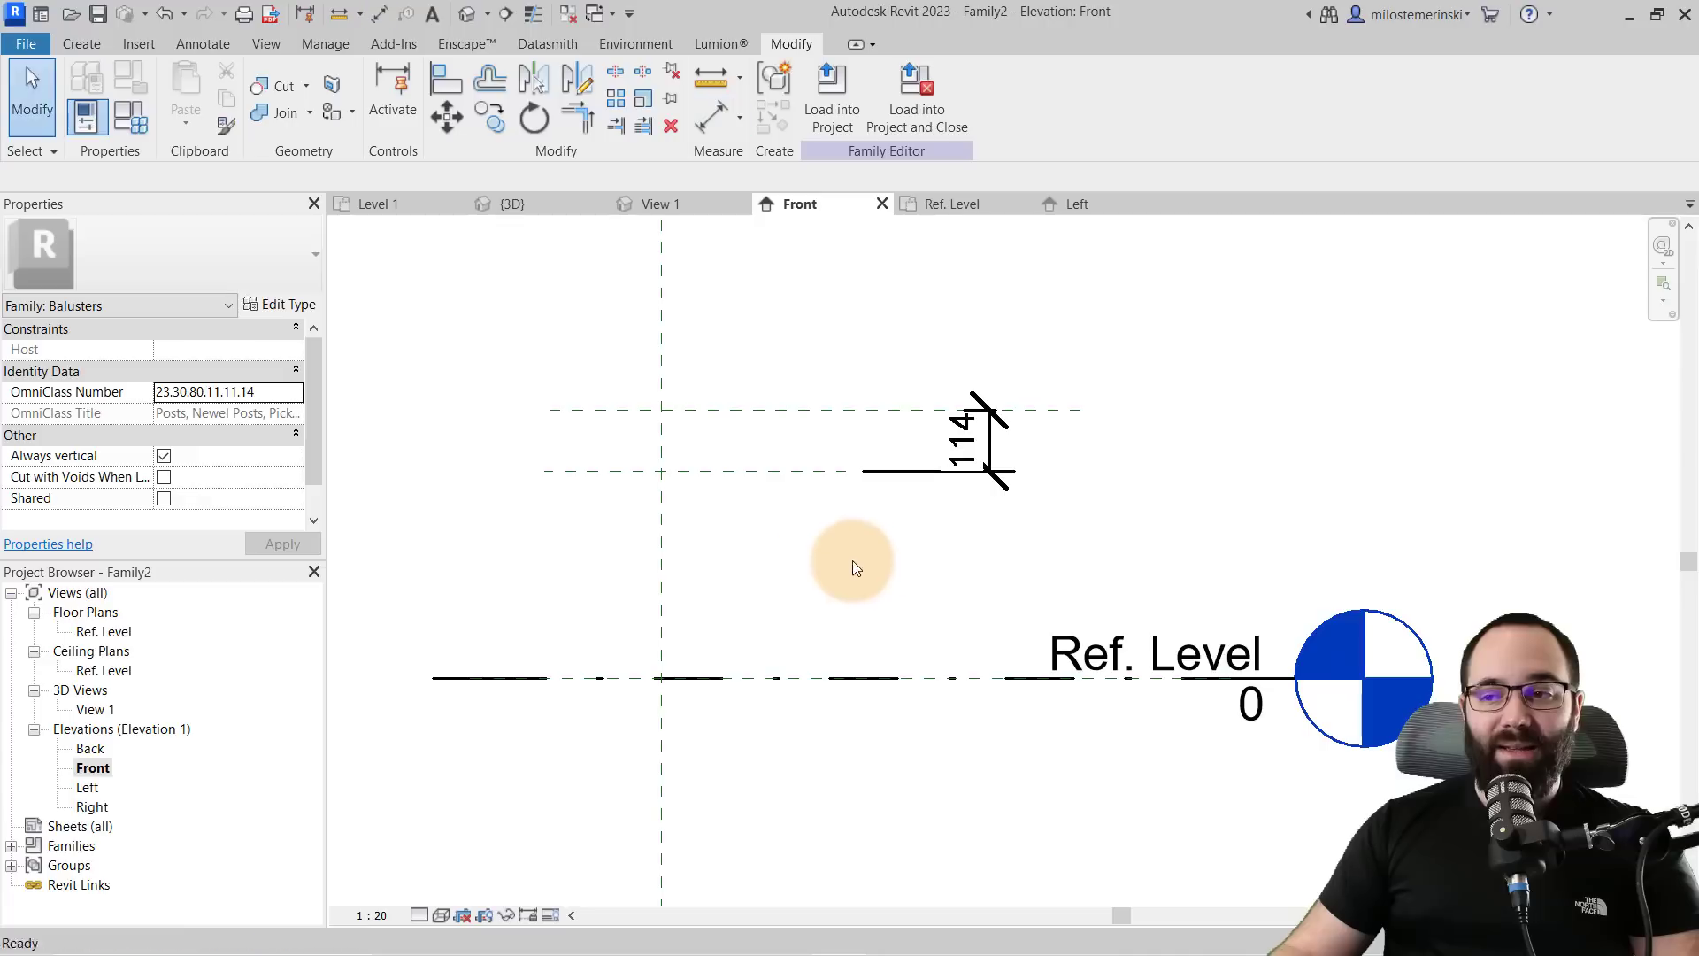
- Set the distance between the two upper horizontal reference planes to 100 mm and lock that dimension
{"action": "left_click", "coordinate": [681, 475]}
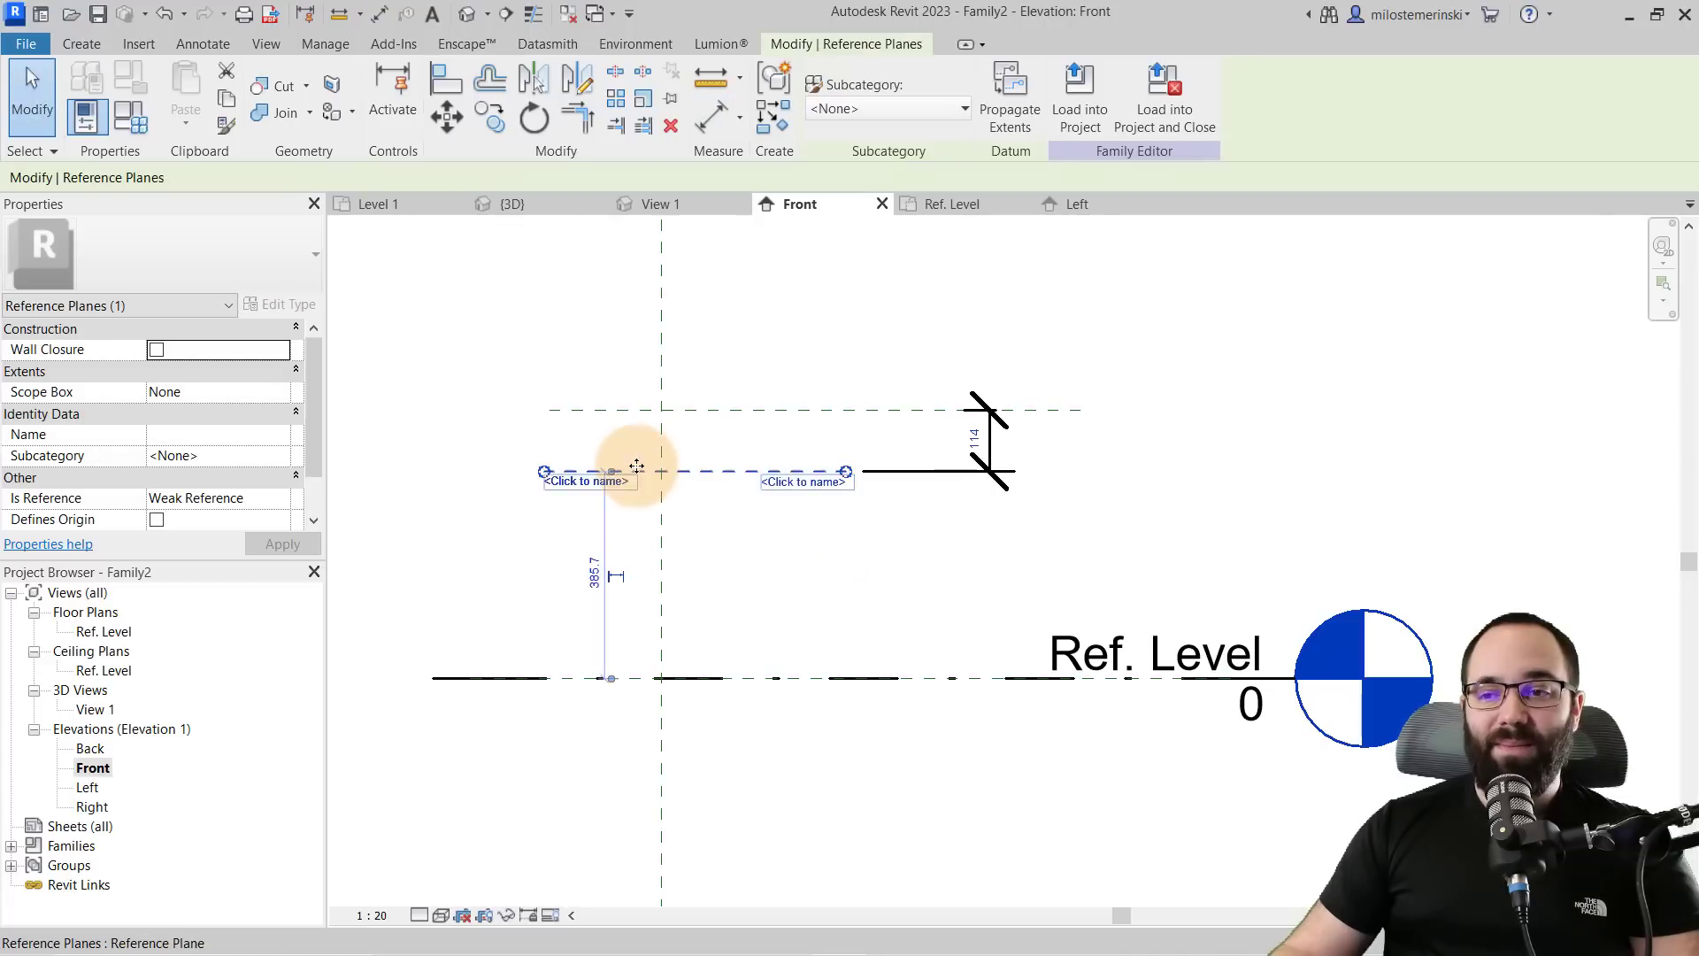
{"action": "left_click", "coordinate": [981, 444]}
{"action": "type", "text": "100"}
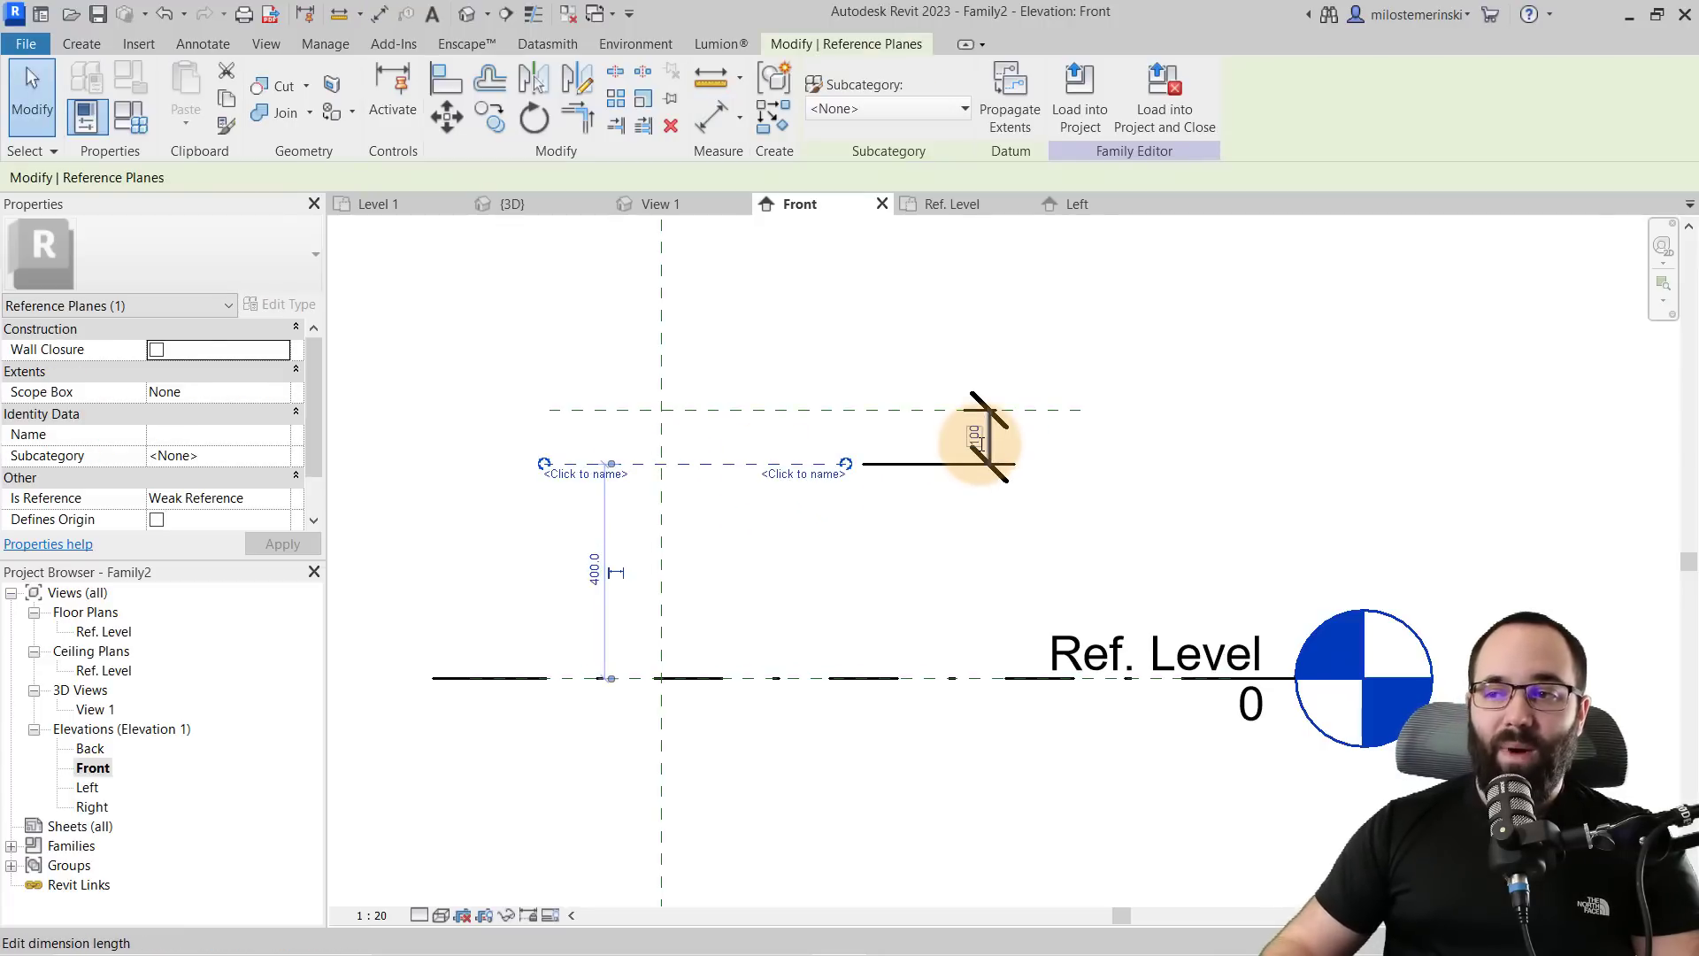
{"action": "key", "text": "Return"}
{"action": "left_click", "coordinate": [977, 467]}
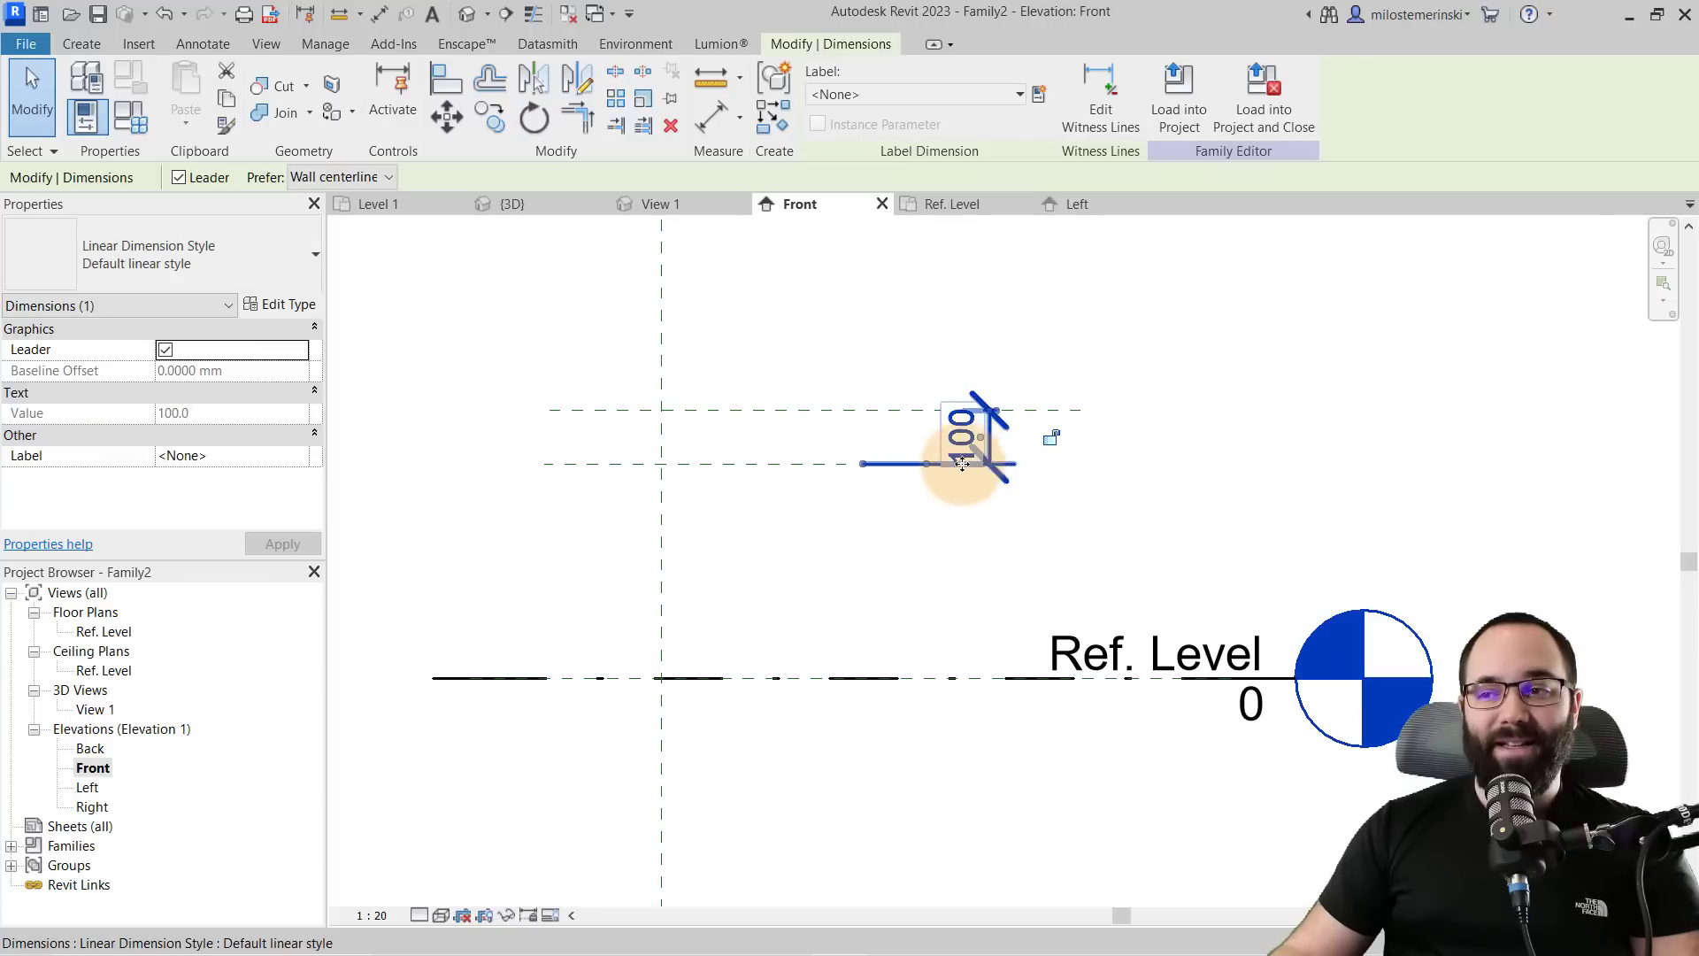
{"action": "left_click", "coordinate": [1048, 443]}
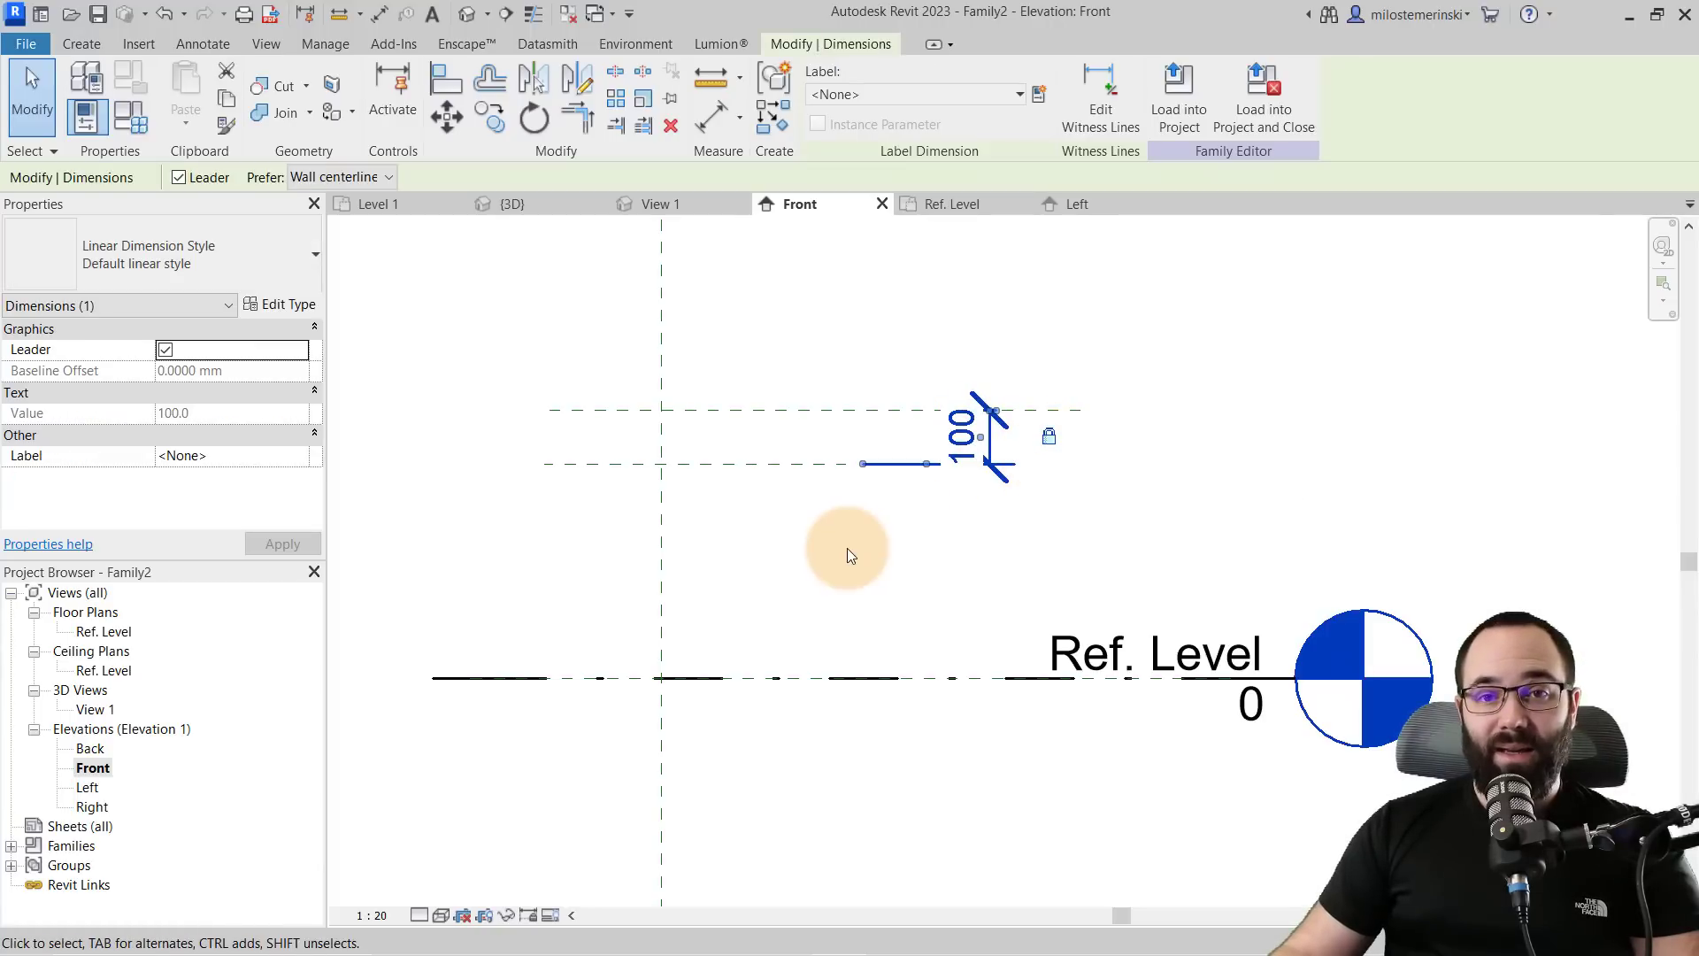
{"action": "left_click", "coordinate": [847, 548]}
- Start an extrusion with Reference Plane : Center (Front/Back) as its named work plane
{"action": "scroll", "coordinate": [717, 581], "scroll_direction": "up", "scroll_amount": 1}
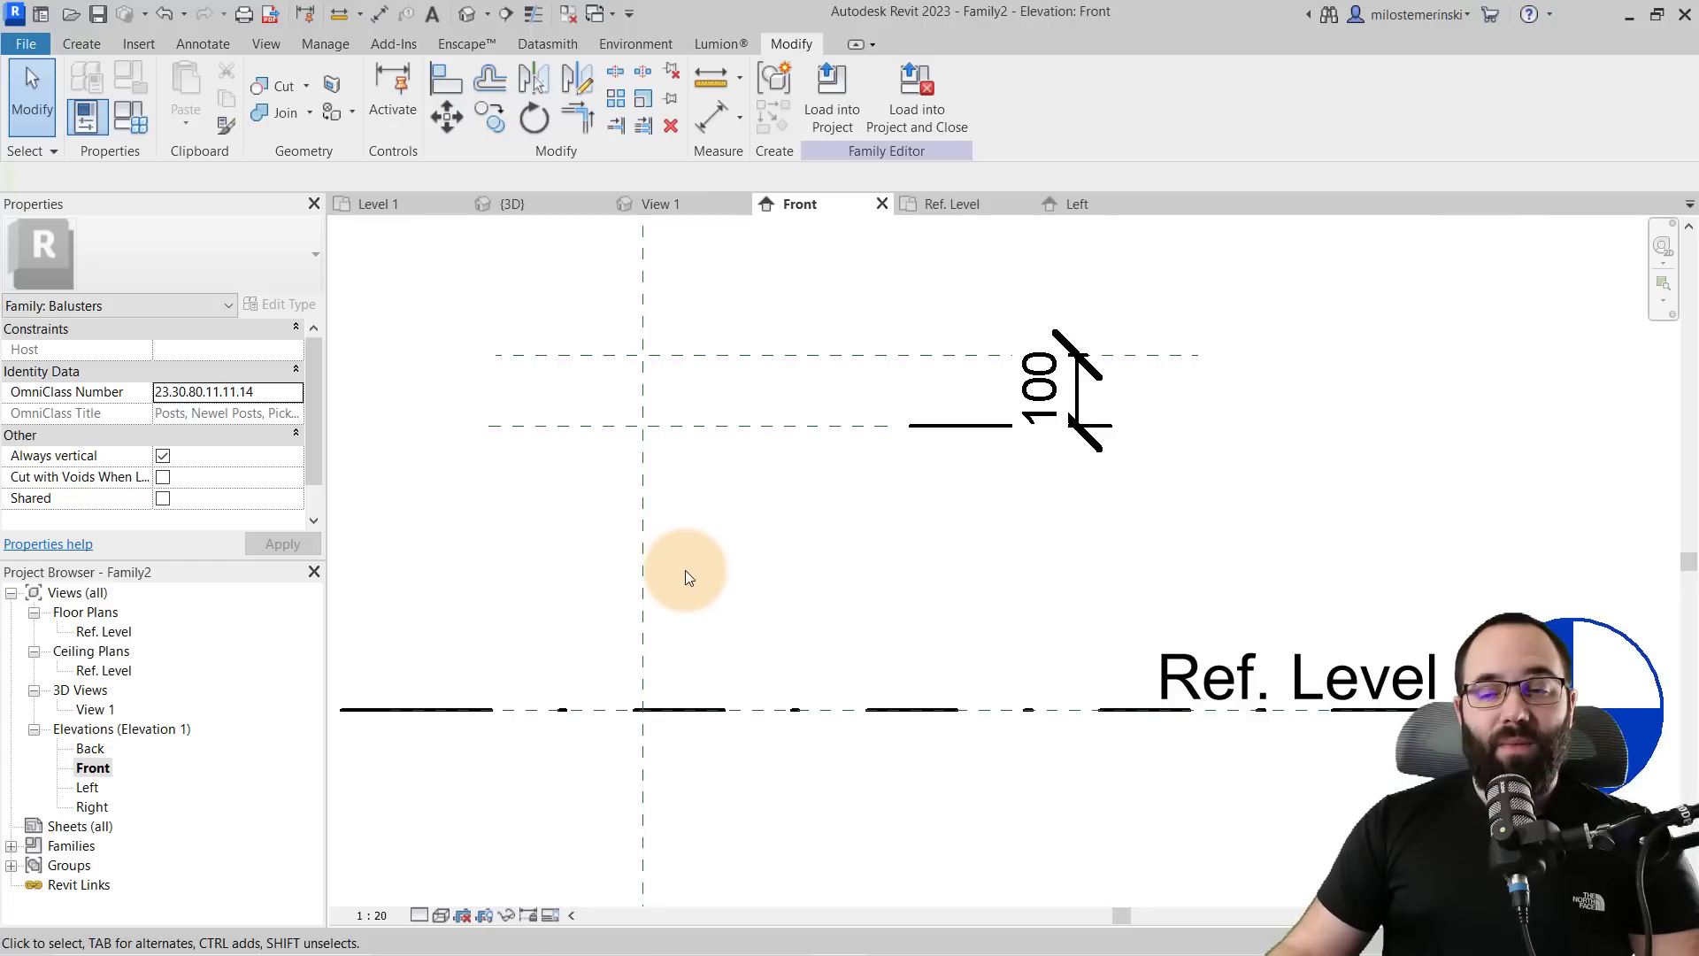
{"action": "scroll", "coordinate": [609, 517], "scroll_direction": "up", "scroll_amount": 1}
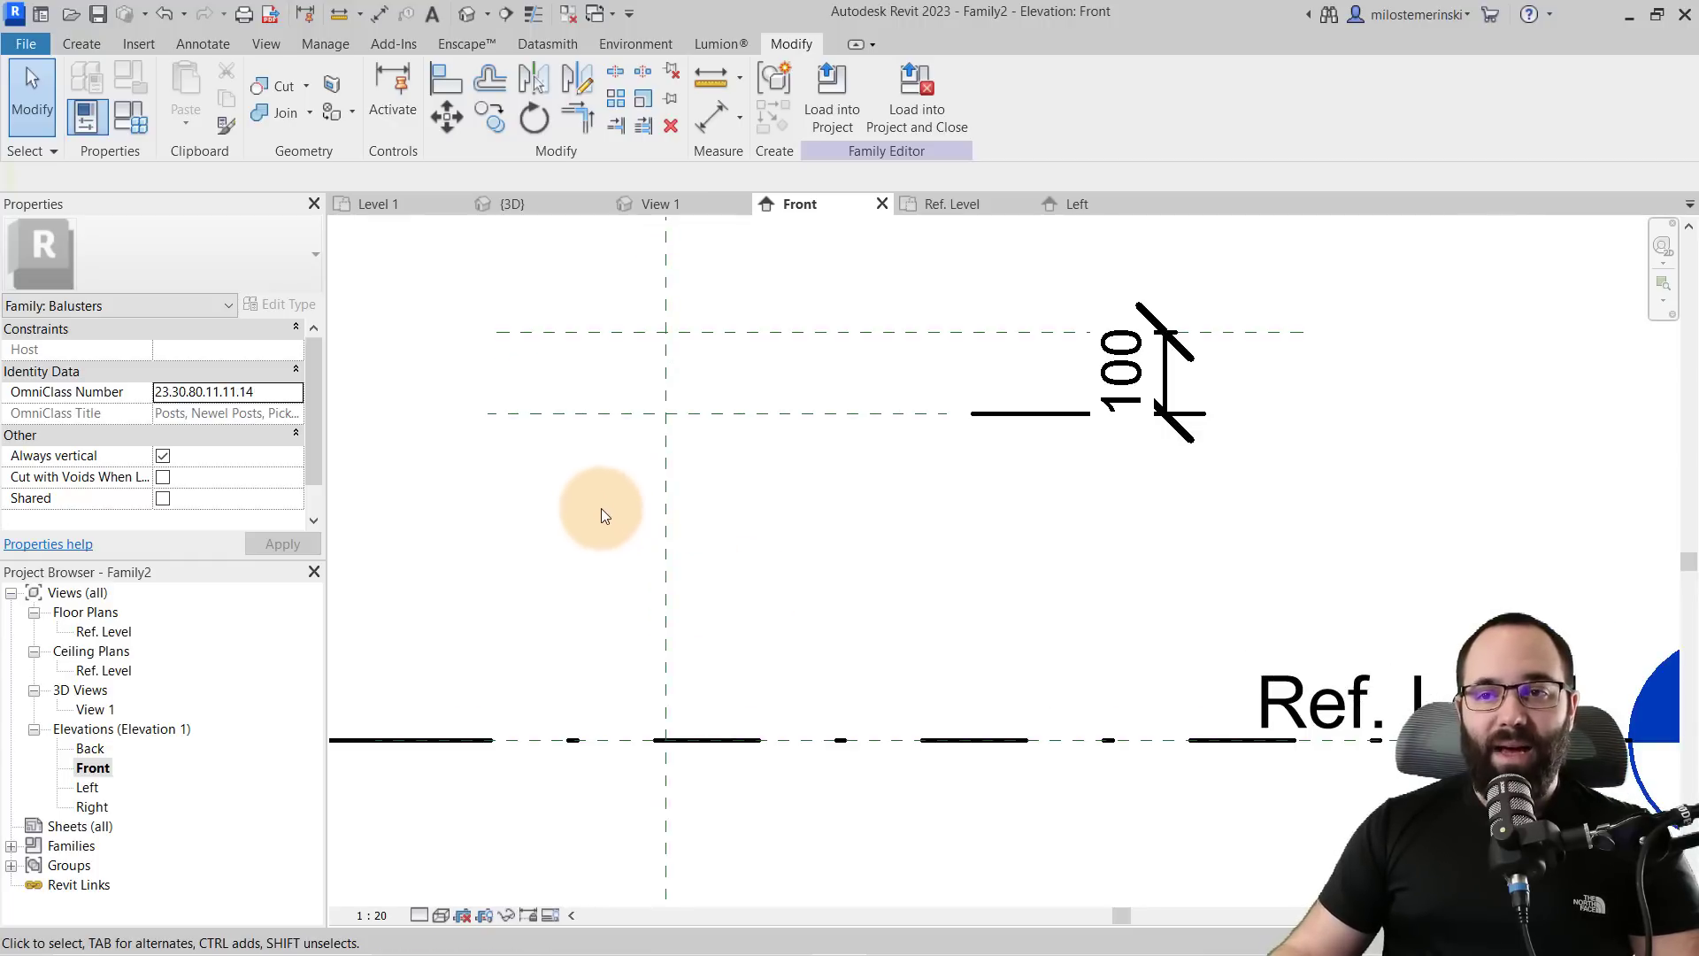
{"action": "left_click", "coordinate": [80, 44]}
{"action": "left_click", "coordinate": [200, 124]}
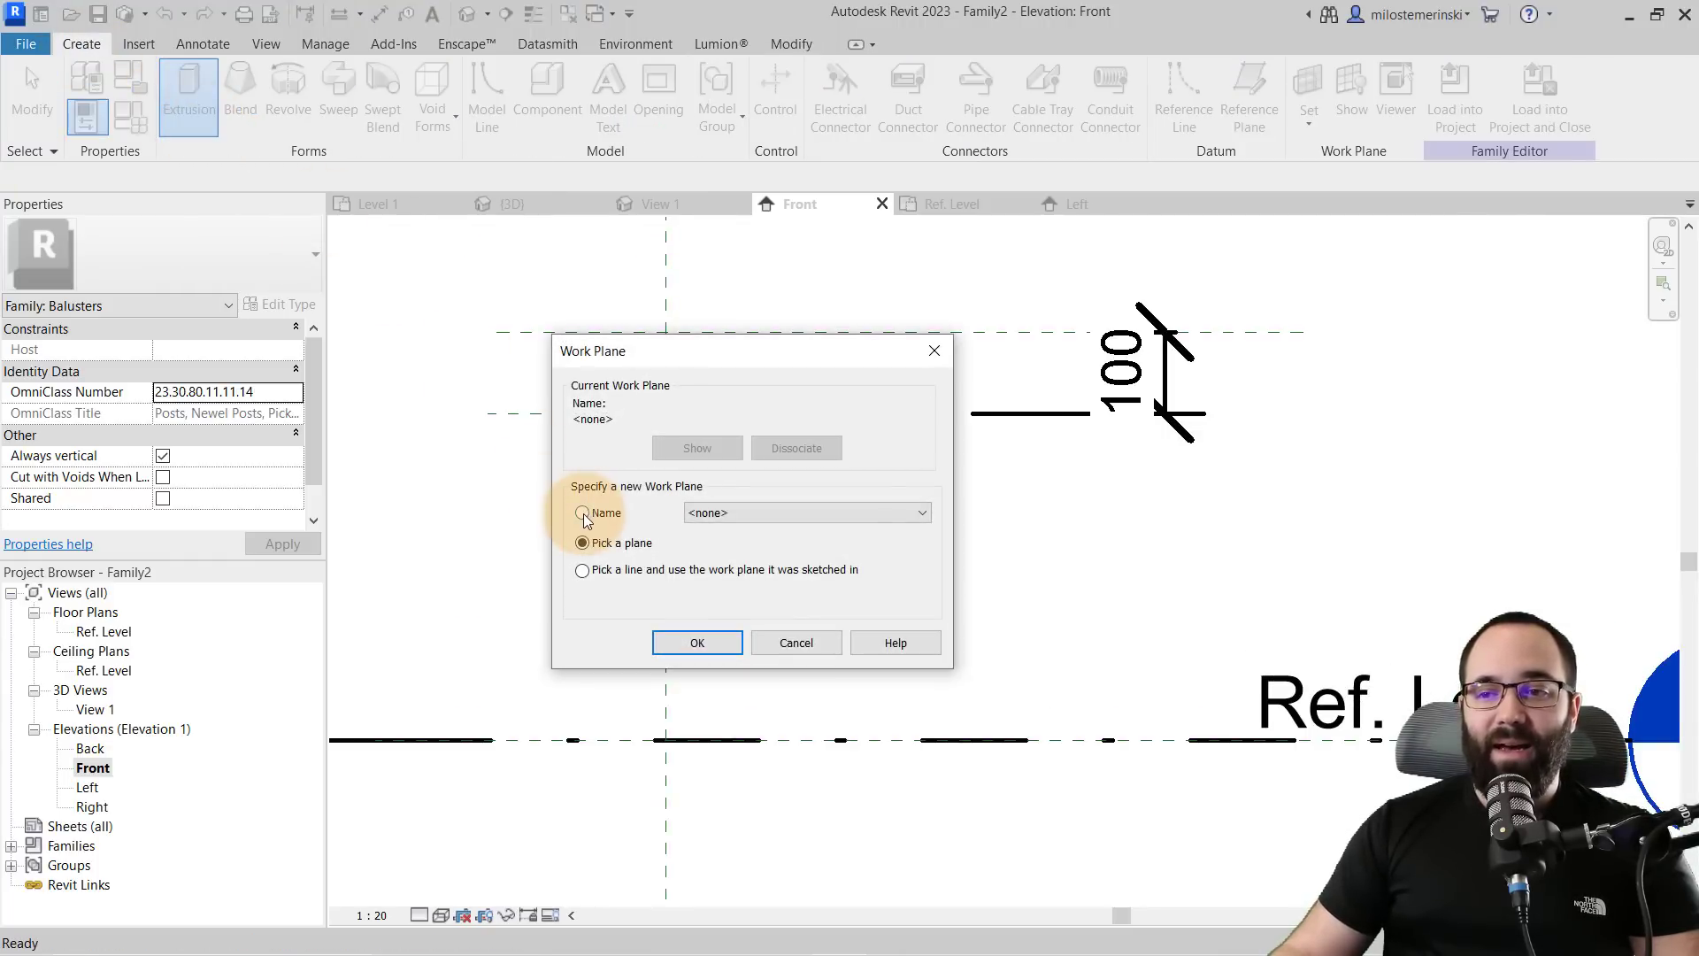
{"action": "left_click", "coordinate": [582, 514]}
{"action": "left_click", "coordinate": [708, 513]}
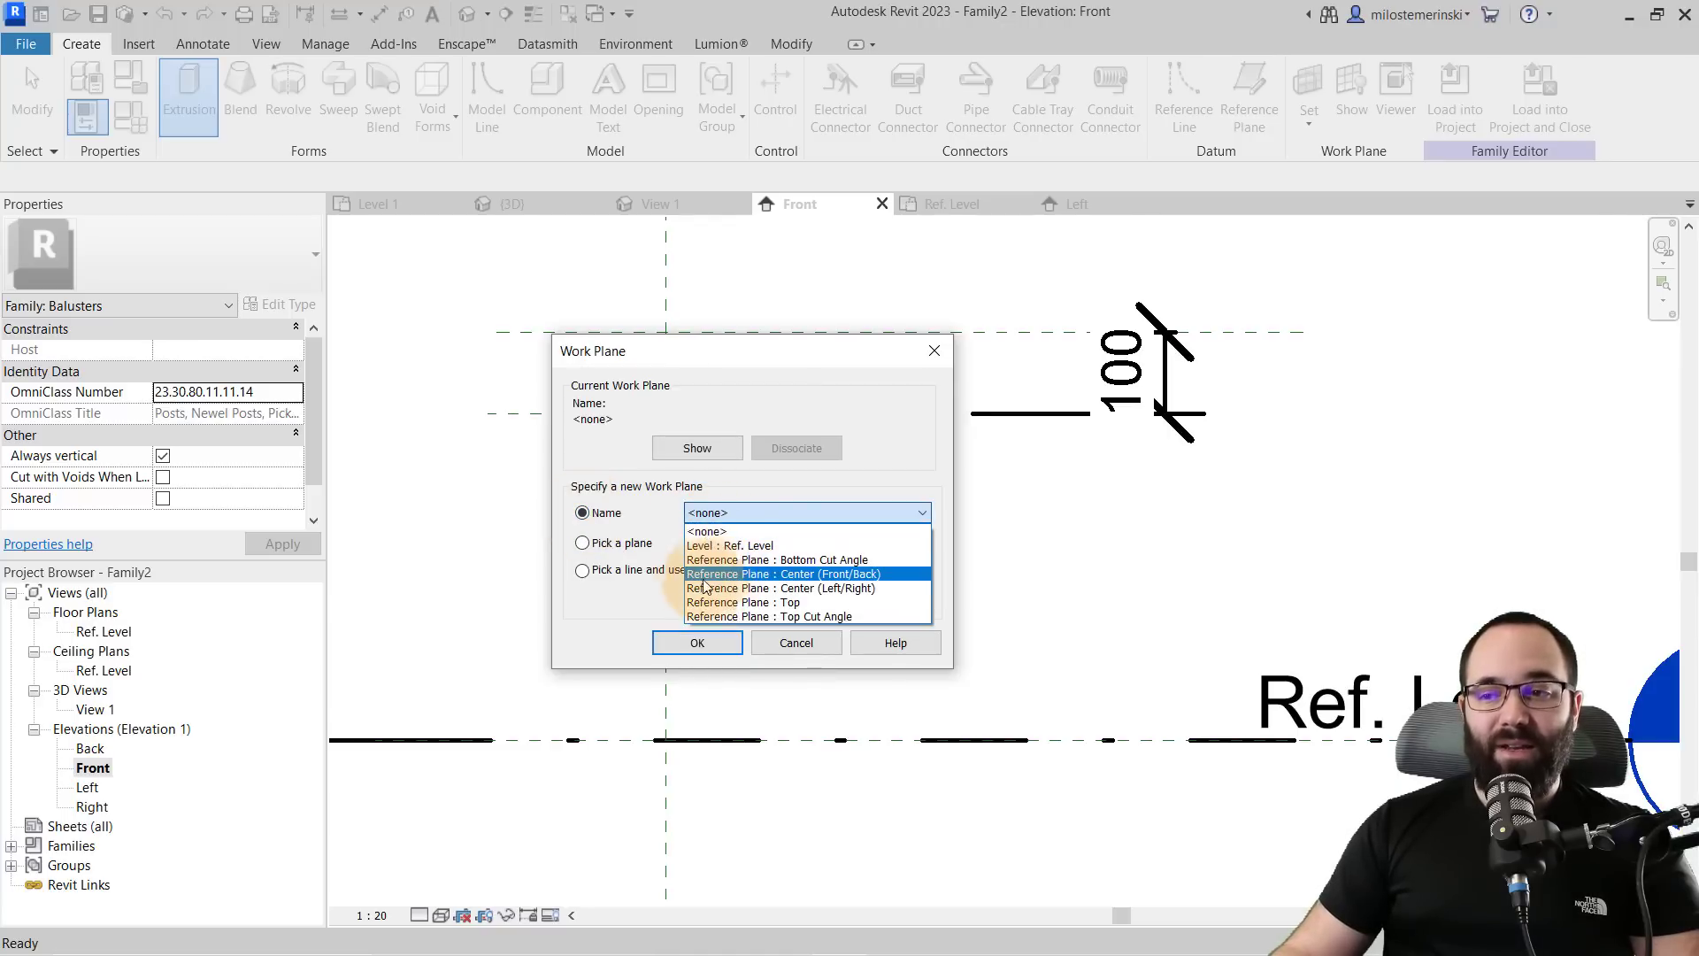
{"action": "left_click", "coordinate": [765, 575]}
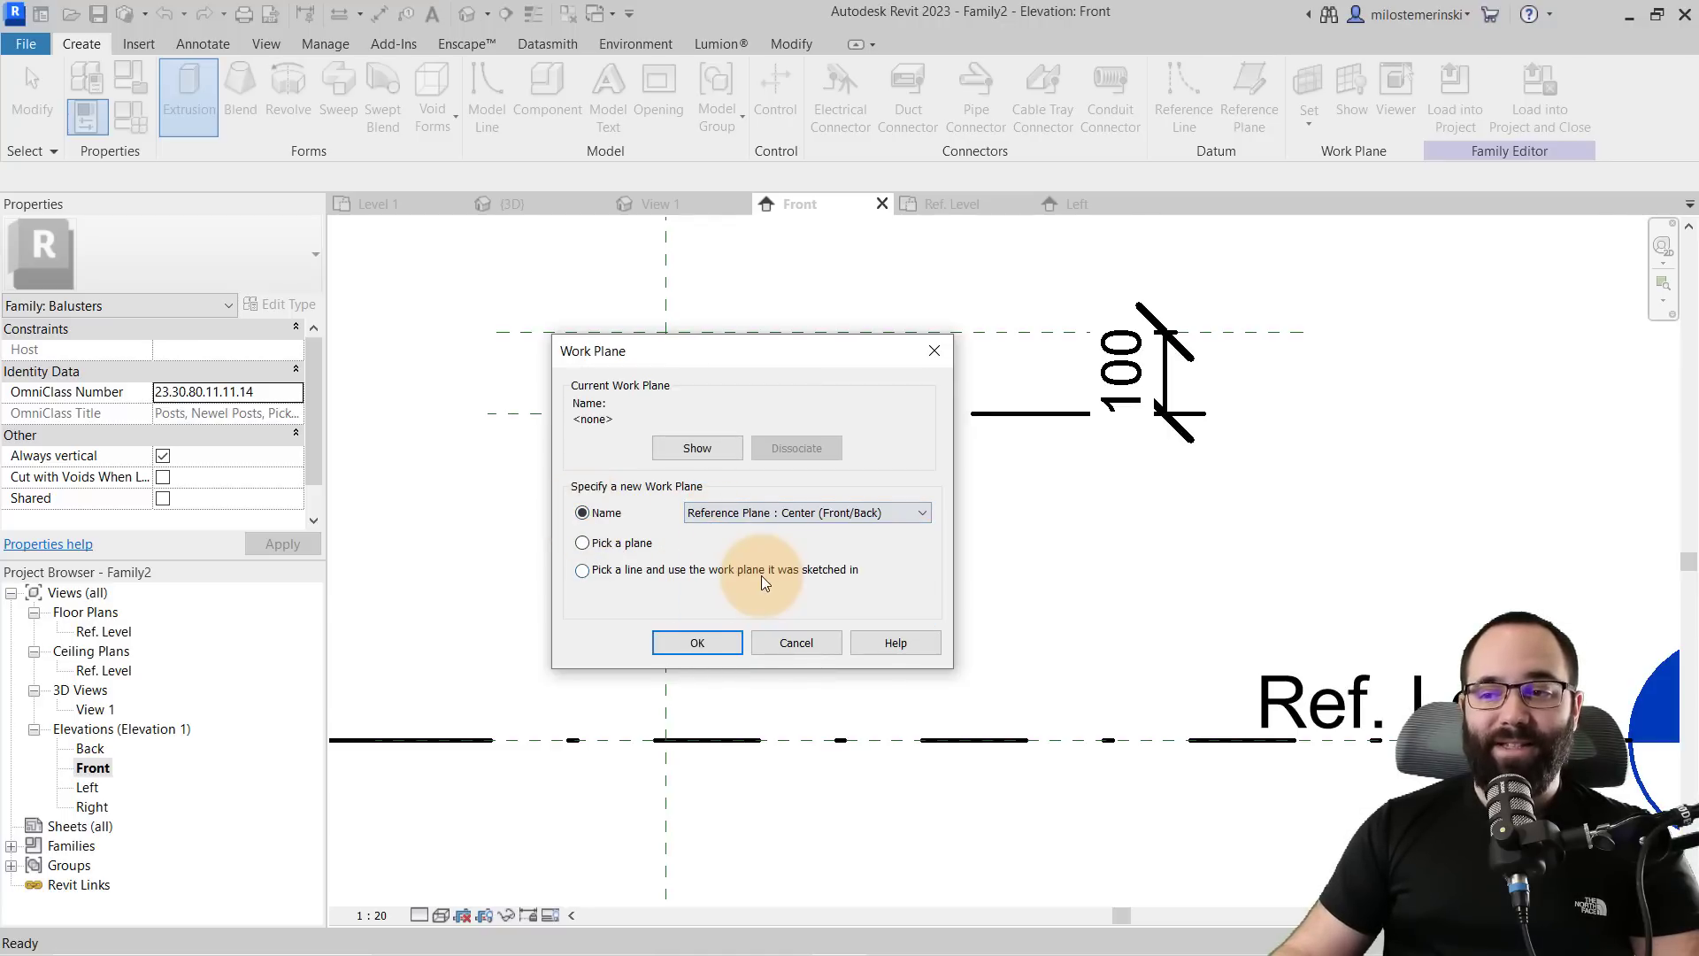
{"action": "left_click", "coordinate": [697, 640]}
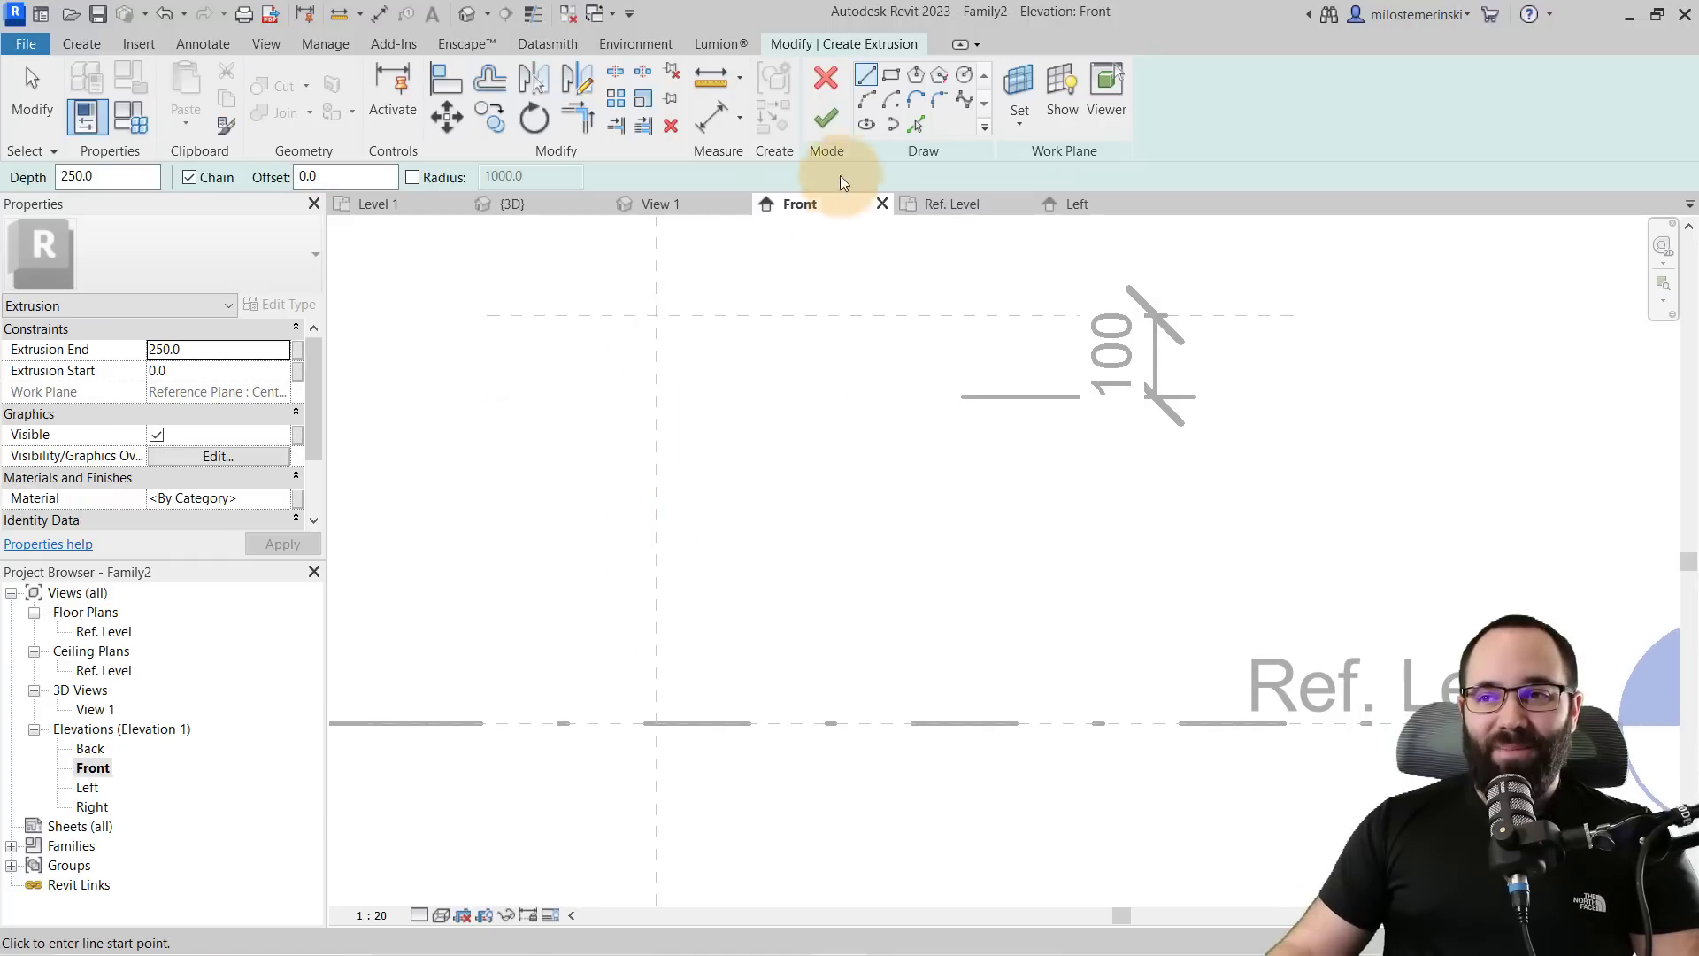
- Sketch a rectangle about 53 mm wide around the centre plane, from the lower of the two upper reference planes to Ref. Level, and display thin lines
{"action": "left_click", "coordinate": [891, 74]}
{"action": "left_click", "coordinate": [634, 396]}
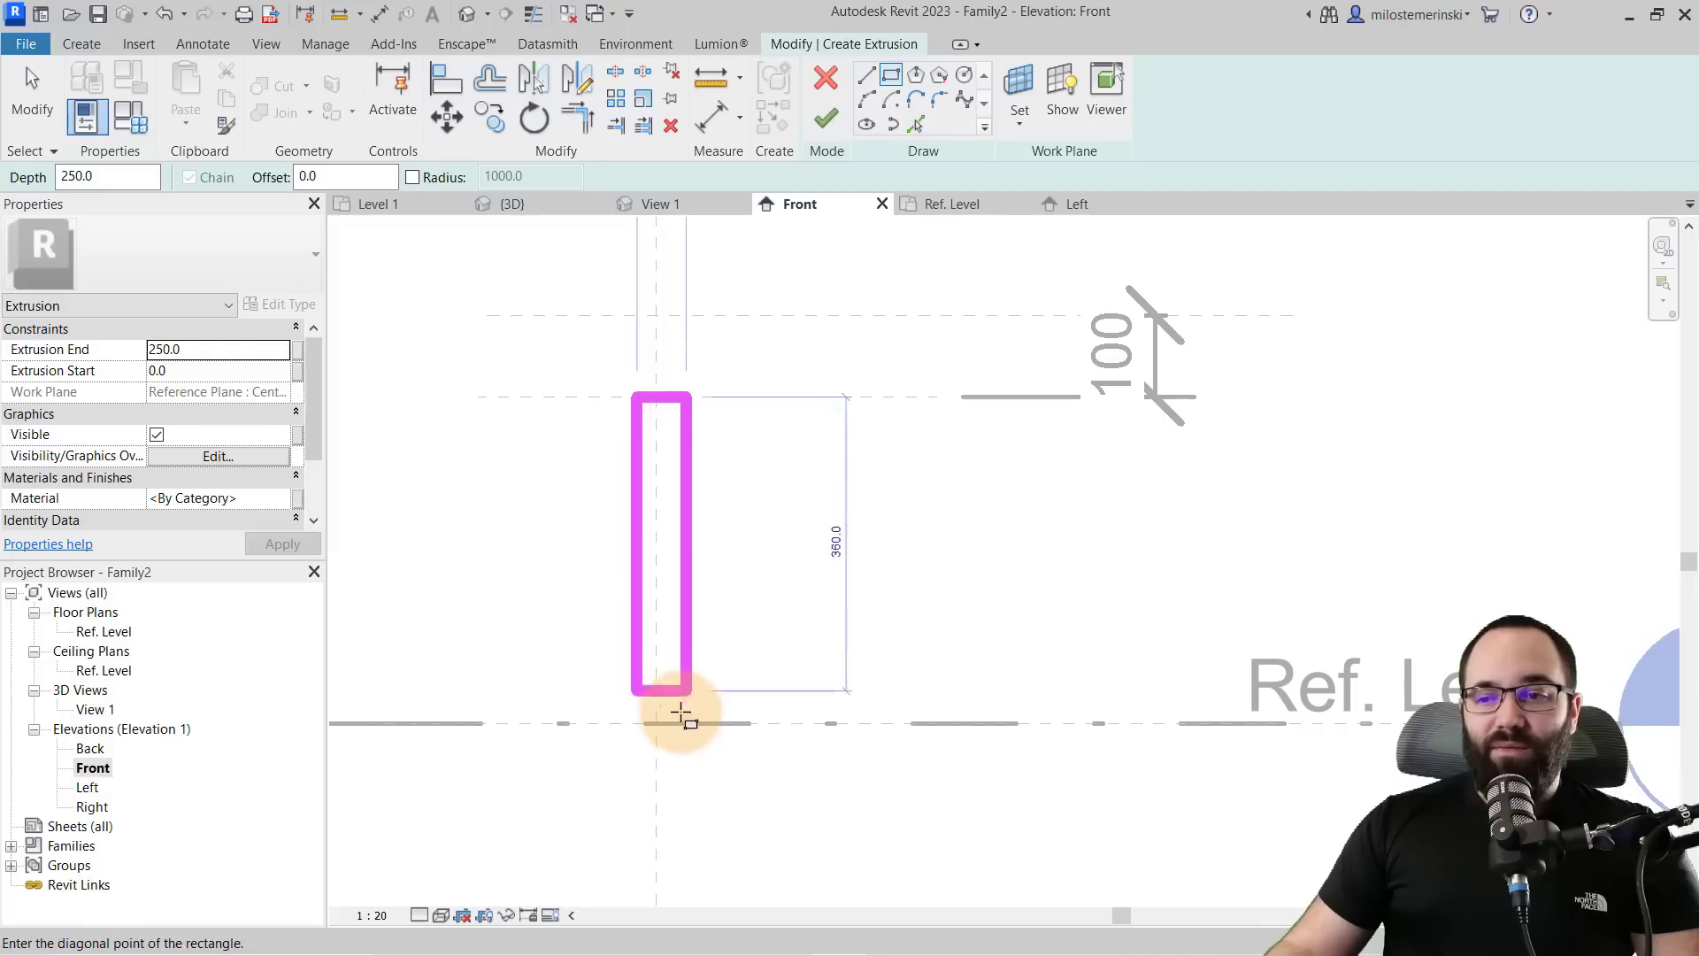
{"action": "left_click", "coordinate": [683, 723]}
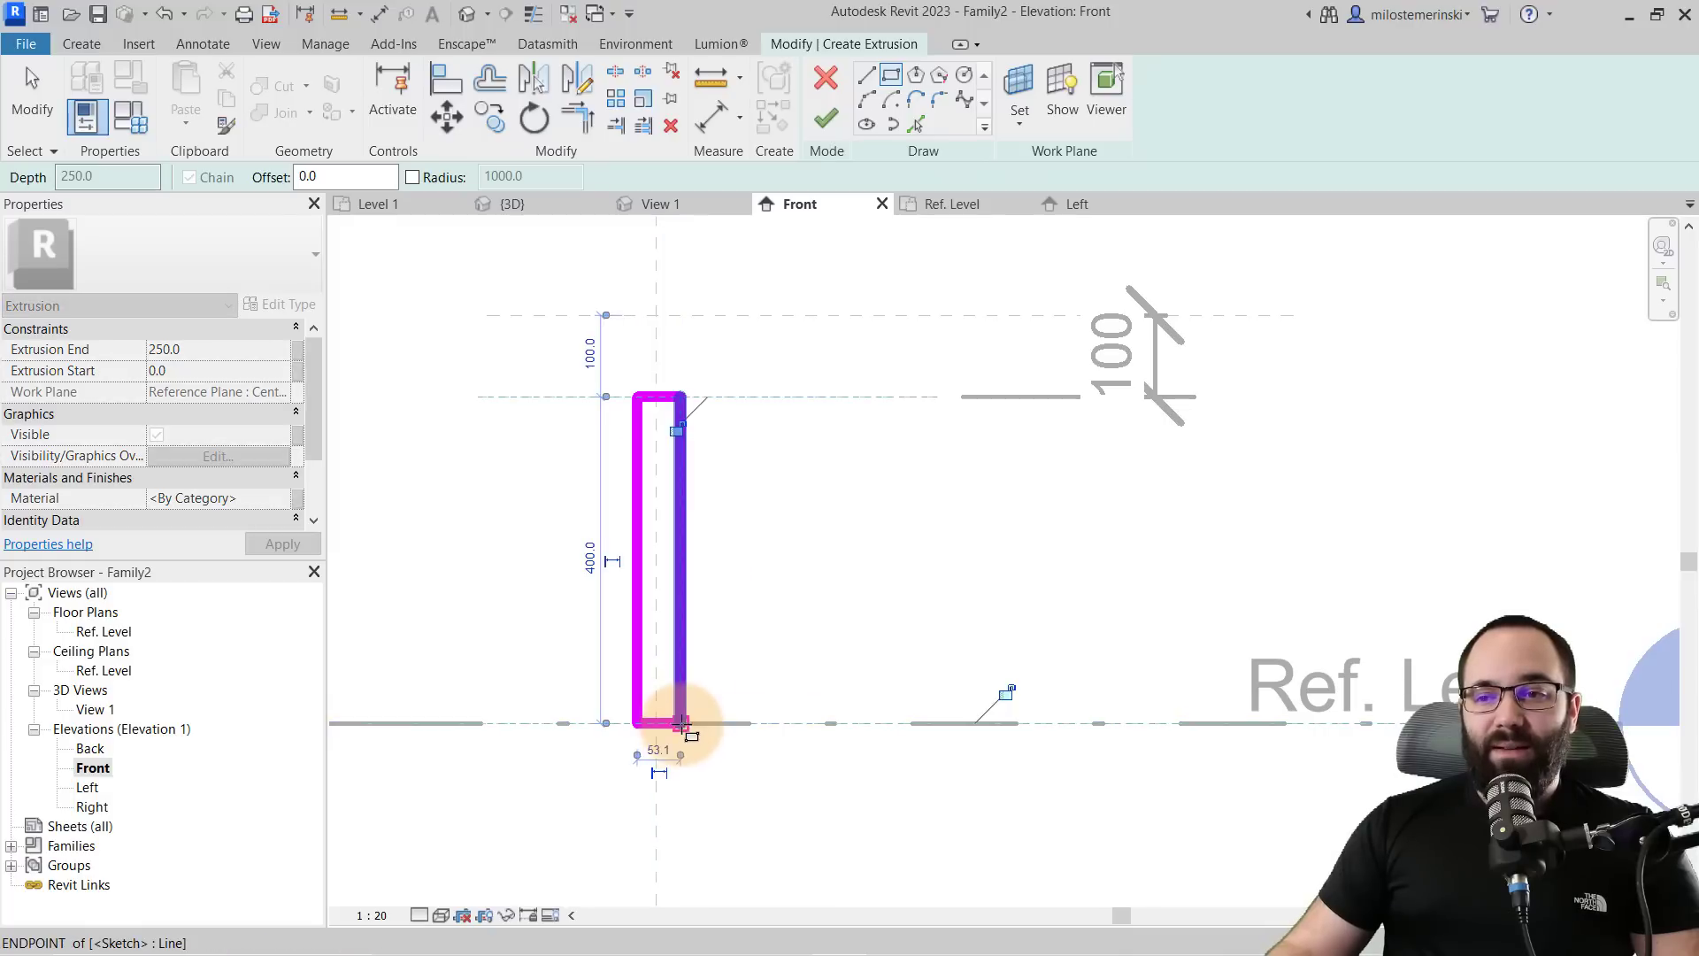
{"action": "left_click", "coordinate": [534, 14]}
{"action": "key", "text": "Escape"}
{"action": "key", "text": "Escape"}
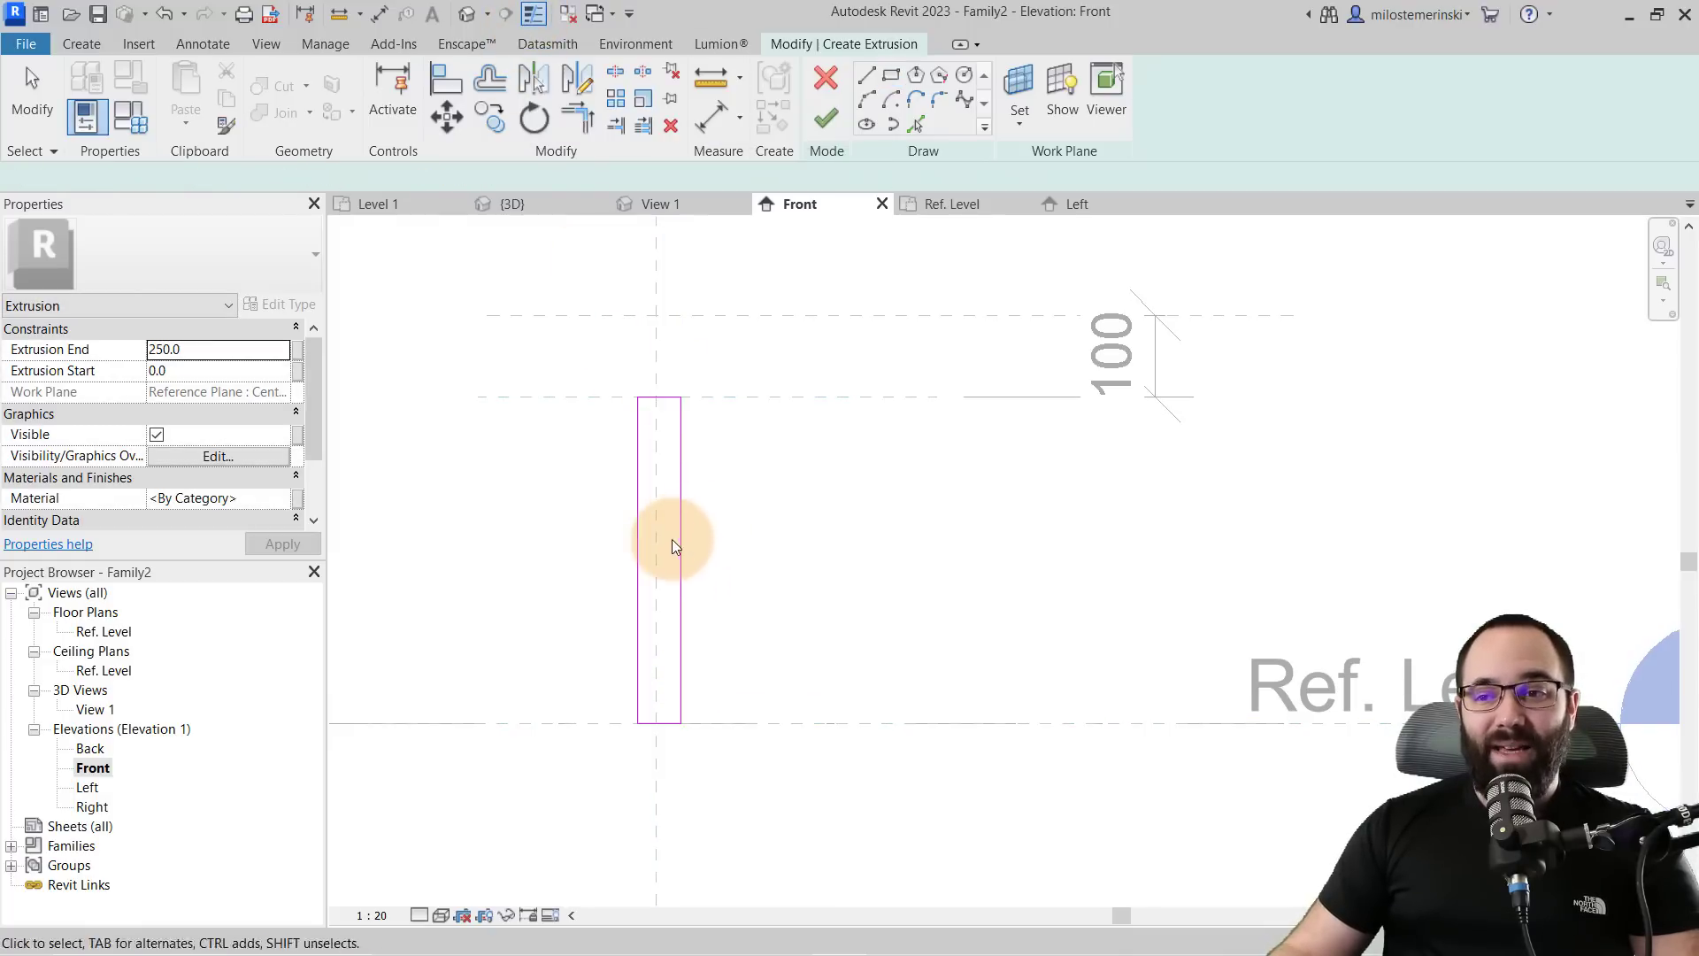
- Set the extrusion end of the baluster profile to -20 mm
{"action": "scroll", "coordinate": [699, 540], "scroll_direction": "up", "scroll_amount": 2}
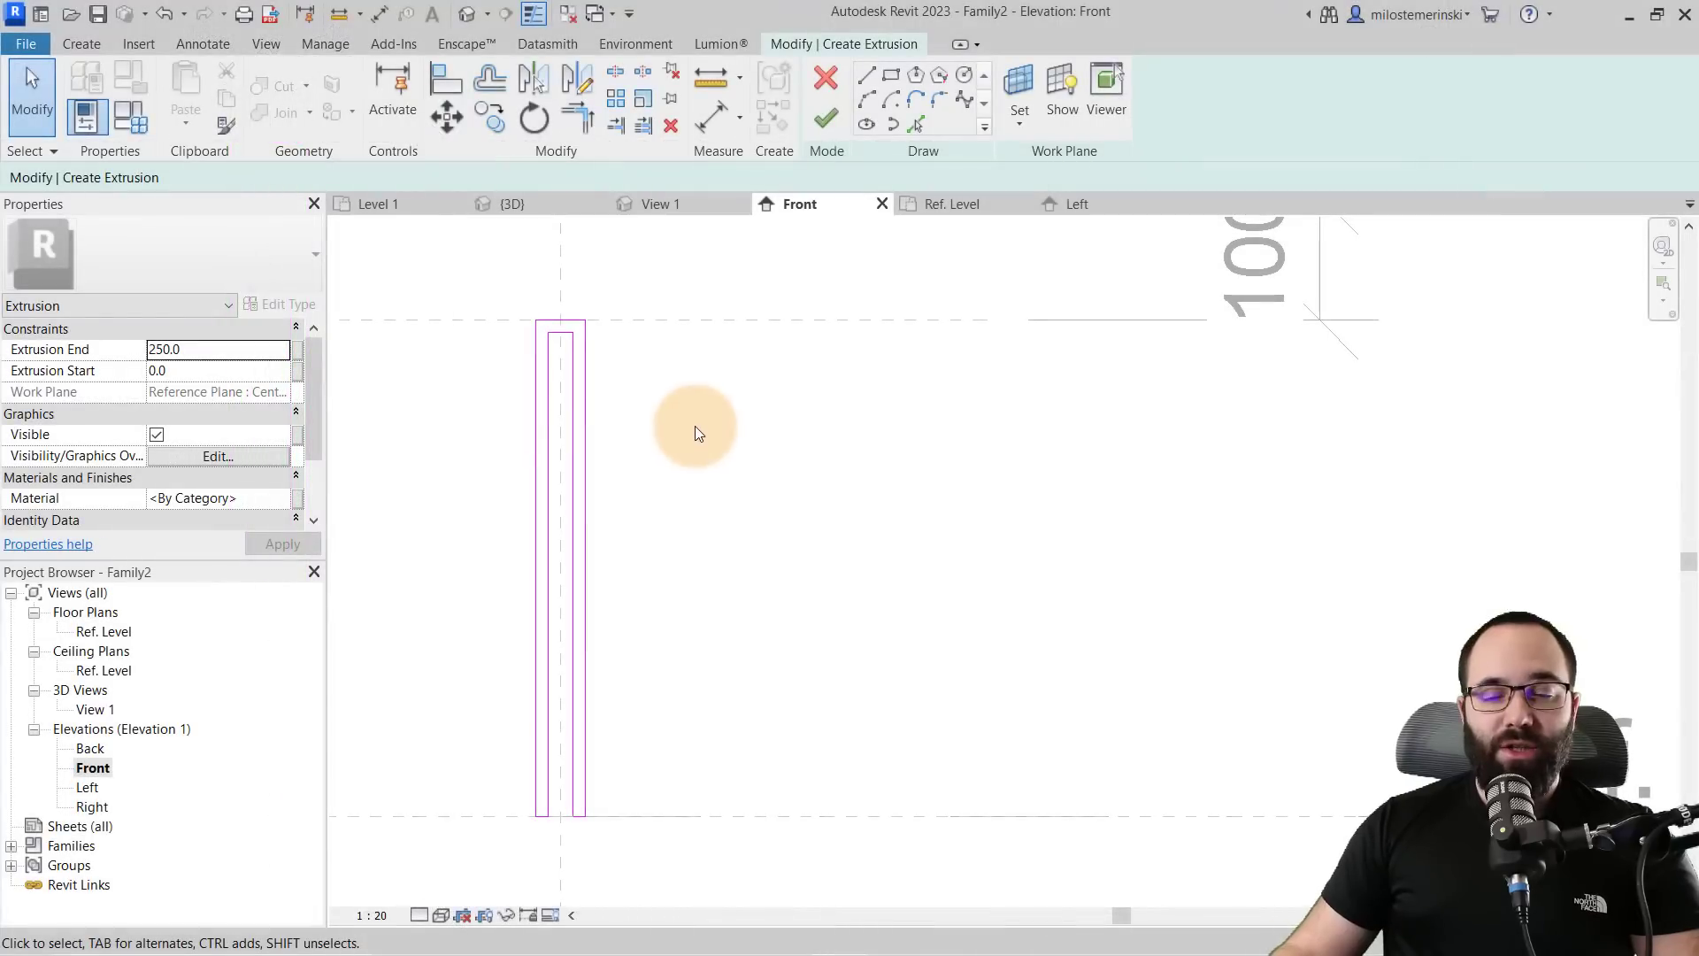
{"action": "left_click", "coordinate": [230, 353]}
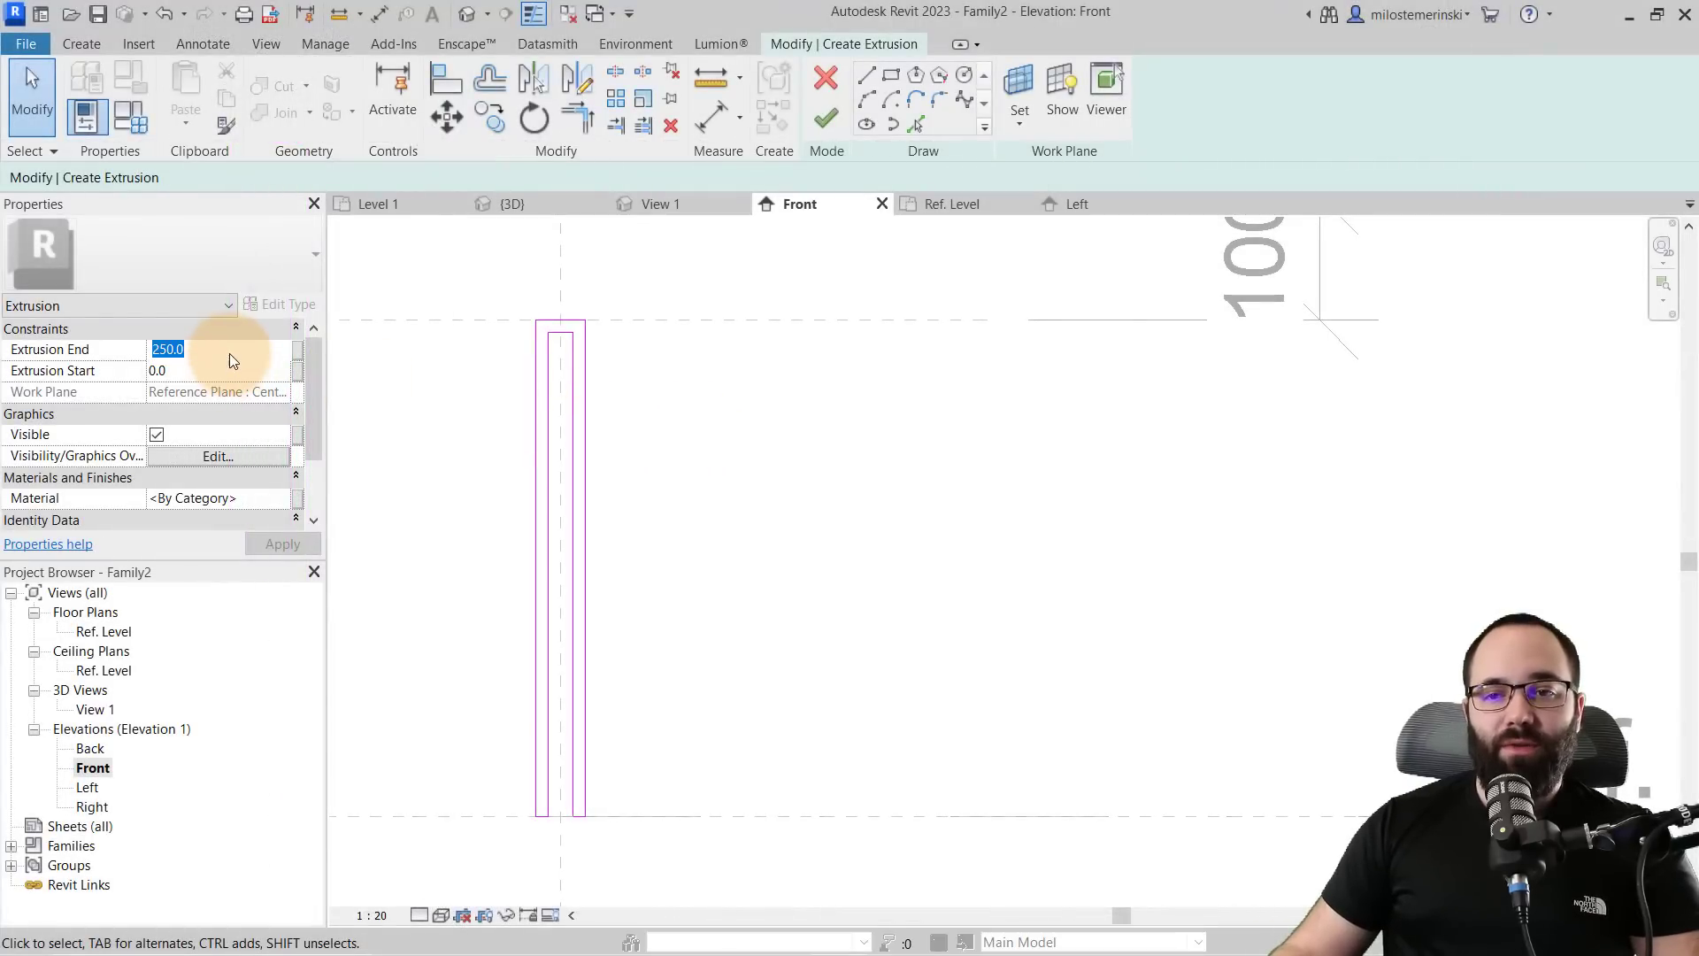
{"action": "type", "text": "-20"}
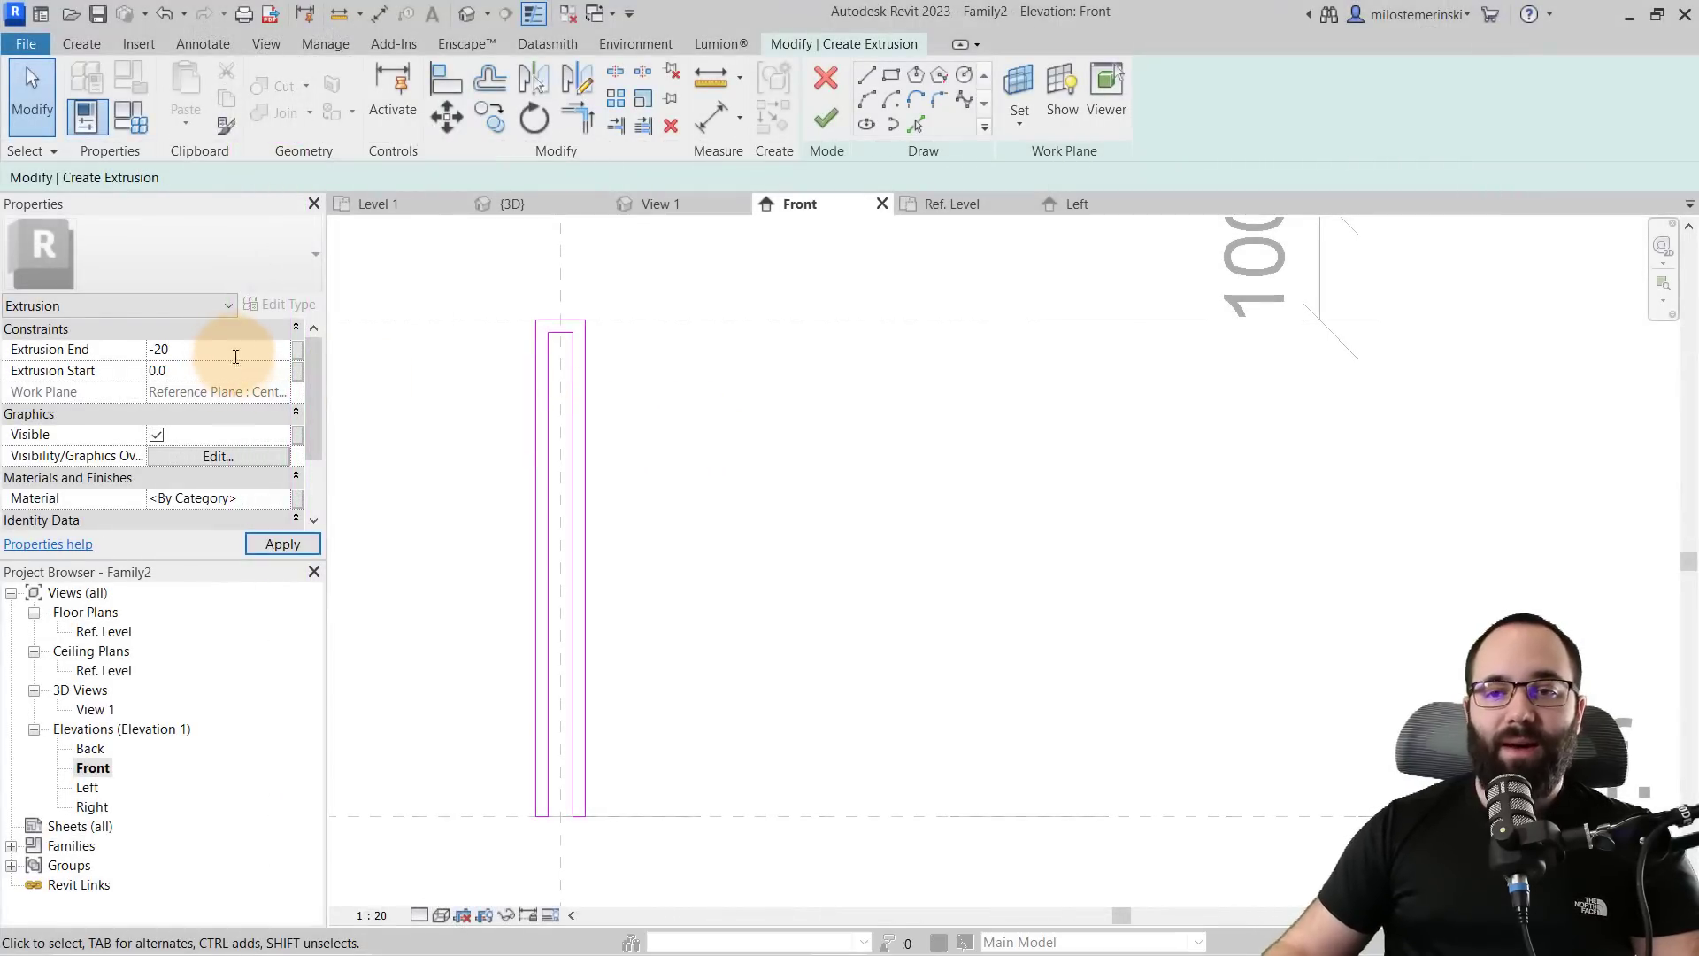
- Set the extrusion start of the baluster profile to 20 mm and finish the extrusion
{"action": "left_click", "coordinate": [233, 374]}
{"action": "type", "text": "20"}
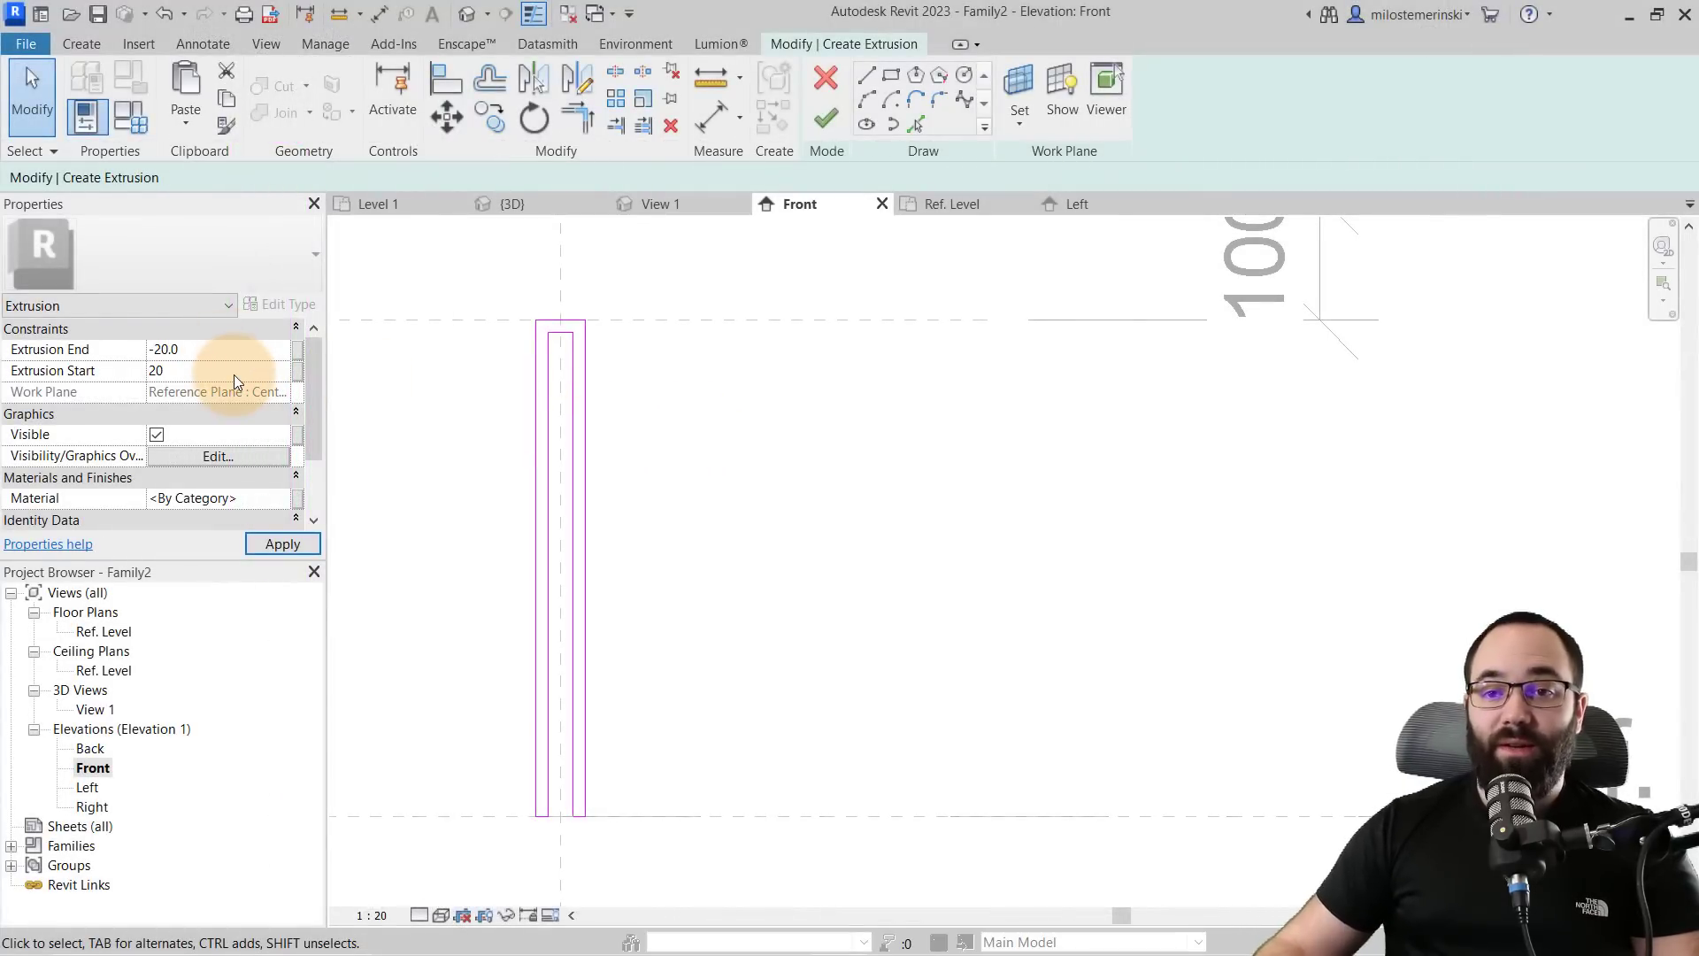
{"action": "left_click", "coordinate": [269, 545]}
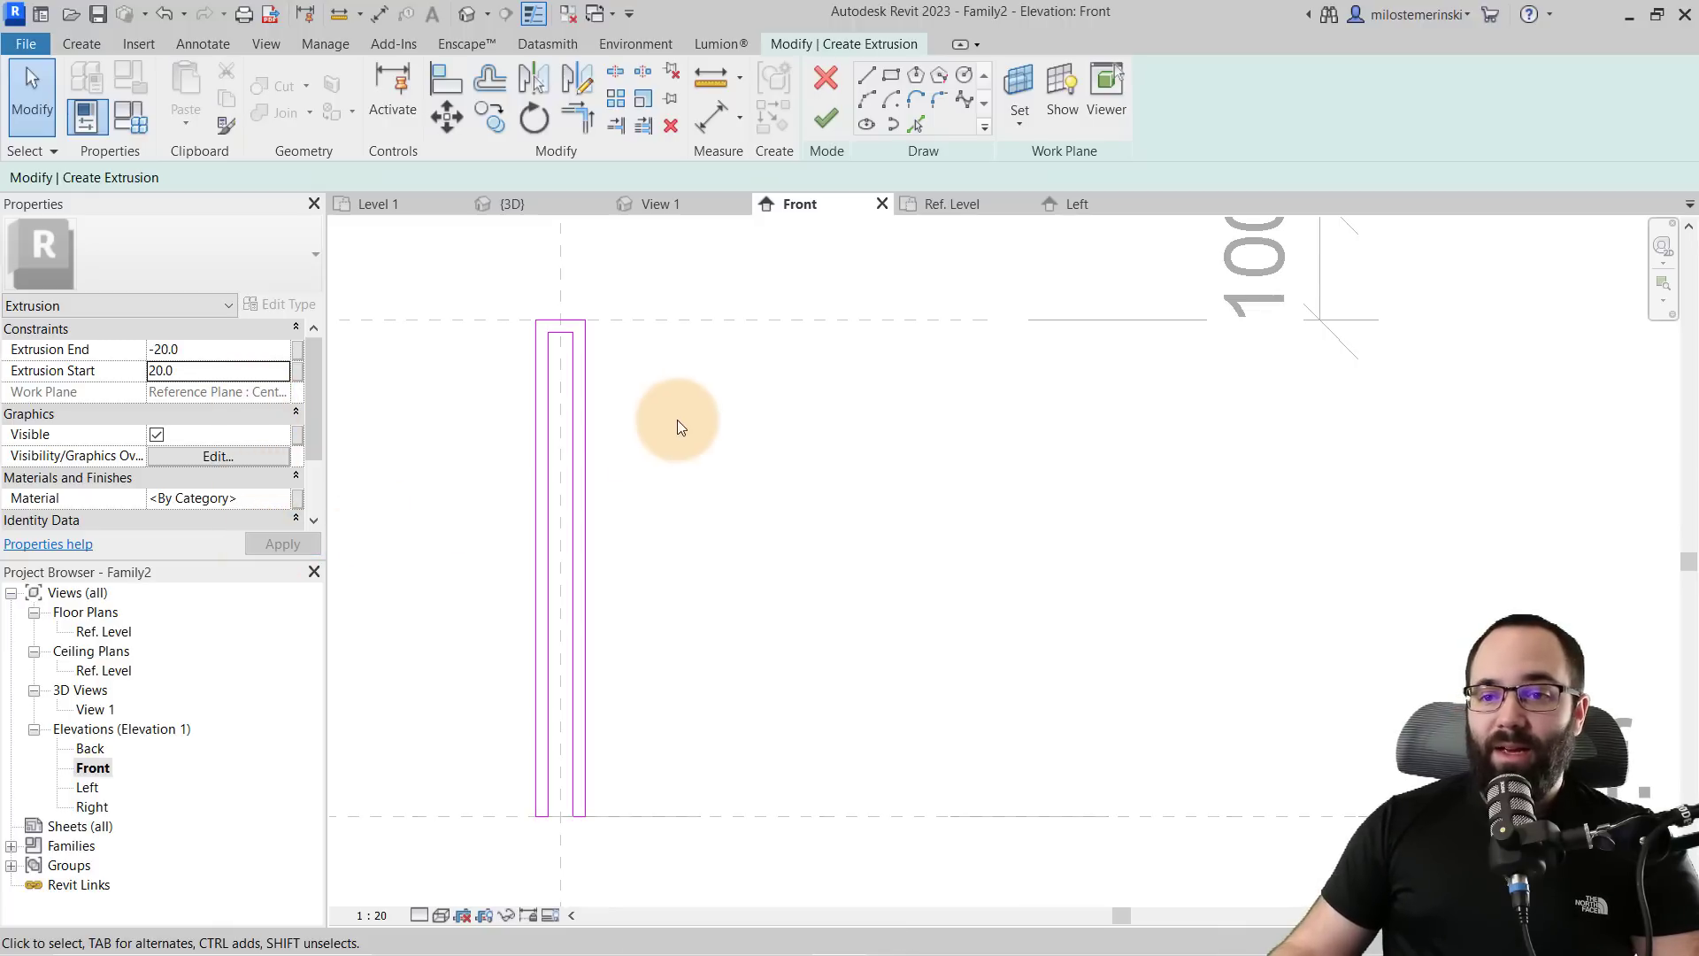
{"action": "left_click", "coordinate": [816, 125]}
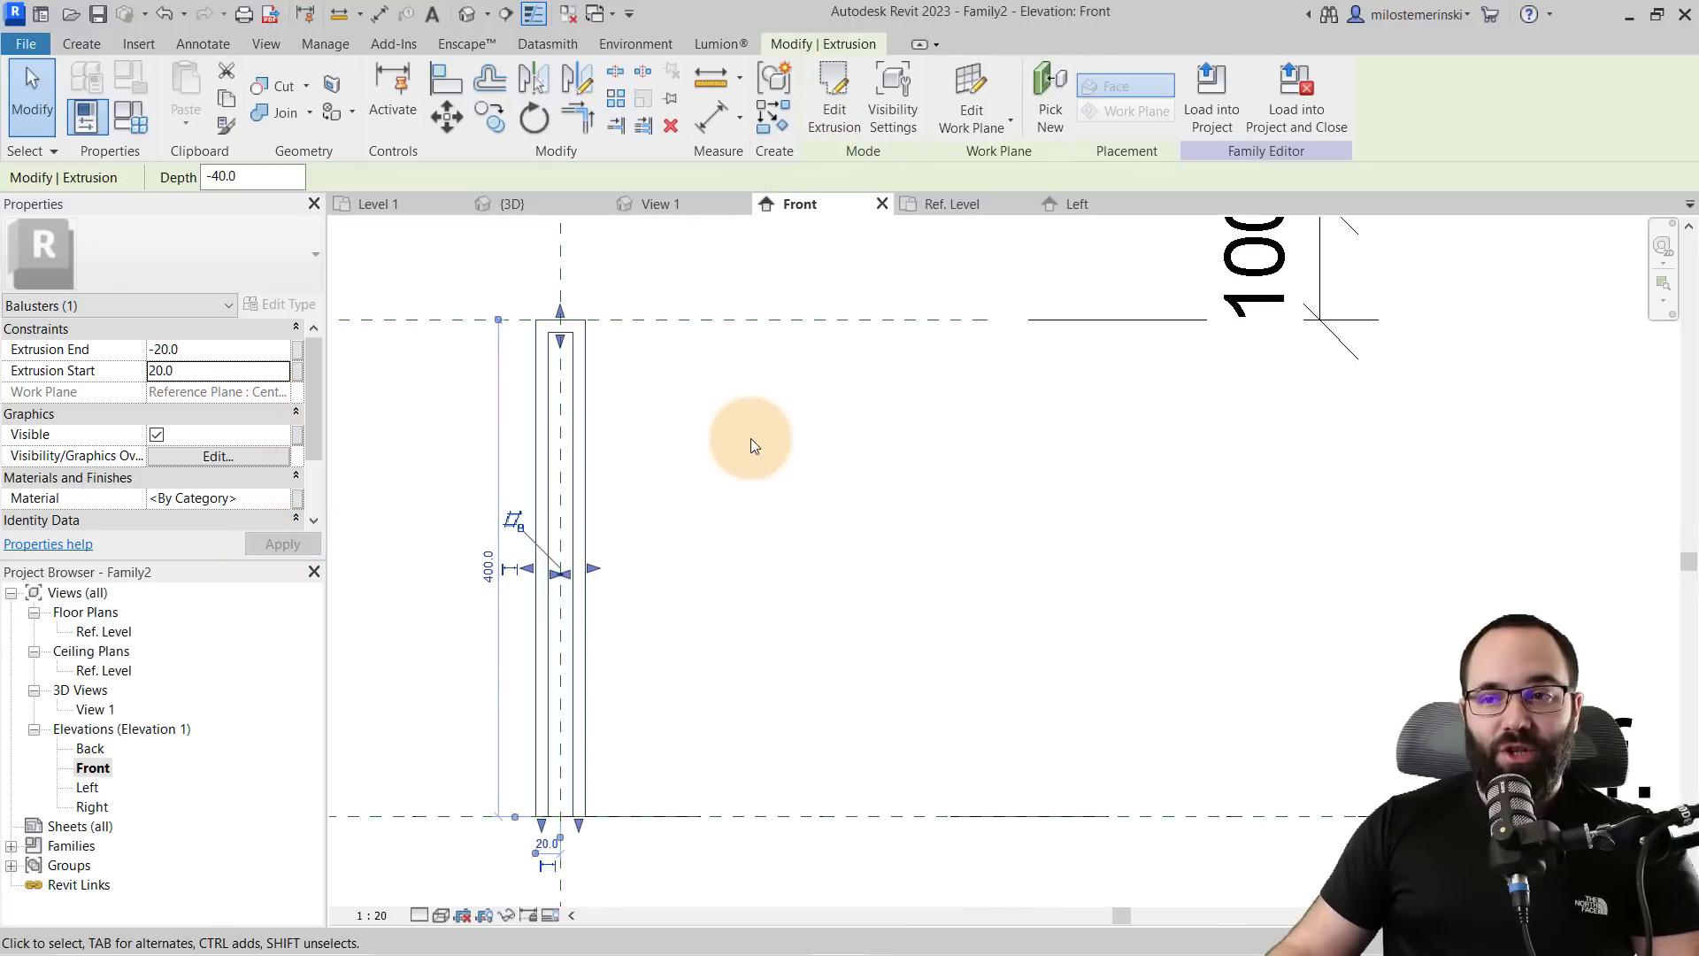
- Add the Aluminum material from the AEC Materials library and assign it to the baluster extrusion
{"action": "left_click", "coordinate": [283, 502]}
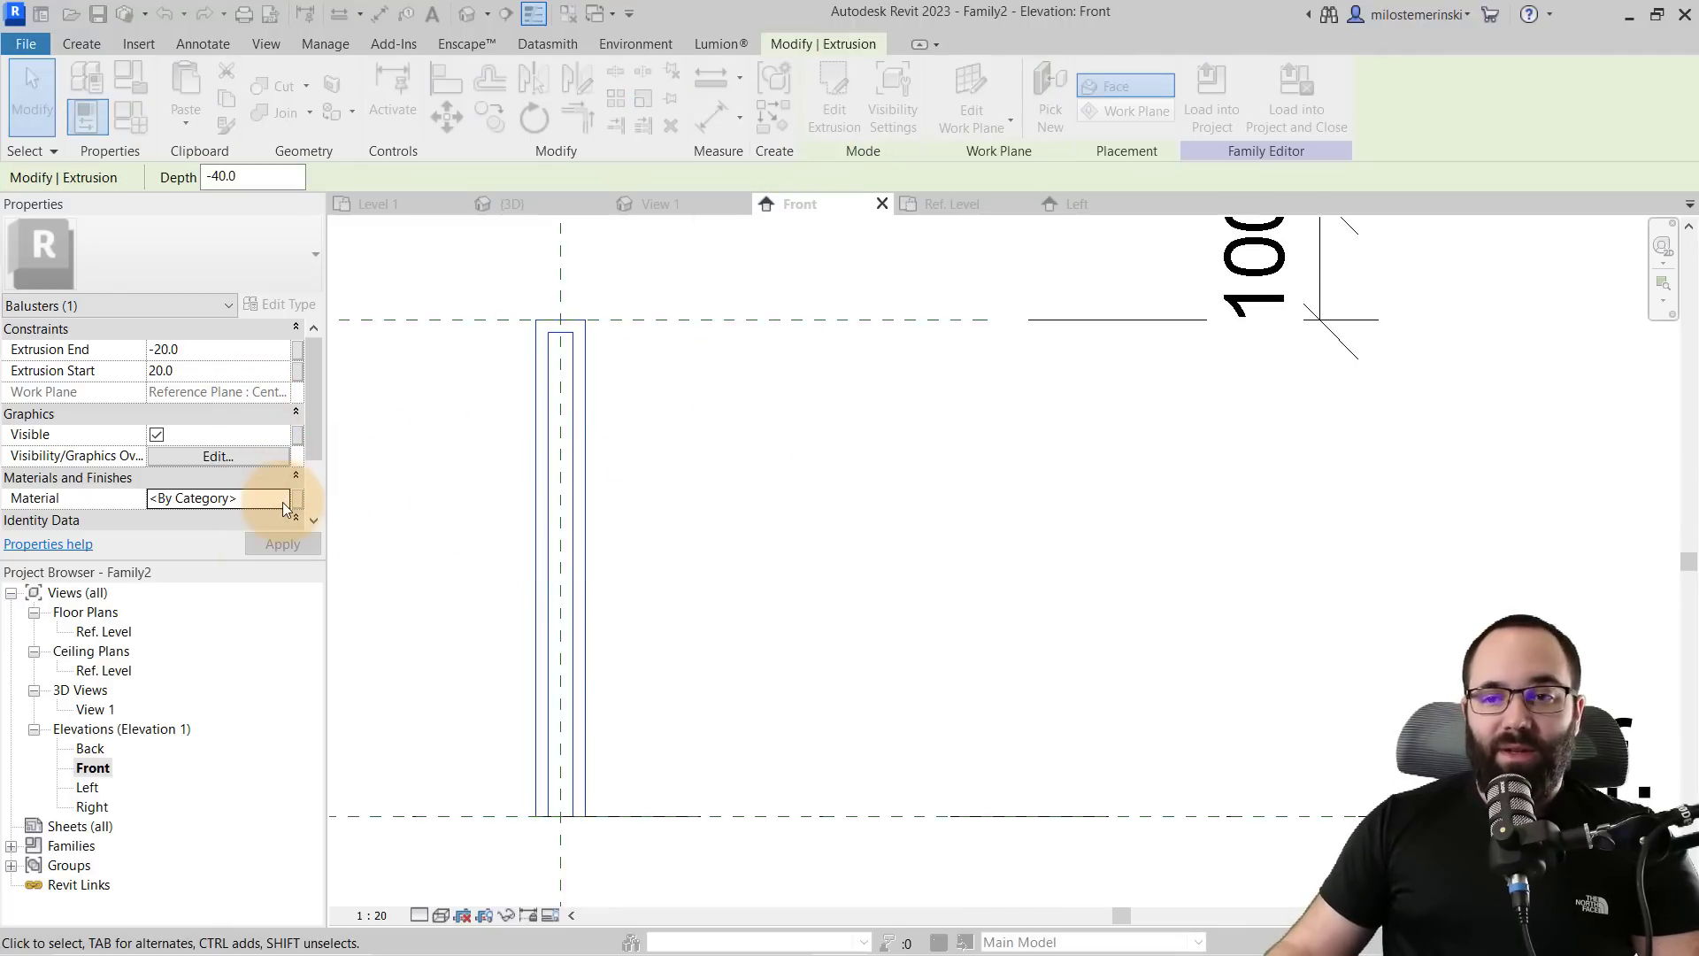
{"action": "left_click", "coordinate": [284, 502]}
{"action": "left_click", "coordinate": [205, 121]}
{"action": "type", "text": "a"}
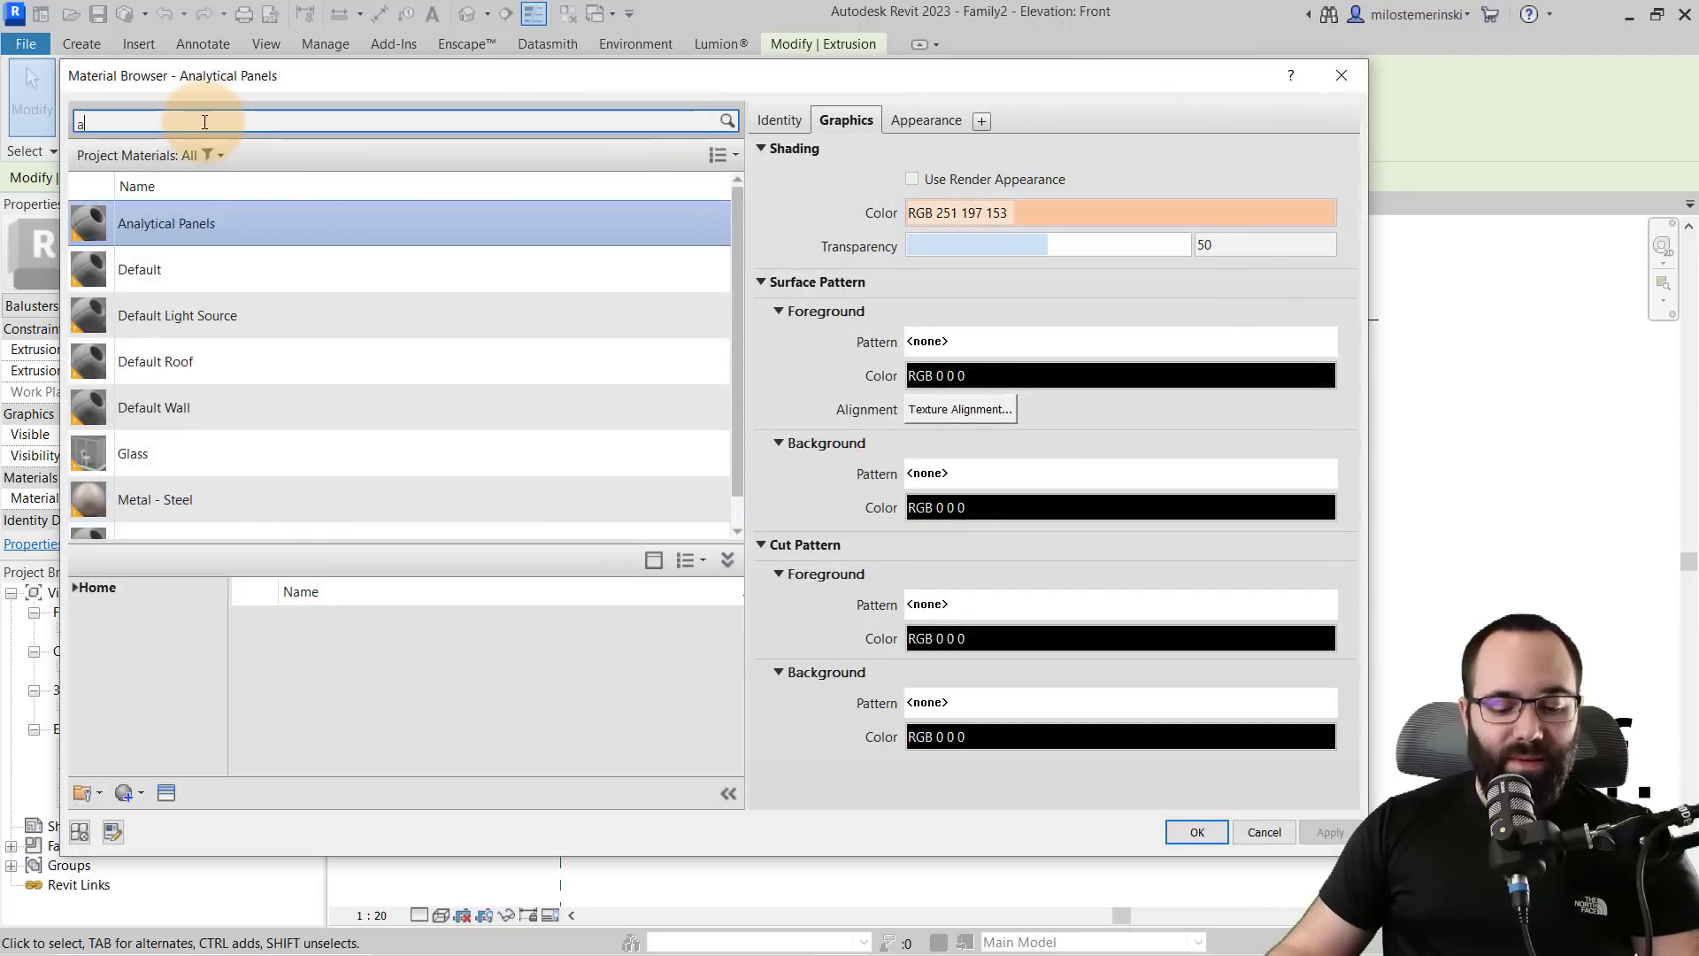
{"action": "type", "text": "lu"}
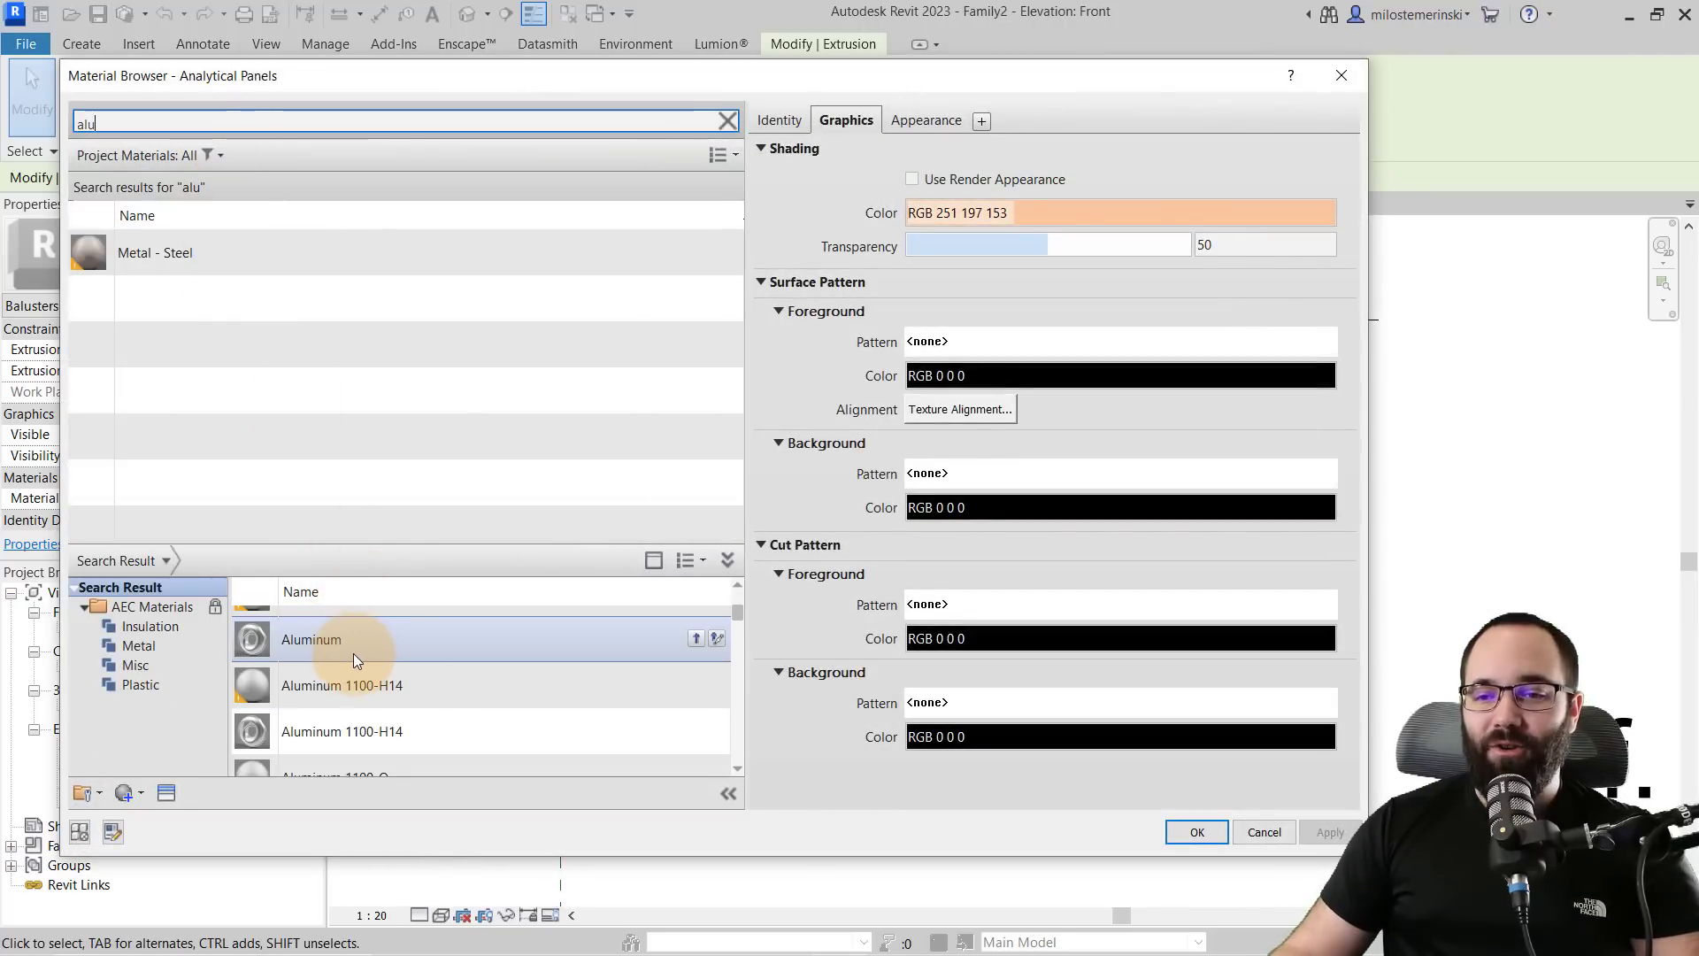
{"action": "scroll", "coordinate": [354, 654], "scroll_direction": "up", "scroll_amount": 2}
{"action": "left_click", "coordinate": [695, 719]}
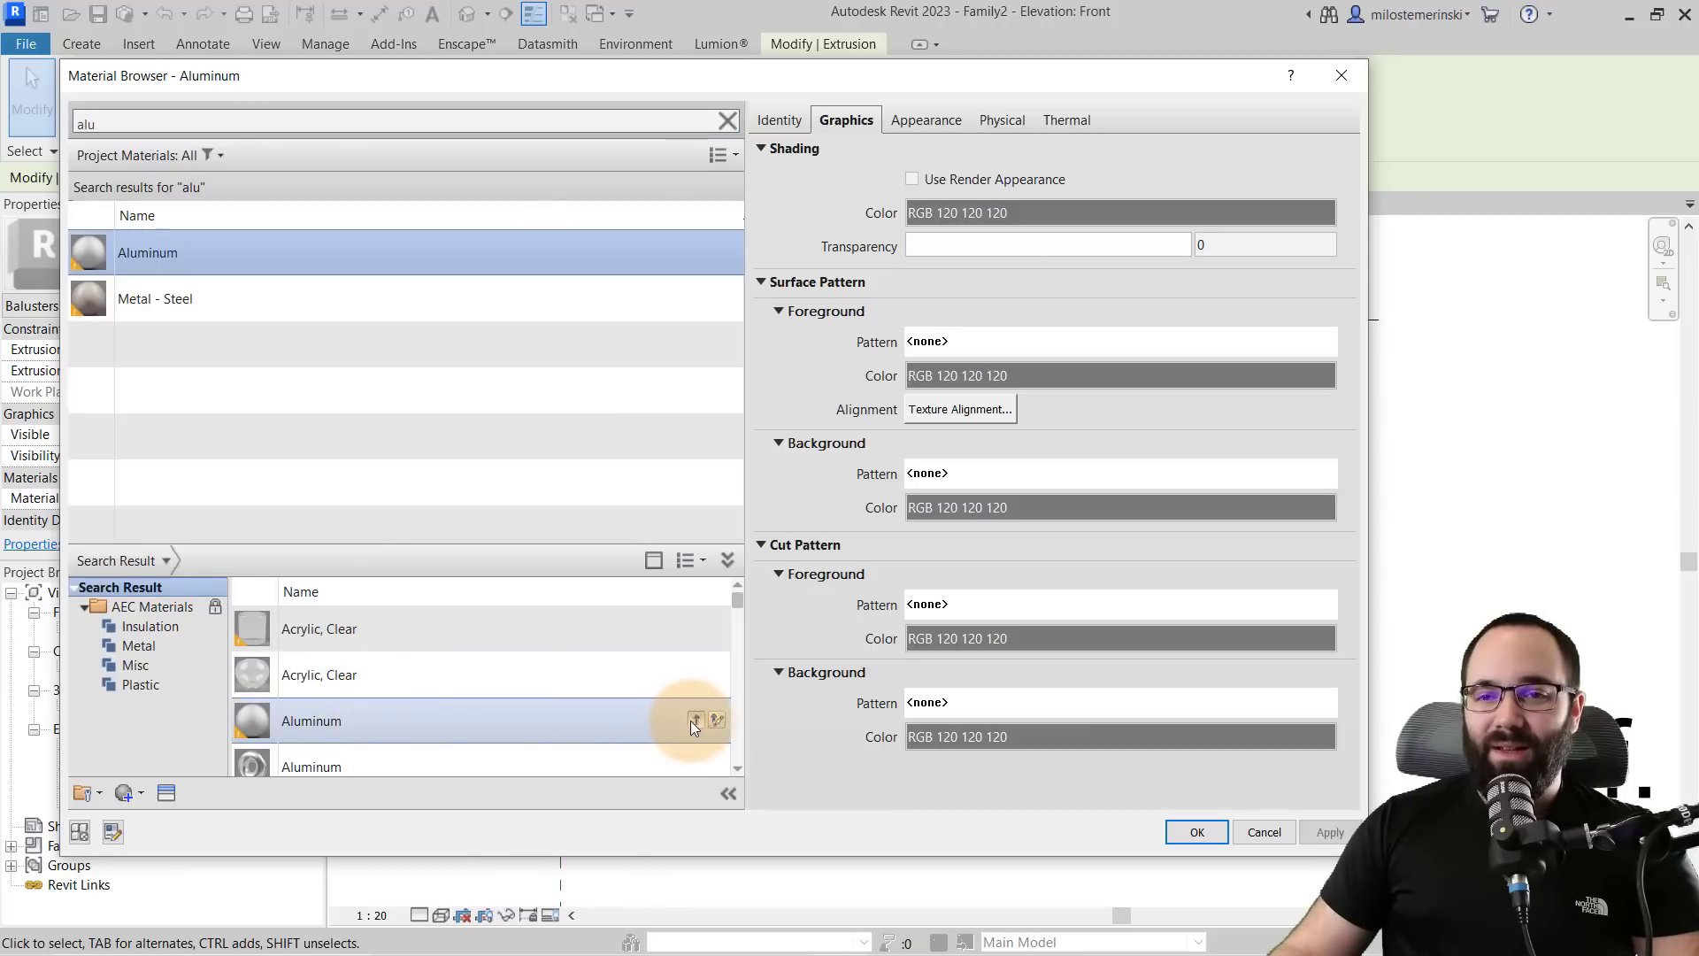
{"action": "left_click", "coordinate": [1196, 832]}
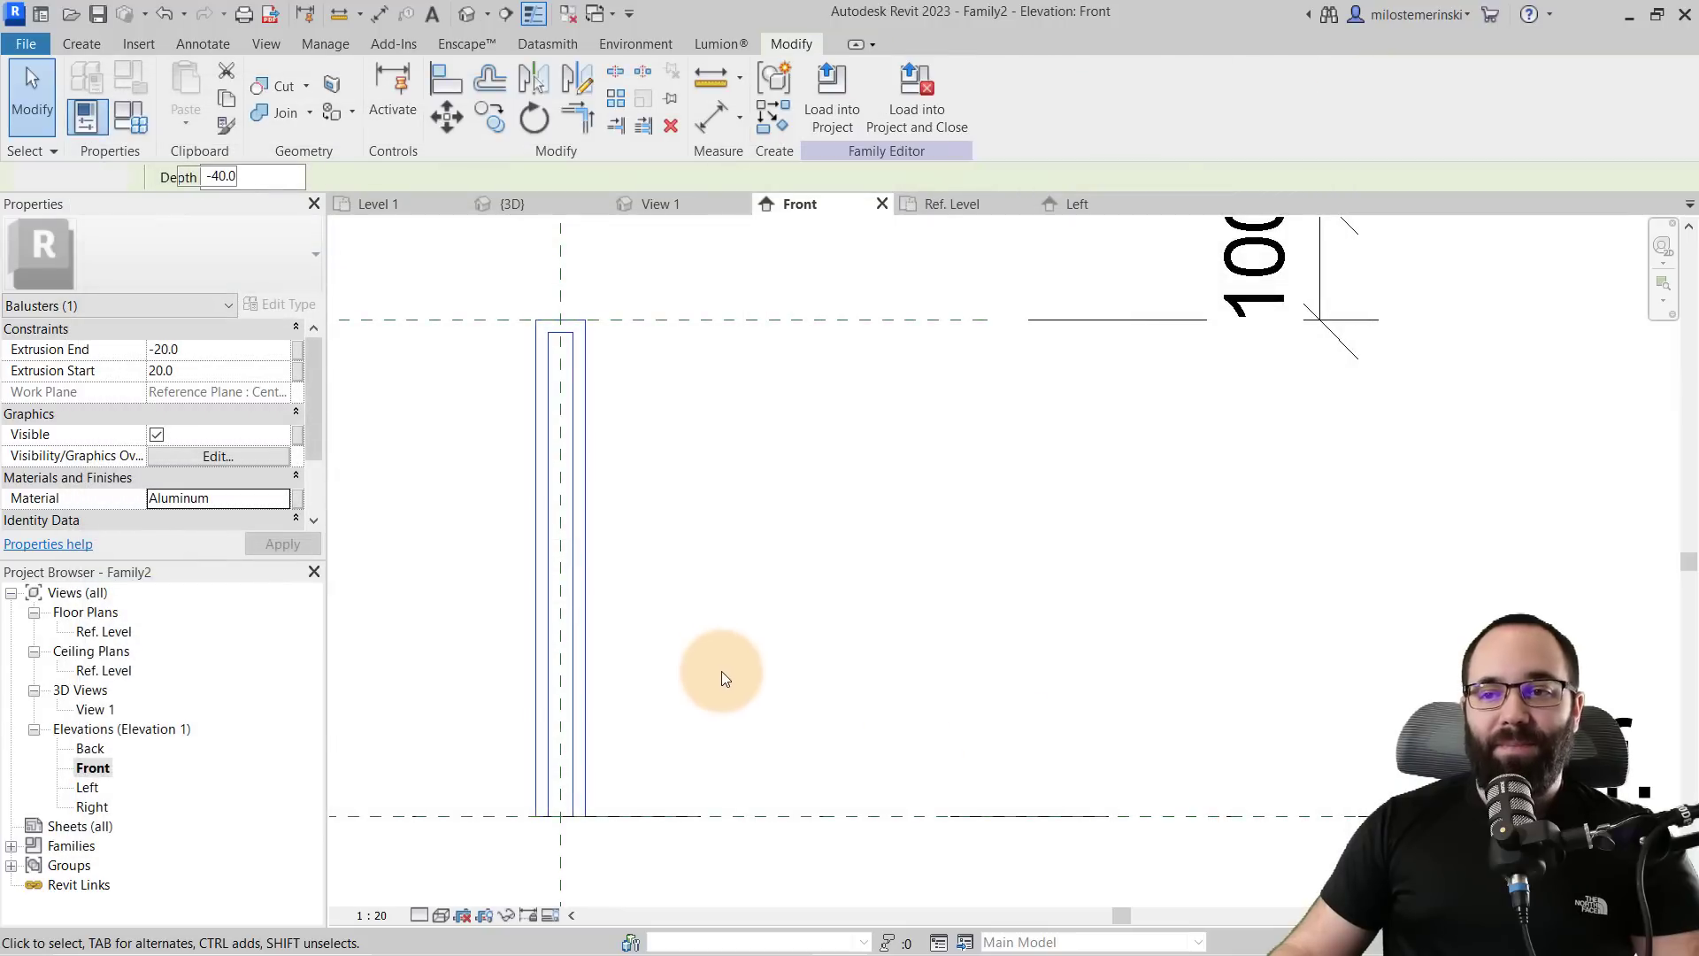
{"action": "left_click", "coordinate": [720, 676]}
- In the Ref. Level floor plan, start an extrusion and sketch a circle about 10 mm in radius centred on the reference plane intersection
{"action": "middle_click_drag", "start_coordinate": [683, 467], "coordinate": [687, 569]}
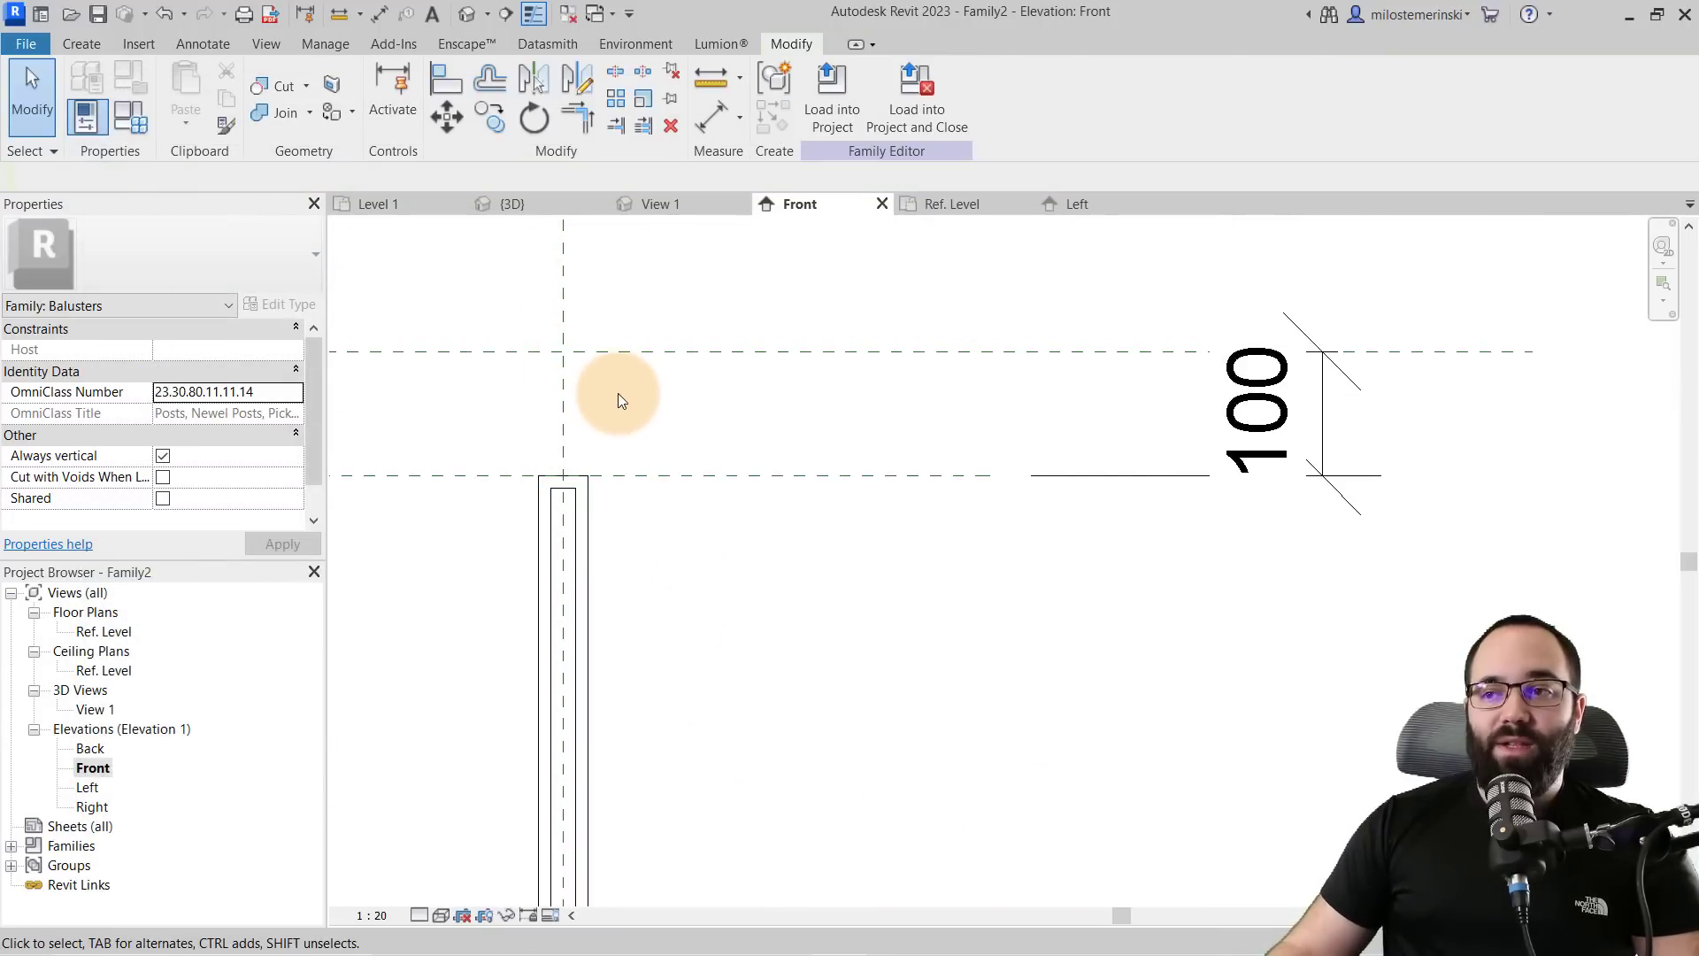
{"action": "left_click", "coordinate": [958, 217]}
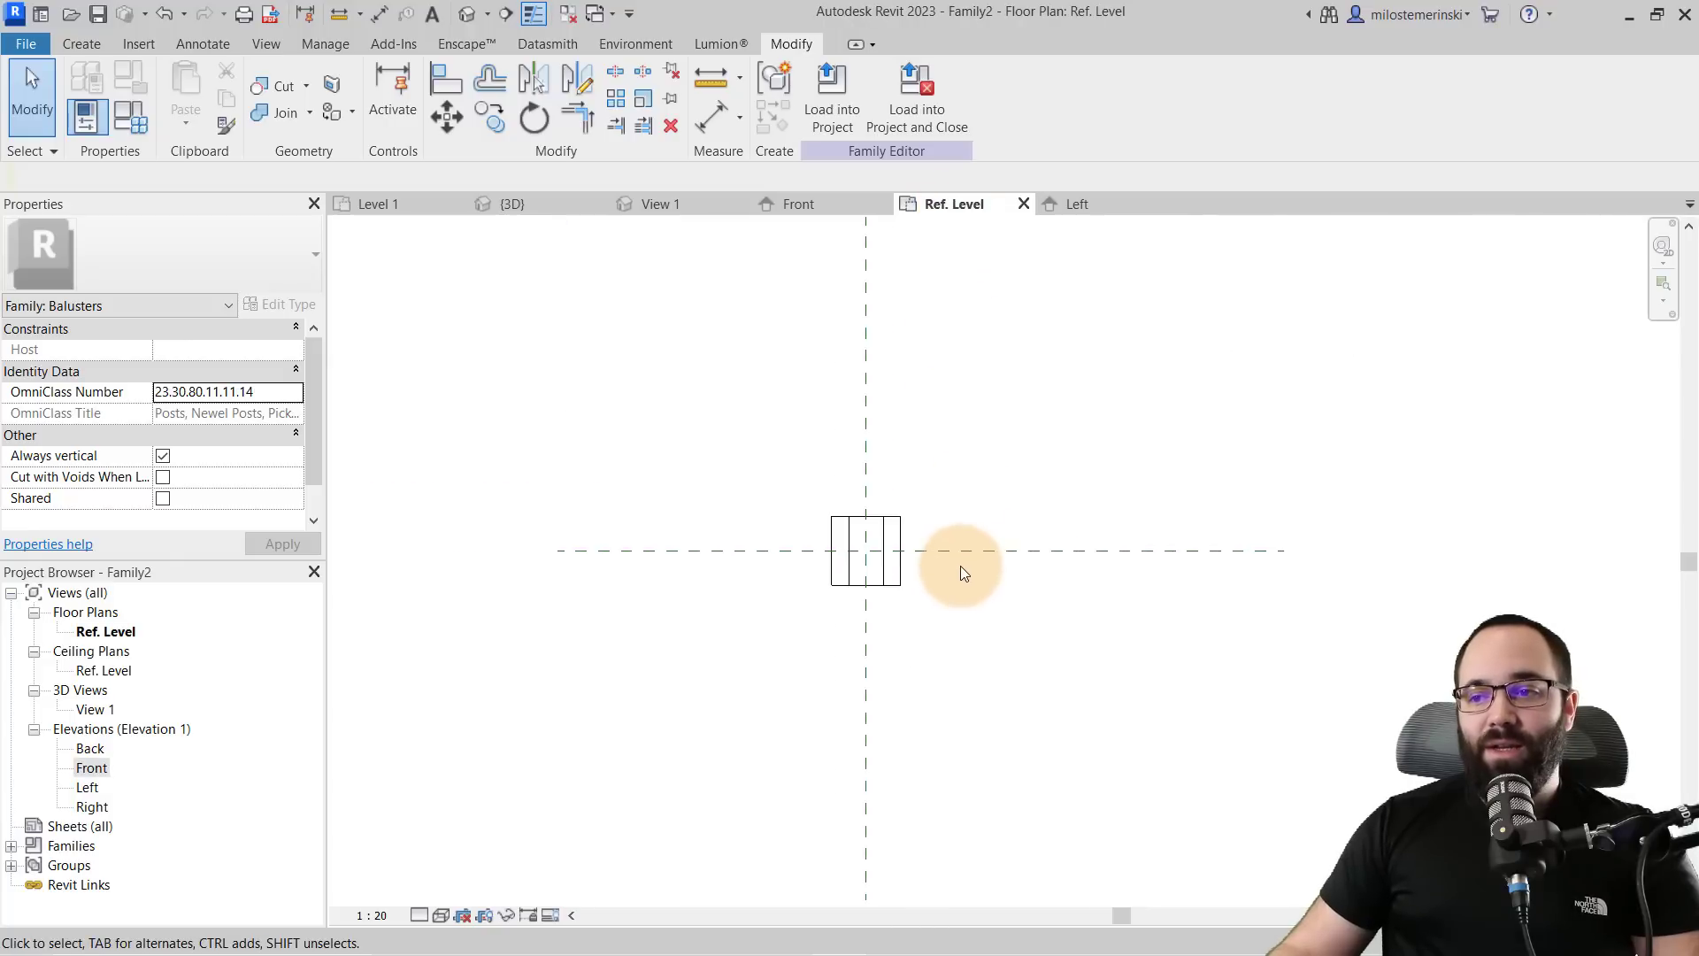
{"action": "scroll", "coordinate": [963, 574], "scroll_direction": "up", "scroll_amount": 5}
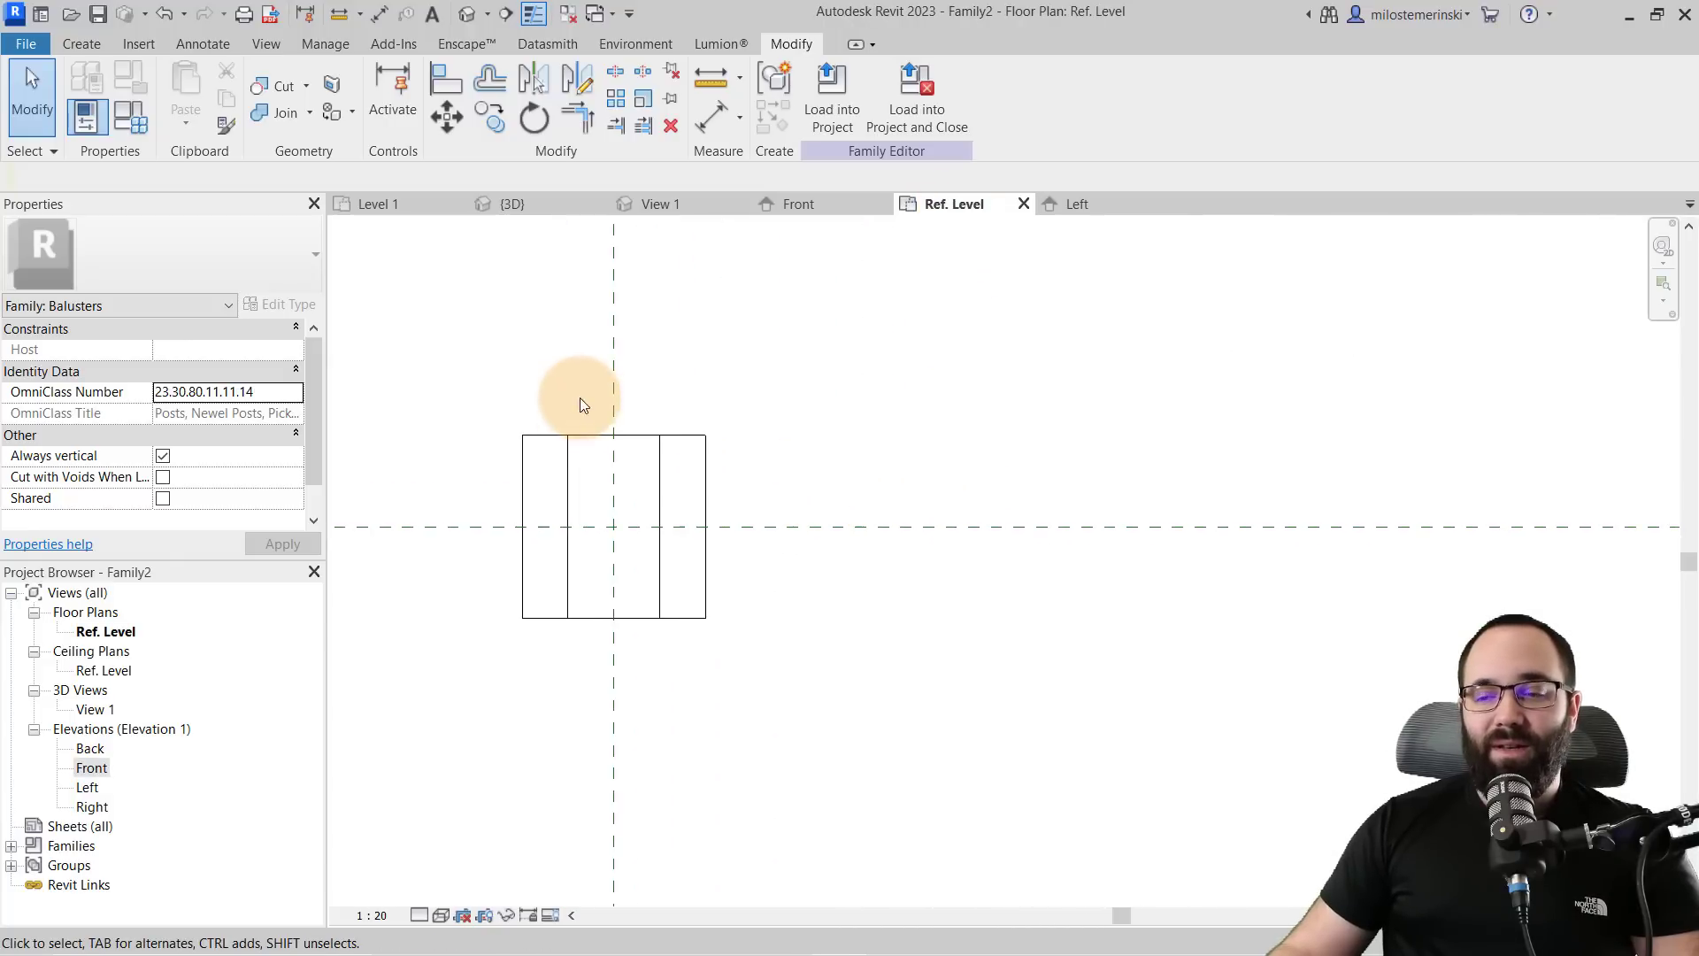
{"action": "left_click", "coordinate": [82, 45]}
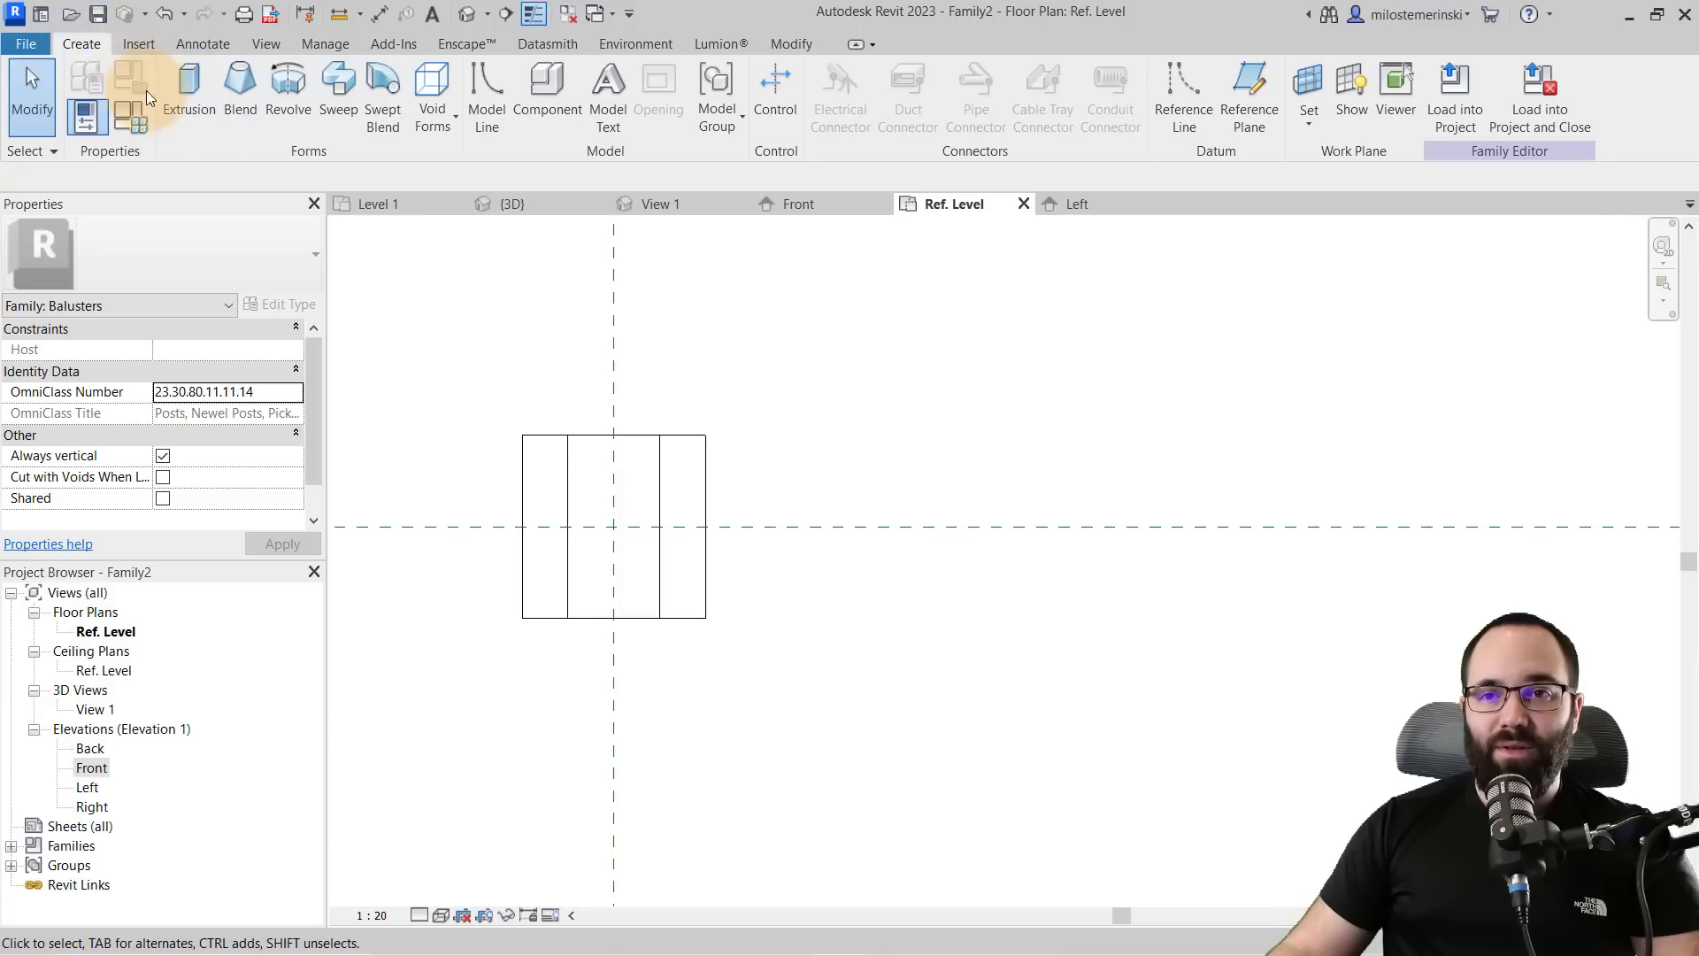
{"action": "left_click", "coordinate": [179, 108]}
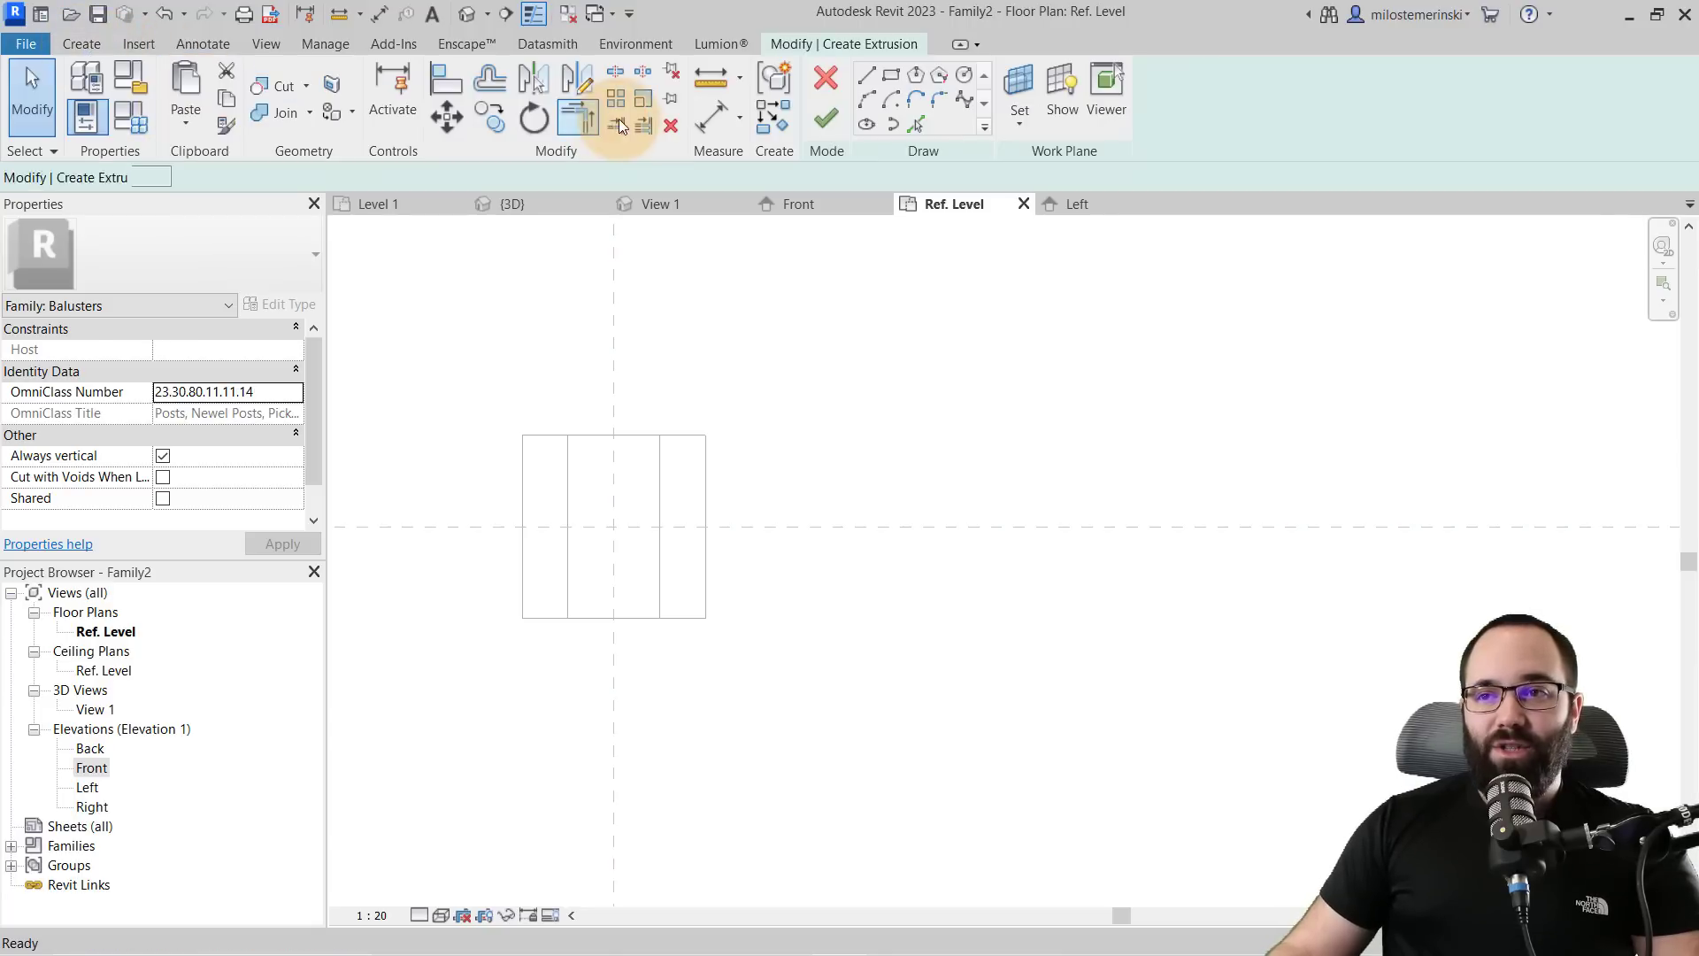
{"action": "left_click", "coordinate": [963, 76]}
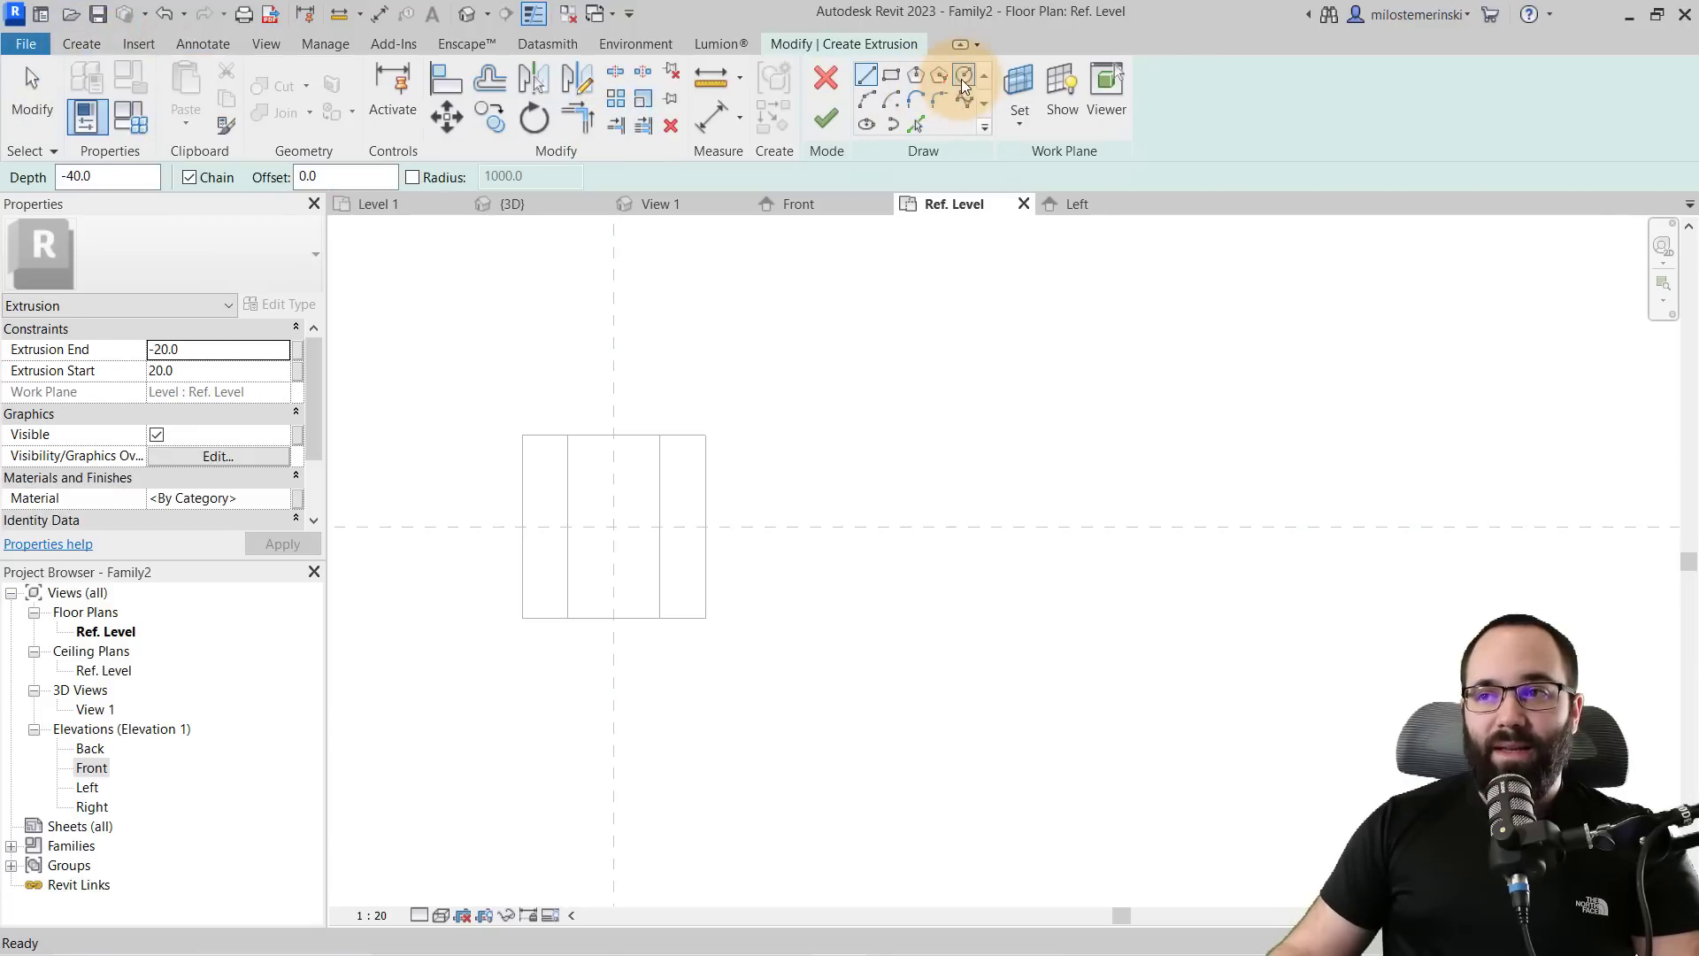
{"action": "left_click", "coordinate": [613, 527]}
{"action": "left_click", "coordinate": [659, 527]}
{"action": "key", "text": "Escape"}
{"action": "key", "text": "Escape"}
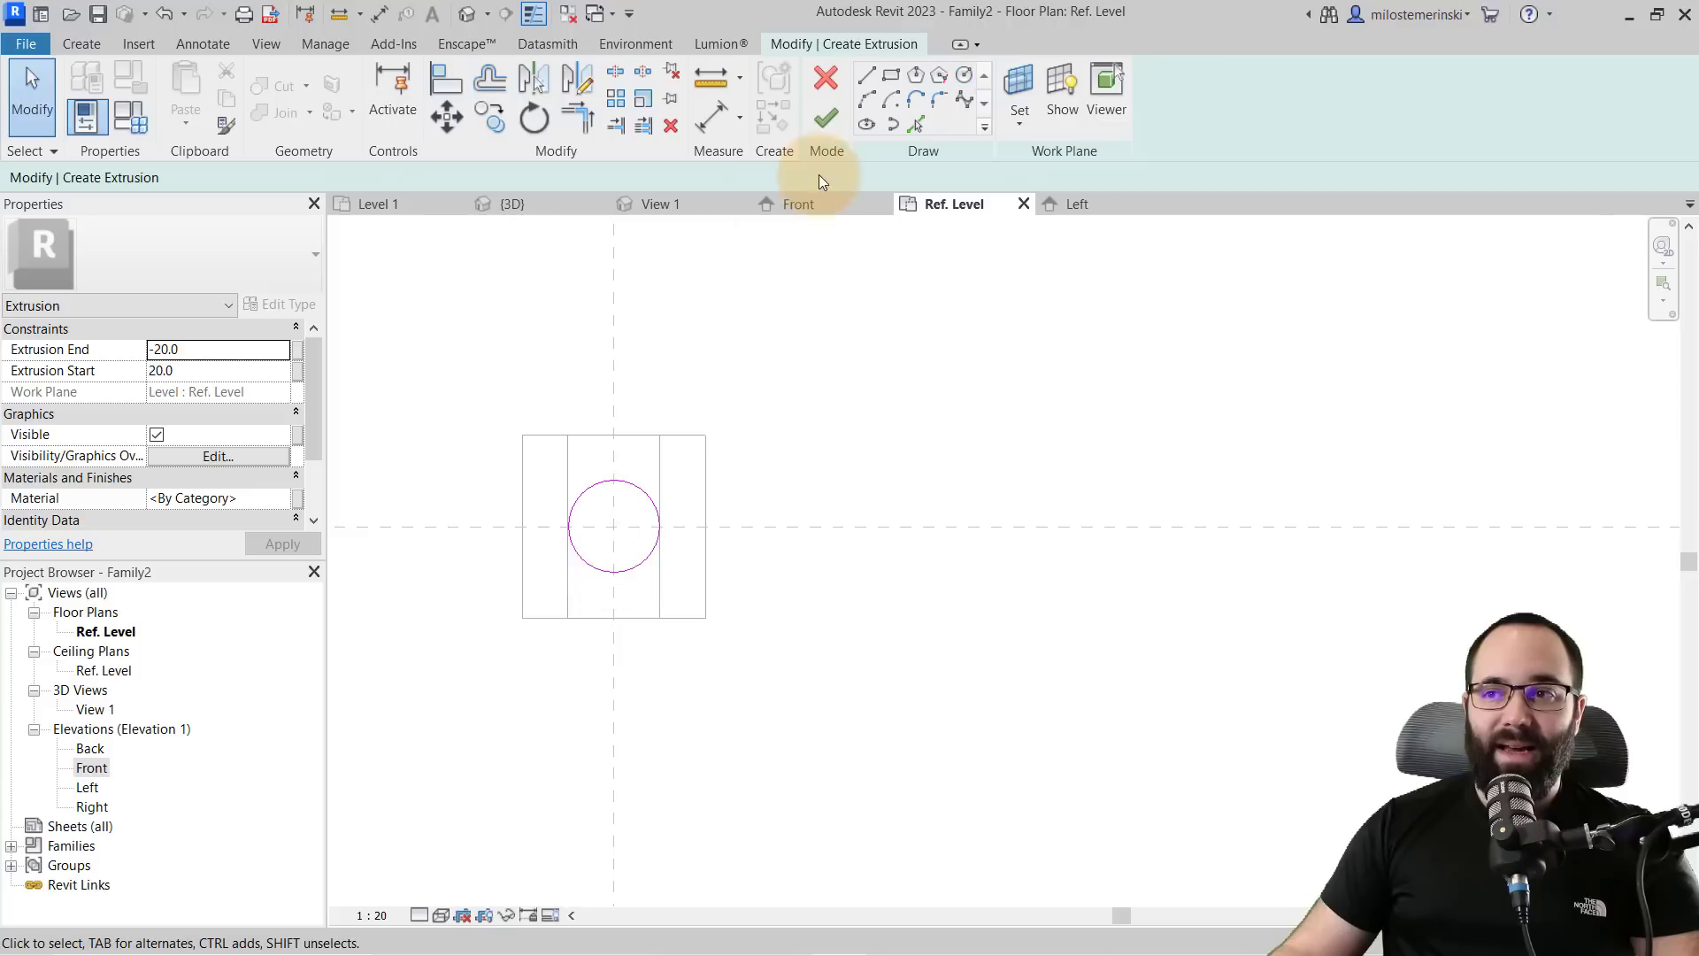
- Set the circle's radius to 5 mm and finish the extrusion
{"action": "left_click", "coordinate": [645, 559]}
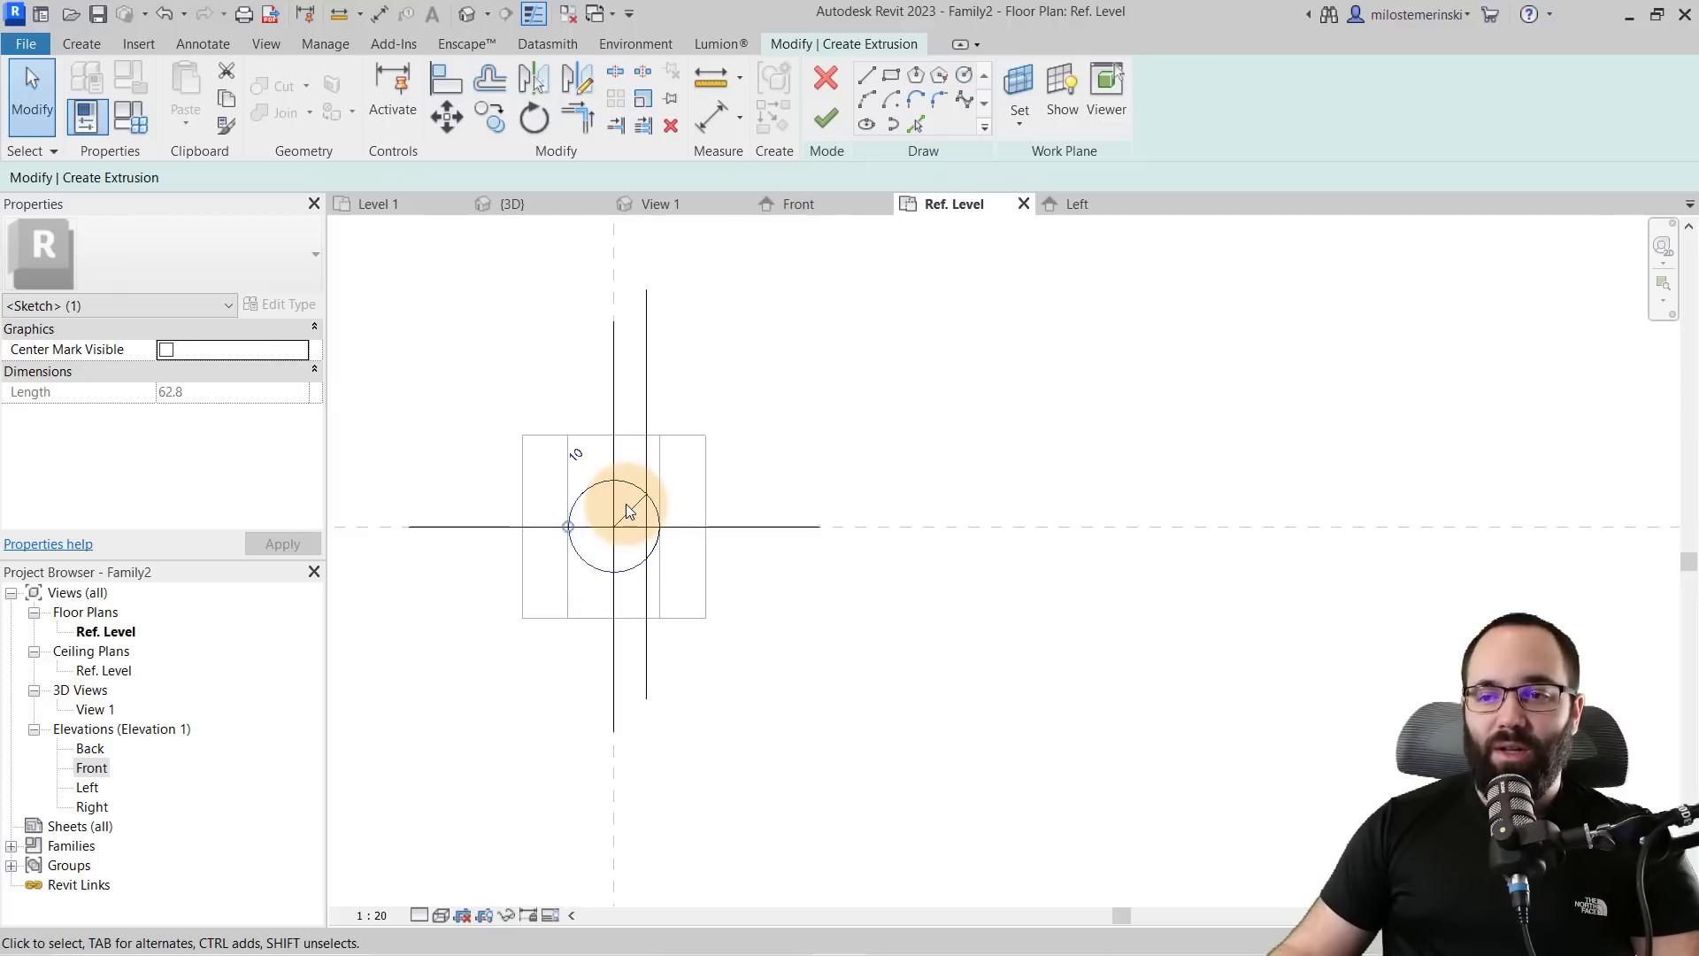
{"action": "left_click", "coordinate": [625, 515]}
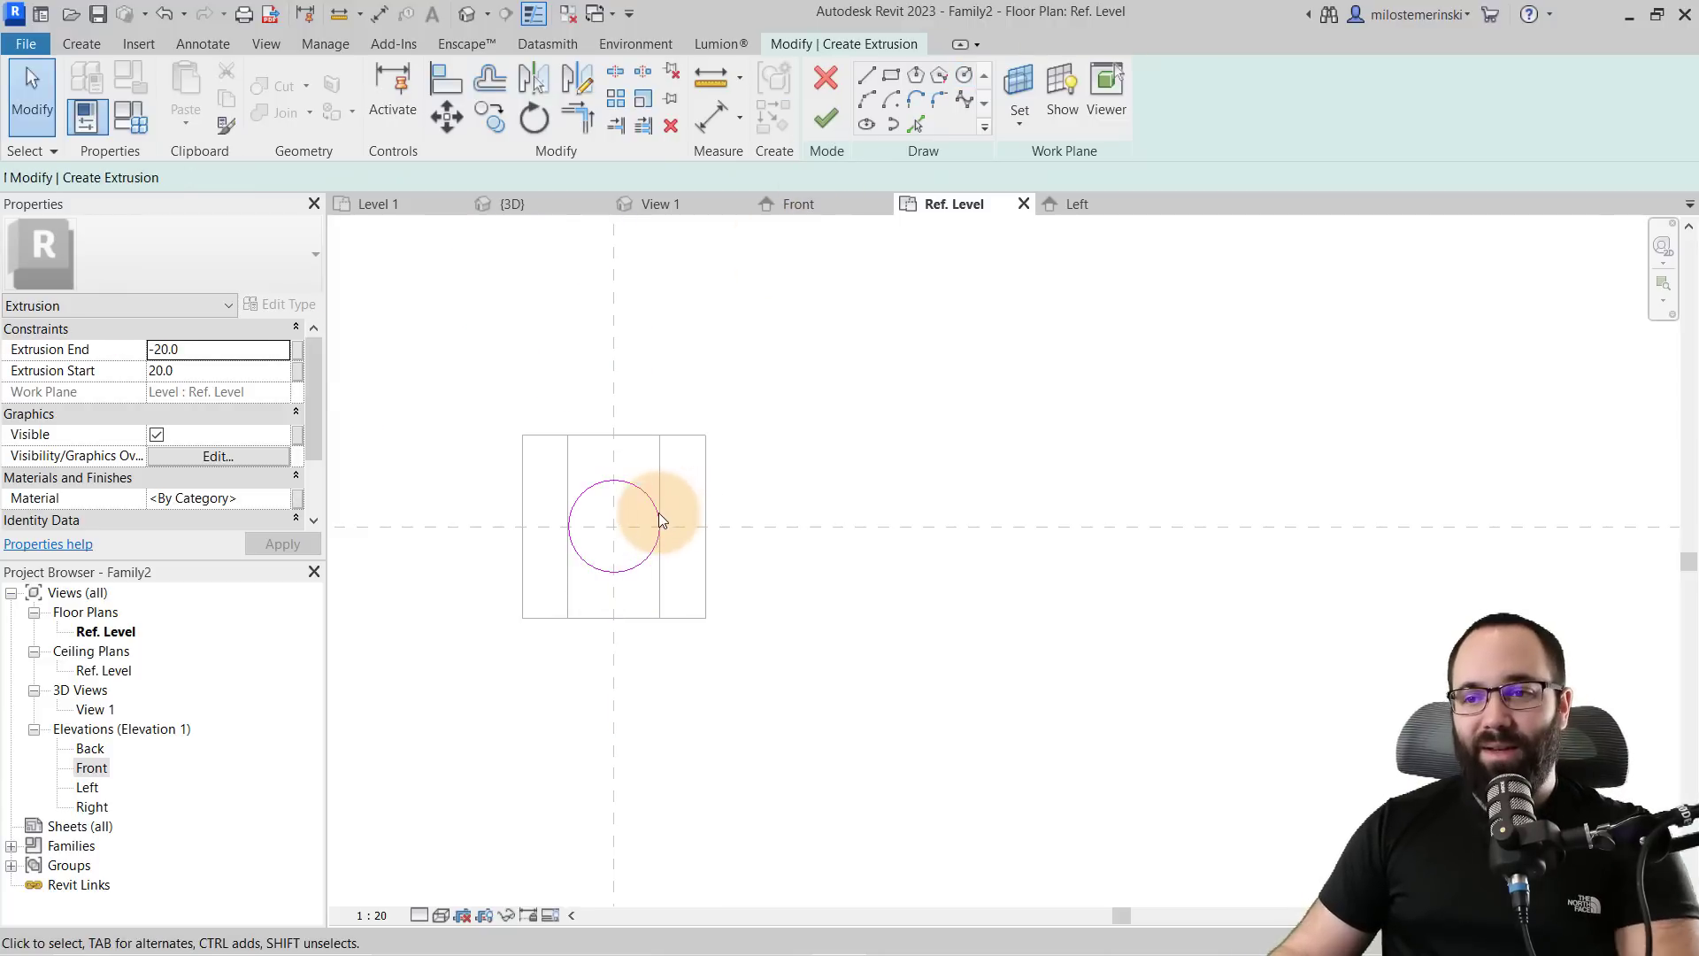
{"action": "left_click", "coordinate": [655, 513]}
{"action": "left_click", "coordinate": [627, 503]}
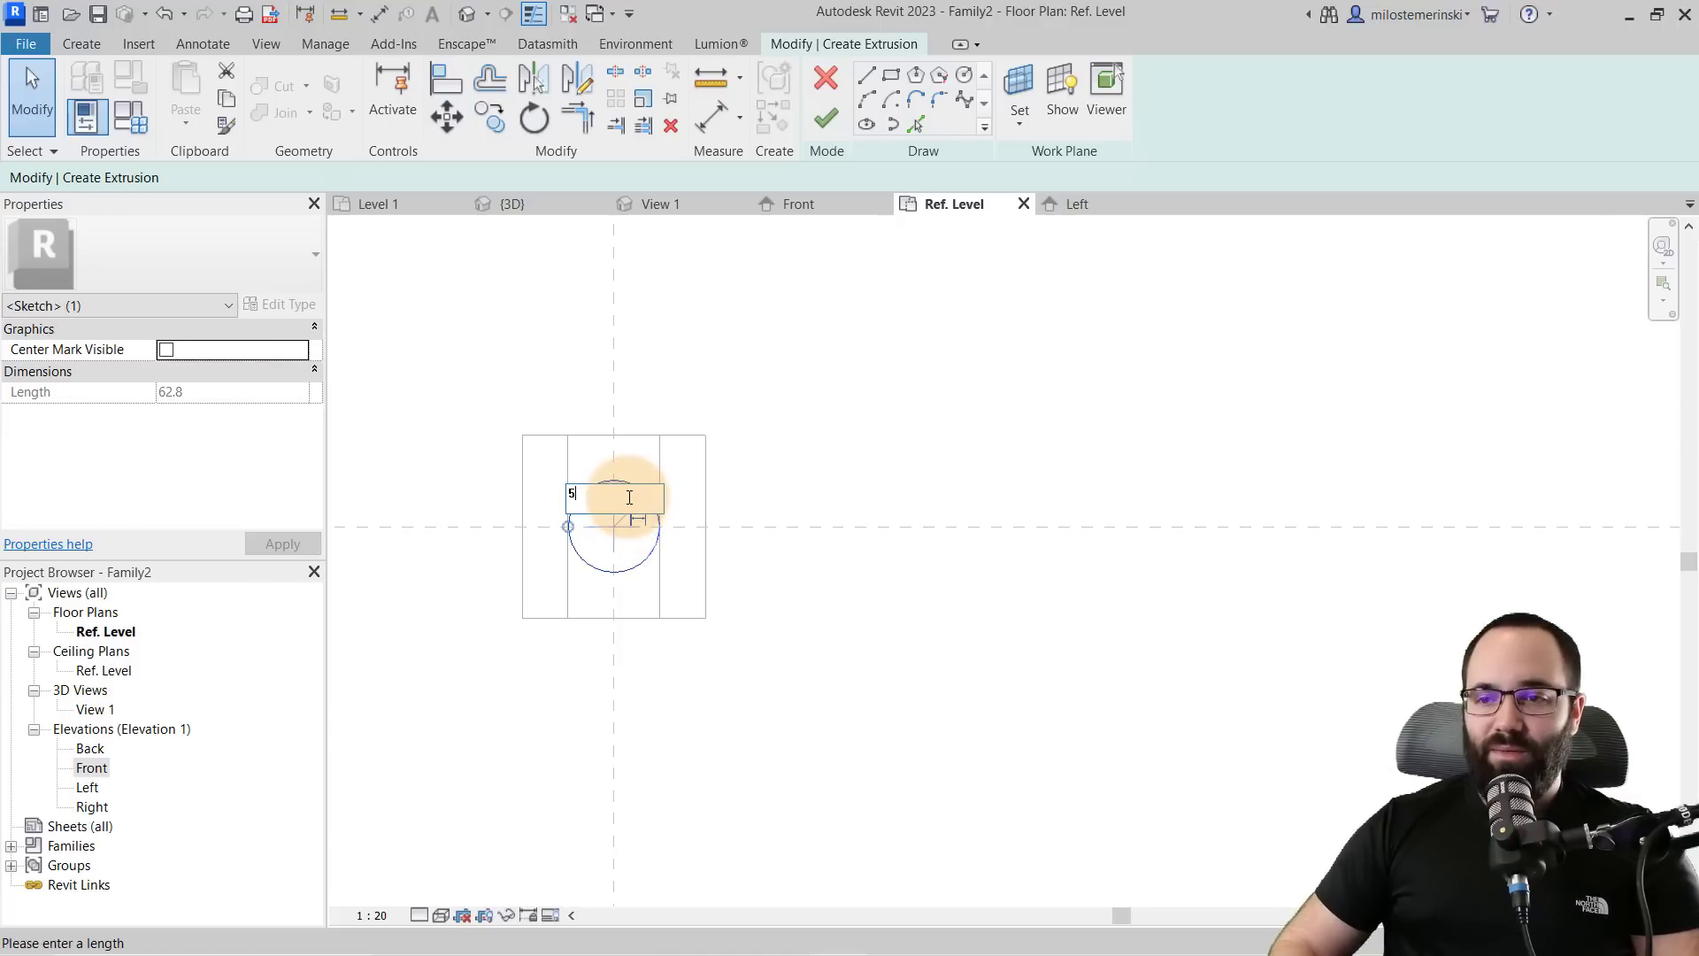
{"action": "type", "text": "5"}
{"action": "key", "text": "Return"}
{"action": "left_click", "coordinate": [657, 317]}
{"action": "left_click", "coordinate": [828, 120]}
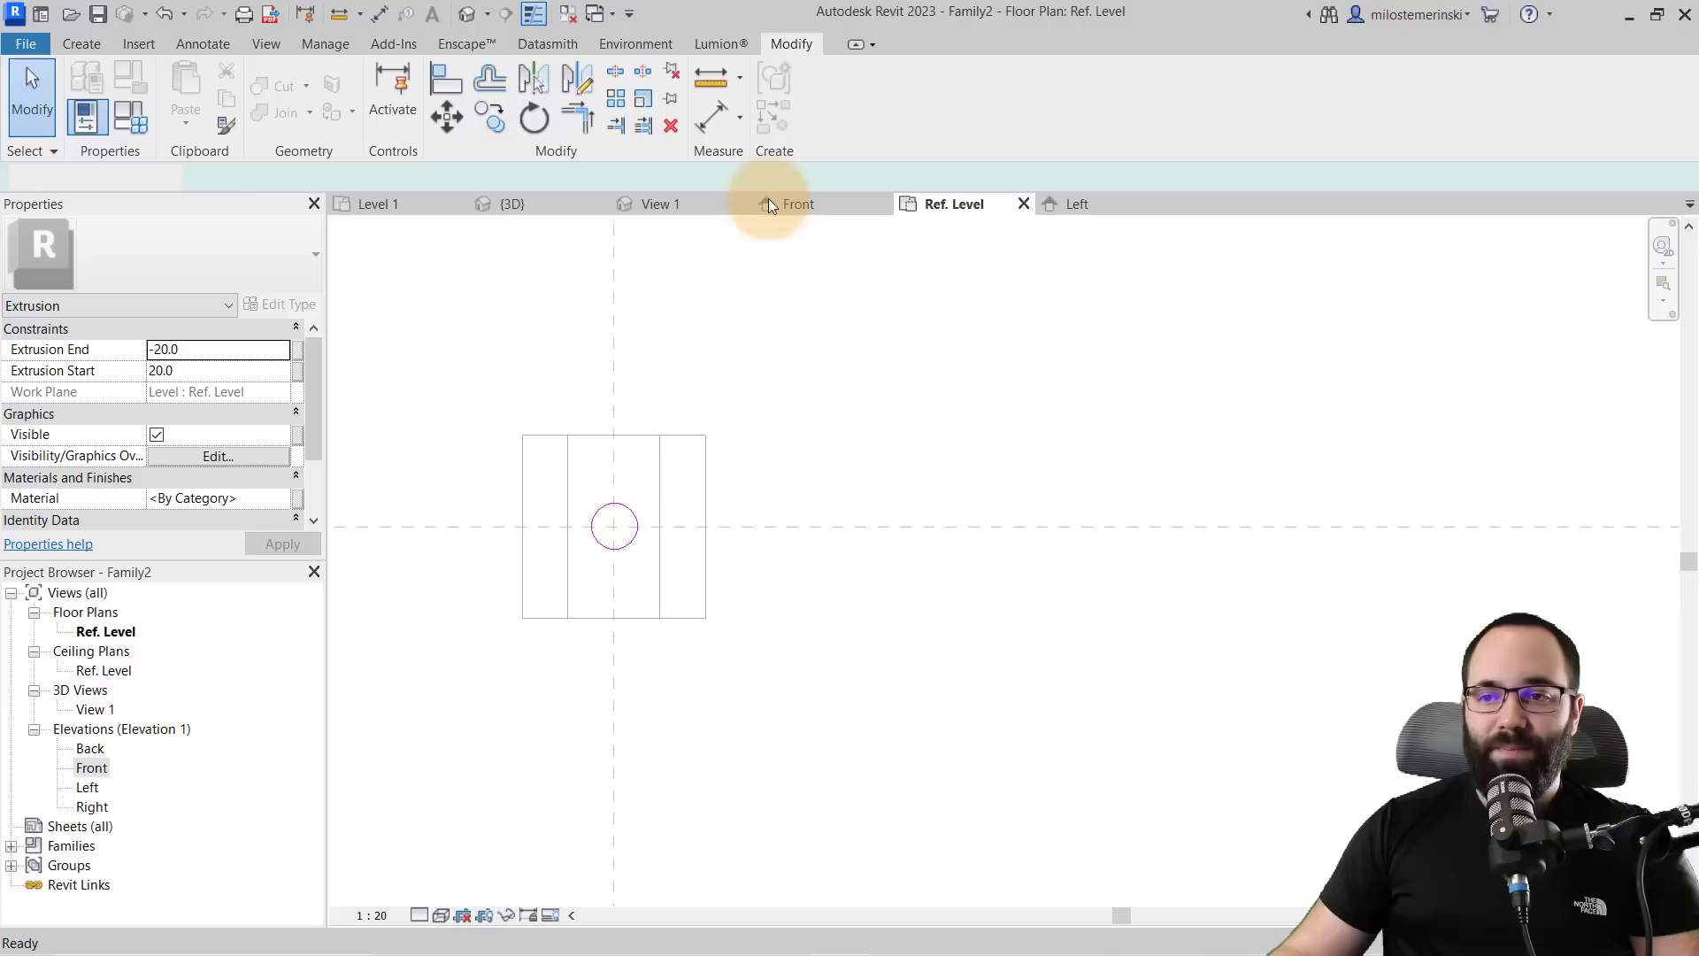
- In the Front elevation, stretch the round rod to span between the two upper reference planes and lock its ends to them
{"action": "left_click", "coordinate": [817, 213]}
{"action": "scroll", "coordinate": [624, 514], "scroll_direction": "down", "scroll_amount": 2}
{"action": "left_click_drag", "start_coordinate": [598, 695], "coordinate": [620, 447]}
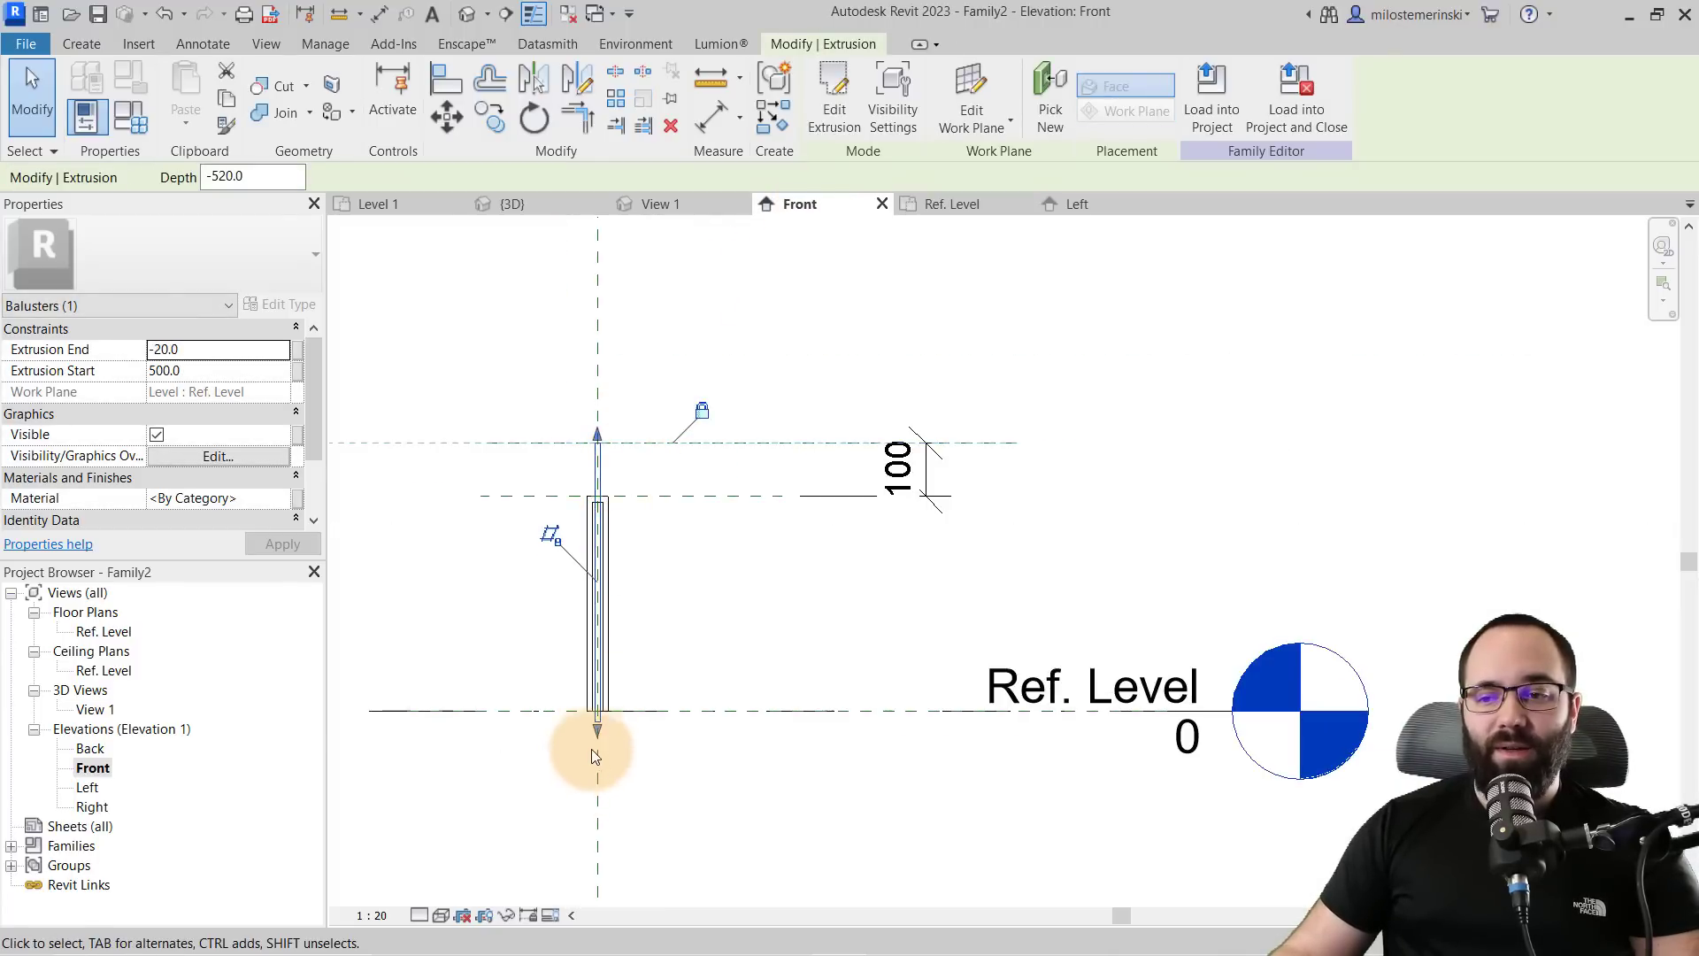
{"action": "left_click_drag", "start_coordinate": [593, 734], "coordinate": [599, 498]}
{"action": "left_click", "coordinate": [609, 526]}
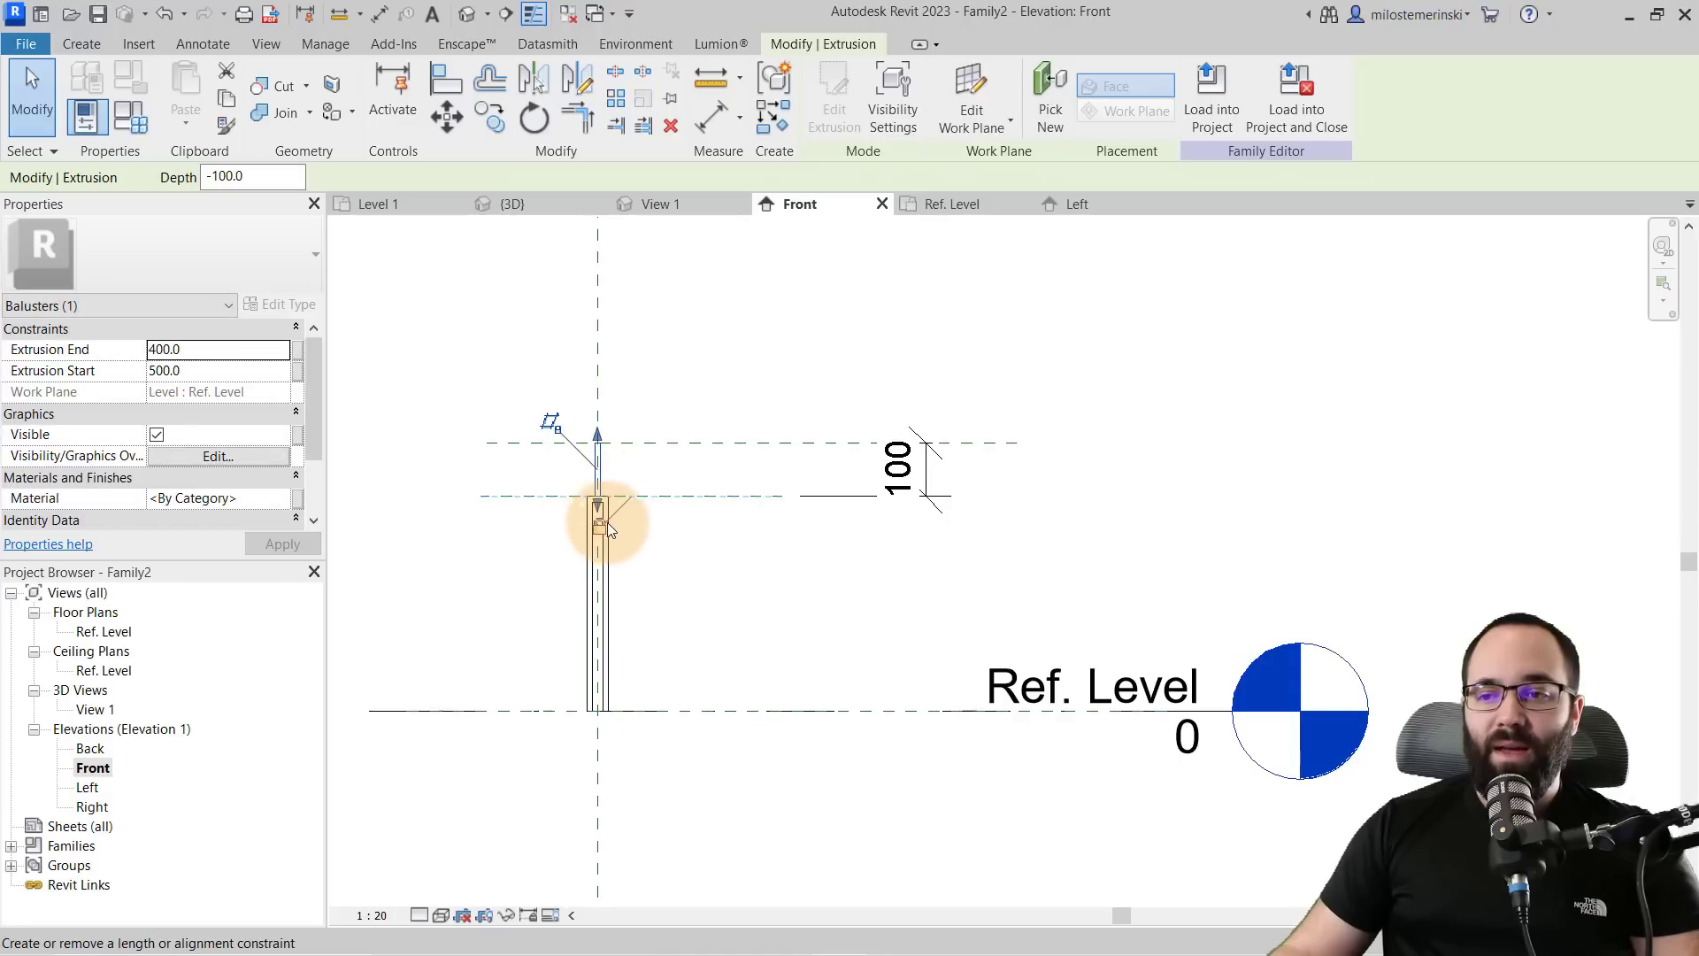
- Assign the Aluminum material to the round rod above the baluster
{"action": "scroll", "coordinate": [577, 491], "scroll_direction": "up", "scroll_amount": 4}
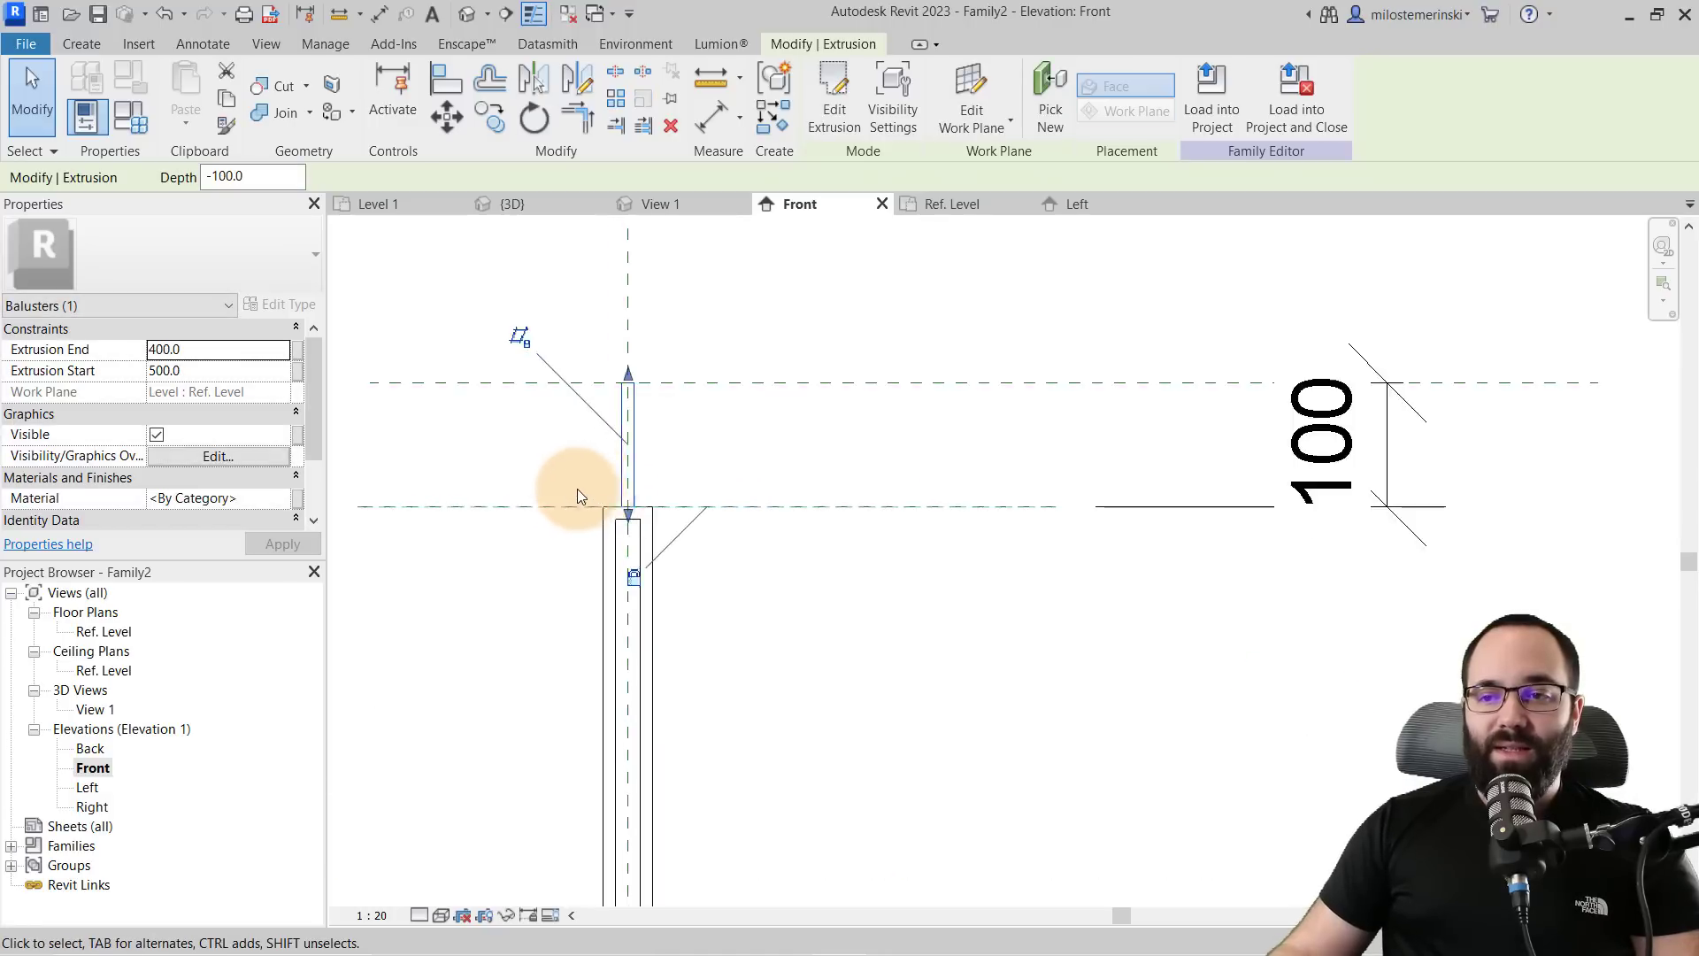
{"action": "left_click", "coordinate": [287, 498]}
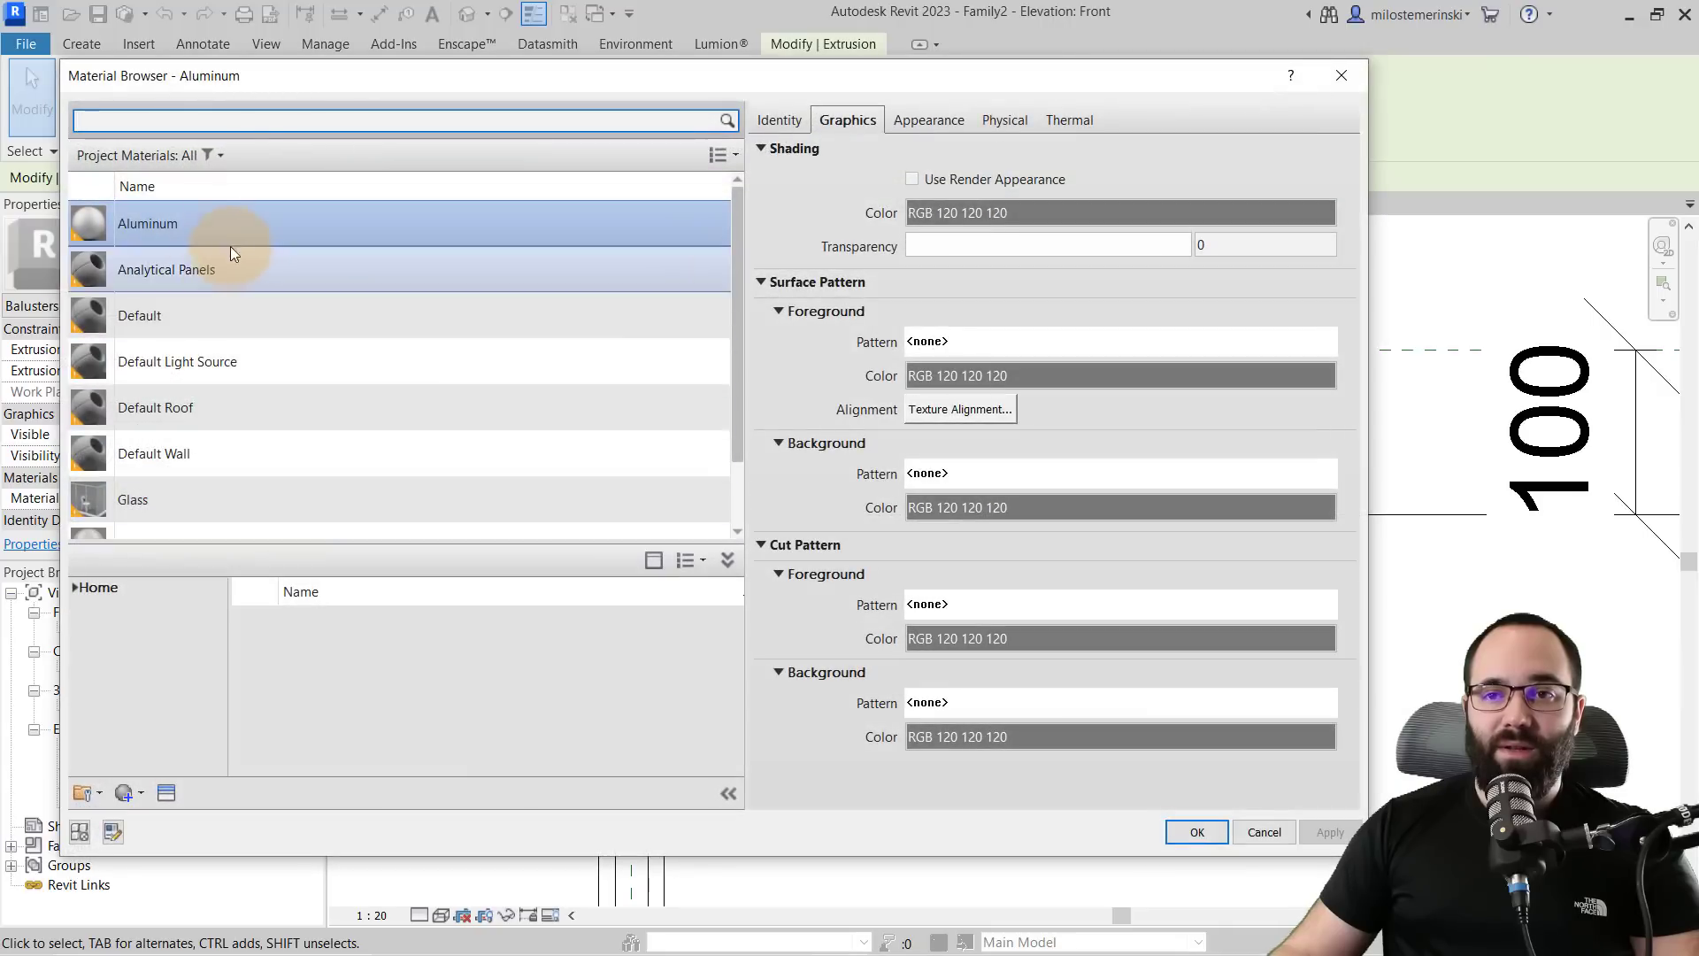
{"action": "double_click", "coordinate": [209, 235]}
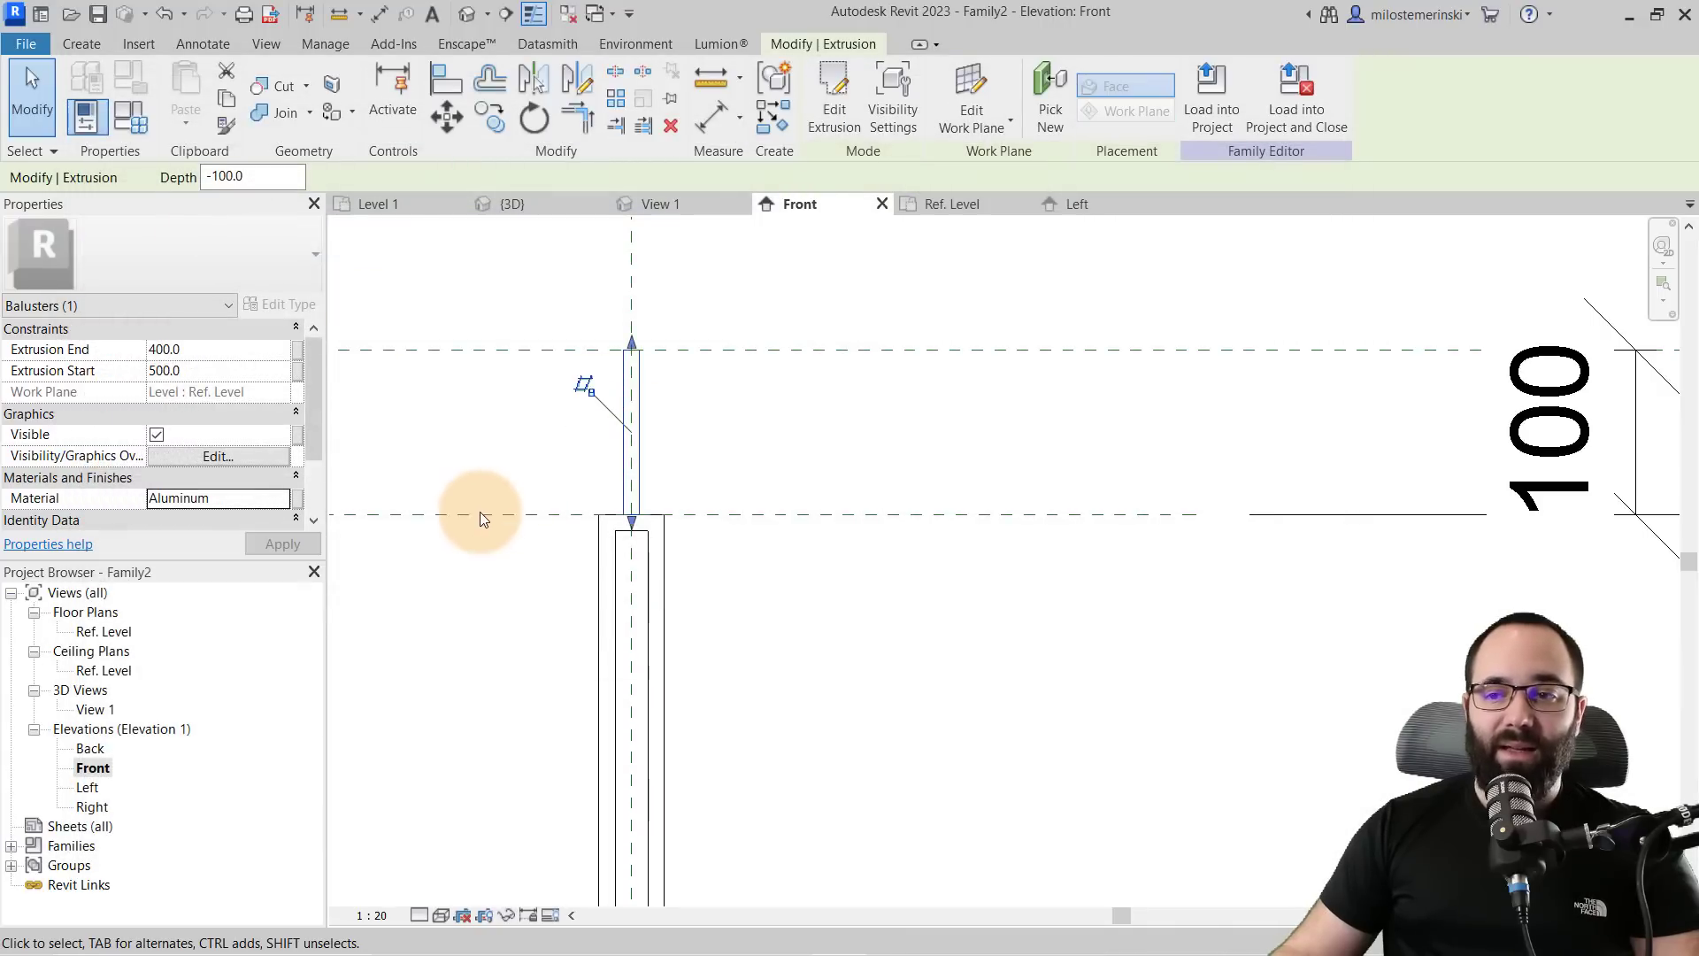
{"action": "left_click", "coordinate": [529, 463]}
- Save the family as Baluster, then load it into the project and close the family
{"action": "scroll", "coordinate": [655, 432], "scroll_direction": "down", "scroll_amount": 2}
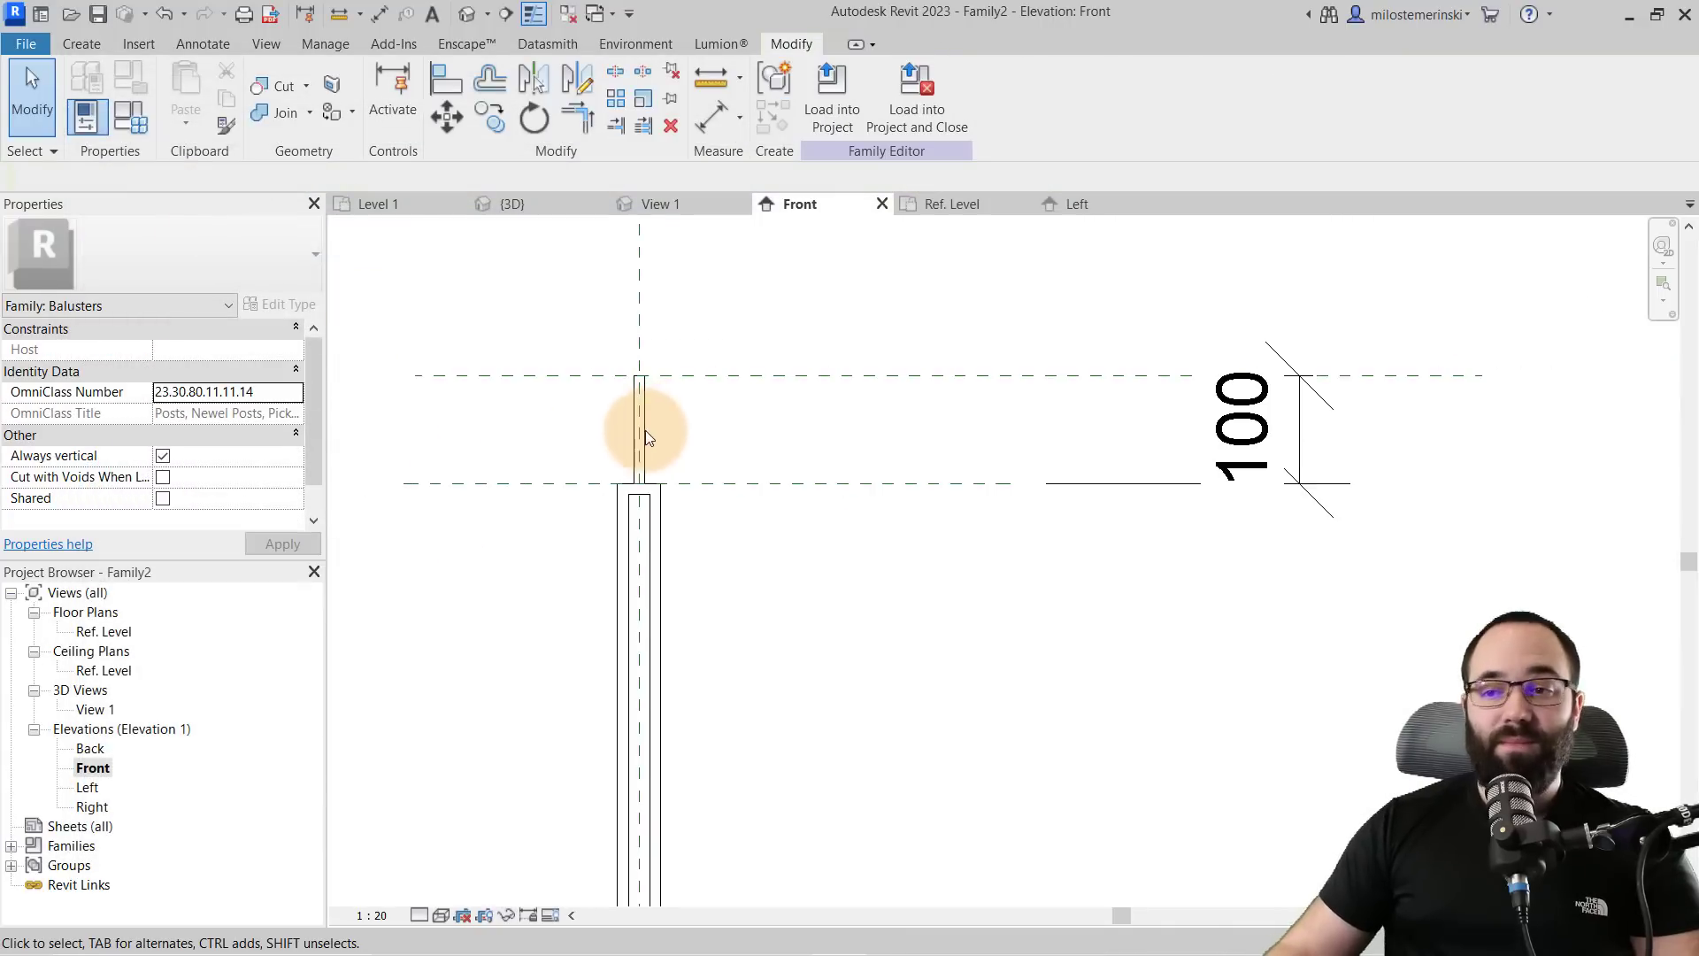
{"action": "middle_click_drag", "start_coordinate": [667, 443], "coordinate": [653, 429]}
{"action": "left_click", "coordinate": [98, 14]}
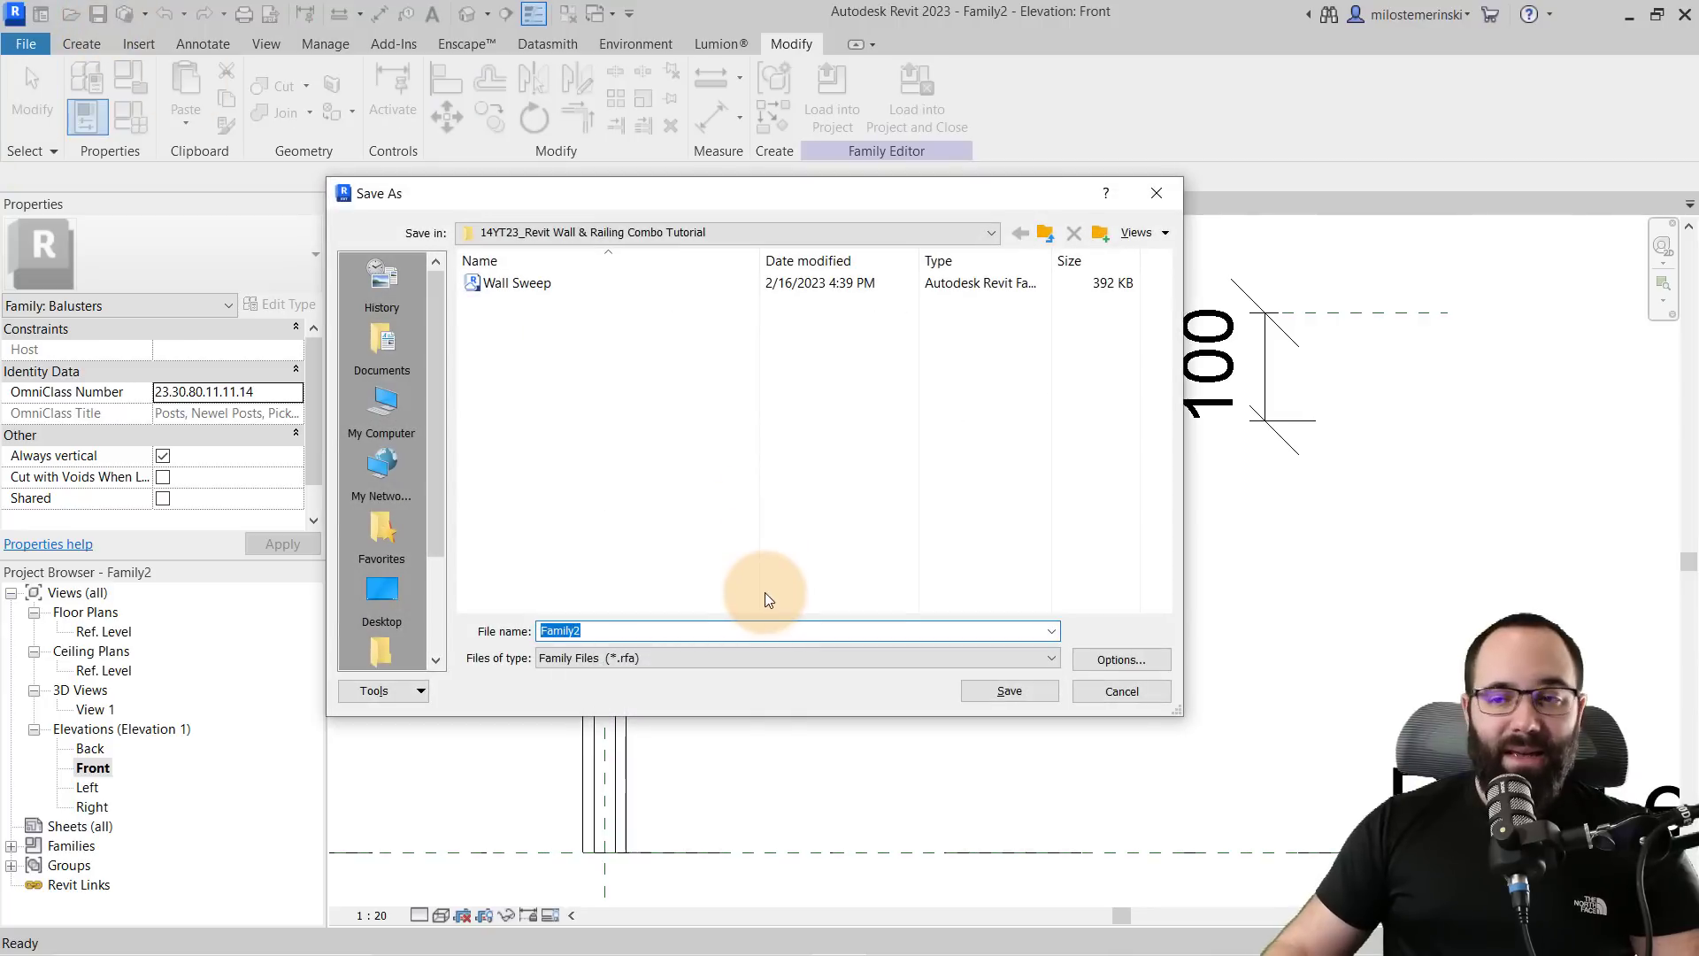
{"action": "type", "text": "Baluster"}
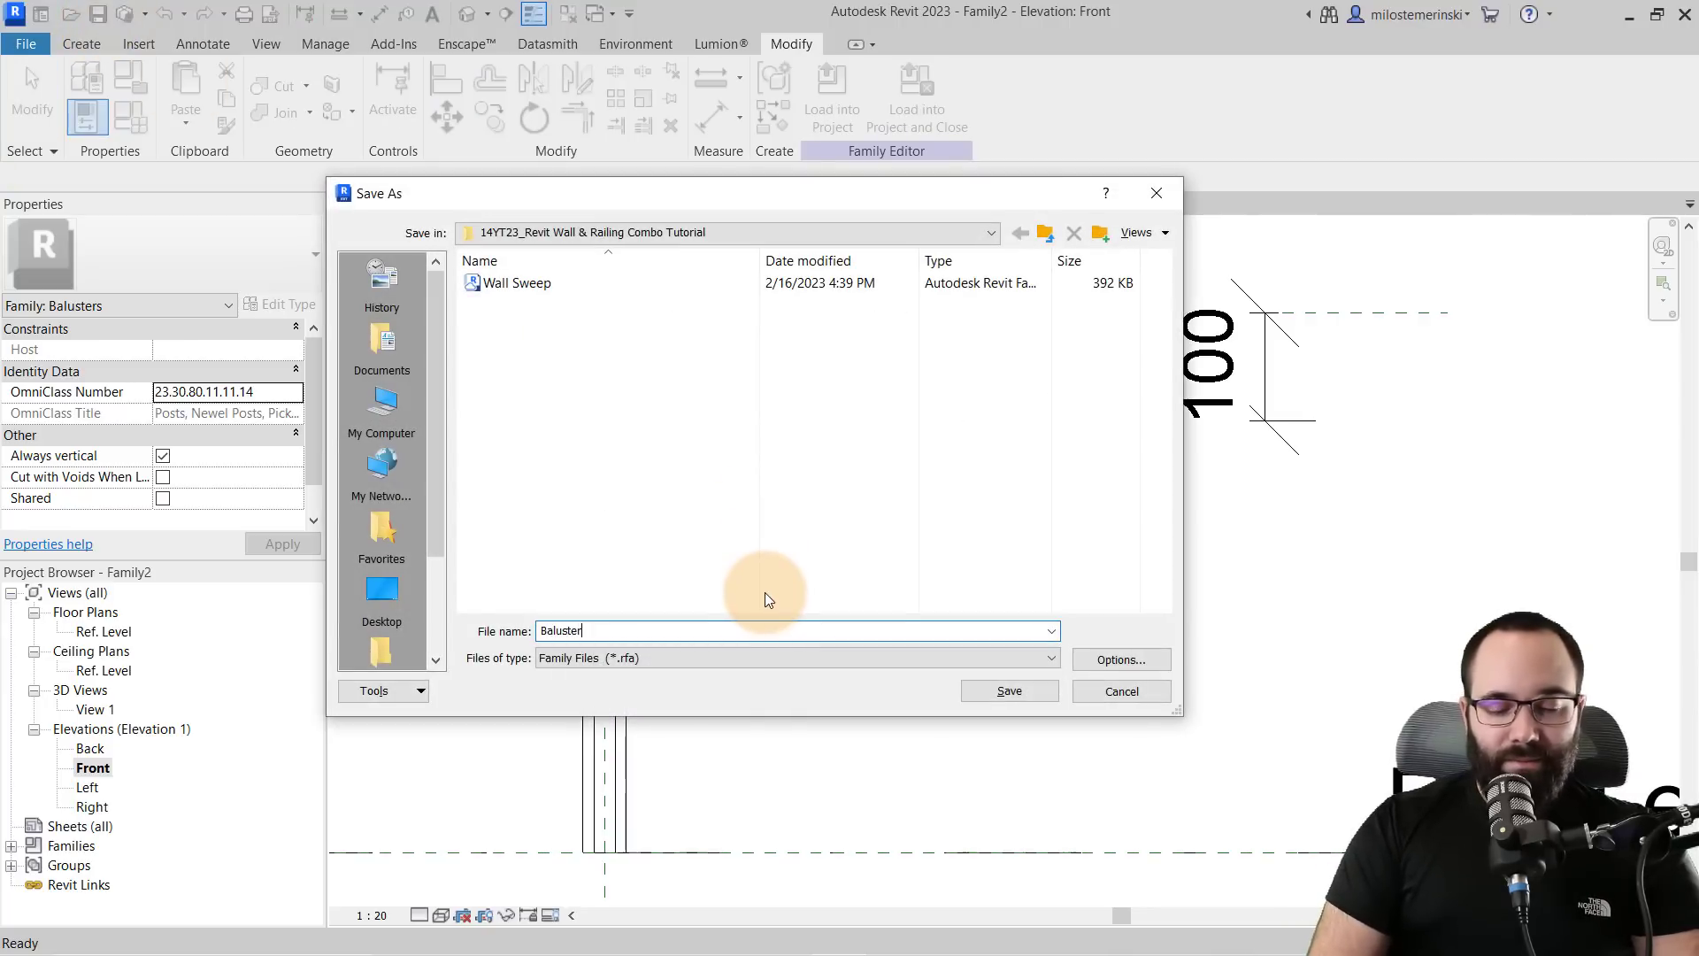
{"action": "left_click", "coordinate": [992, 692]}
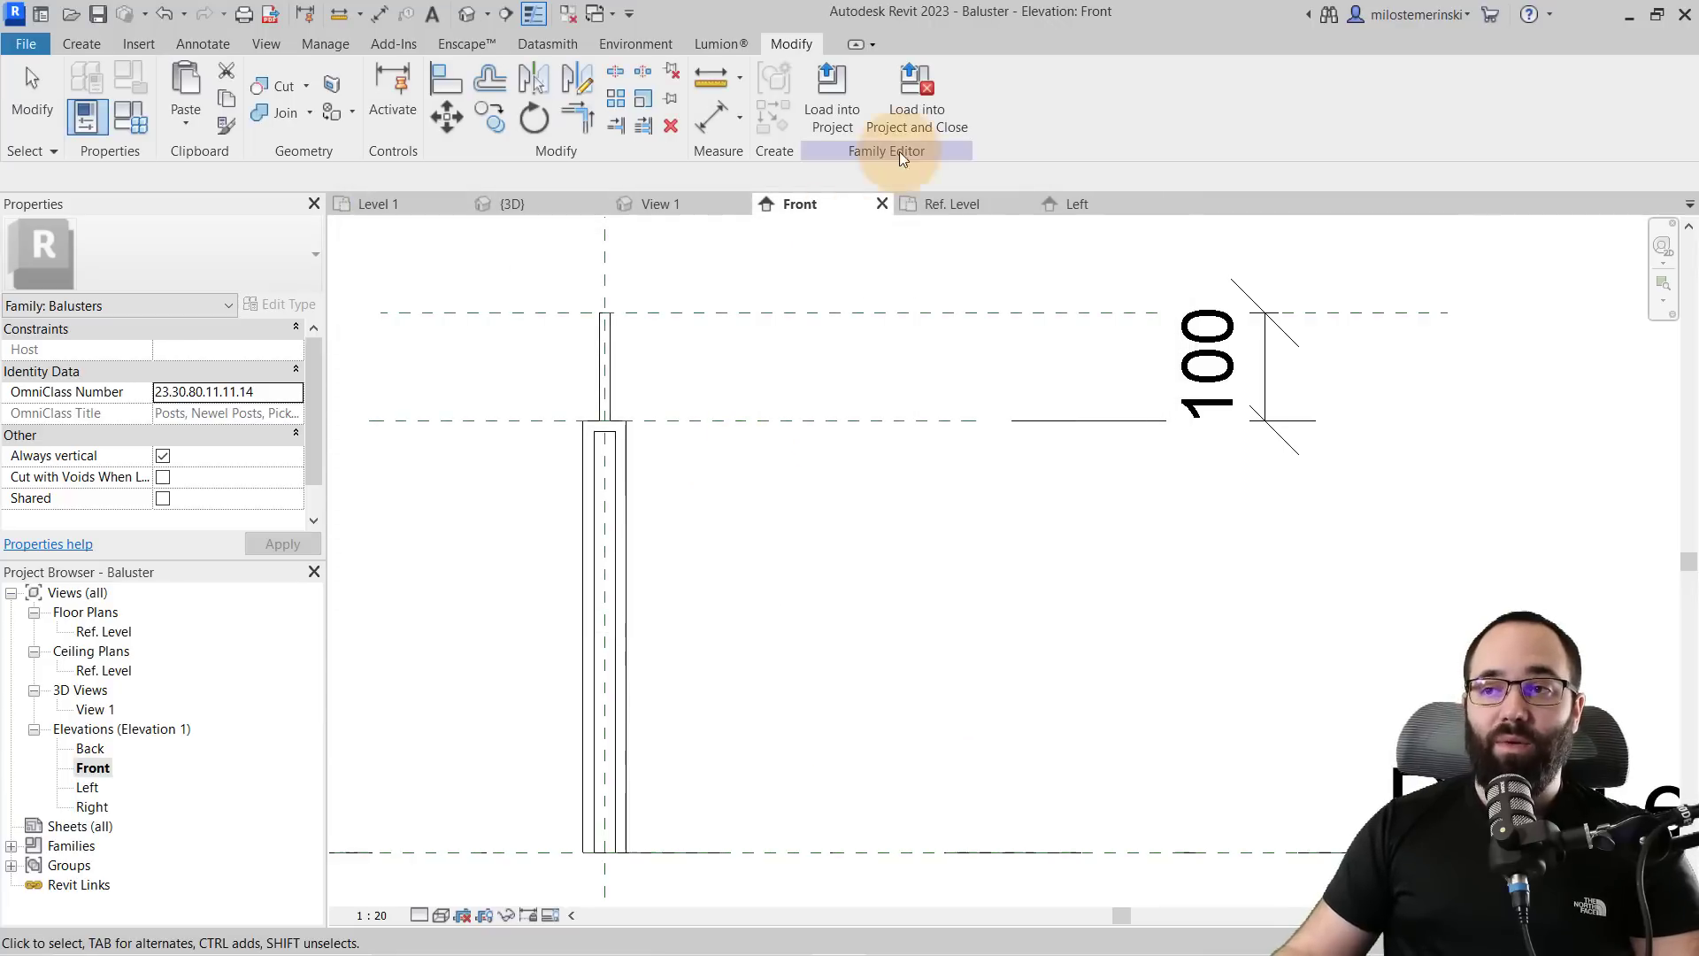
{"action": "left_click", "coordinate": [919, 126]}
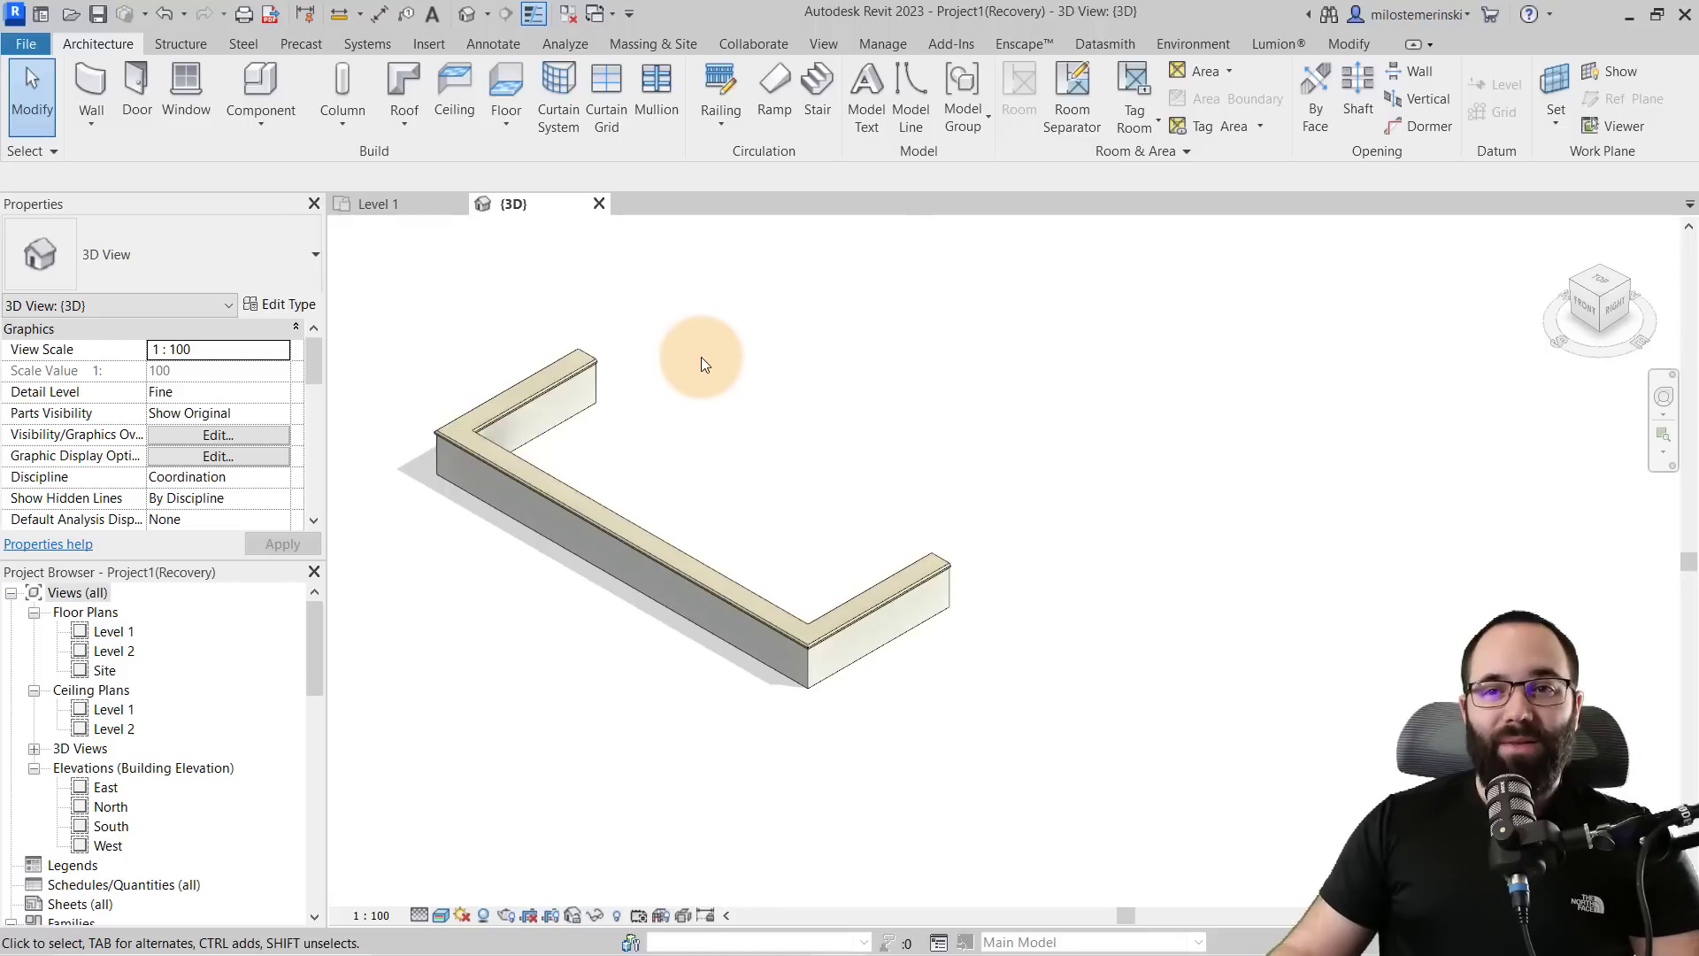
- Create a new family from the Metric Profile-Rail template in the English templates folder
{"action": "left_click", "coordinate": [26, 46]}
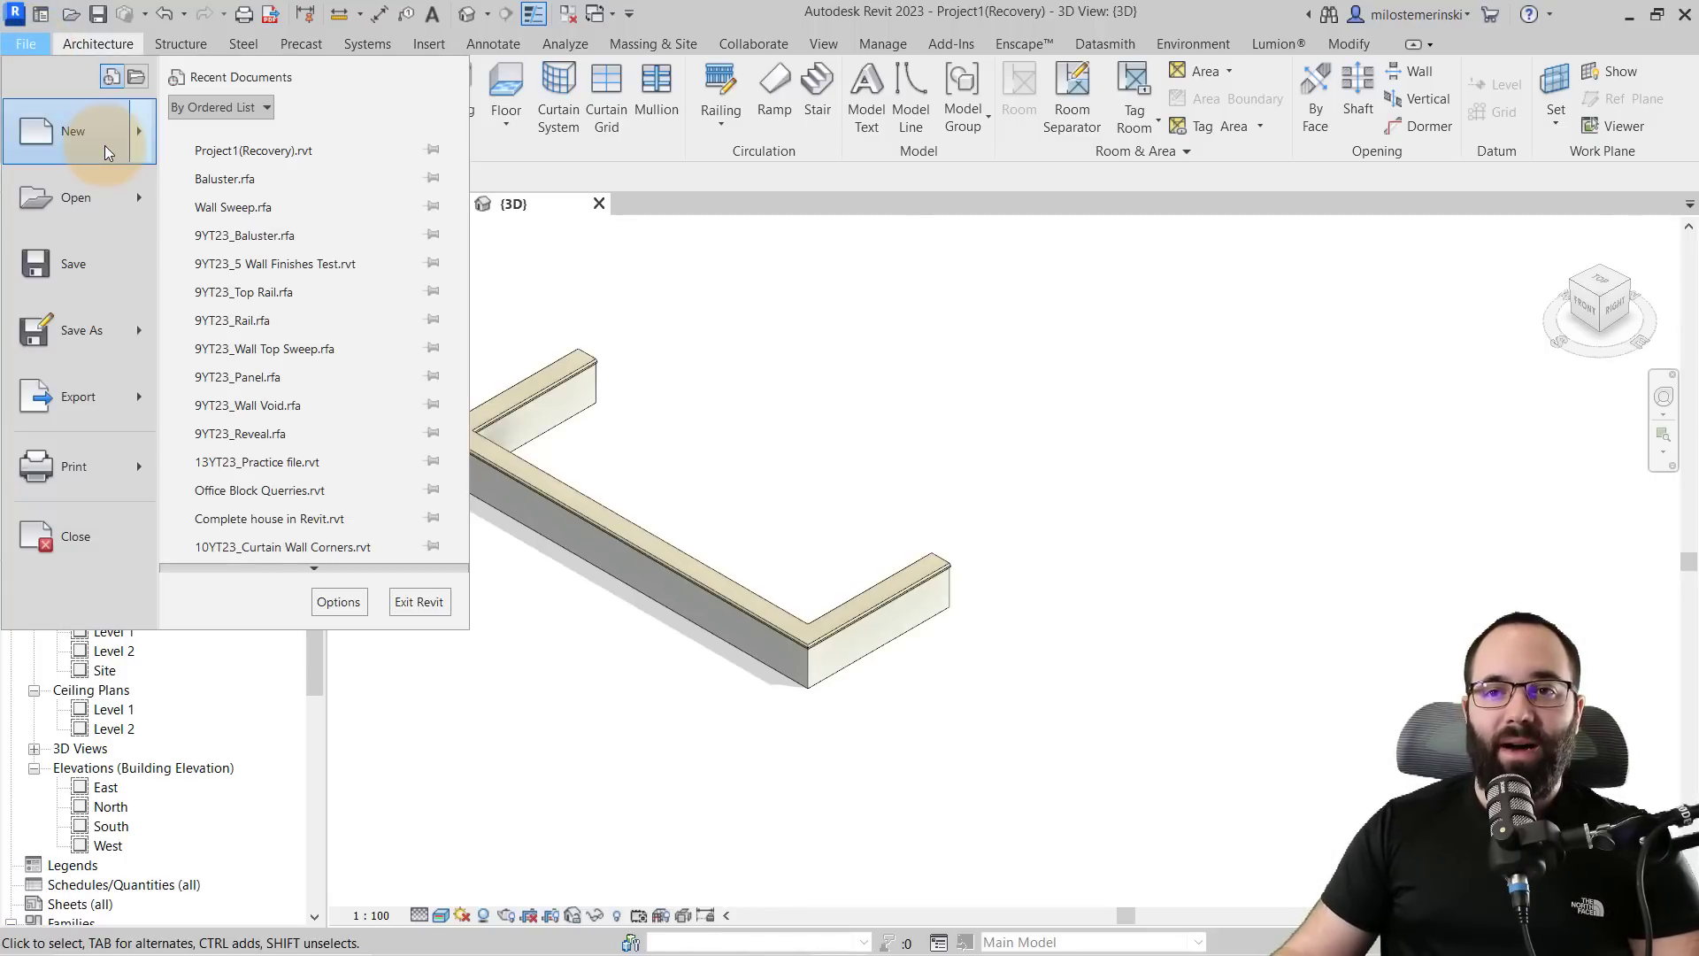
{"action": "mouse_move", "coordinate": [105, 145]}
{"action": "left_click", "coordinate": [258, 211]}
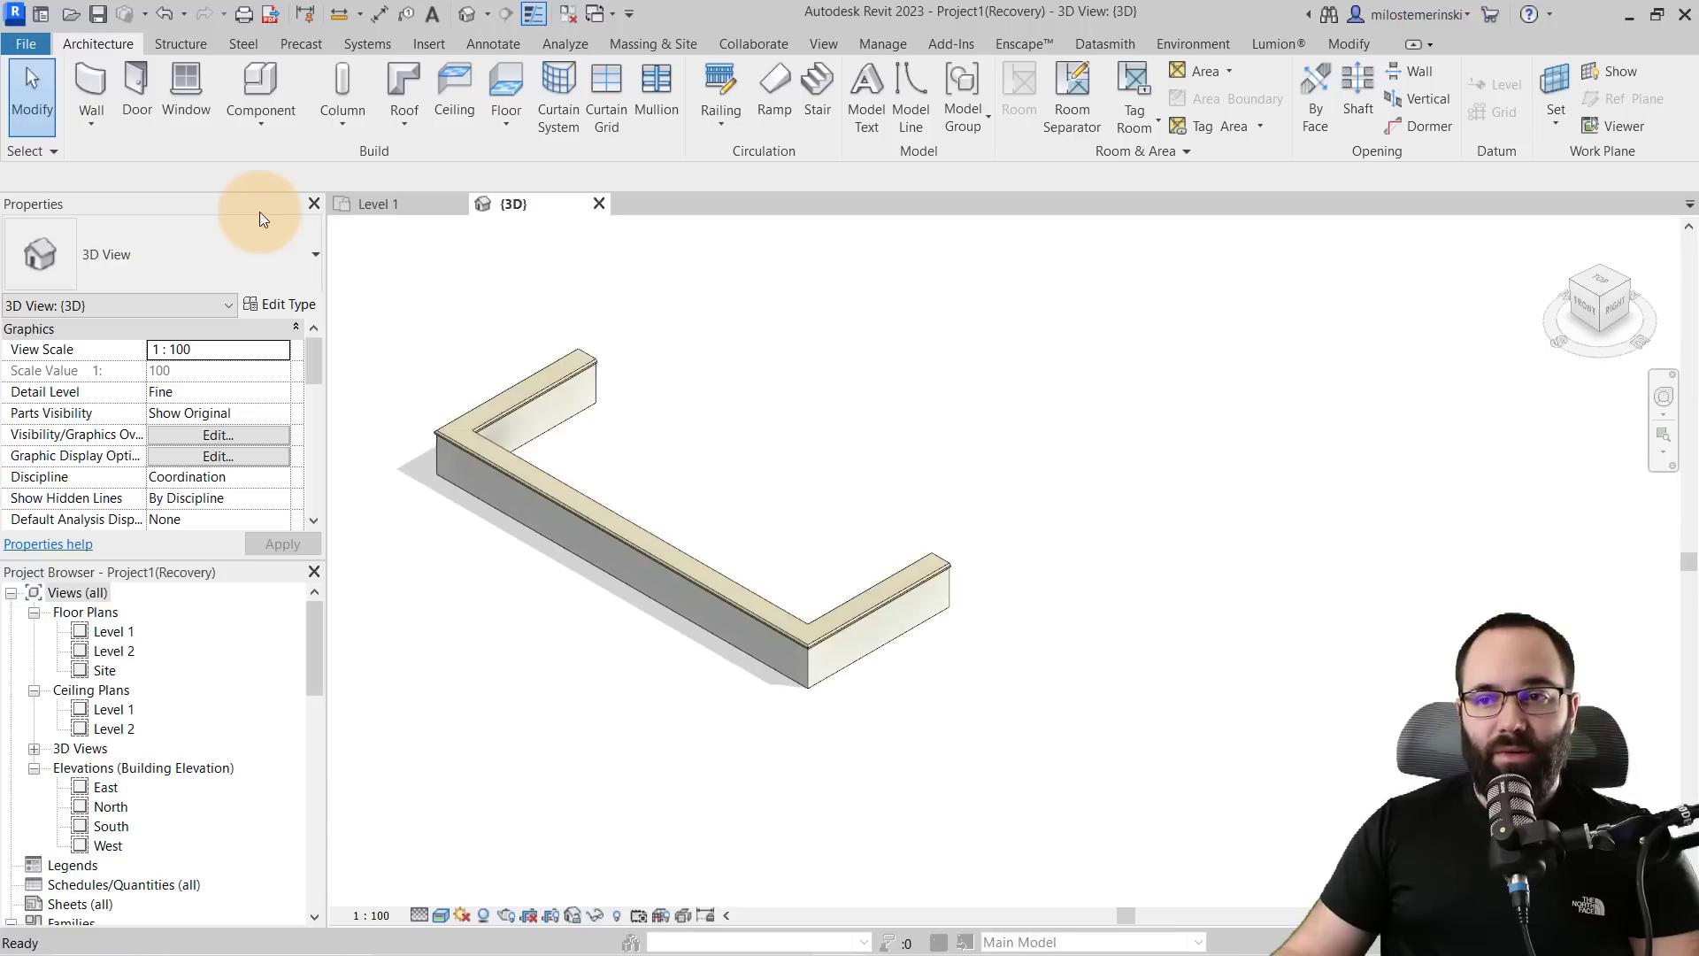
{"action": "left_click", "coordinate": [518, 310]}
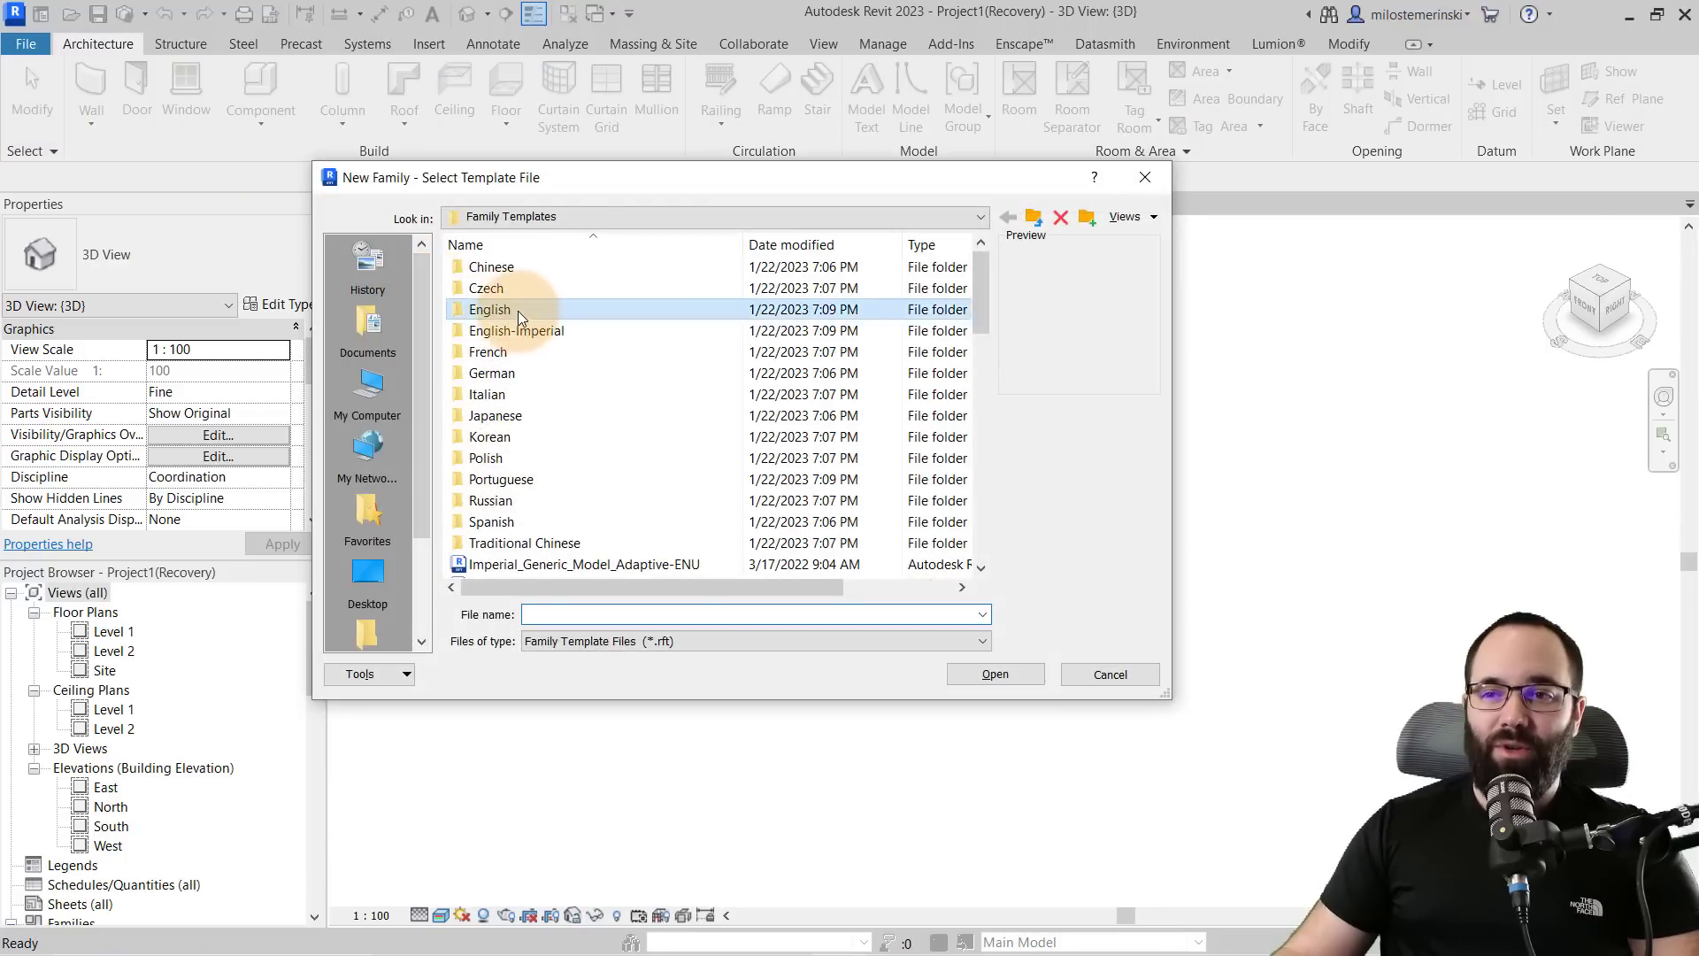
{"action": "double_click", "coordinate": [518, 311]}
{"action": "scroll", "coordinate": [573, 390], "scroll_direction": "down", "scroll_amount": 10}
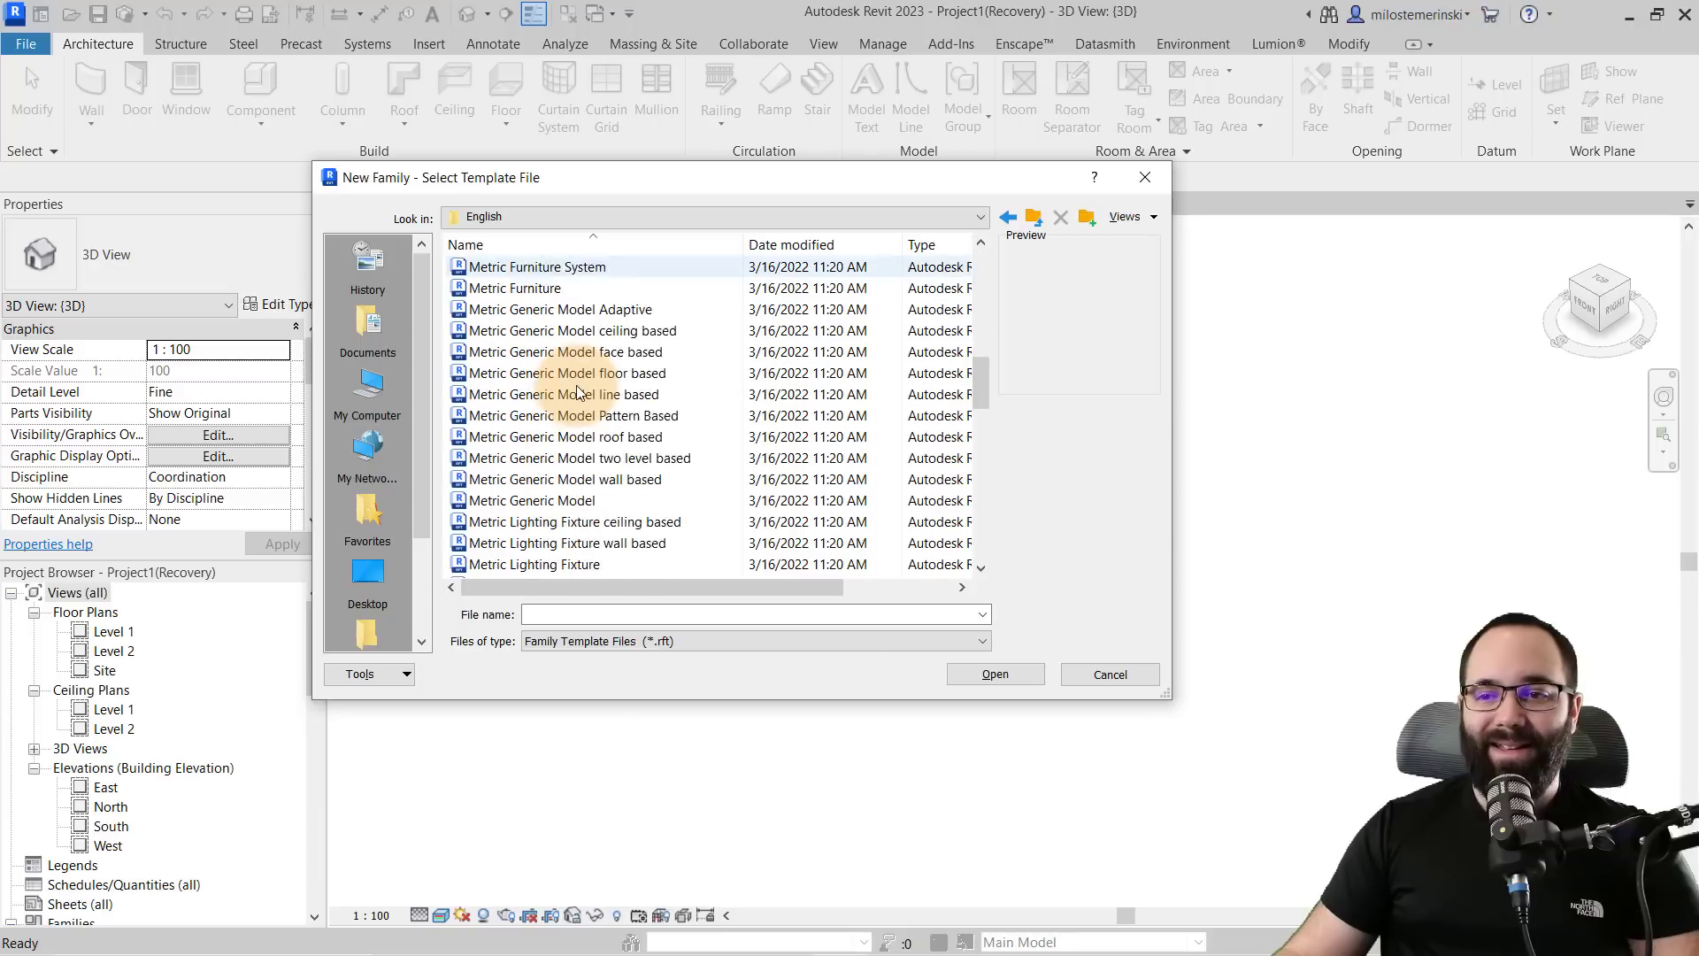
{"action": "scroll", "coordinate": [577, 392], "scroll_direction": "down", "scroll_amount": 8}
{"action": "left_click", "coordinate": [530, 352]}
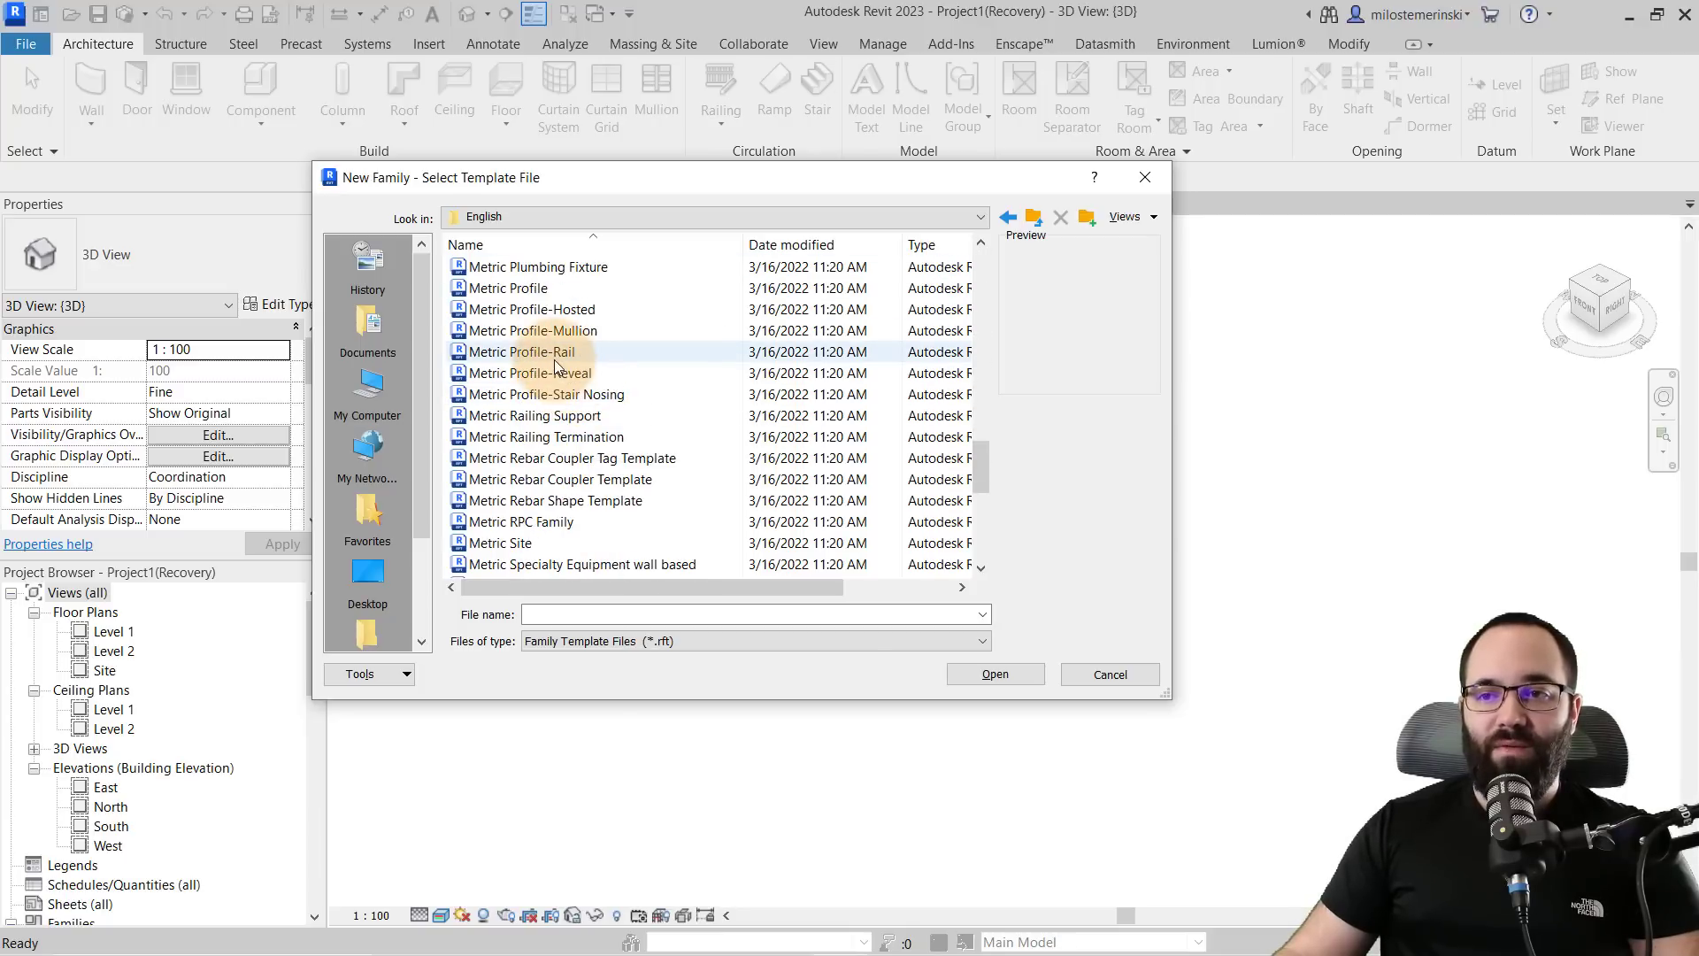
{"action": "left_click", "coordinate": [995, 674]}
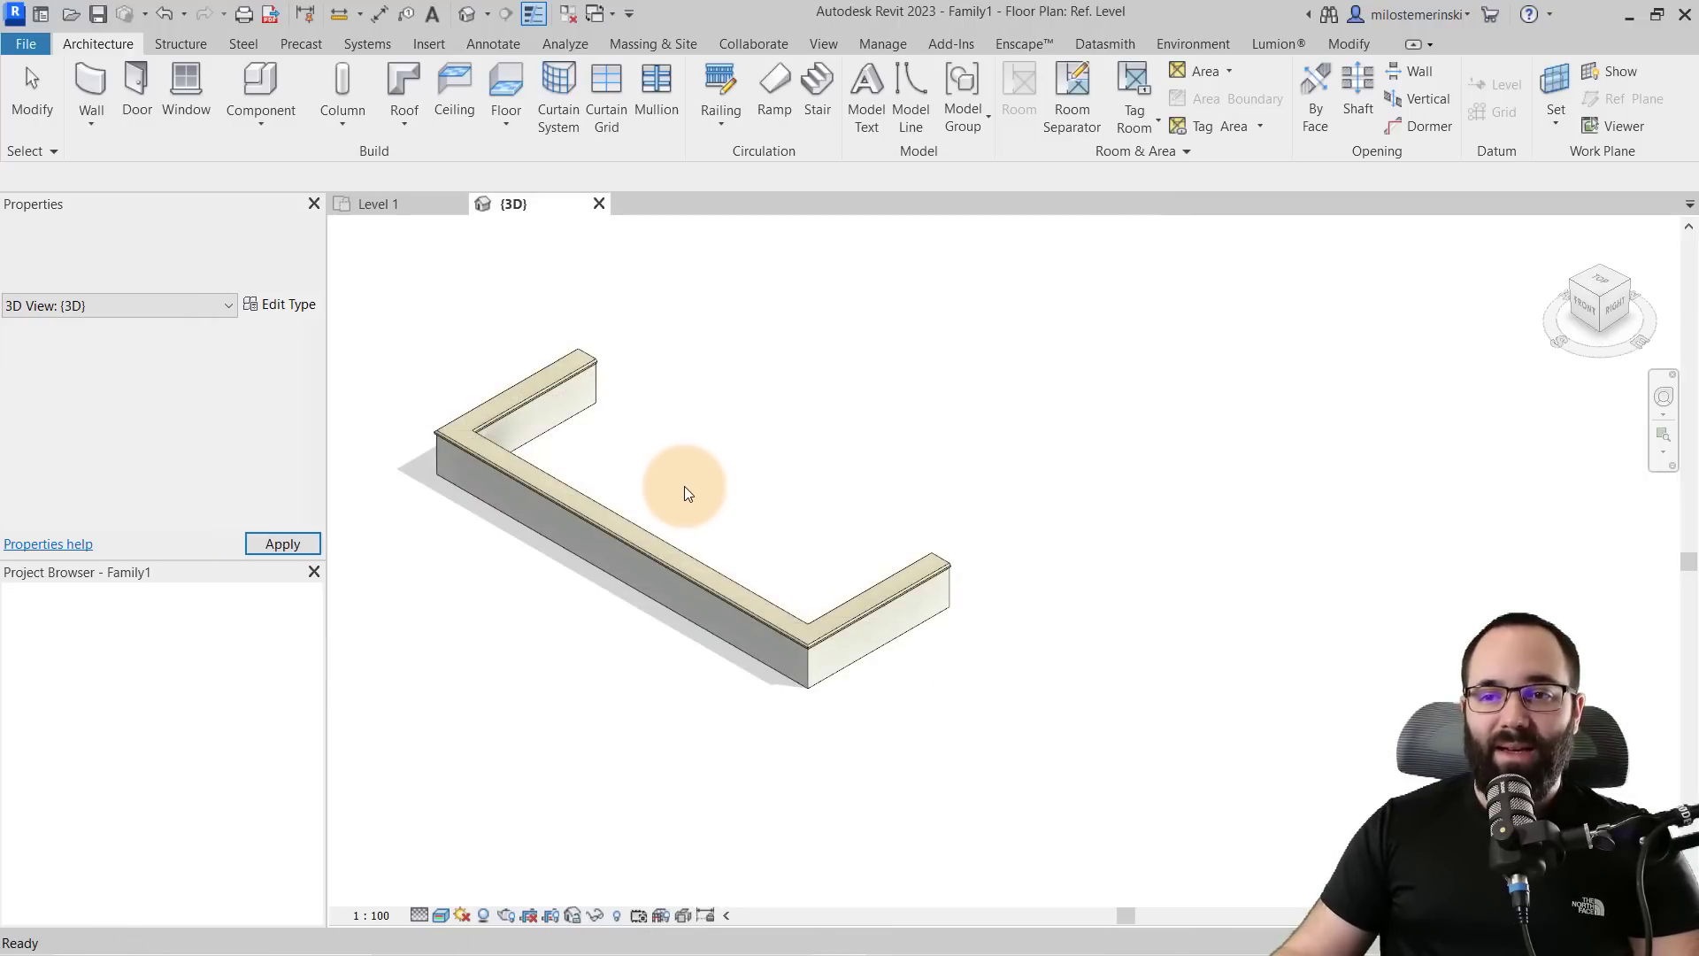
- Draw a rectangle about 30 by 45 mm around the intersection of the Rail Centerline and Rail Top planes
{"action": "middle_click_drag", "start_coordinate": [762, 505], "coordinate": [618, 508]}
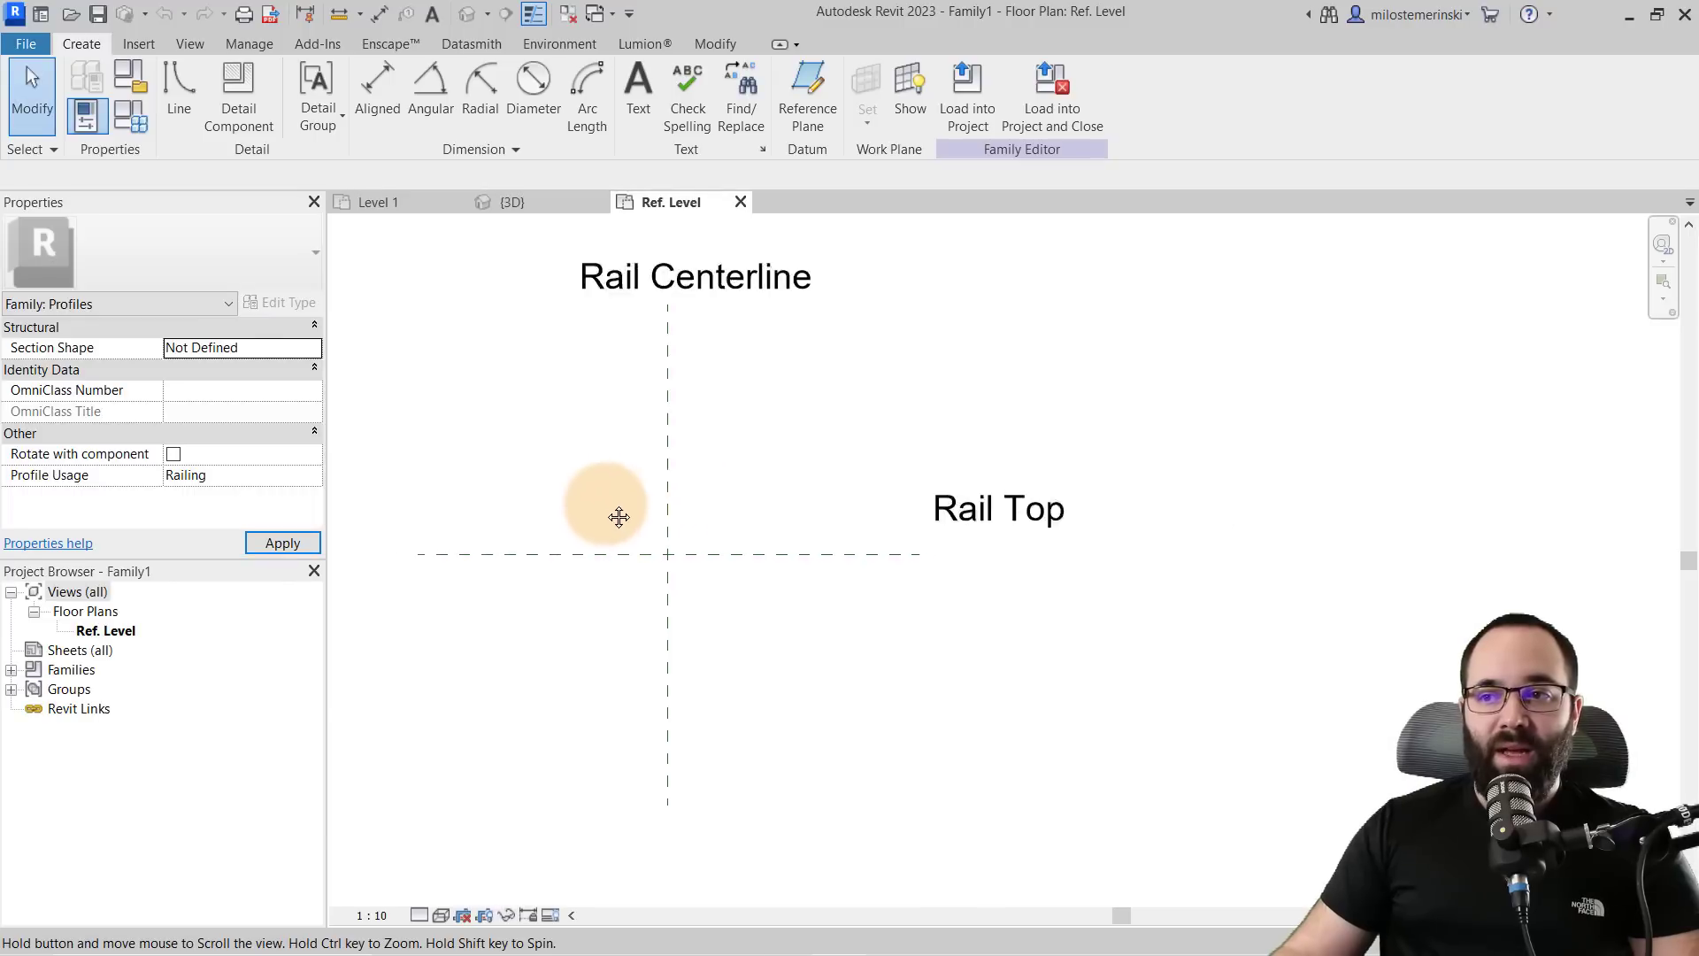
{"action": "scroll", "coordinate": [619, 561], "scroll_direction": "up", "scroll_amount": 3}
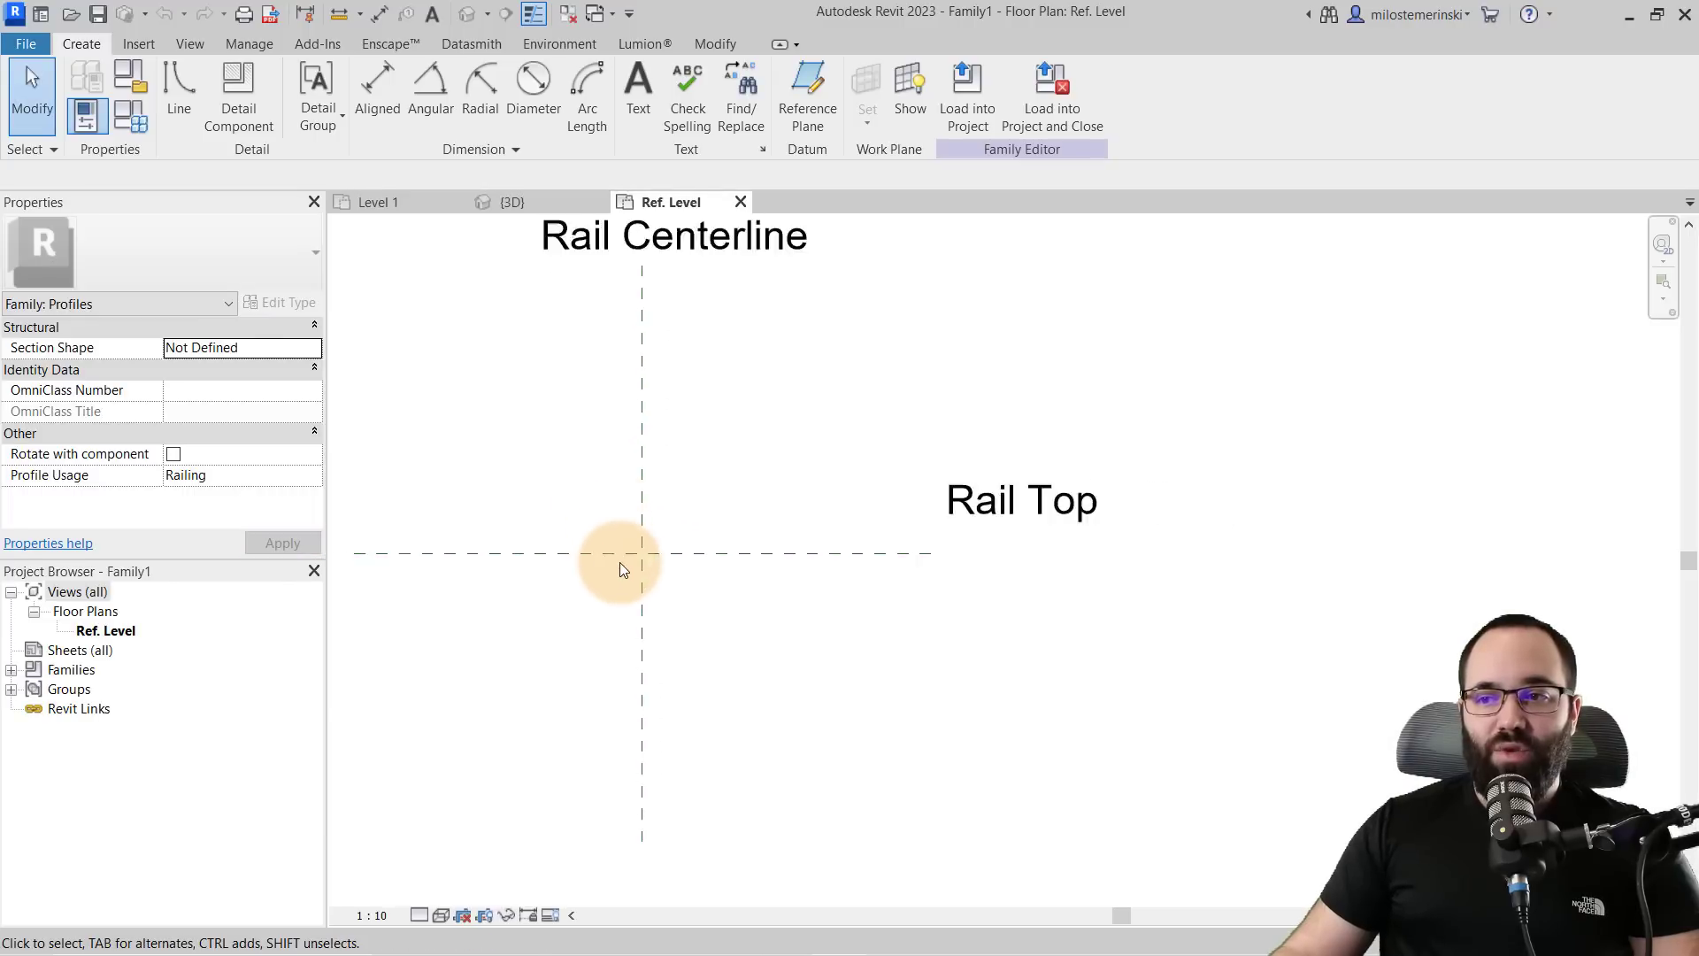
{"action": "left_click", "coordinate": [174, 88]}
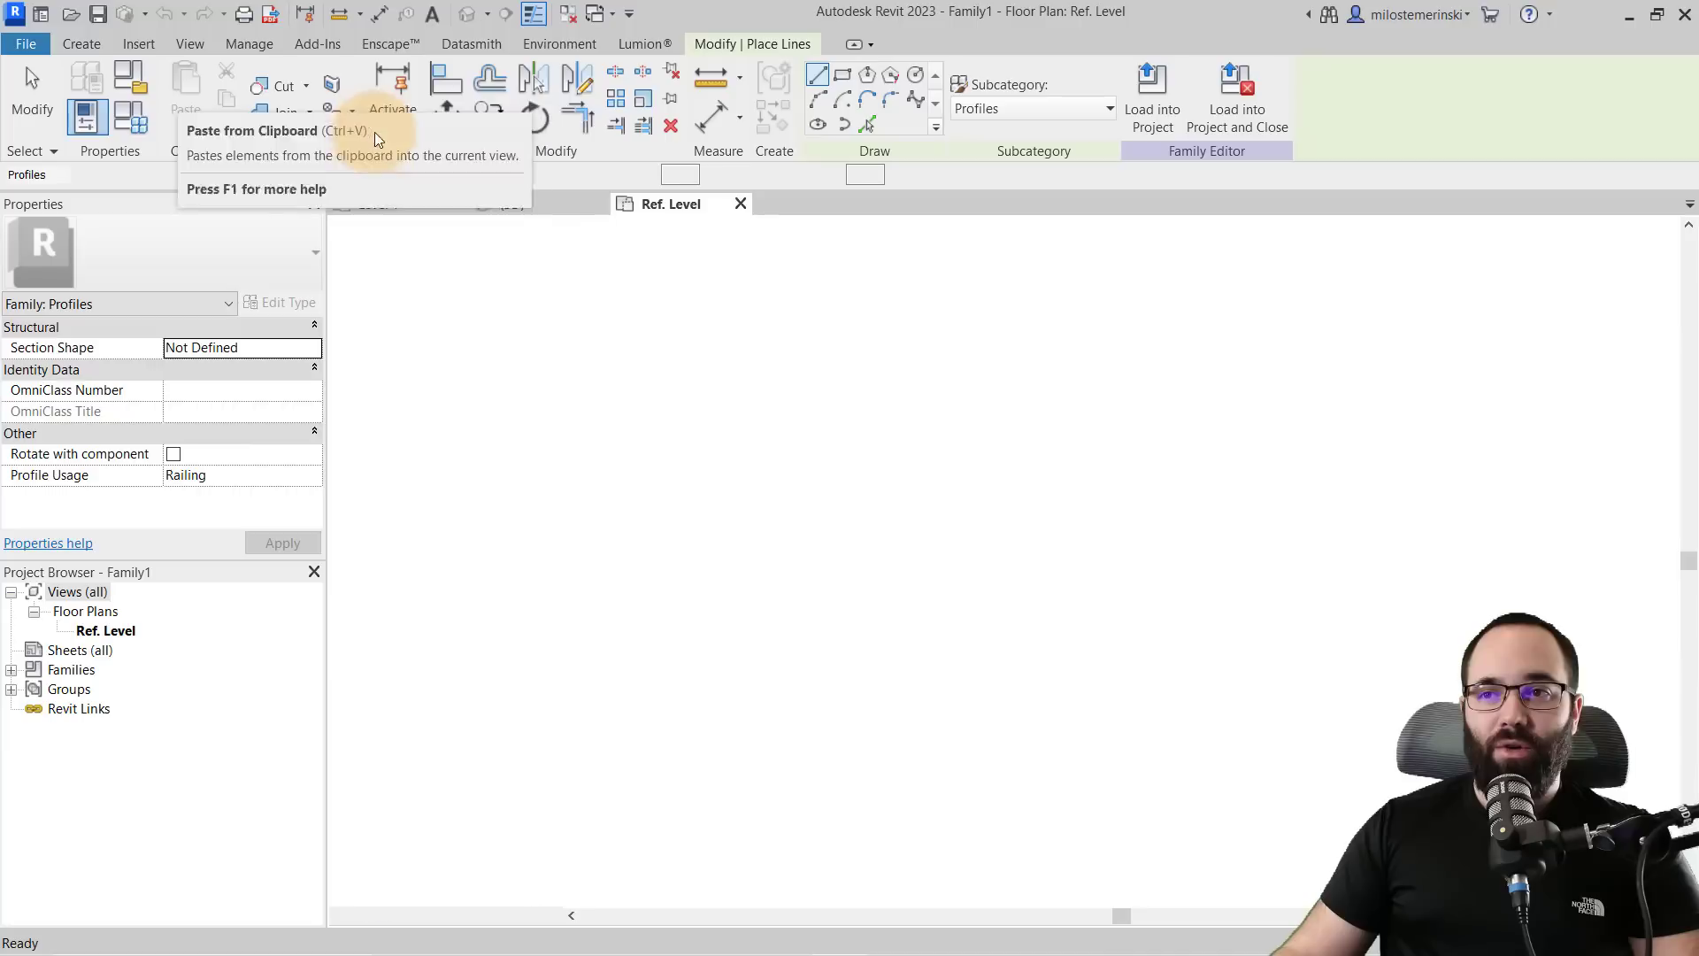
{"action": "left_click", "coordinate": [843, 77]}
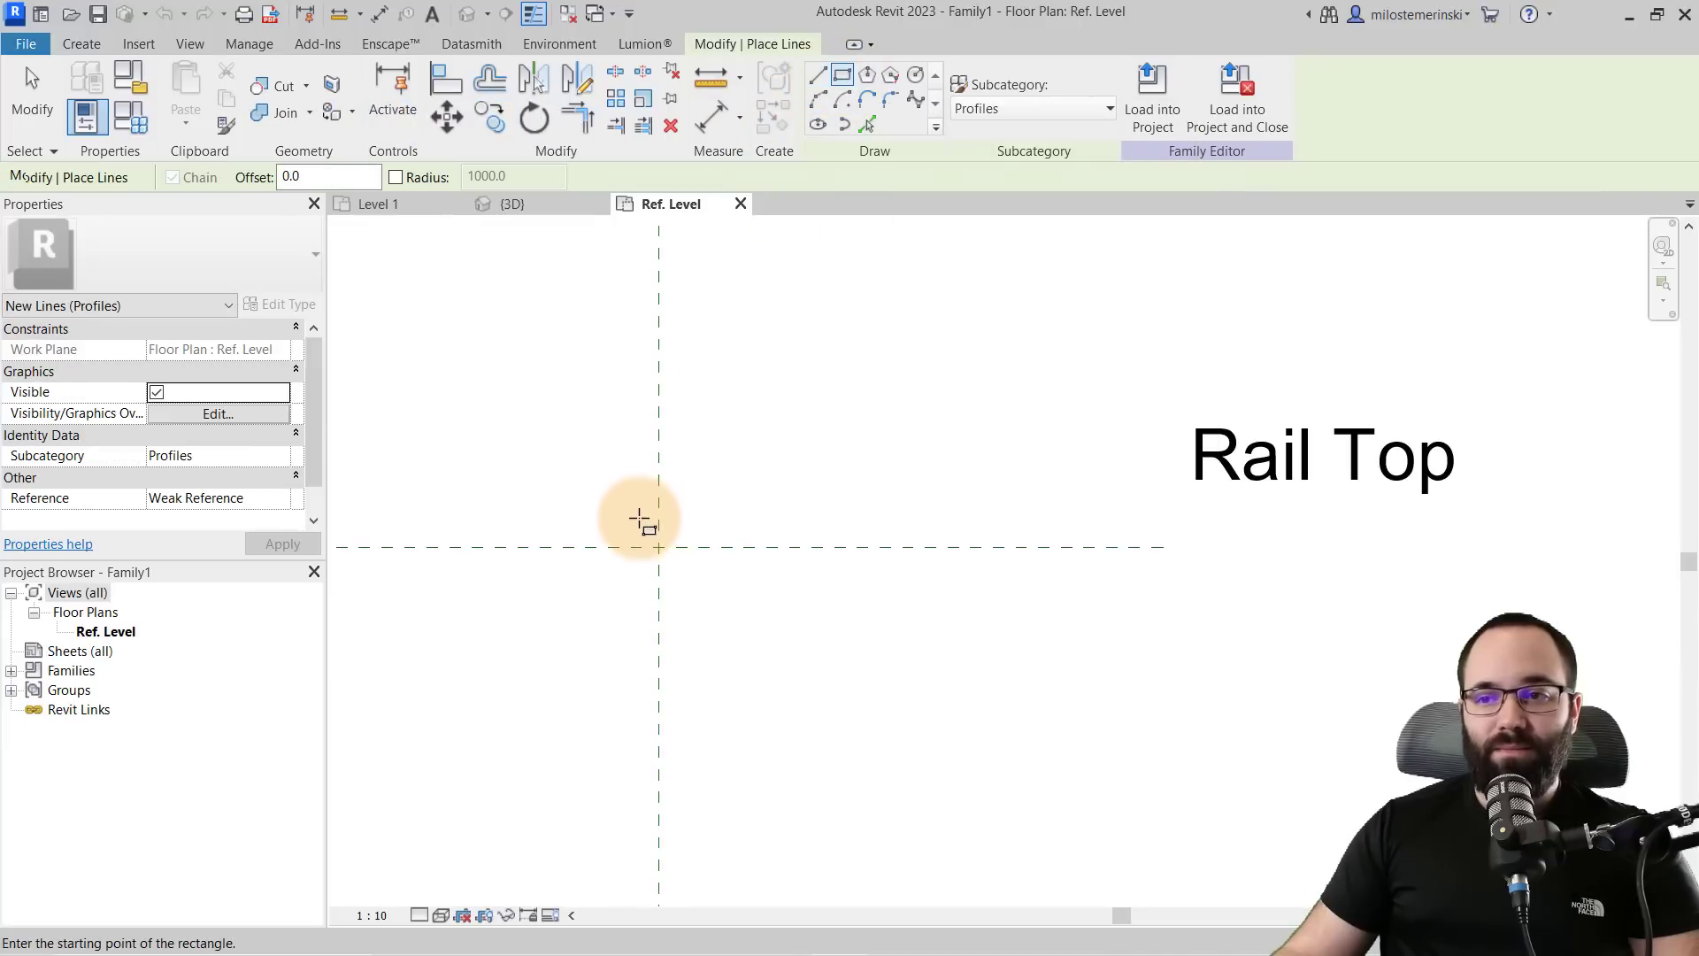
{"action": "left_click", "coordinate": [637, 516]}
{"action": "left_click", "coordinate": [689, 591]}
{"action": "key", "text": "Escape"}
{"action": "key", "text": "Escape"}
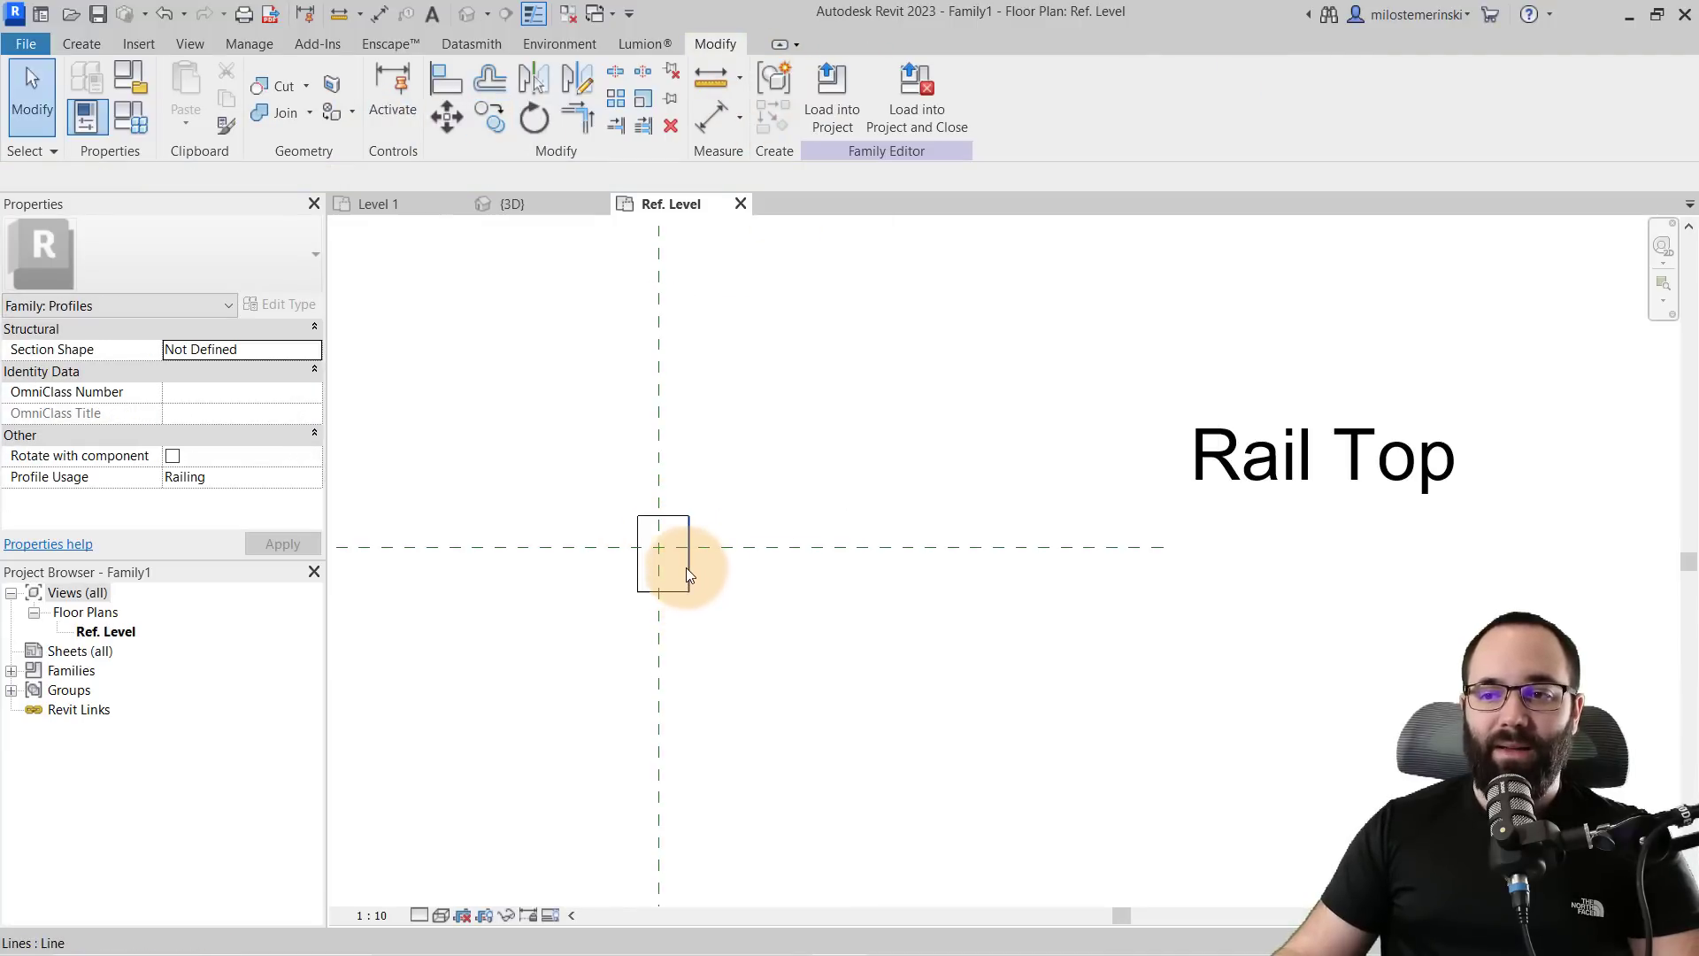
- Set the rectangle's right edge 10 mm from the Rail Centerline
{"action": "left_click", "coordinate": [687, 567]}
{"action": "mouse_move", "coordinate": [643, 634]}
{"action": "left_mouse_down"}
{"action": "mouse_move", "coordinate": [660, 569]}
{"action": "mouse_move", "coordinate": [663, 607]}
{"action": "mouse_move", "coordinate": [720, 608]}
{"action": "mouse_move", "coordinate": [673, 624]}
{"action": "left_mouse_up"}
{"action": "left_click", "coordinate": [671, 617]}
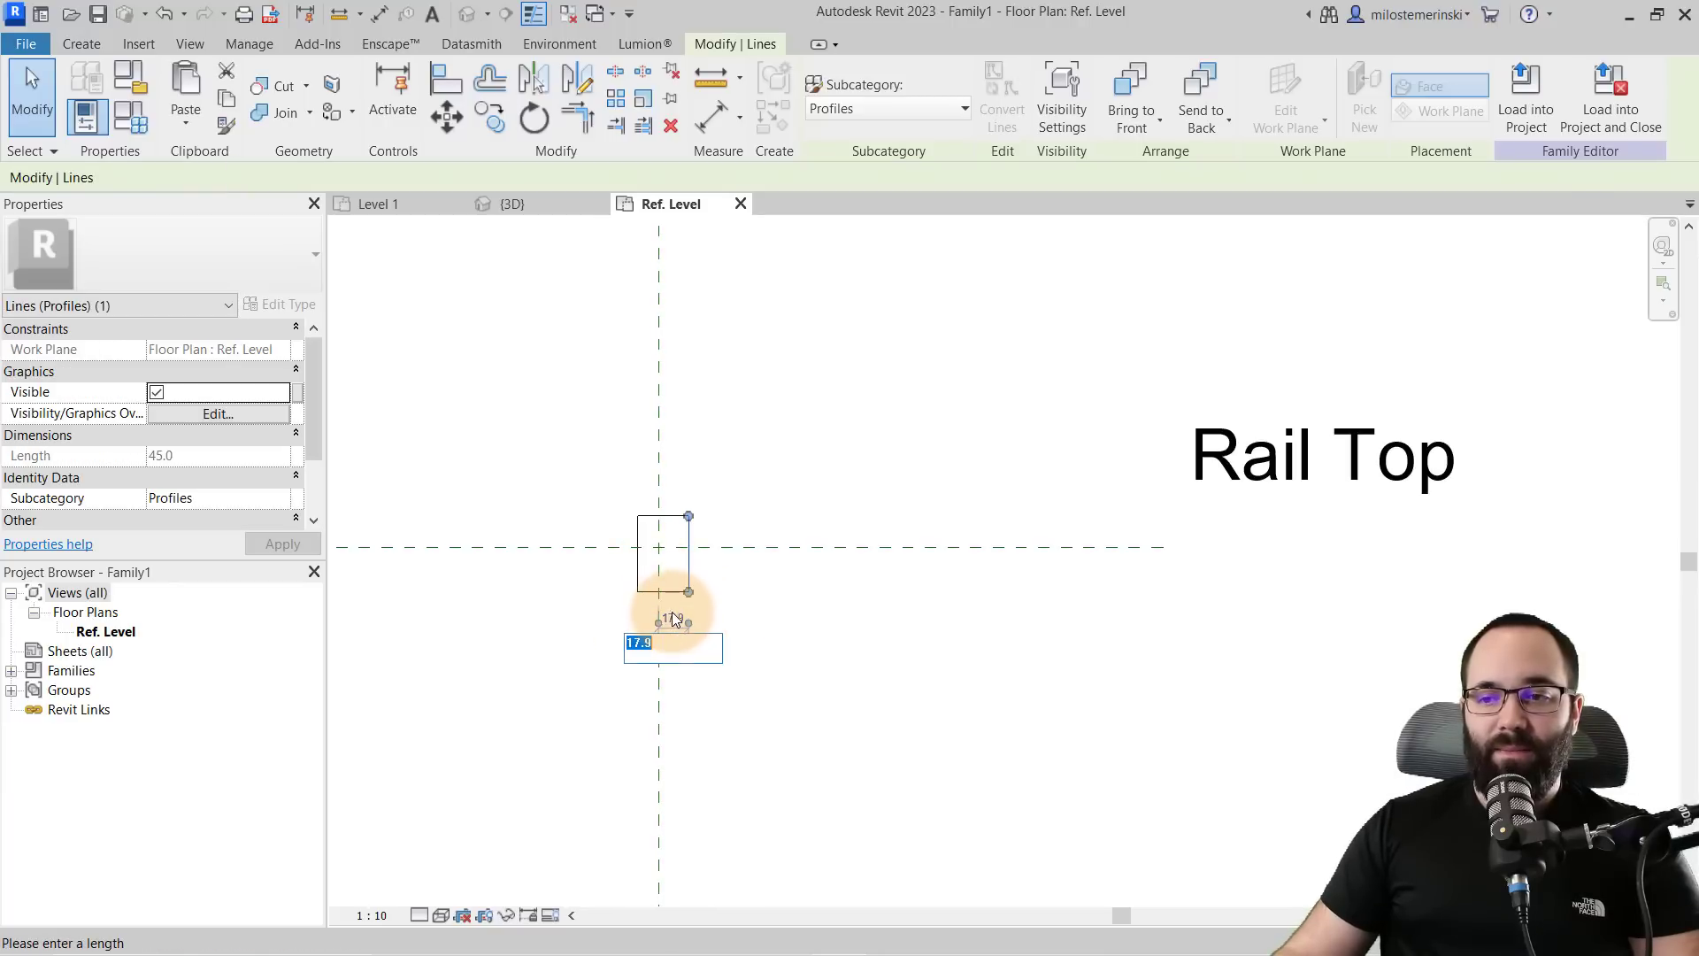
{"action": "type", "text": "10"}
{"action": "key", "text": "Return"}
{"action": "key", "text": "Escape"}
{"action": "scroll", "coordinate": [640, 566], "scroll_direction": "up", "scroll_amount": 2}
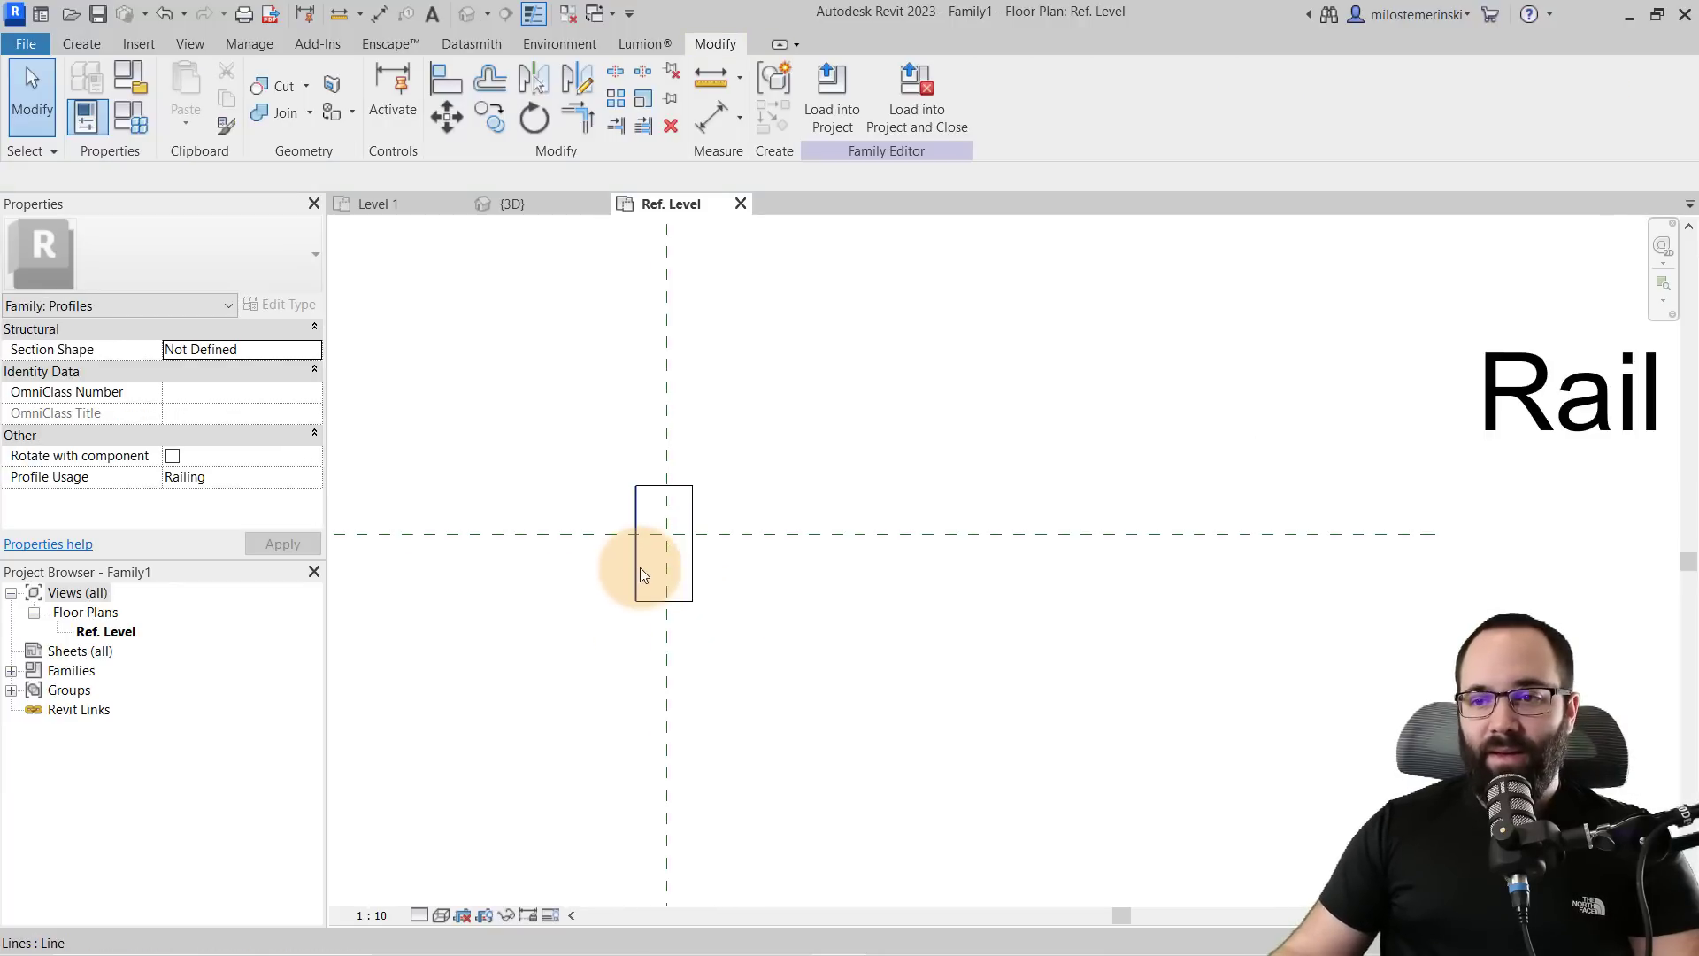
- Move the rectangle's left edge to make the profile 20 mm wide
{"action": "left_click", "coordinate": [637, 566]}
{"action": "left_click", "coordinate": [664, 439]}
{"action": "type", "text": "10"}
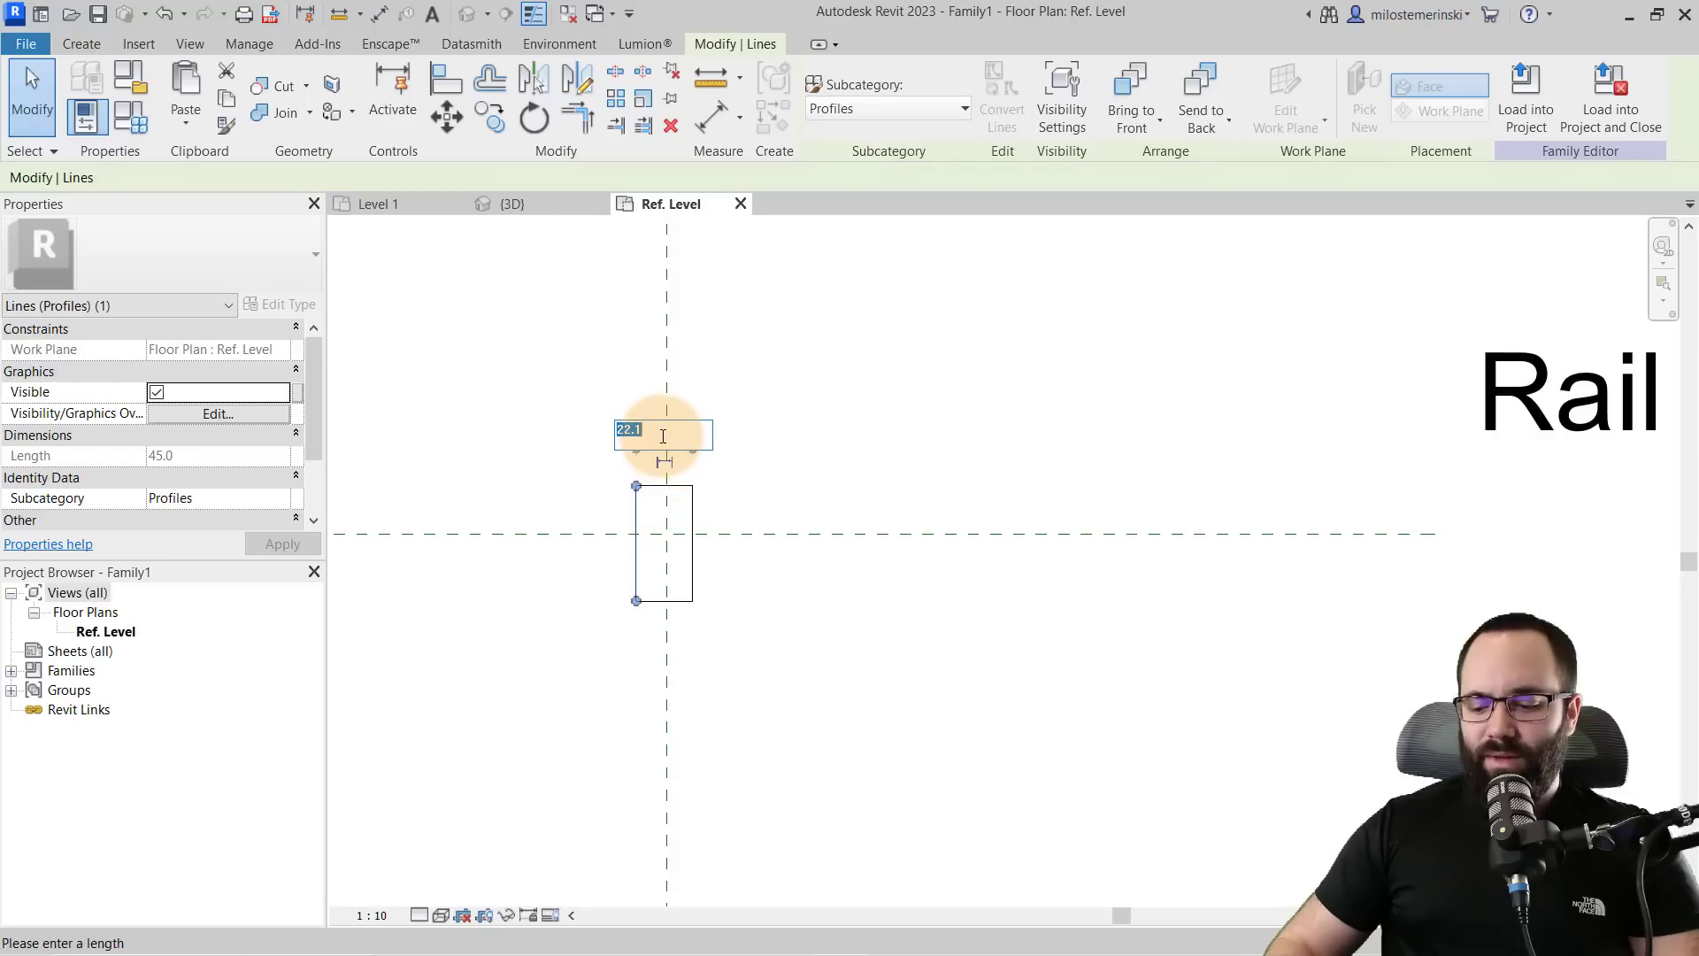
{"action": "key", "text": "Return"}
{"action": "left_click", "coordinate": [674, 436]}
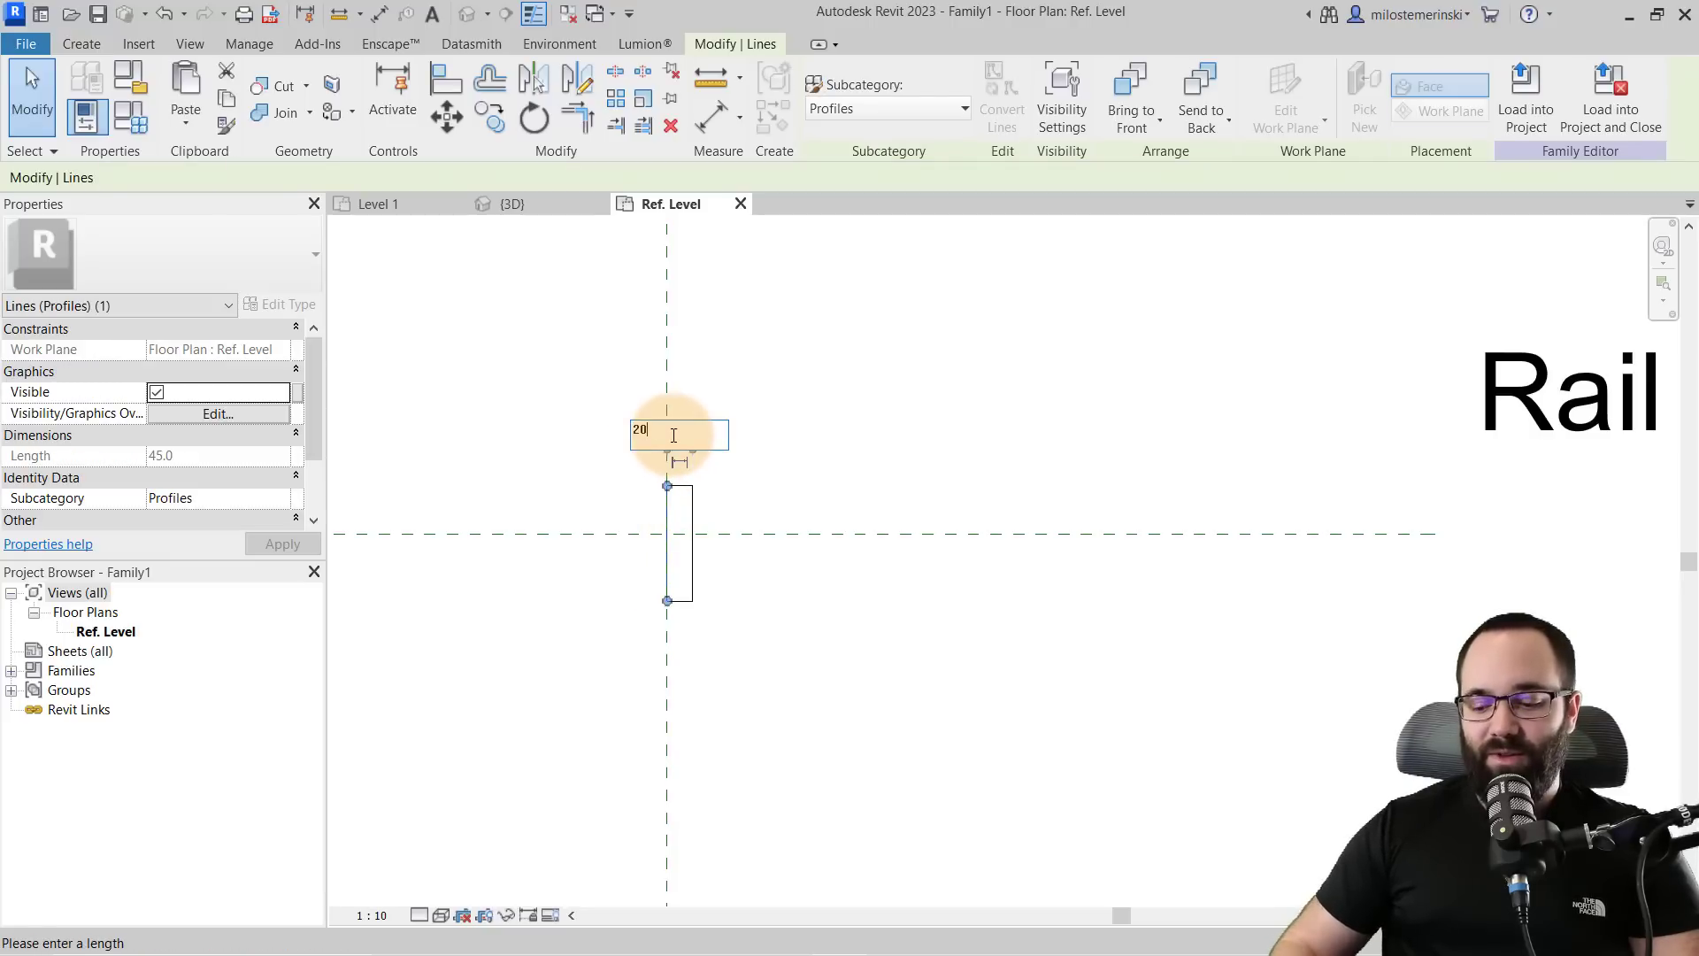
{"action": "type", "text": "20"}
{"action": "key", "text": "Return"}
{"action": "key", "text": "Escape"}
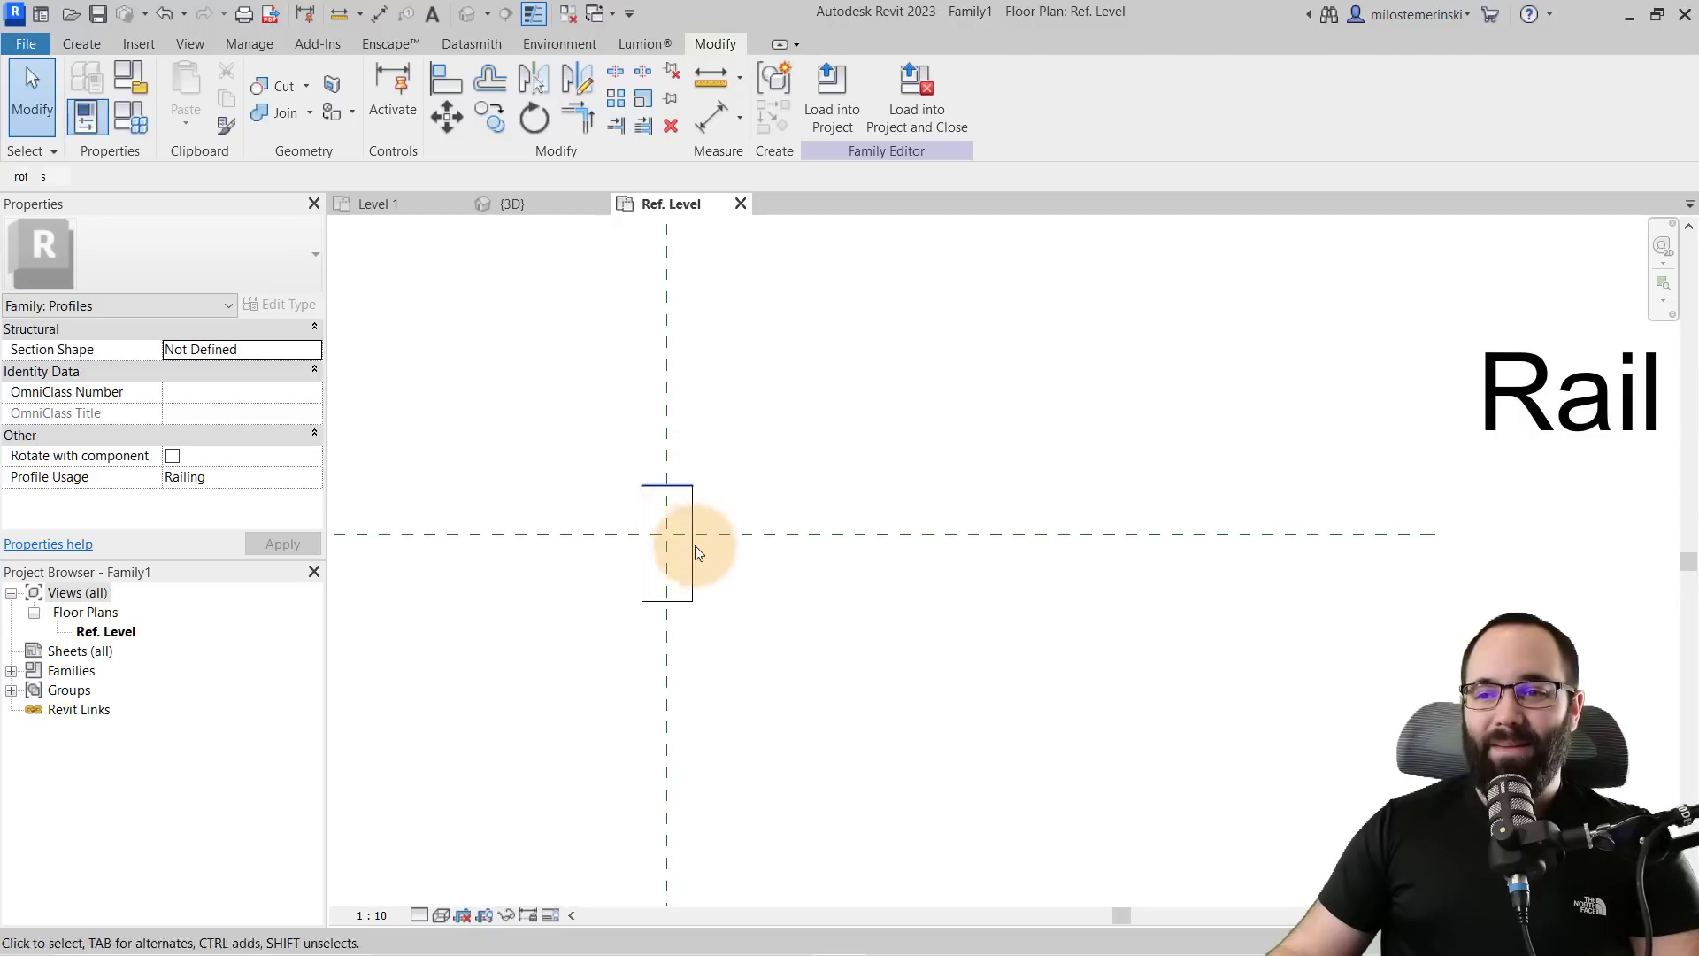
- Place the rectangle's top edge 25 mm above the Rail Top plane
{"action": "left_click", "coordinate": [696, 550]}
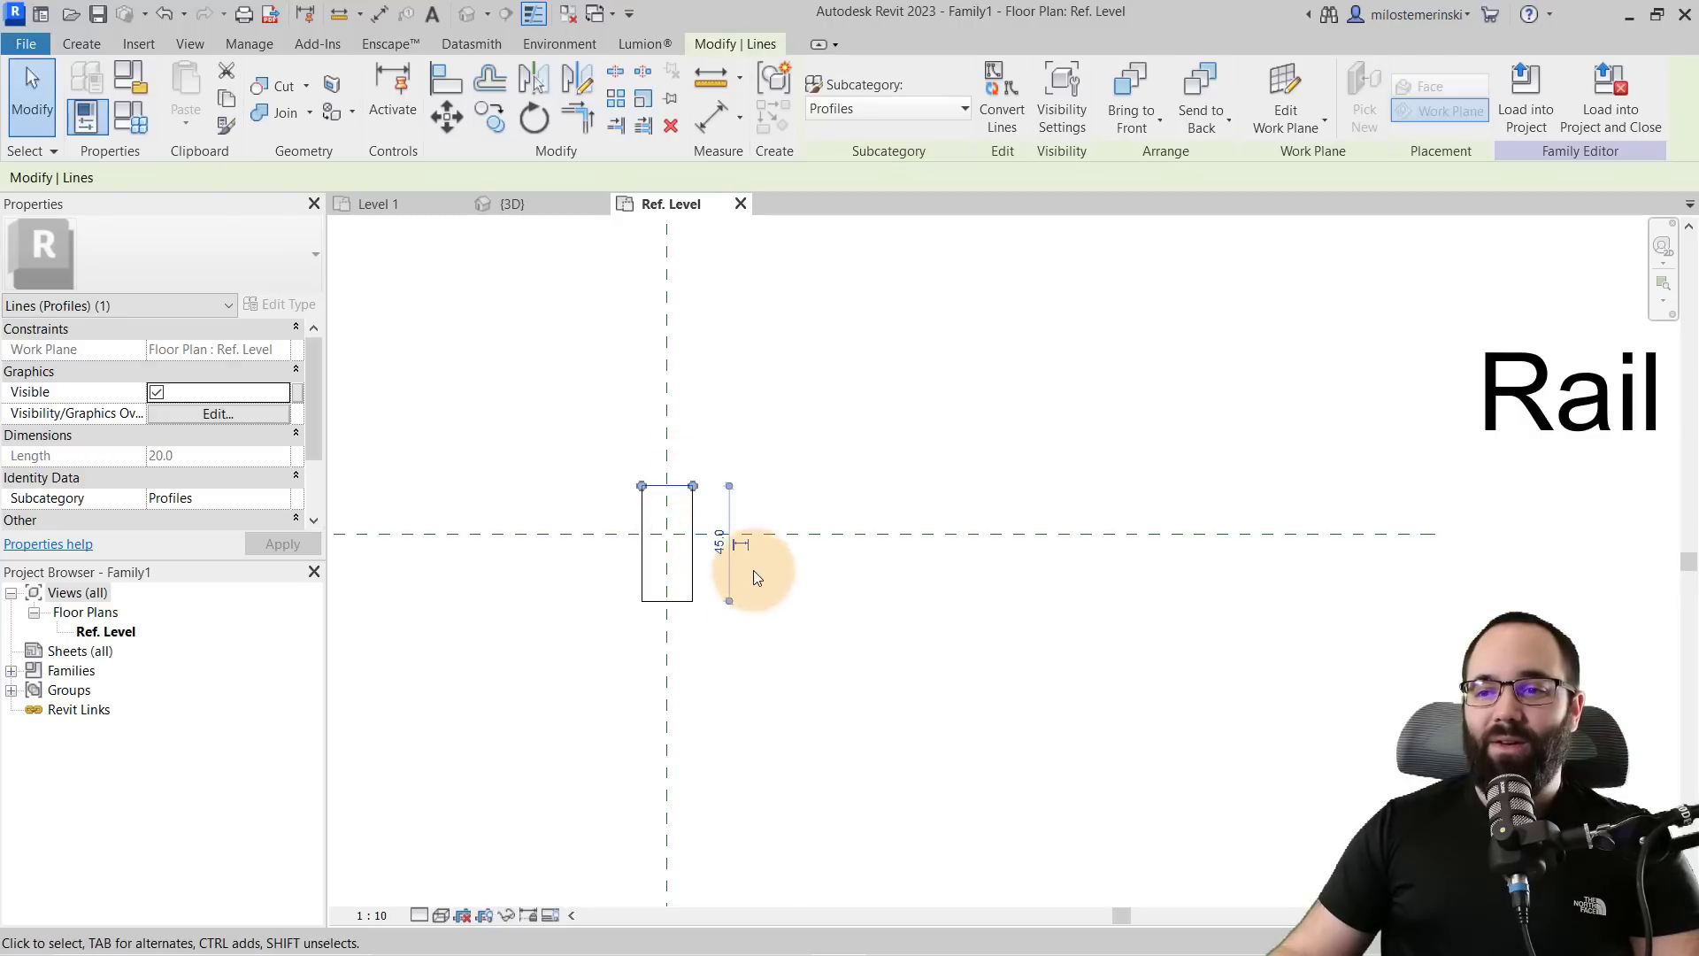
{"action": "left_click", "coordinate": [720, 509]}
{"action": "type", "text": "25"}
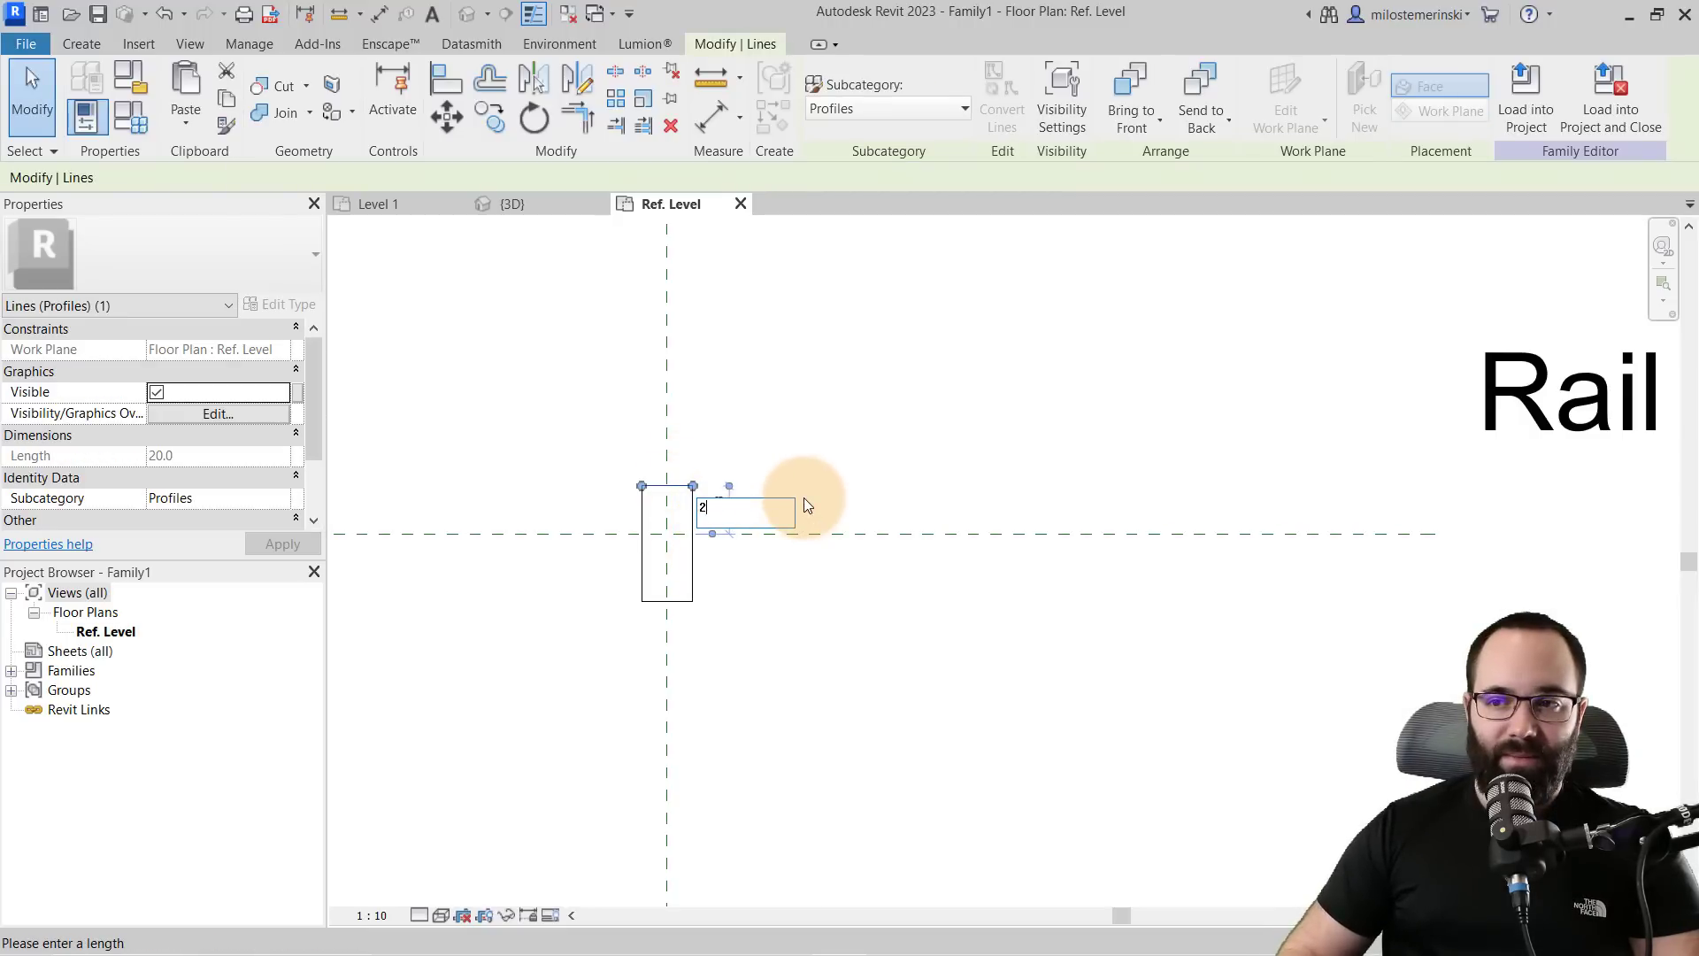
{"action": "key", "text": "Return"}
- Adjust the overall height of the rectangle by repositioning its bottom edge
{"action": "left_click", "coordinate": [656, 609]}
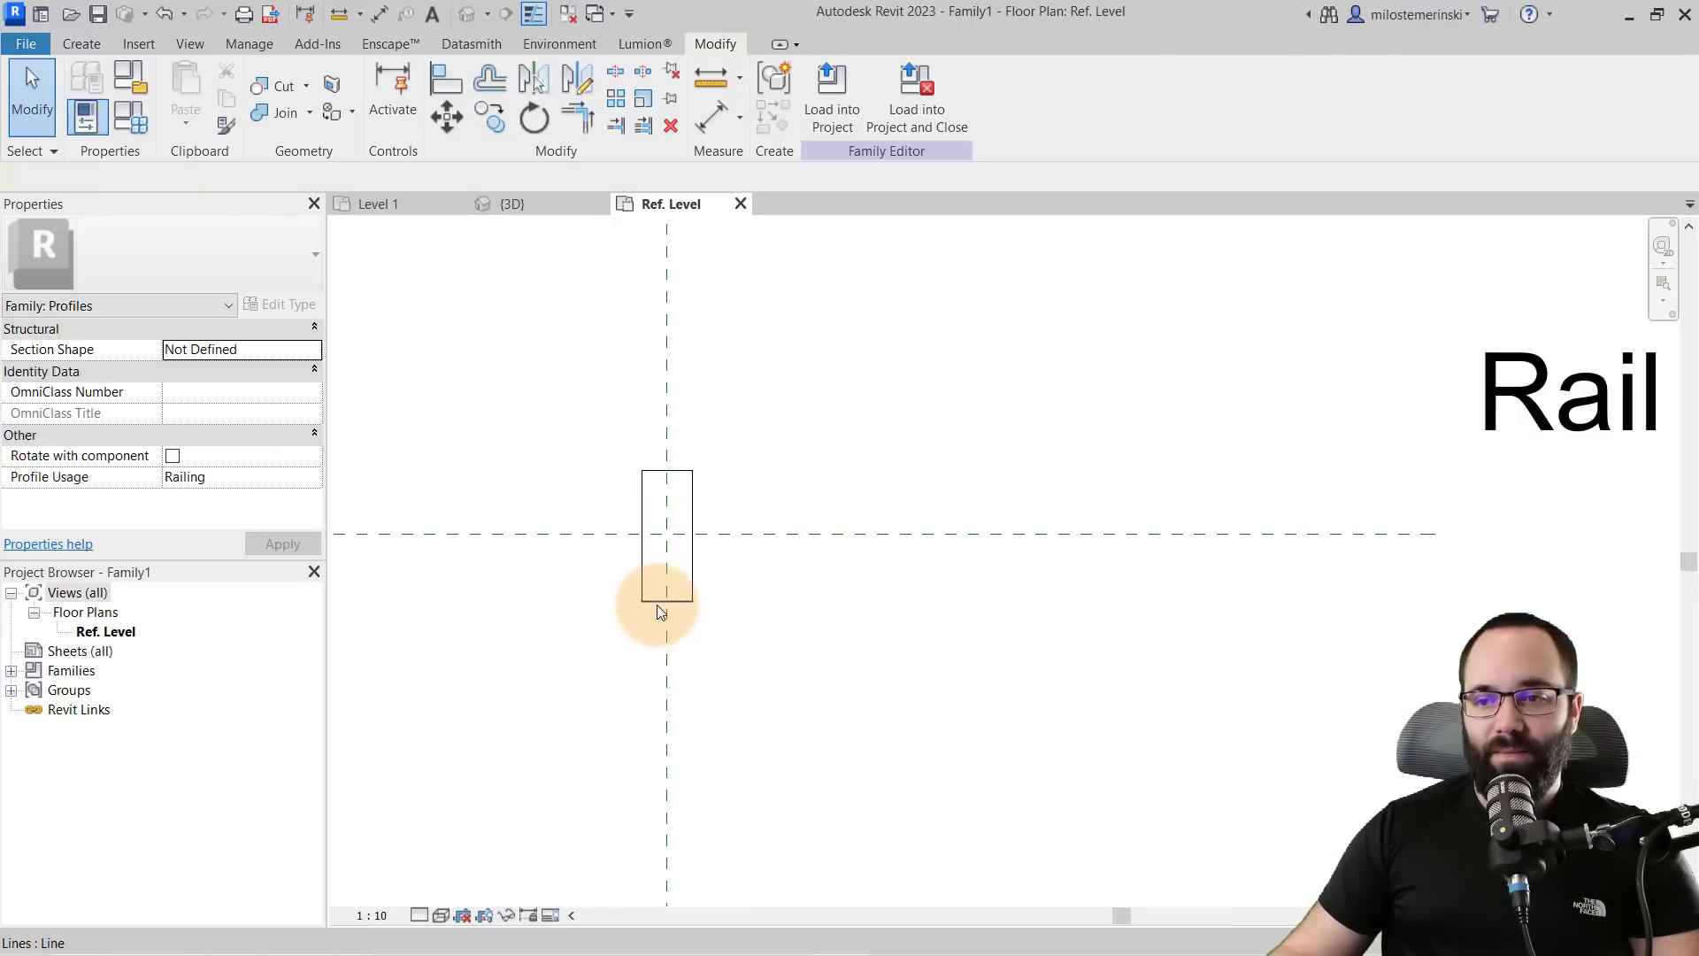
{"action": "left_click", "coordinate": [664, 601]}
{"action": "left_click", "coordinate": [602, 532]}
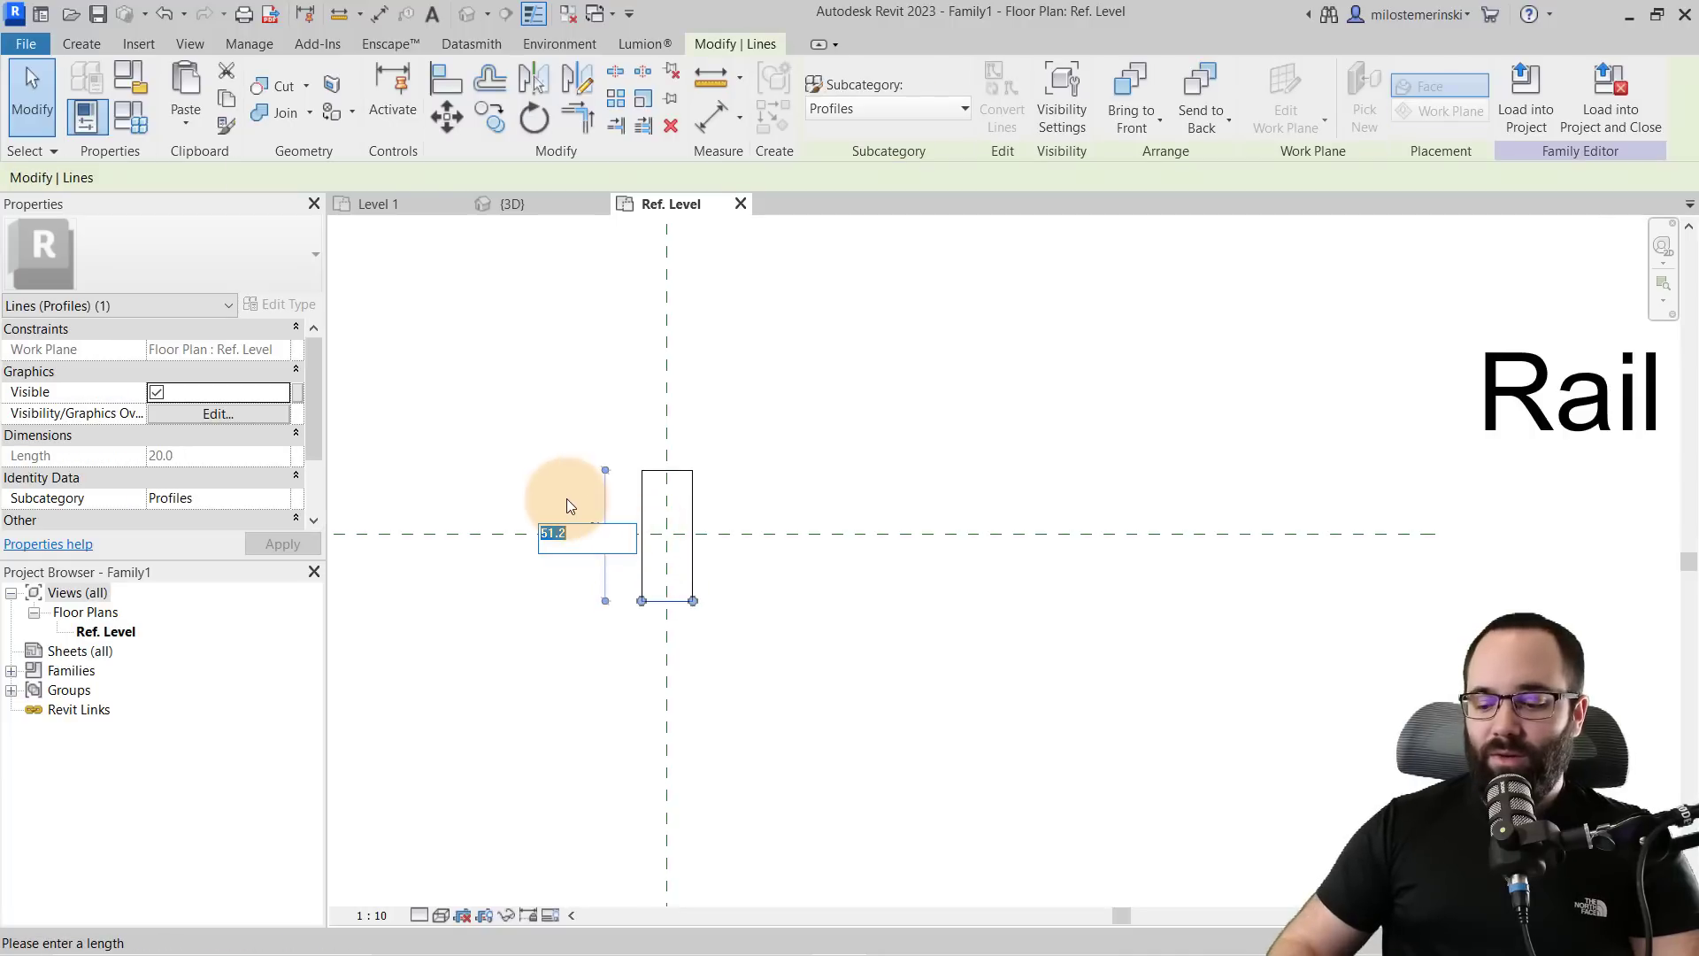
{"action": "key", "text": "Escape"}
{"action": "key", "text": "Escape"}
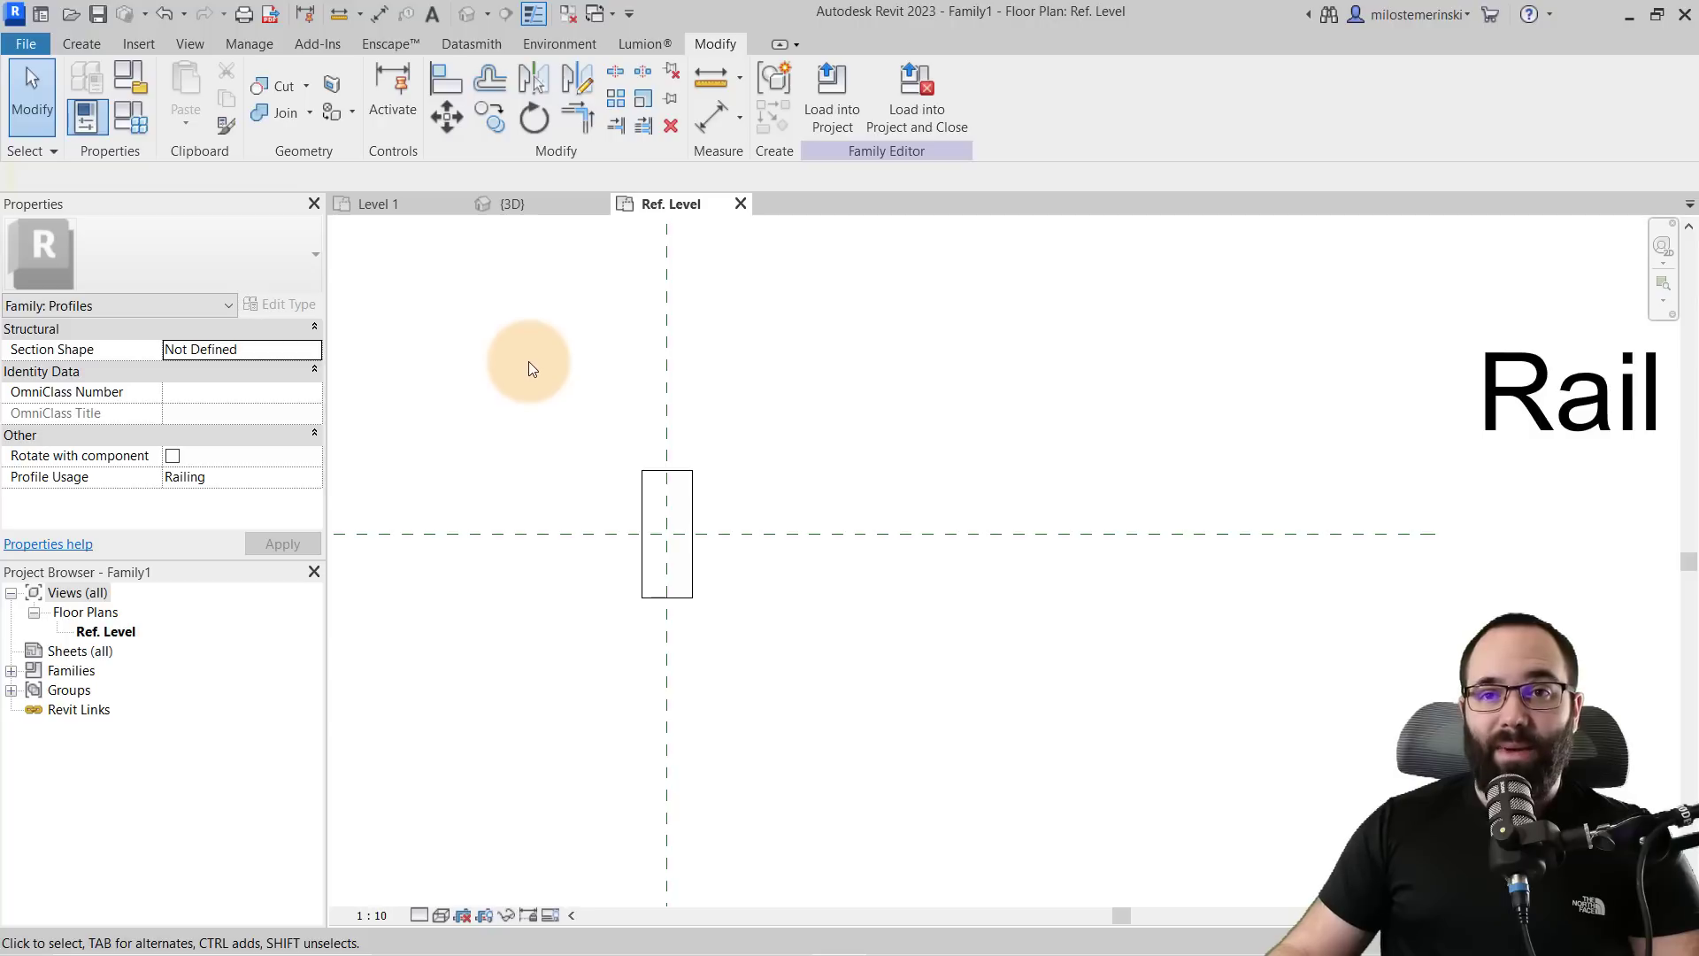
- Save the profile family as Rail, then load it into the project and close the family
{"action": "left_click", "coordinate": [106, 15]}
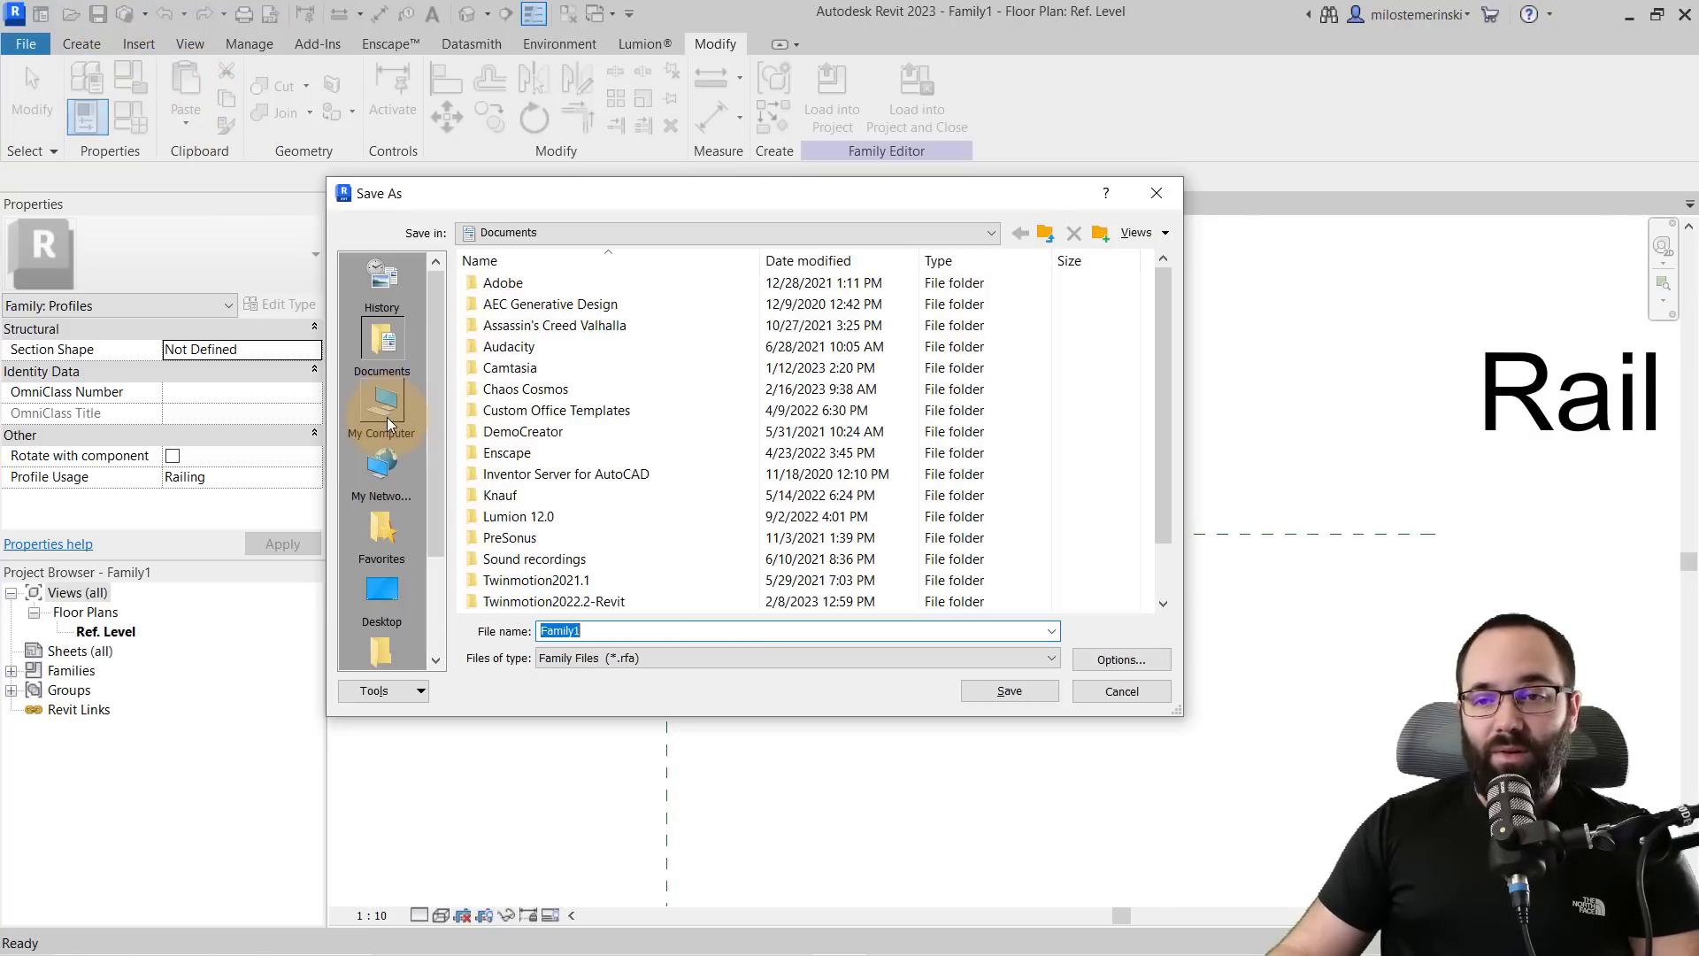
{"action": "left_click", "coordinate": [1006, 691]}
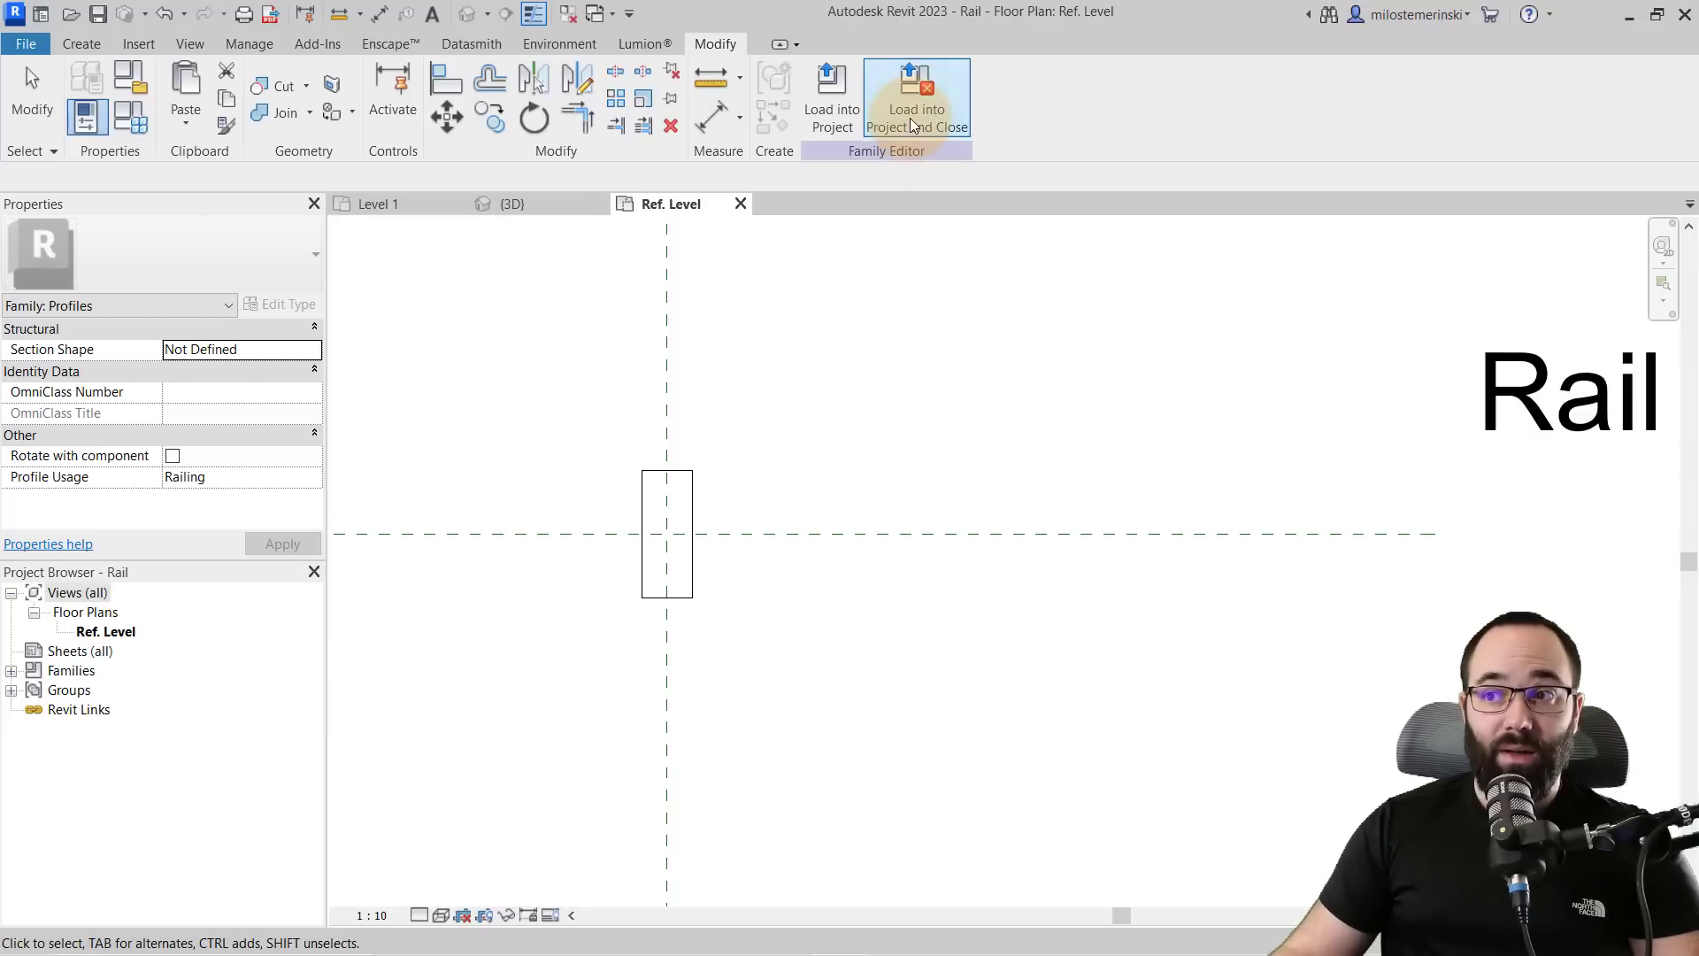
{"action": "left_click", "coordinate": [910, 126]}
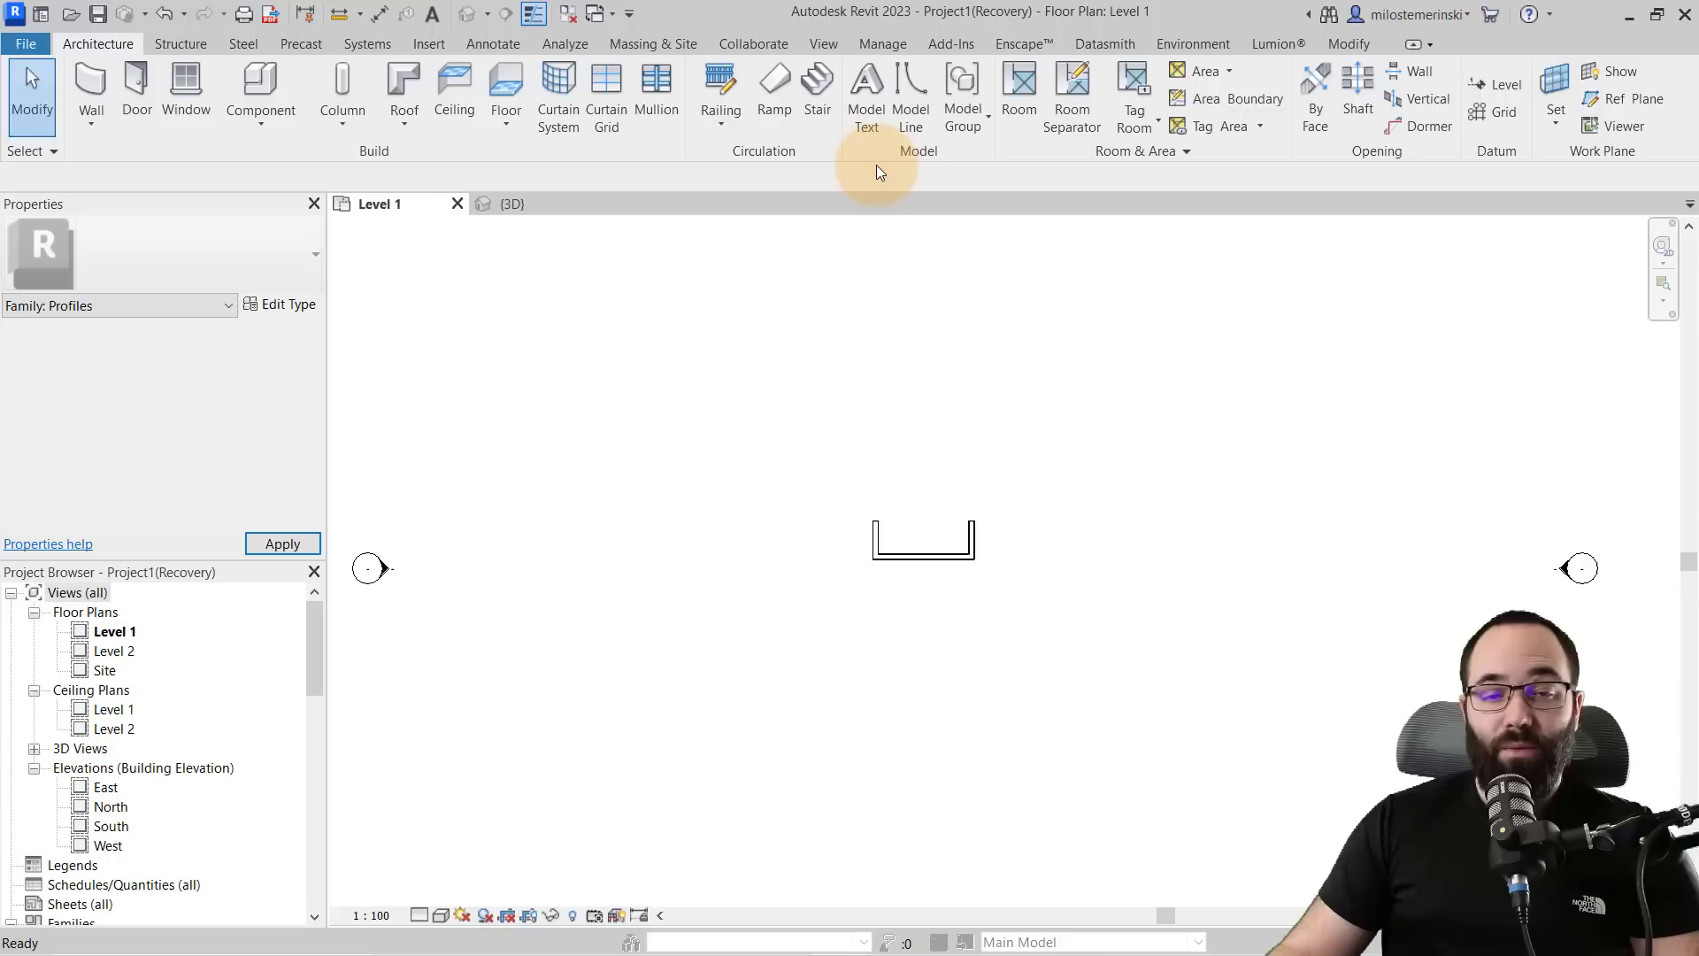
- Create another new family from the Metric Profile-Rail template in the English templates folder
{"action": "left_click", "coordinate": [25, 45]}
{"action": "mouse_move", "coordinate": [68, 155]}
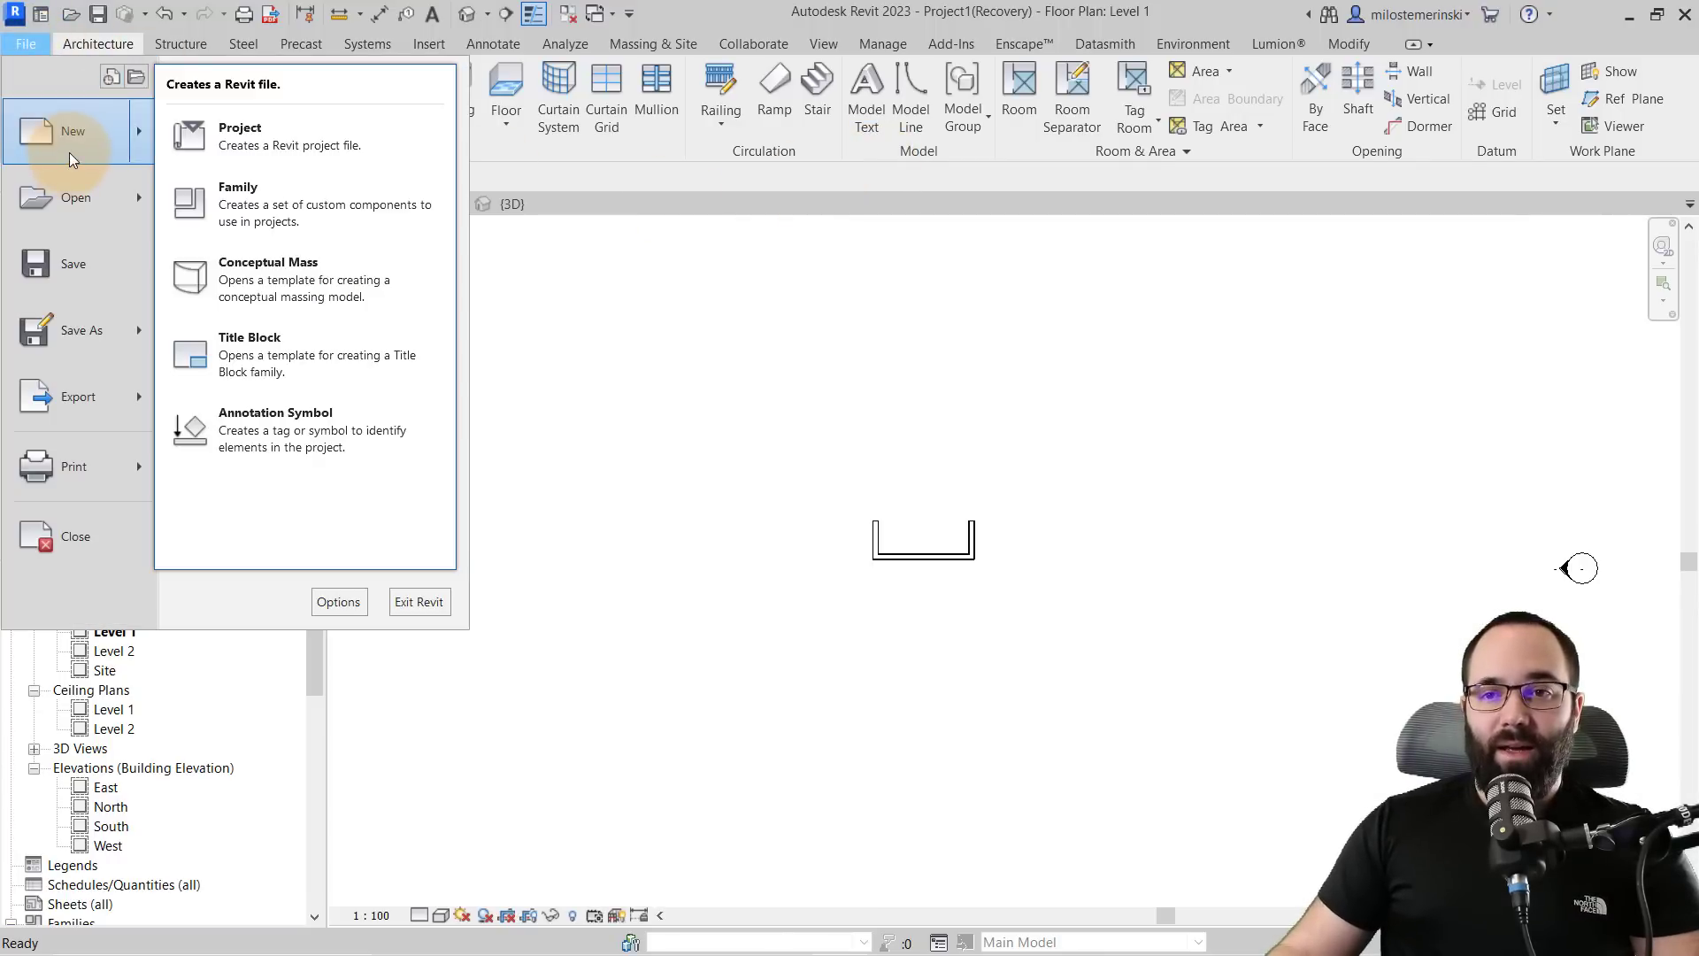
{"action": "left_click", "coordinate": [244, 208]}
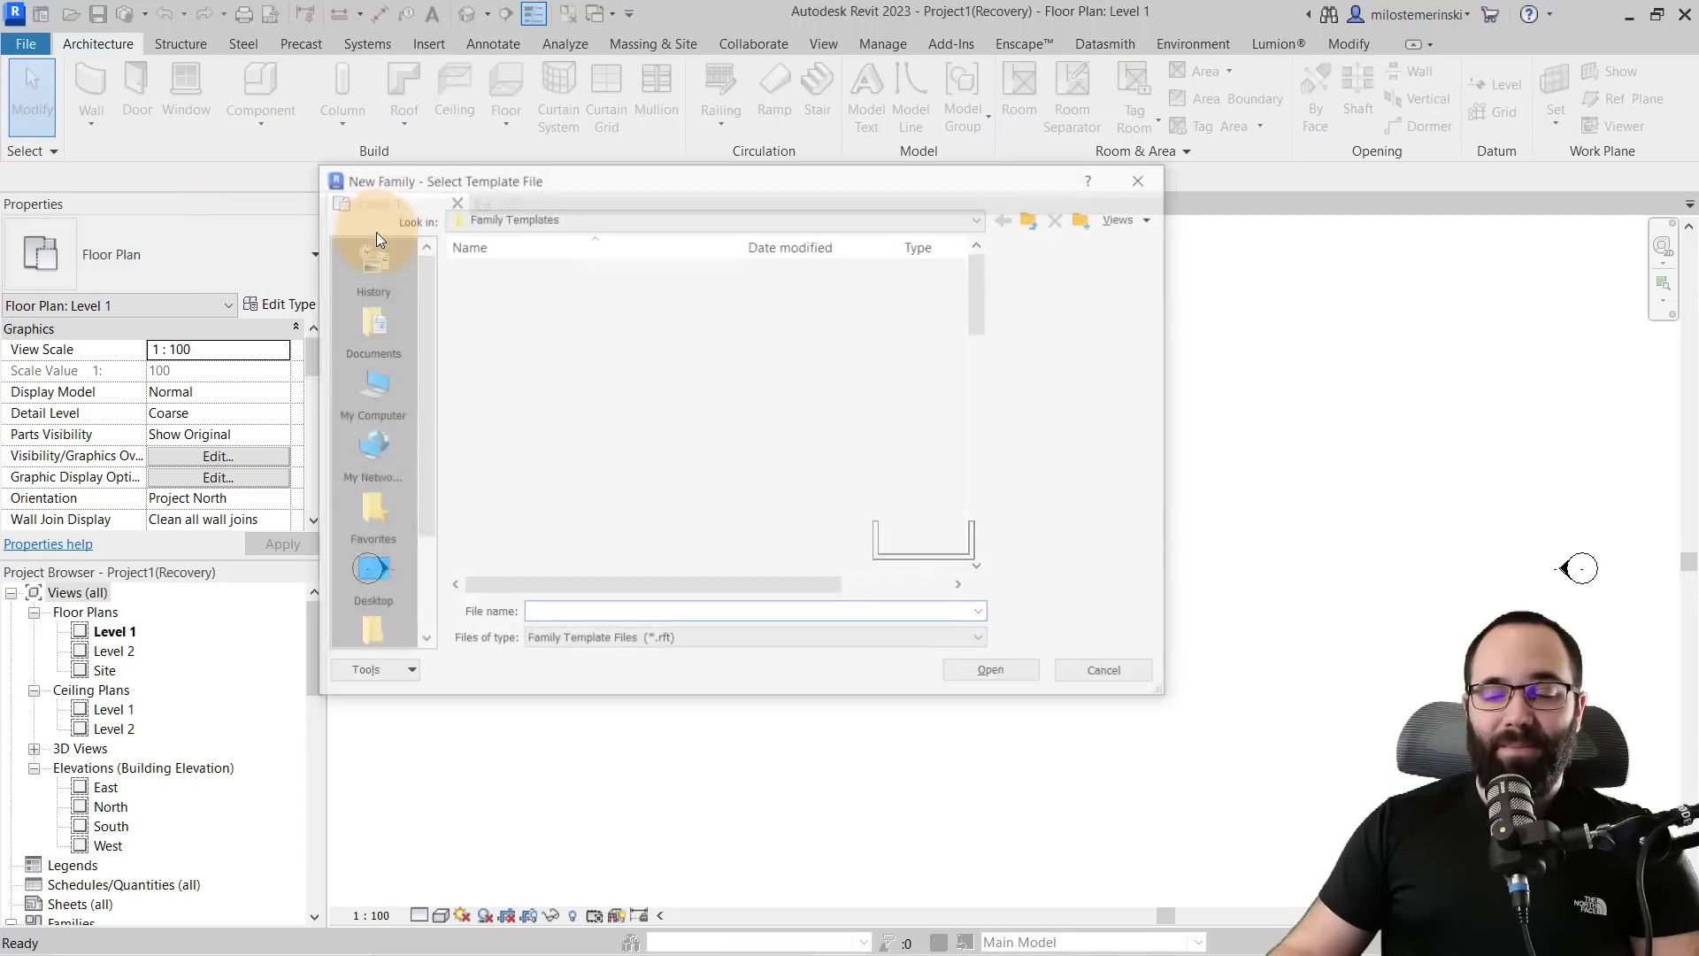
{"action": "double_click", "coordinate": [493, 309]}
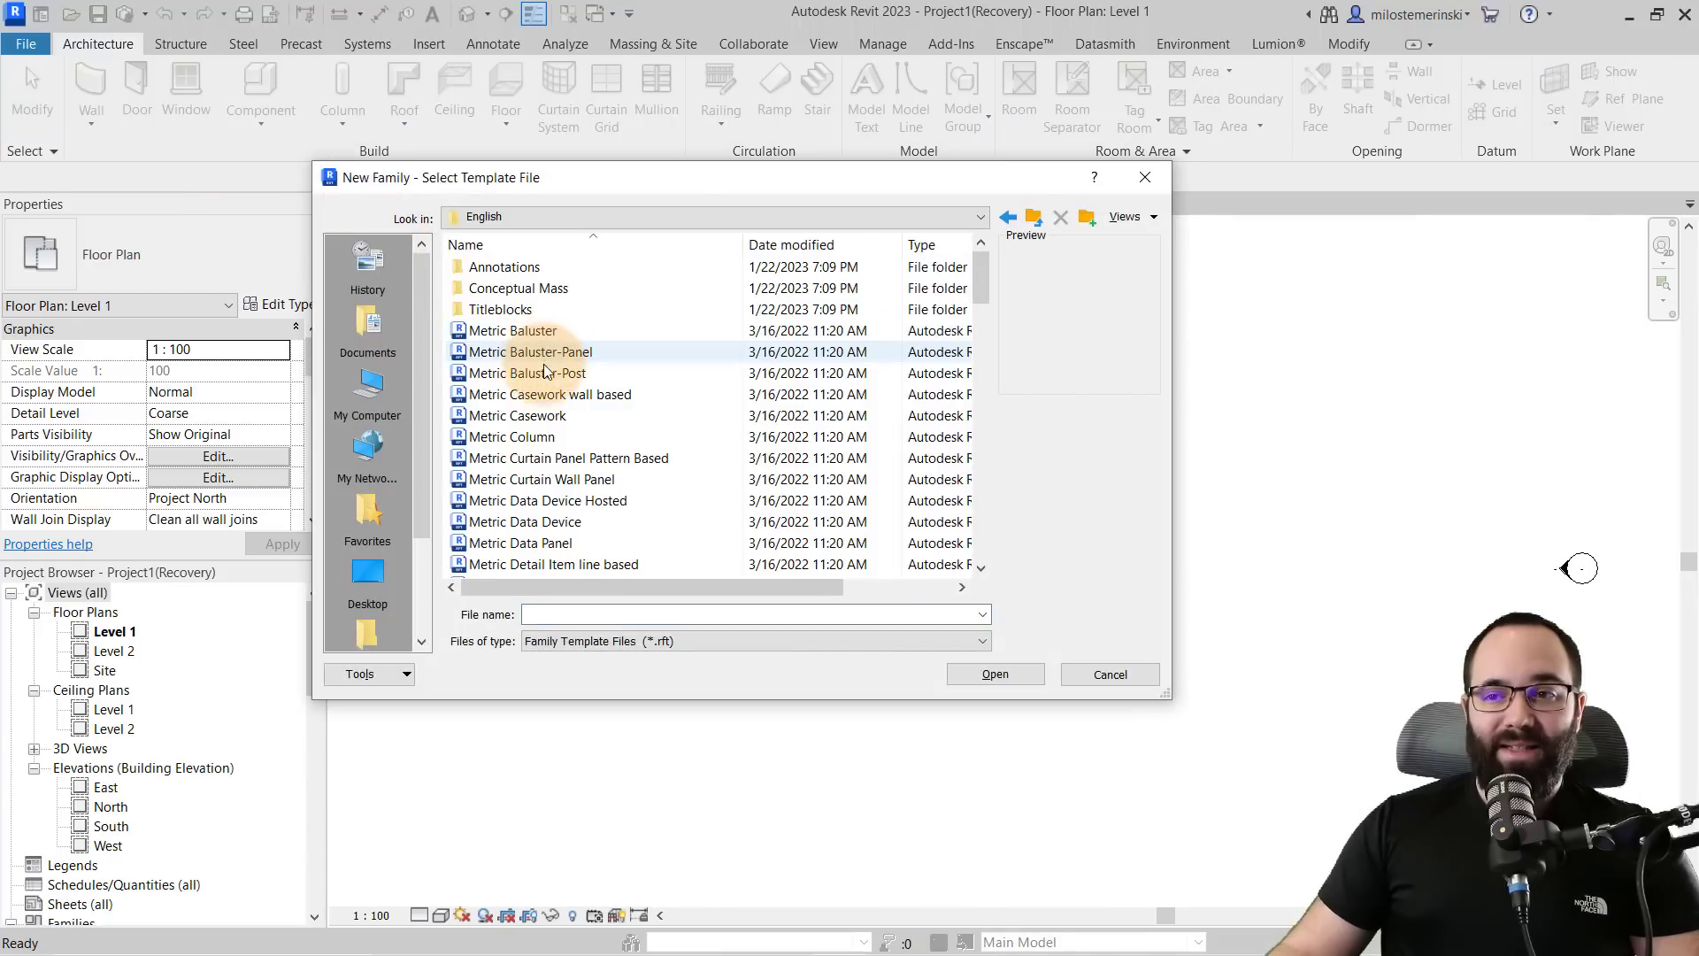
{"action": "scroll", "coordinate": [567, 458], "scroll_direction": "down", "scroll_amount": 20}
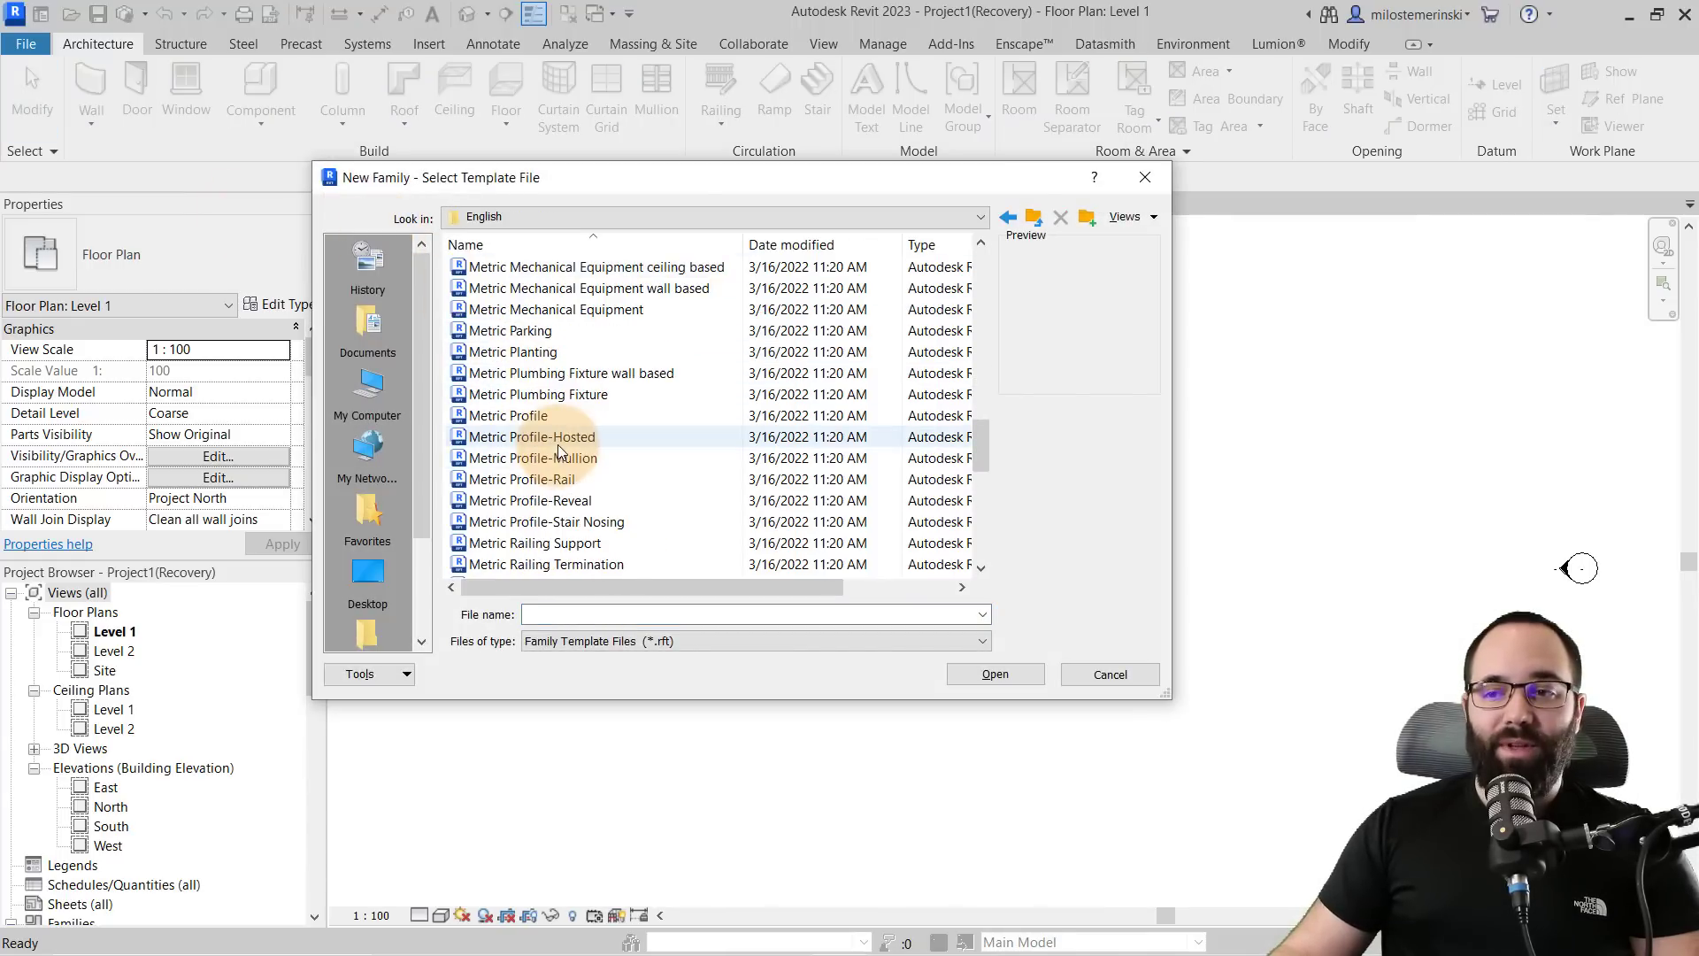
{"action": "double_click", "coordinate": [553, 436]}
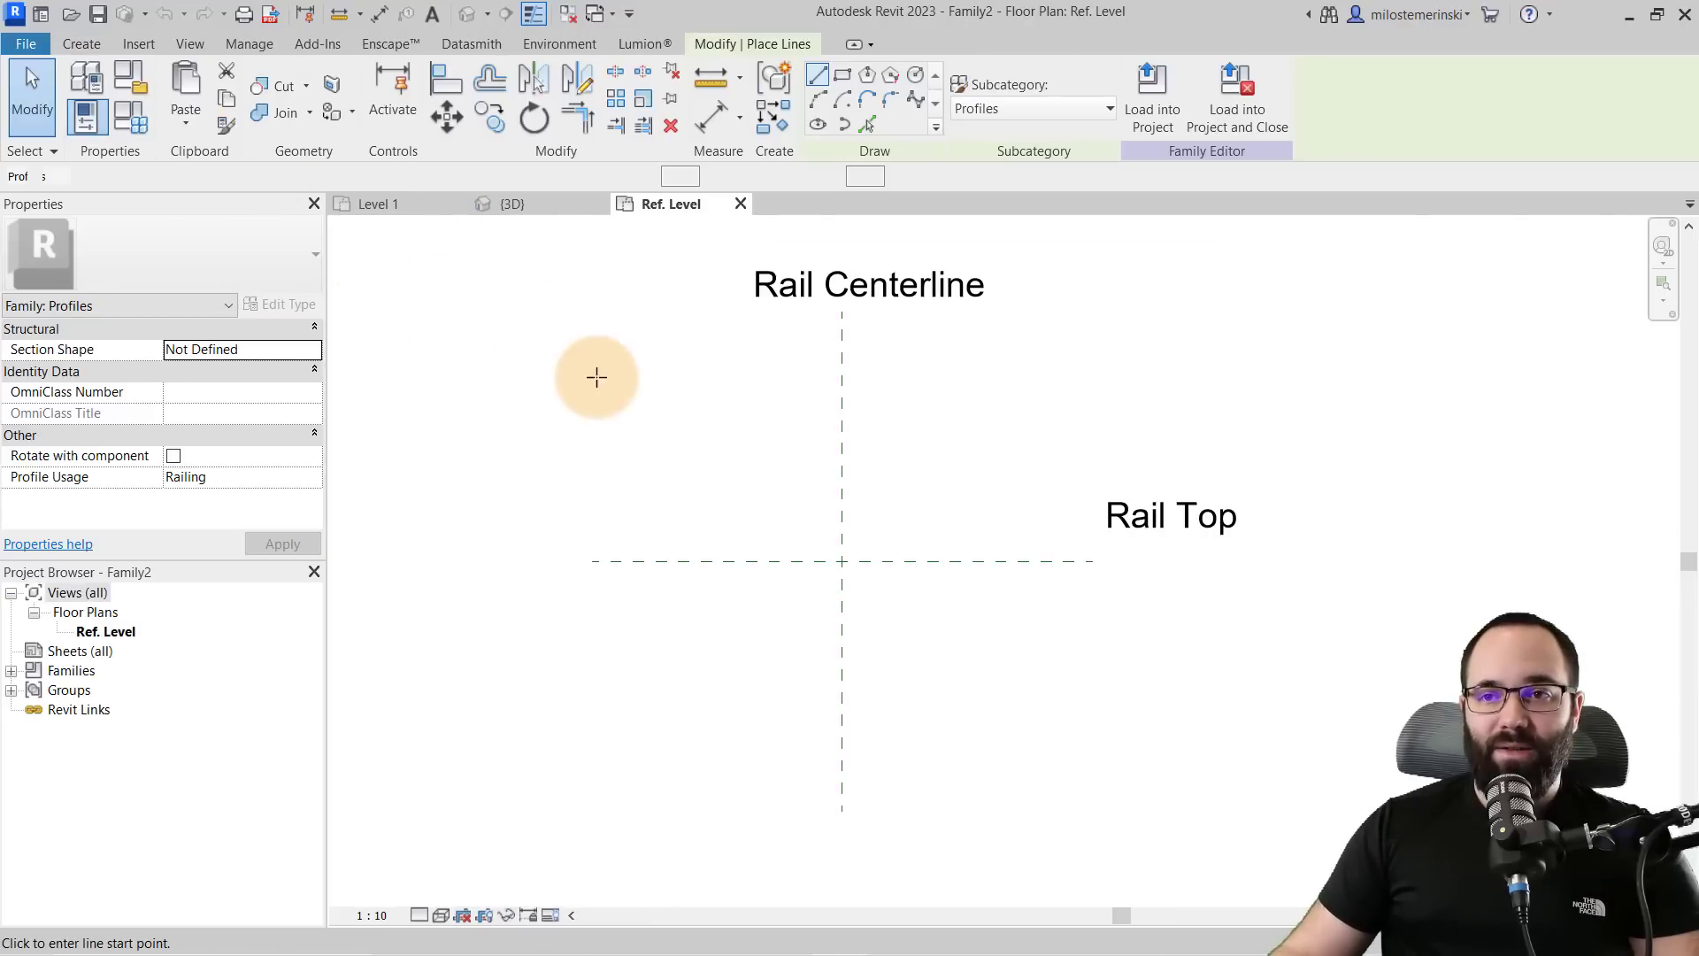
- Draw a rectangle about 100 by 25 mm across the Rail Centerline, with its bottom edge on the Rail Top plane
{"action": "left_click", "coordinate": [842, 76]}
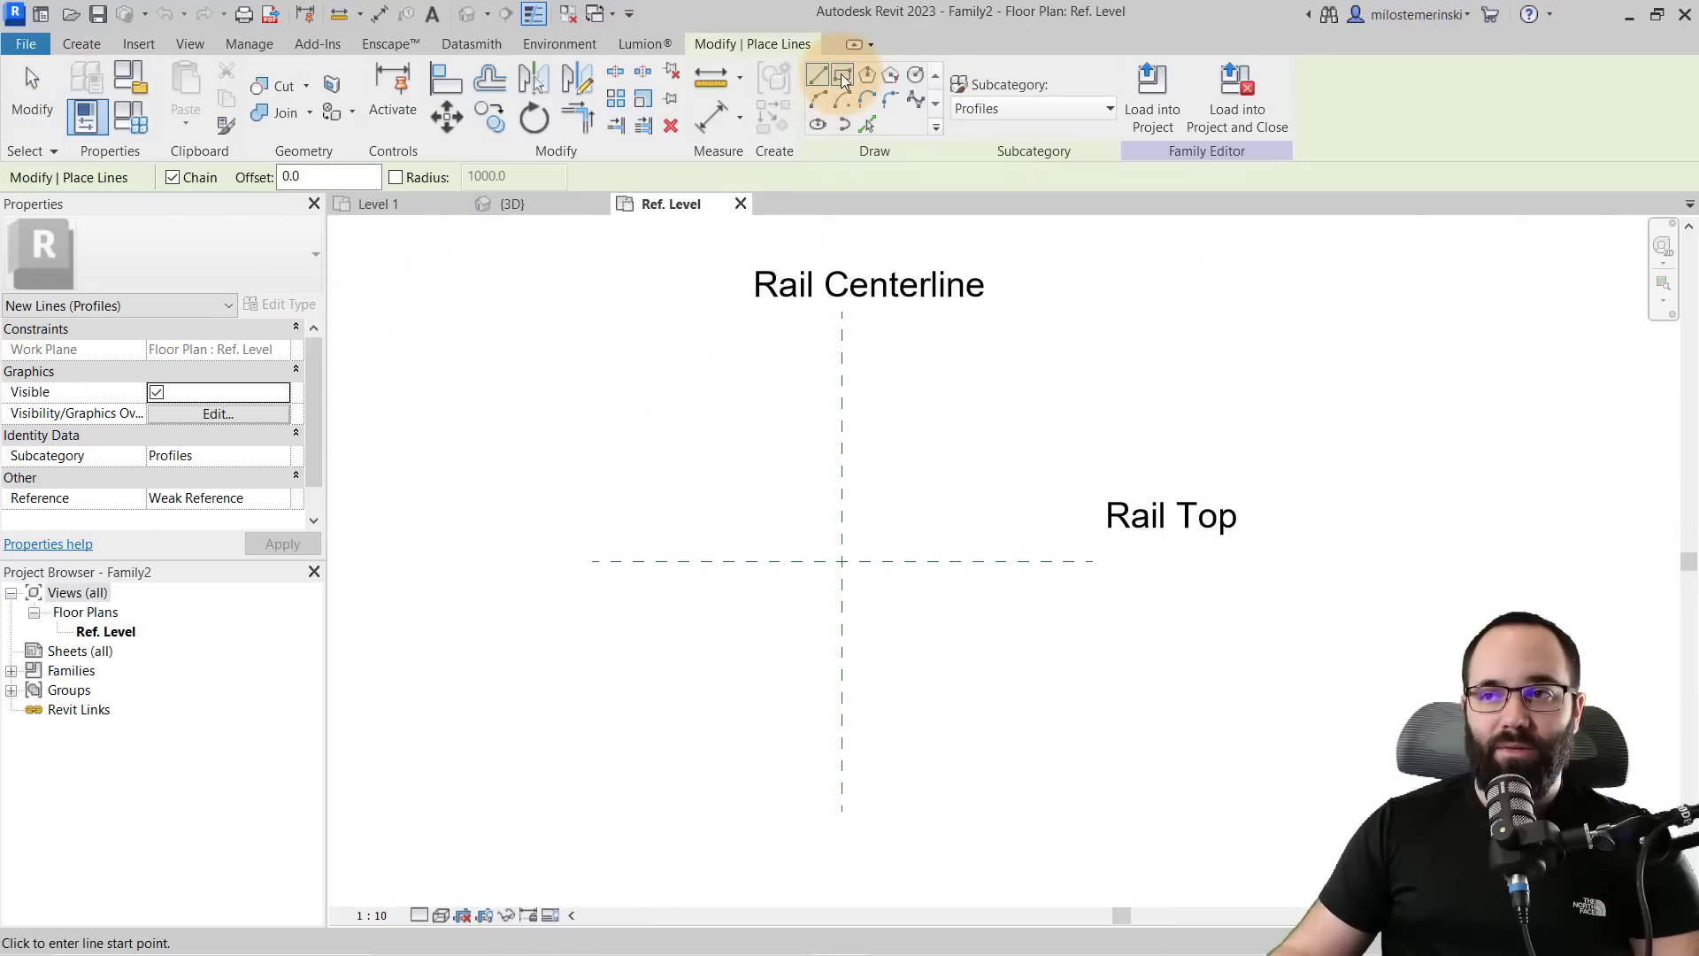
{"action": "left_click", "coordinate": [797, 544]}
{"action": "left_click", "coordinate": [885, 561]}
{"action": "key", "text": "Escape"}
{"action": "key", "text": "Escape"}
{"action": "scroll", "coordinate": [885, 561], "scroll_direction": "up", "scroll_amount": 3}
{"action": "scroll", "coordinate": [883, 563], "scroll_direction": "up", "scroll_amount": 1}
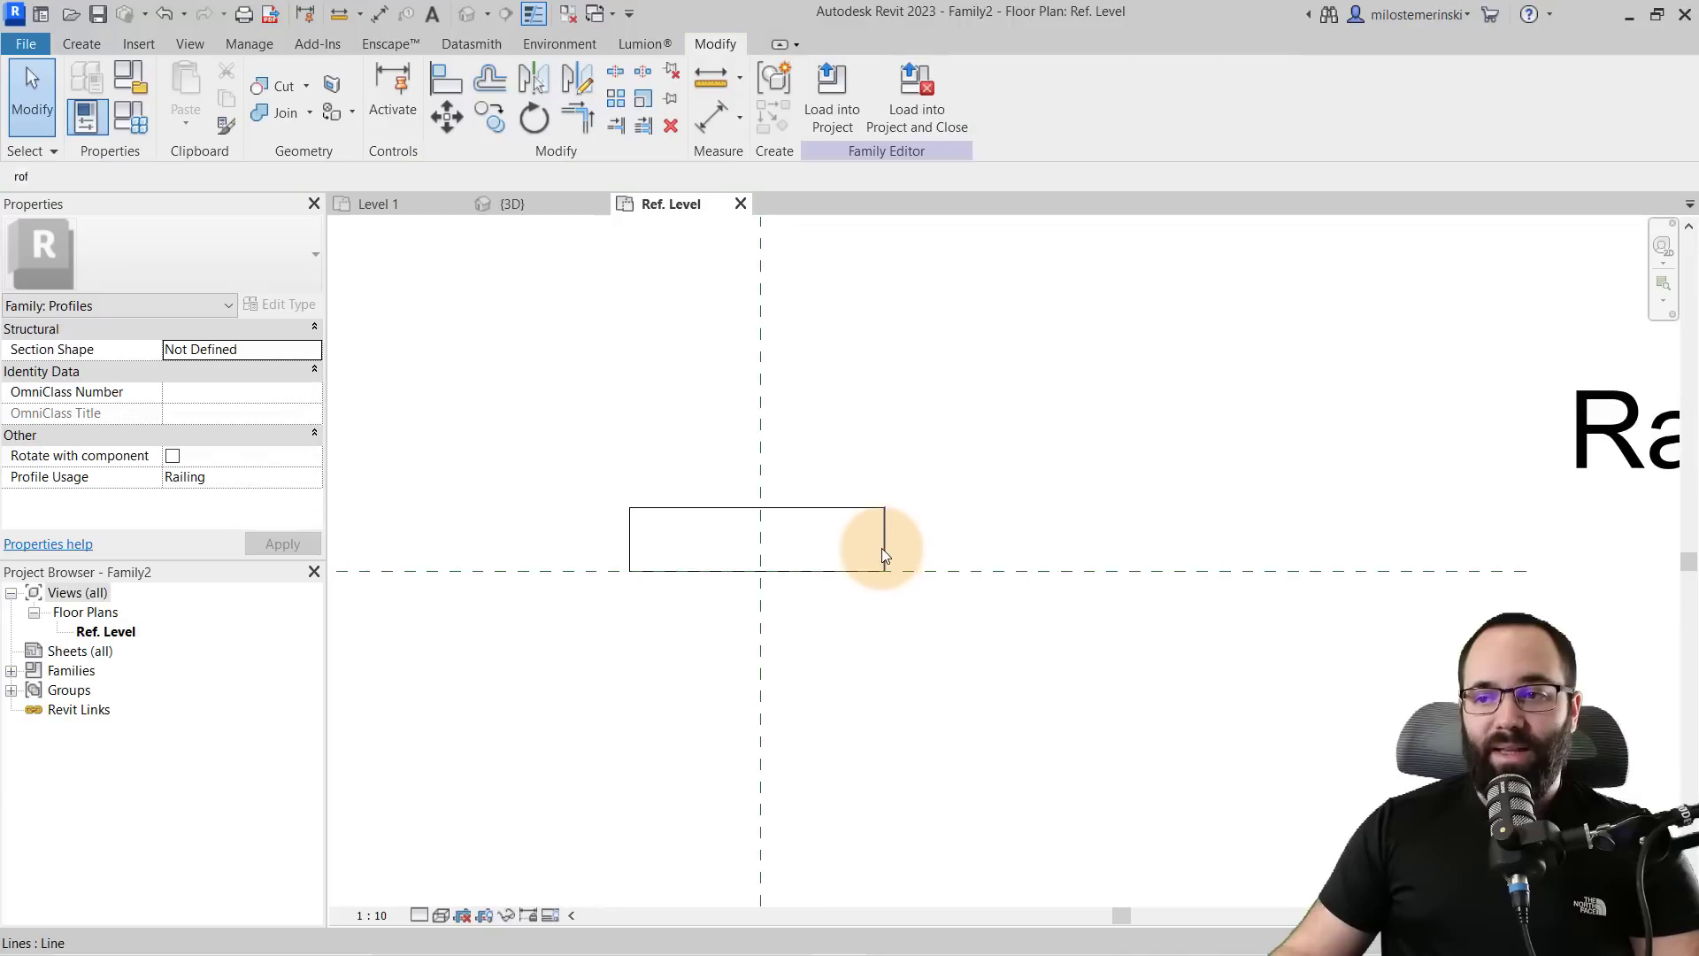
- Set the right edge of the flat rectangle 30 mm from the Rail Centerline
{"action": "left_click", "coordinate": [884, 544]}
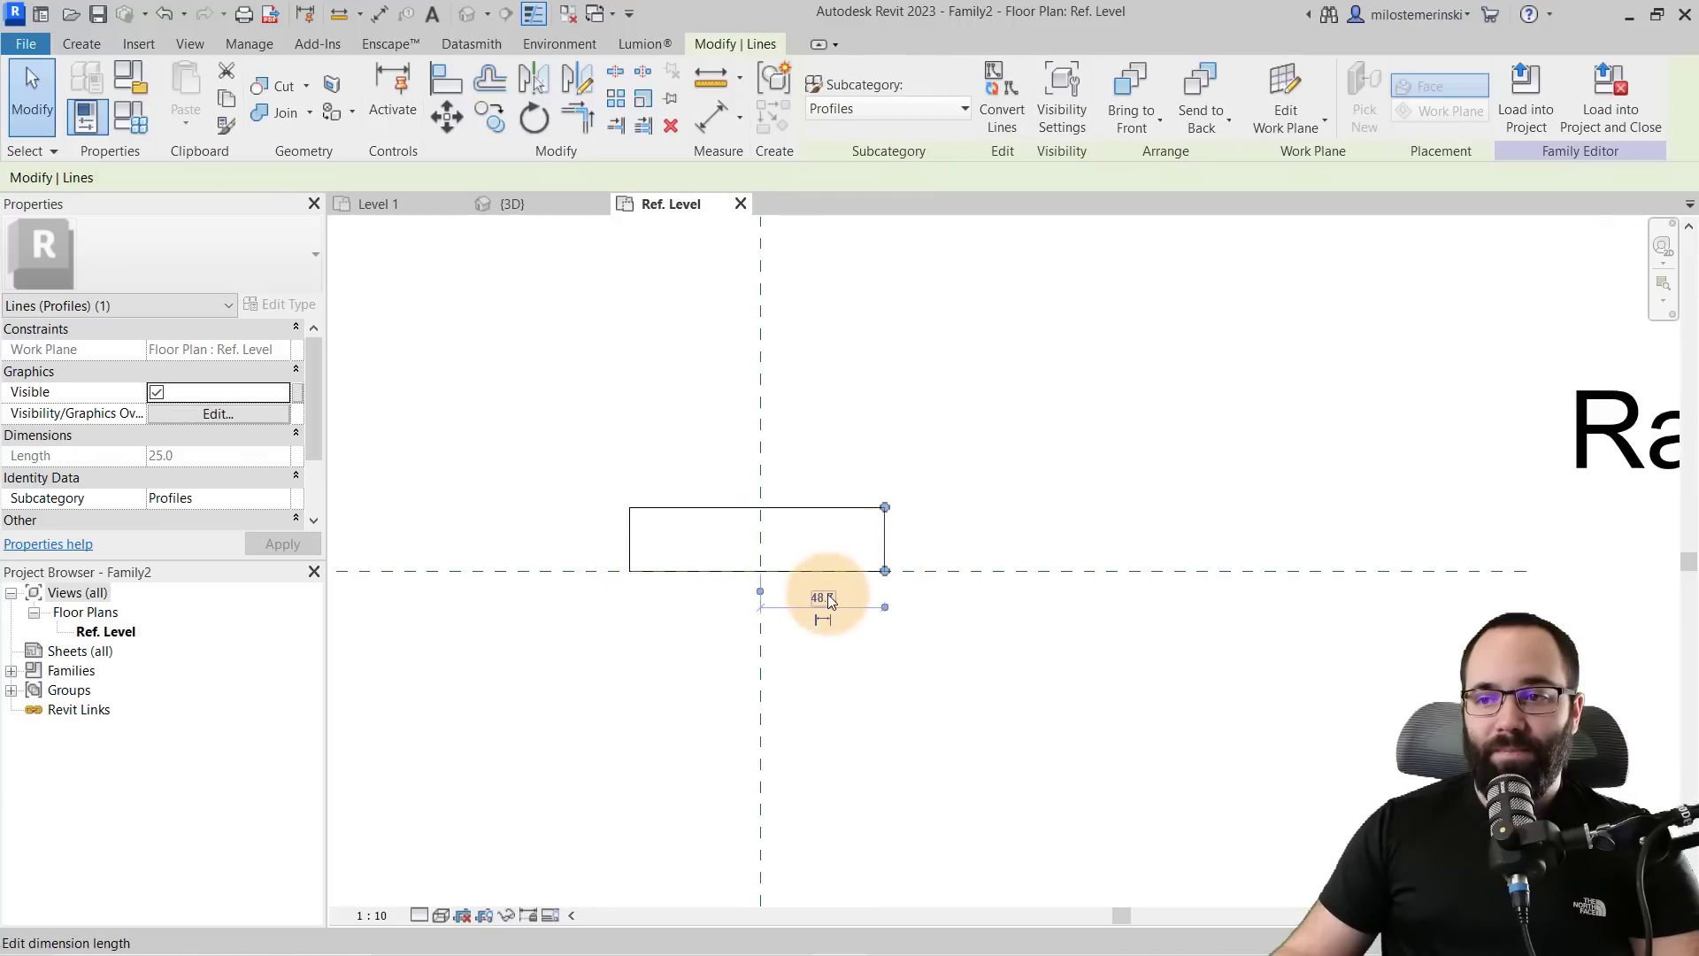
{"action": "left_click", "coordinate": [822, 597]}
{"action": "type", "text": "30"}
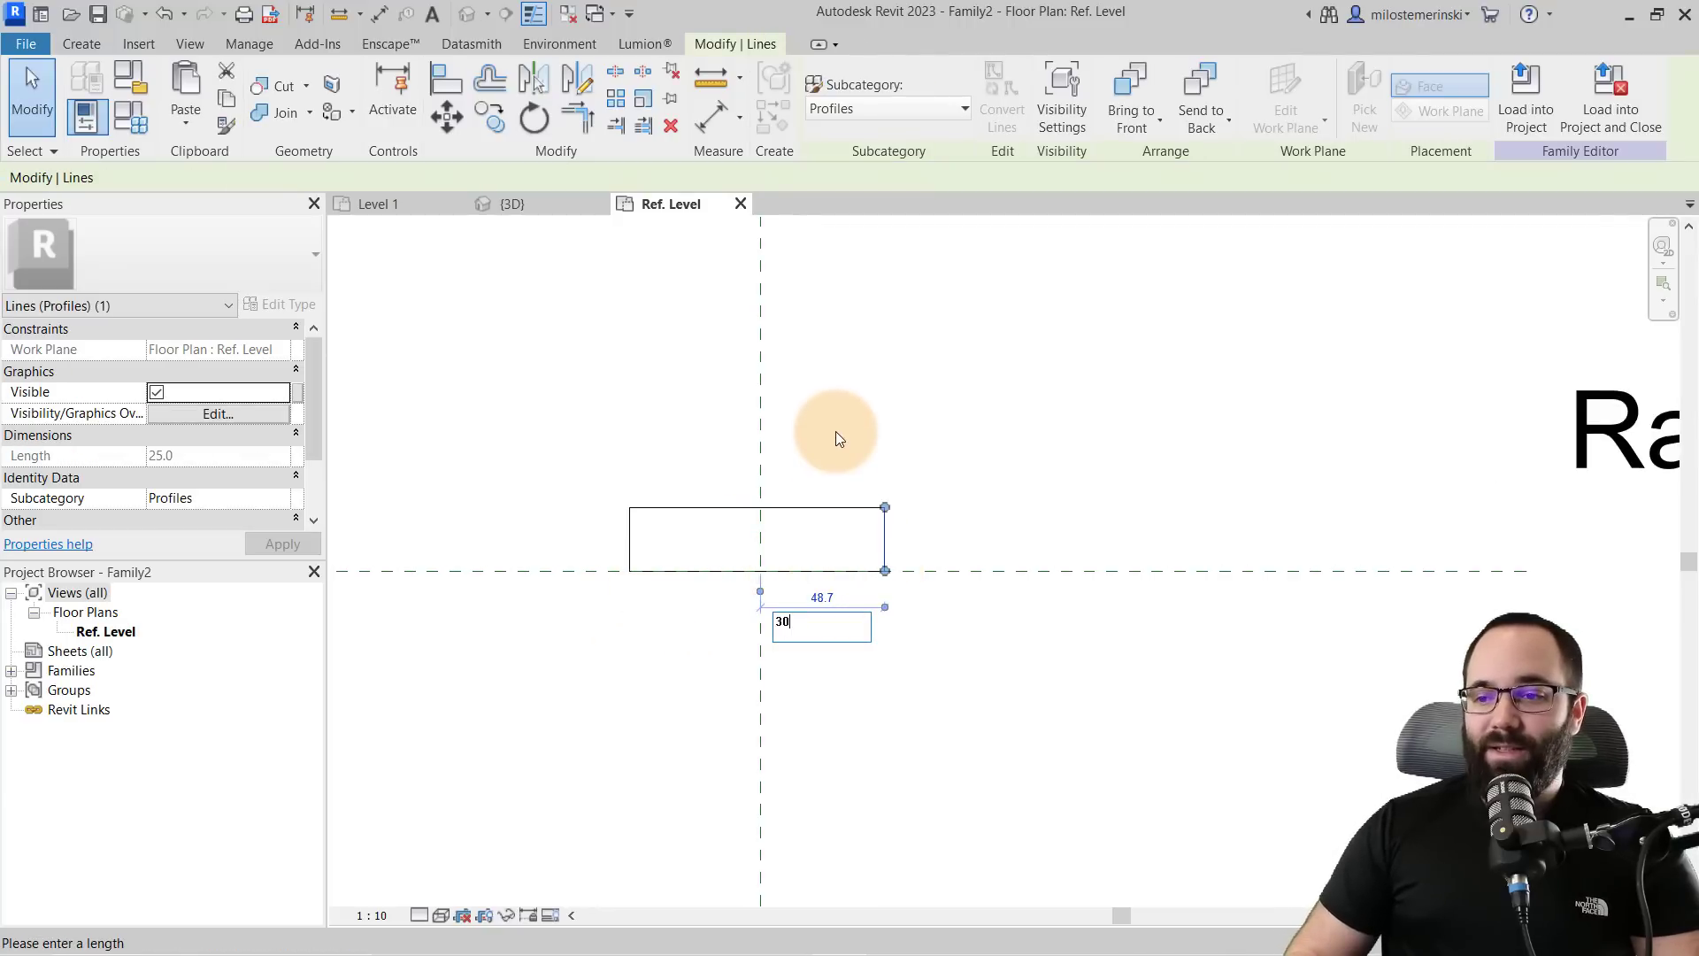
{"action": "key", "text": "Return"}
{"action": "key", "text": "Escape"}
- Move the flat rectangle's left edge to make the profile 60 mm wide
{"action": "left_click", "coordinate": [629, 553]}
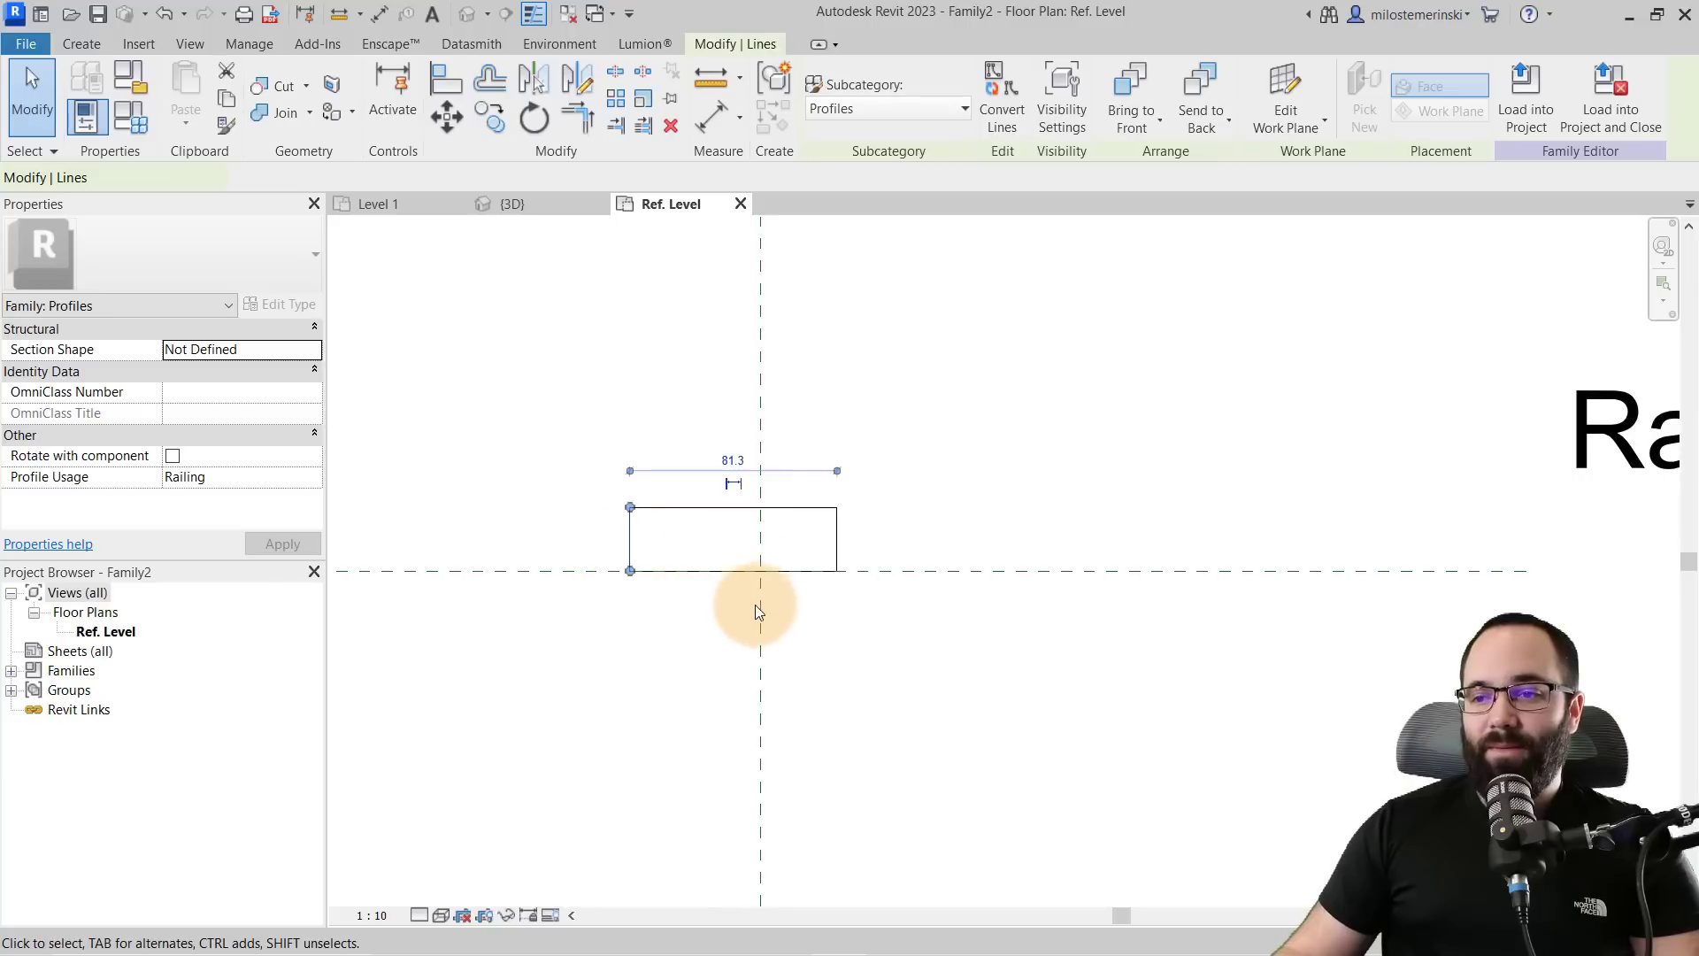
{"action": "left_click", "coordinate": [736, 456]}
{"action": "type", "text": "60"}
{"action": "key", "text": "Return"}
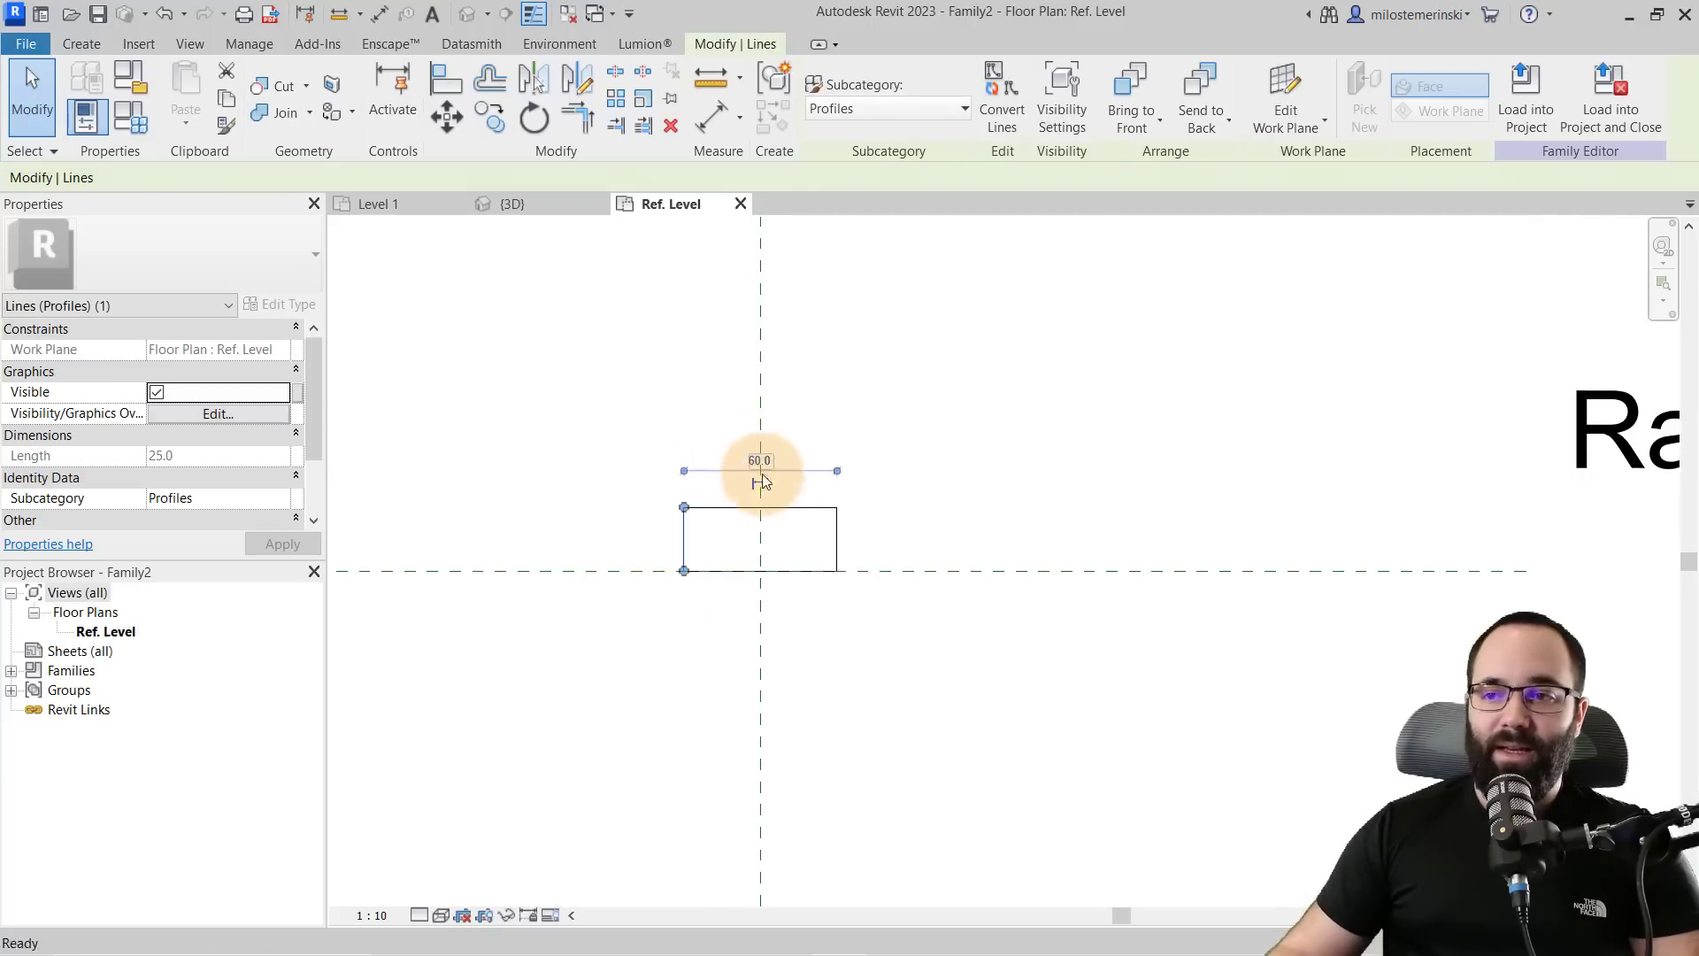
{"action": "key", "text": "Escape"}
- Move the flat rectangle's top edge to make the profile 15 mm high
{"action": "left_click", "coordinate": [743, 508]}
{"action": "left_click", "coordinate": [863, 541]}
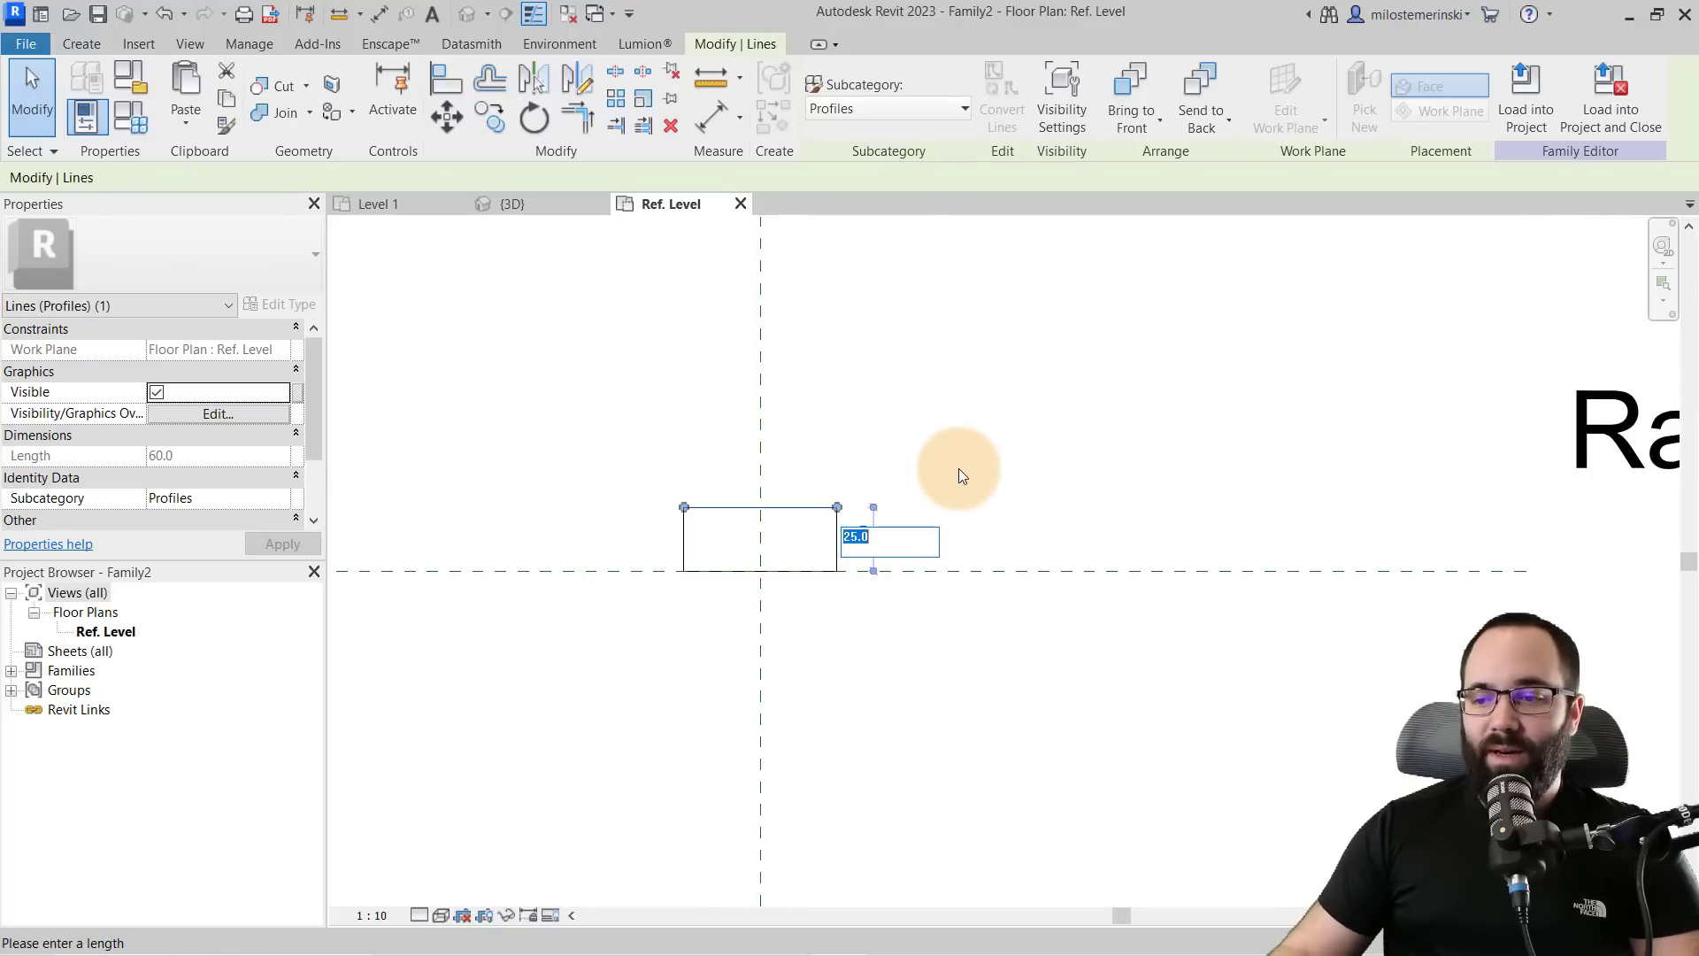
{"action": "type", "text": "15"}
{"action": "key", "text": "Return"}
{"action": "key", "text": "Escape"}
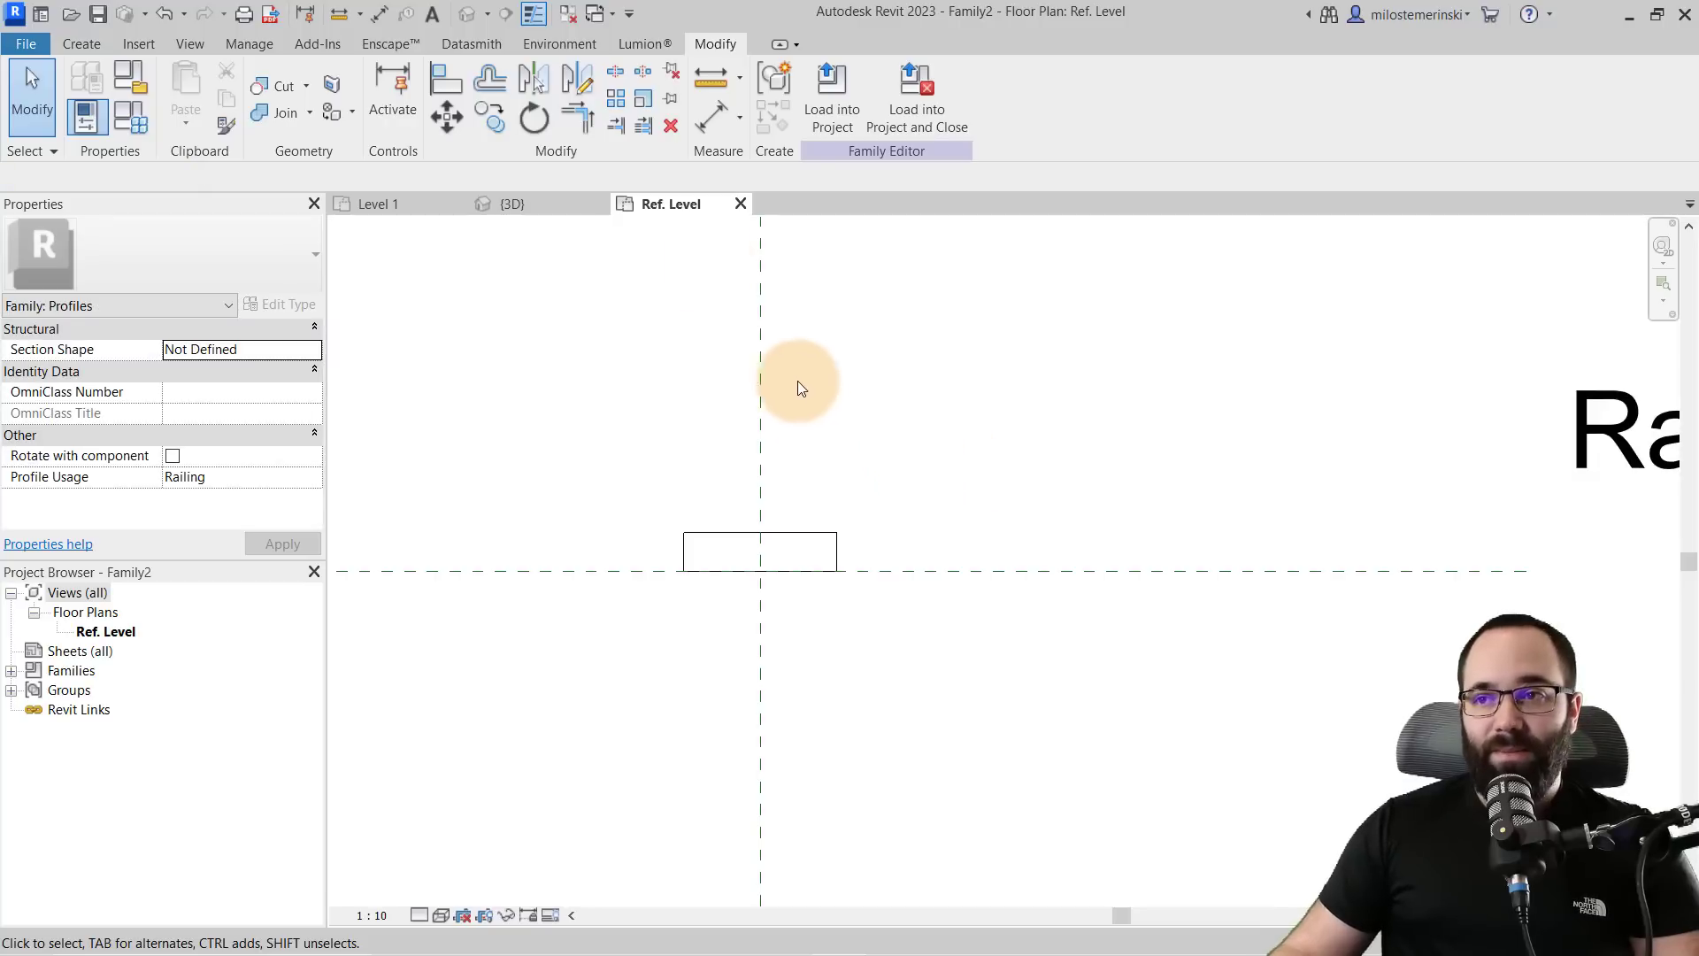
- Save the profile family as top rail, then load it into the project and close the family
{"action": "left_click", "coordinate": [97, 13]}
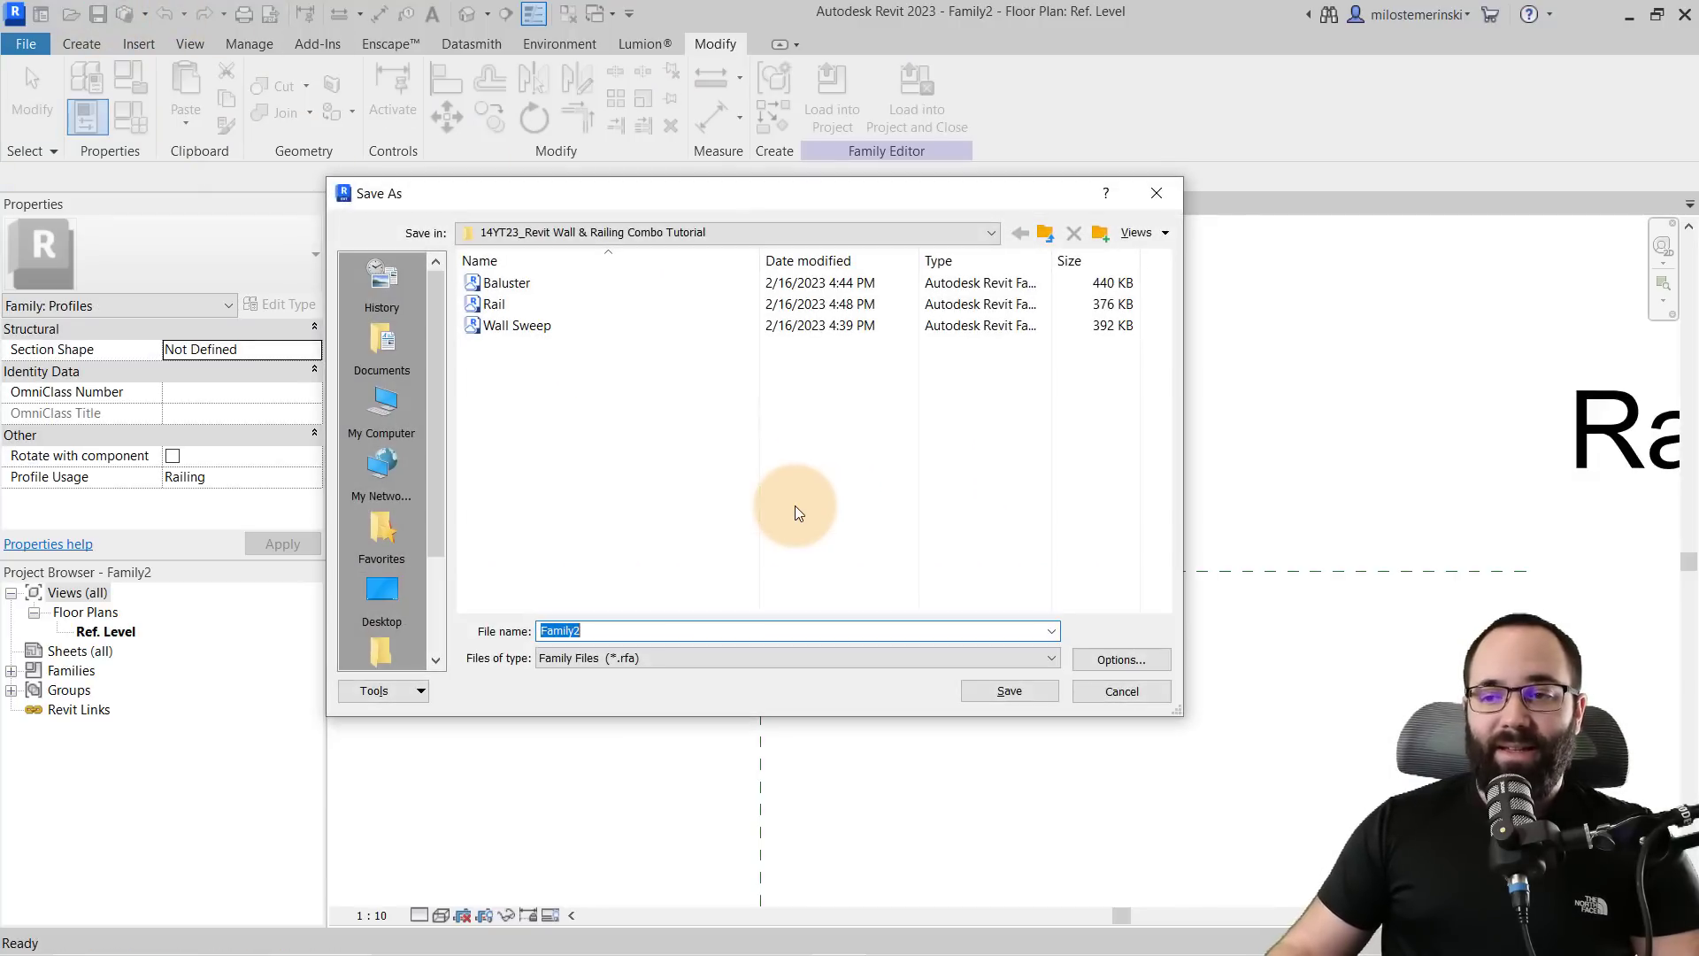
{"action": "type", "text": "top rail"}
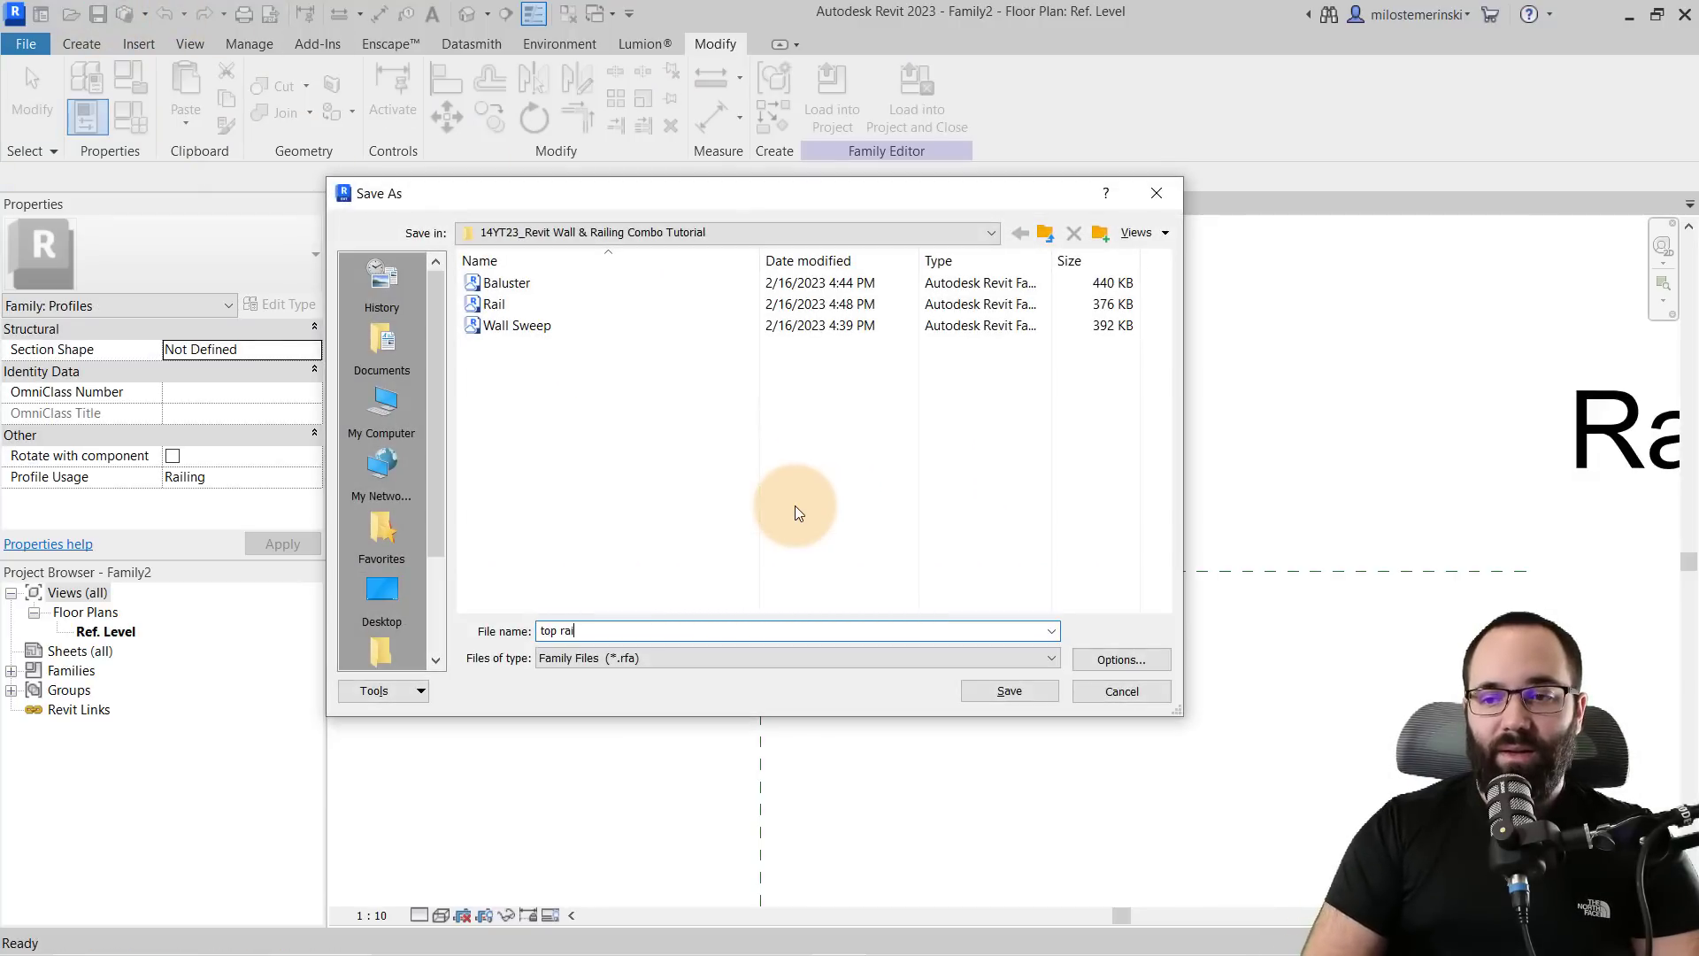
{"action": "left_click", "coordinate": [1000, 691]}
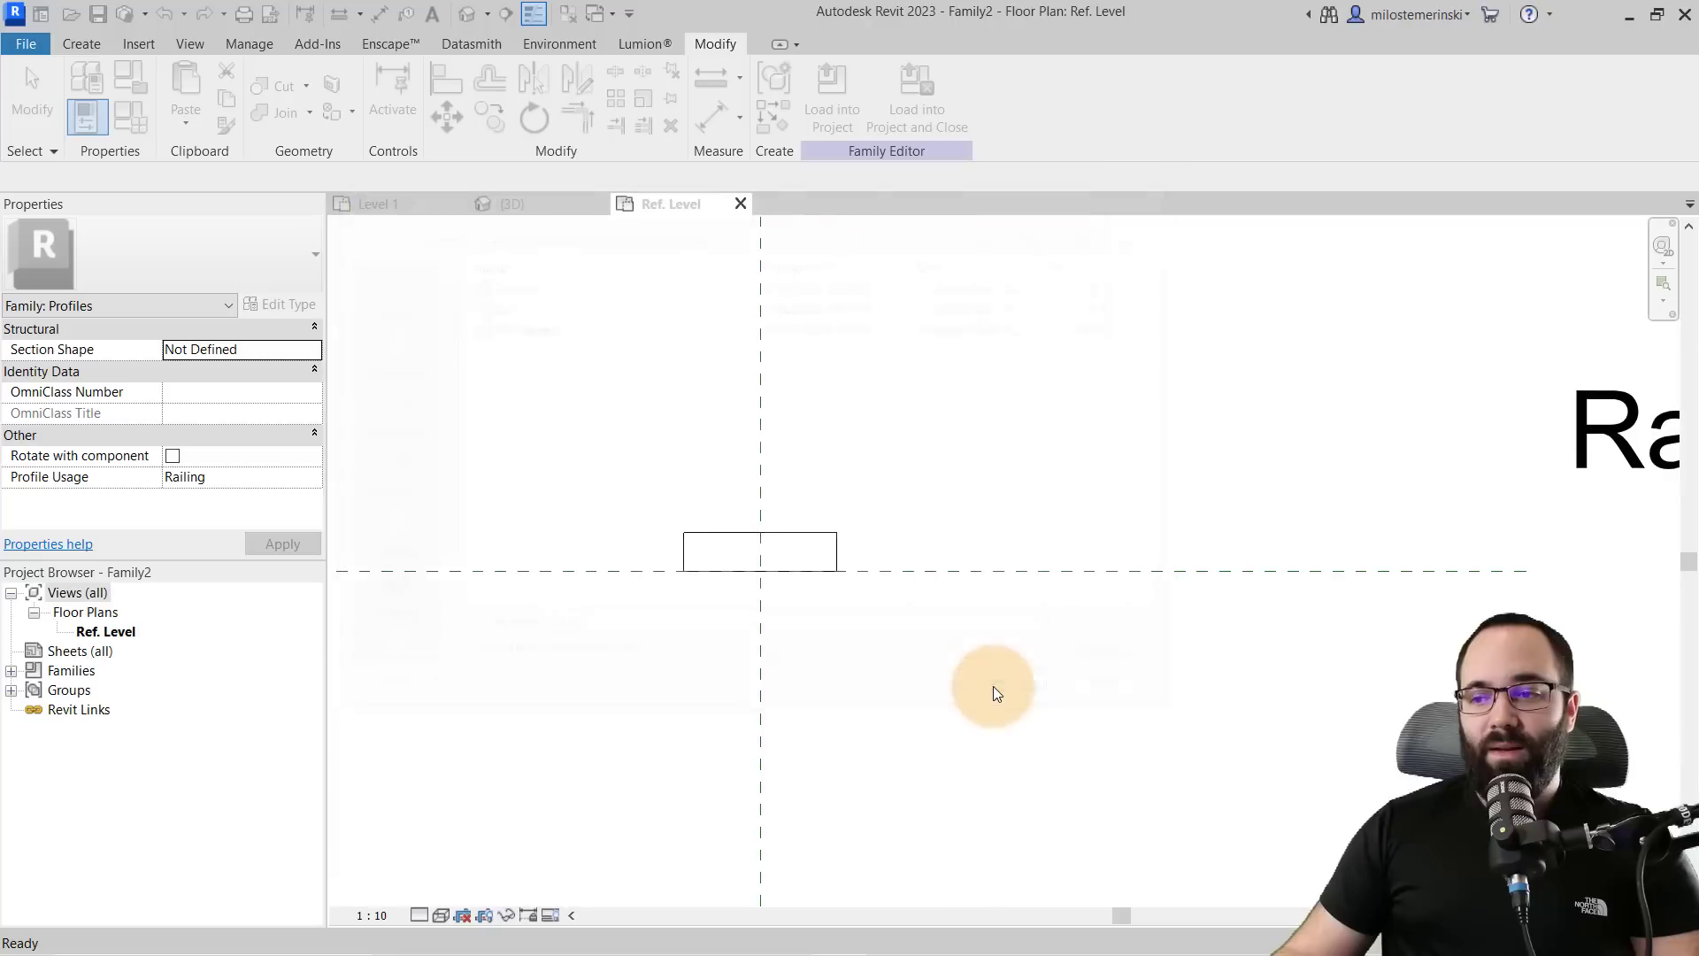
{"action": "left_click", "coordinate": [911, 128]}
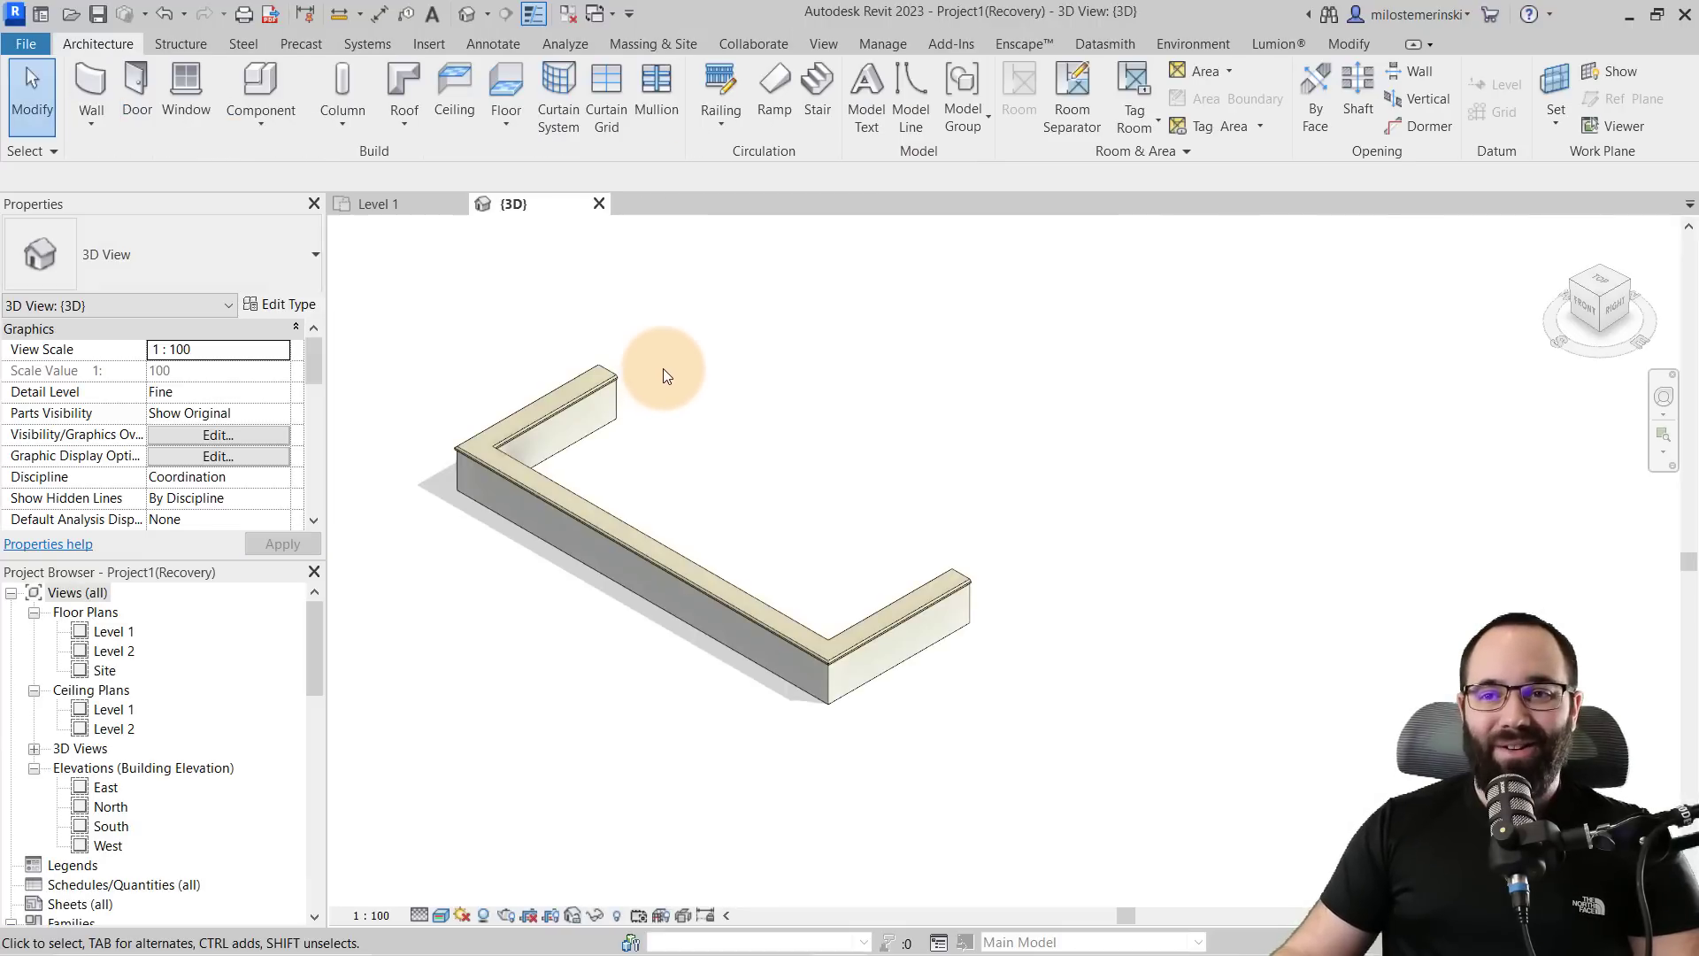
- In the Level 1 plan, sketch a U-shaped railing path along the low wall's centerline with 1500 mm legs and finish it
{"action": "left_click", "coordinate": [380, 204]}
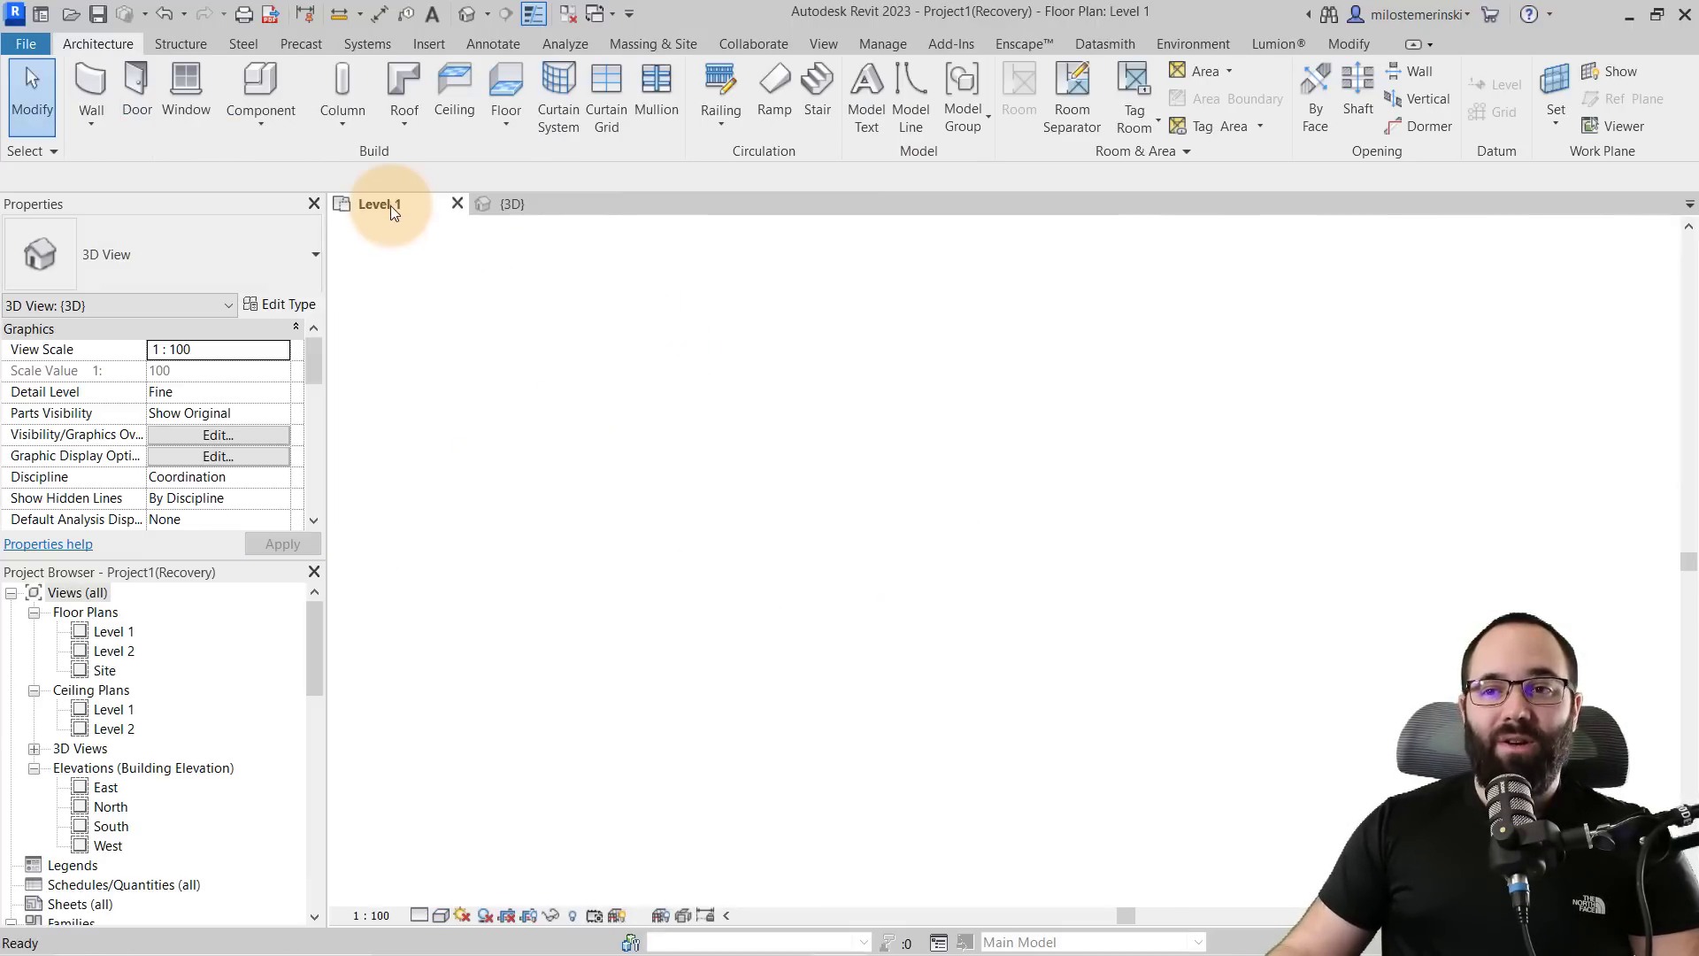
{"action": "middle_click_drag", "start_coordinate": [879, 463], "coordinate": [620, 447]}
{"action": "scroll", "coordinate": [620, 510], "scroll_direction": "up", "scroll_amount": 6}
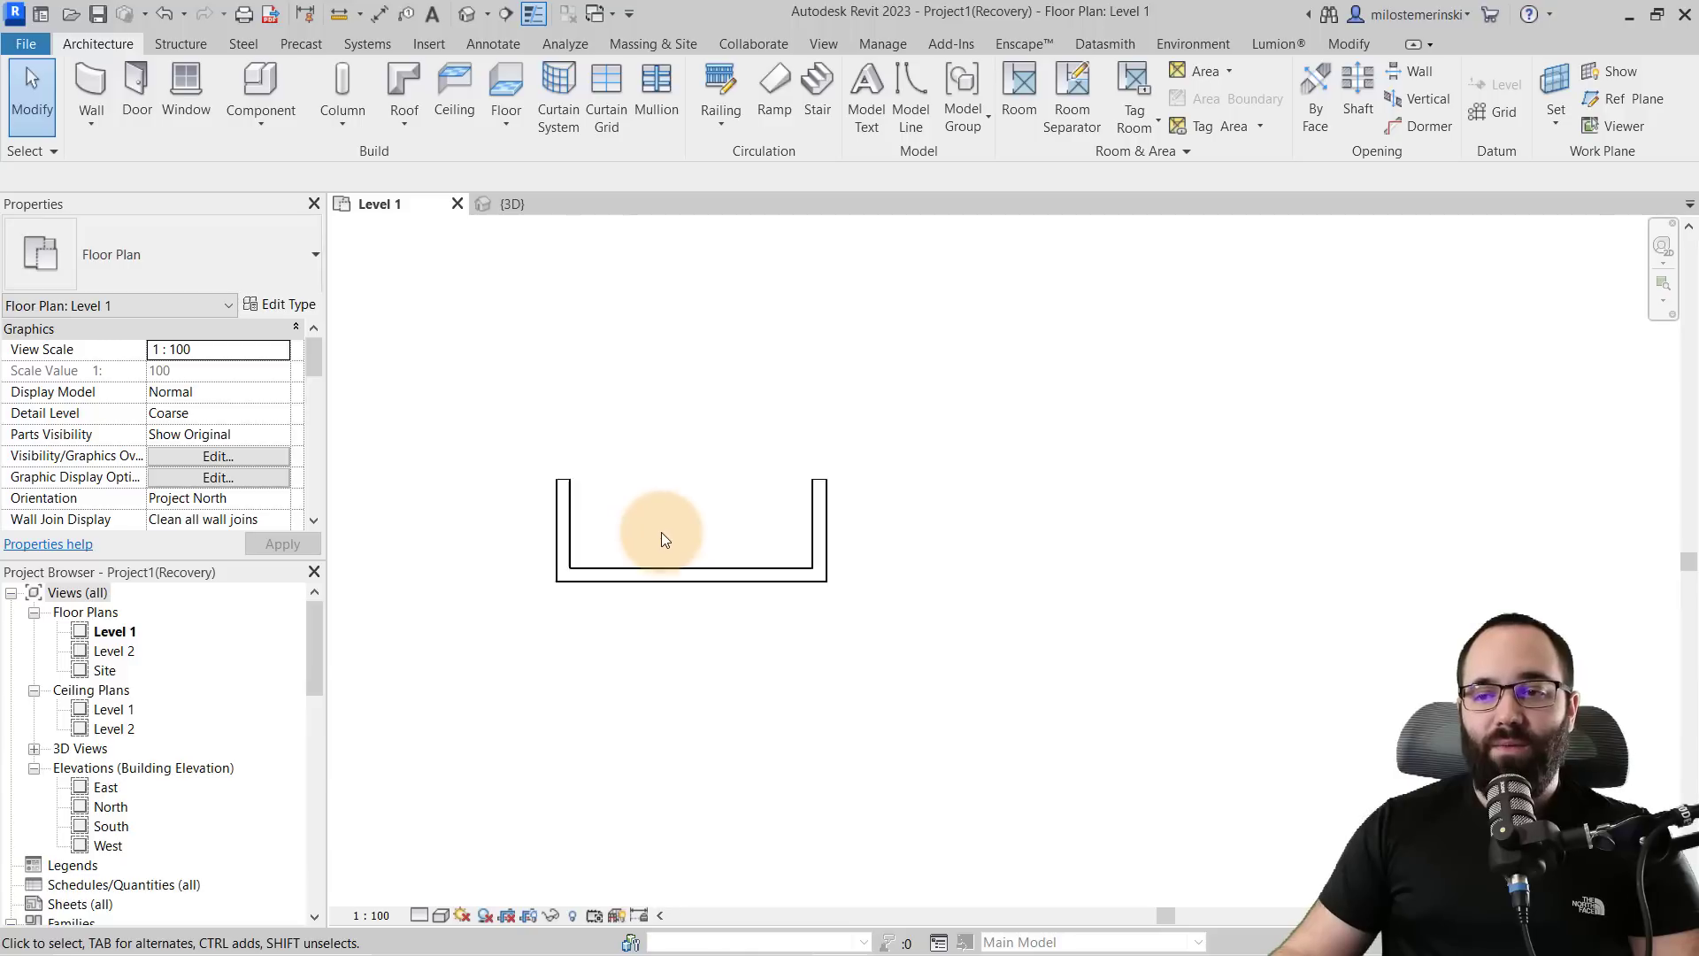
{"action": "scroll", "coordinate": [592, 527], "scroll_direction": "up", "scroll_amount": 3}
{"action": "middle_click_drag", "start_coordinate": [603, 524], "coordinate": [598, 492]}
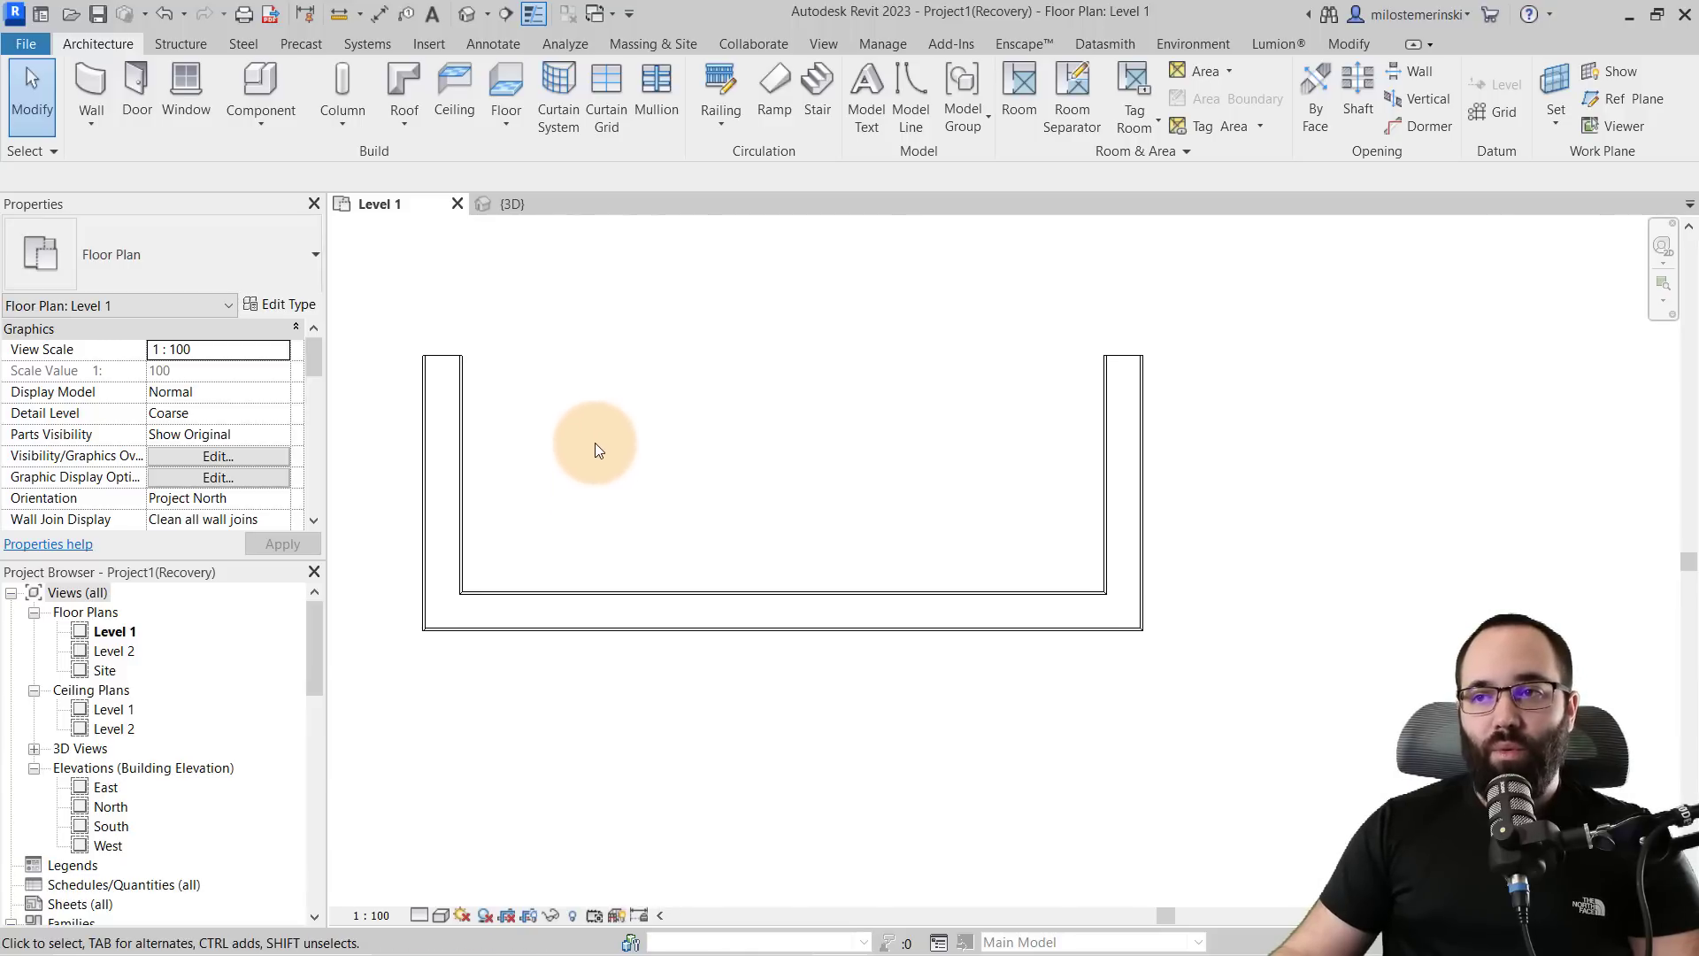
{"action": "left_click", "coordinate": [713, 86]}
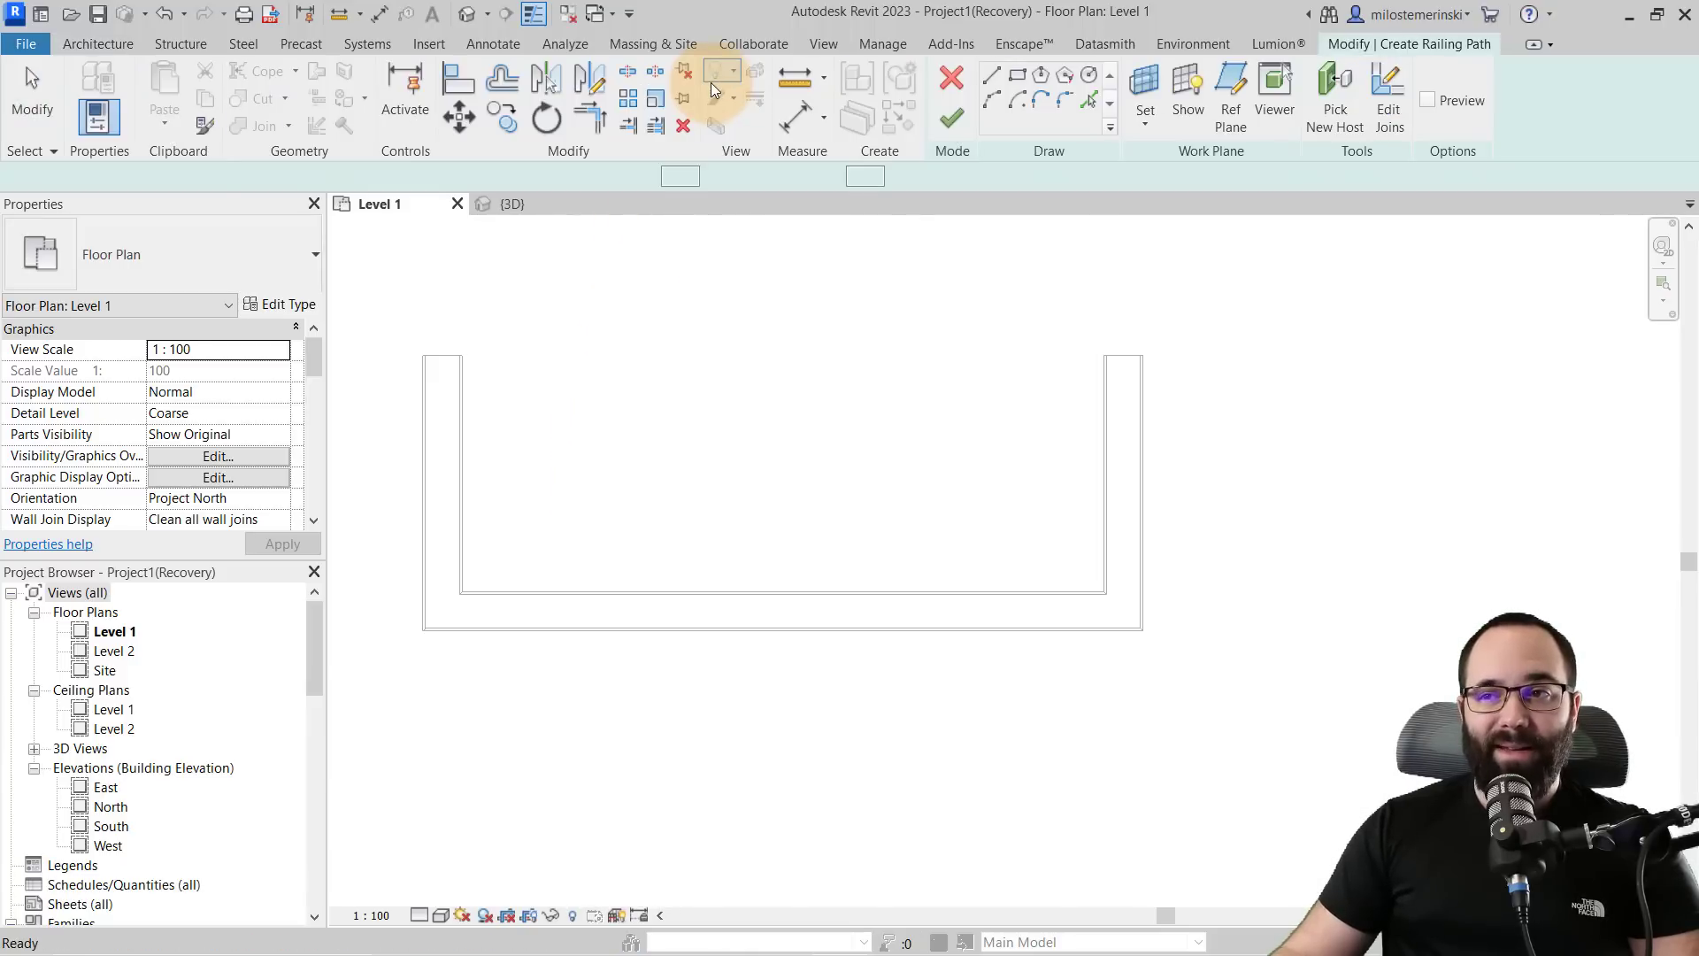
{"action": "left_click", "coordinate": [1094, 103]}
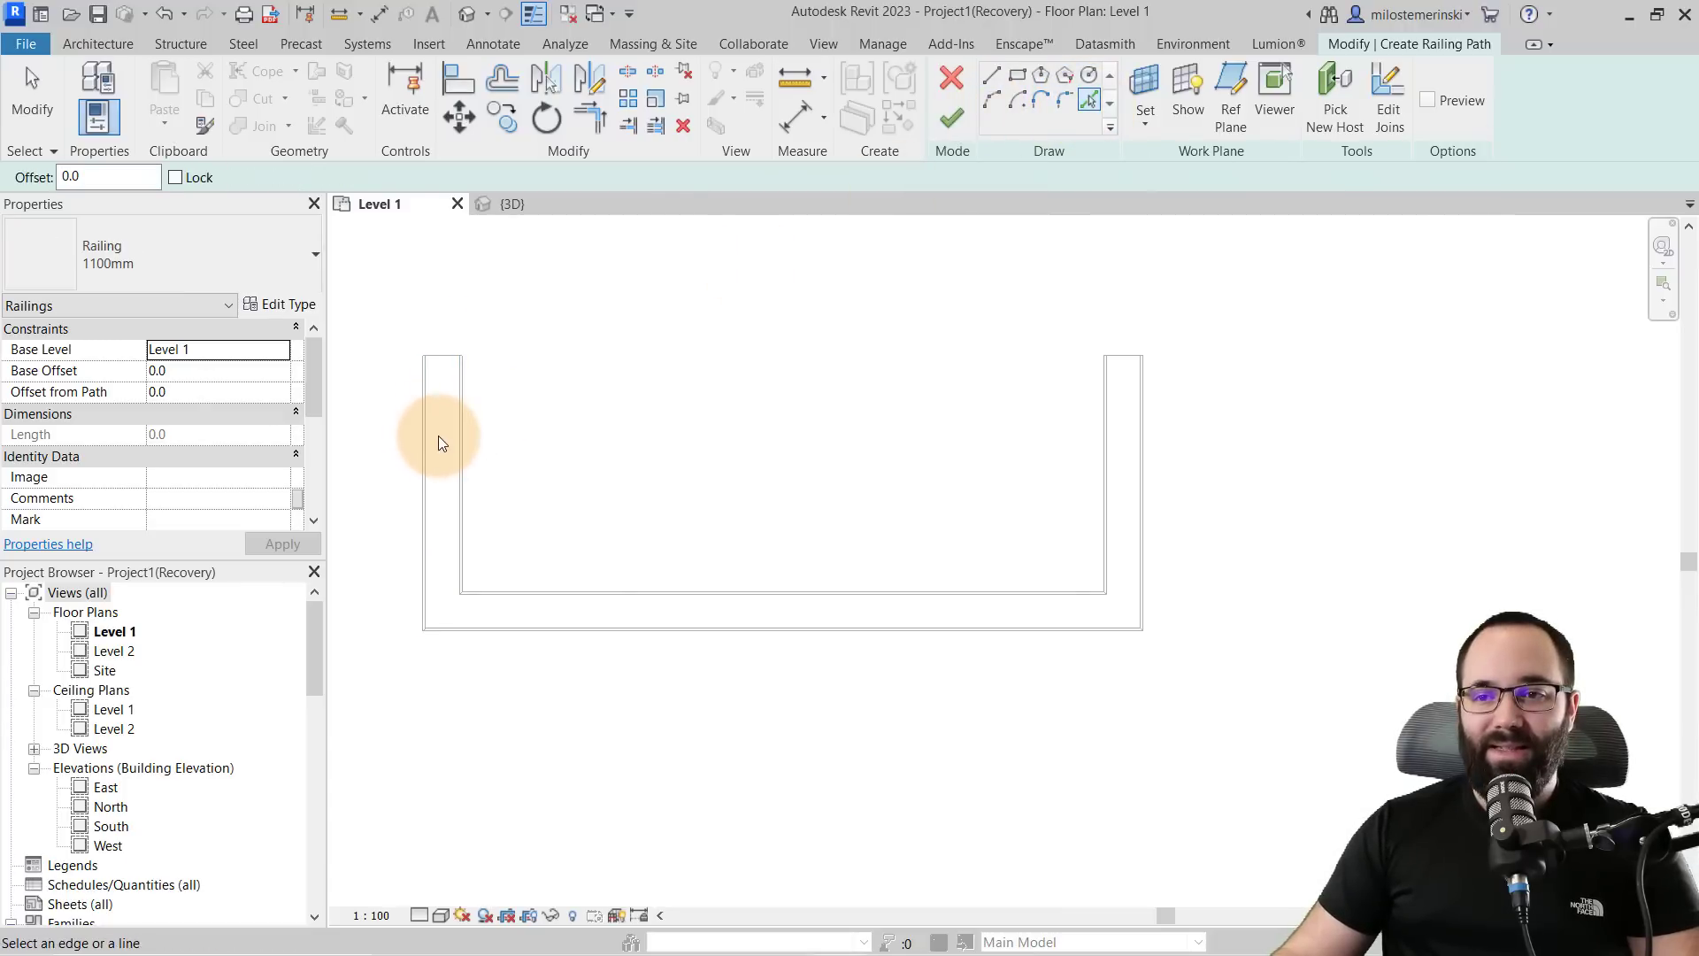
{"action": "left_click", "coordinate": [992, 75]}
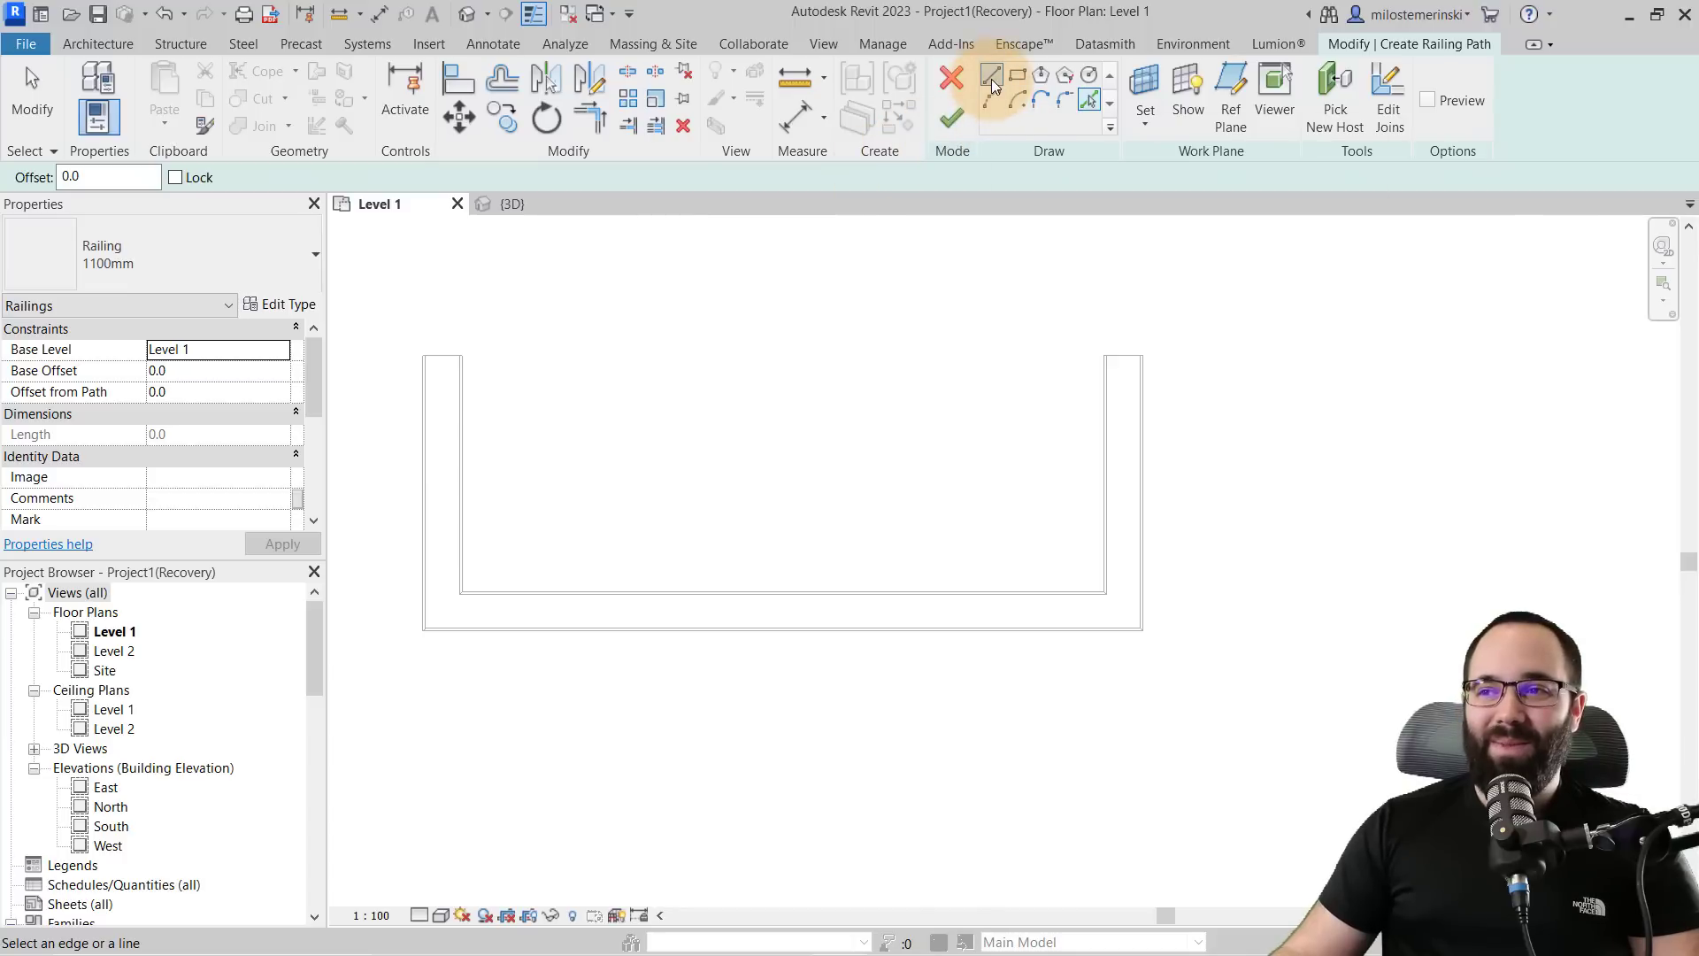
{"action": "left_click", "coordinate": [443, 355]}
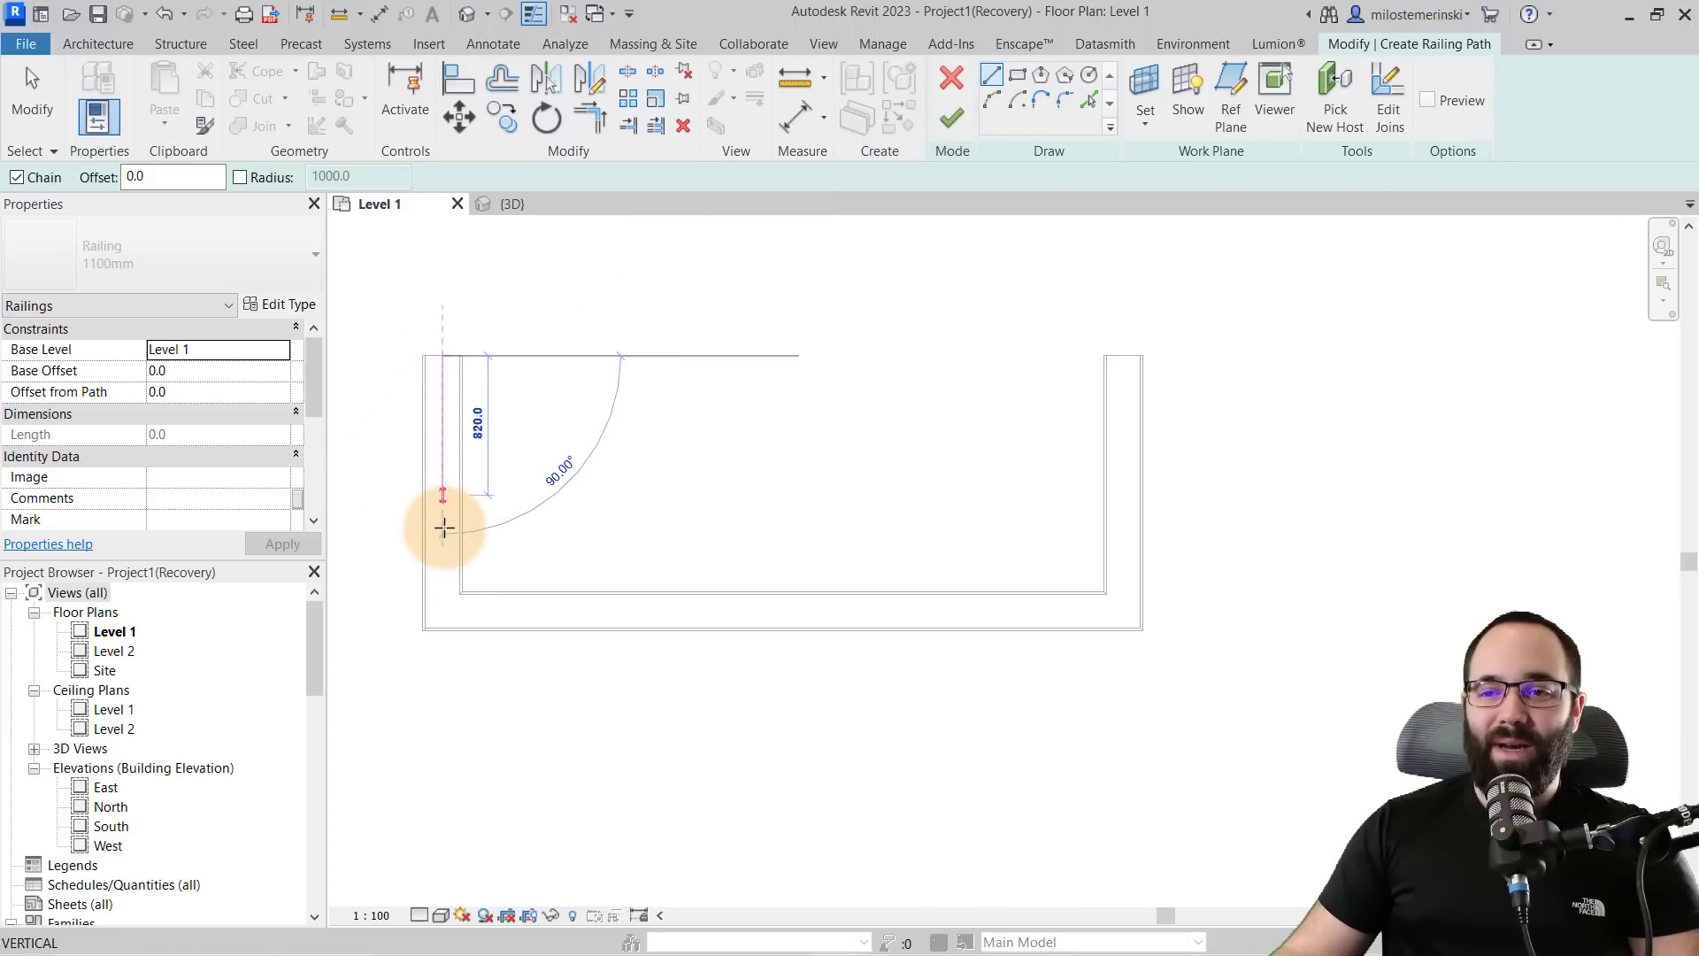
{"action": "left_click", "coordinate": [444, 608]}
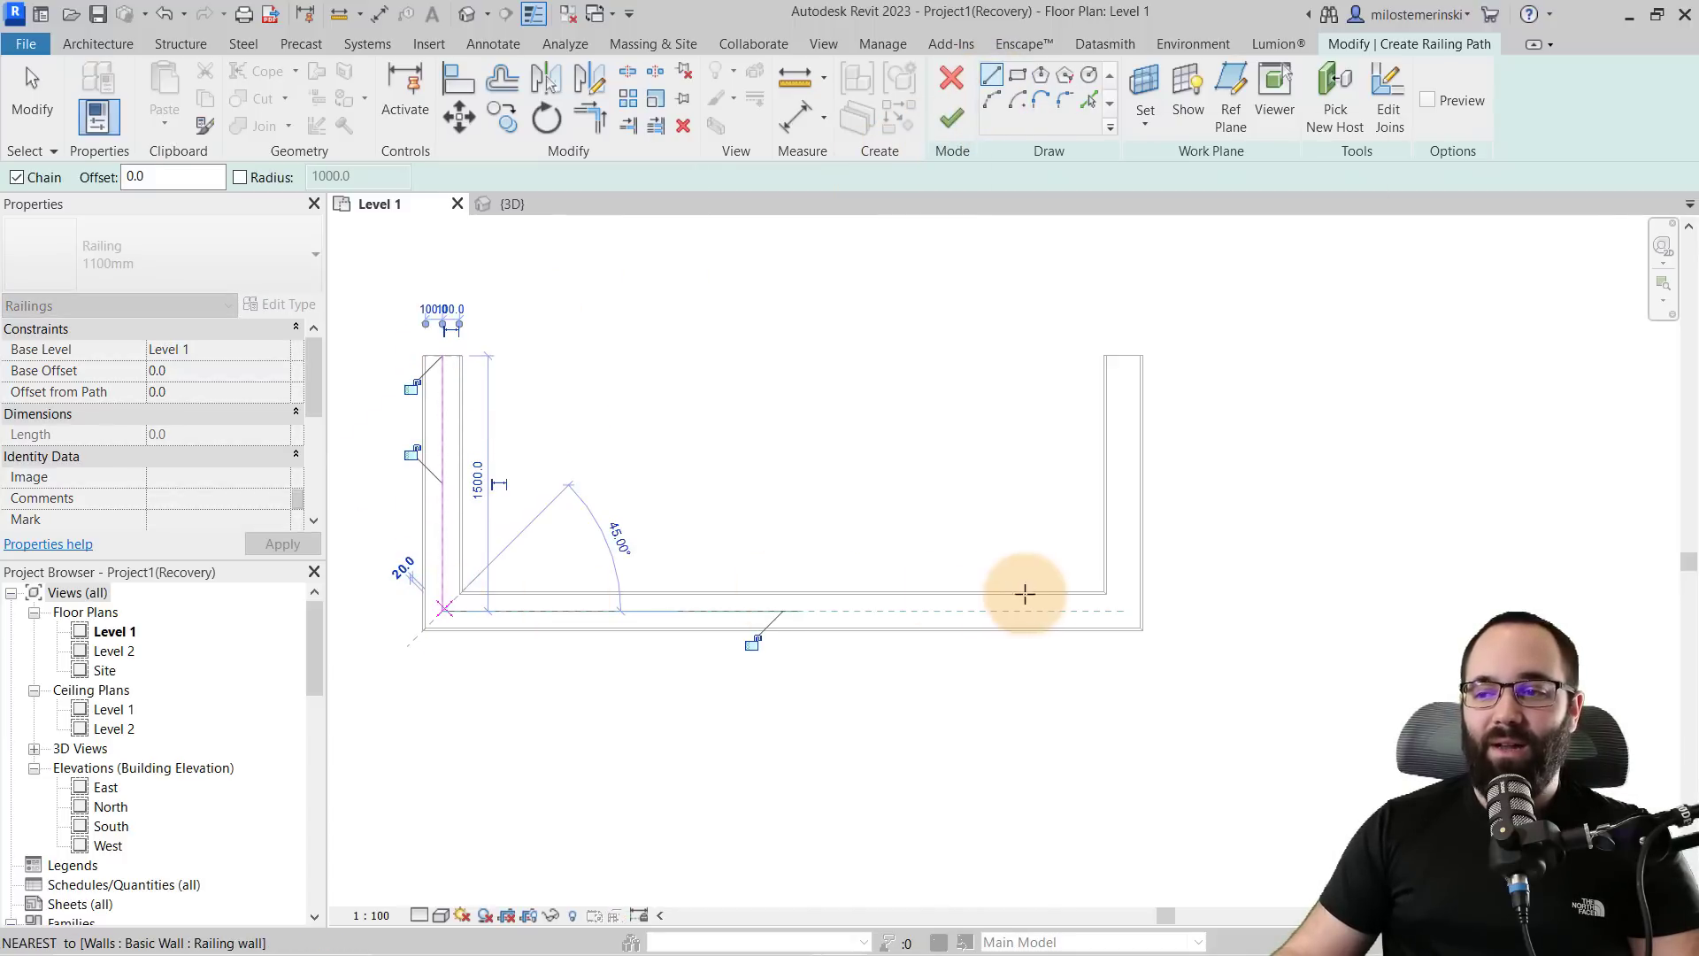
{"action": "left_click", "coordinate": [1123, 610]}
{"action": "left_click", "coordinate": [1123, 355]}
{"action": "key", "text": "Escape"}
{"action": "key", "text": "Escape"}
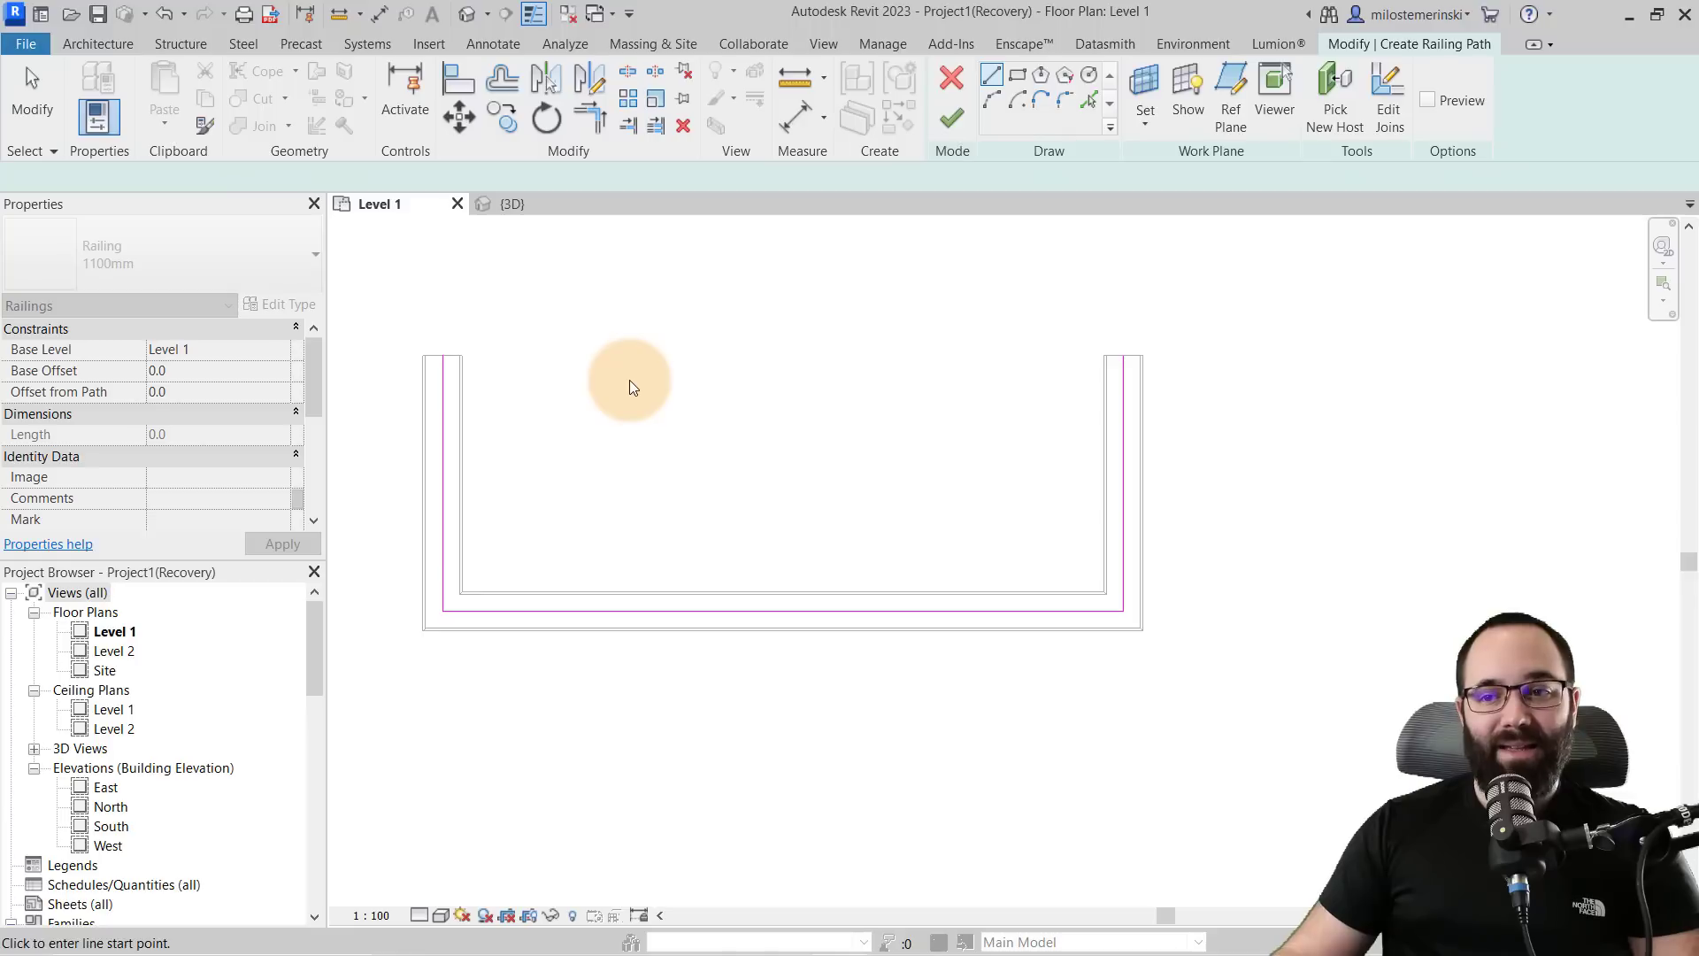
{"action": "left_click", "coordinate": [962, 121]}
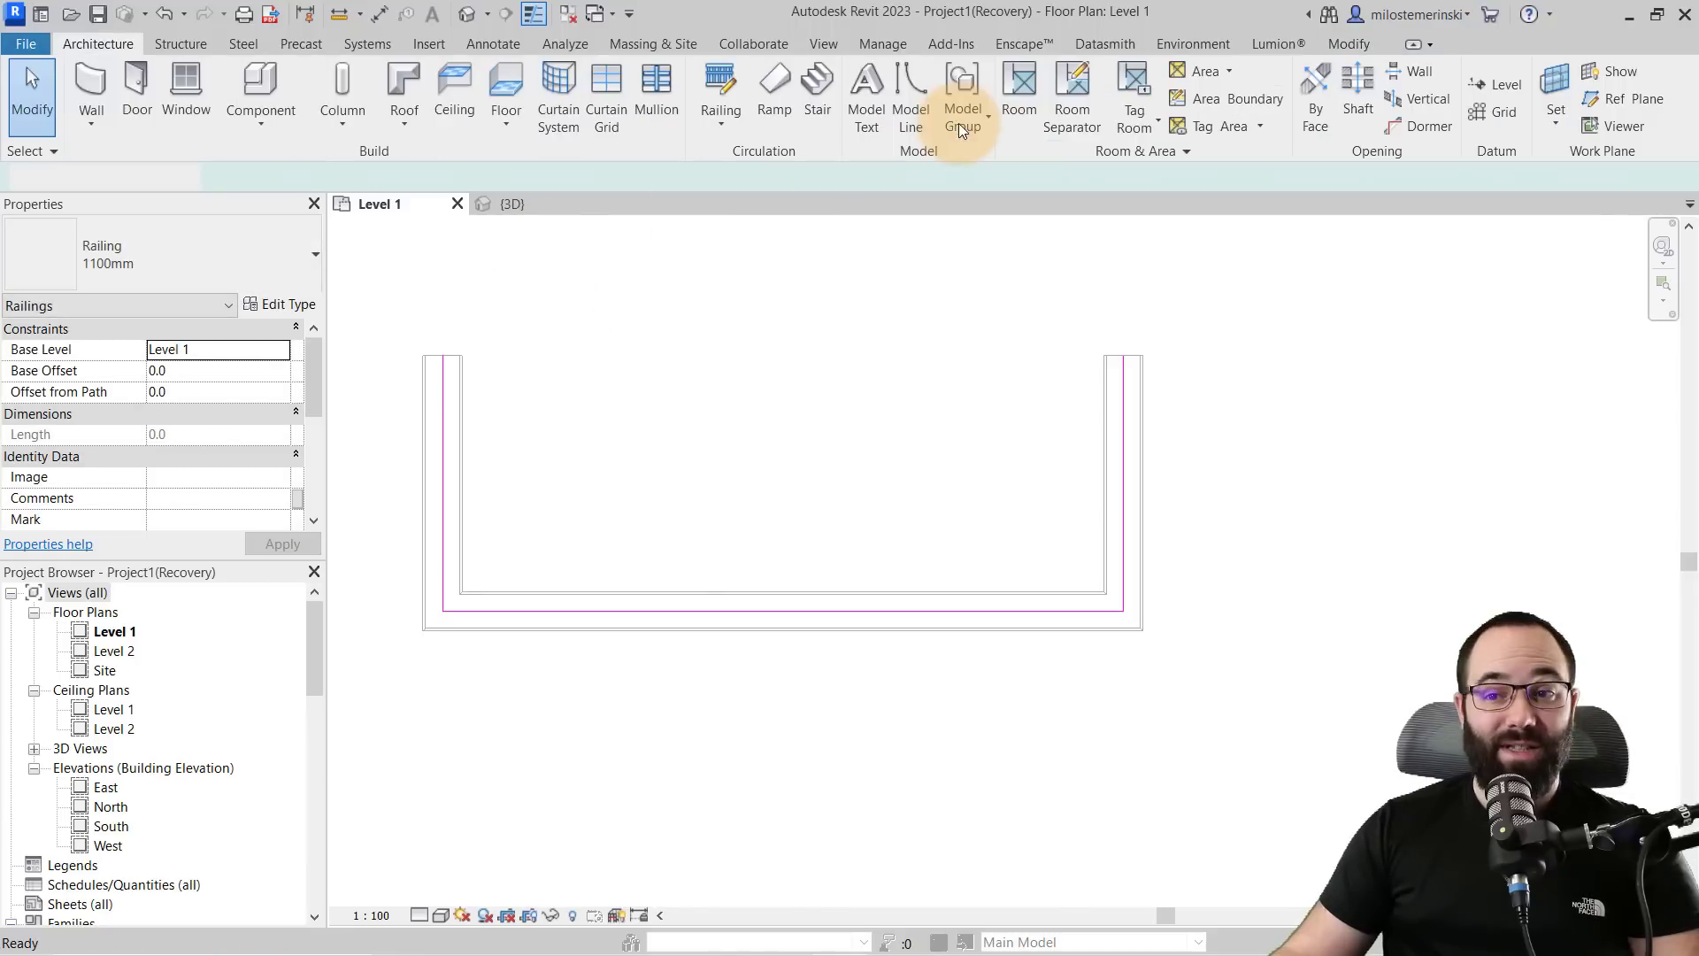
- In the 3D view, set the low U-shaped wall as the new host of the railing
{"action": "left_click", "coordinate": [508, 206]}
{"action": "middle_click_drag", "start_coordinate": [638, 481], "coordinate": [624, 405], "text": "shift"}
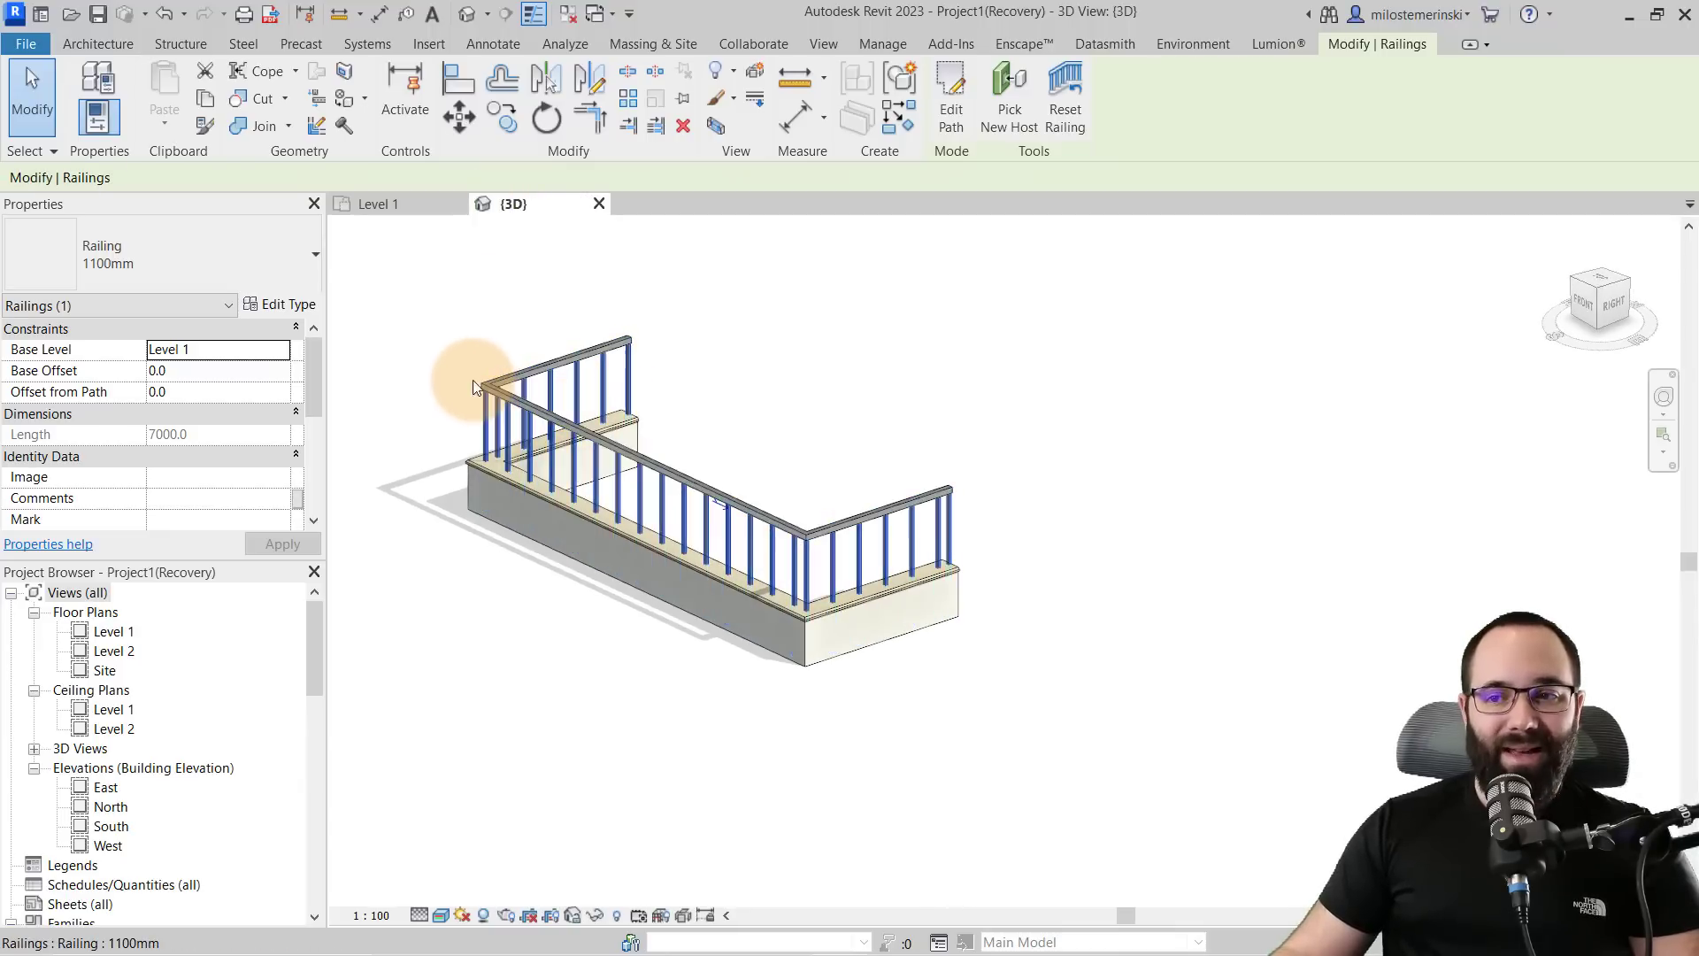
{"action": "left_click", "coordinate": [1018, 130]}
{"action": "left_click", "coordinate": [636, 537]}
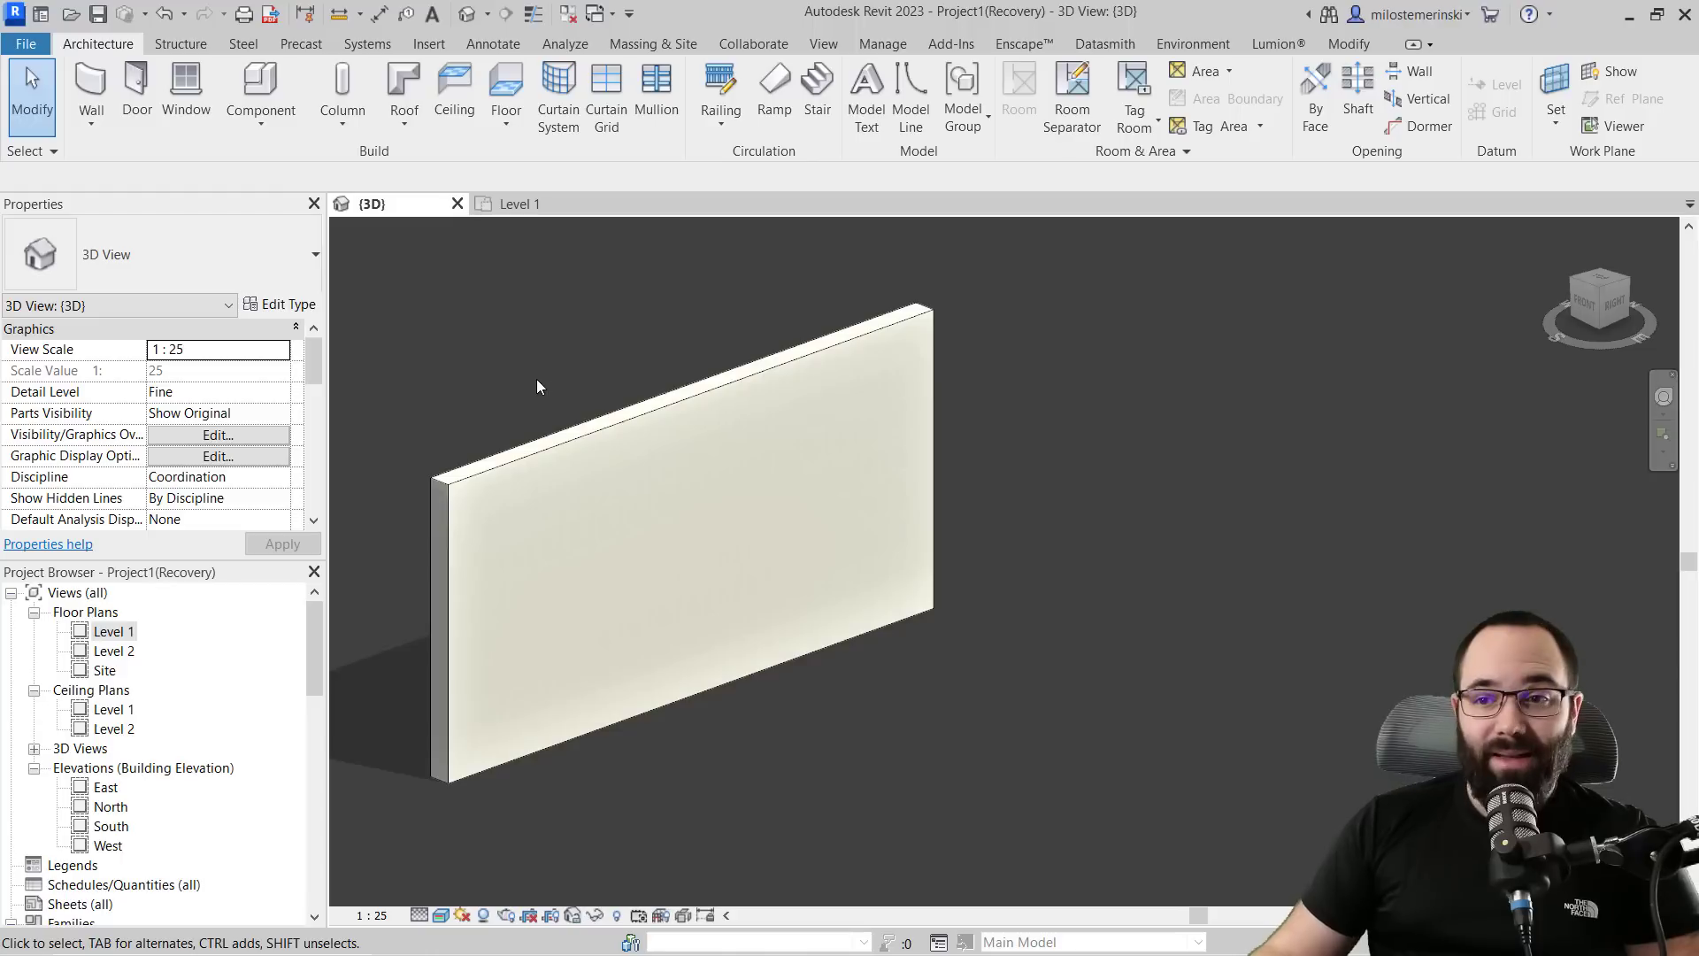
- Edit the straight 300 mm wall's profile and sketch a wavy spline between its side edges, ending about 1020 mm above the base on the right
{"action": "middle_click_drag", "start_coordinate": [534, 431], "coordinate": [516, 414], "text": "shift"}
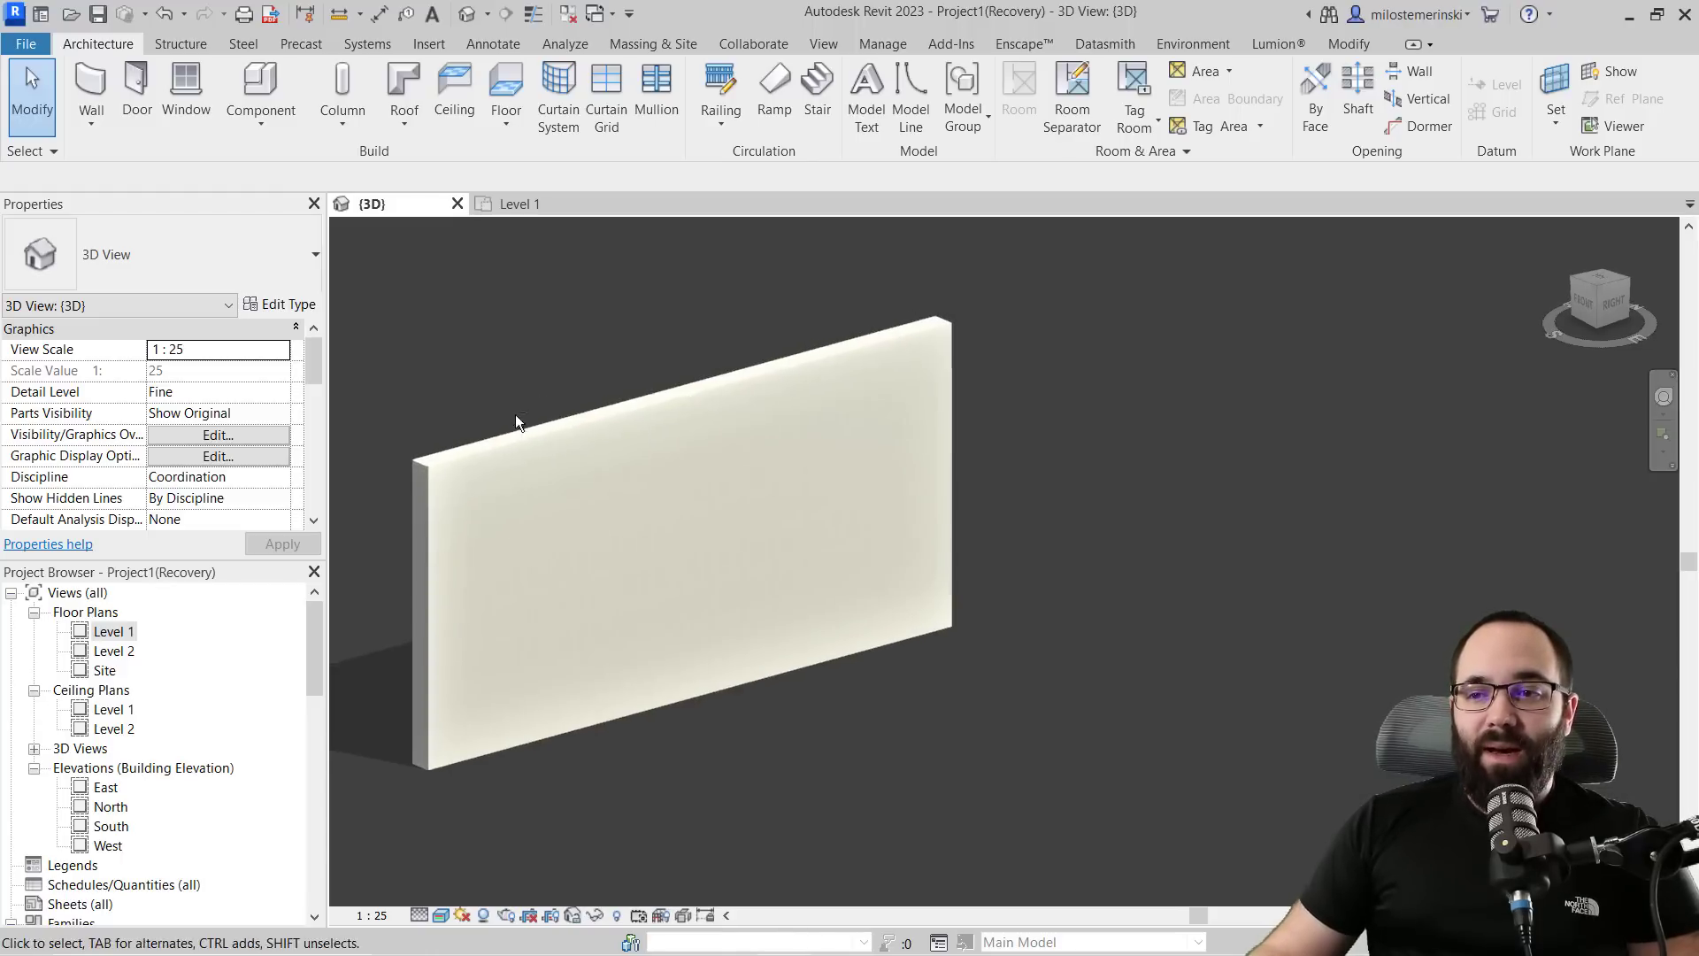
{"action": "left_click", "coordinate": [522, 433]}
{"action": "left_click", "coordinate": [952, 98]}
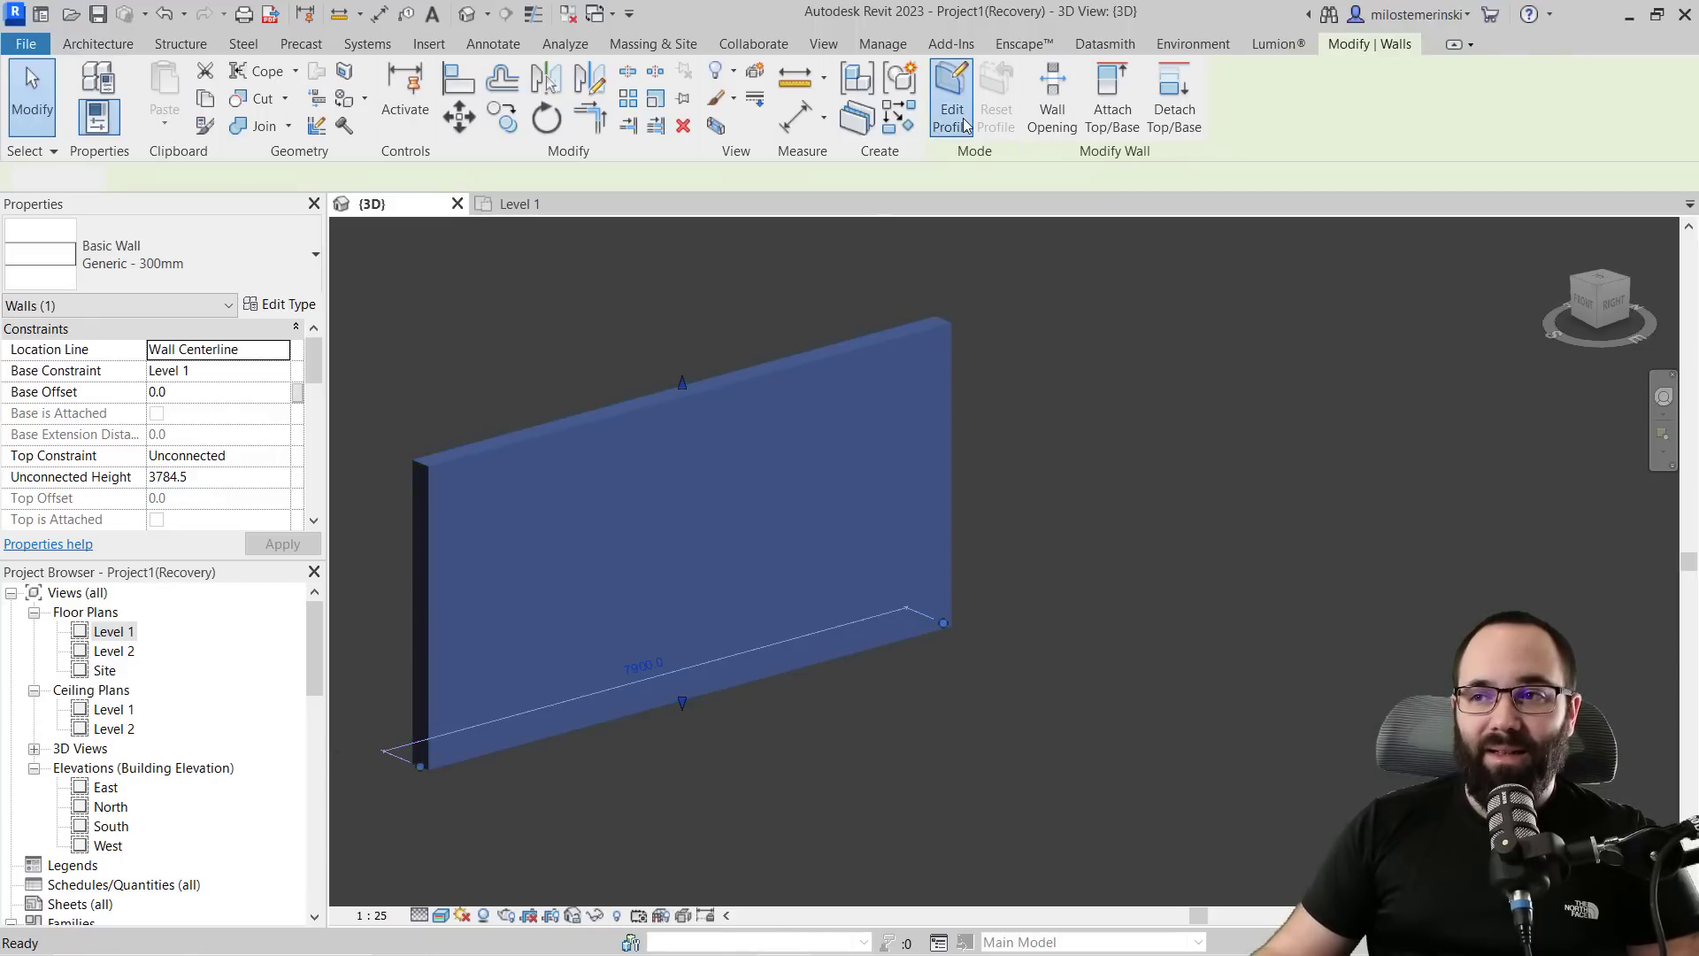
{"action": "left_click", "coordinate": [1091, 101]}
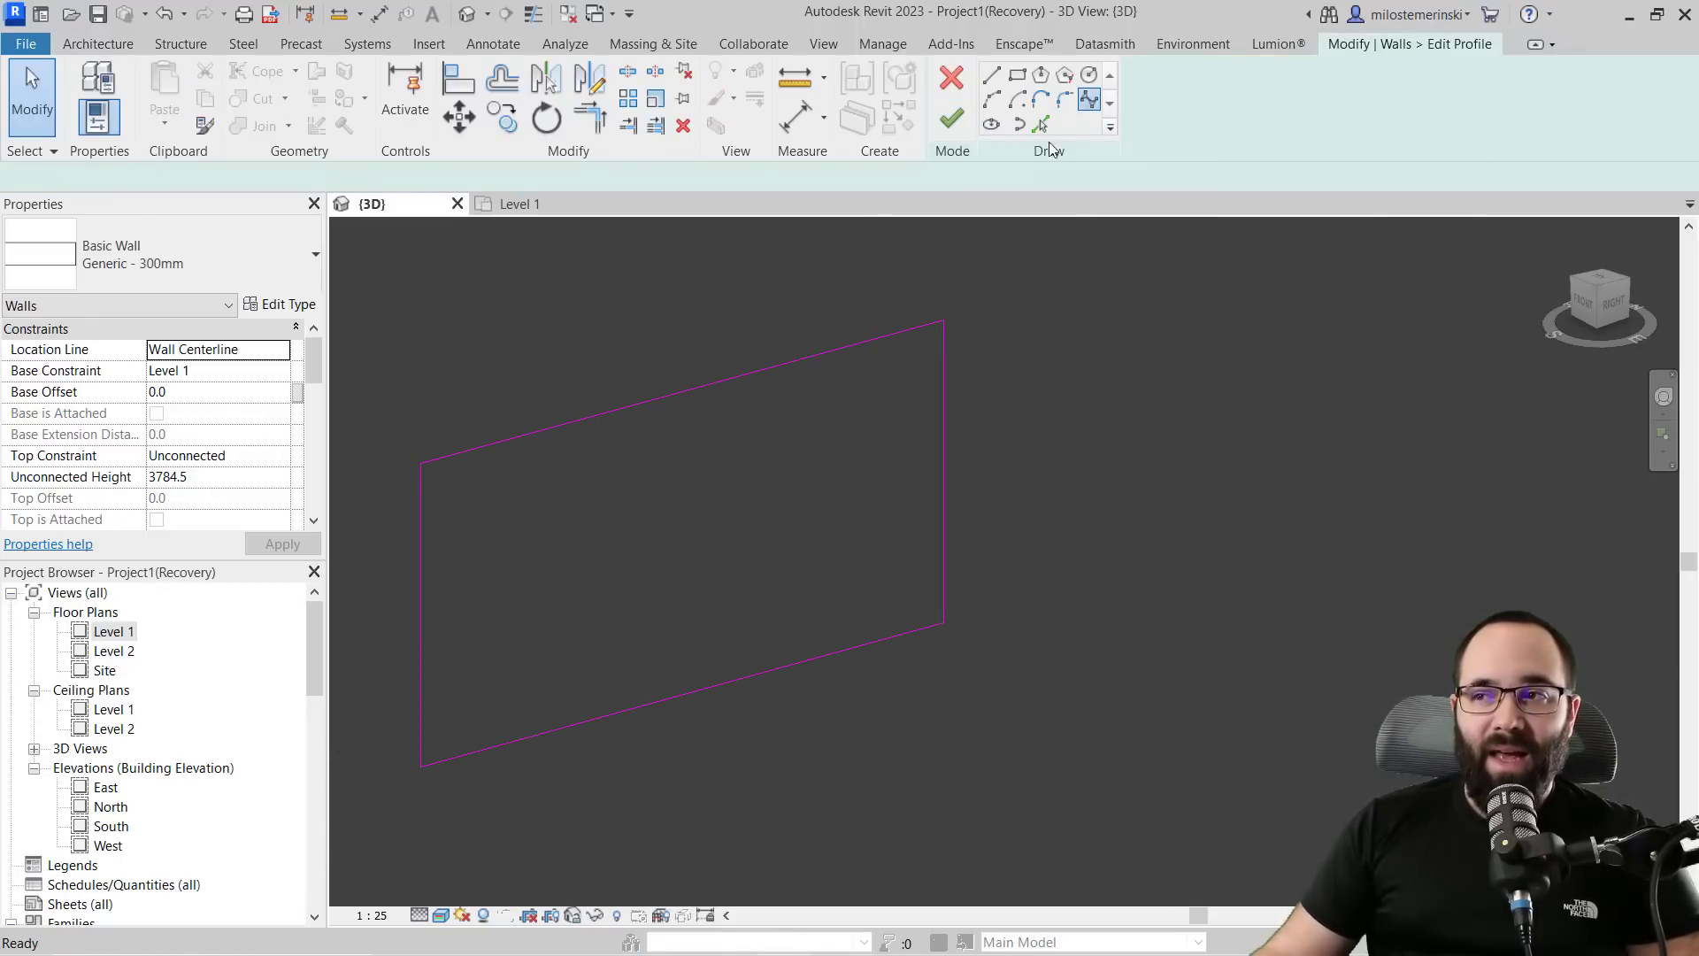
{"action": "left_click", "coordinate": [420, 681]}
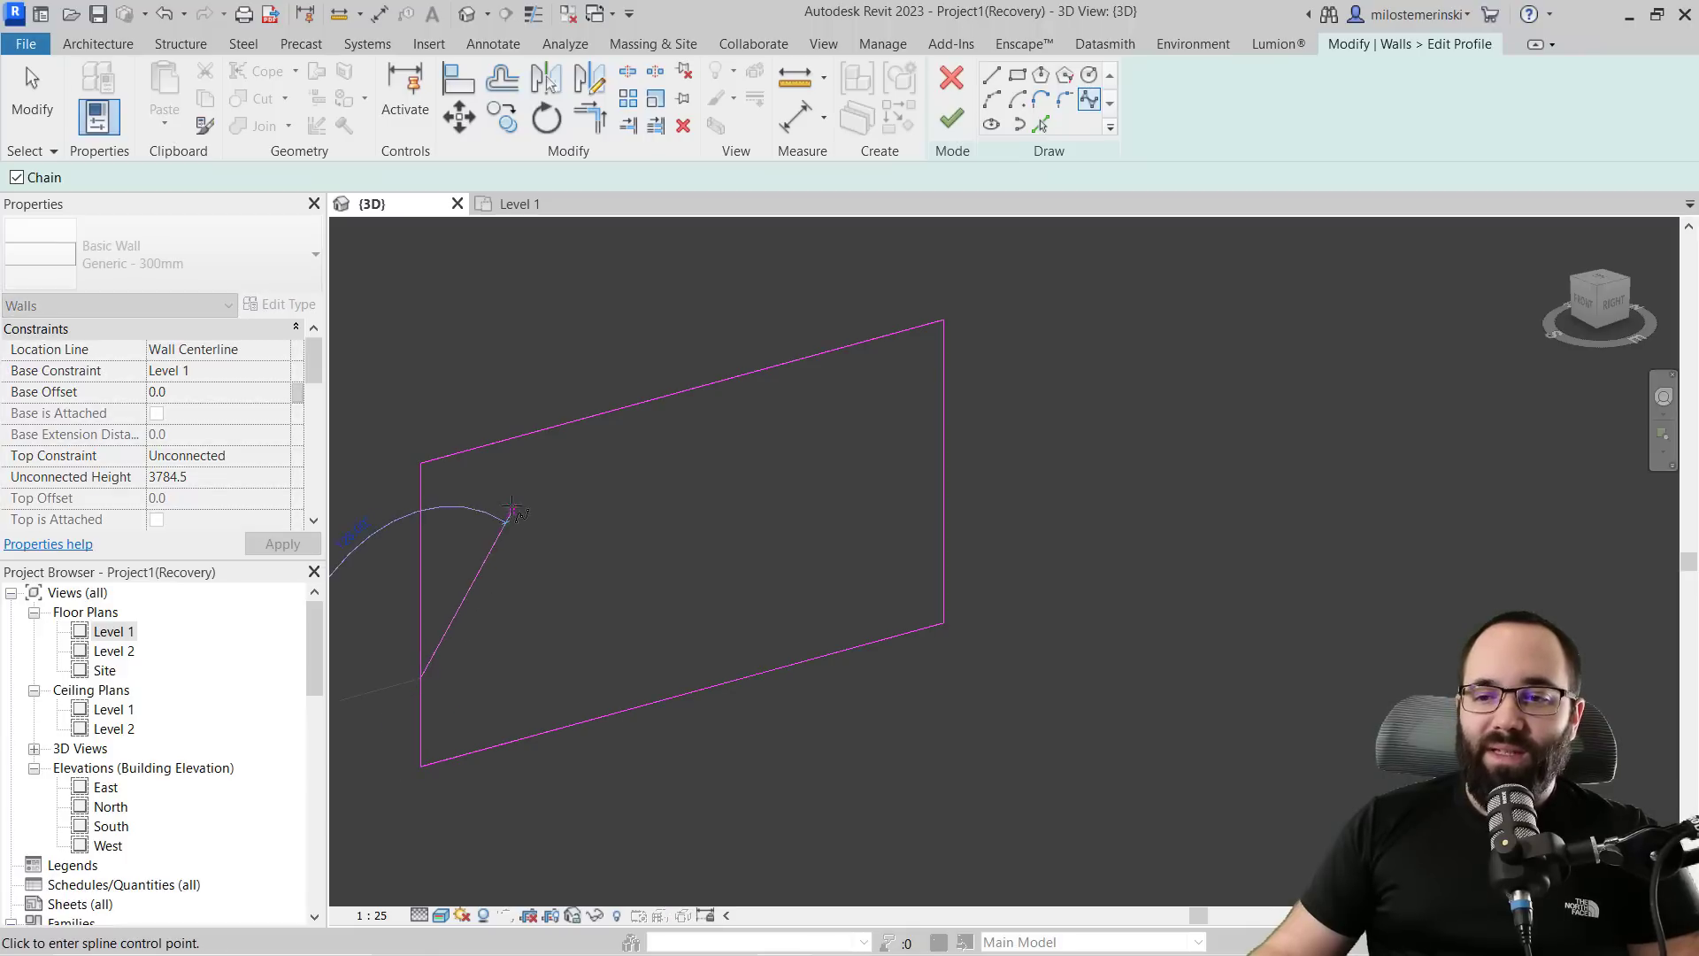
{"action": "middle_click_drag", "start_coordinate": [505, 554], "coordinate": [711, 434], "text": "shift"}
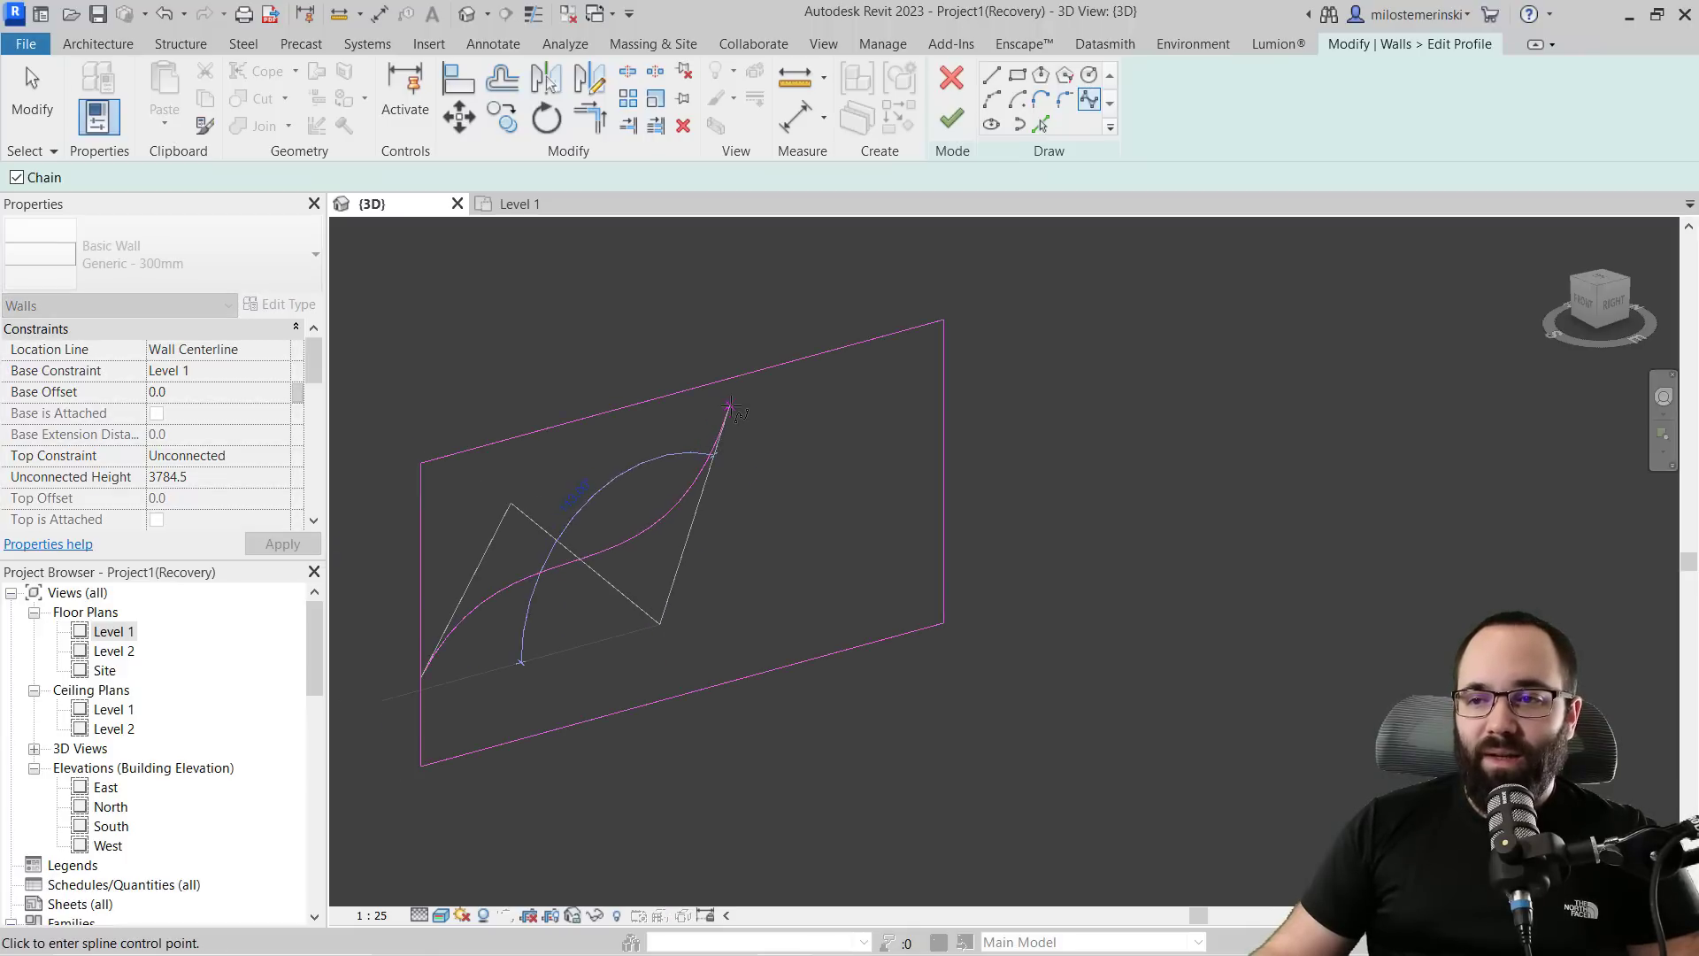
{"action": "left_click", "coordinate": [730, 407]}
{"action": "left_click", "coordinate": [896, 588]}
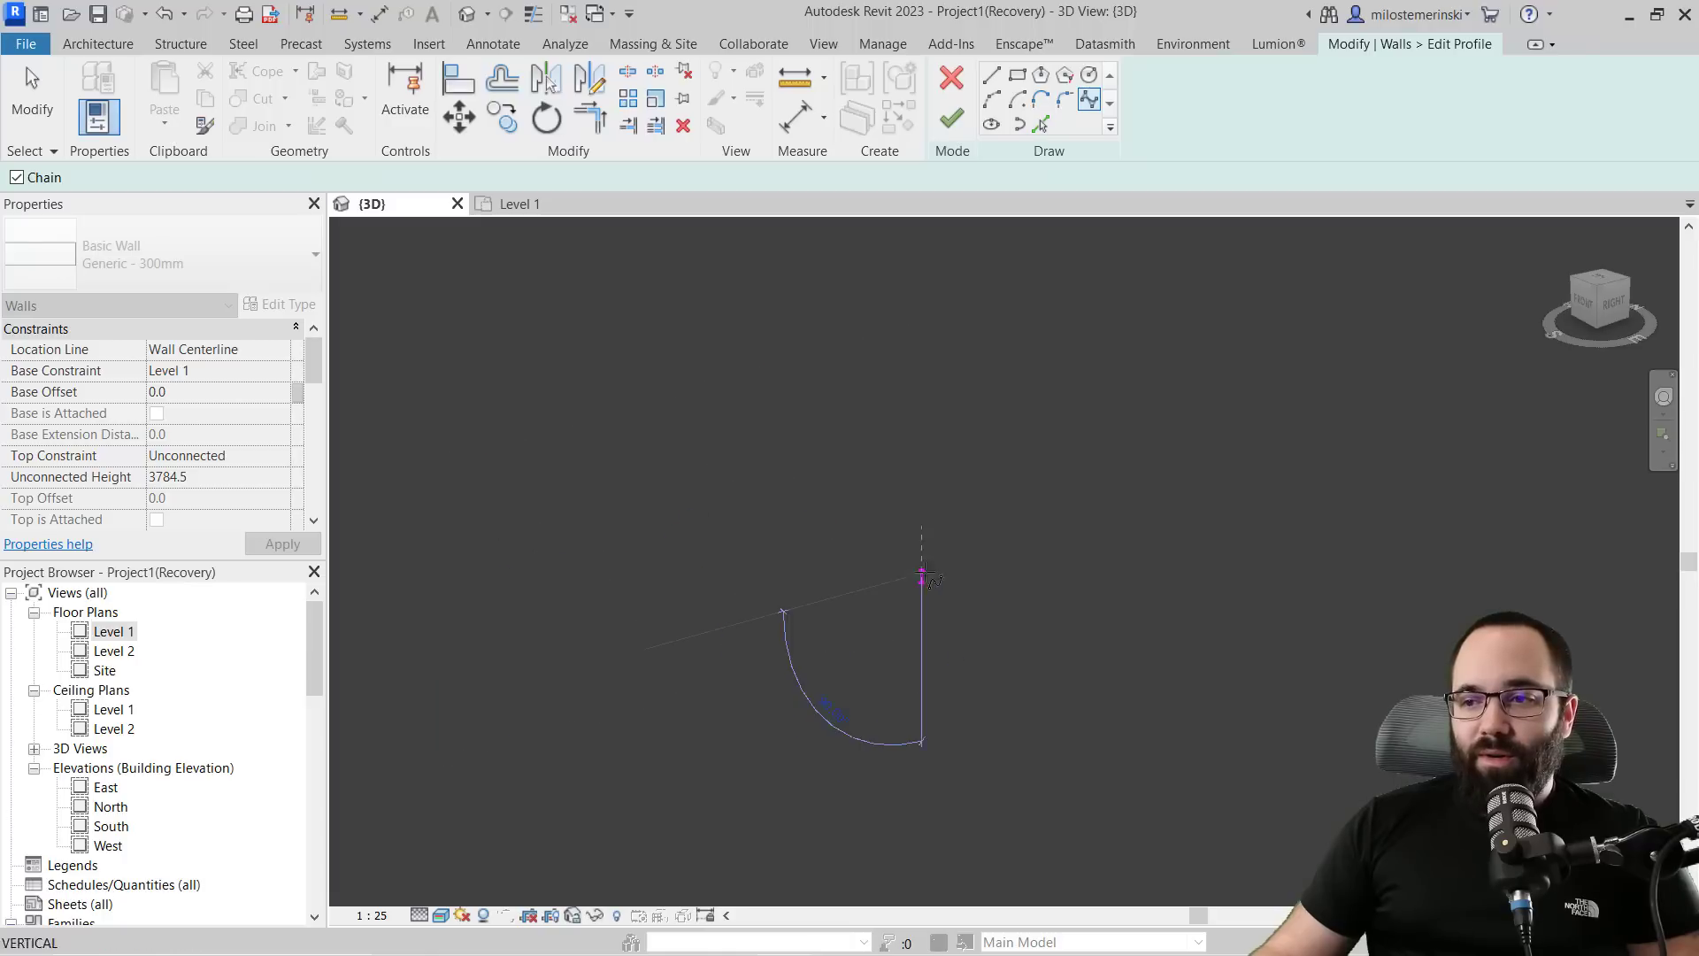
{"action": "left_click", "coordinate": [944, 541]}
{"action": "key", "text": "Escape"}
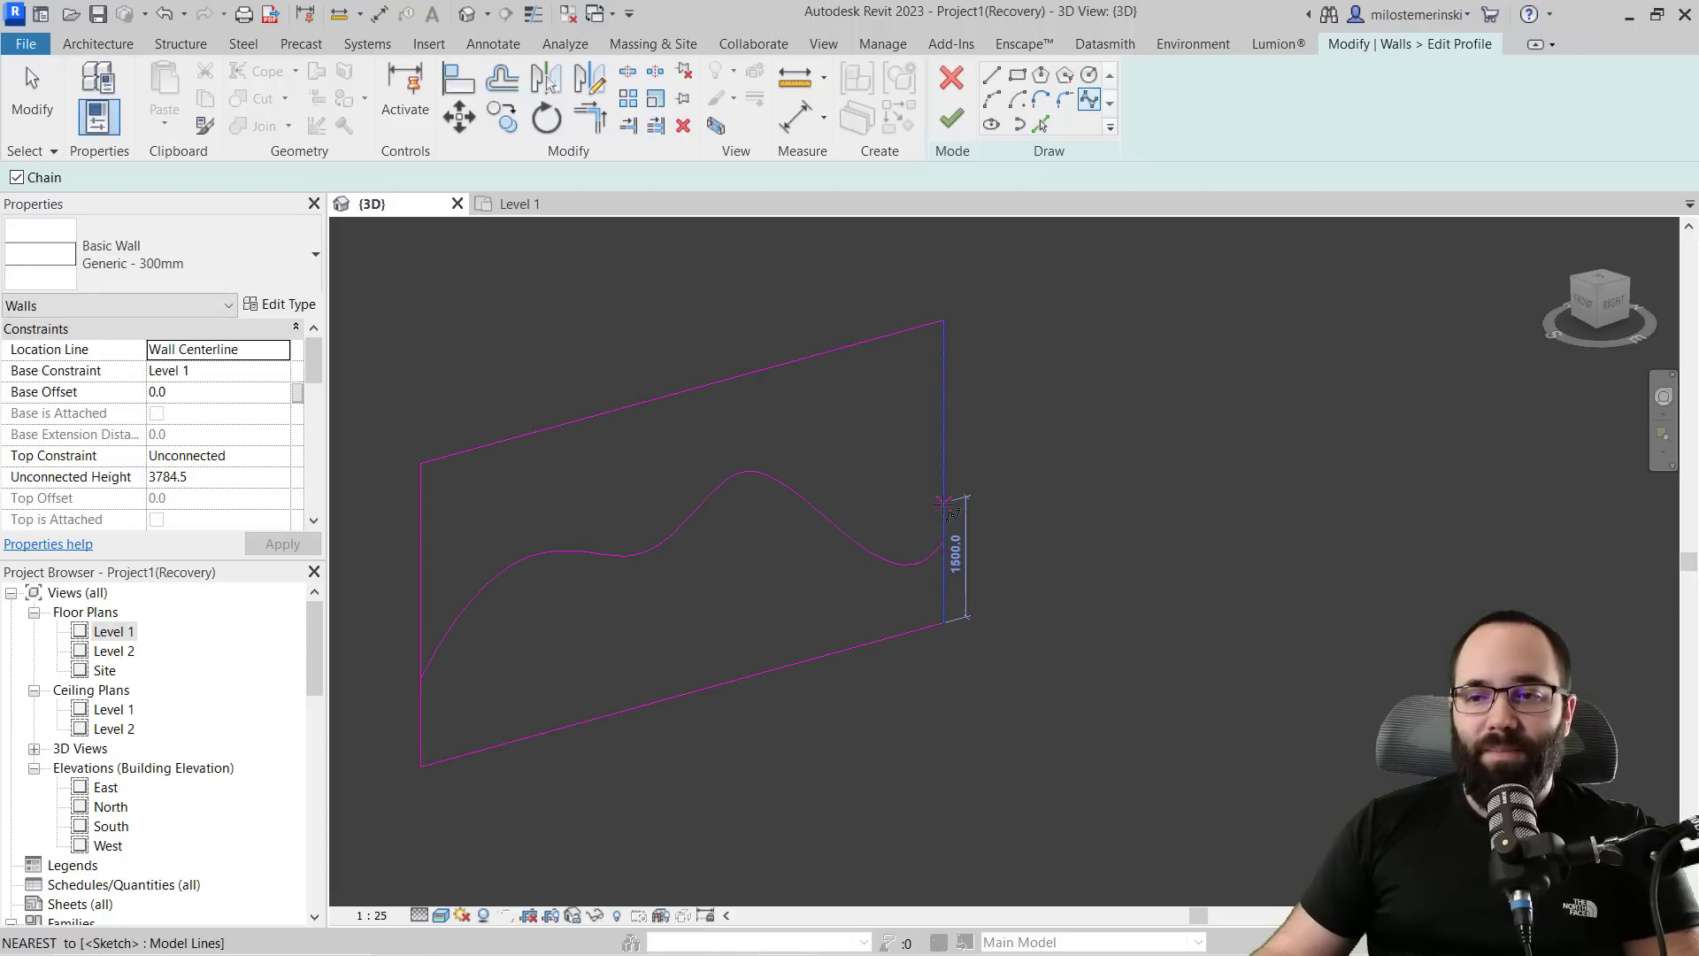
{"action": "key", "text": "Escape"}
- Shorten both side edges to the spline's ends, delete the profile's straight top edge and finish the wall profile
{"action": "left_click", "coordinate": [944, 416]}
{"action": "left_click_drag", "start_coordinate": [943, 321], "coordinate": [945, 542]}
{"action": "left_click", "coordinate": [422, 486]}
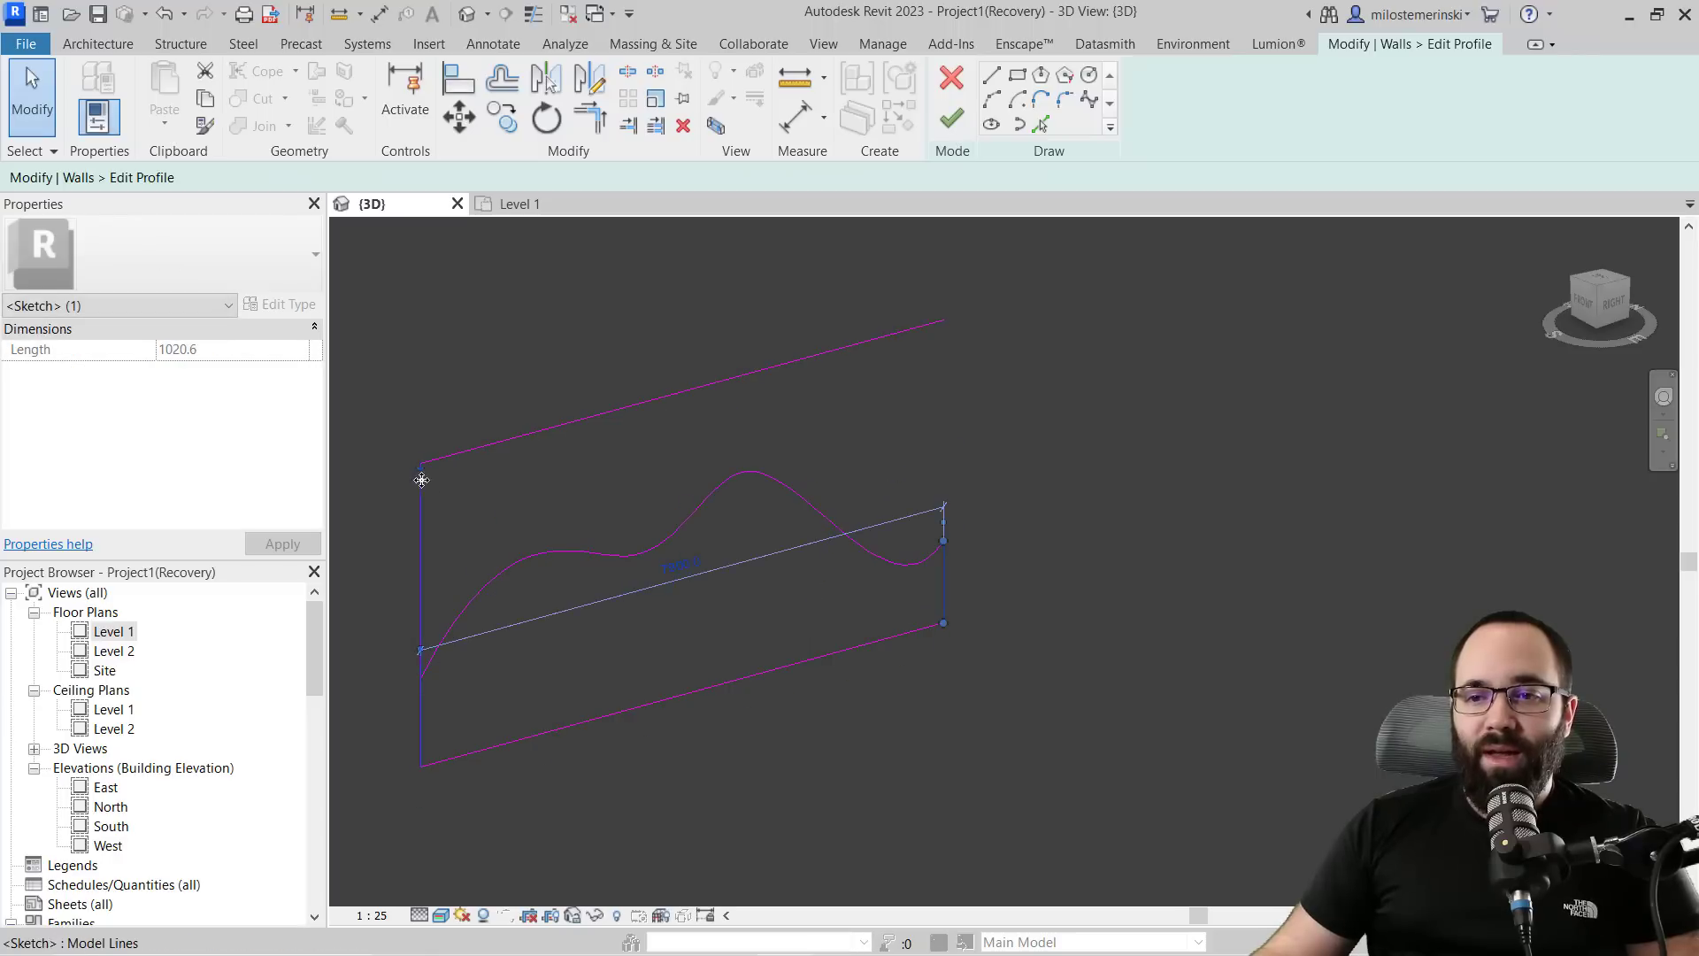
{"action": "left_click_drag", "start_coordinate": [420, 464], "coordinate": [421, 678]}
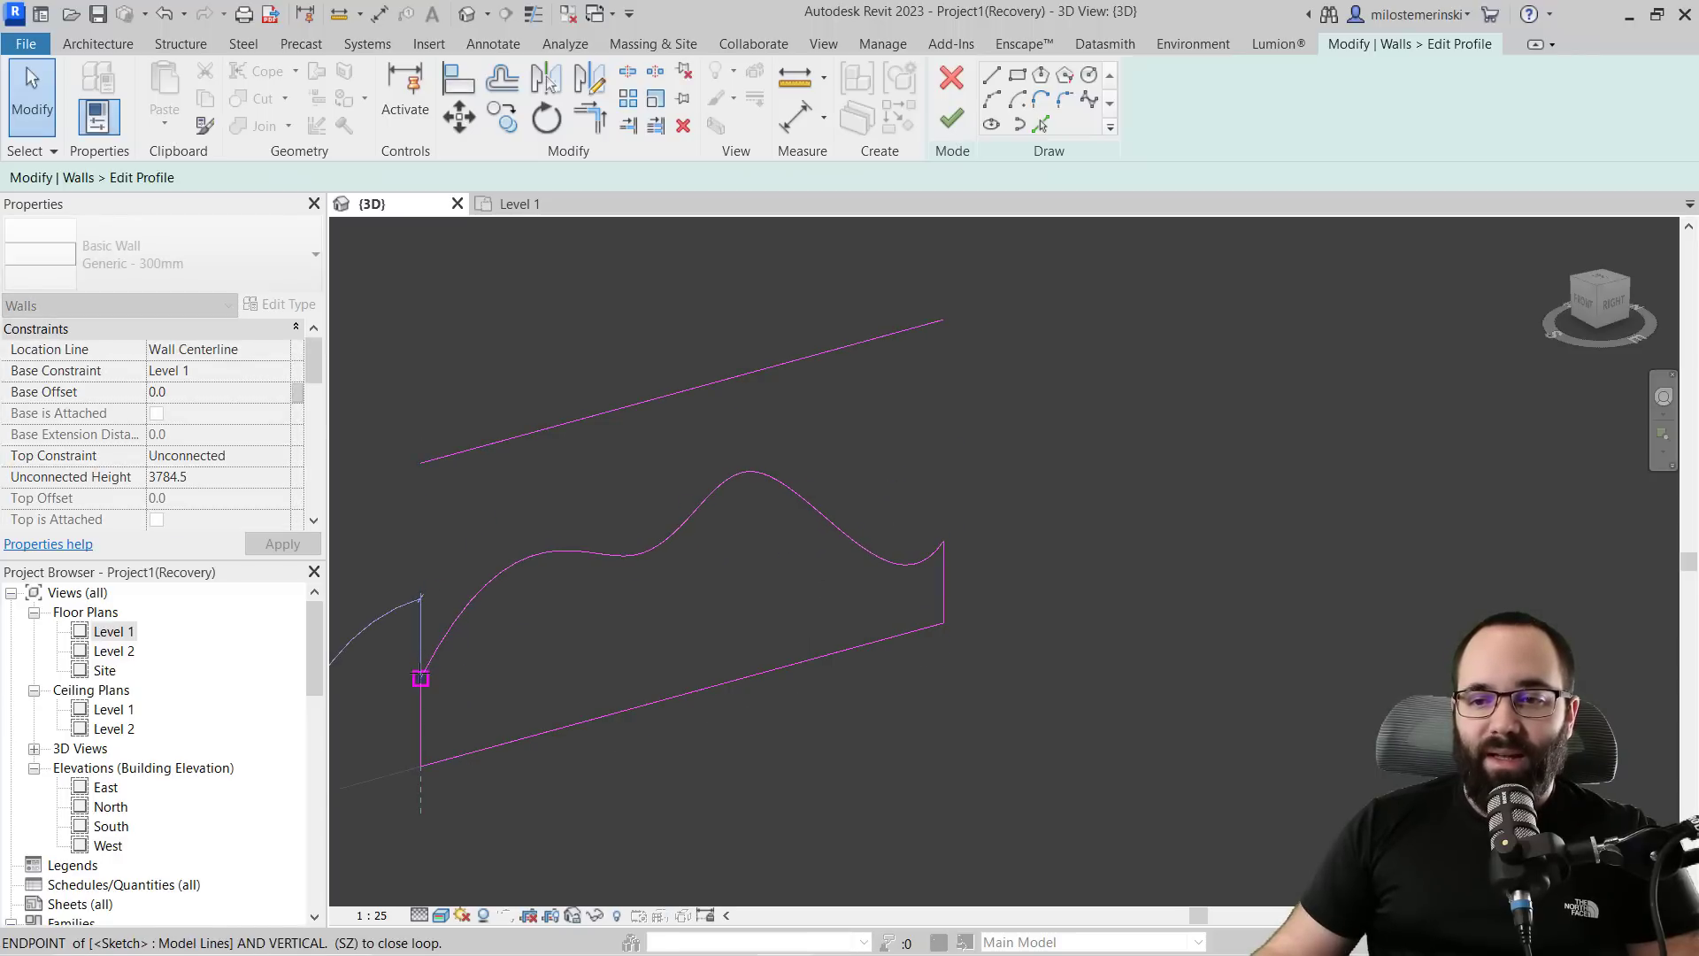
{"action": "left_click_drag", "start_coordinate": [570, 472], "coordinate": [496, 363]}
{"action": "key", "text": "Delete"}
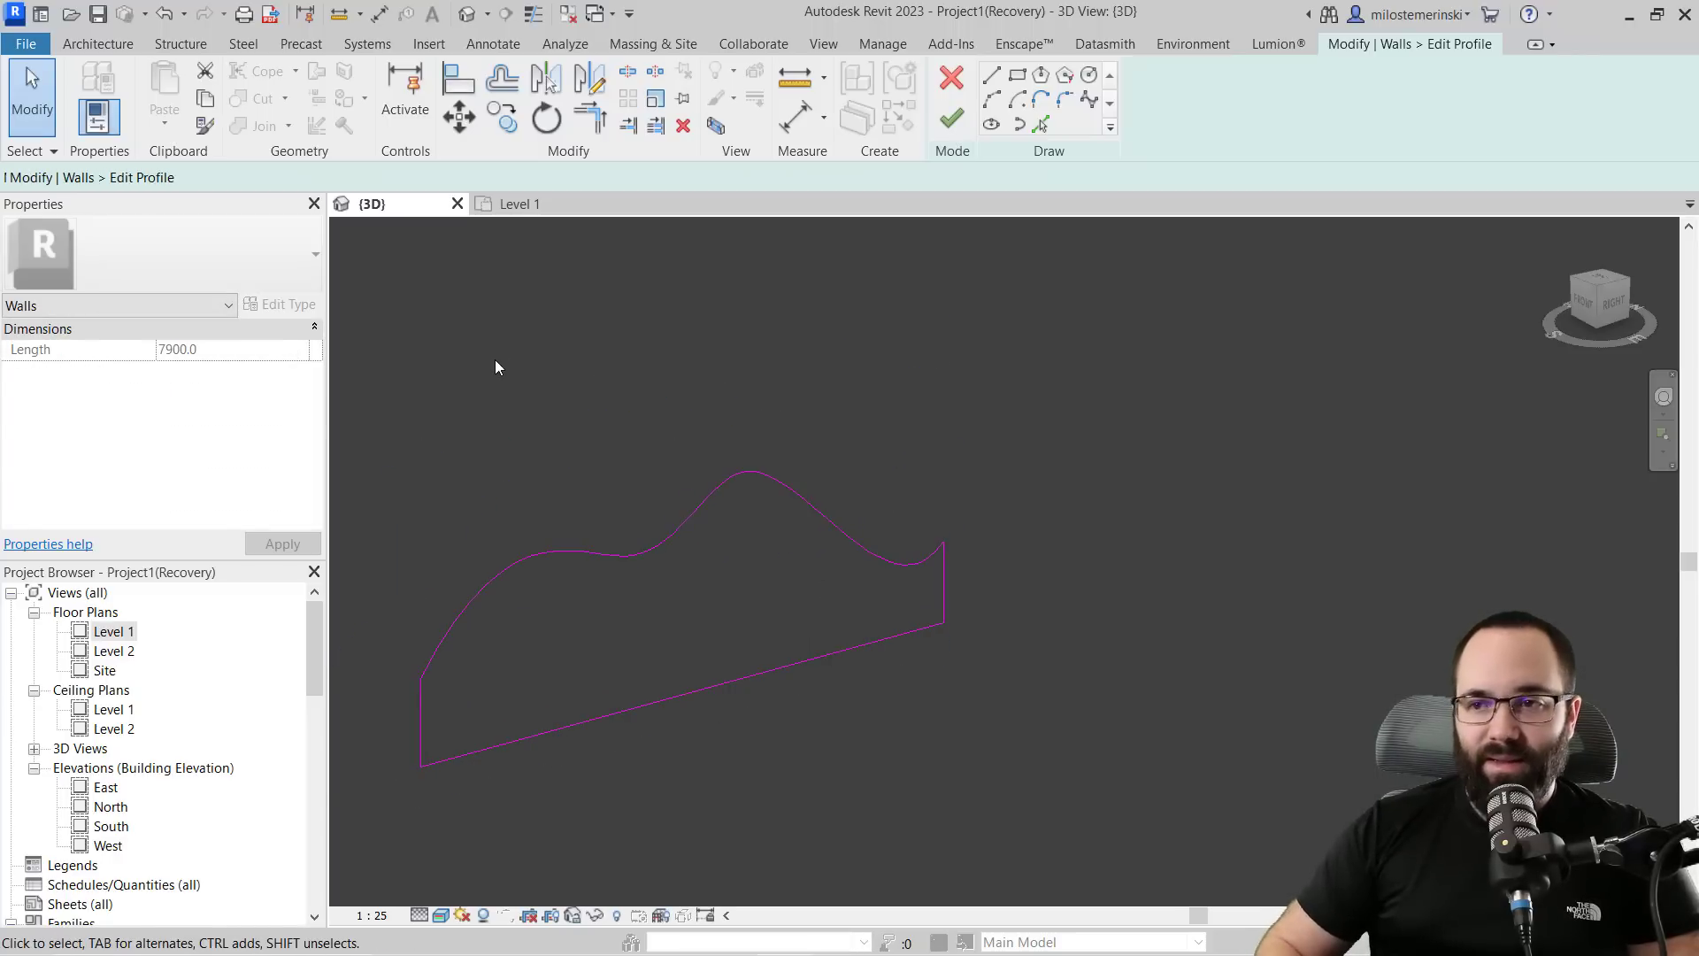
{"action": "left_click", "coordinate": [947, 133]}
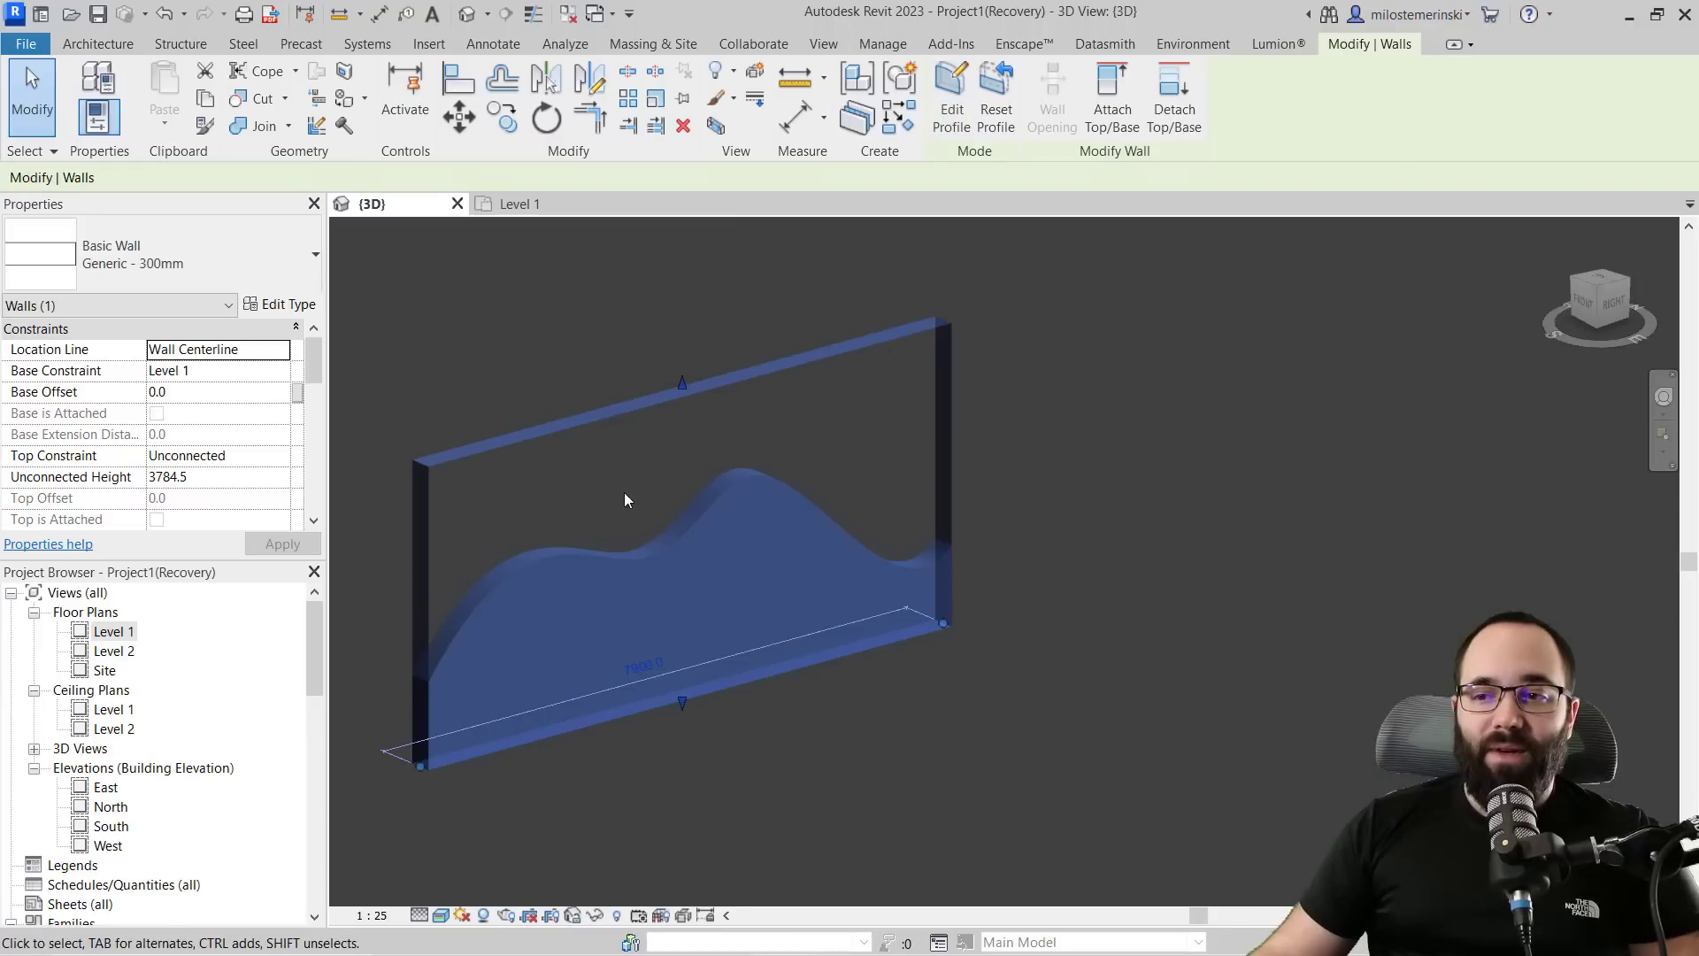
{"action": "left_click", "coordinate": [624, 492]}
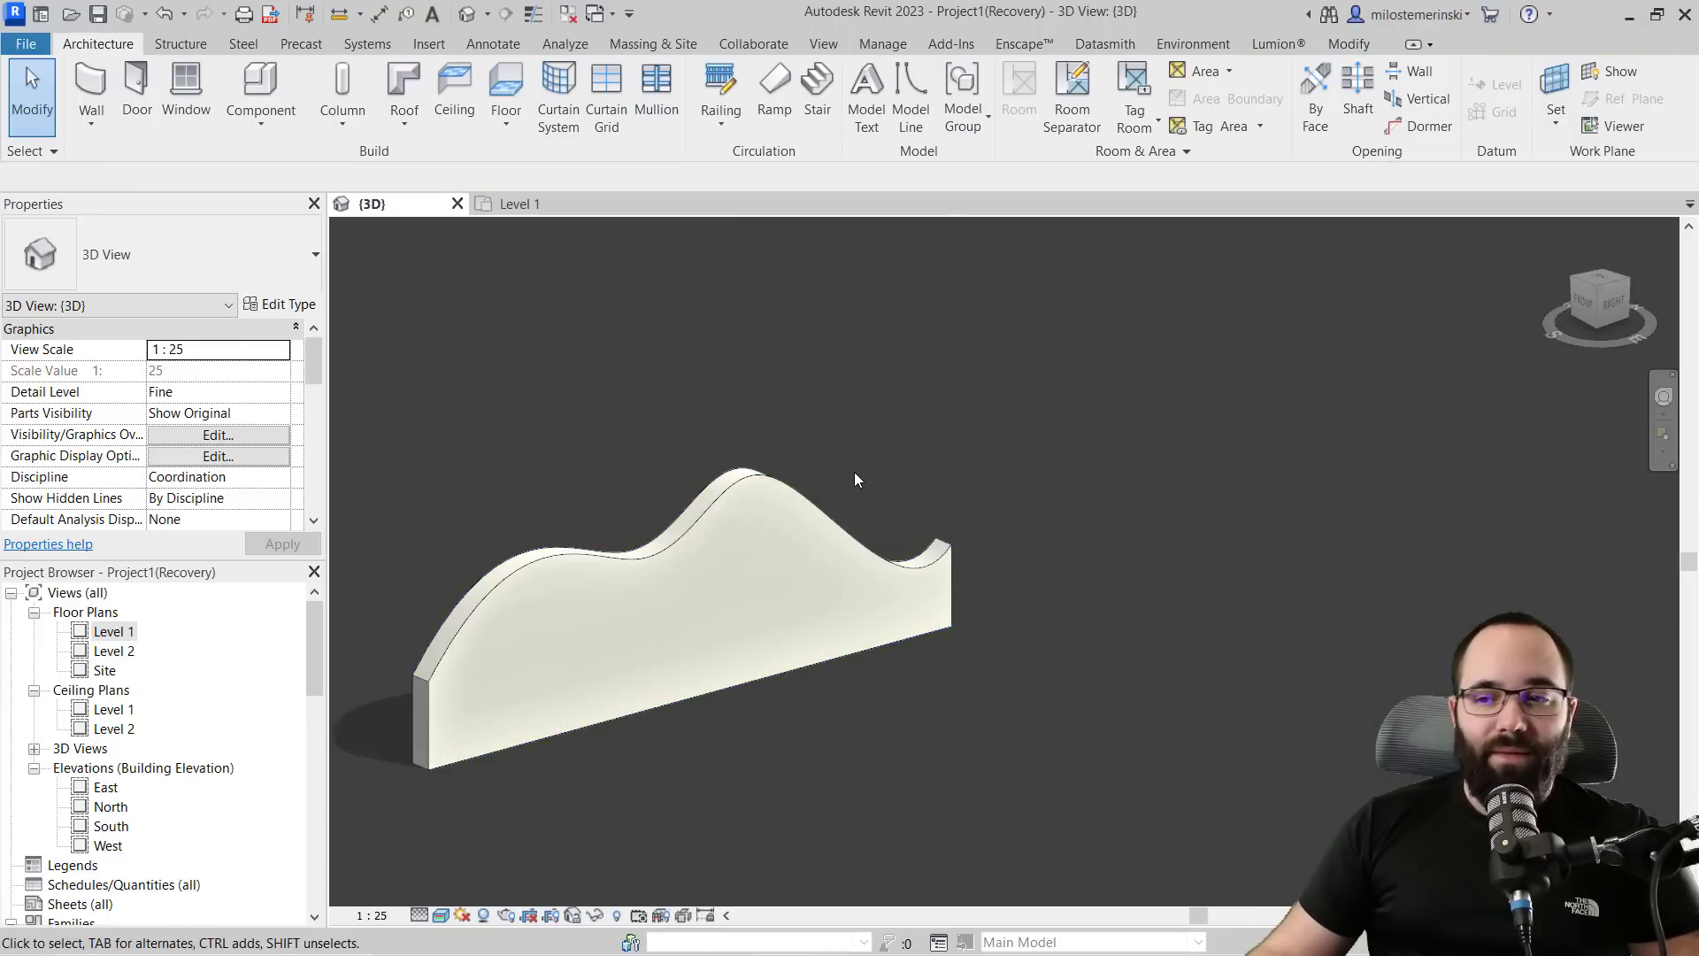
- In the Level 1 plan, sketch a straight 7900 mm railing path along the wavy wall's full centerline and finish the railing
{"action": "left_click", "coordinate": [540, 209]}
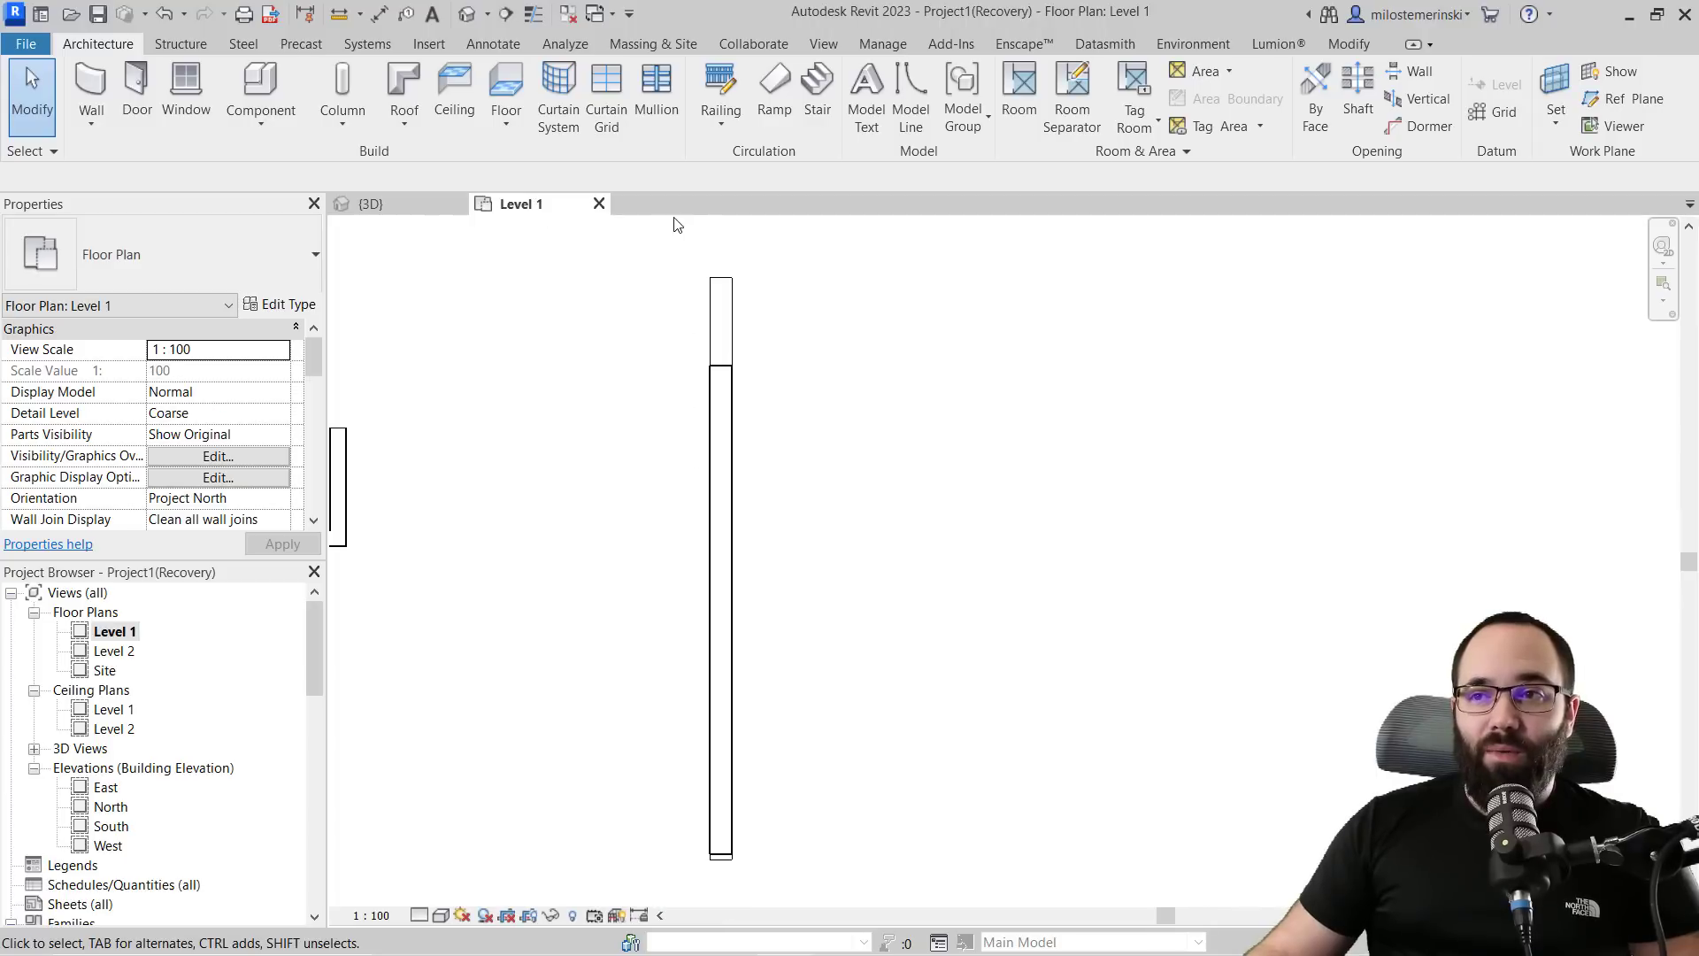
{"action": "left_click", "coordinate": [721, 88]}
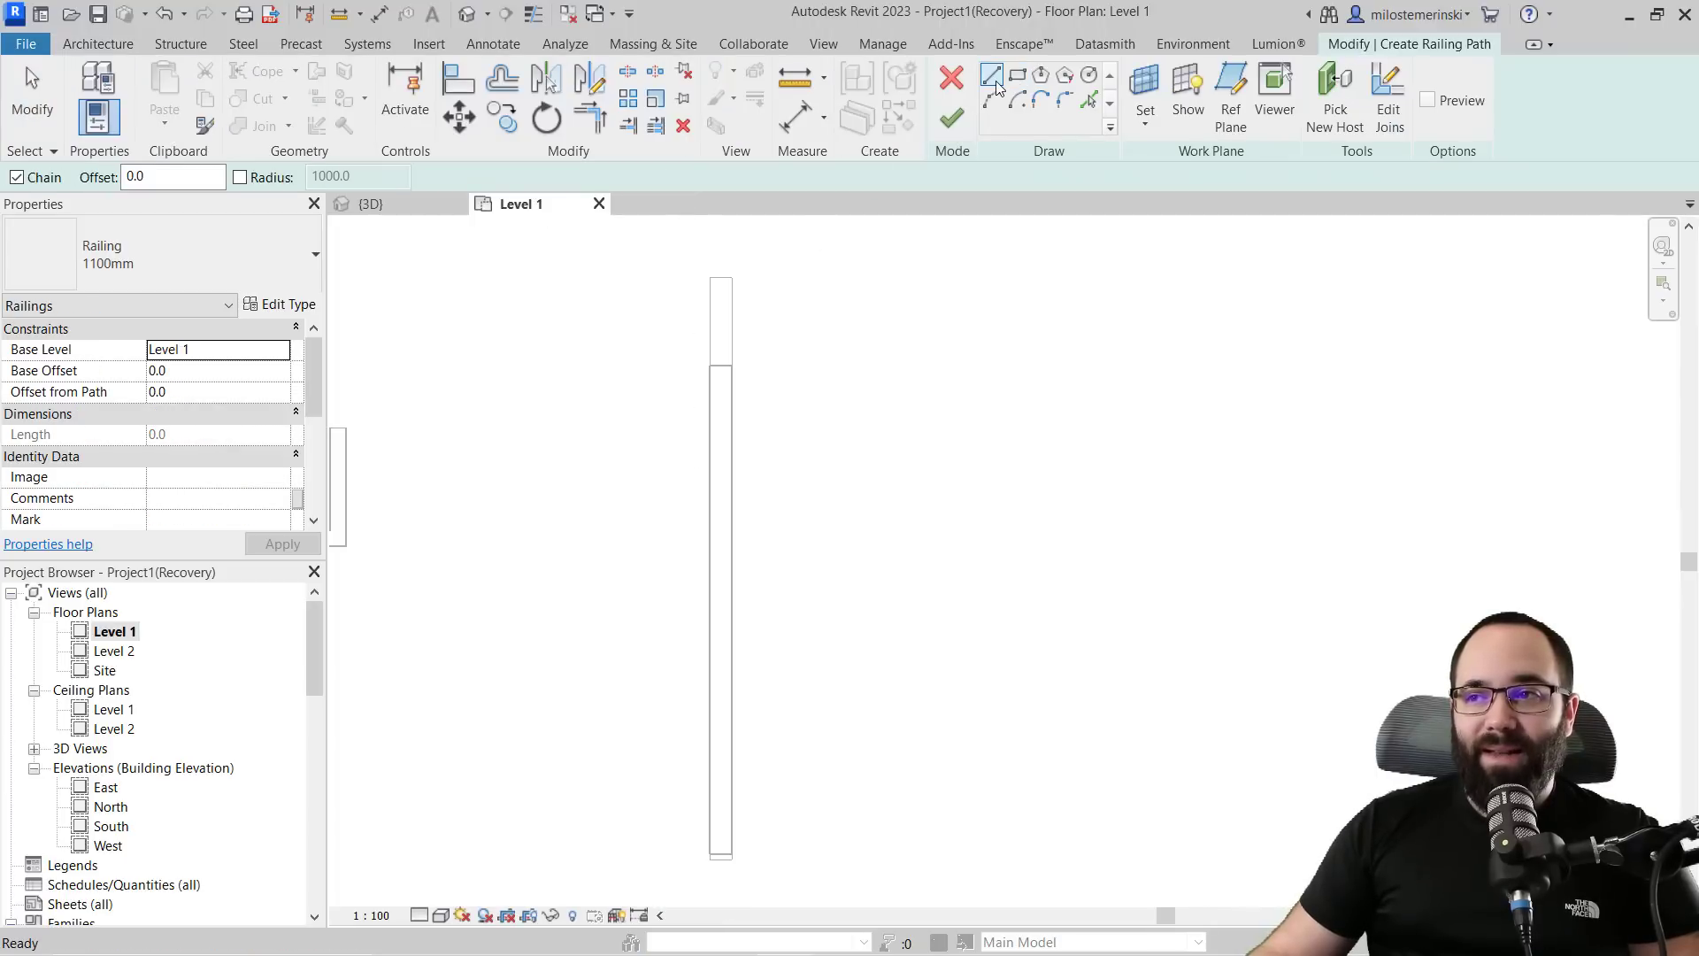
{"action": "left_click", "coordinate": [721, 278]}
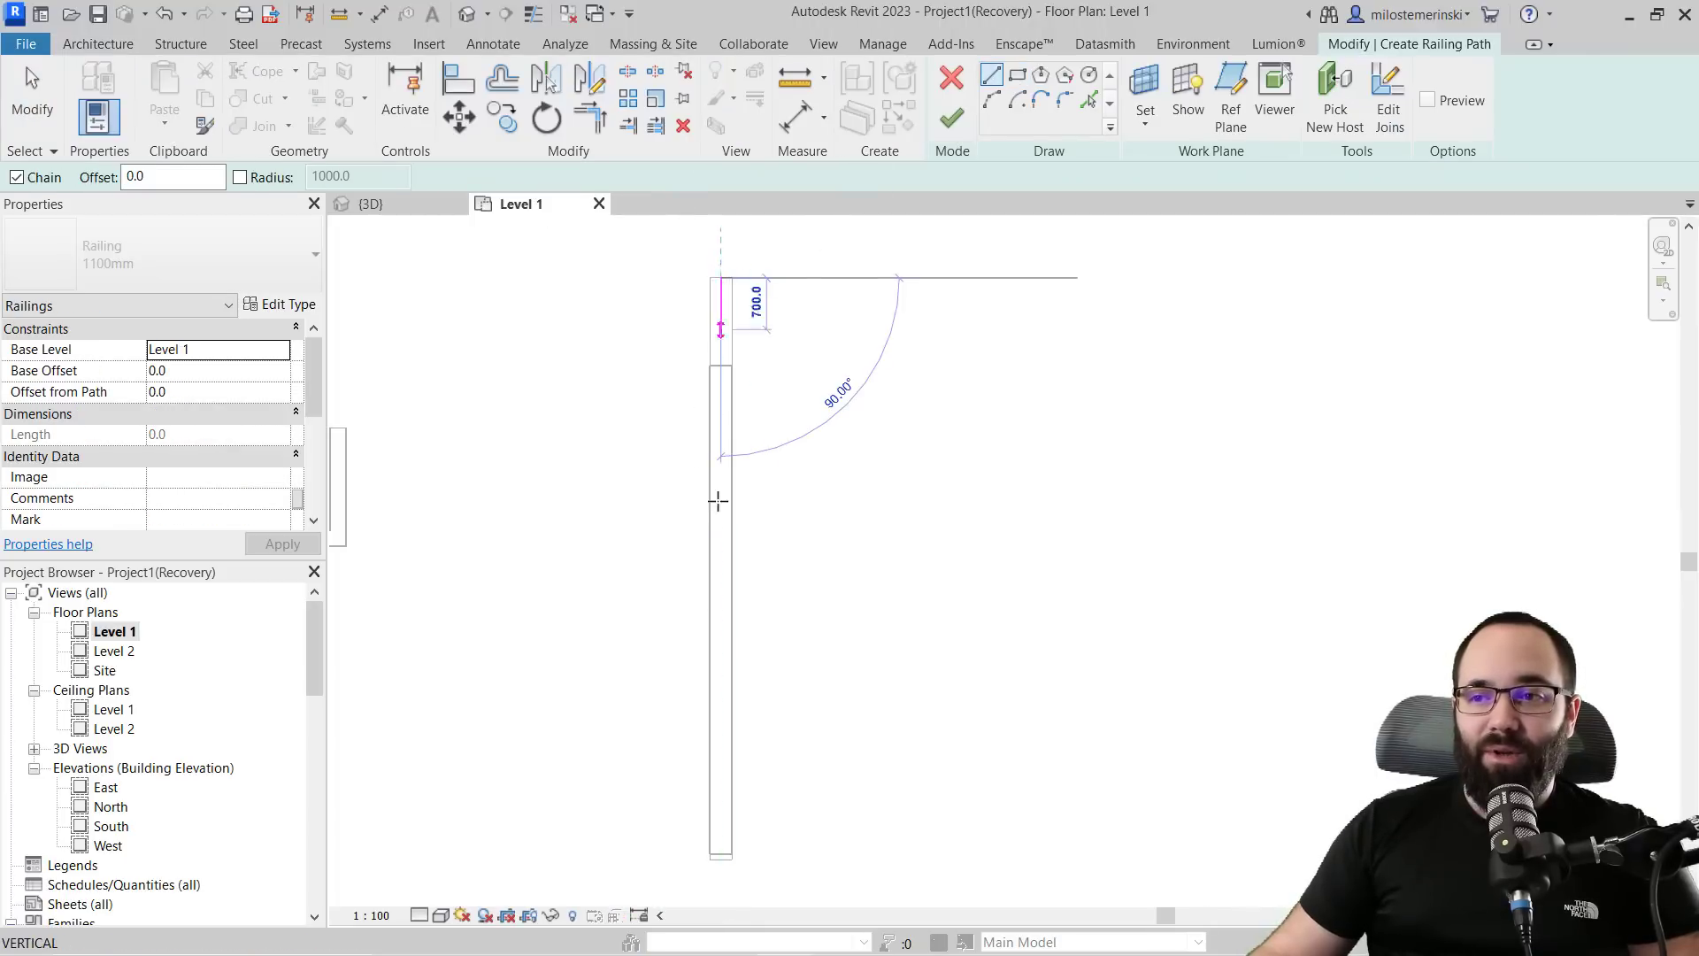
{"action": "left_click", "coordinate": [741, 802]}
{"action": "key", "text": "Escape"}
{"action": "key", "text": "Escape"}
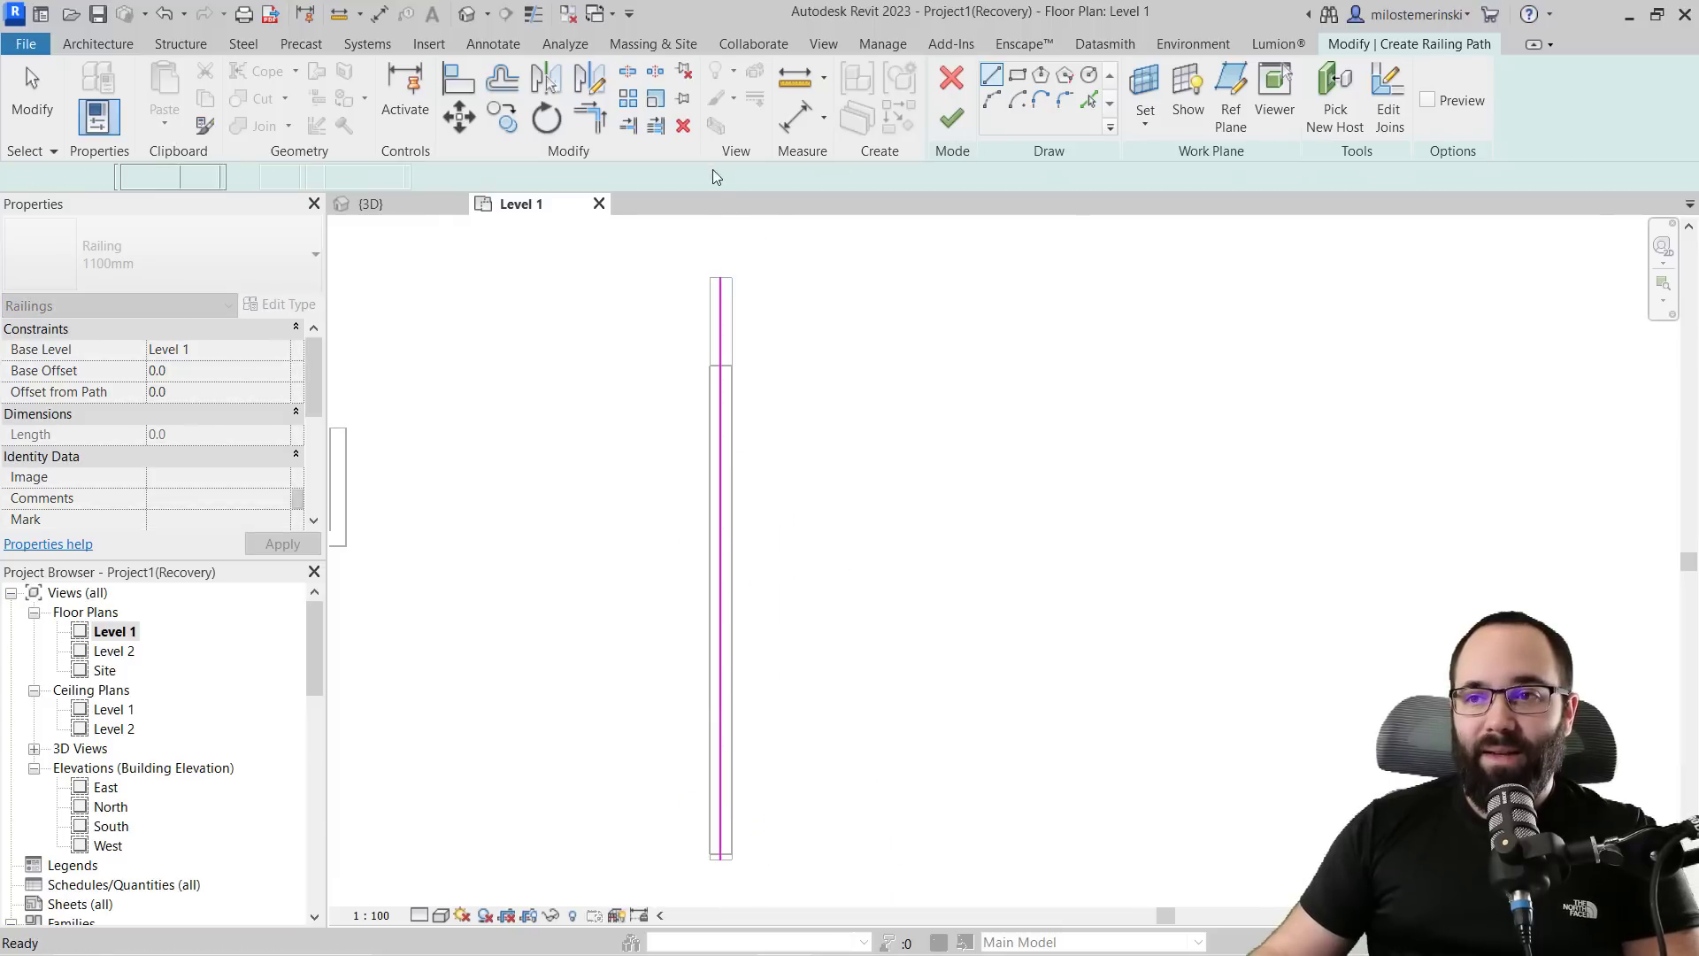
{"action": "left_click", "coordinate": [370, 204]}
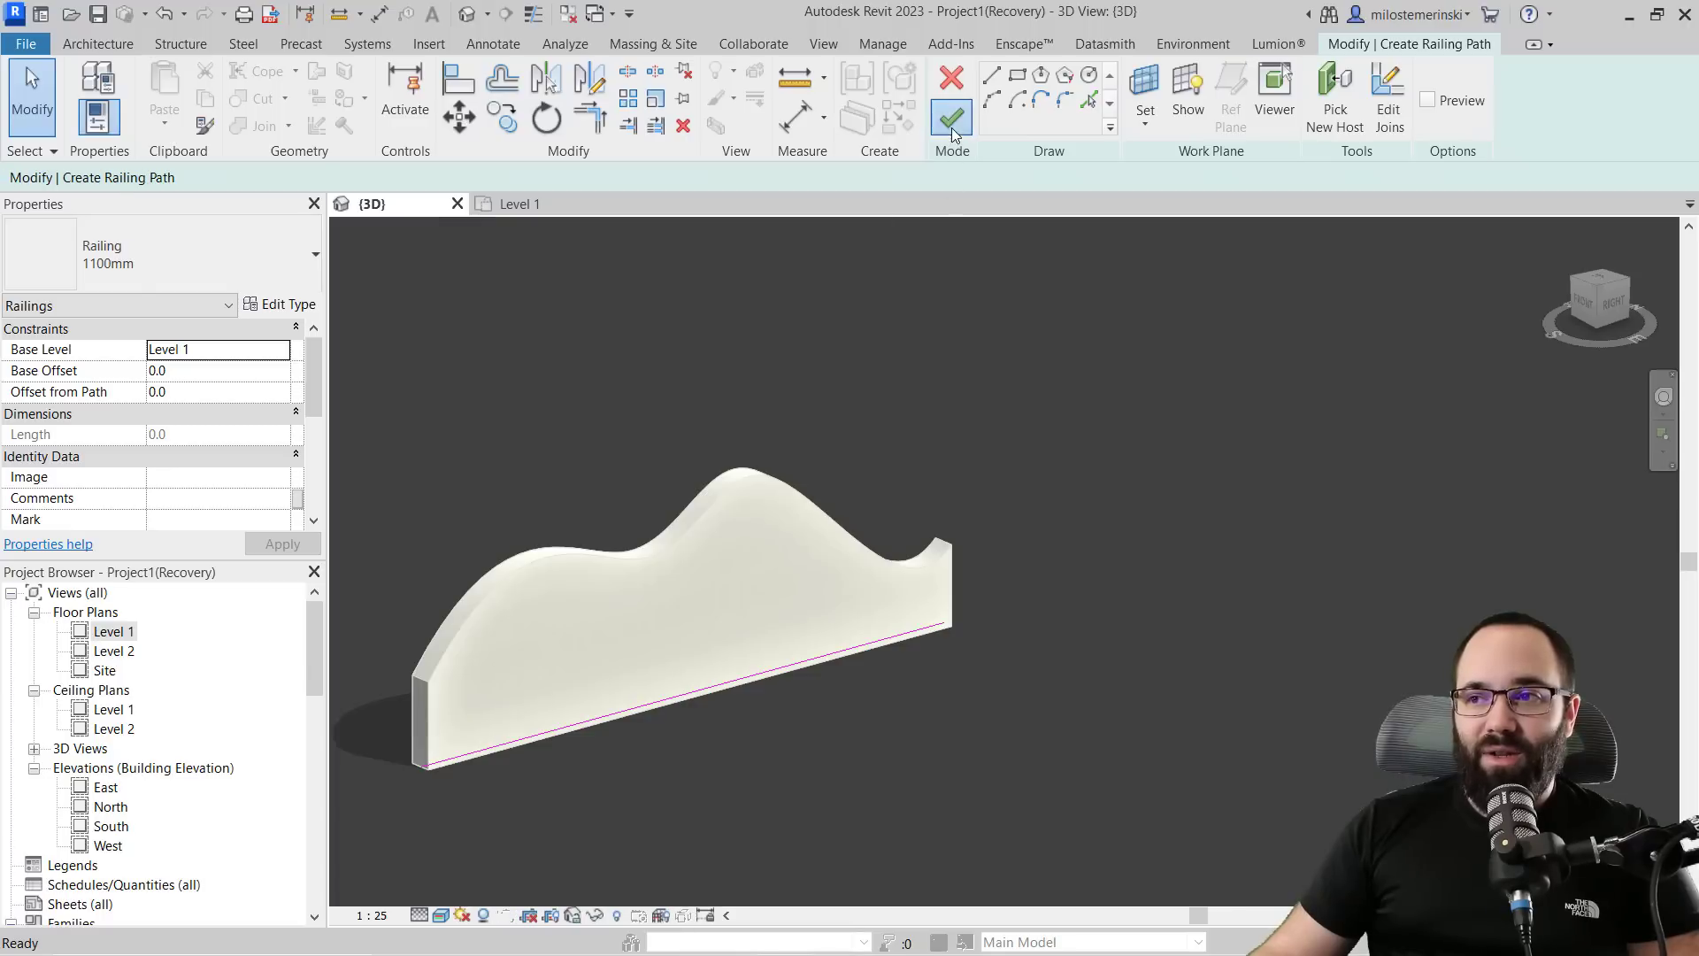
{"action": "left_click", "coordinate": [953, 131]}
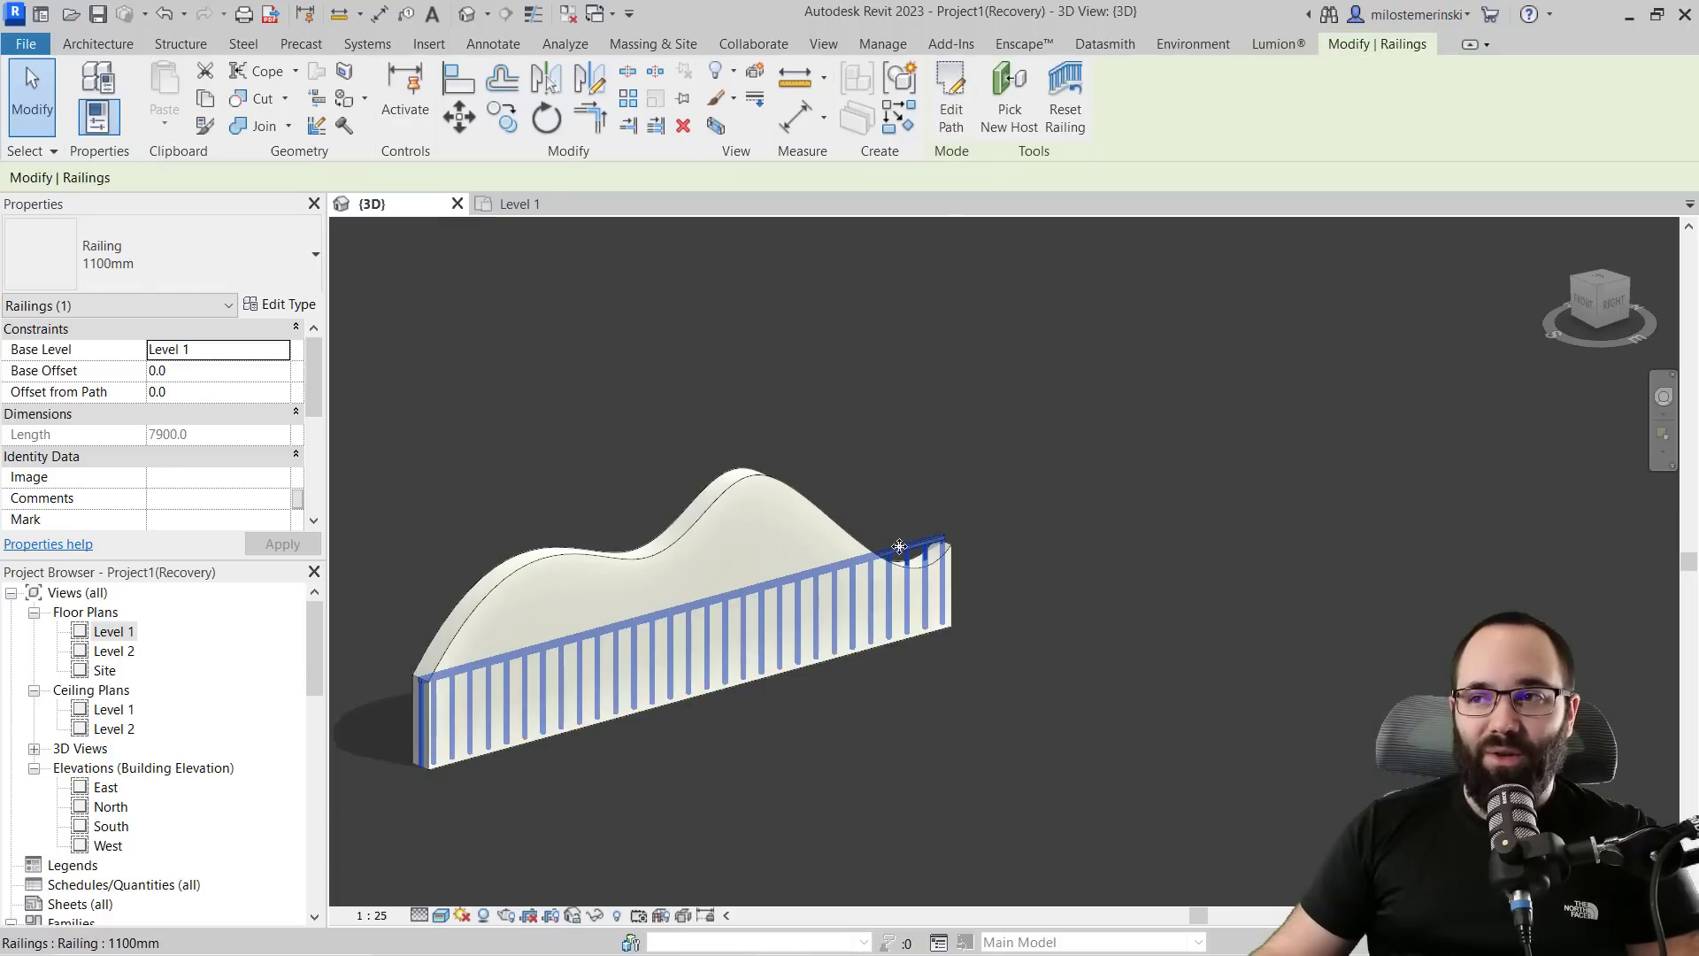
- Set the wavy wall as the straight railing's new host so the railing follows its curved top
{"action": "left_click", "coordinate": [997, 131]}
{"action": "left_click", "coordinate": [778, 488]}
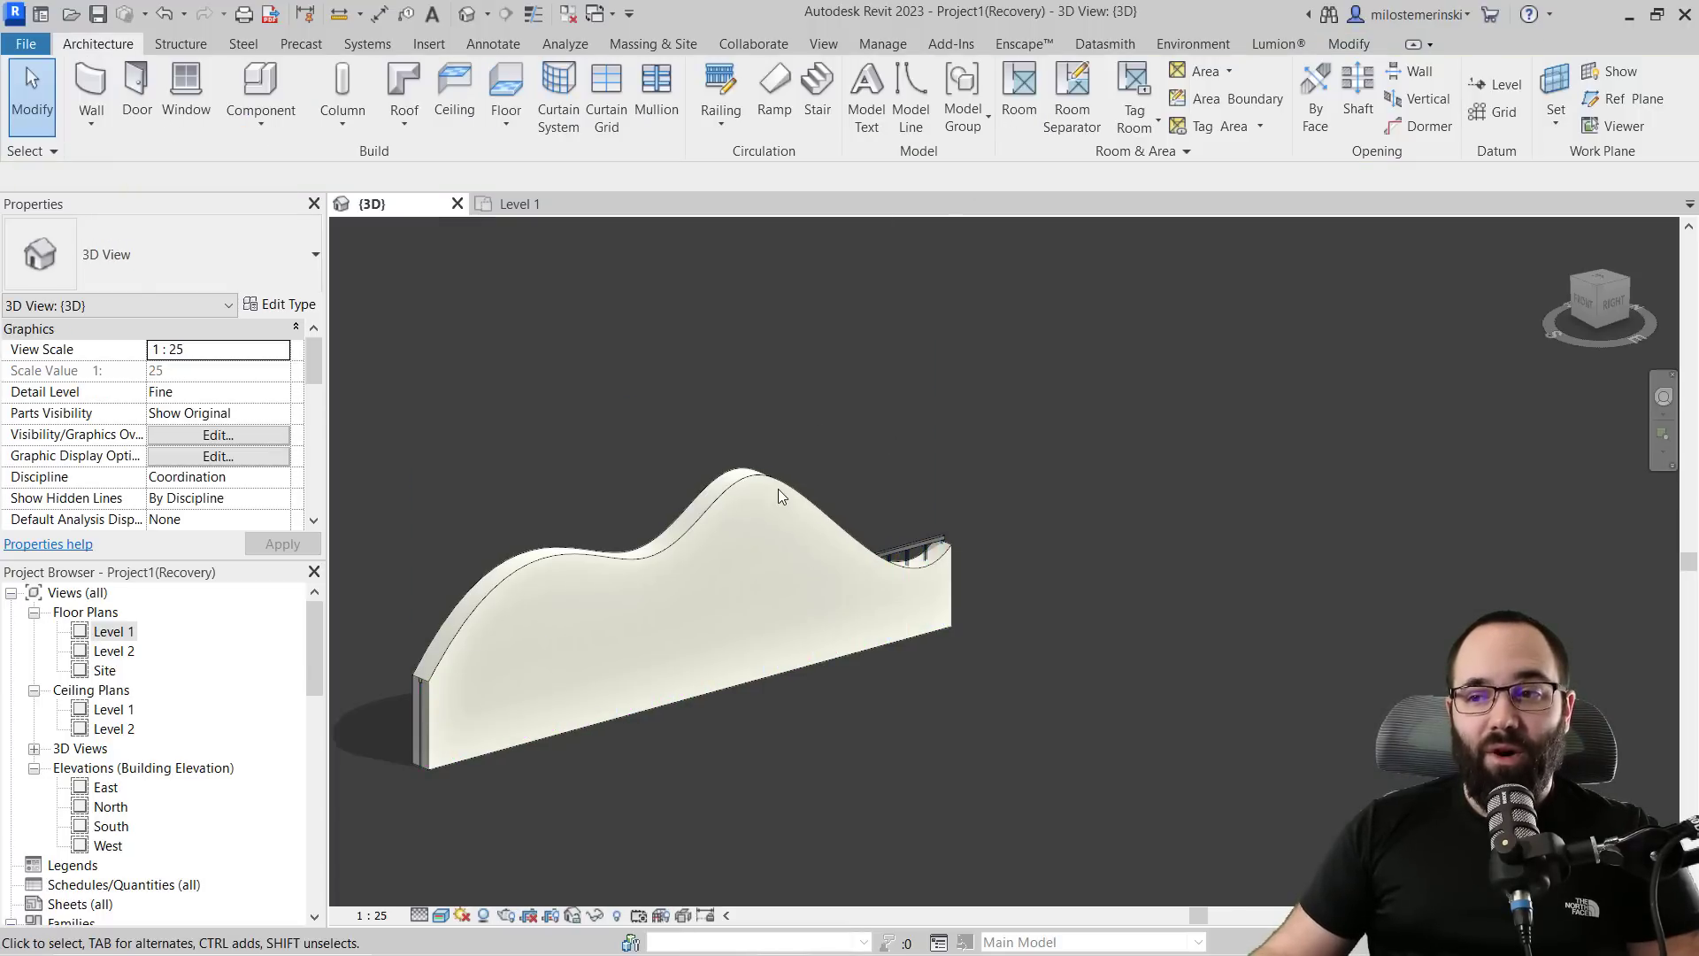
{"action": "left_click", "coordinate": [763, 480]}
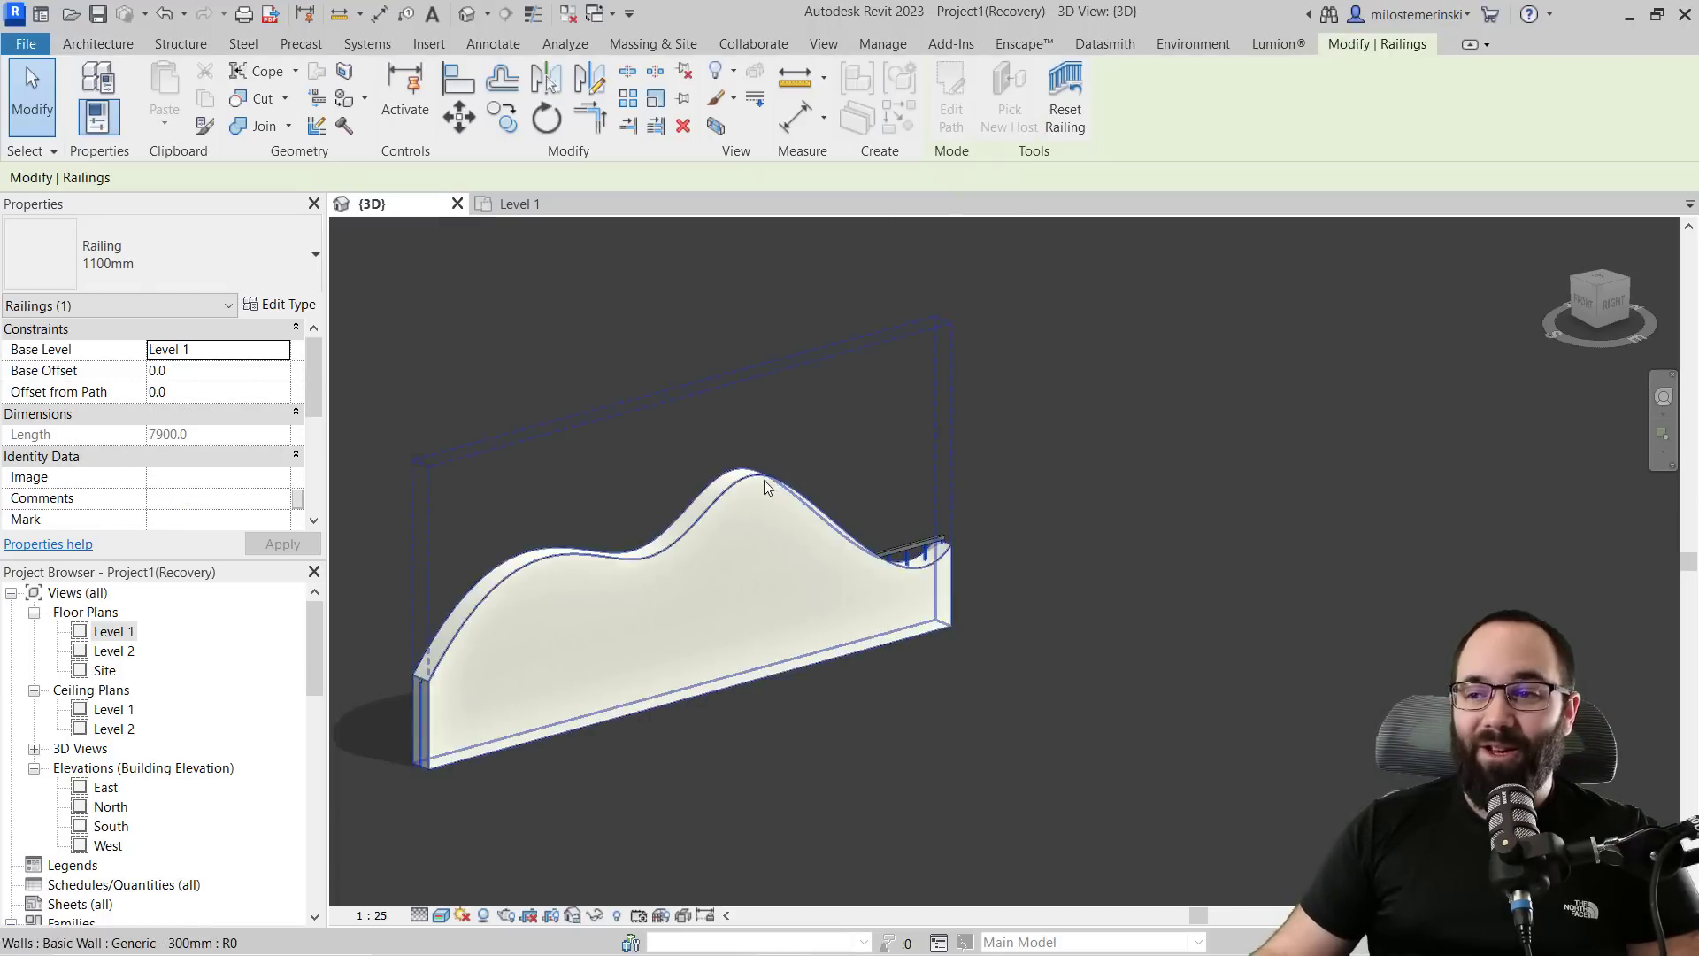
{"action": "left_click", "coordinate": [725, 473]}
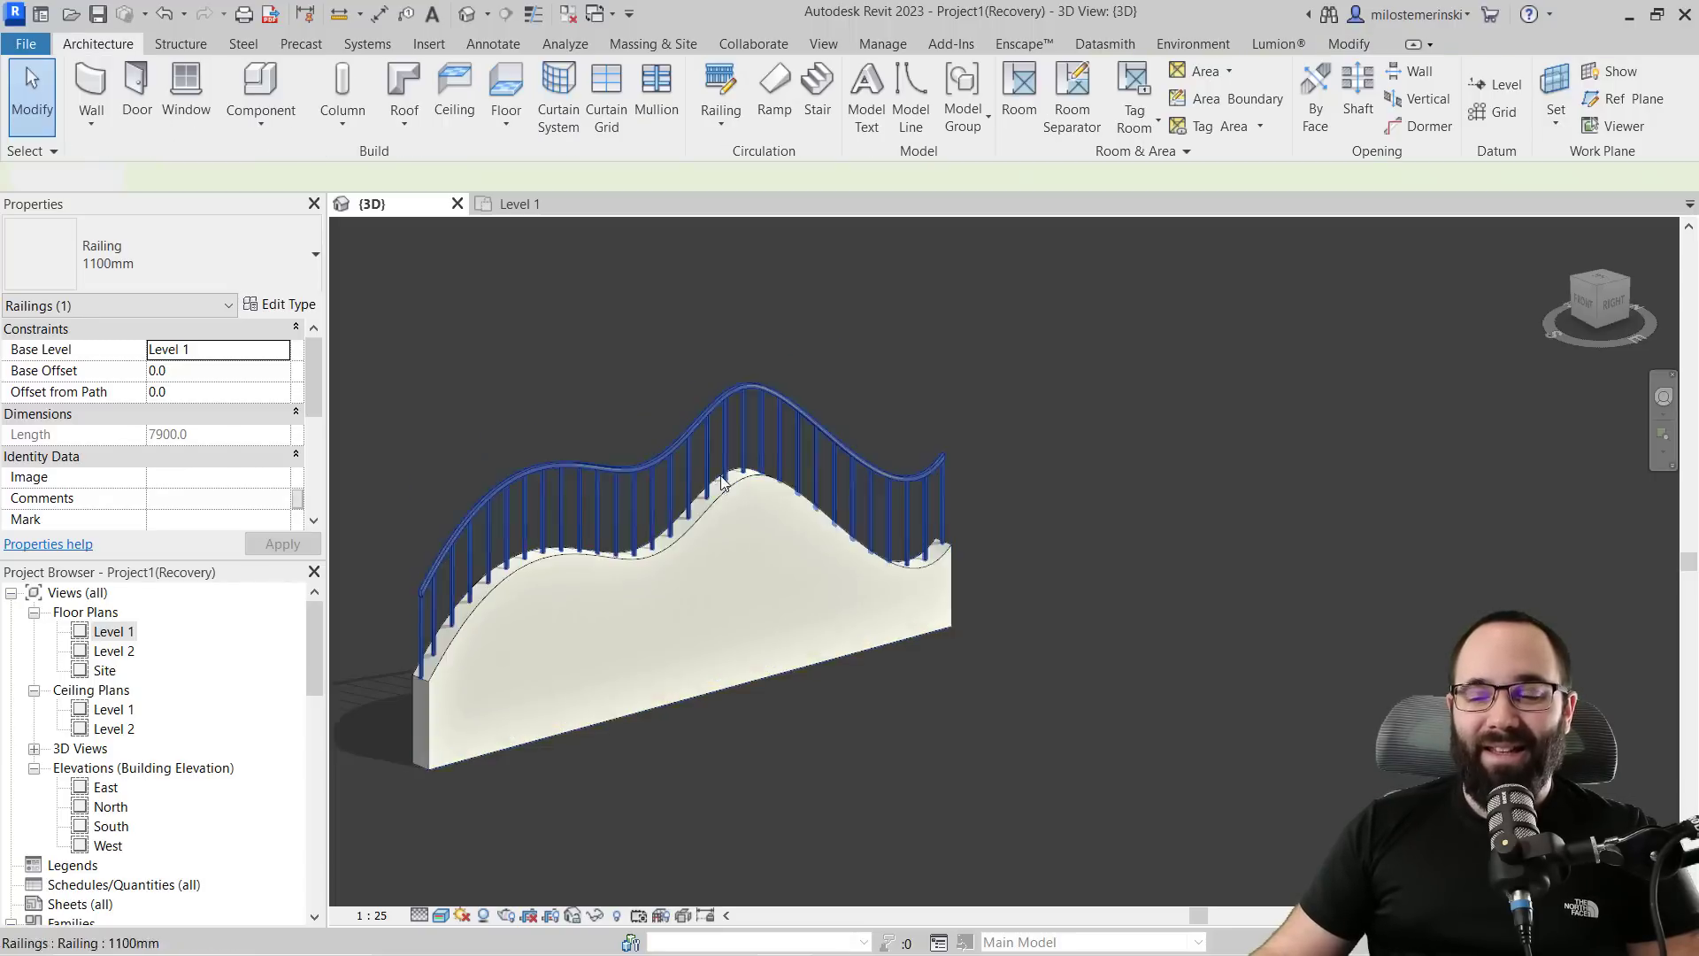
{"action": "mouse_move", "coordinate": [497, 391]}
{"action": "middle_mouse_down", "text": "shift"}
{"action": "mouse_move", "coordinate": [653, 399]}
{"action": "mouse_move", "coordinate": [747, 357]}
{"action": "mouse_move", "coordinate": [557, 349]}
{"action": "mouse_move", "coordinate": [421, 372]}
{"action": "mouse_move", "coordinate": [619, 398]}
{"action": "mouse_move", "coordinate": [577, 395]}
{"action": "mouse_move", "coordinate": [680, 388]}
{"action": "mouse_move", "coordinate": [607, 368]}
{"action": "mouse_move", "coordinate": [663, 436]}
{"action": "mouse_move", "coordinate": [800, 409]}
{"action": "mouse_move", "coordinate": [979, 416]}
{"action": "mouse_move", "coordinate": [959, 443]}
{"action": "middle_mouse_up", "text": "shift"}
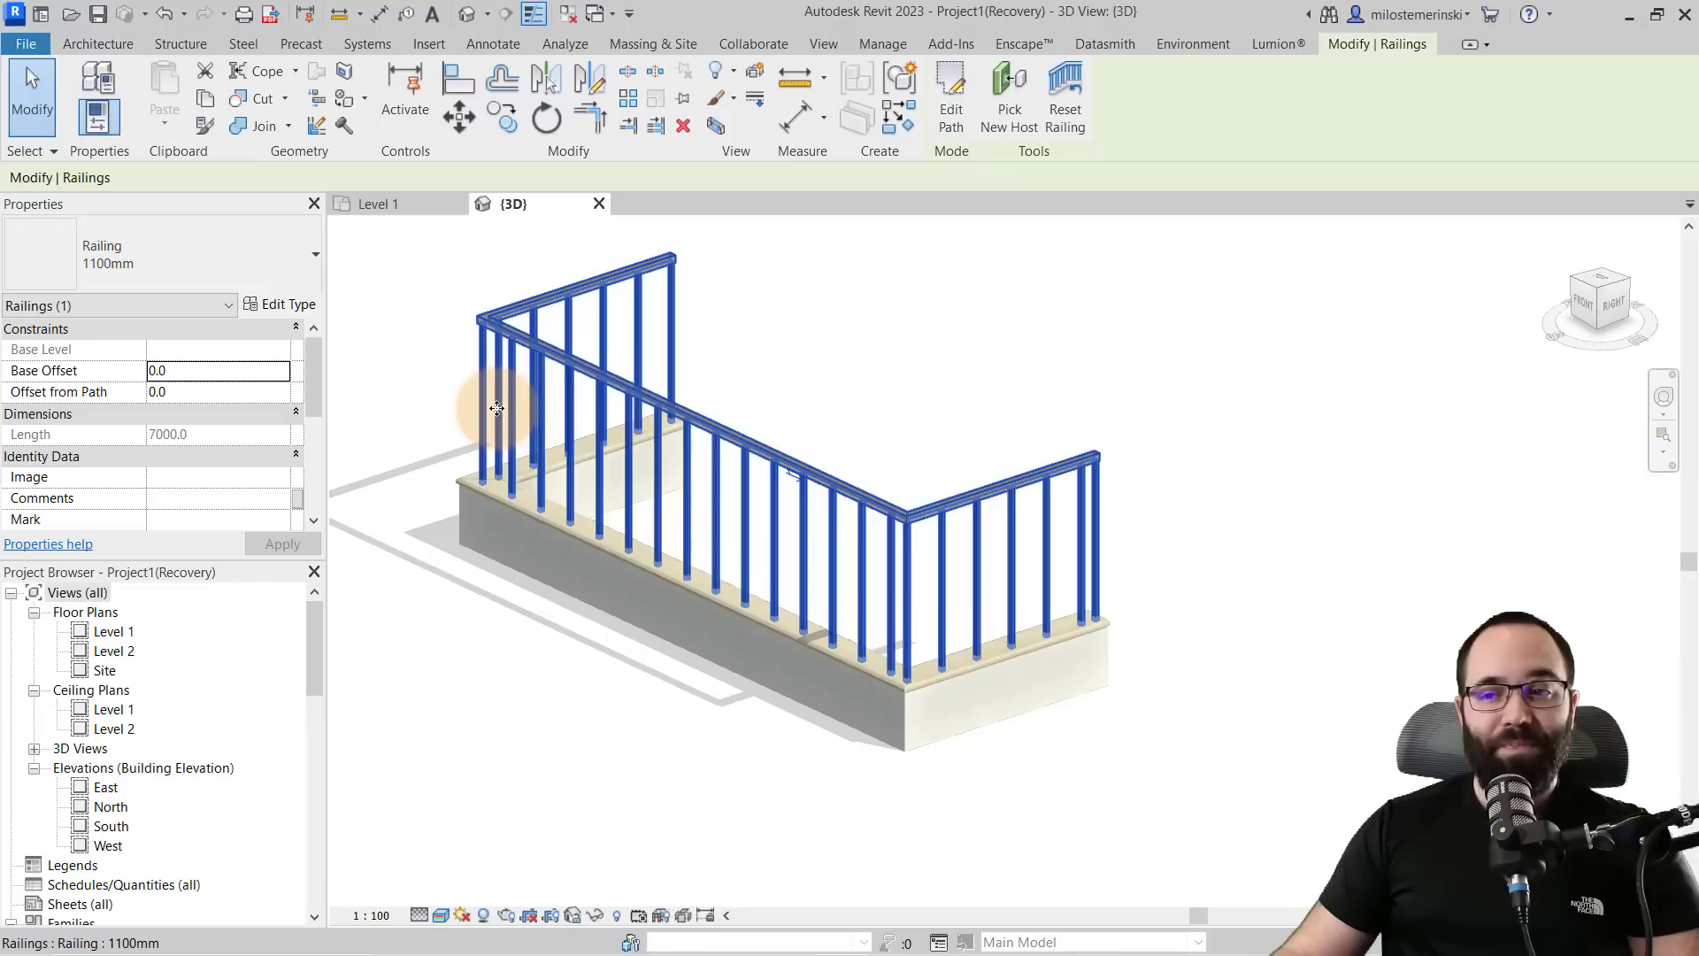
{"action": "middle_click_drag", "start_coordinate": [493, 398], "coordinate": [475, 462], "text": "shift"}
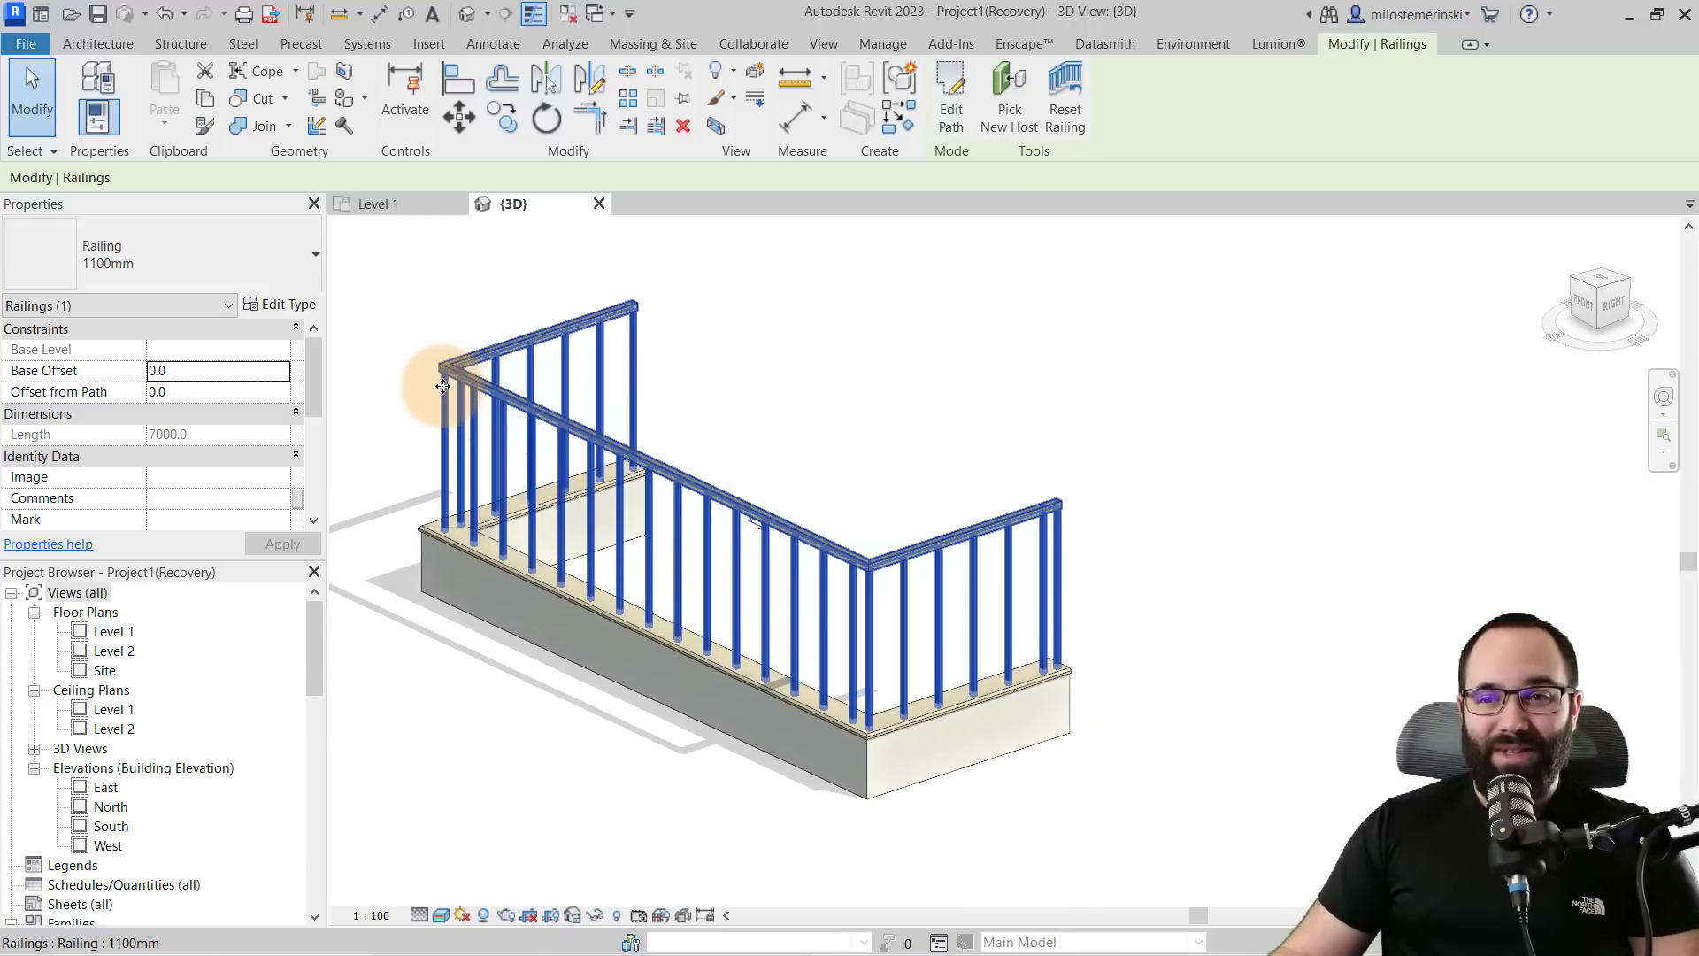
- Switch the U-shaped wall's railing to the 900mm Pipe type and duplicate that type as "New custom railing"
{"action": "left_click", "coordinate": [271, 274]}
{"action": "left_click", "coordinate": [169, 385]}
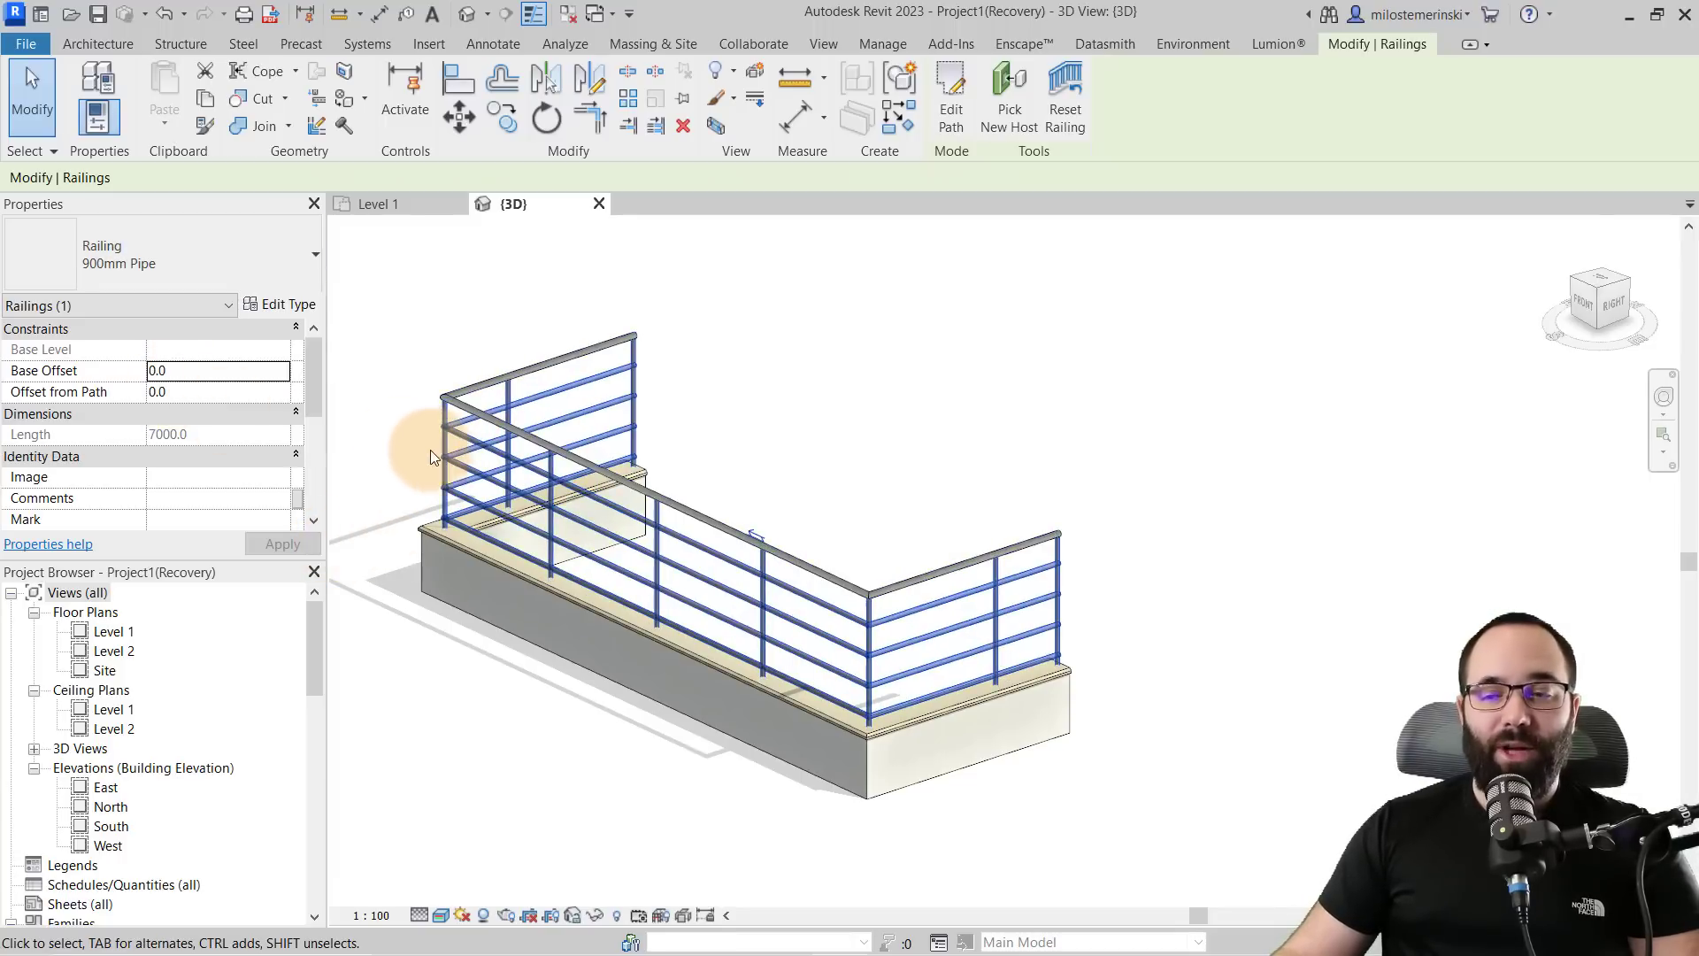
{"action": "left_click", "coordinate": [296, 312]}
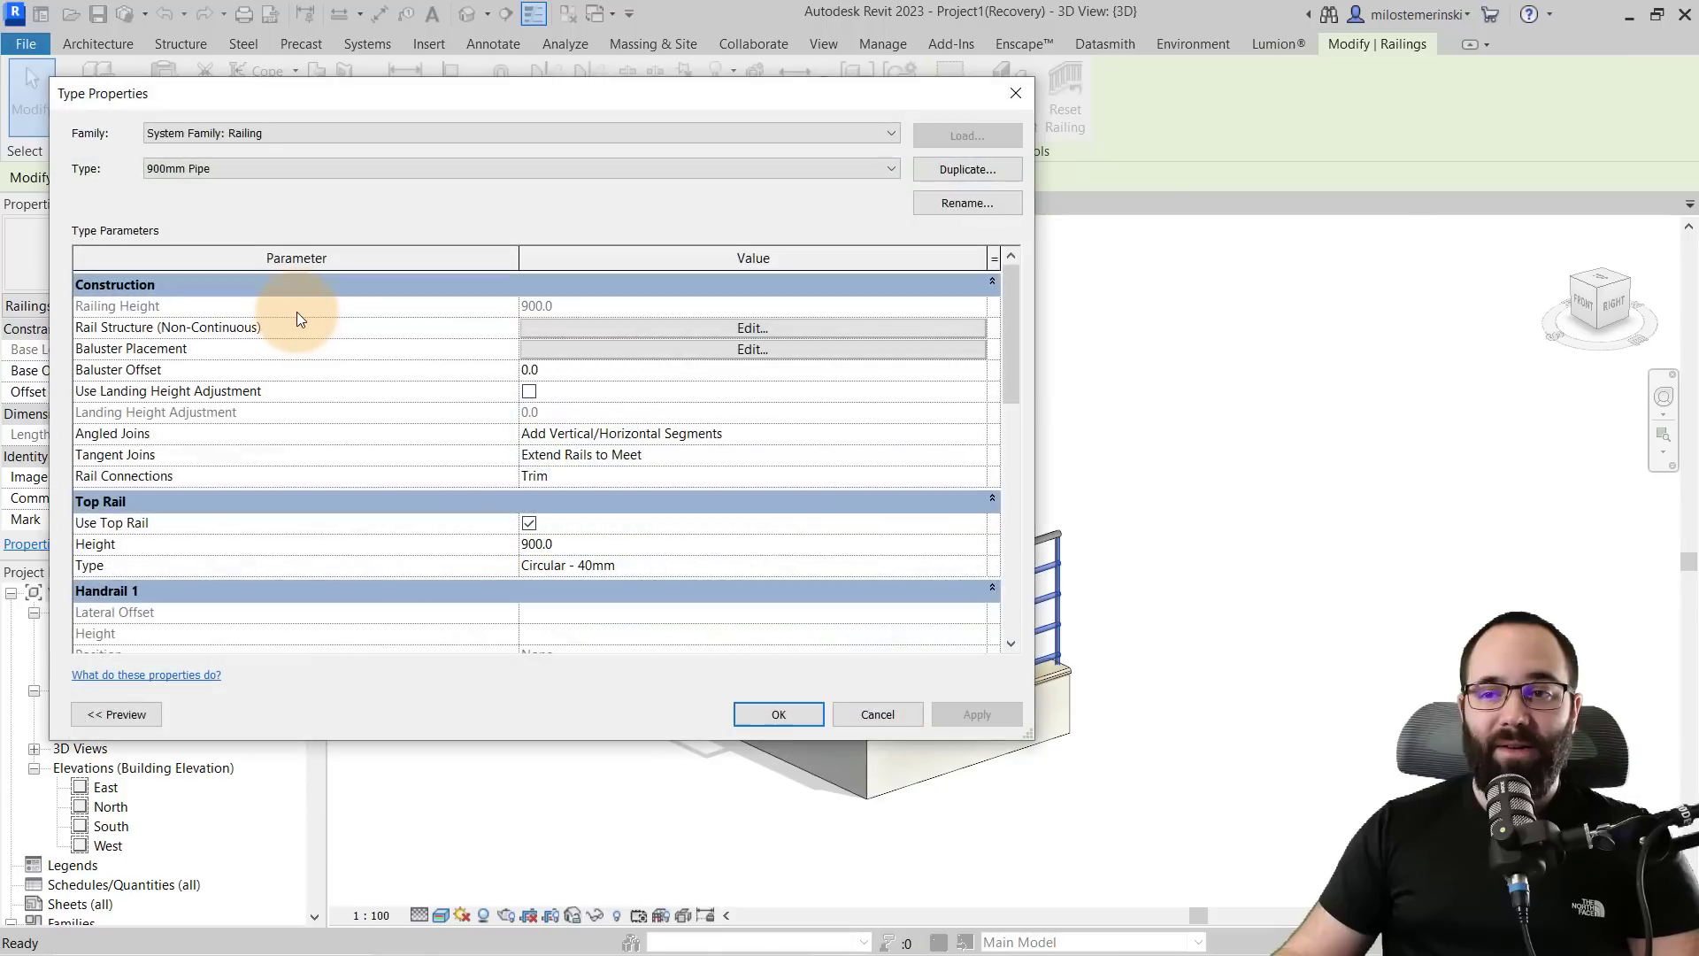
{"action": "left_click", "coordinate": [945, 173]}
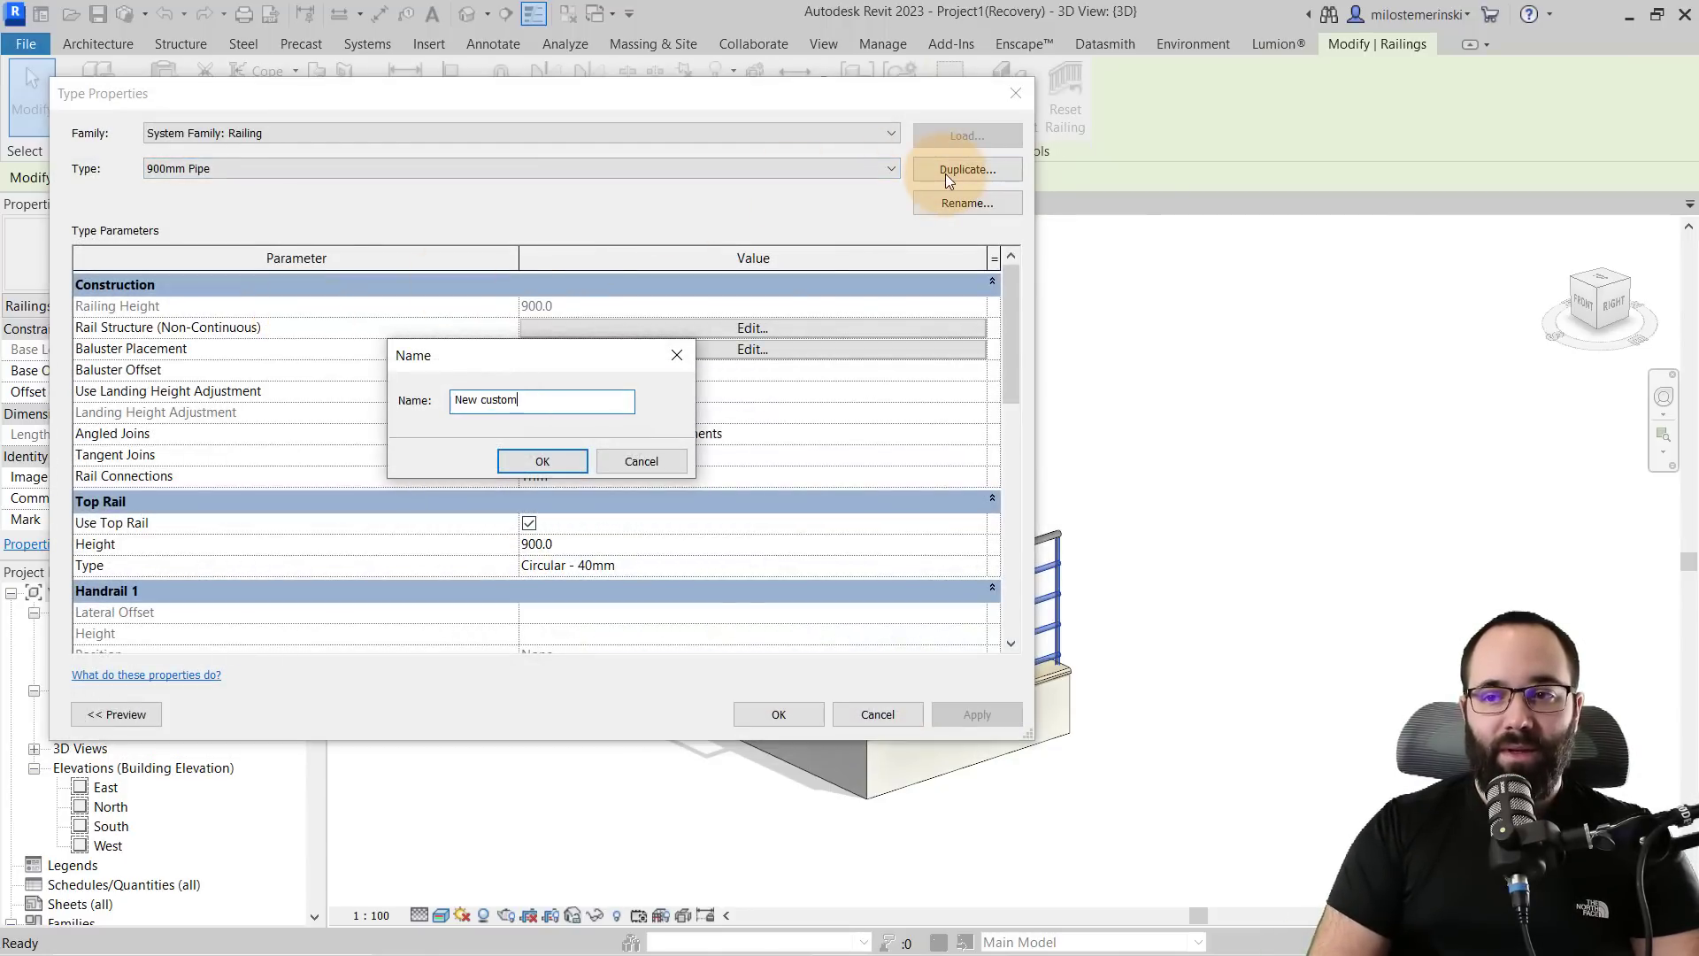
{"action": "type", "text": "New custom railing"}
{"action": "left_click", "coordinate": [544, 458]}
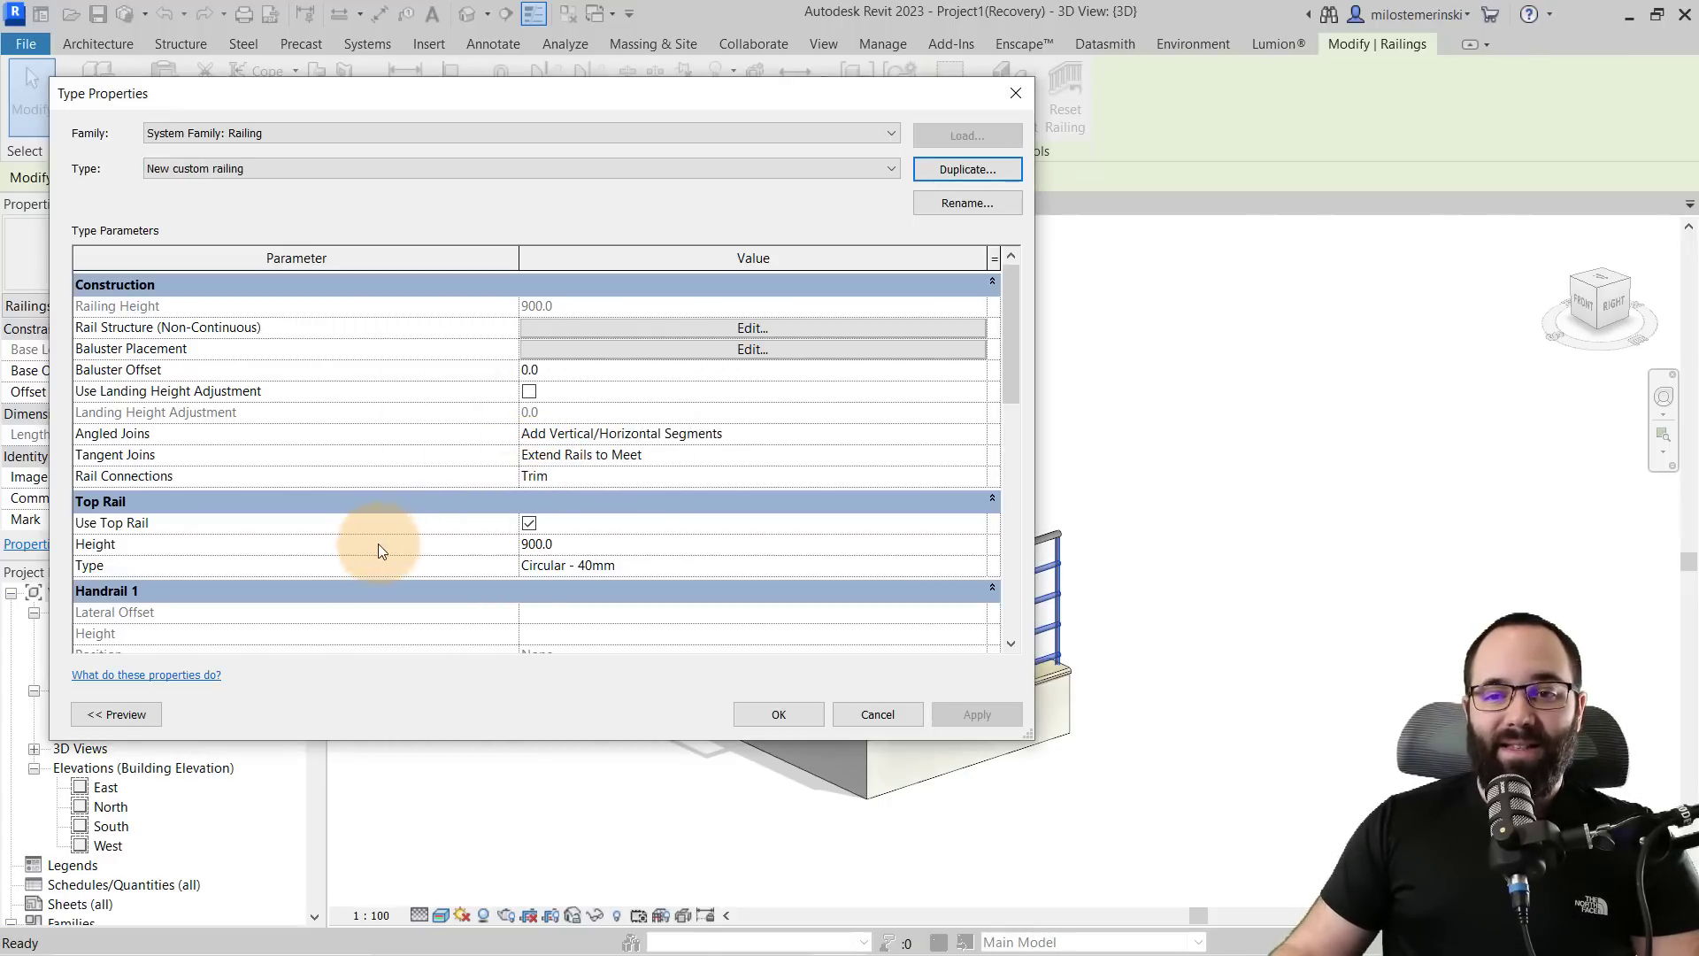
- Set the top rail height of the new custom railing type to 500 and apply it
{"action": "left_click", "coordinate": [694, 552]}
{"action": "type", "text": "500"}
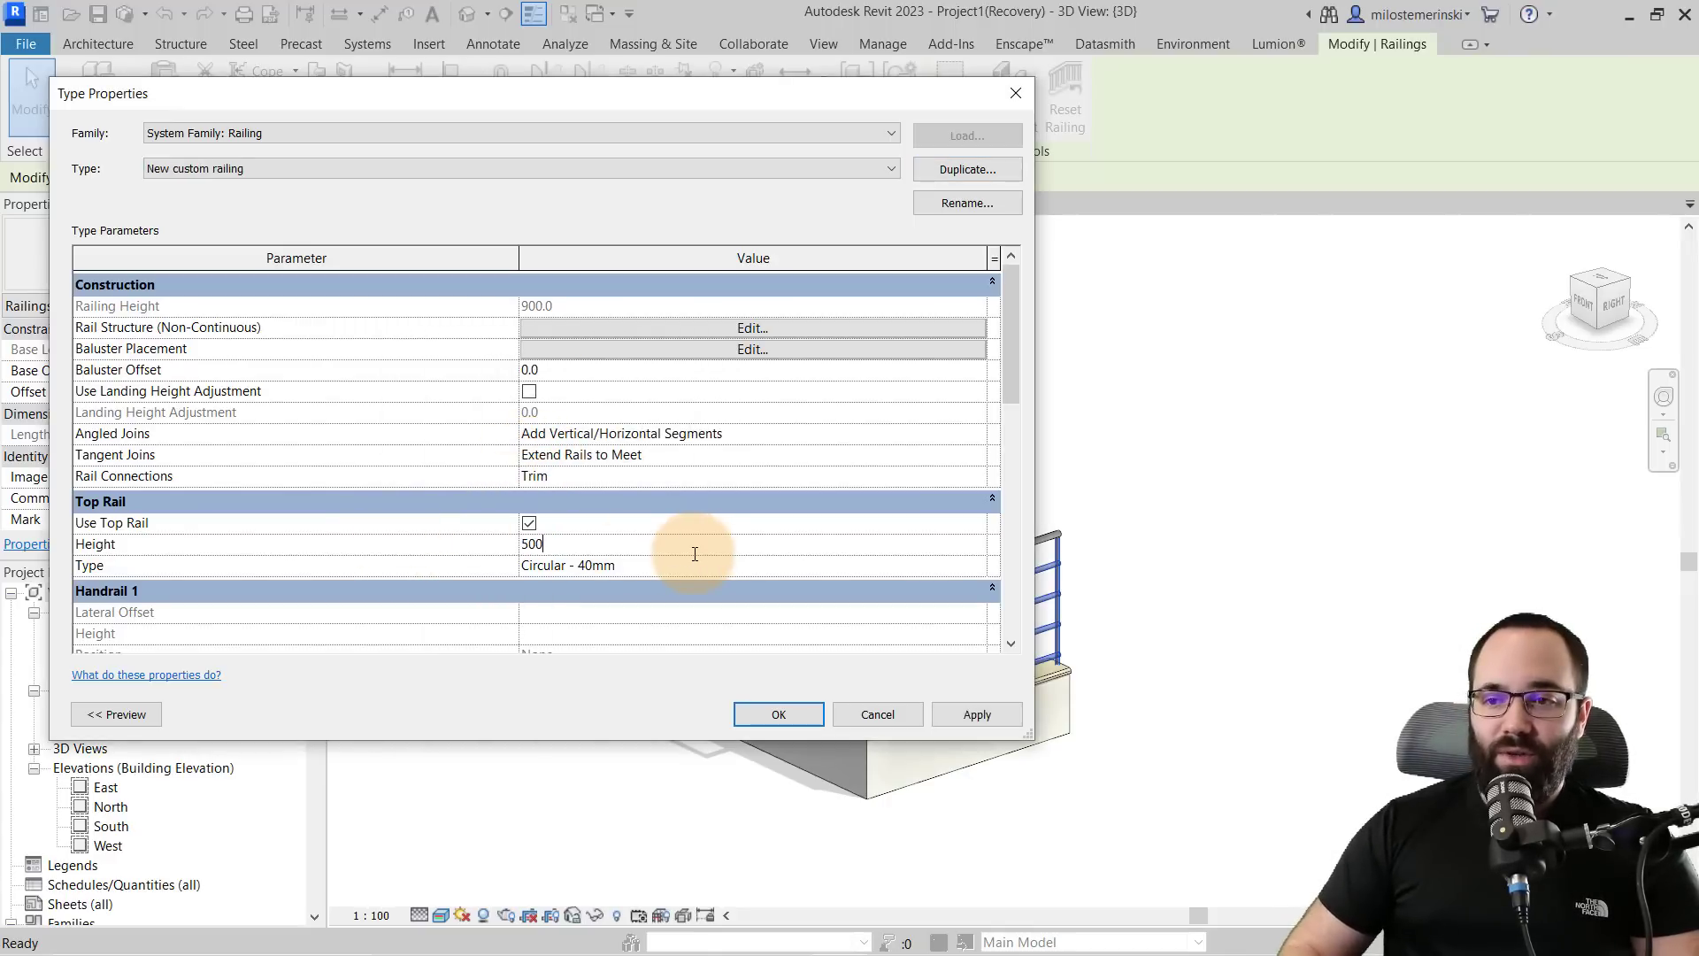
{"action": "left_click", "coordinate": [974, 714]}
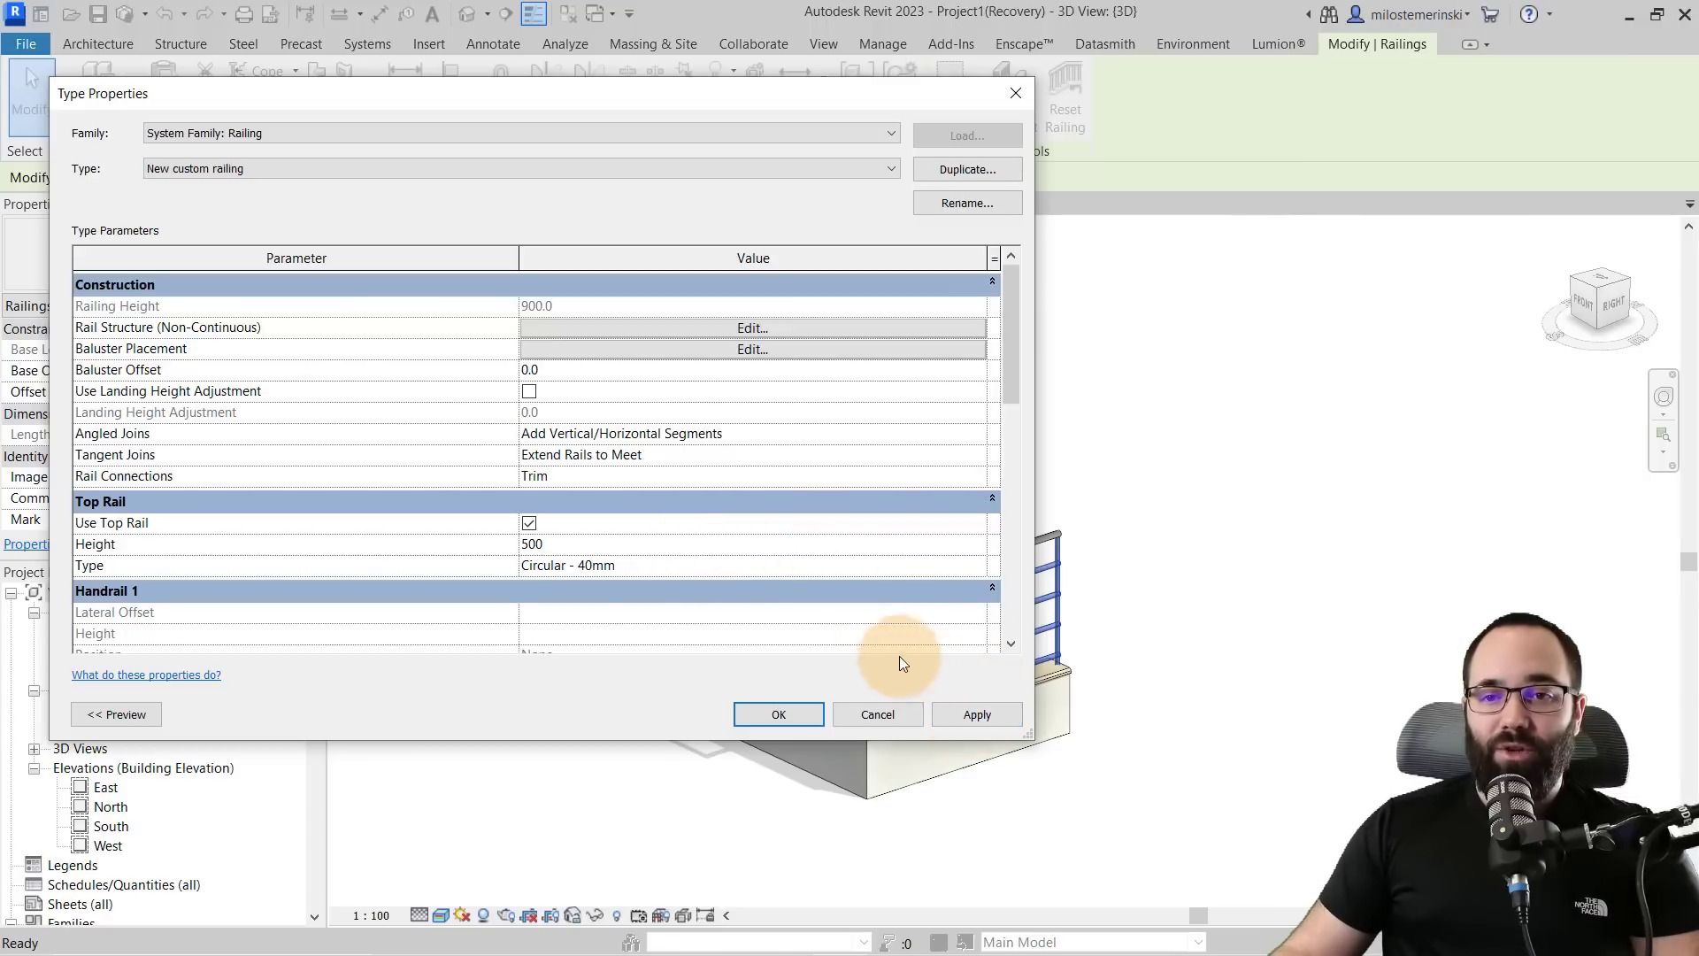
- Delete Rail 1 and Rail 2 from the custom railing's non-continuous rail structure
{"action": "left_click", "coordinate": [683, 328]}
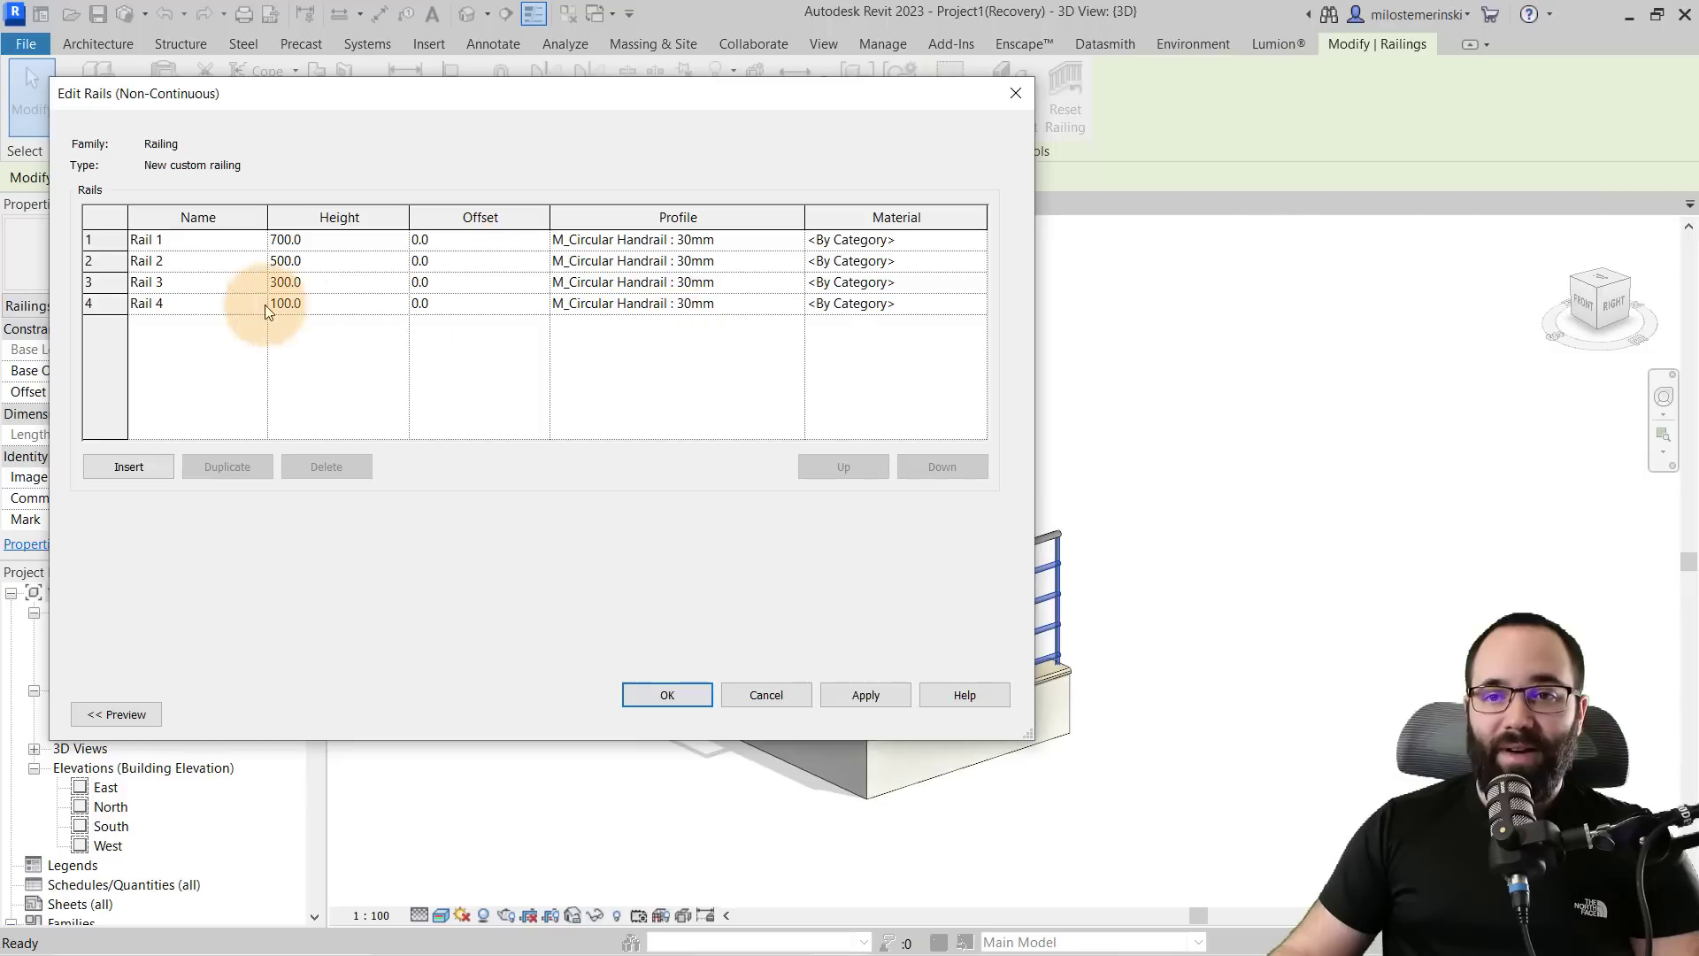
{"action": "left_click", "coordinate": [92, 240]}
{"action": "left_click", "coordinate": [91, 260]}
{"action": "left_click", "coordinate": [92, 239]}
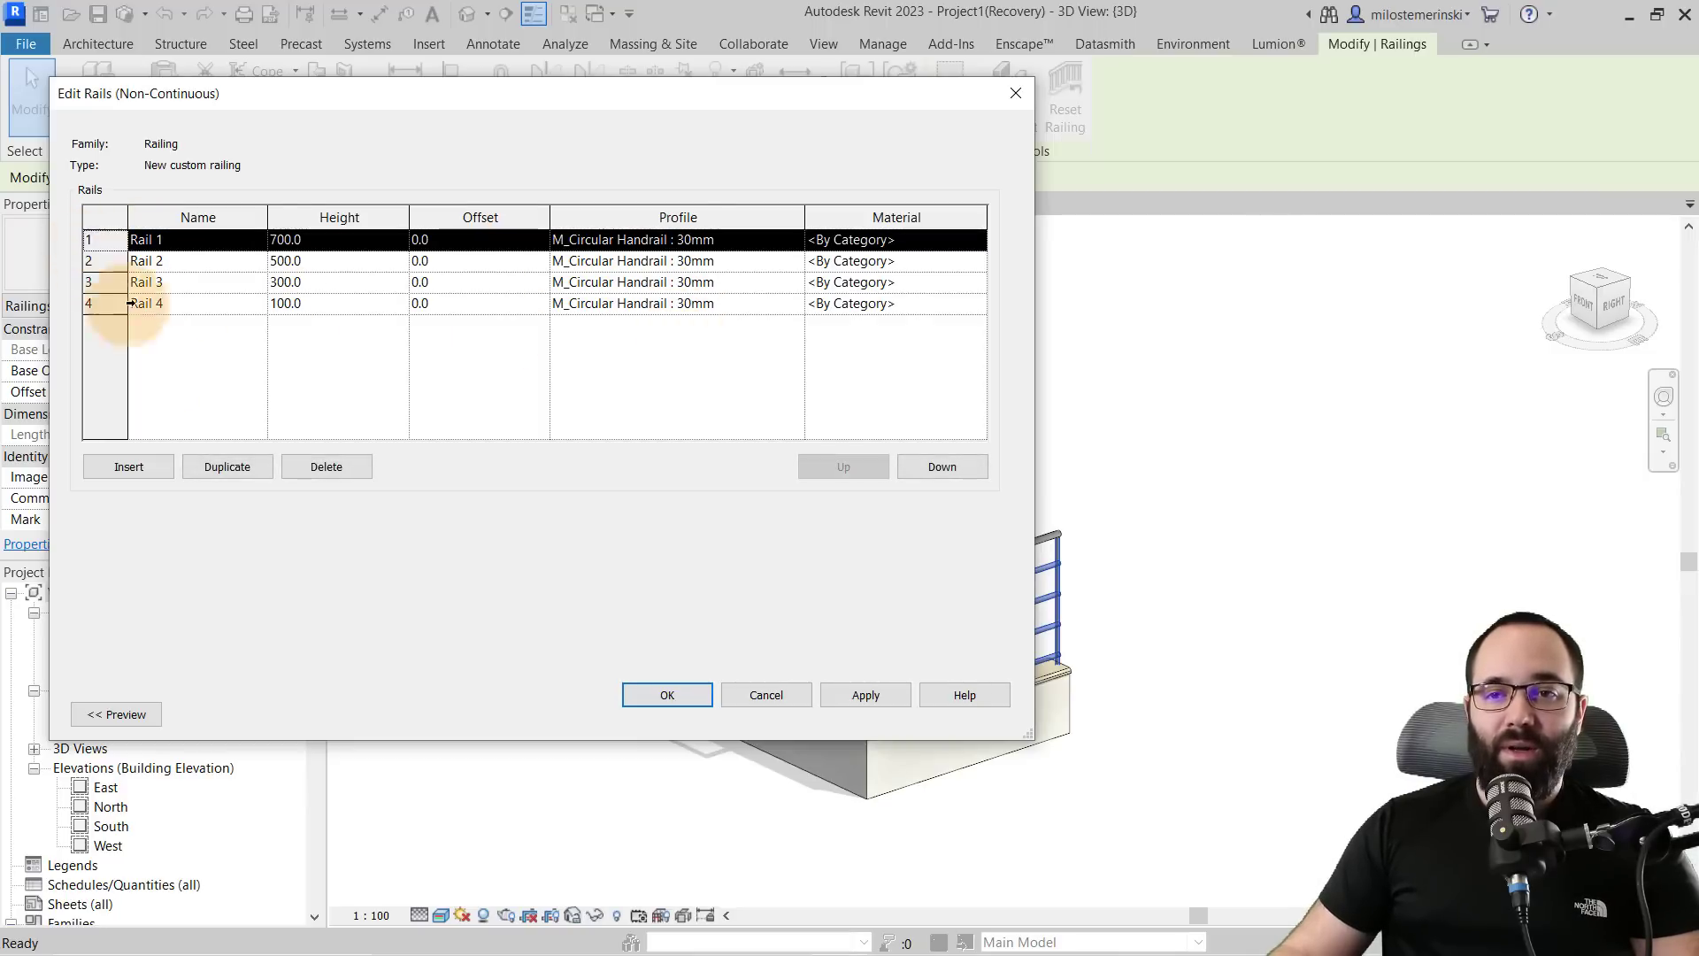
{"action": "left_click", "coordinate": [303, 469]}
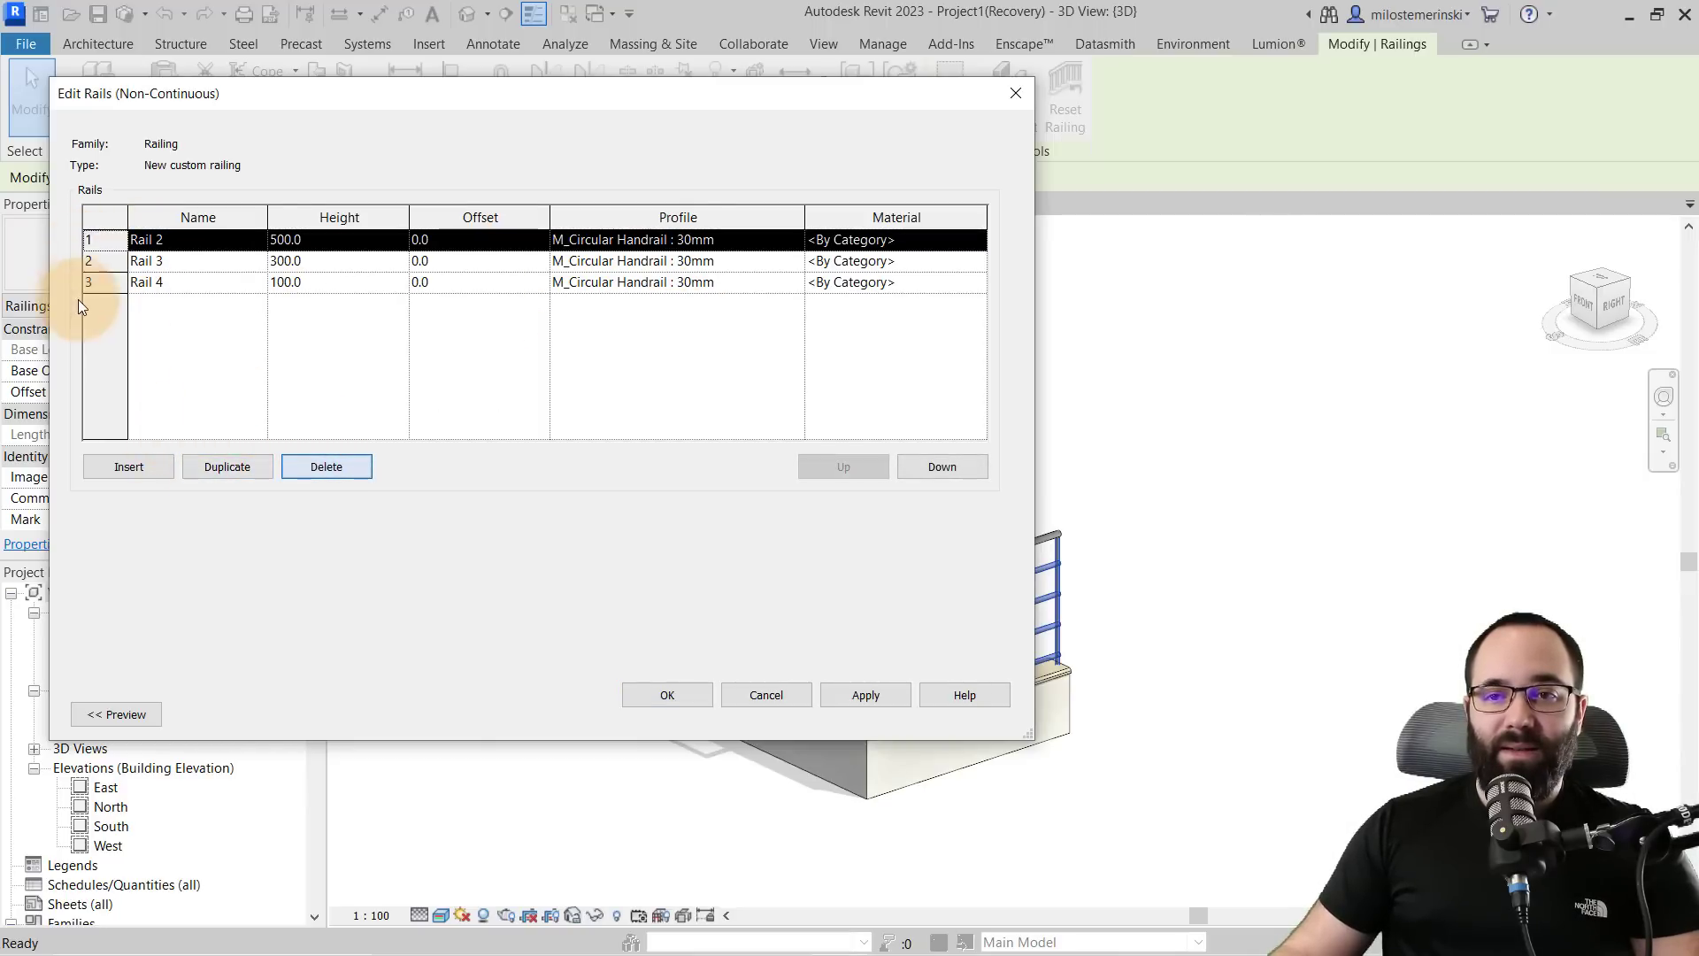
{"action": "left_click", "coordinate": [333, 461]}
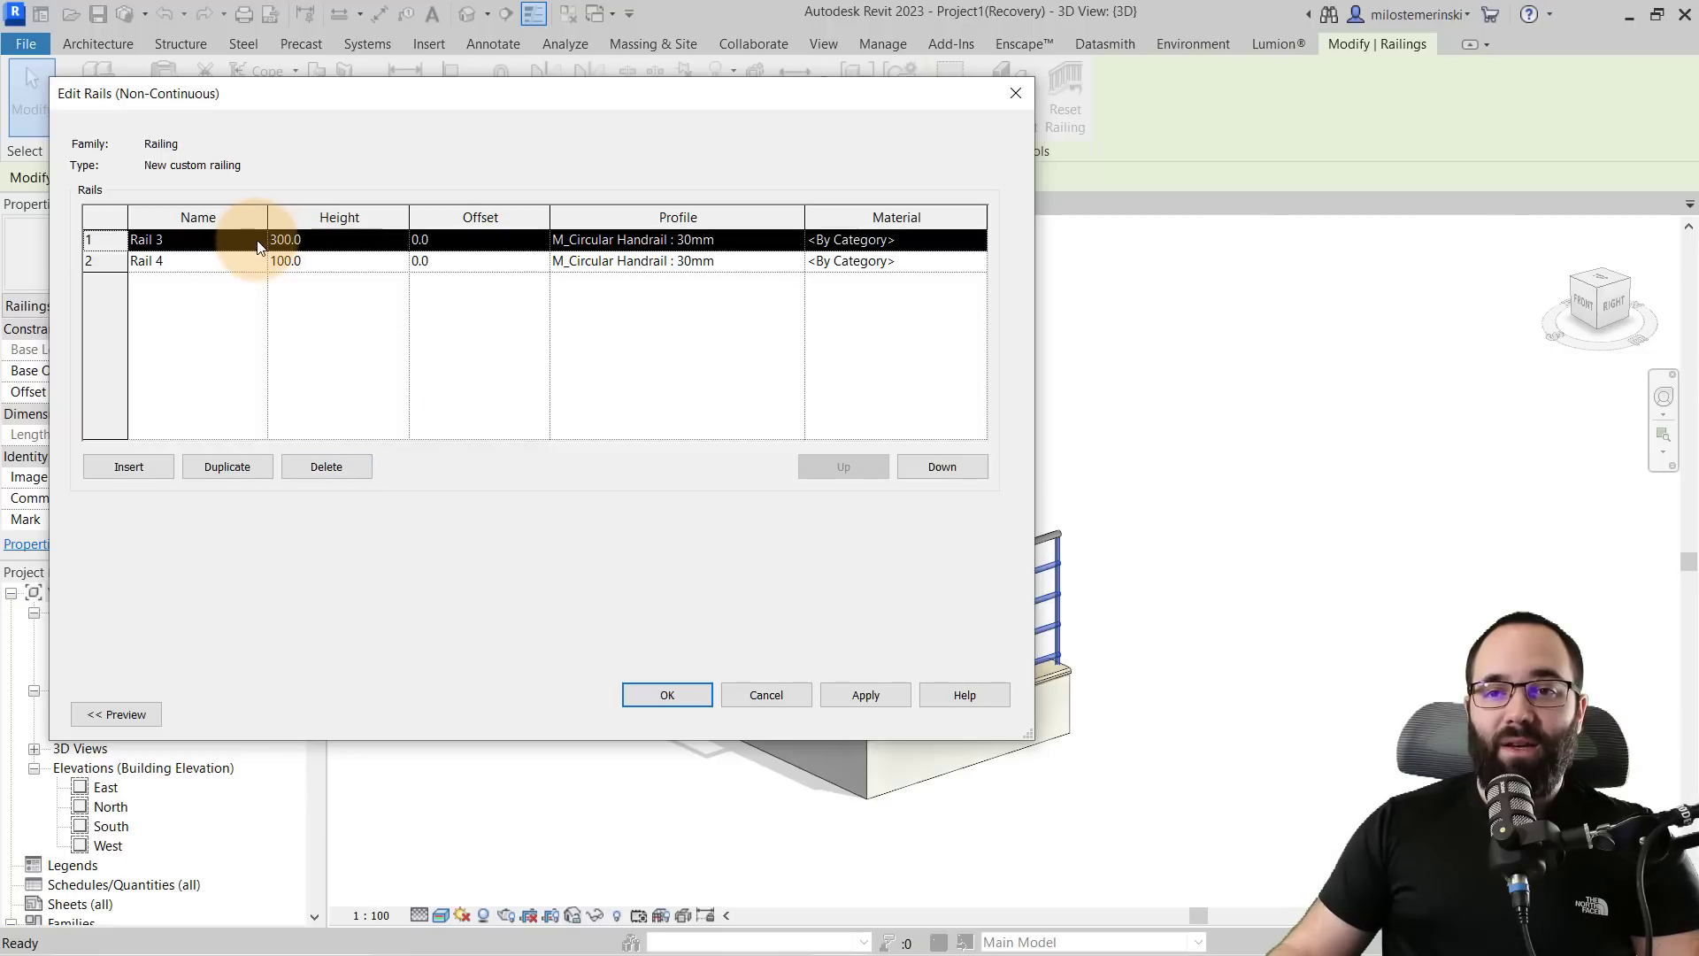
- Assign the custom Rail : Rail profile to both Rail 3 and Rail 4
{"action": "left_click", "coordinate": [795, 238]}
{"action": "left_click", "coordinate": [796, 239]}
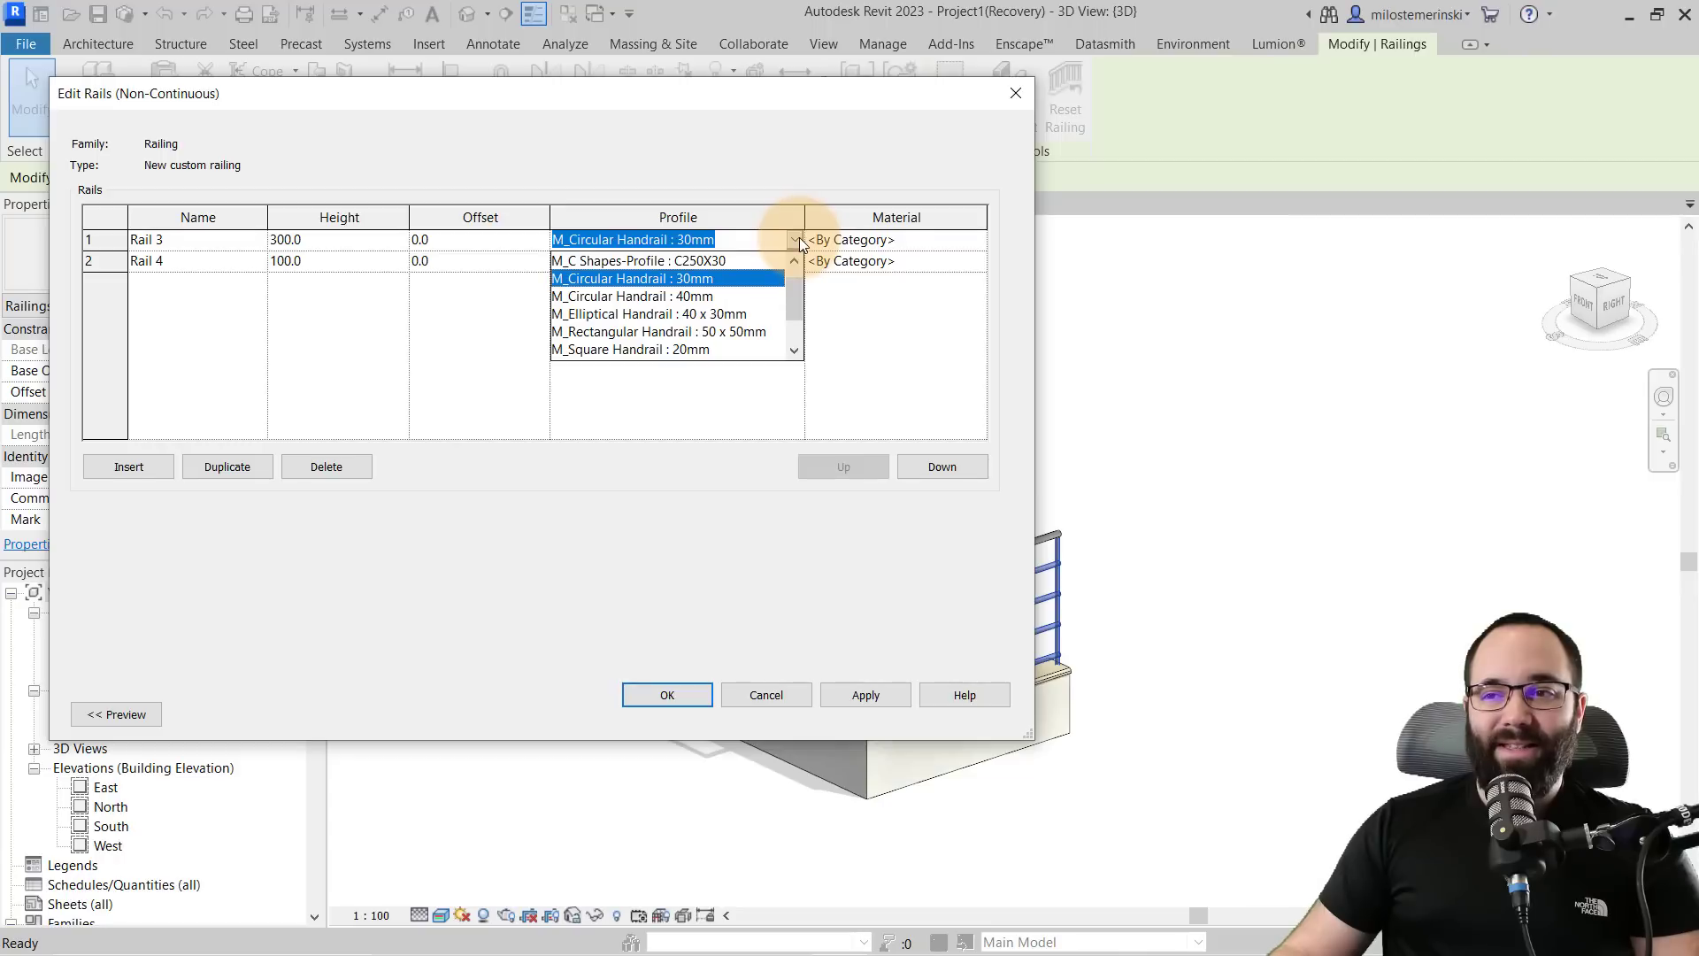
{"action": "scroll", "coordinate": [758, 283], "scroll_direction": "down", "scroll_amount": 1}
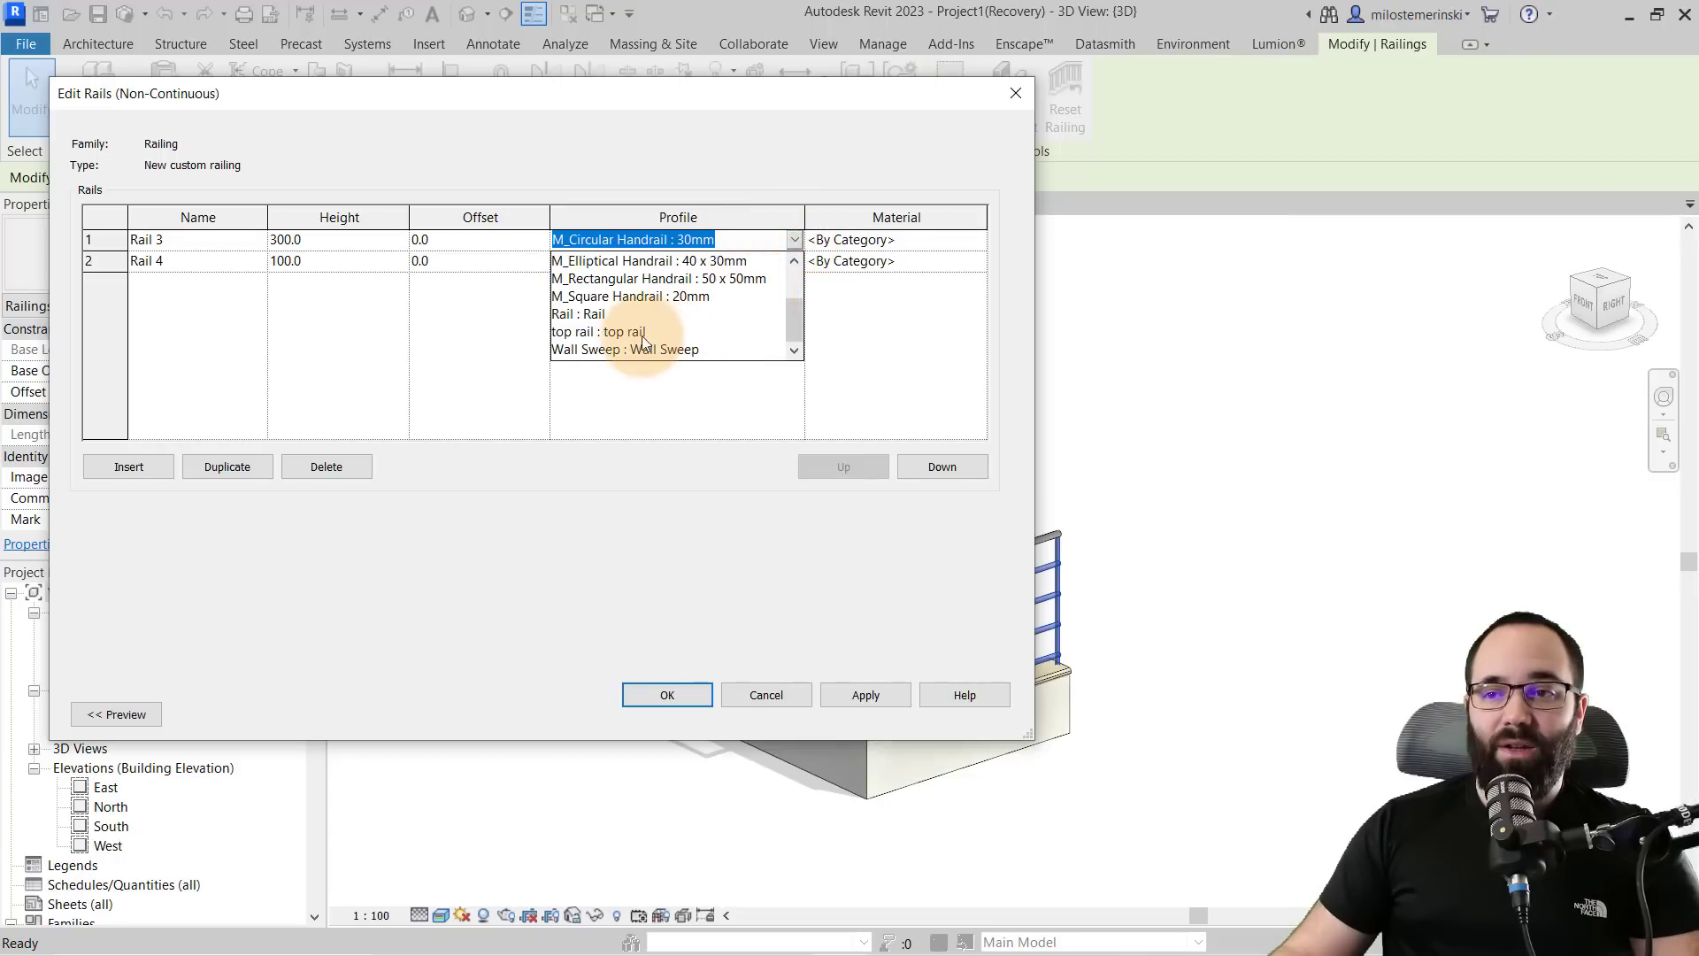
{"action": "left_click", "coordinate": [570, 314]}
{"action": "left_click", "coordinate": [791, 262]}
{"action": "left_click", "coordinate": [792, 262]}
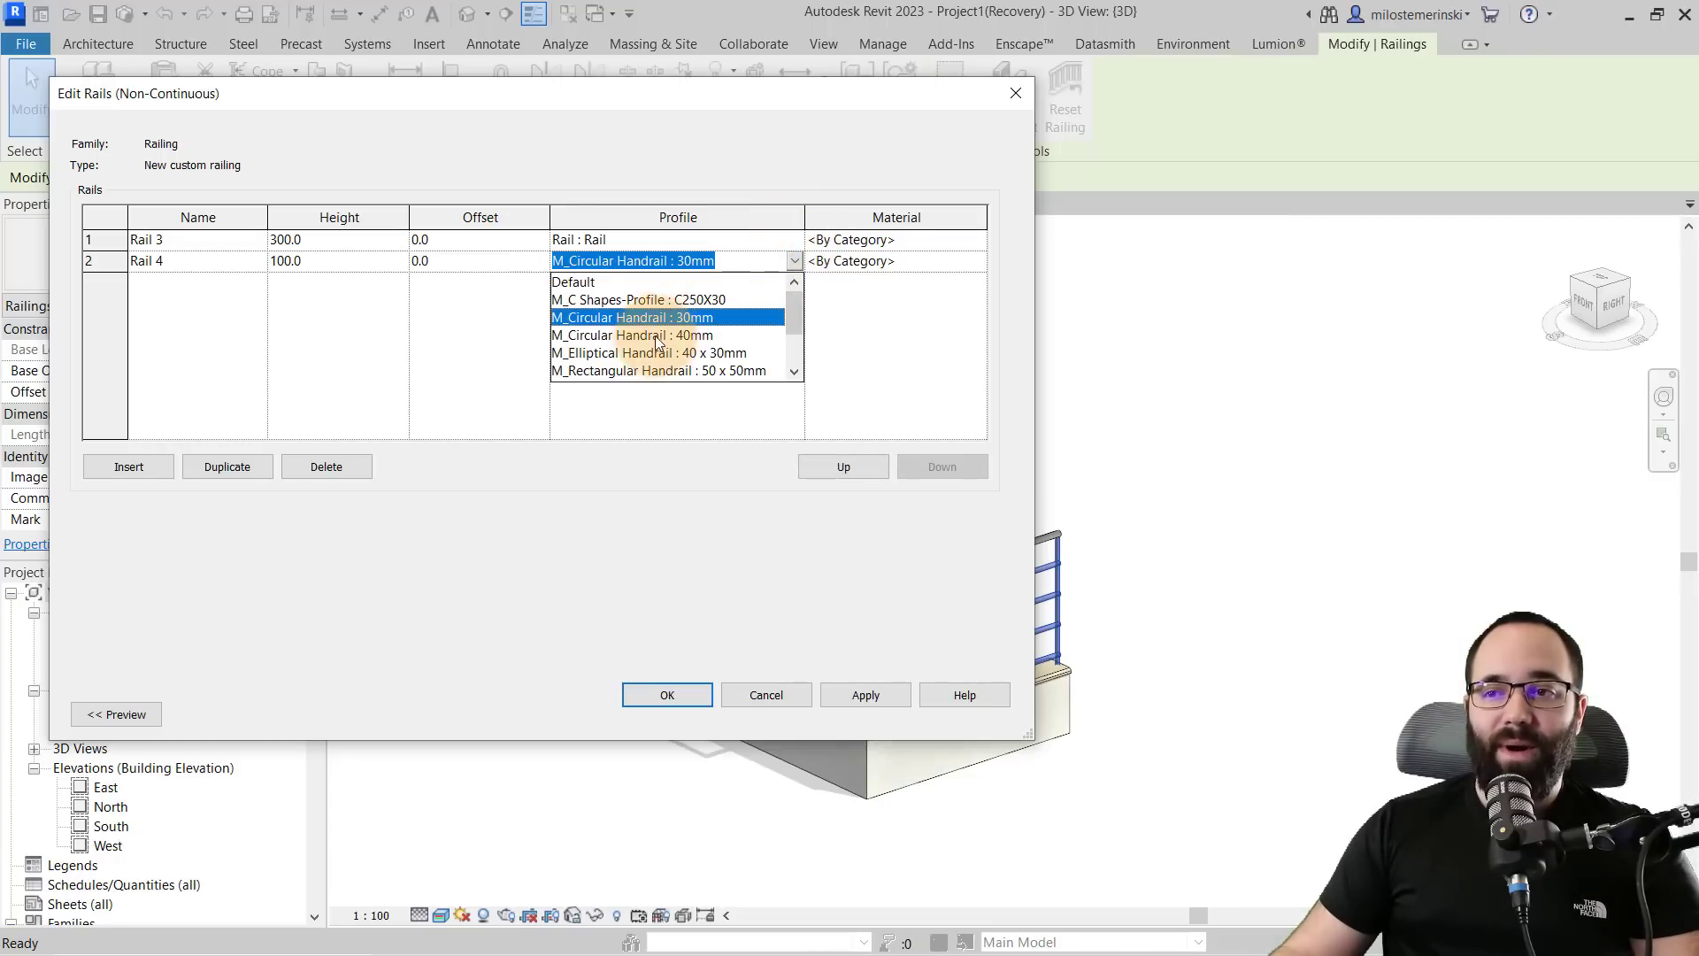
{"action": "scroll", "coordinate": [658, 342], "scroll_direction": "down", "scroll_amount": 2}
{"action": "left_click", "coordinate": [591, 340]}
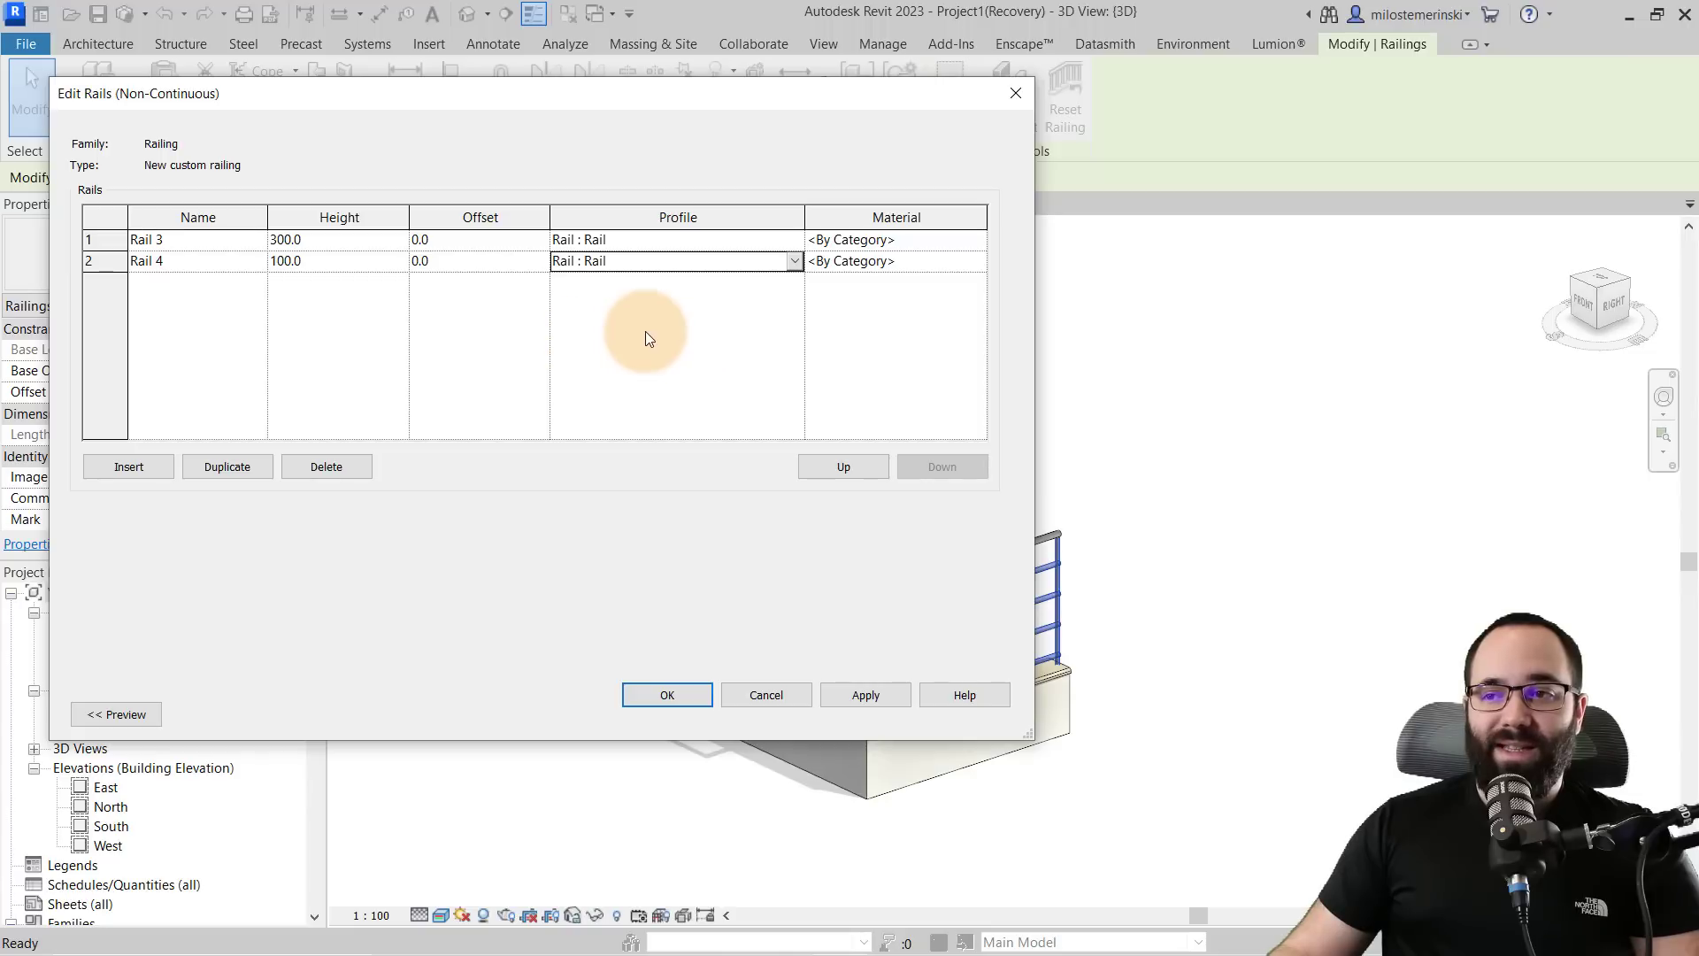
- Assign the Aluminium material to Rail 3 and Rail 4 and accept the rail structure
{"action": "left_click", "coordinate": [943, 239]}
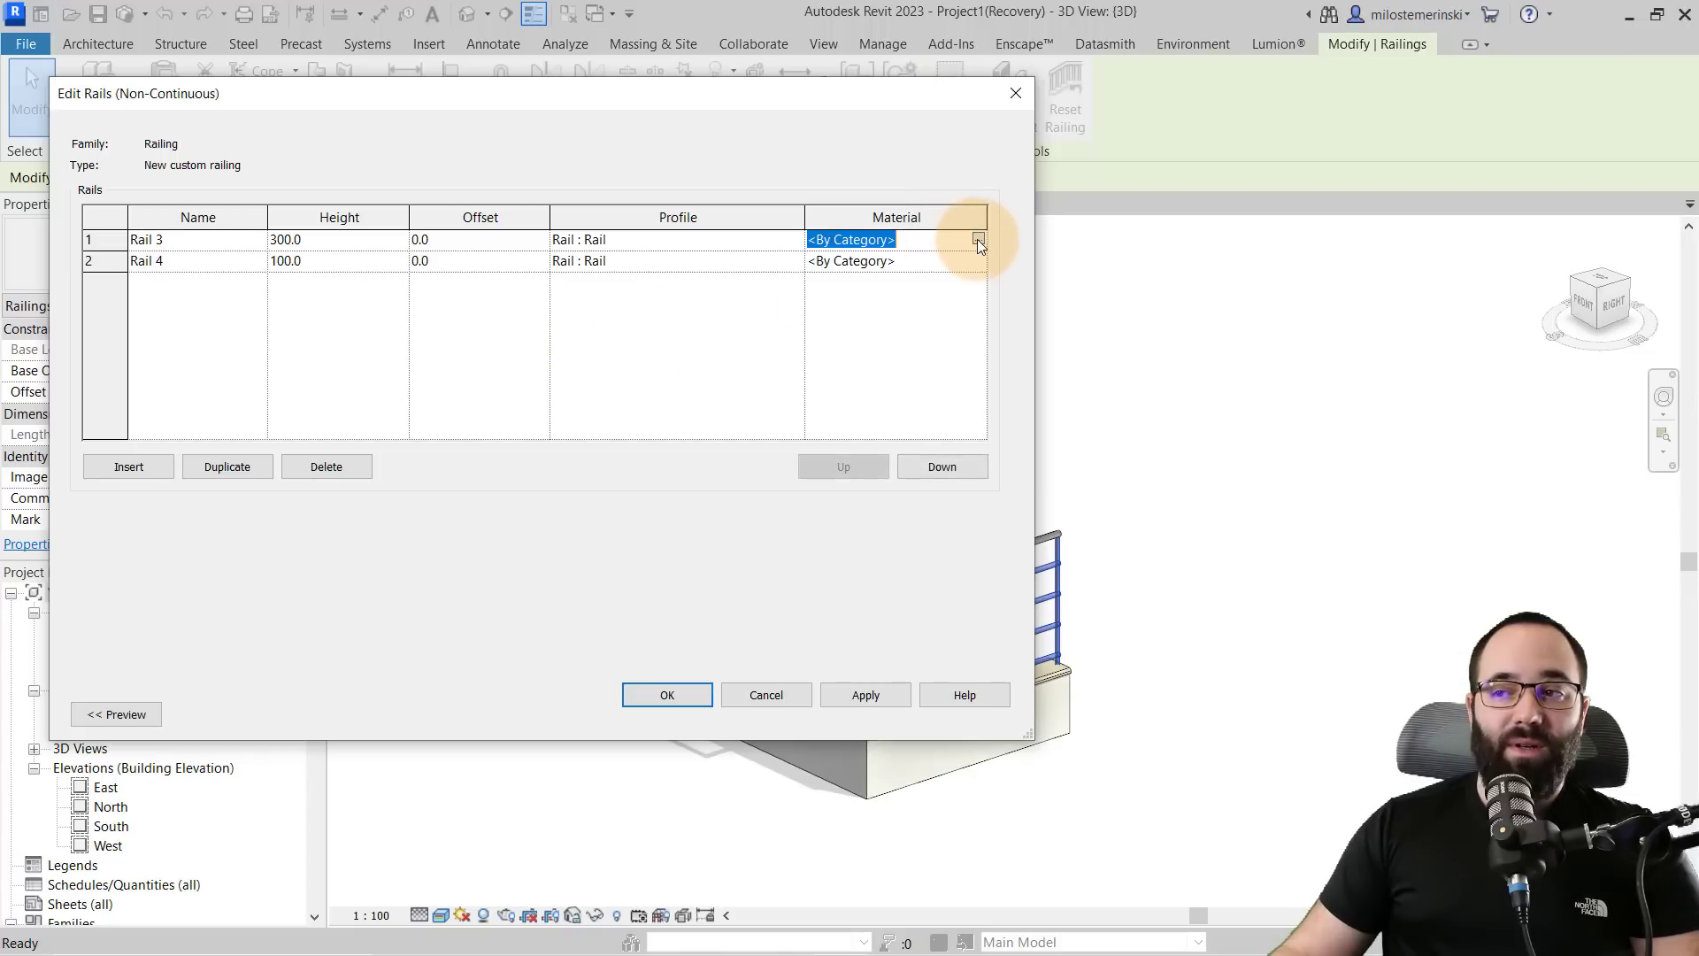
{"action": "left_click", "coordinate": [977, 239]}
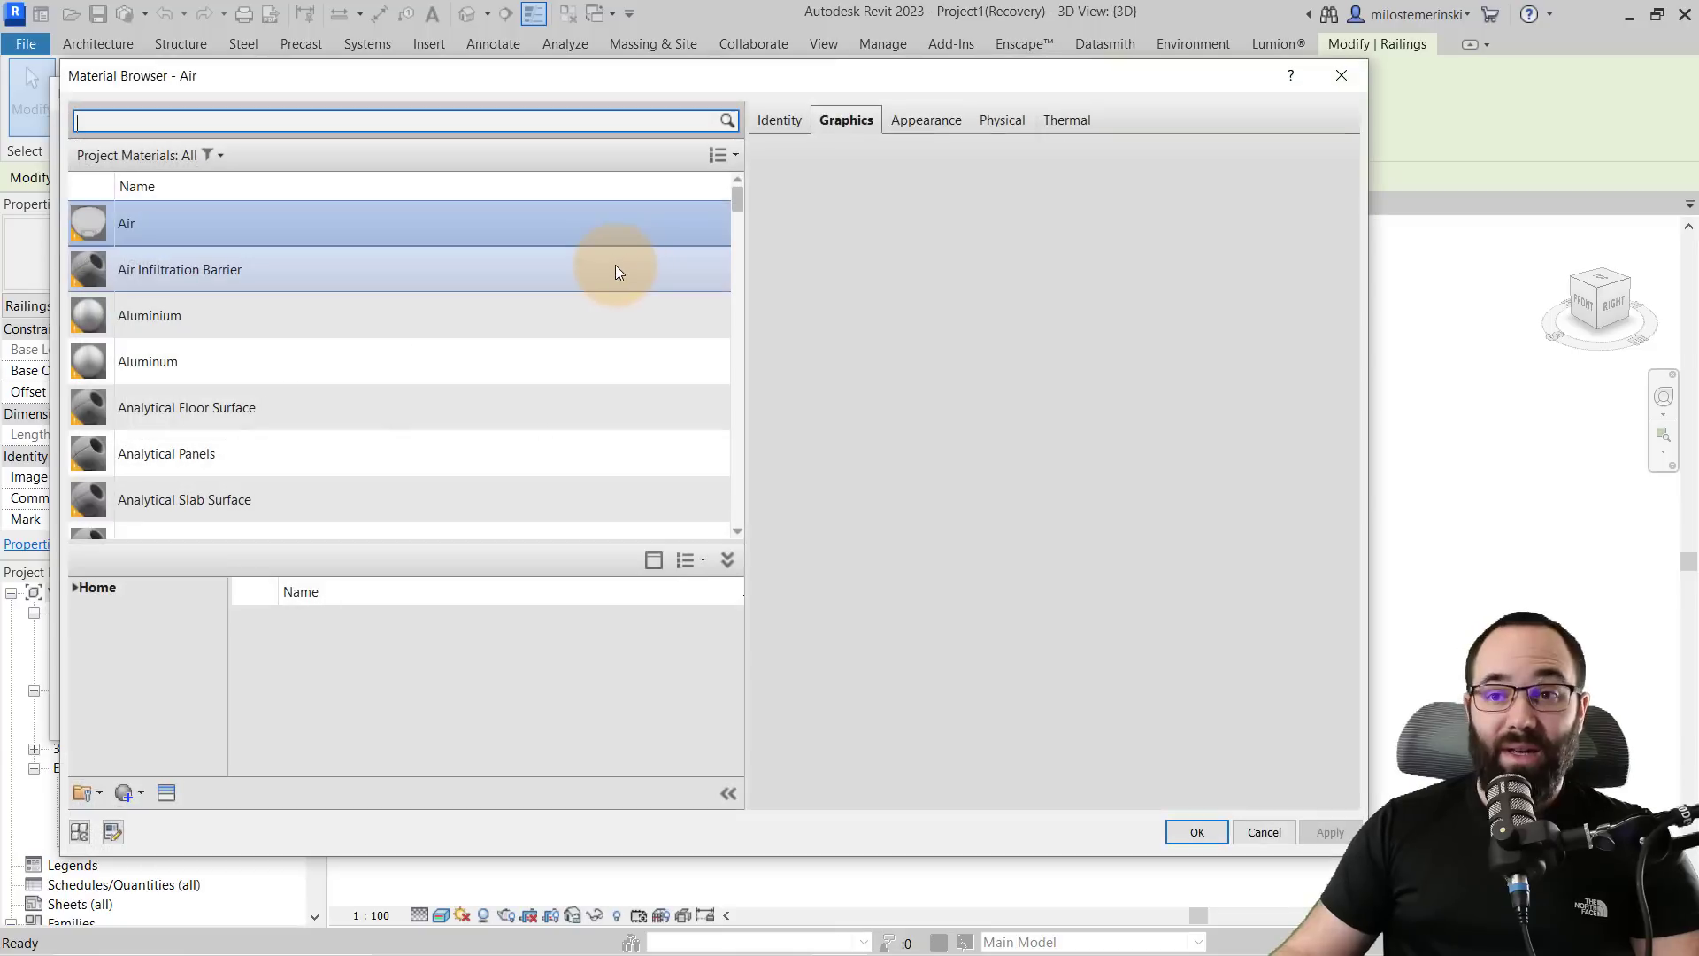
{"action": "double_click", "coordinate": [273, 317]}
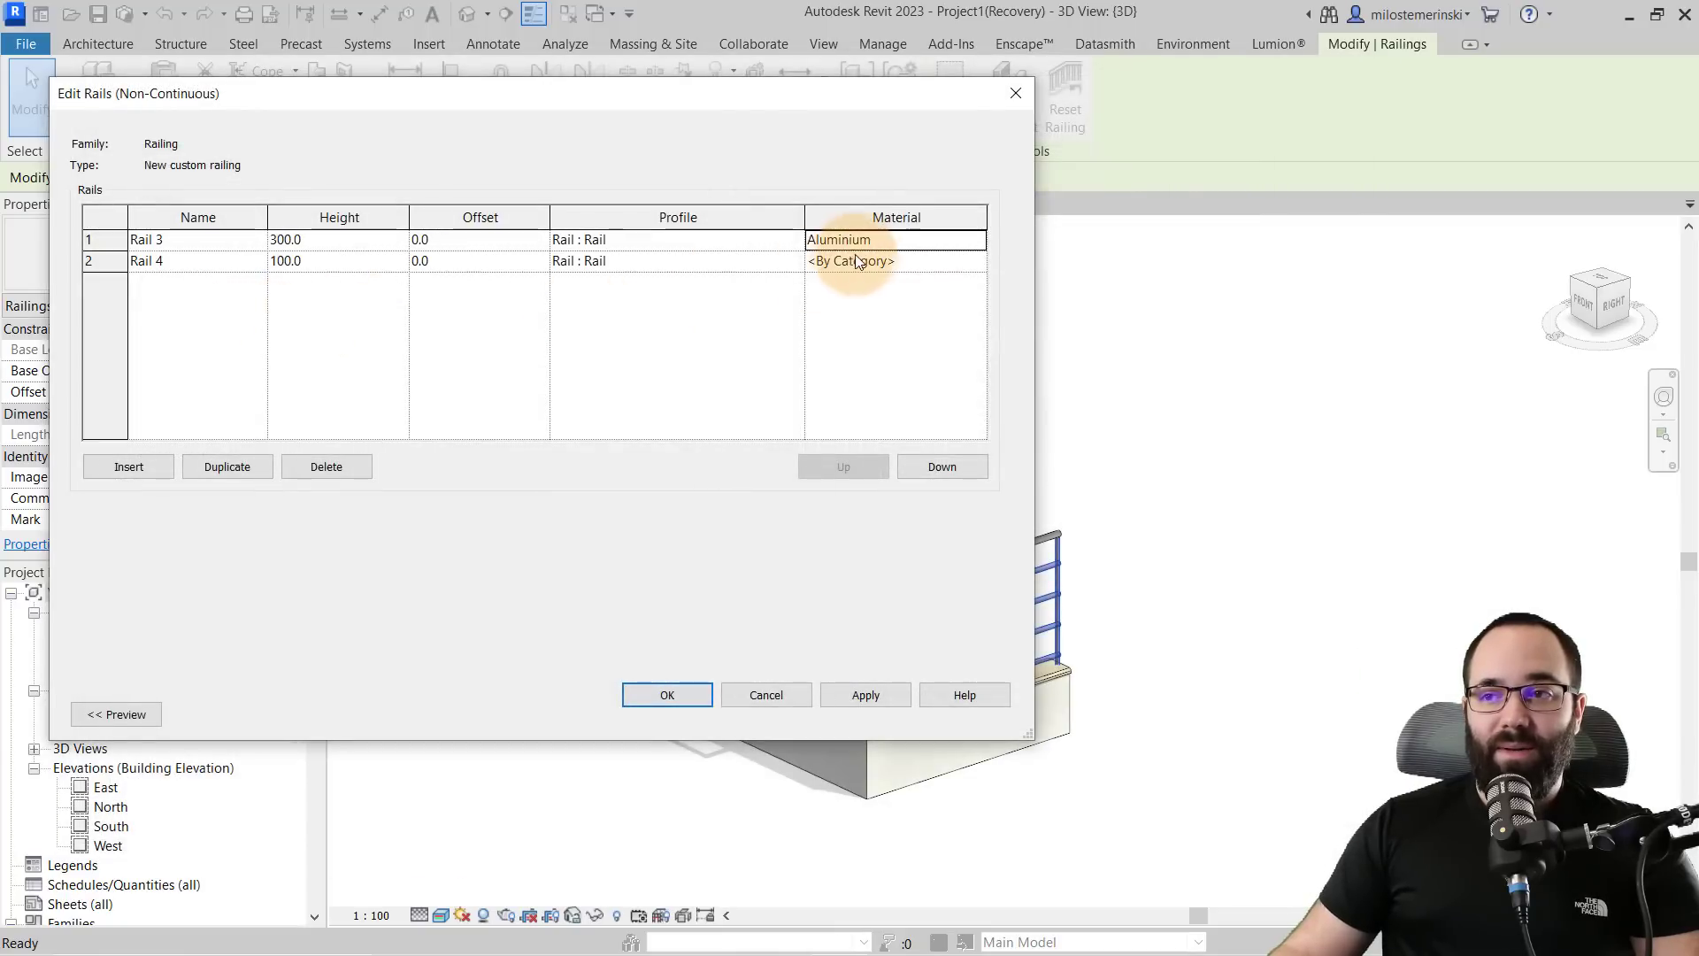
{"action": "left_click", "coordinate": [920, 260]}
{"action": "type", "text": "Aluminium"}
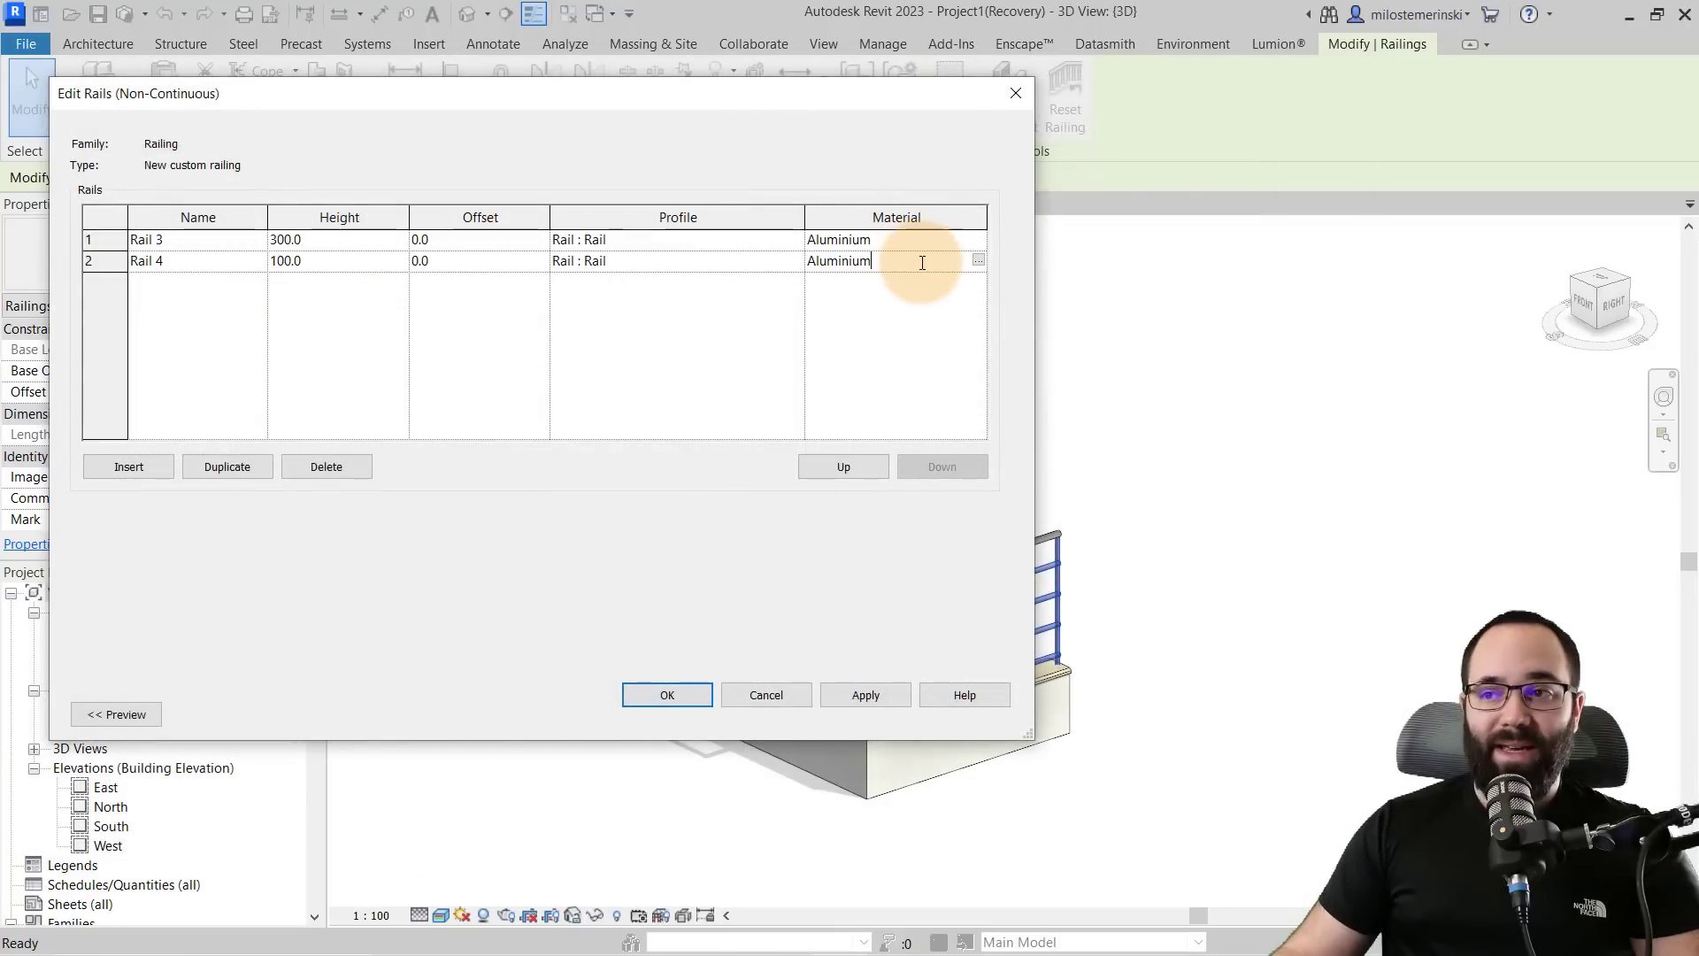
{"action": "left_click", "coordinate": [855, 694]}
{"action": "left_click", "coordinate": [673, 694]}
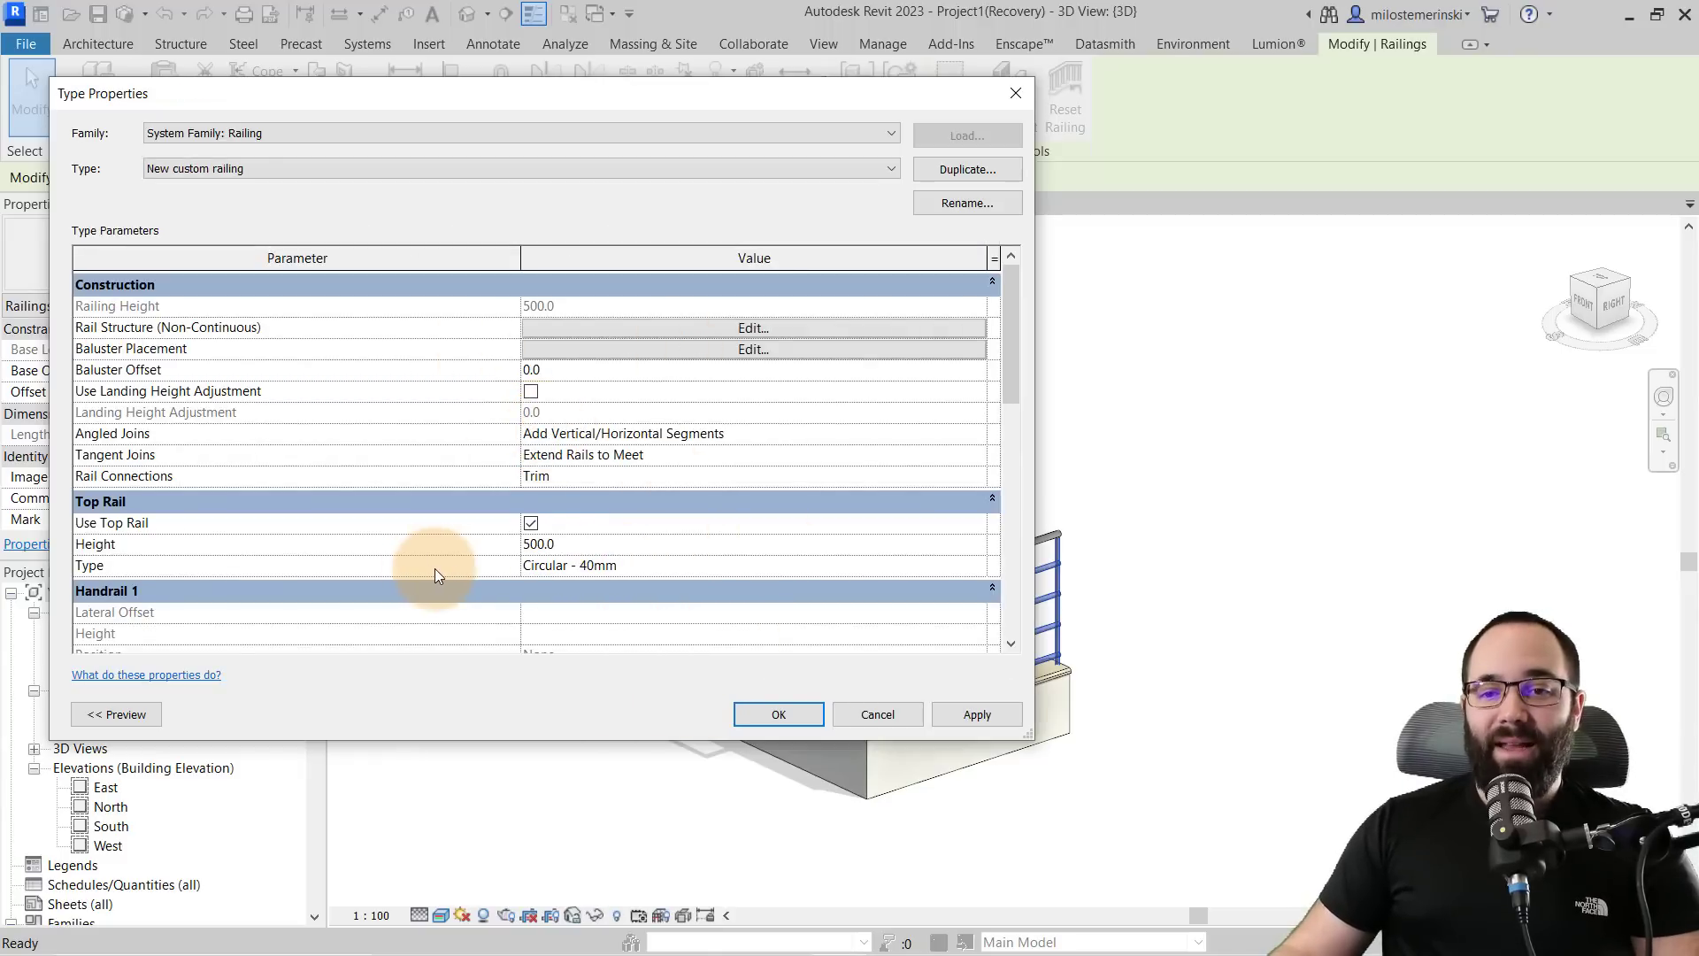
- Give the Circular - 40mm top rail type the top rail : top rail profile and the Aluminium material
{"action": "left_click", "coordinate": [610, 572]}
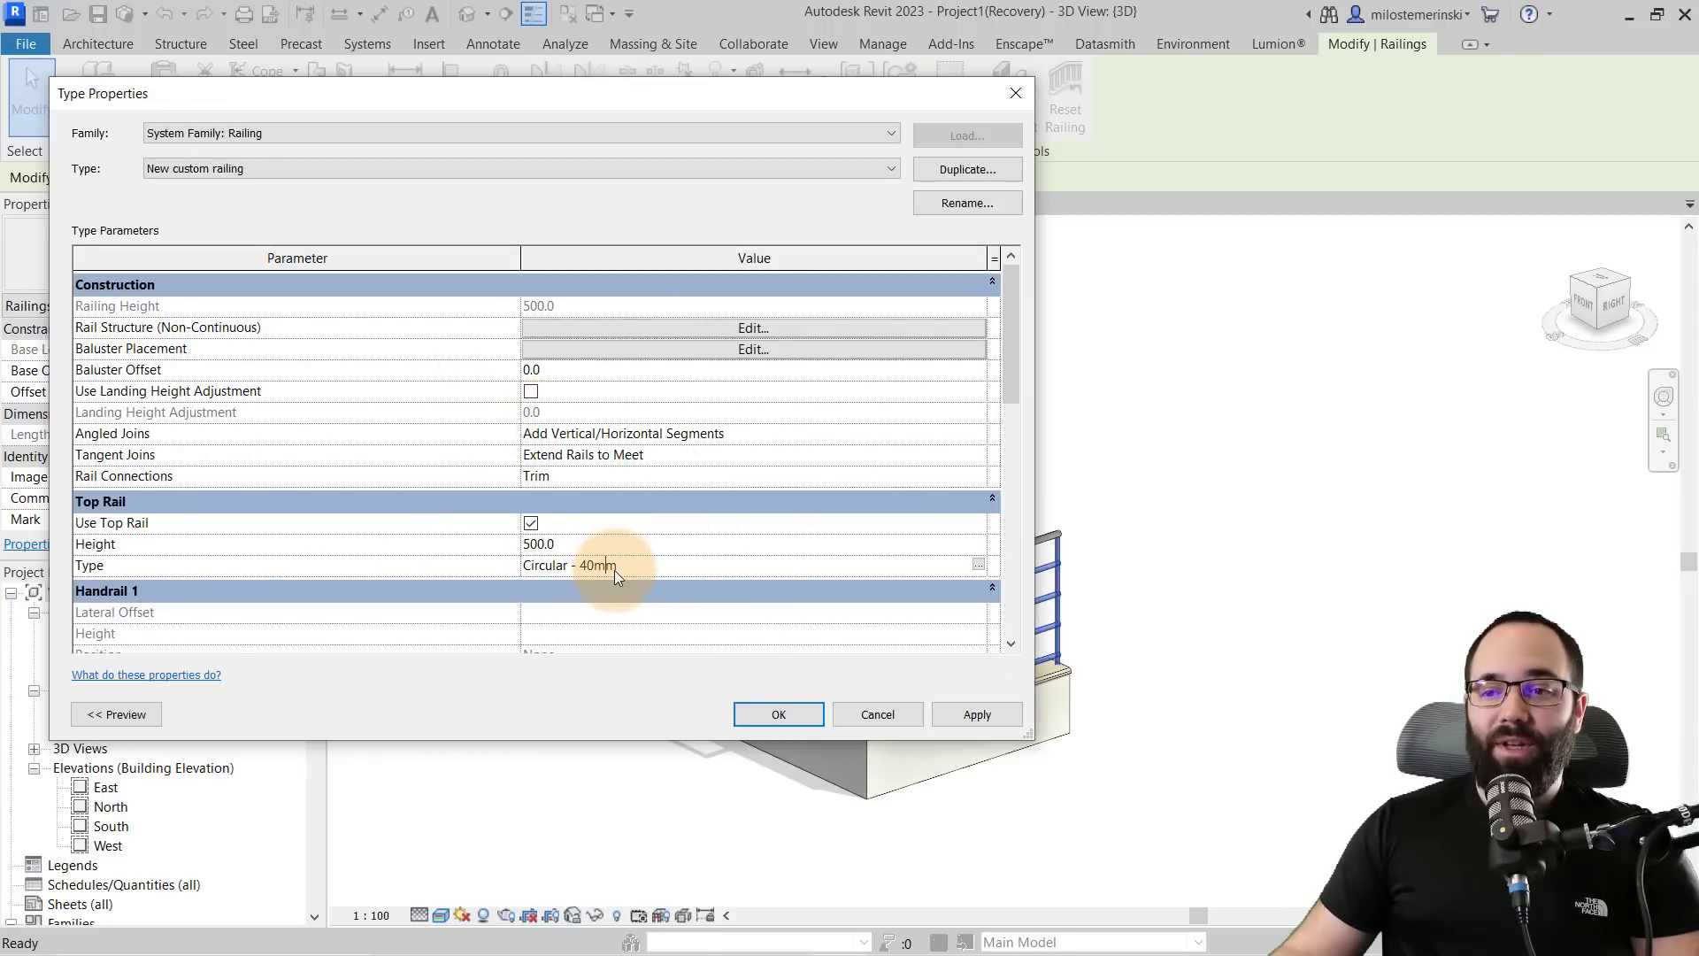
{"action": "left_click", "coordinate": [977, 567]}
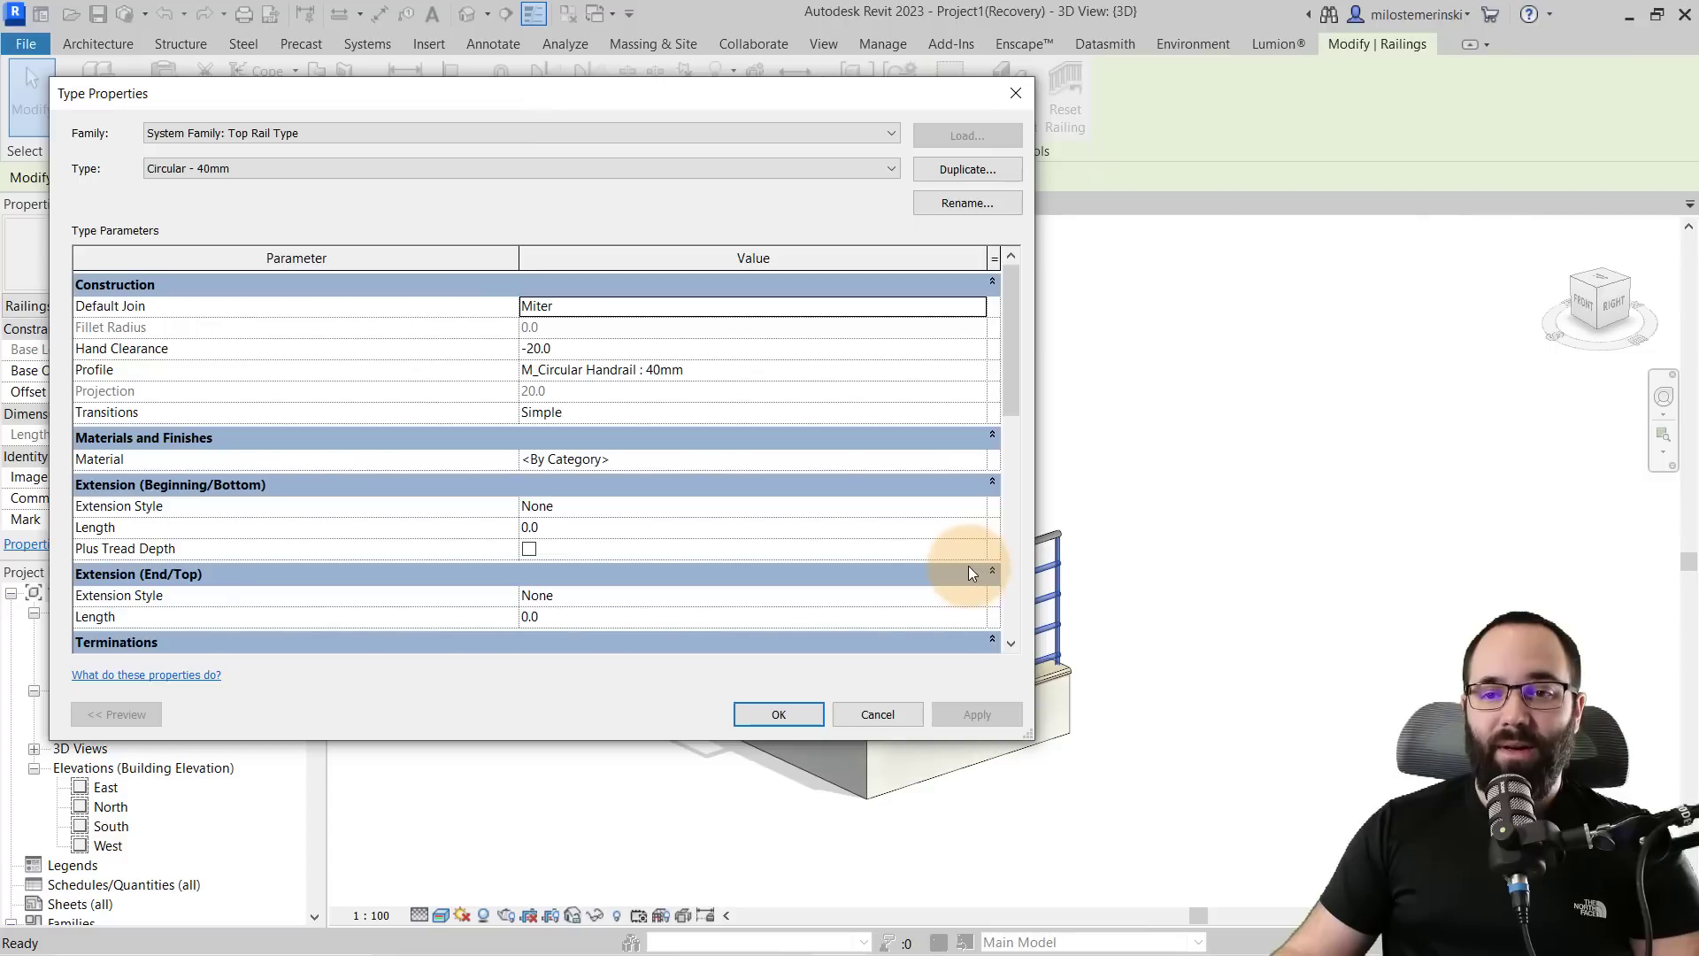
{"action": "left_click", "coordinate": [900, 371]}
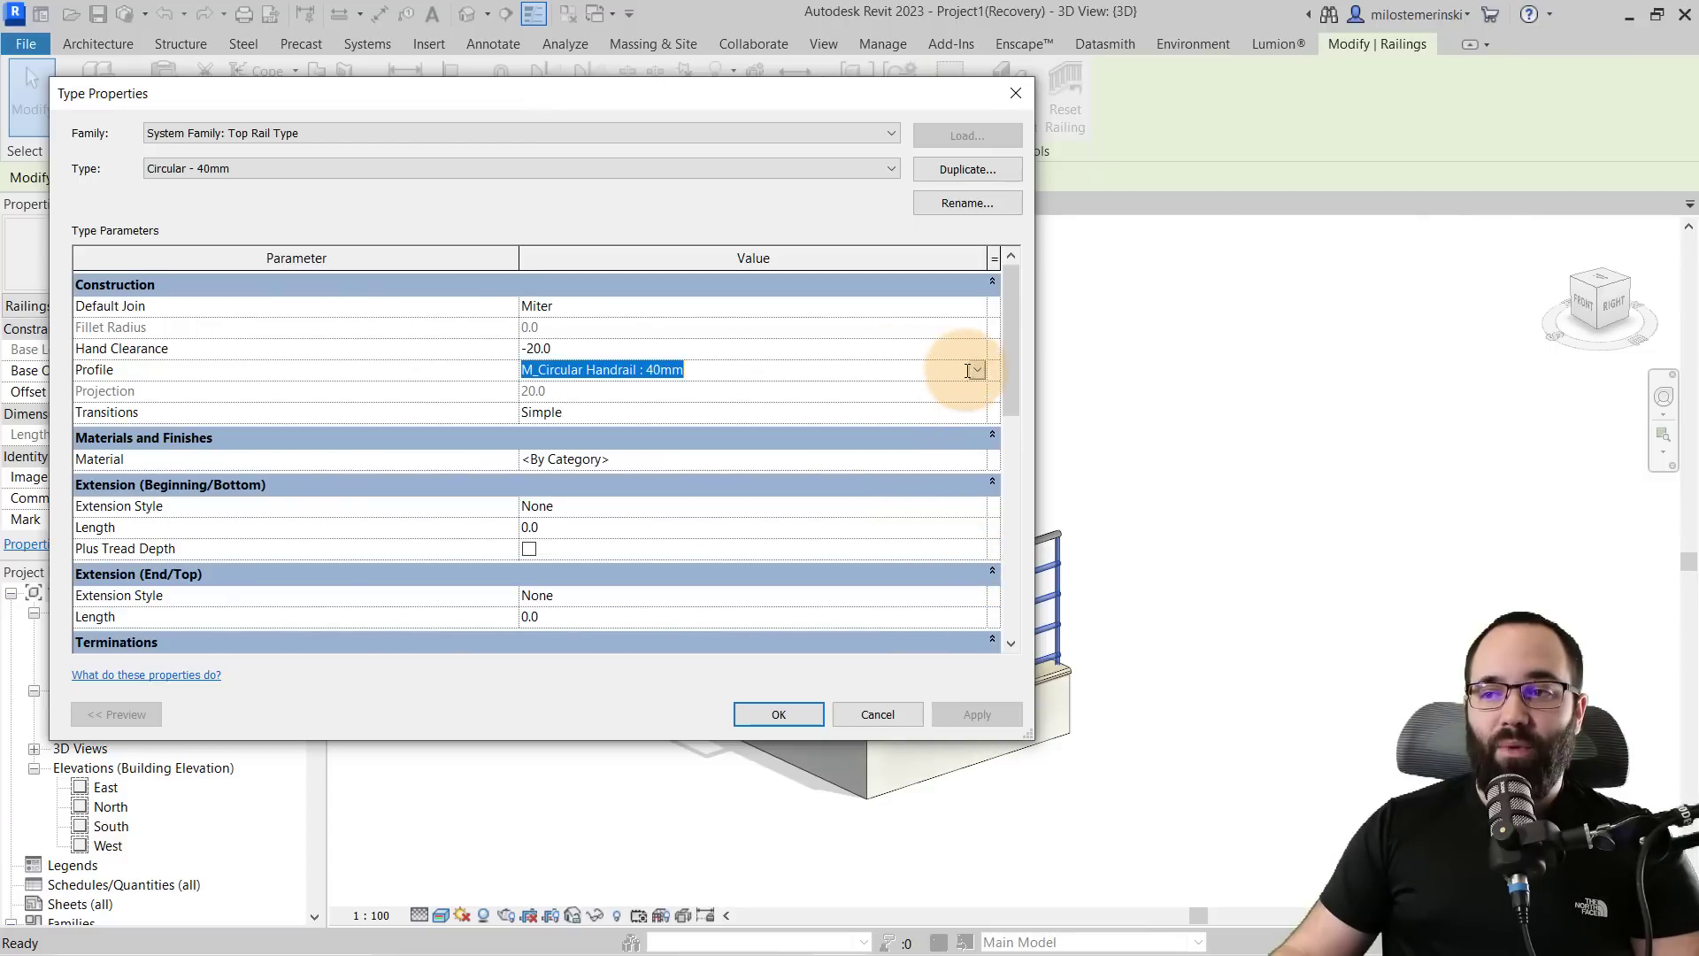
{"action": "left_click", "coordinate": [976, 370]}
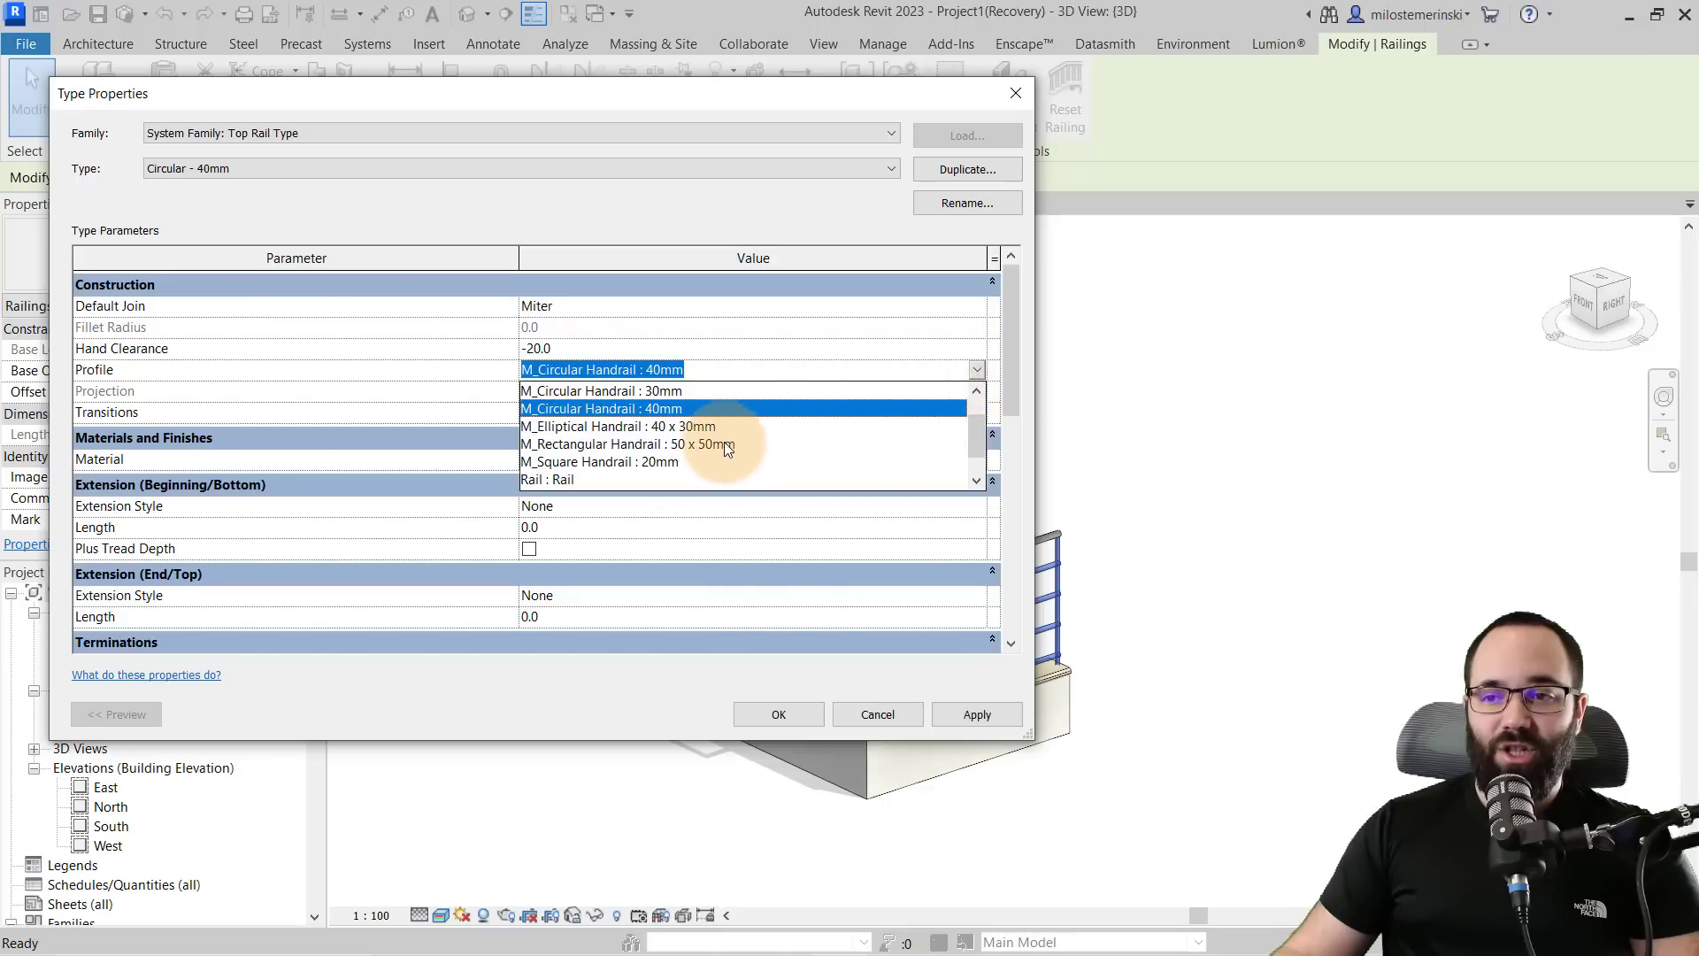
{"action": "scroll", "coordinate": [724, 443], "scroll_direction": "down", "scroll_amount": 1}
{"action": "left_click", "coordinate": [588, 457]}
{"action": "left_click", "coordinate": [646, 459]}
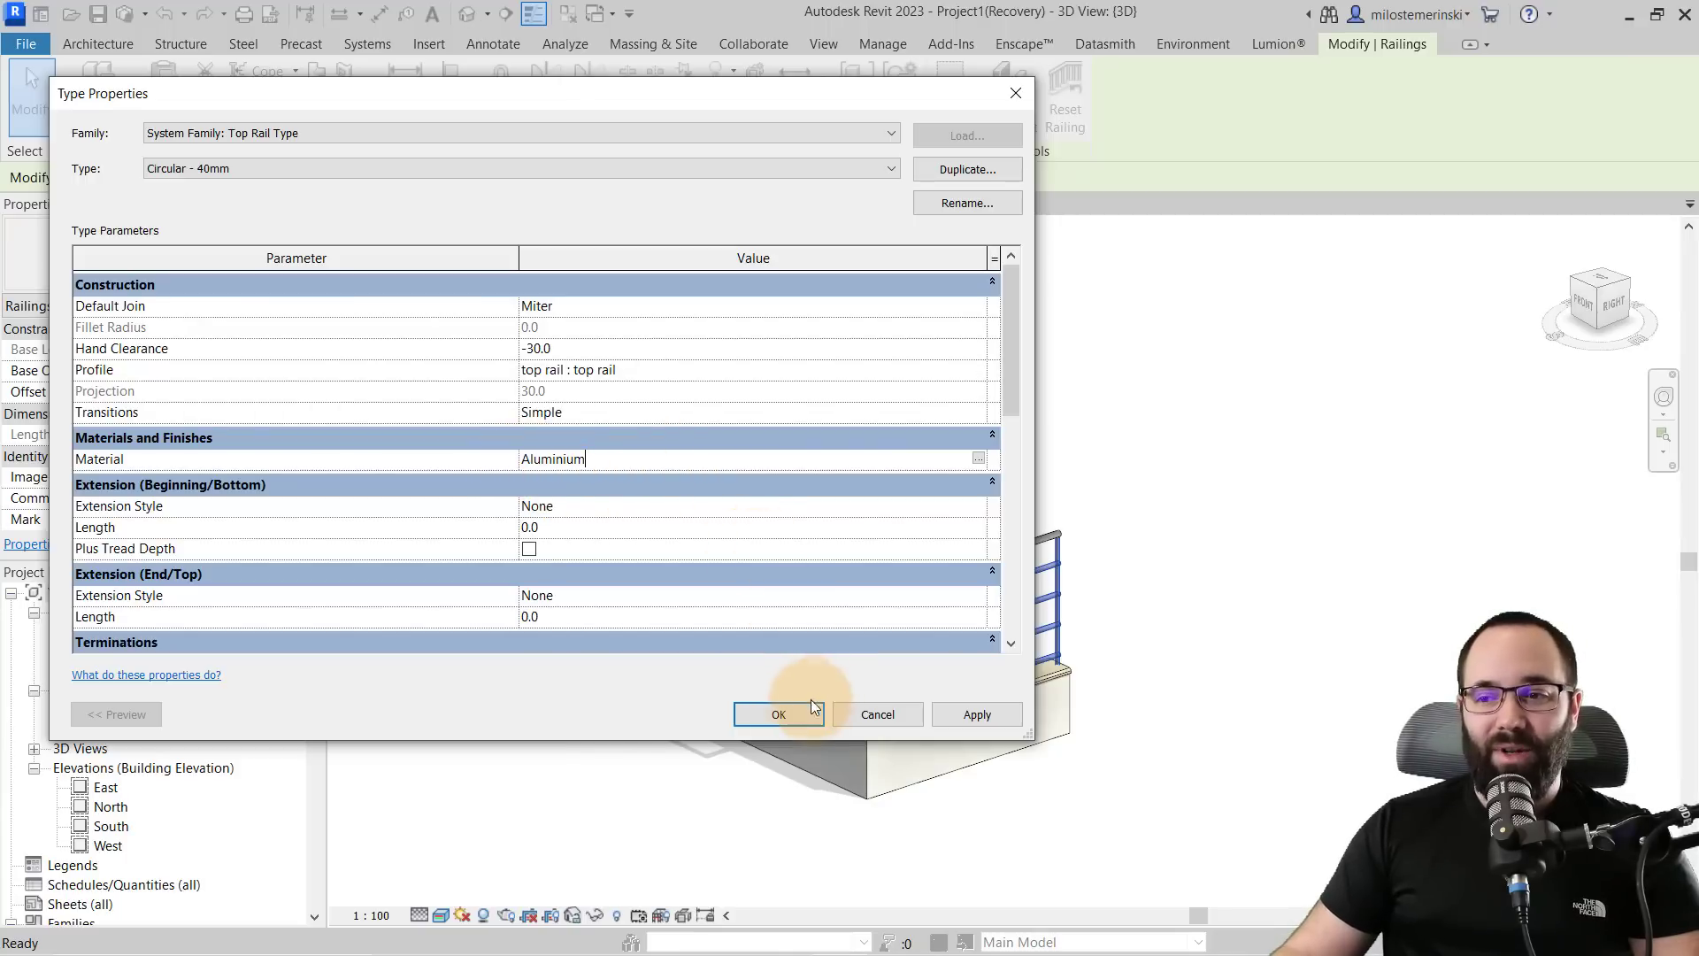
{"action": "left_click", "coordinate": [781, 711]}
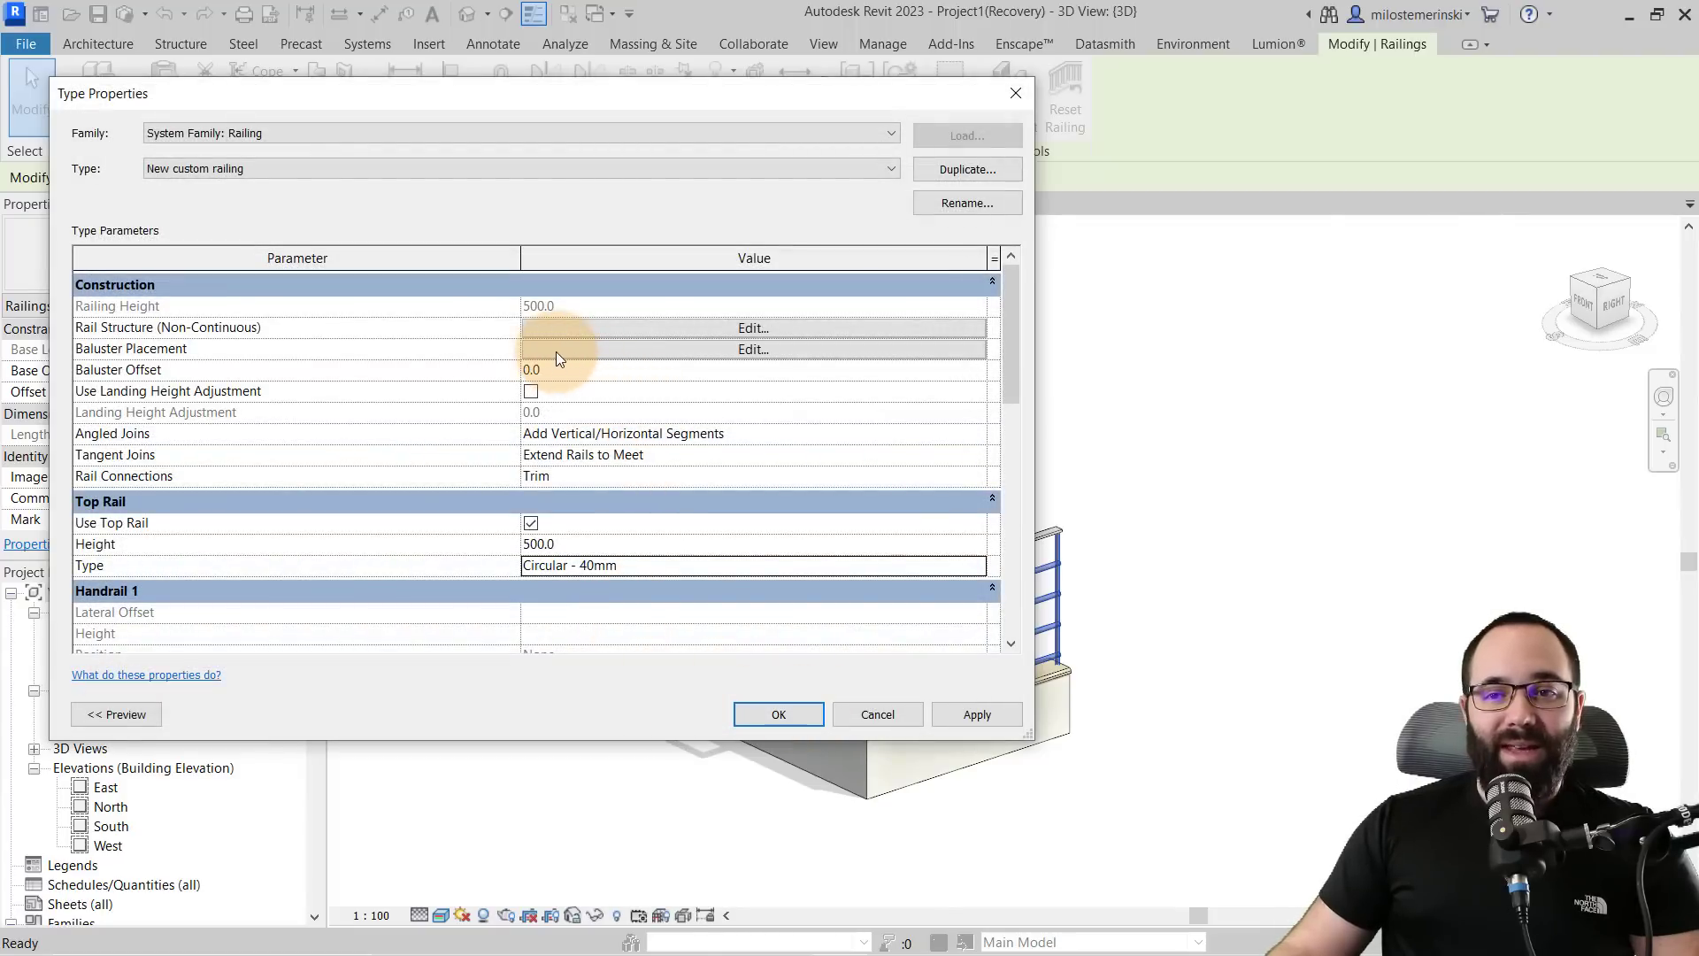
- Show the railing preview and set the regular baluster to the custom Baluster : Baluster family in the baluster placement
{"action": "left_click_drag", "start_coordinate": [281, 99], "coordinate": [590, 99]}
{"action": "left_click", "coordinate": [424, 714]}
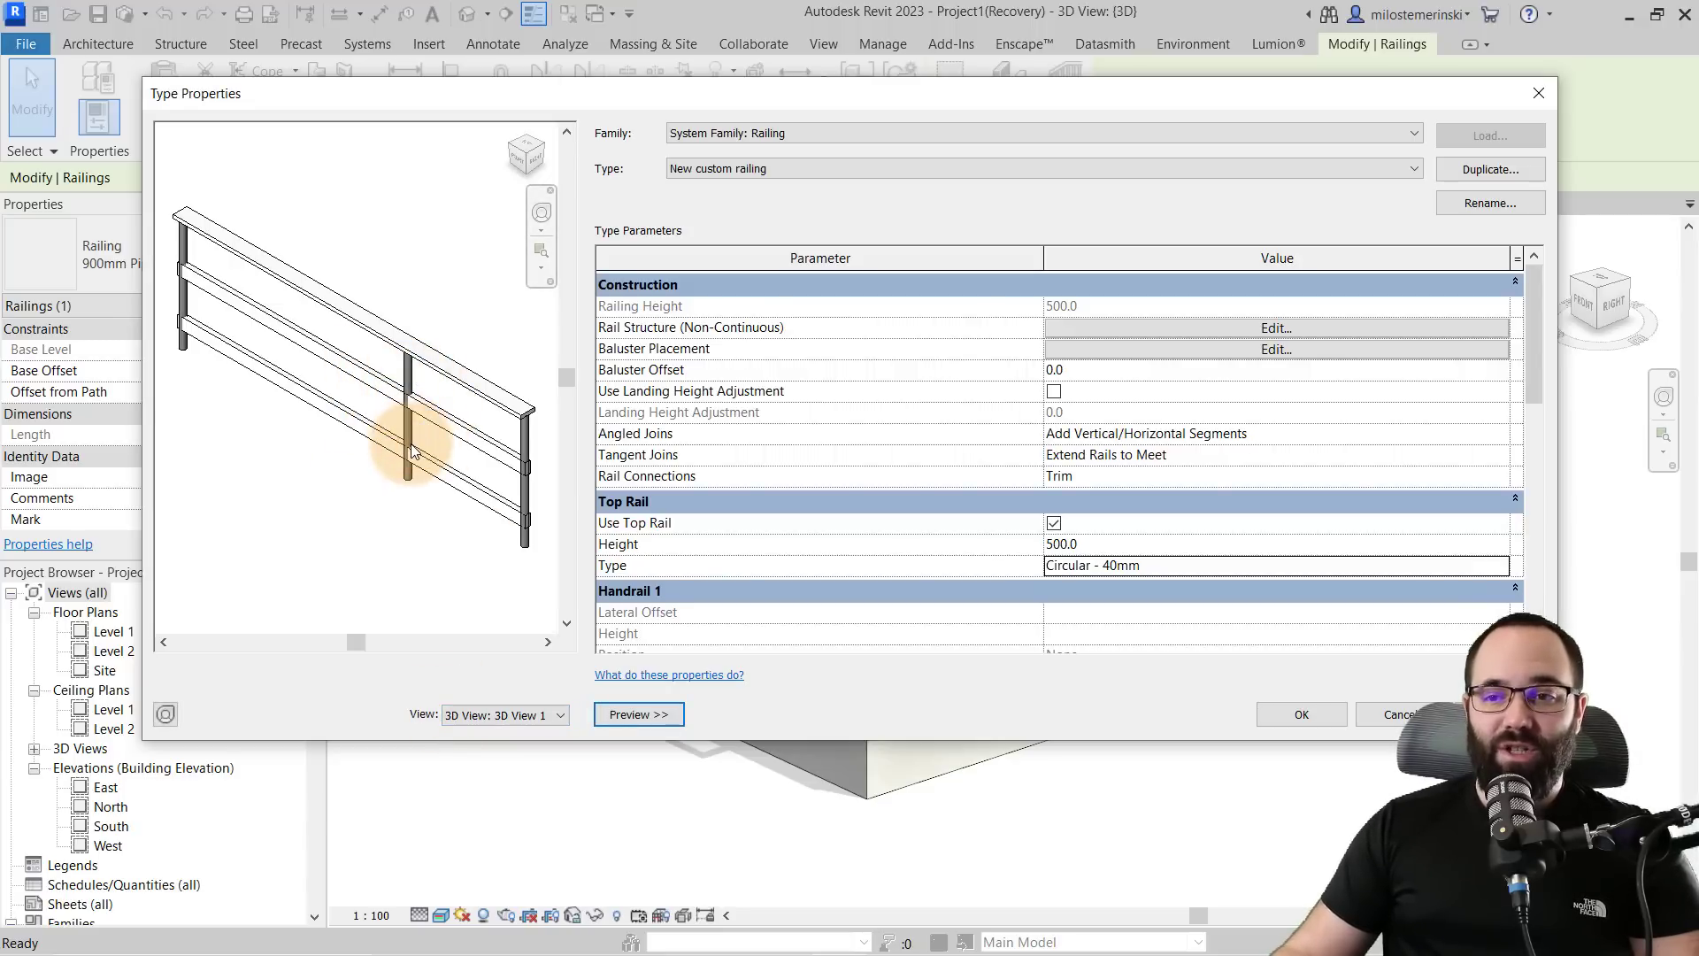
{"action": "left_click", "coordinate": [1067, 348]}
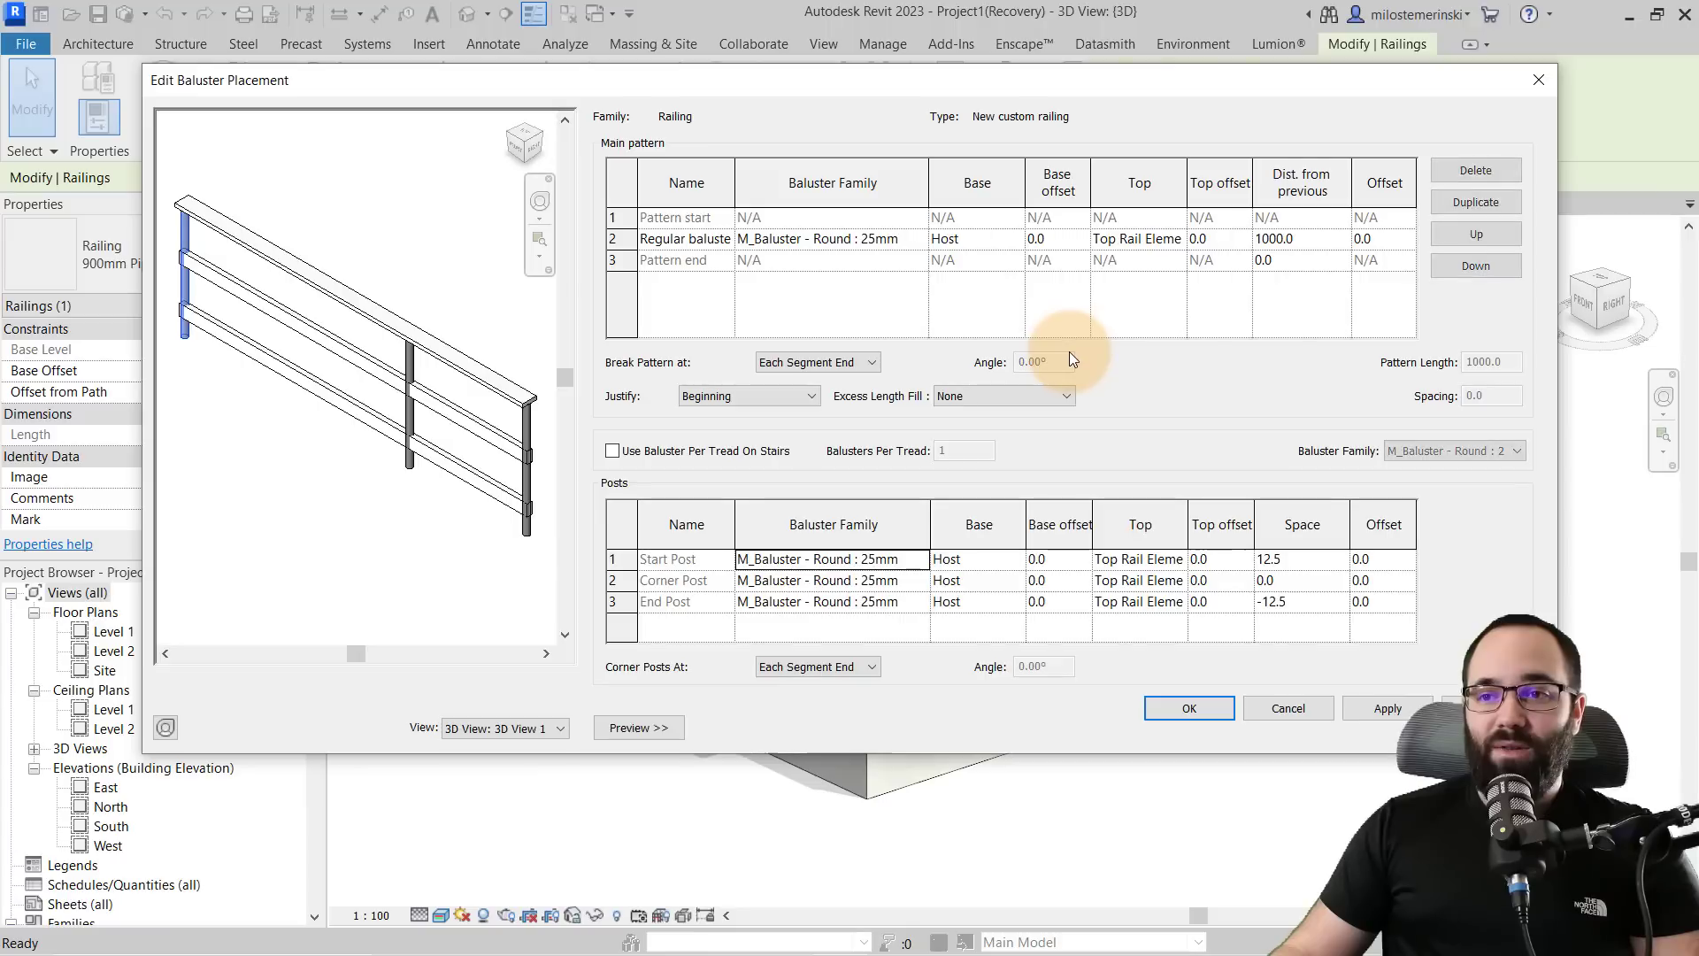
{"action": "left_click", "coordinate": [920, 239]}
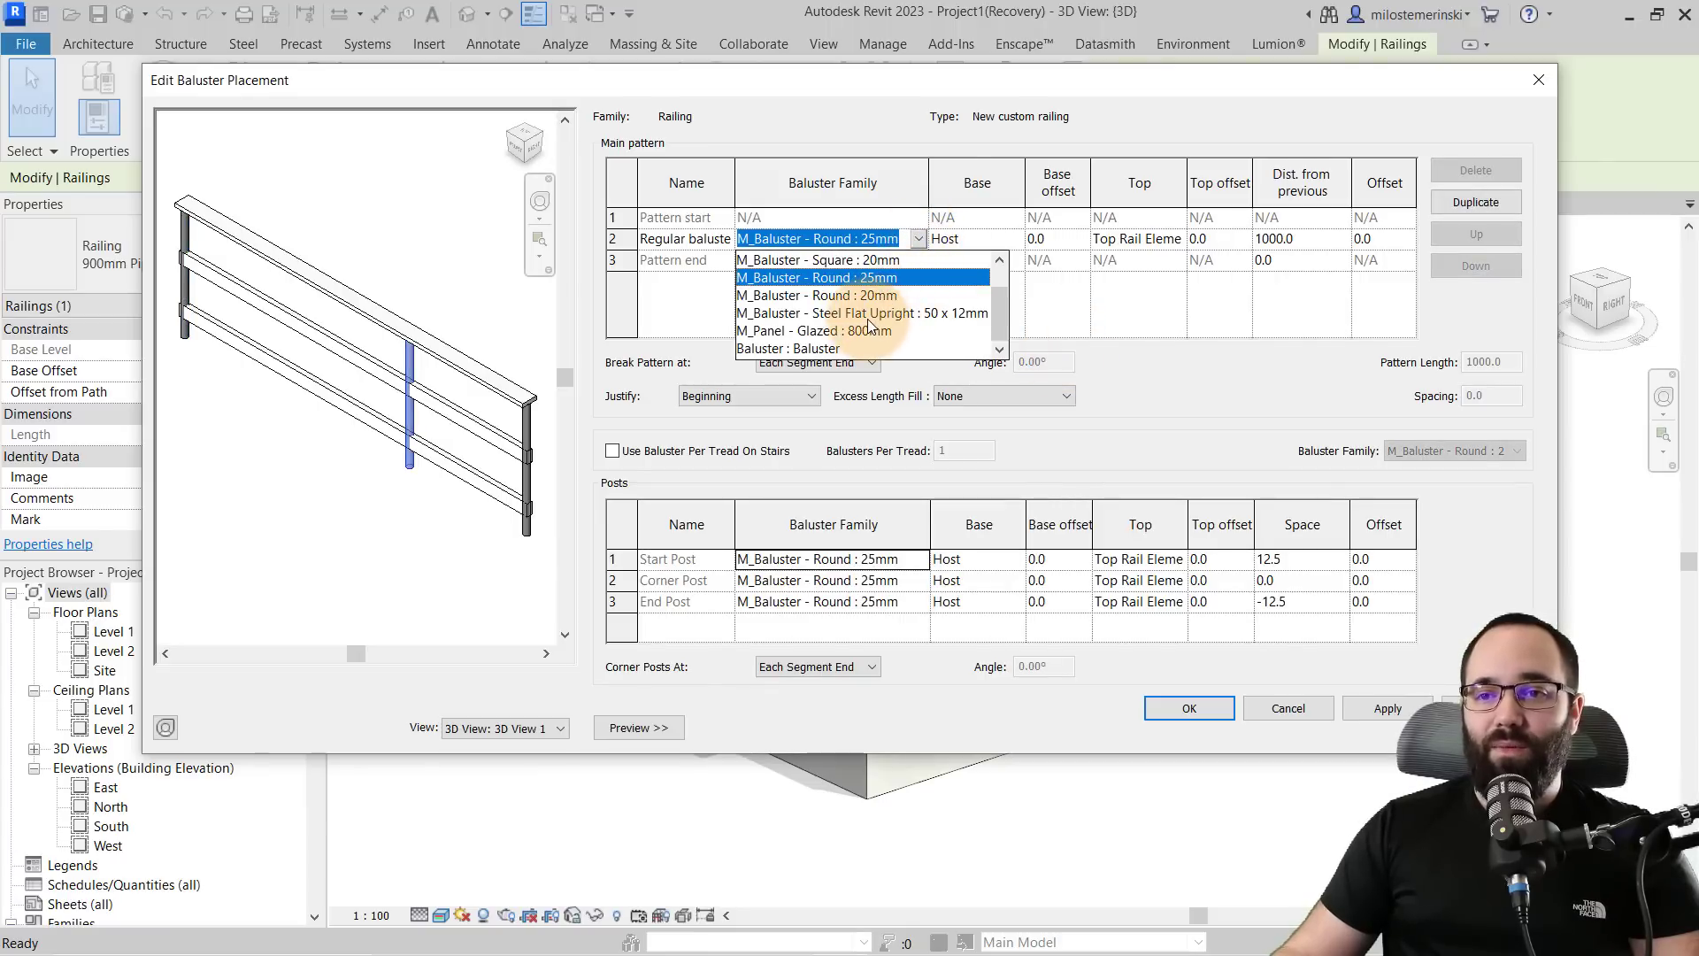
{"action": "left_click", "coordinate": [797, 349]}
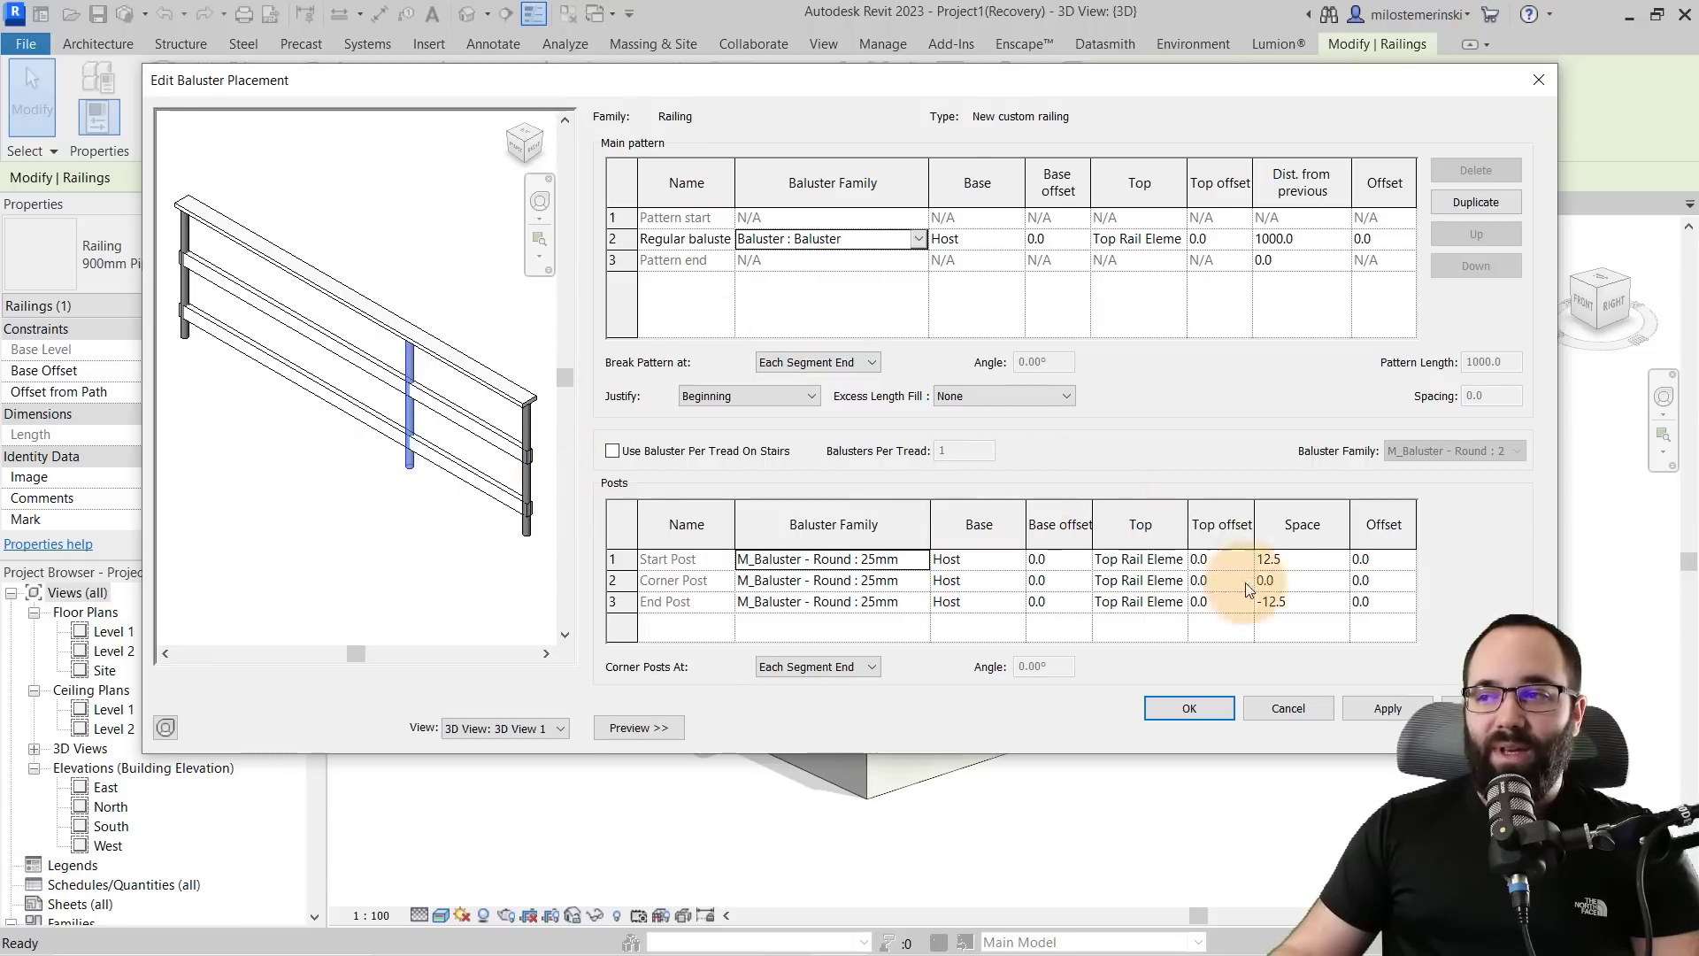
{"action": "left_click", "coordinate": [1395, 705]}
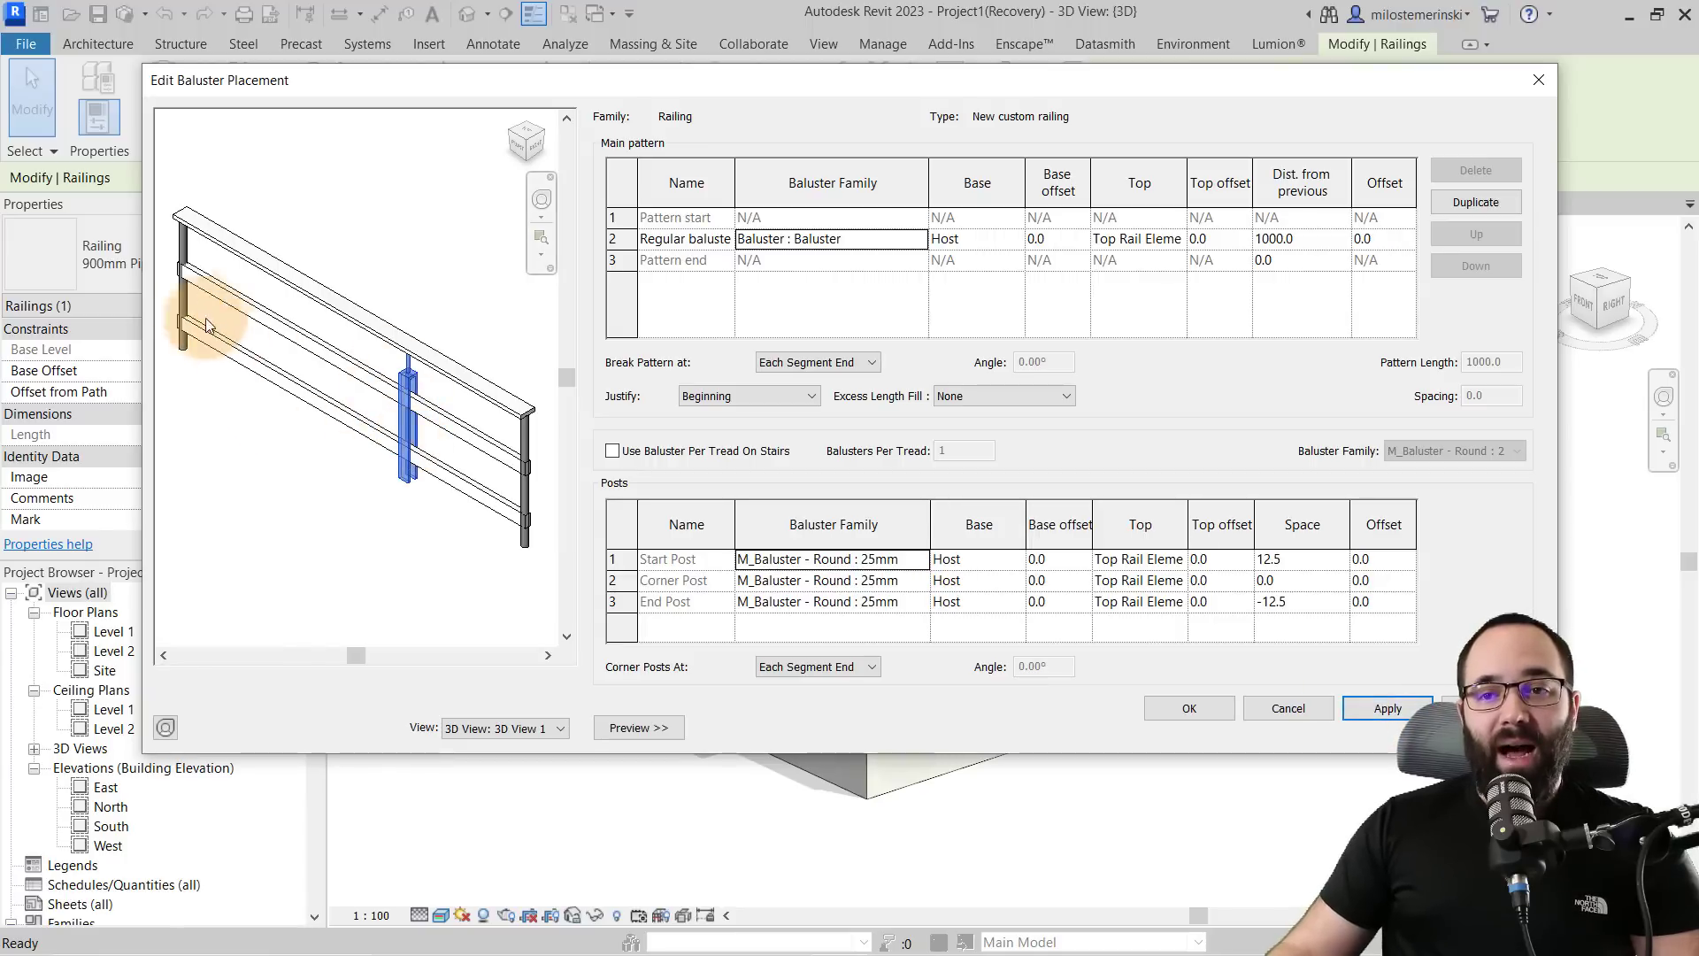
- Set the baluster family of the start, corner and end posts to None and apply the change
{"action": "left_click", "coordinate": [836, 566]}
{"action": "left_click", "coordinate": [920, 560]}
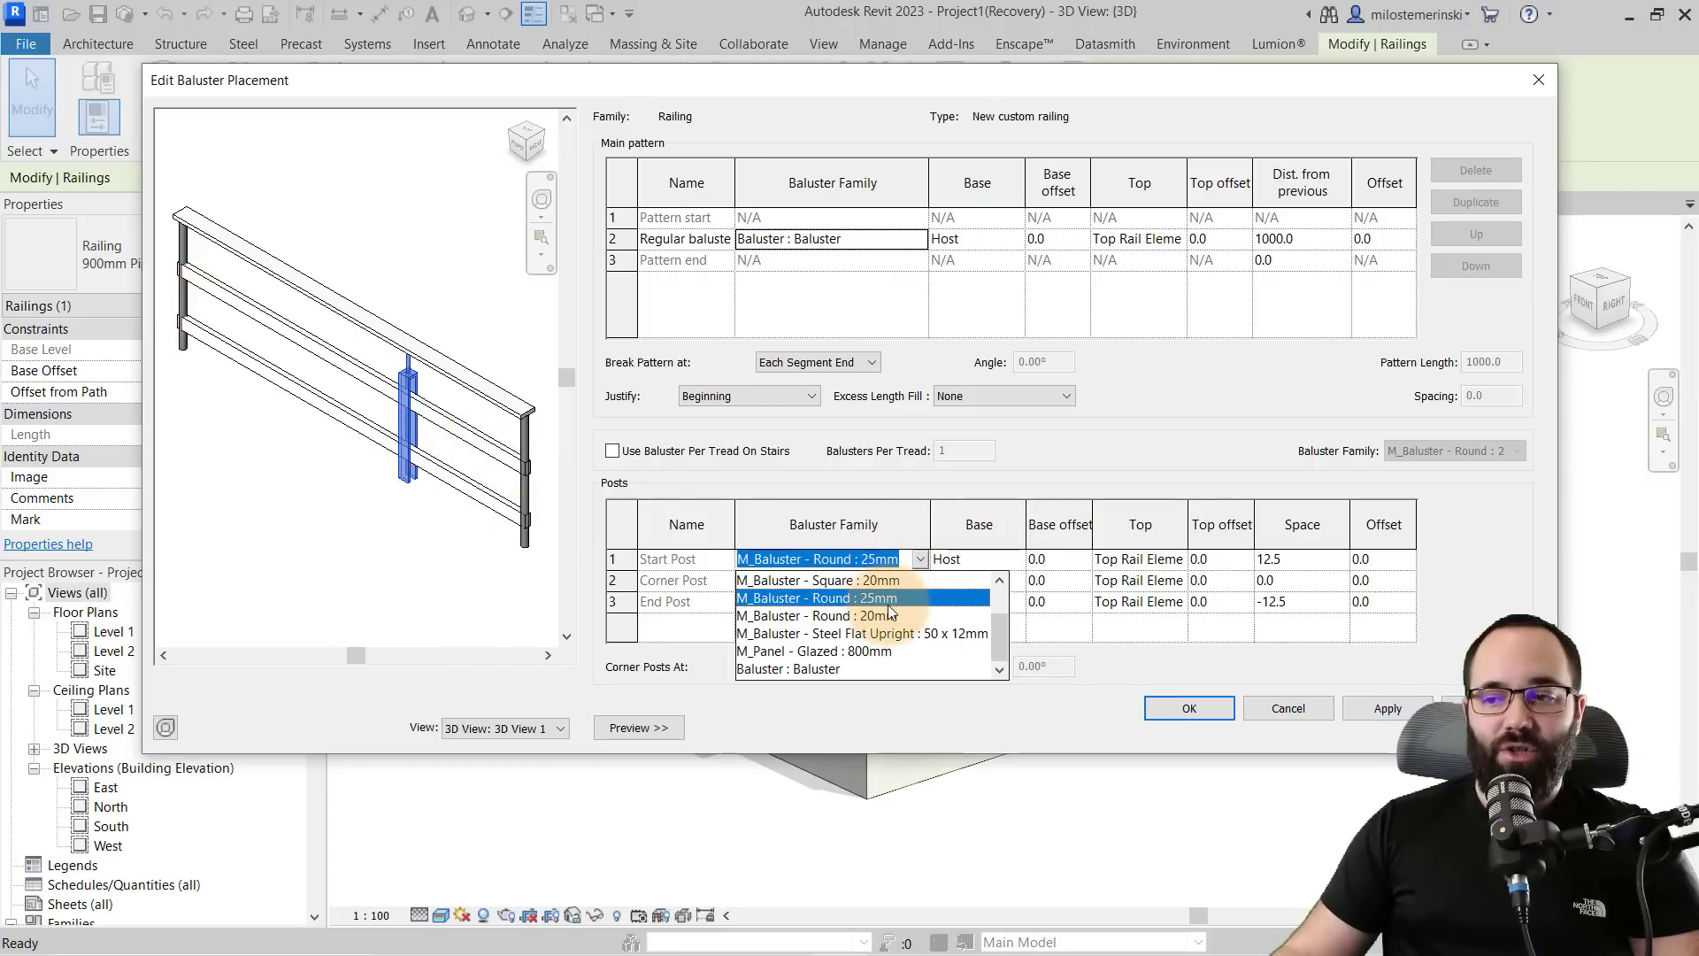
{"action": "scroll", "coordinate": [863, 584], "scroll_direction": "up", "scroll_amount": 2}
{"action": "left_click", "coordinate": [864, 582]}
{"action": "left_click", "coordinate": [880, 581]}
{"action": "left_click", "coordinate": [920, 582]}
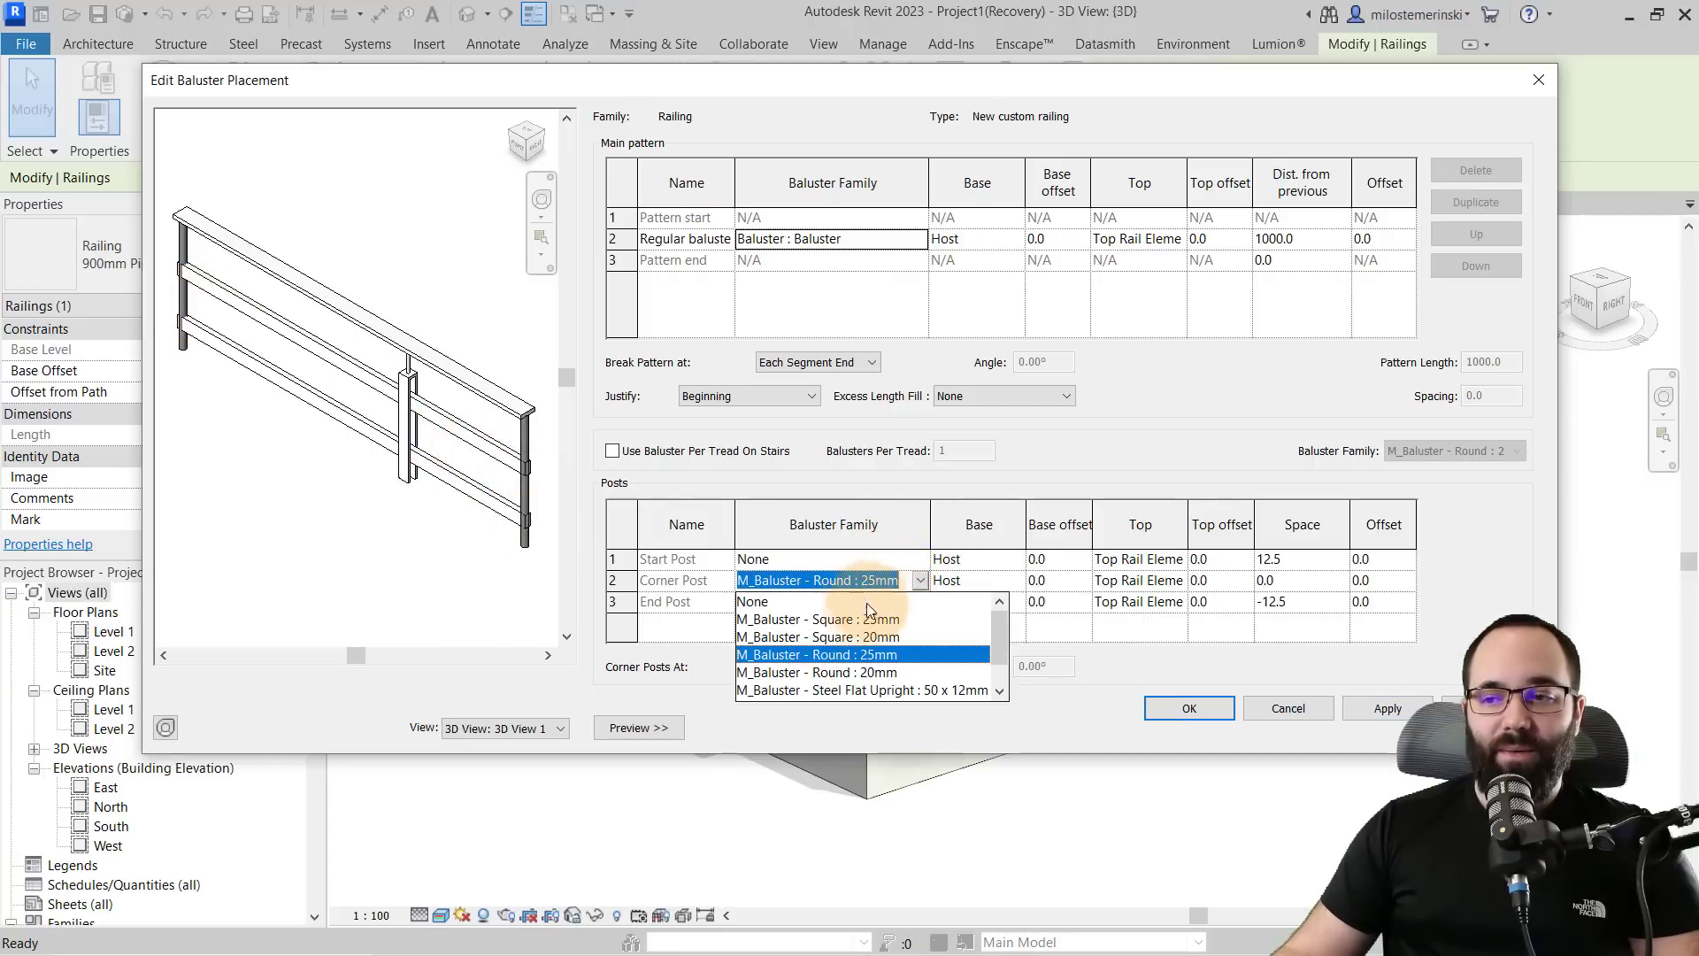
{"action": "left_click", "coordinate": [868, 602]}
{"action": "left_click", "coordinate": [885, 603]}
{"action": "left_click", "coordinate": [919, 603]}
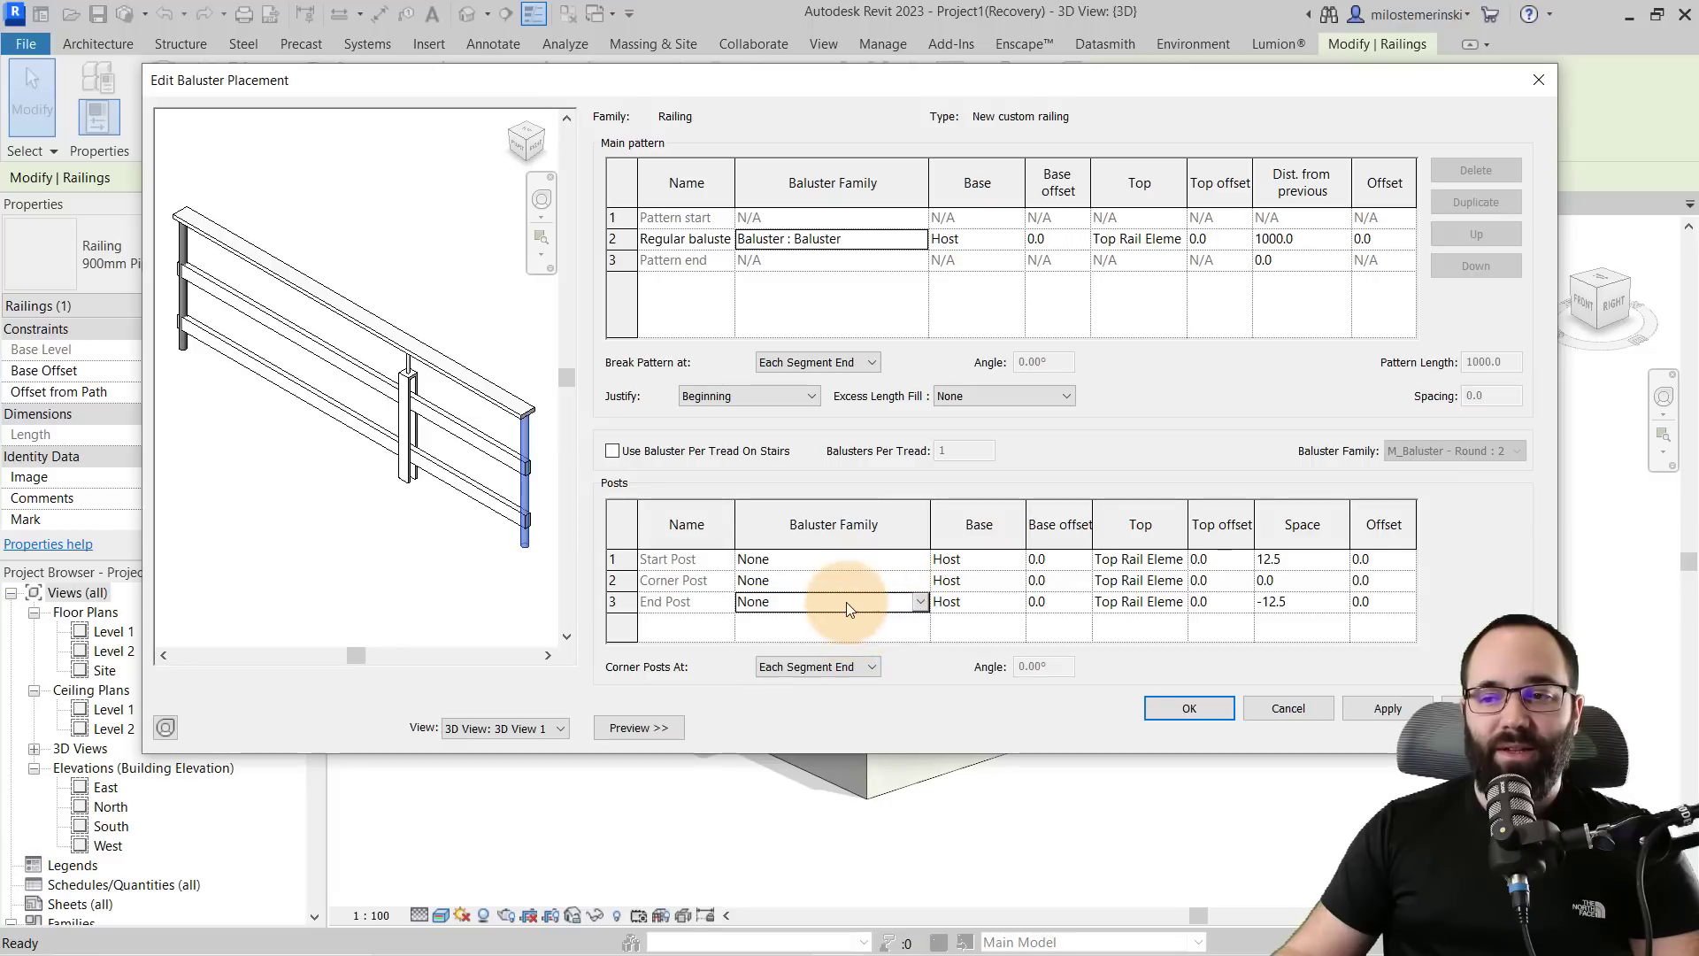
{"action": "left_click", "coordinate": [1388, 710]}
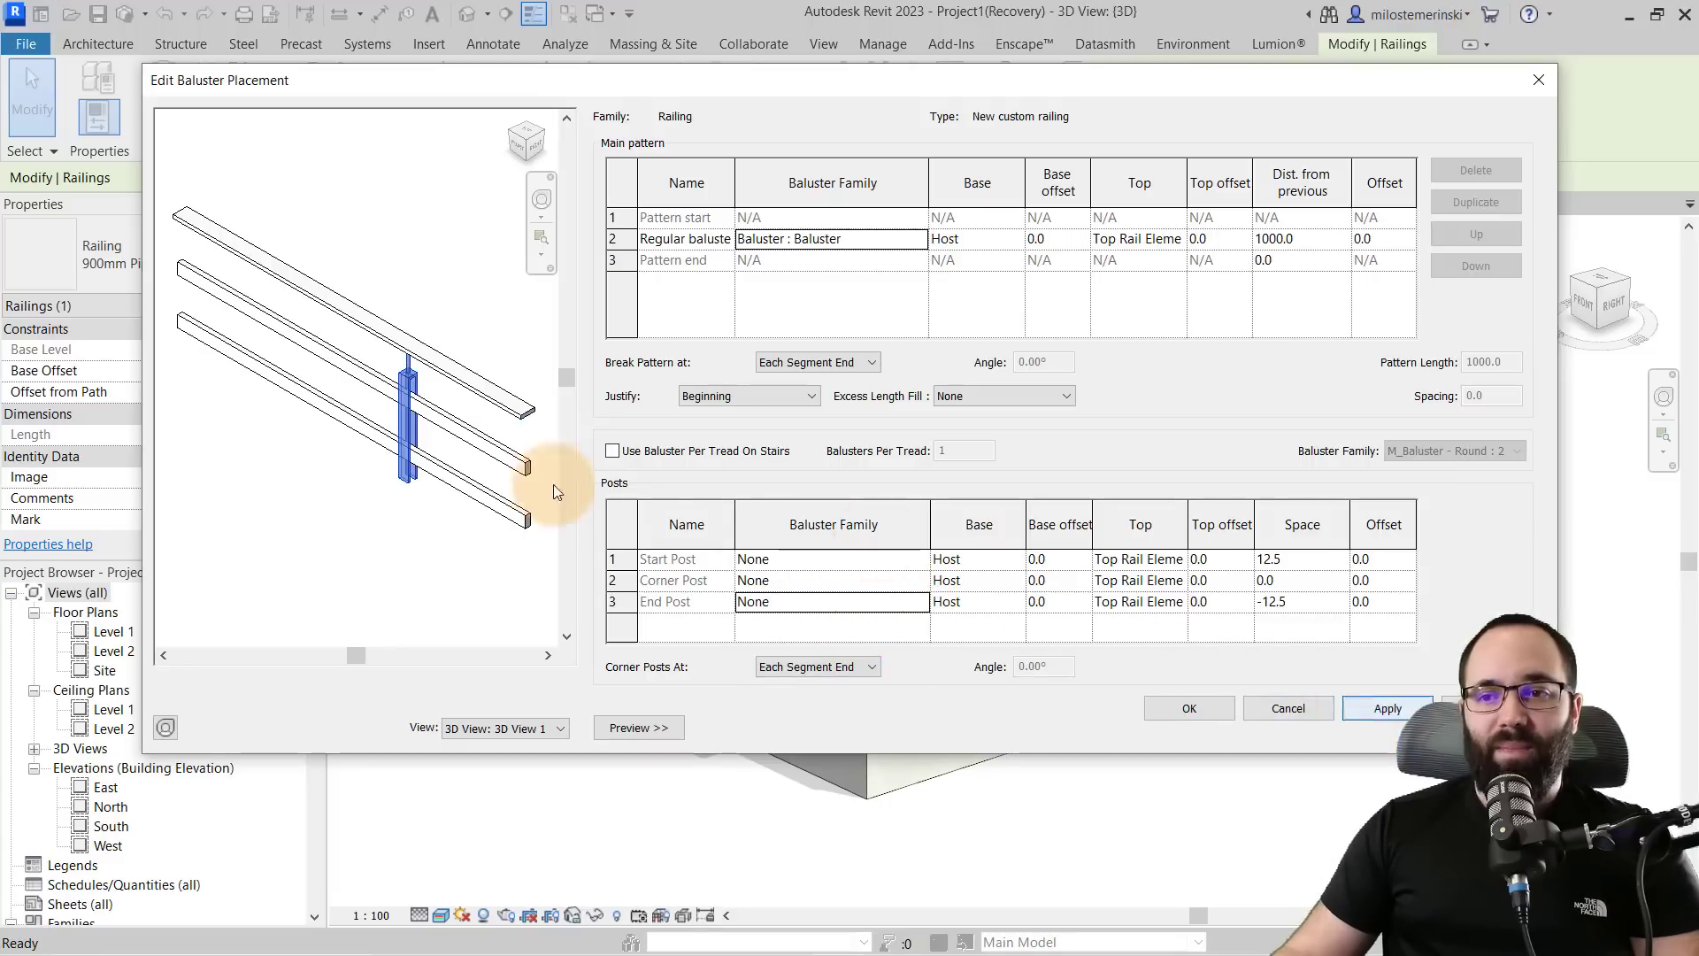
- Set the regular baluster's distance from previous to 800, apply it and accept the railing type changes
{"action": "left_click", "coordinate": [1320, 238]}
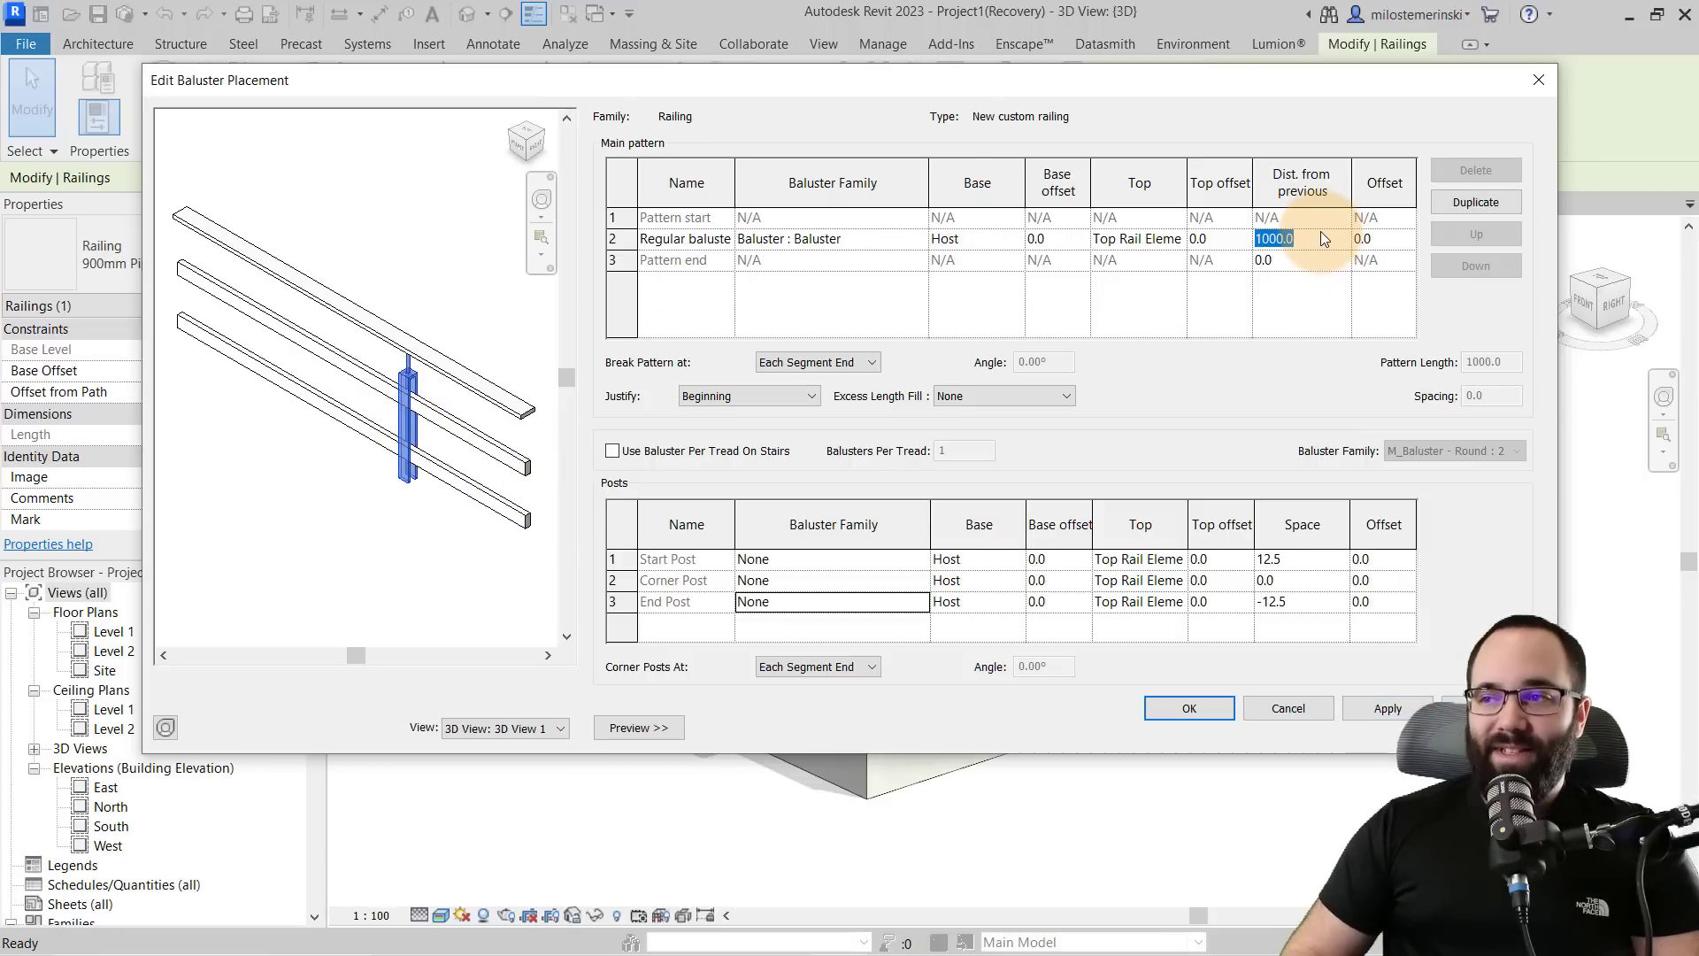
{"action": "type", "text": "800"}
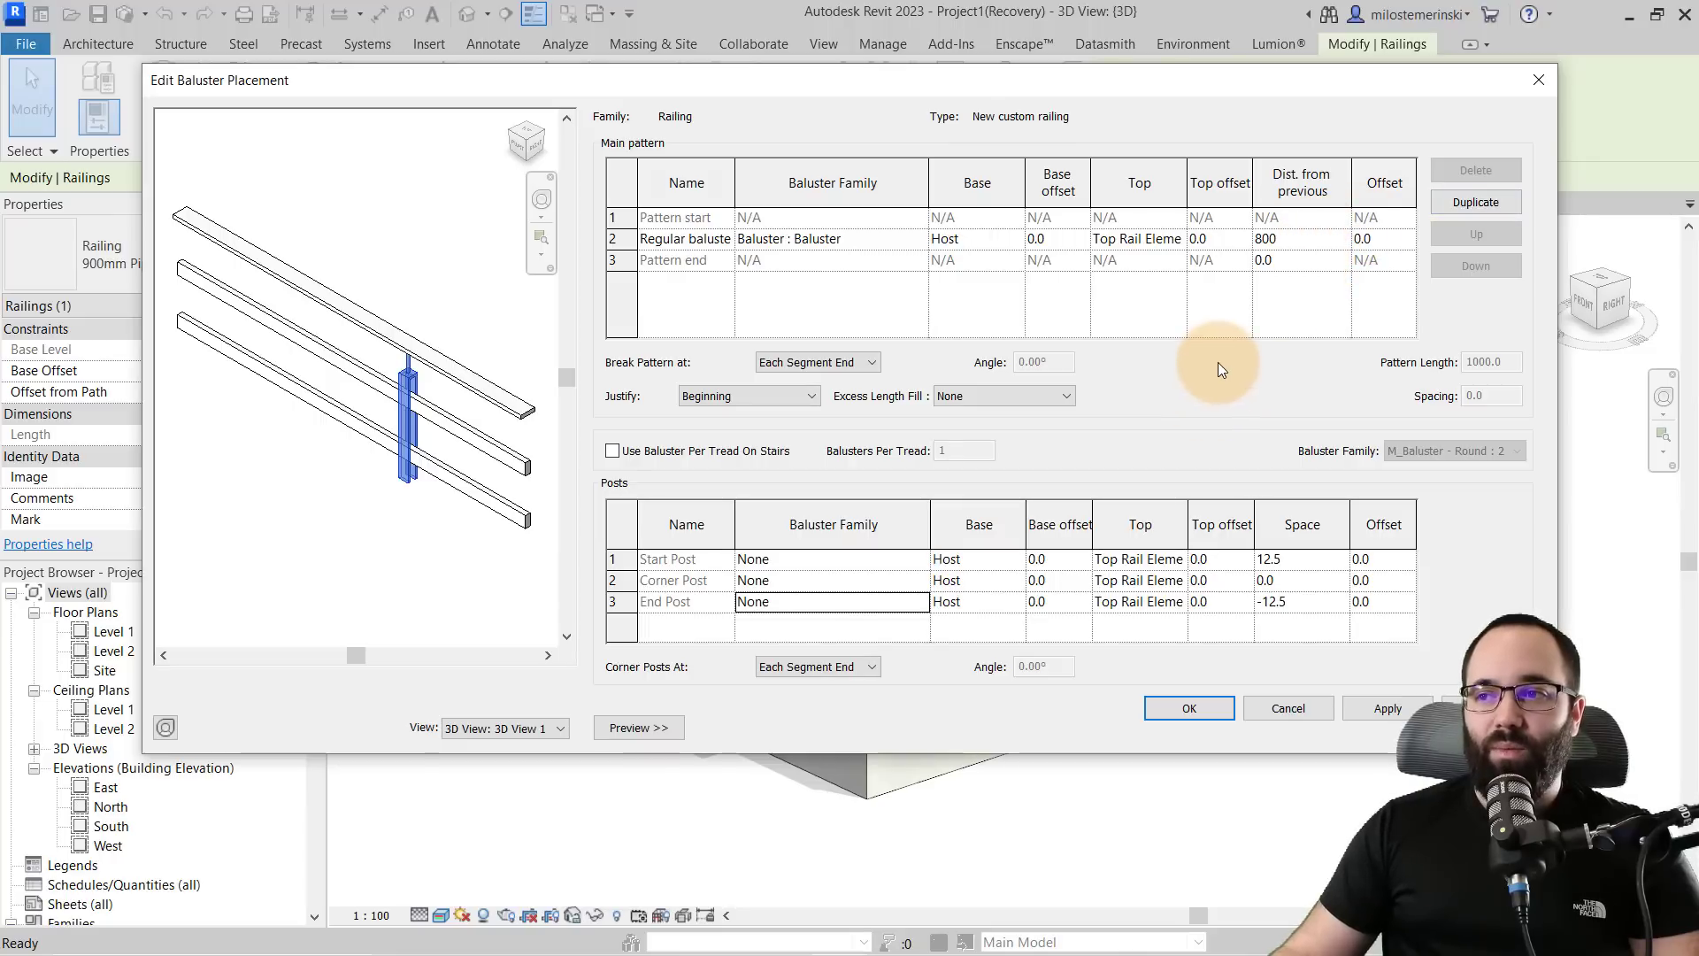
{"action": "left_click", "coordinate": [1386, 708]}
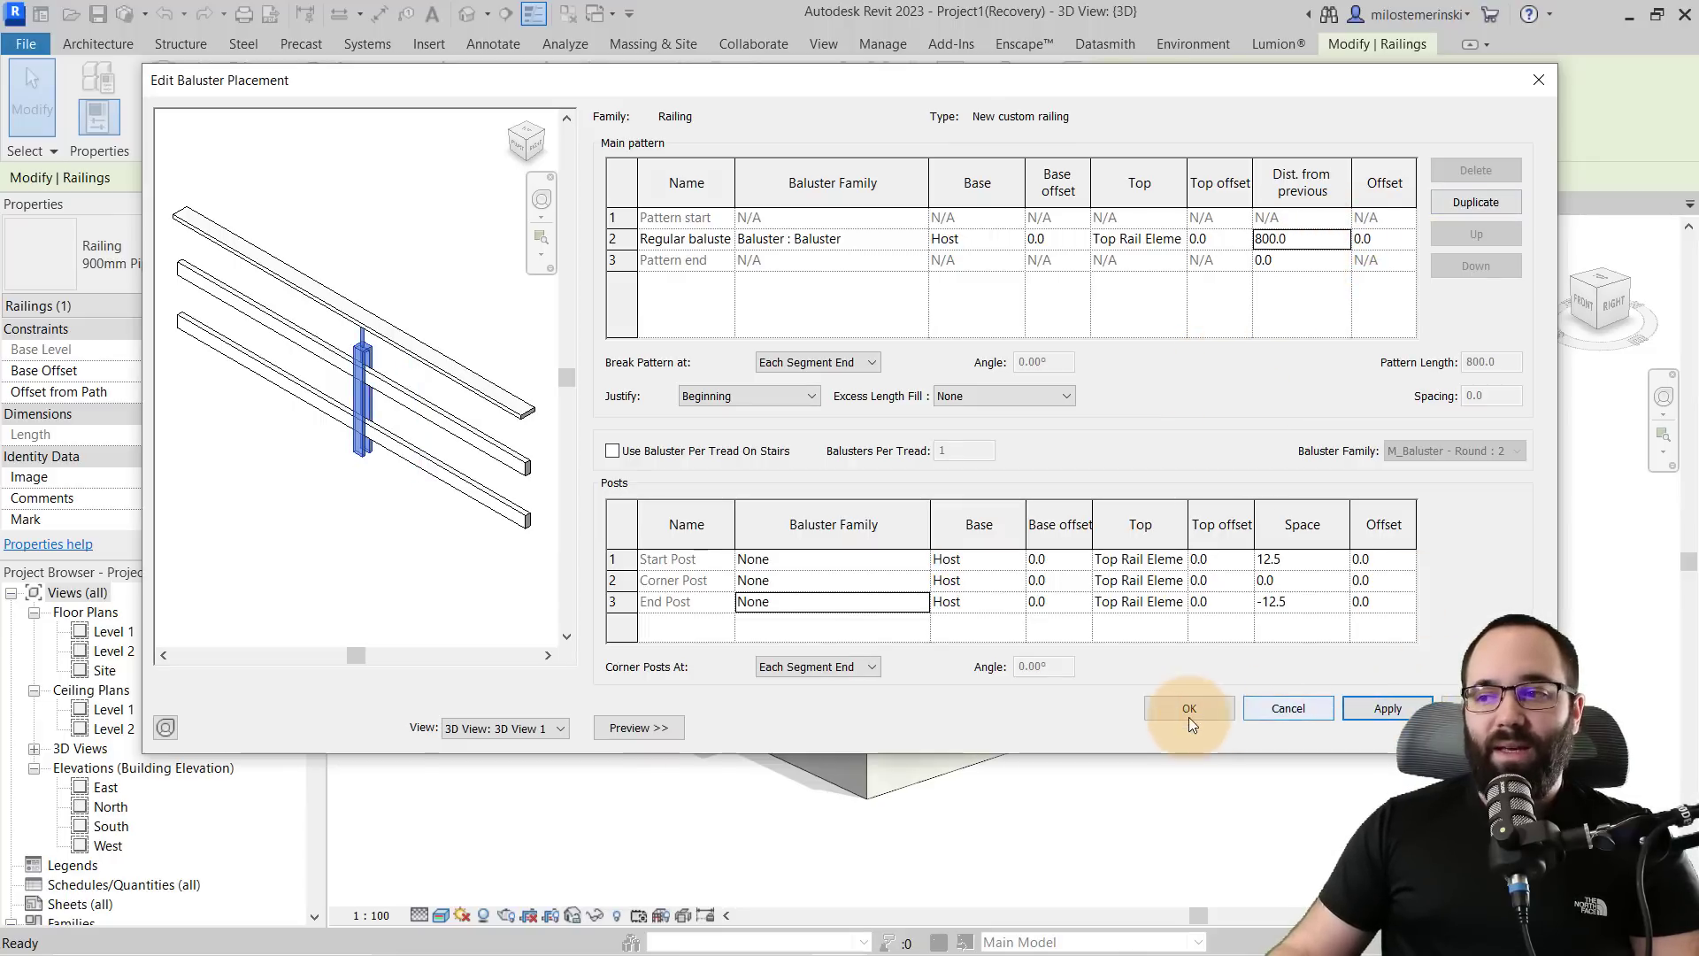
{"action": "left_click", "coordinate": [1188, 710]}
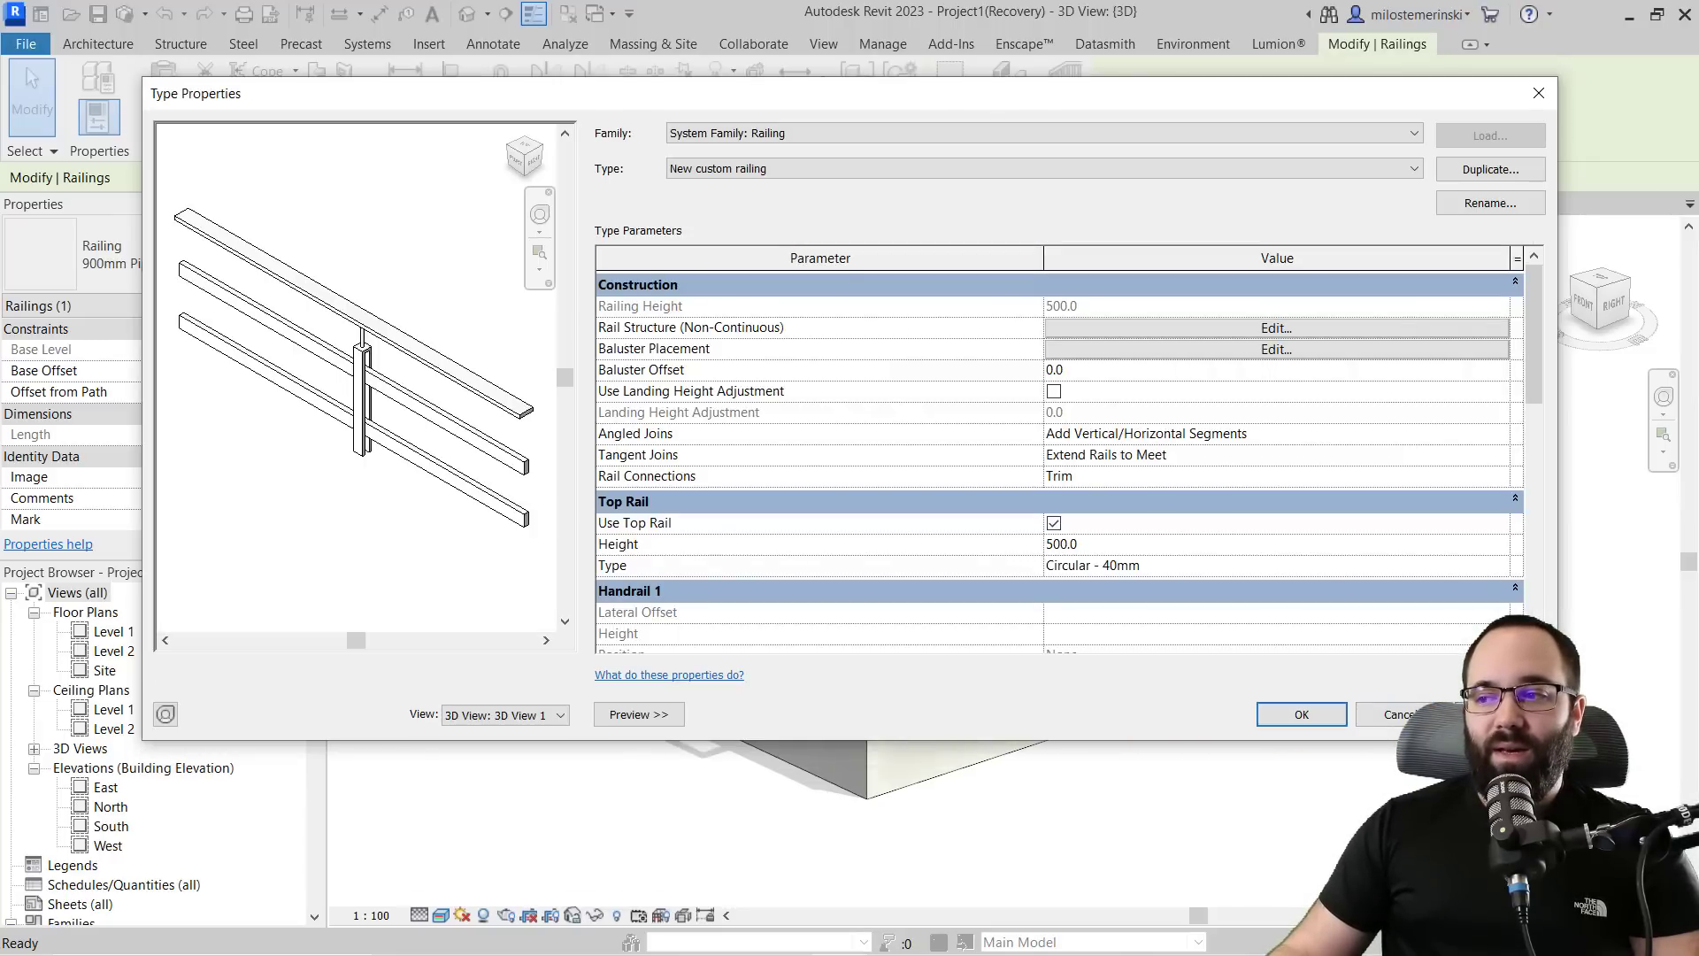
{"action": "left_click", "coordinate": [1321, 715]}
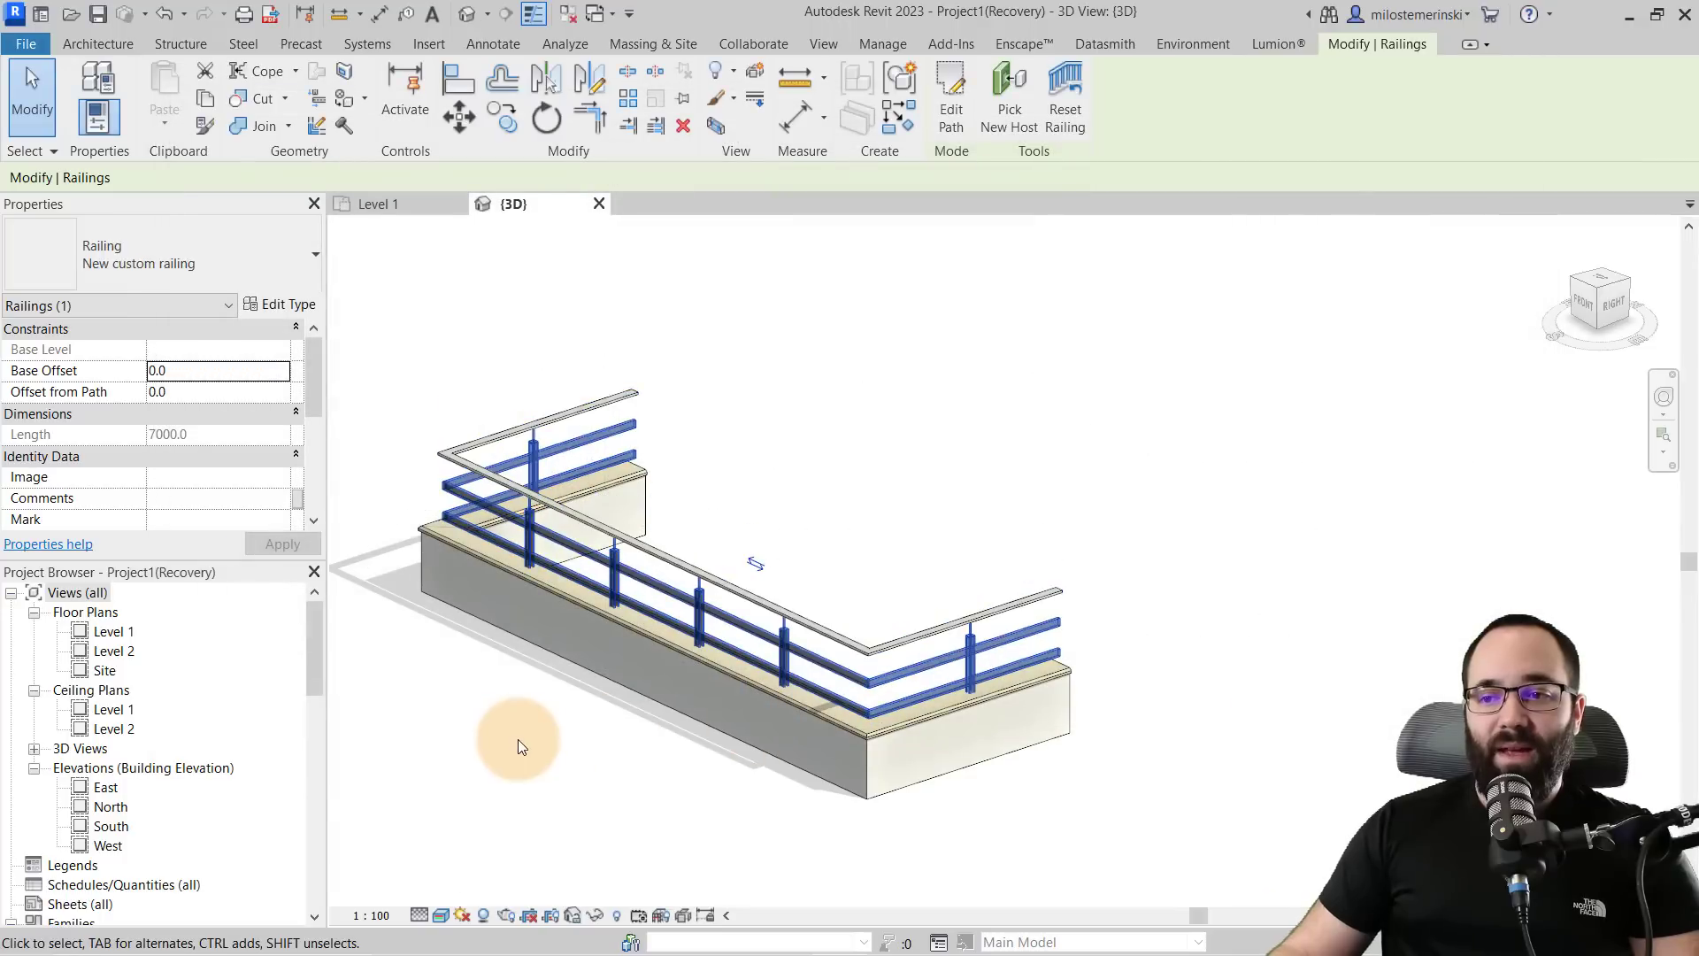
{"action": "left_click", "coordinate": [518, 740]}
- Justify the railing type's baluster pattern to Center in the baluster placement and accept it
{"action": "middle_click_drag", "start_coordinate": [818, 487], "coordinate": [756, 538], "text": "shift"}
{"action": "left_click", "coordinate": [756, 539]}
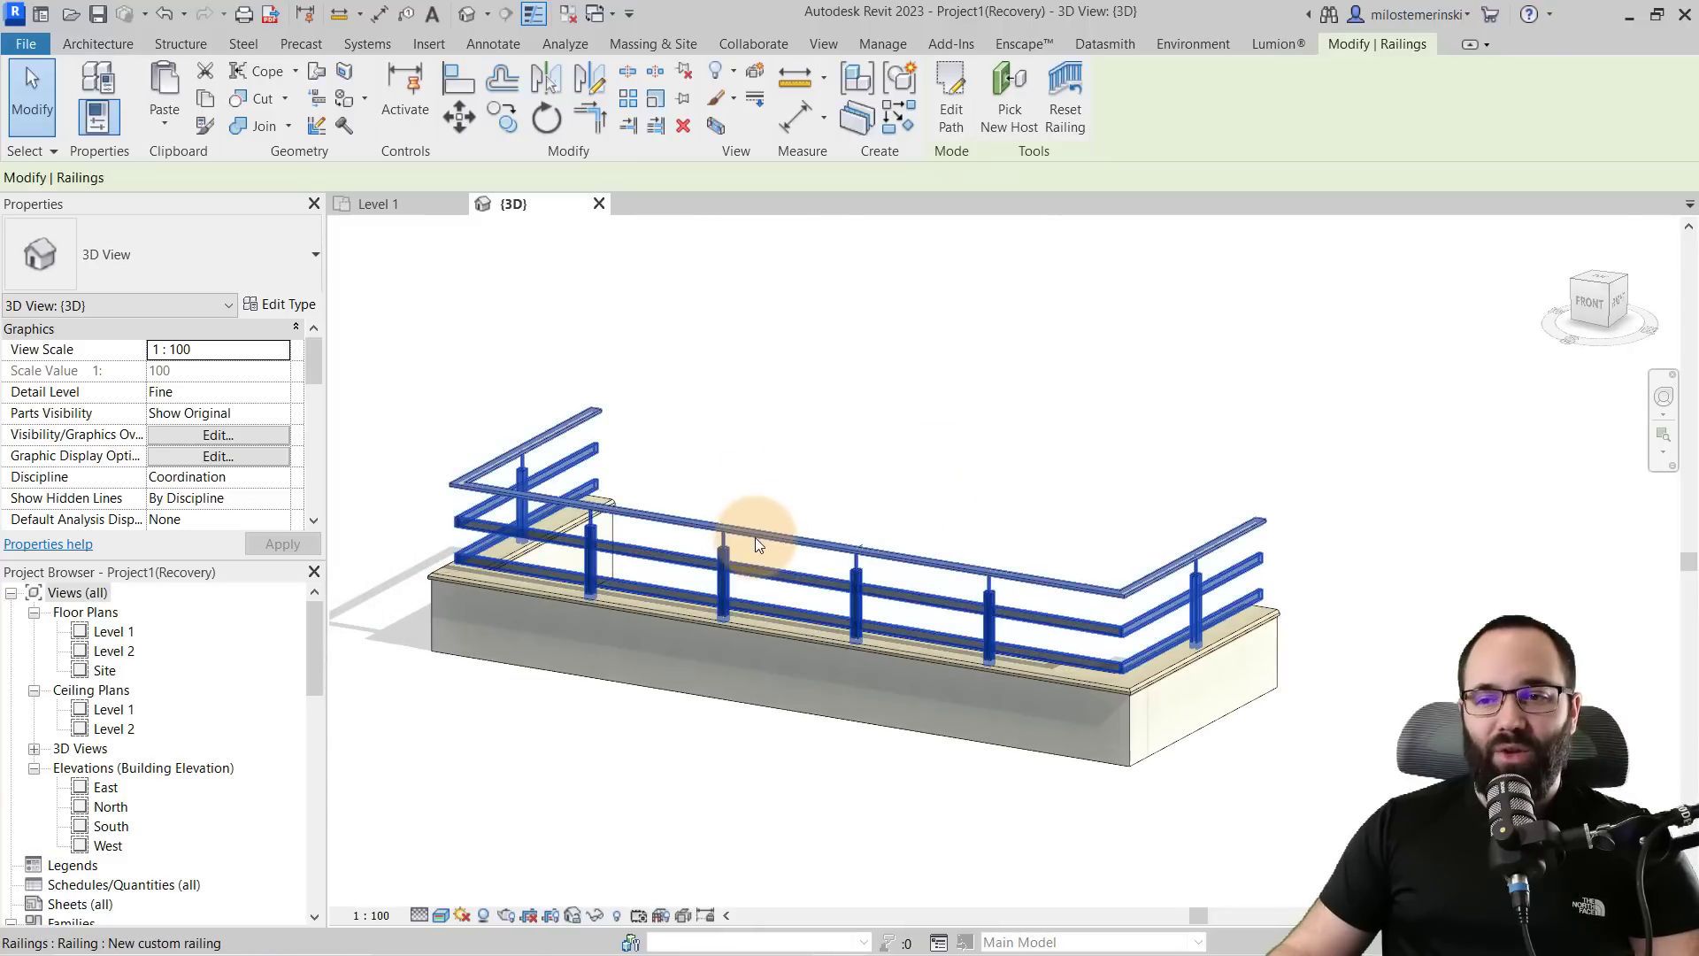
{"action": "left_click", "coordinate": [281, 305]}
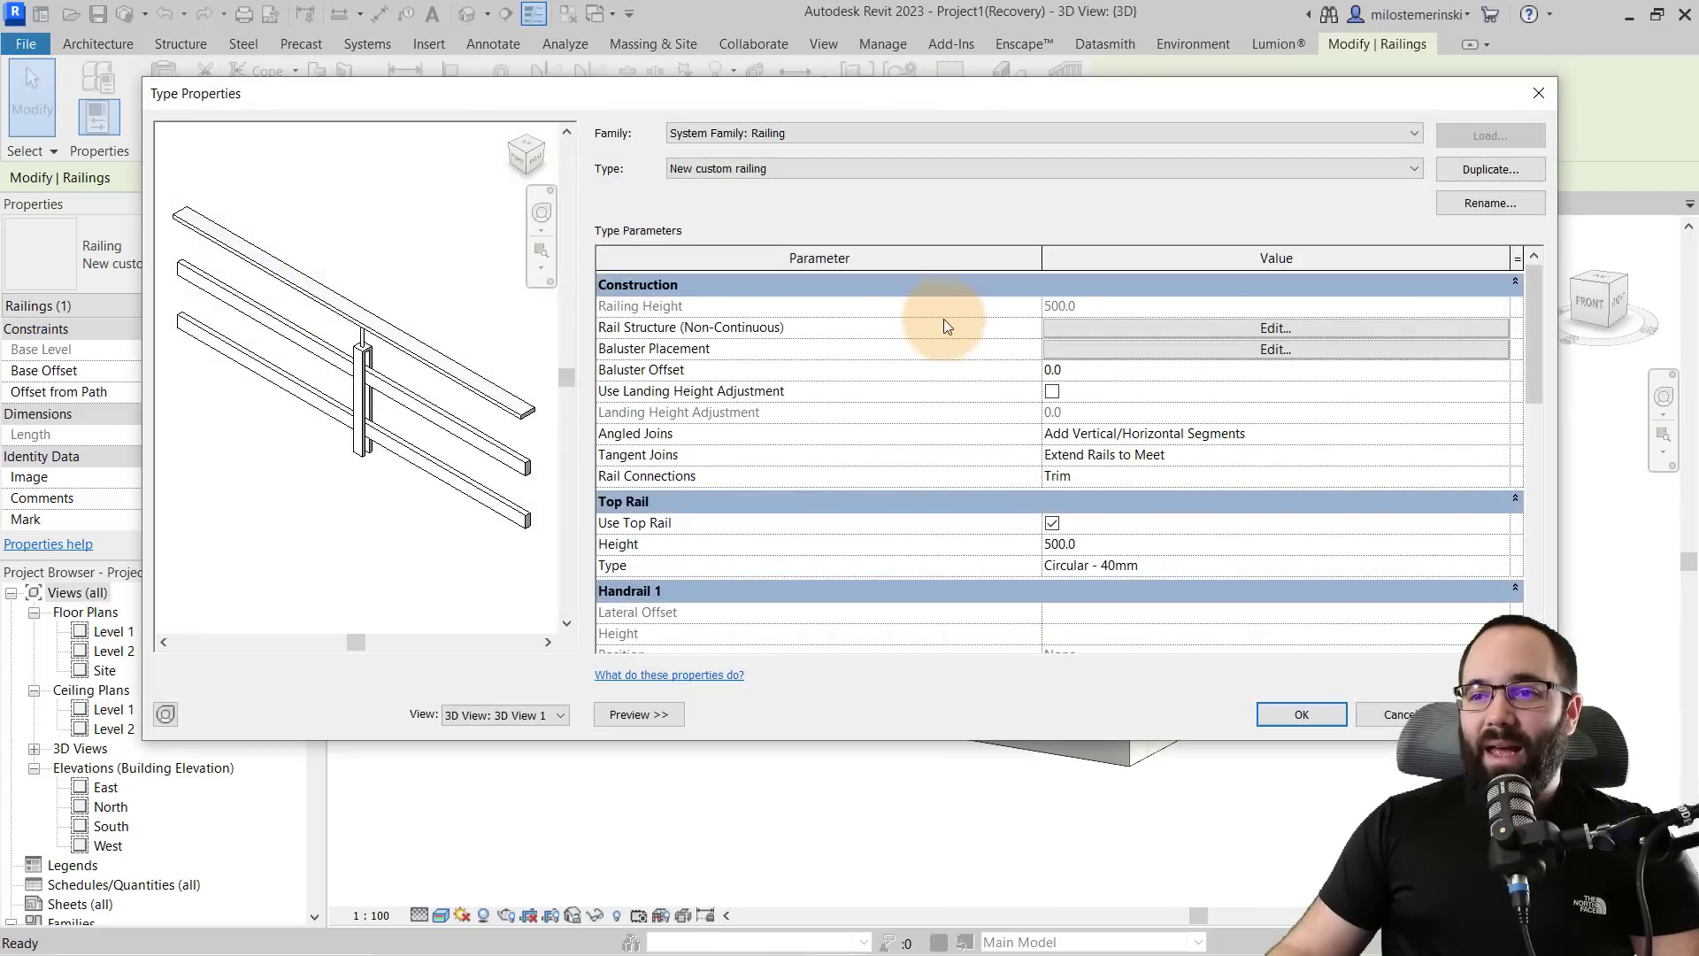
{"action": "left_click", "coordinate": [1091, 351]}
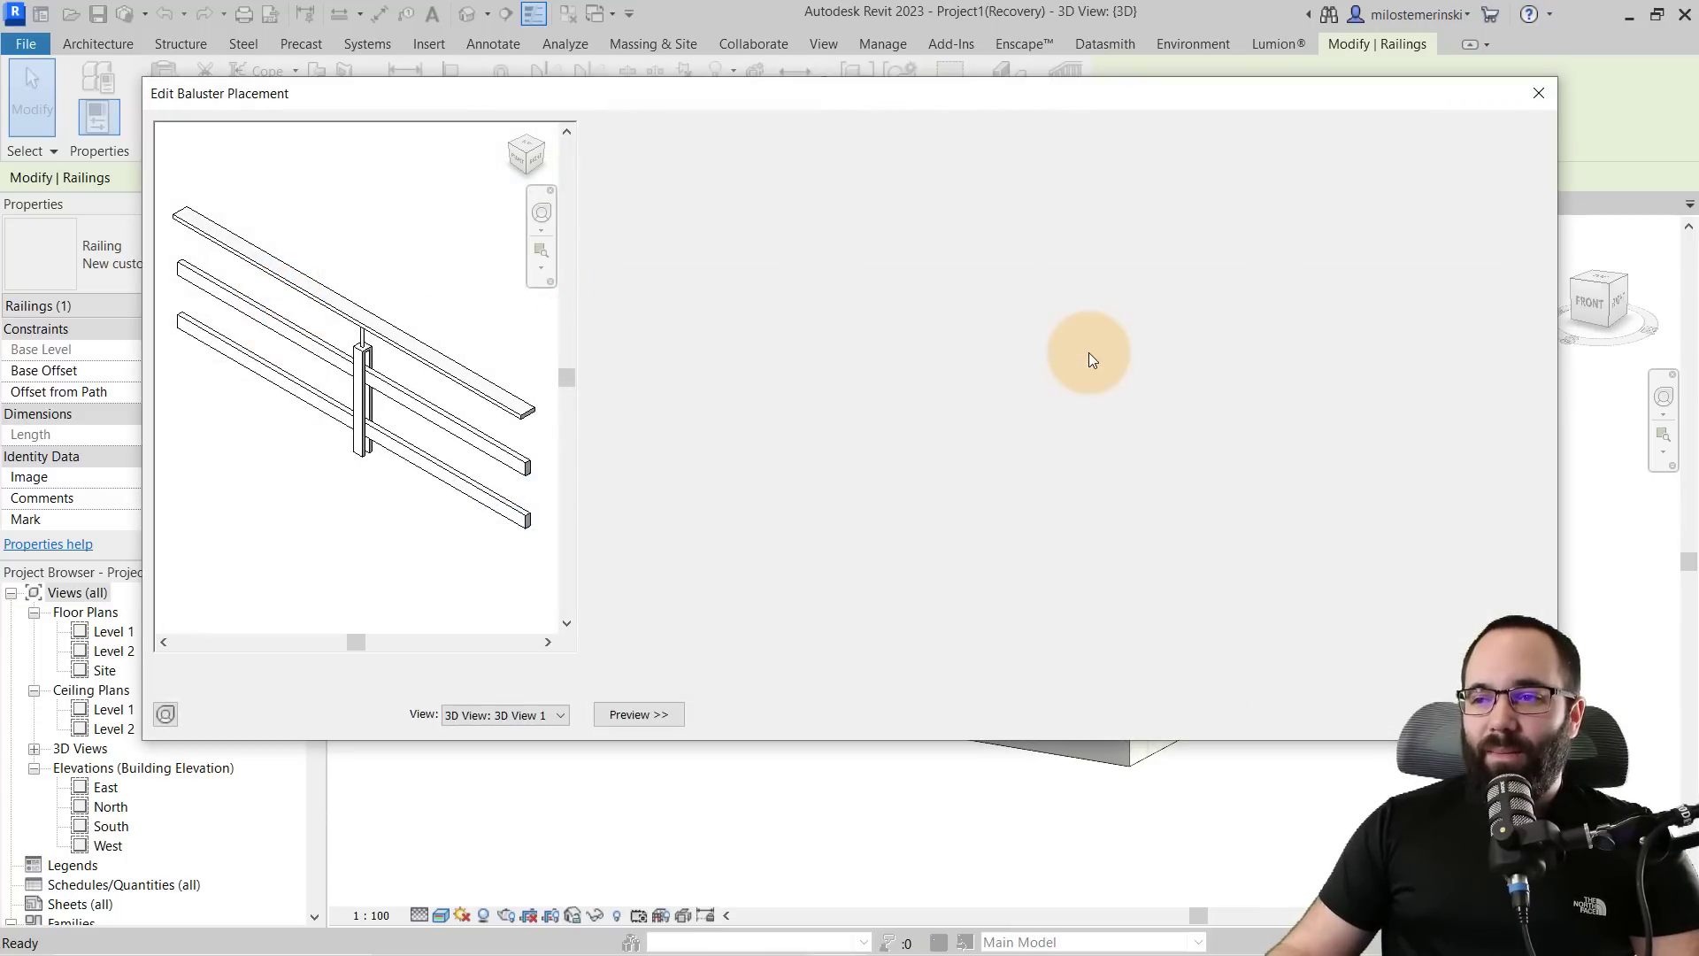
{"action": "left_click", "coordinate": [710, 394]}
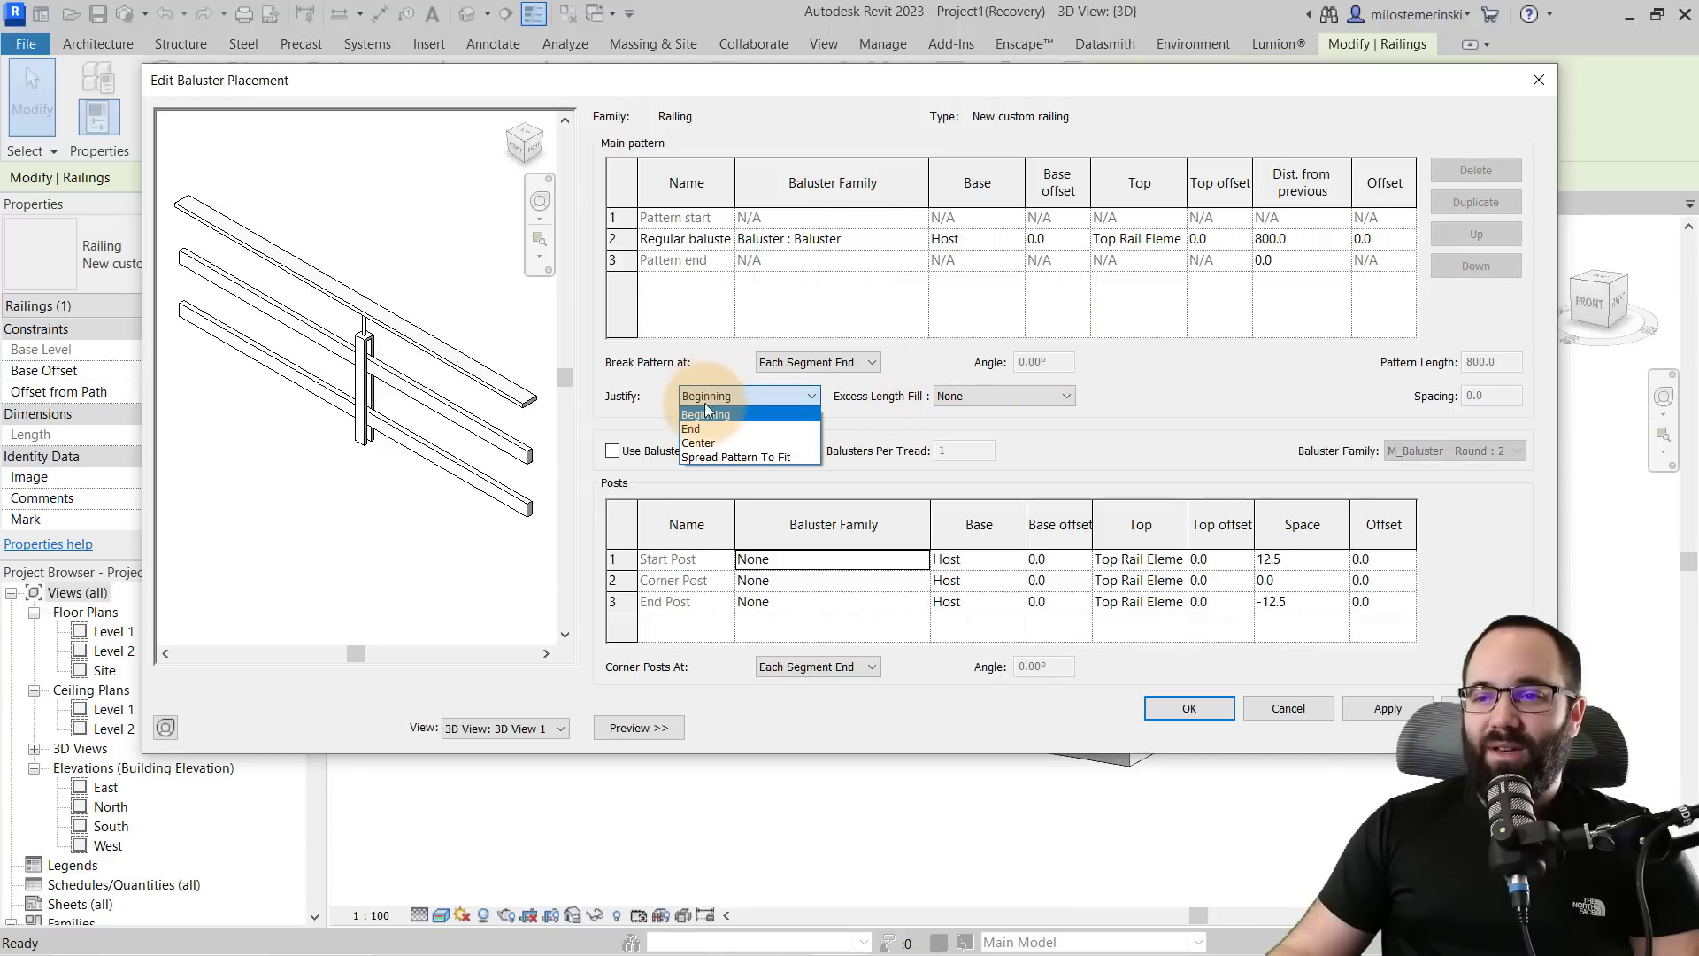
{"action": "left_click", "coordinate": [699, 443]}
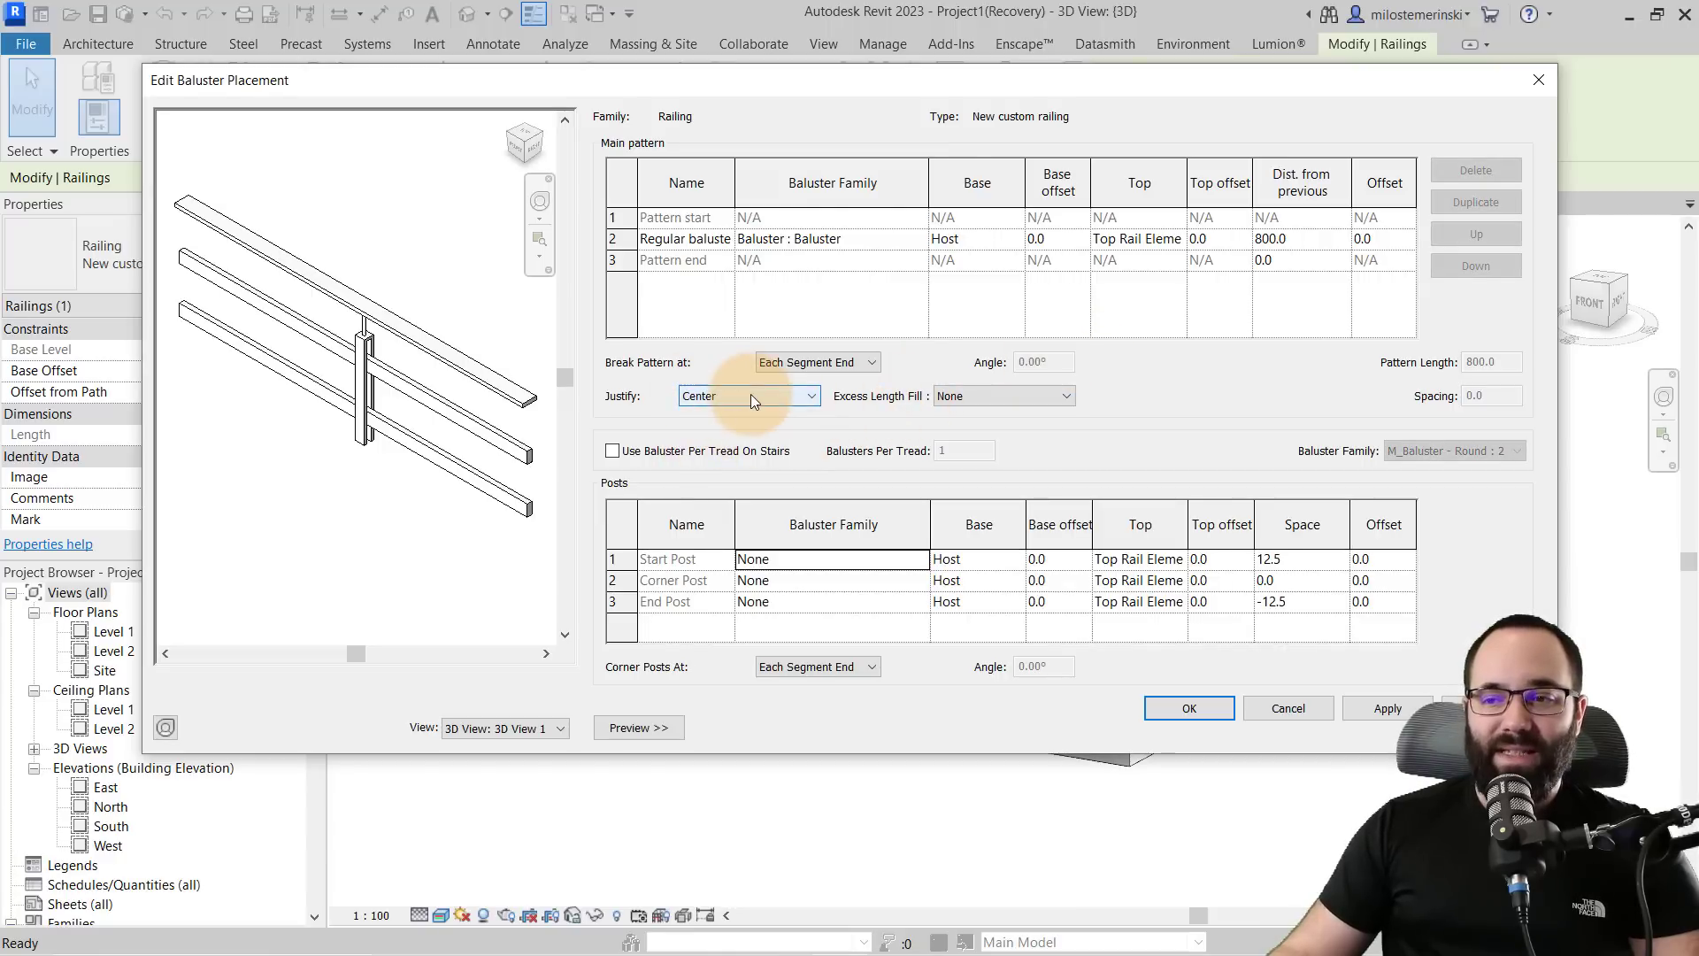
{"action": "left_click", "coordinate": [1388, 709]}
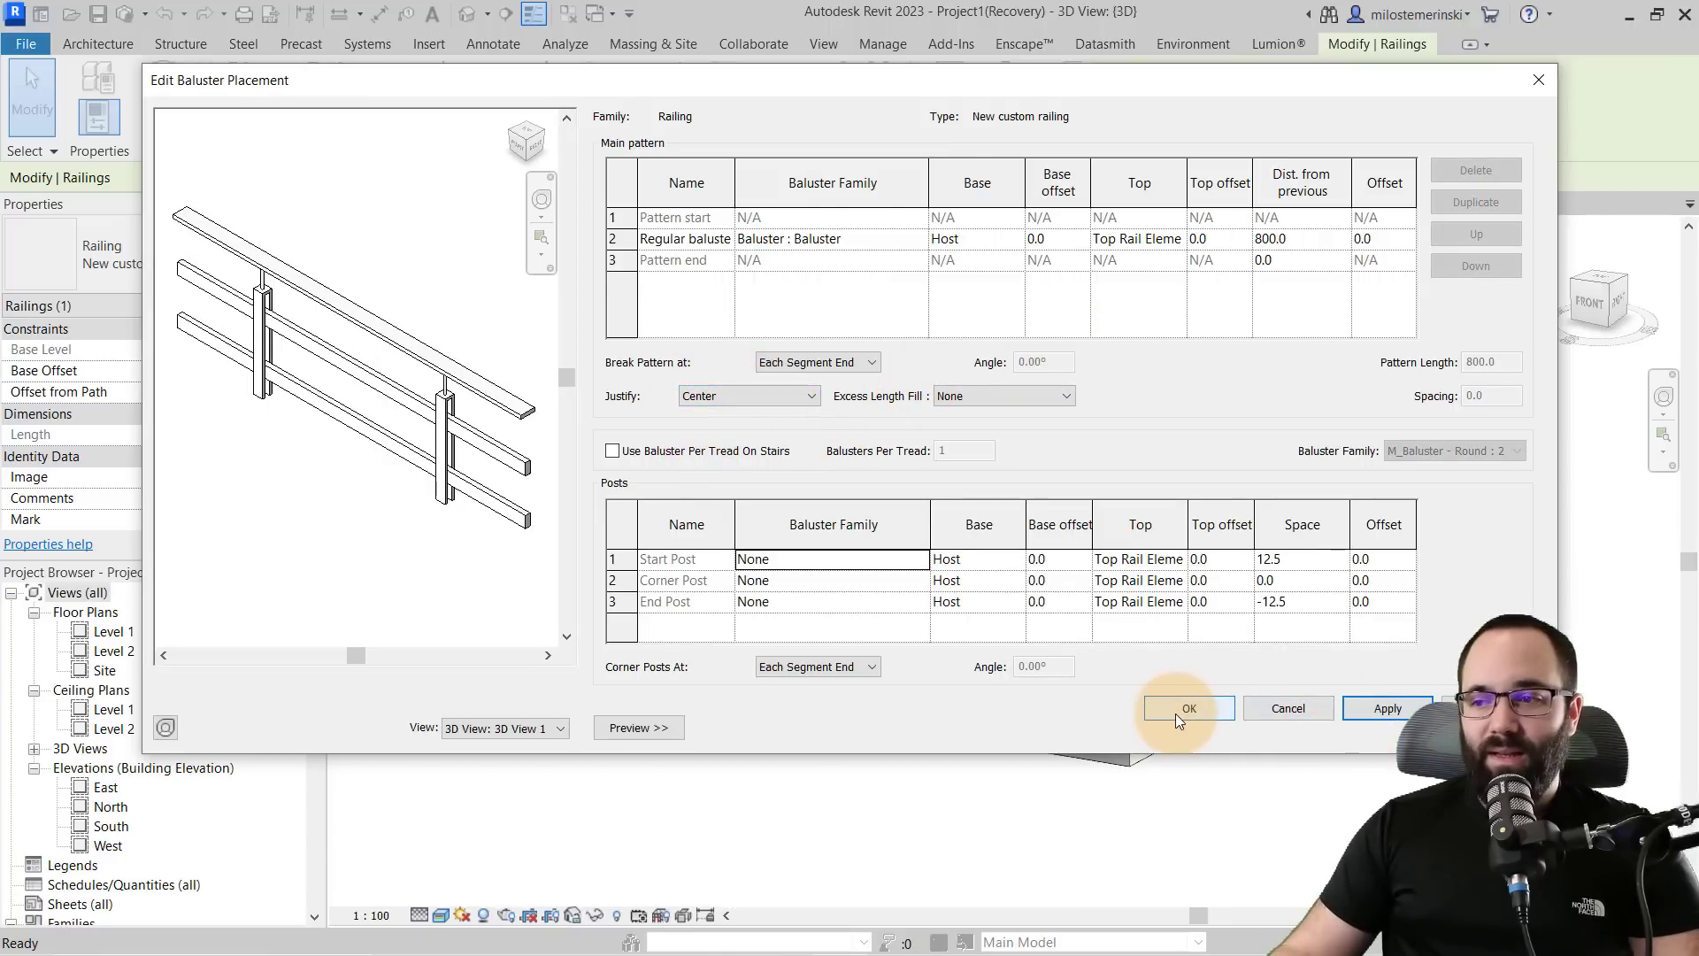
{"action": "left_click", "coordinate": [1179, 709]}
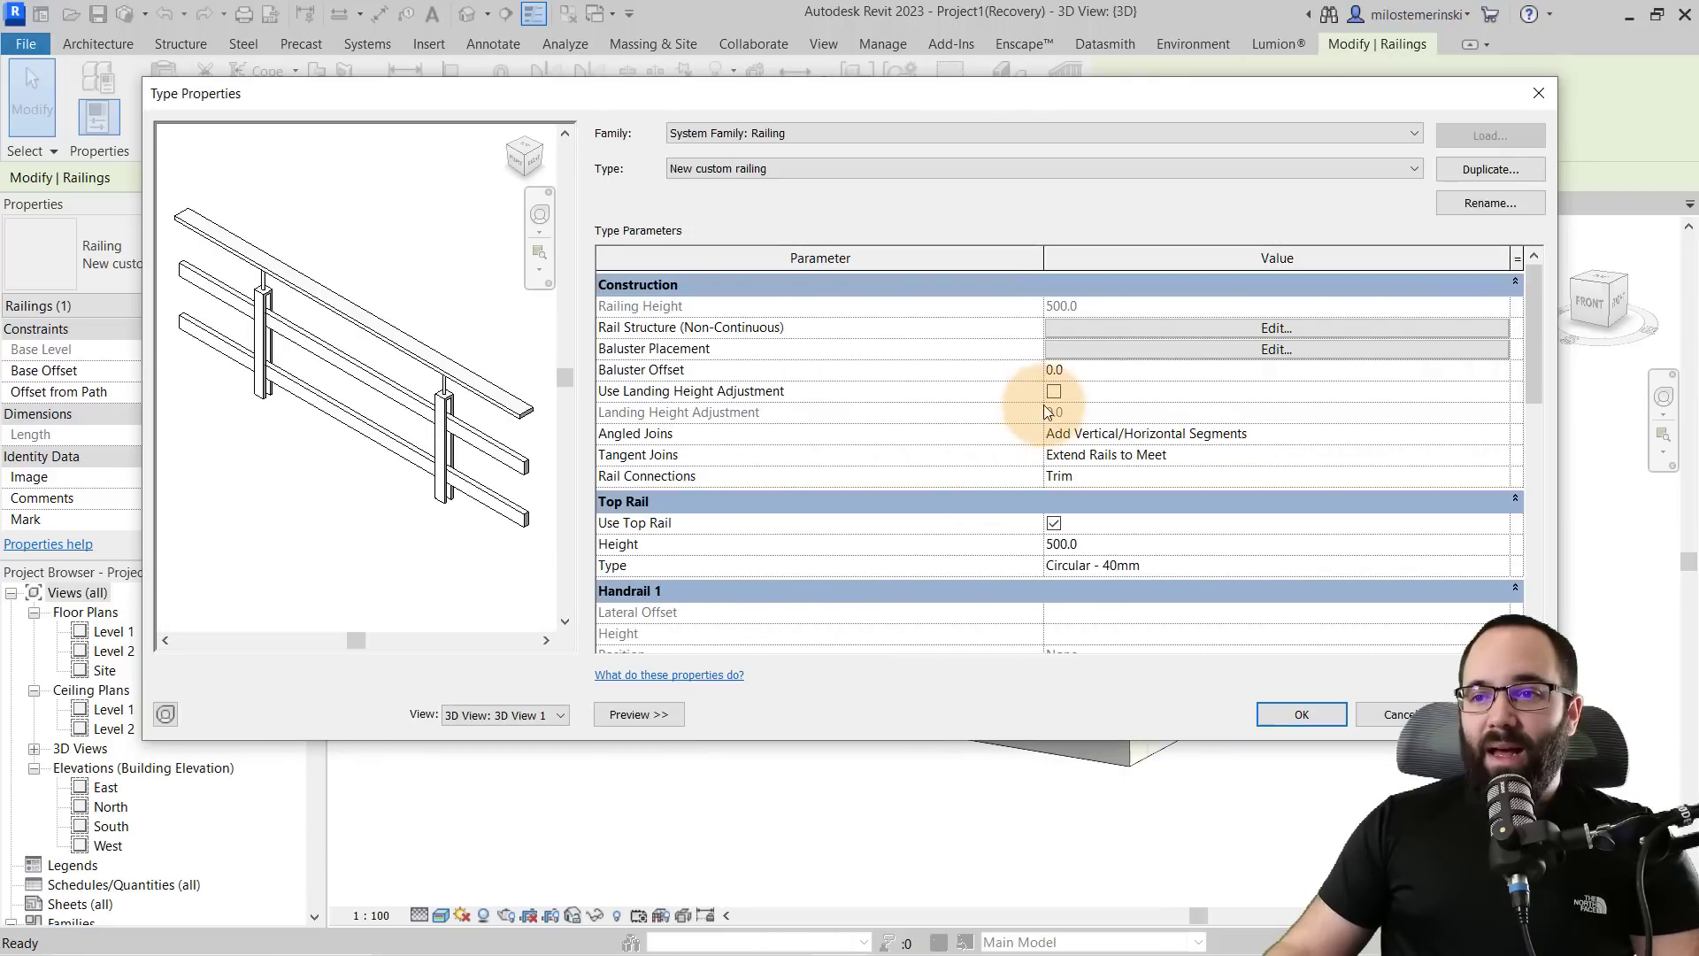
- Set the height of Rail 3 to 350 and Rail 4 to 170 in the rail structure and accept the railing type
{"action": "left_click", "coordinate": [1094, 328]}
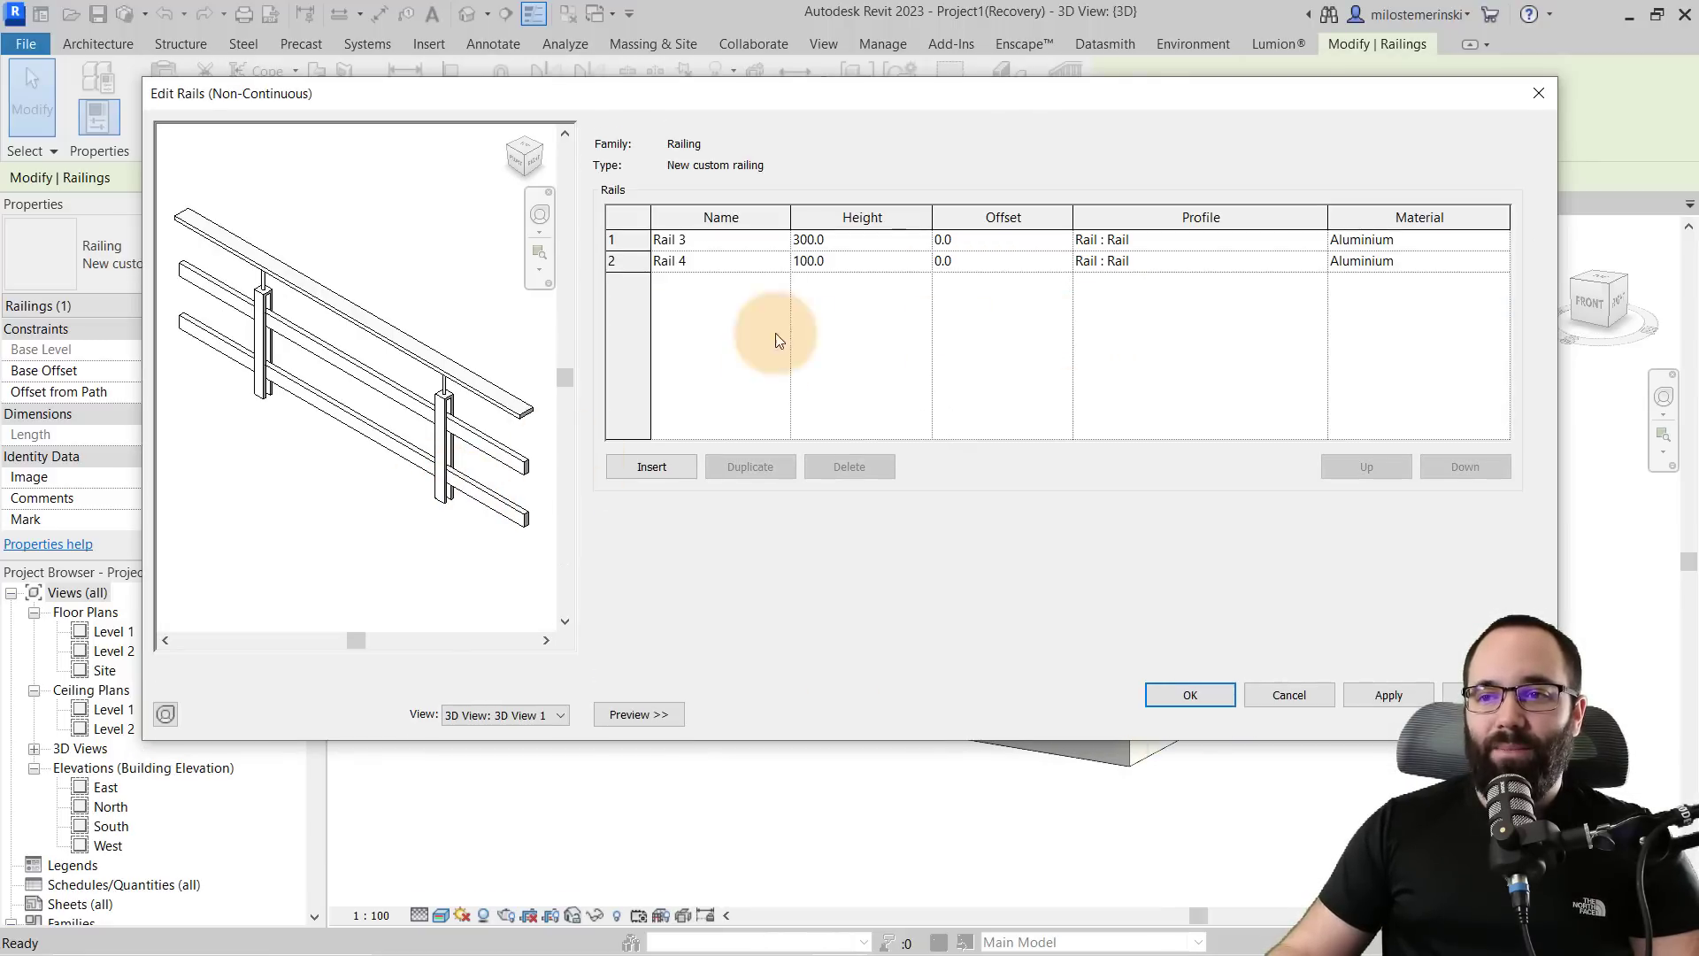
{"action": "left_click", "coordinate": [865, 258]}
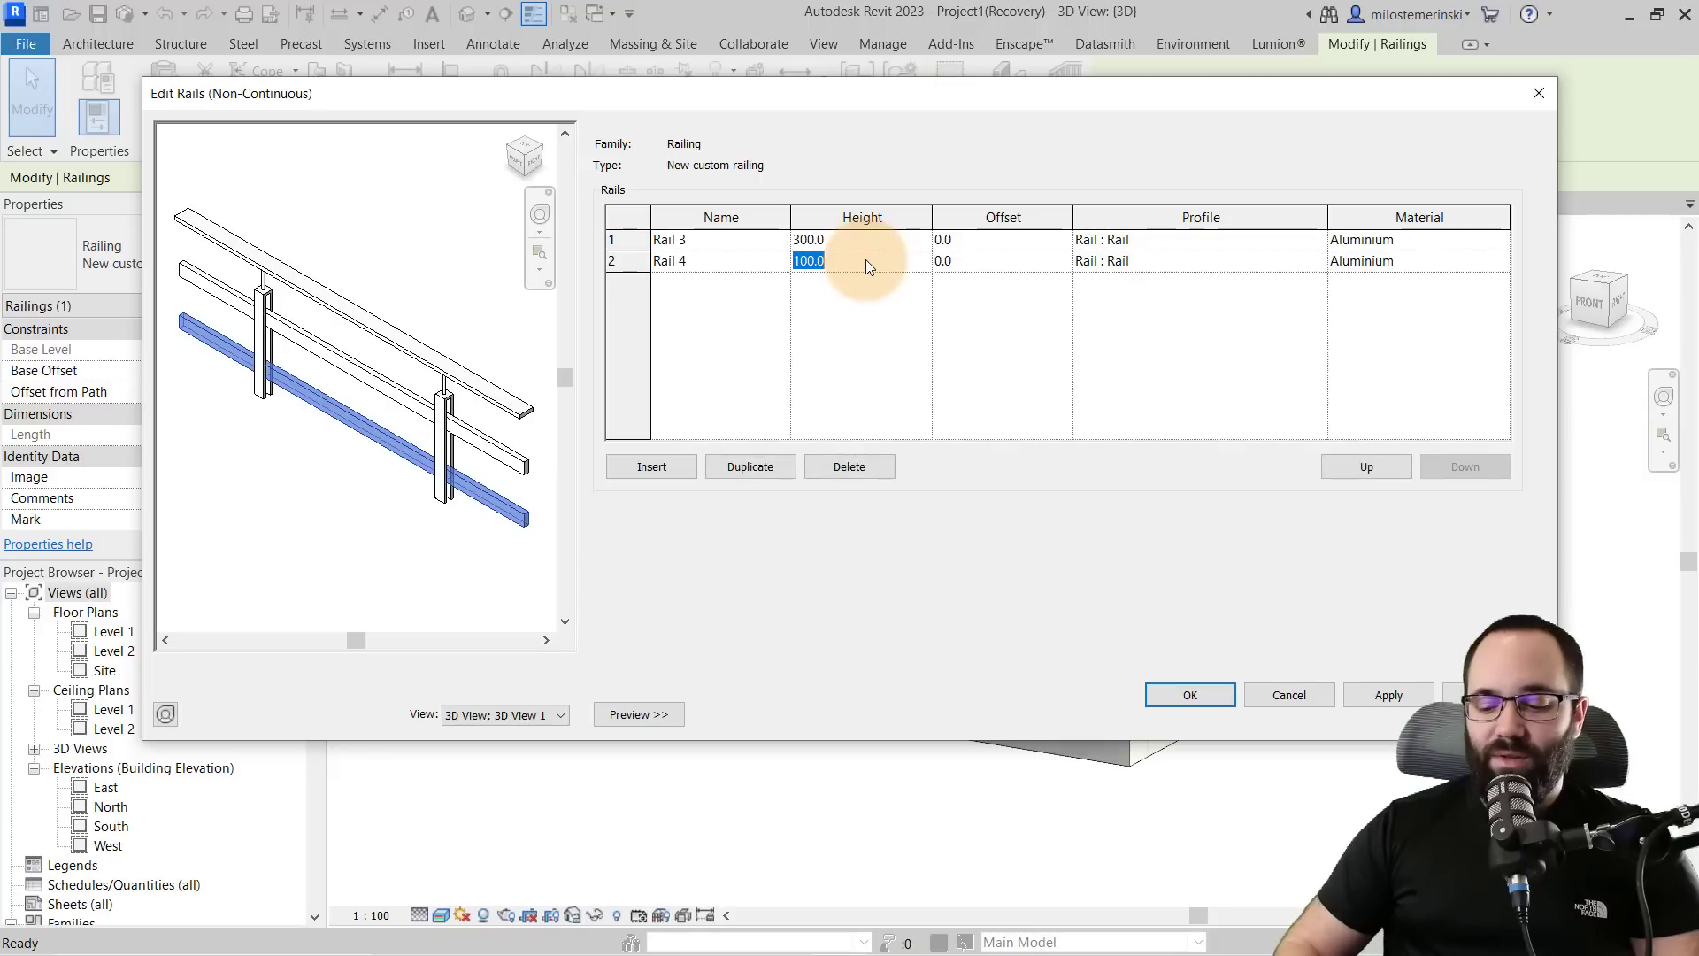
{"action": "type", "text": "150"}
{"action": "left_click", "coordinate": [867, 242]}
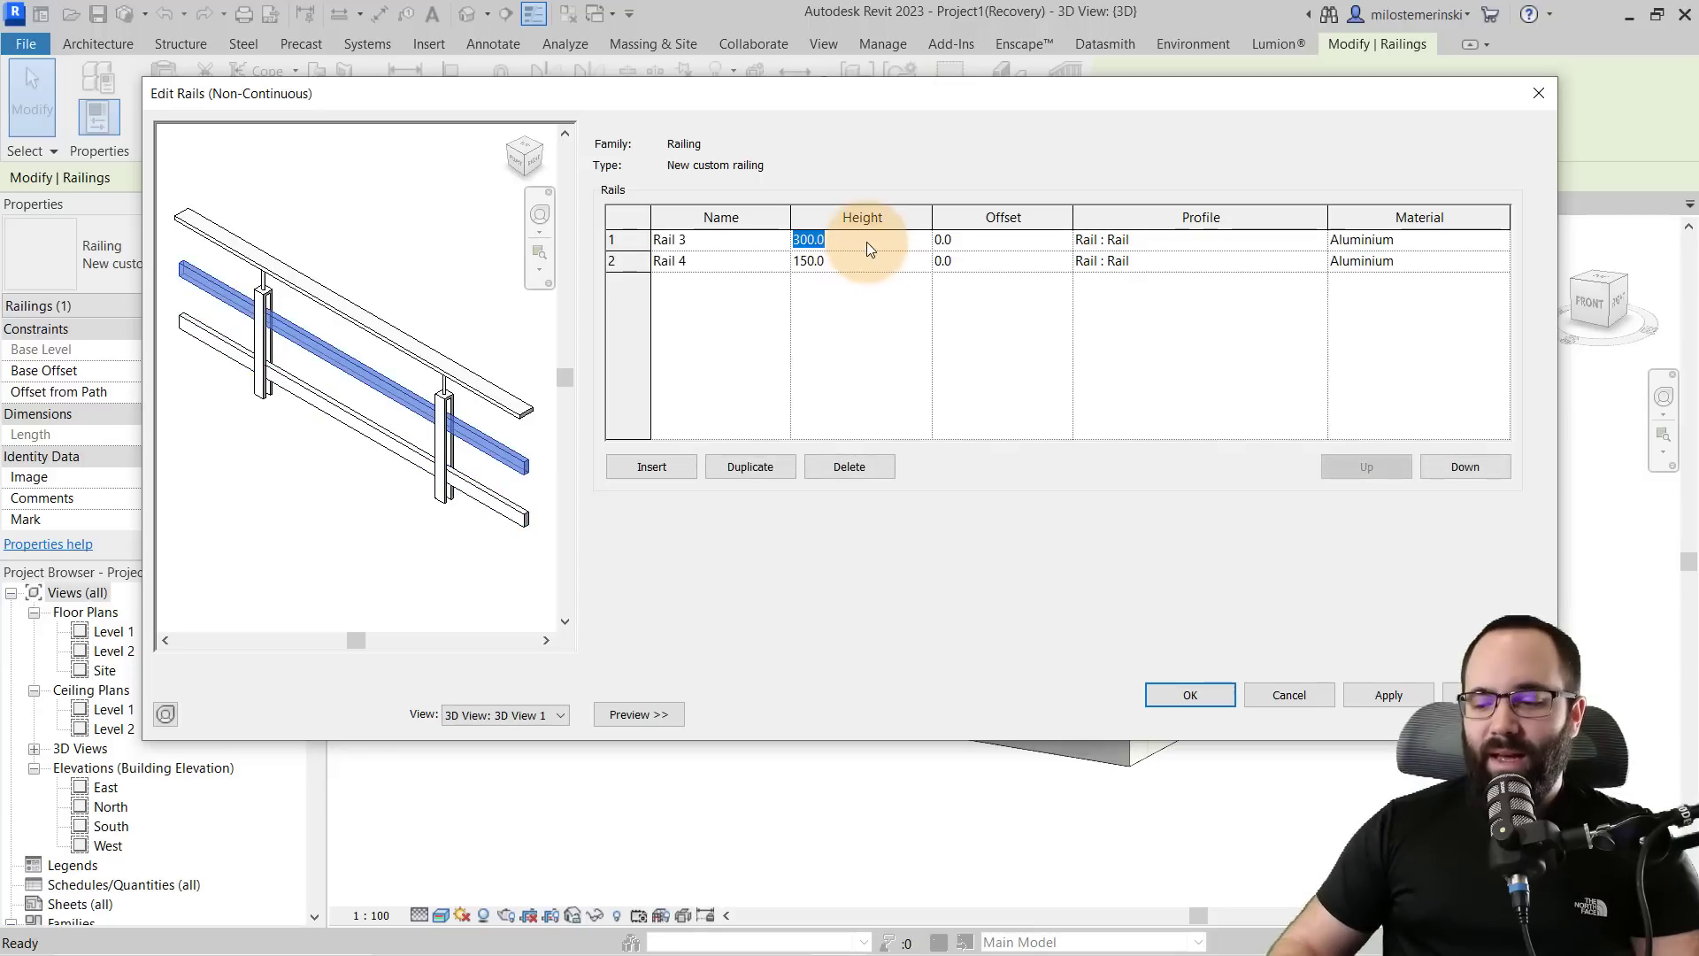
{"action": "type", "text": "350"}
{"action": "left_click", "coordinate": [859, 262]}
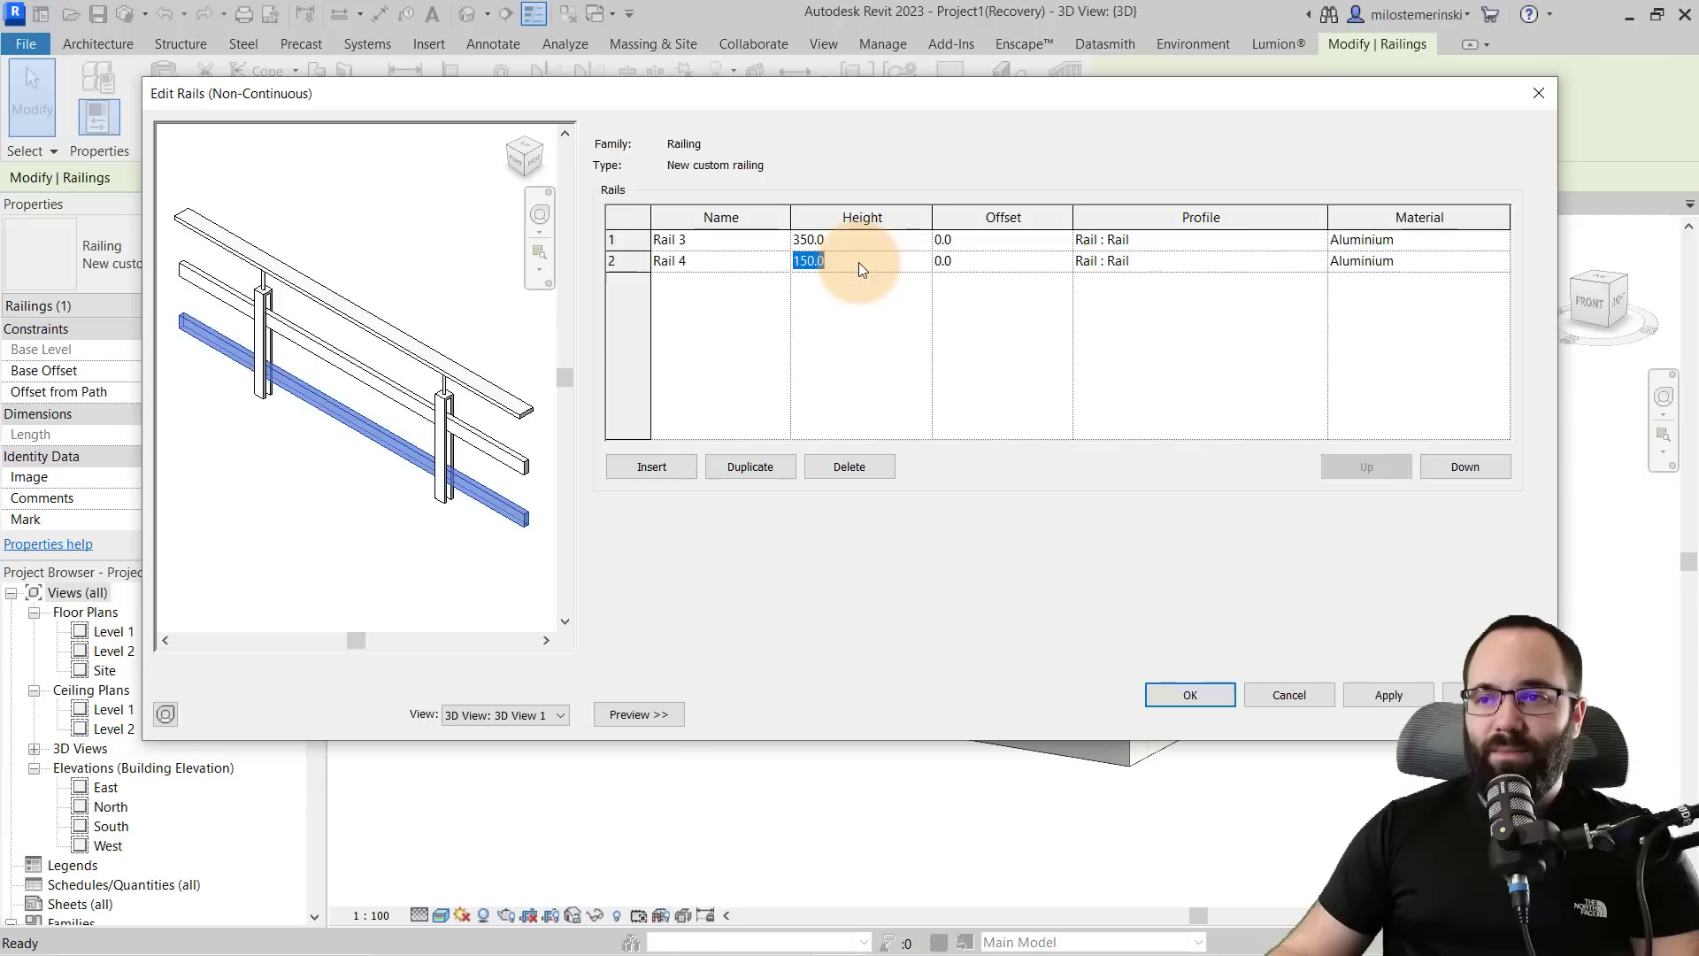
{"action": "type", "text": "170"}
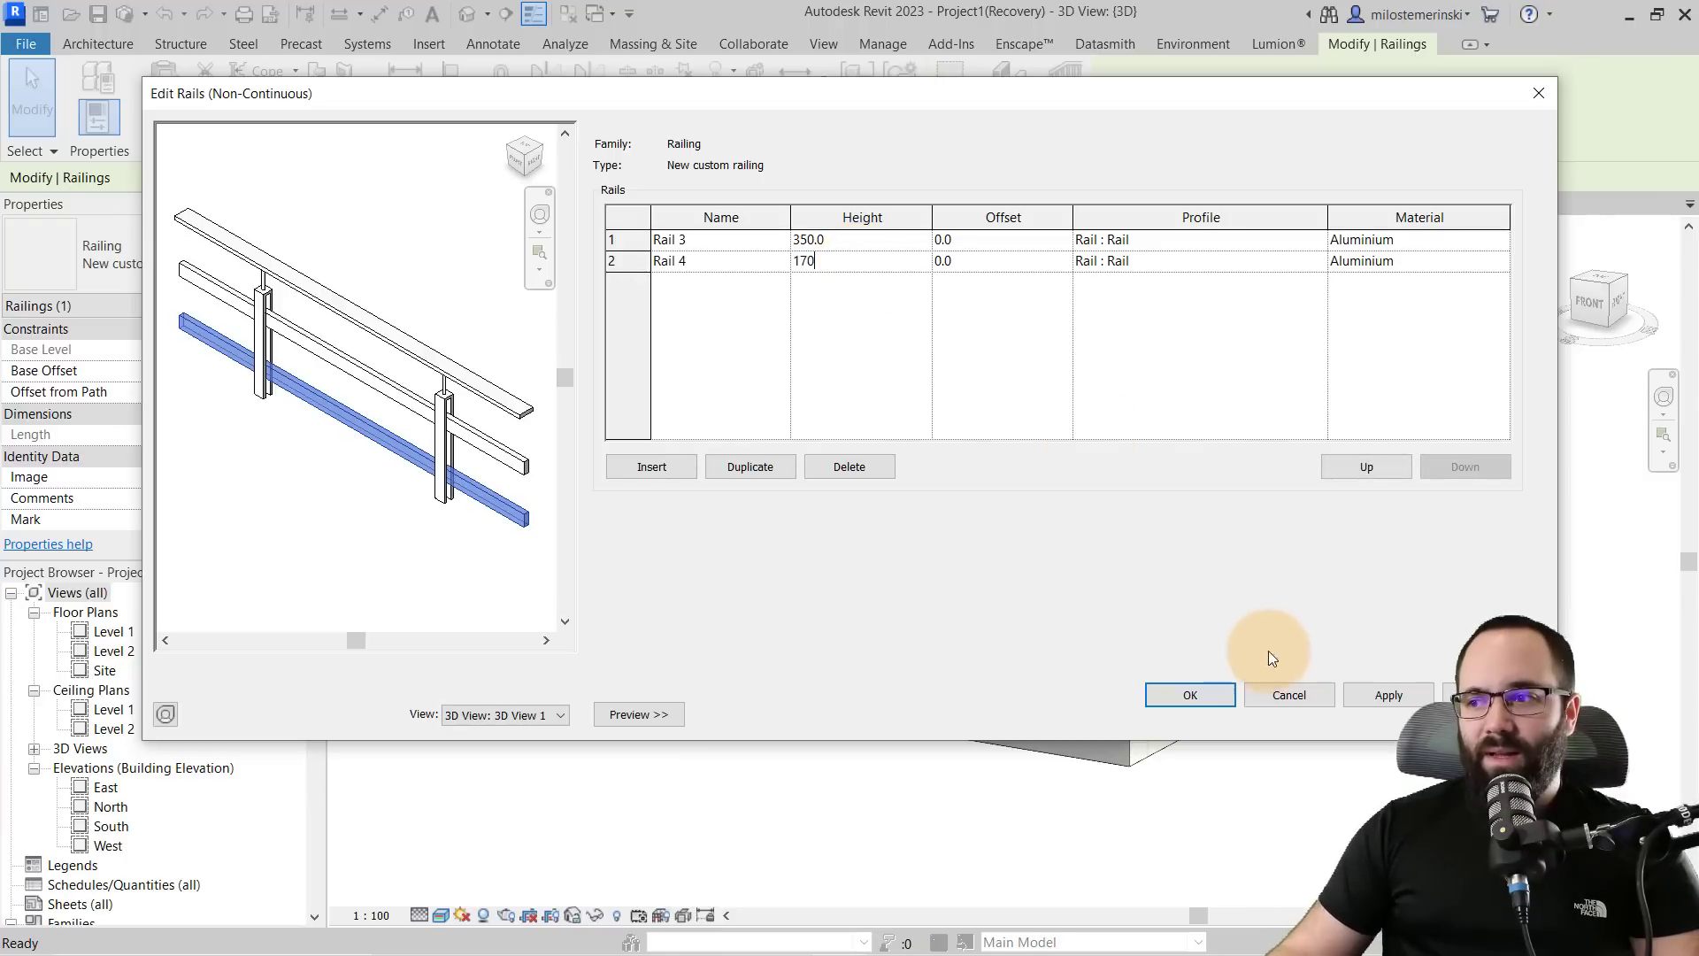
{"action": "left_click", "coordinate": [1389, 696]}
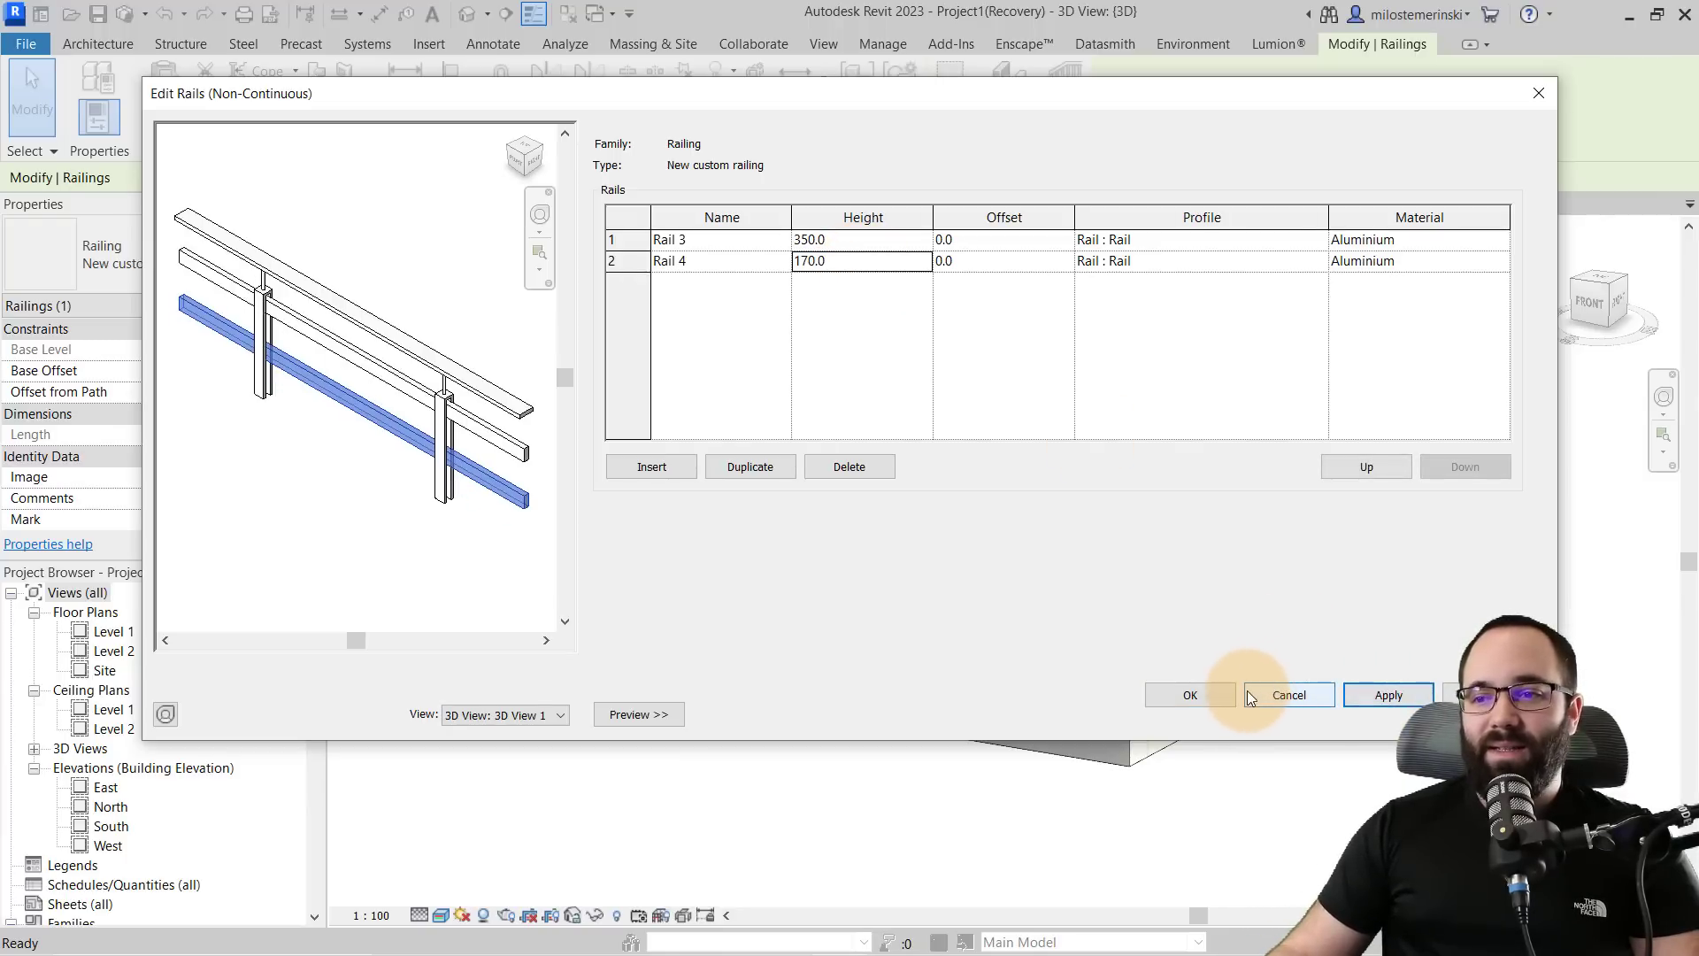
{"action": "left_click", "coordinate": [1213, 700]}
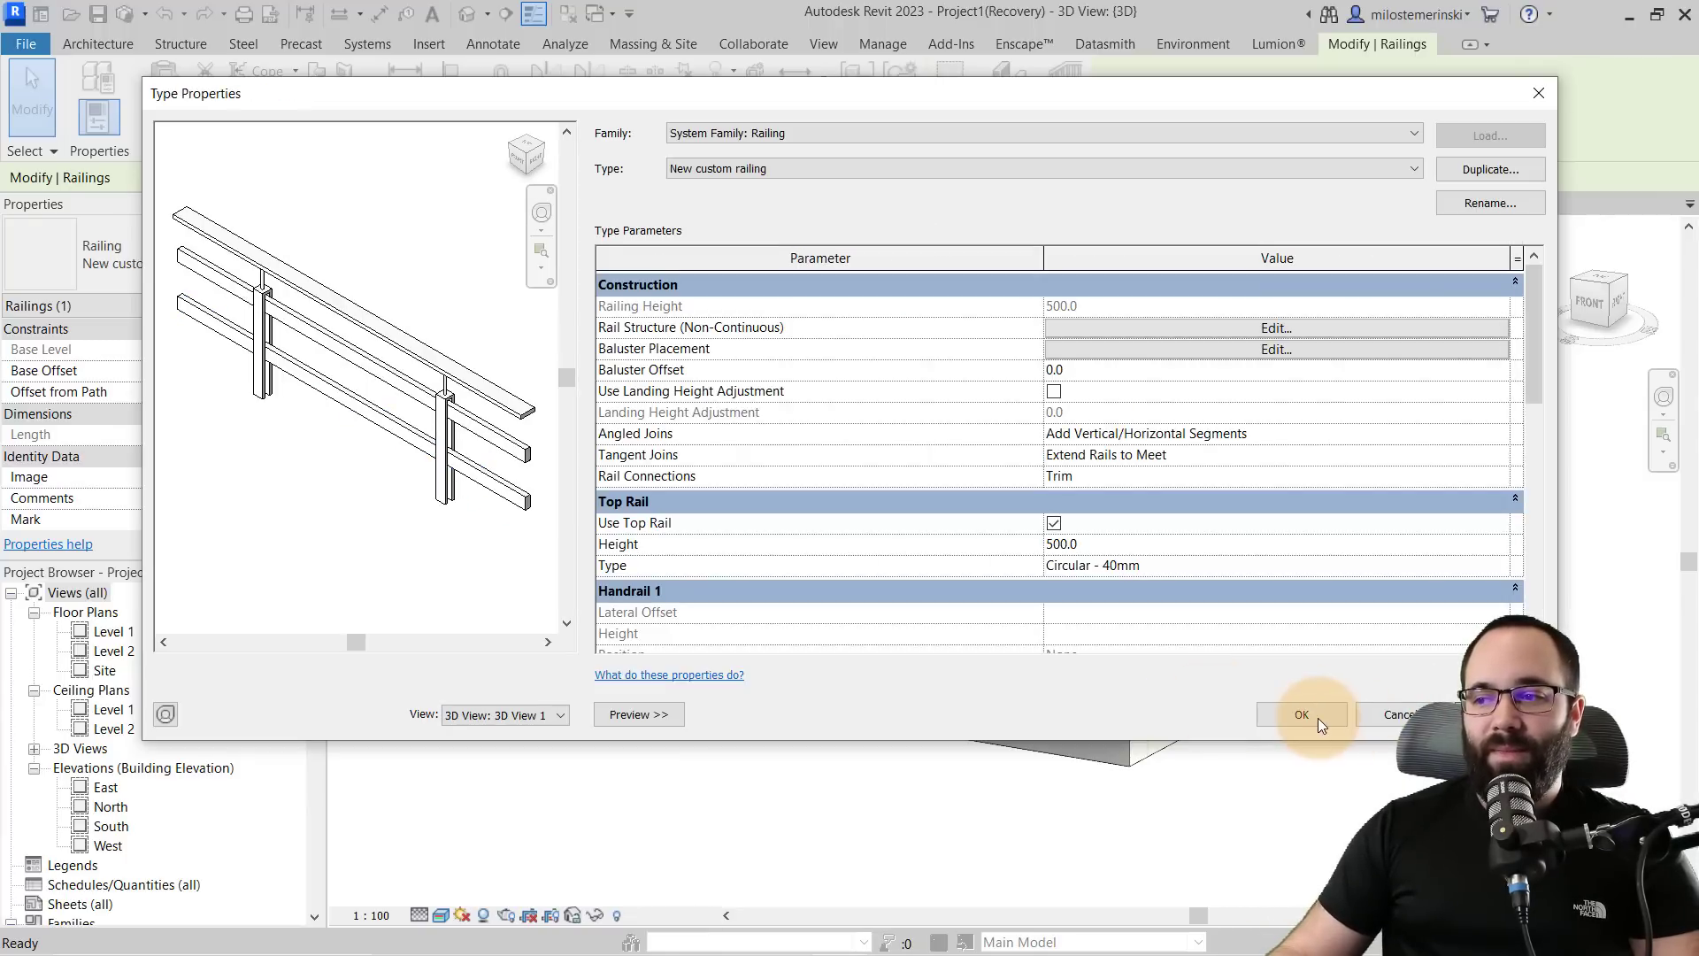
{"action": "left_click", "coordinate": [1308, 717]}
- Examine the custom railing and its balusters on the capped wall from several sides in the 3D view
{"action": "left_click", "coordinate": [821, 462]}
{"action": "middle_click_drag", "start_coordinate": [820, 462], "coordinate": [1190, 502], "text": "shift"}
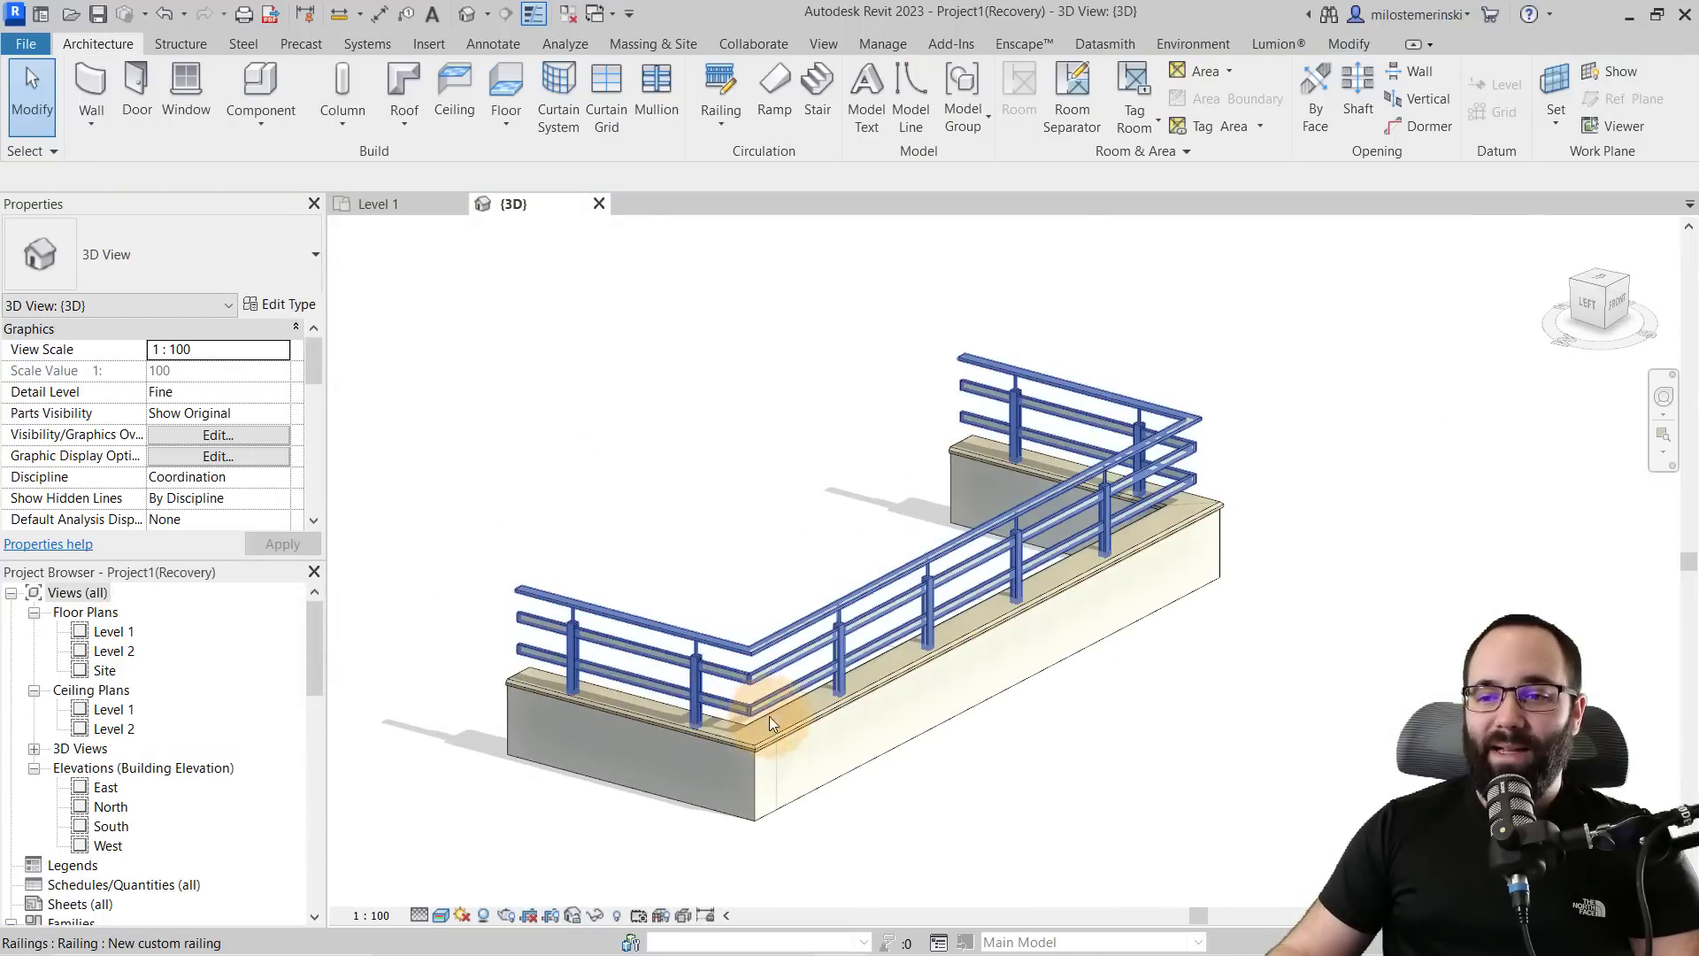
{"action": "scroll", "coordinate": [720, 653], "scroll_direction": "up", "scroll_amount": 5}
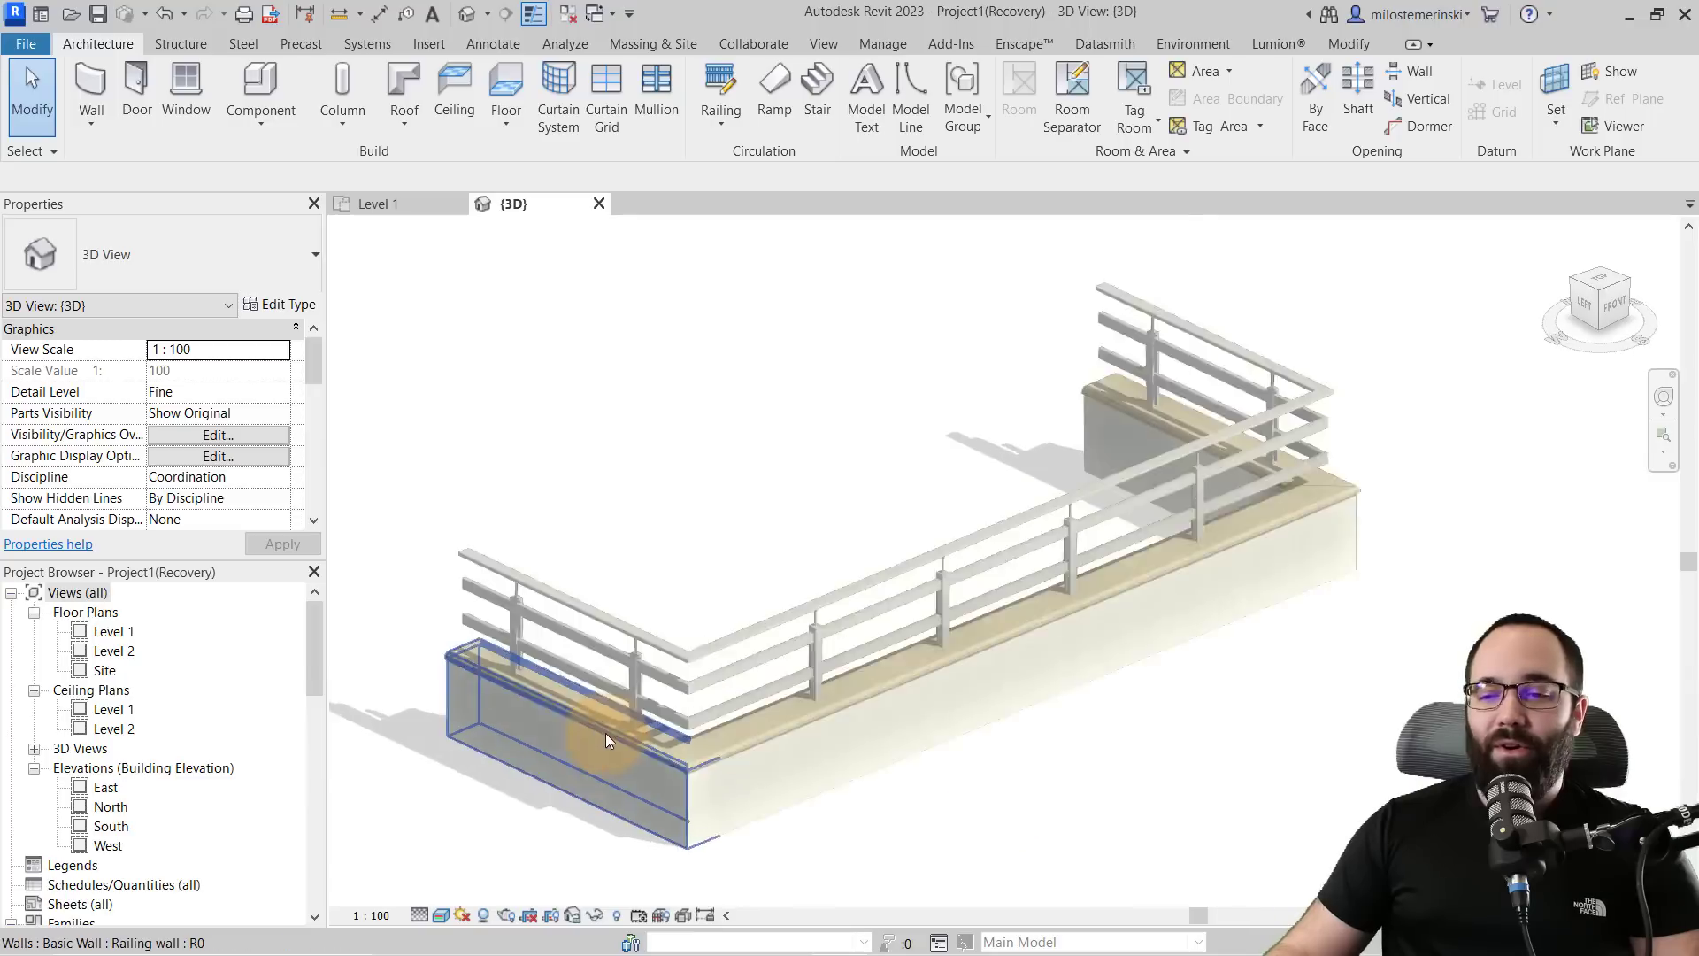
{"action": "scroll", "coordinate": [1289, 682], "scroll_direction": "down", "scroll_amount": 5}
{"action": "middle_click_drag", "start_coordinate": [1290, 682], "coordinate": [625, 692], "text": "shift"}
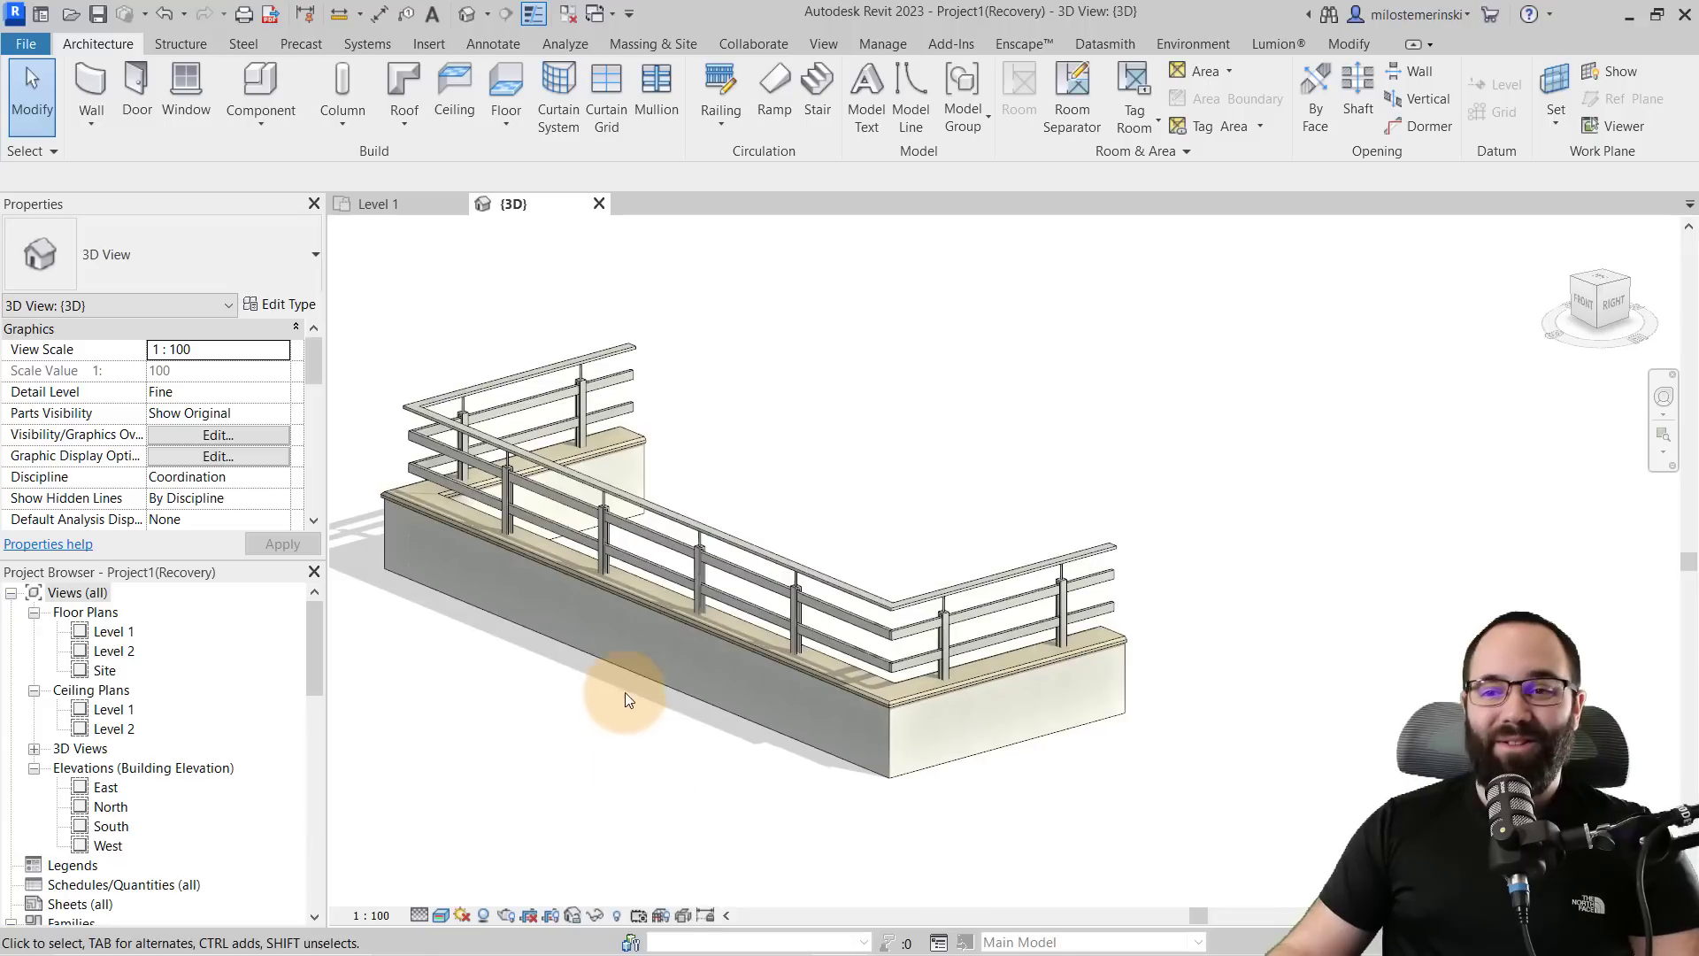
{"action": "left_click", "coordinate": [602, 549]}
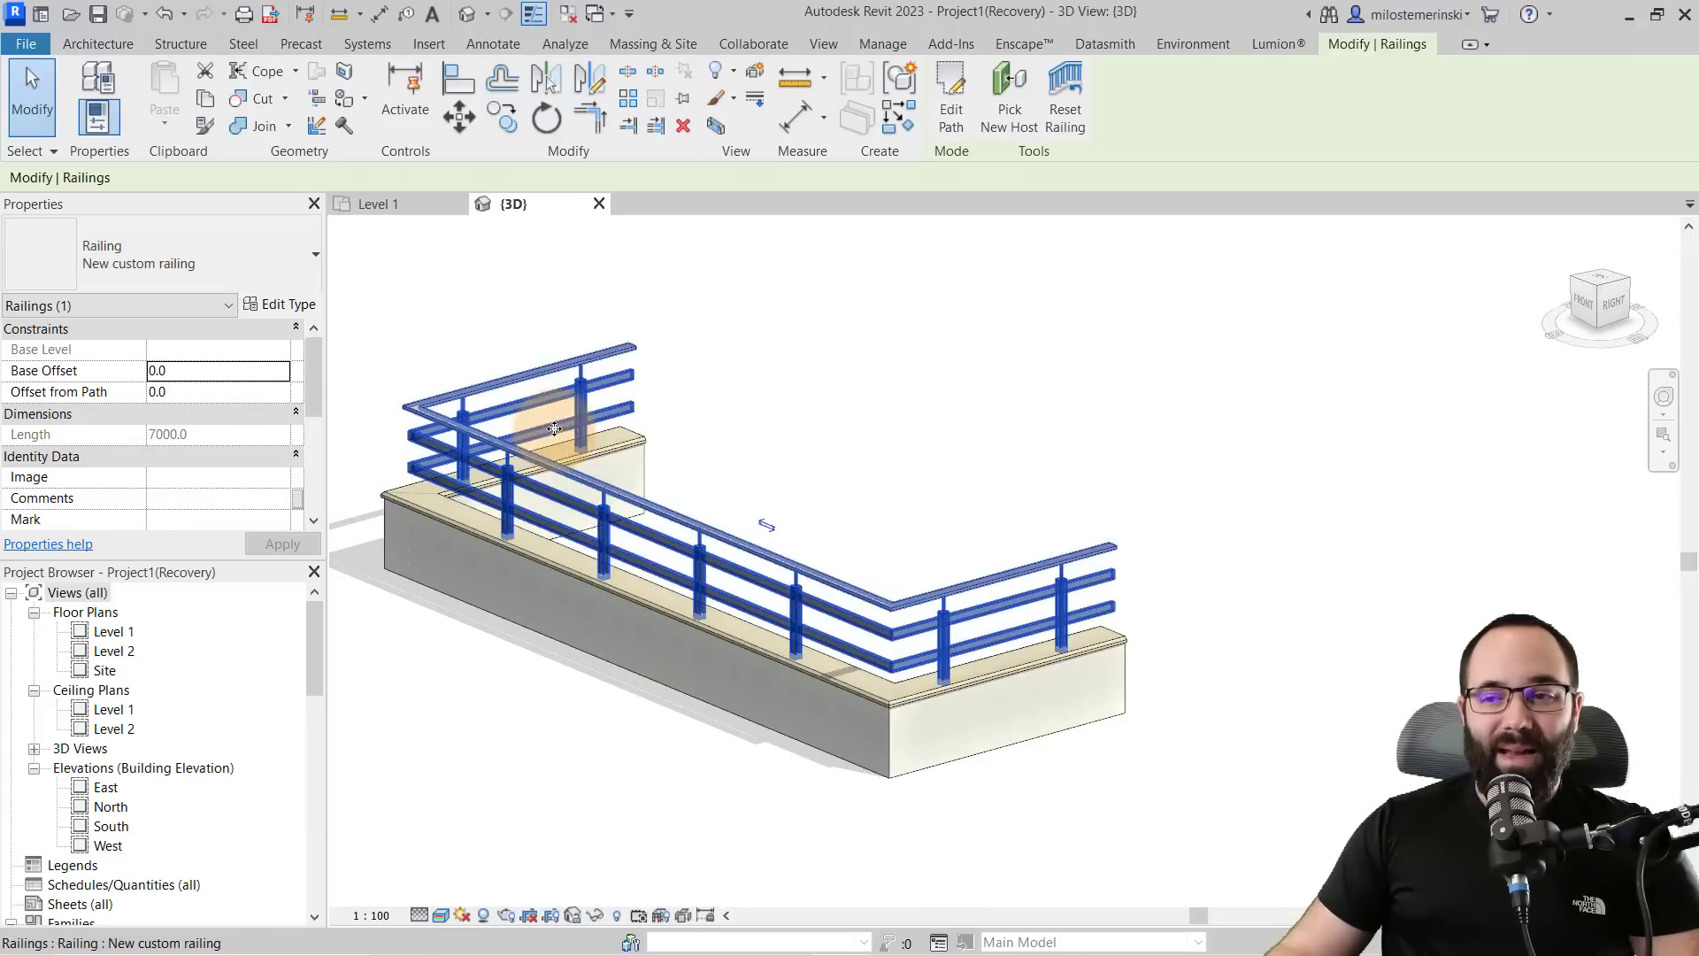
{"action": "left_click", "coordinate": [550, 683]}
{"action": "middle_click_drag", "start_coordinate": [550, 682], "coordinate": [623, 603]}
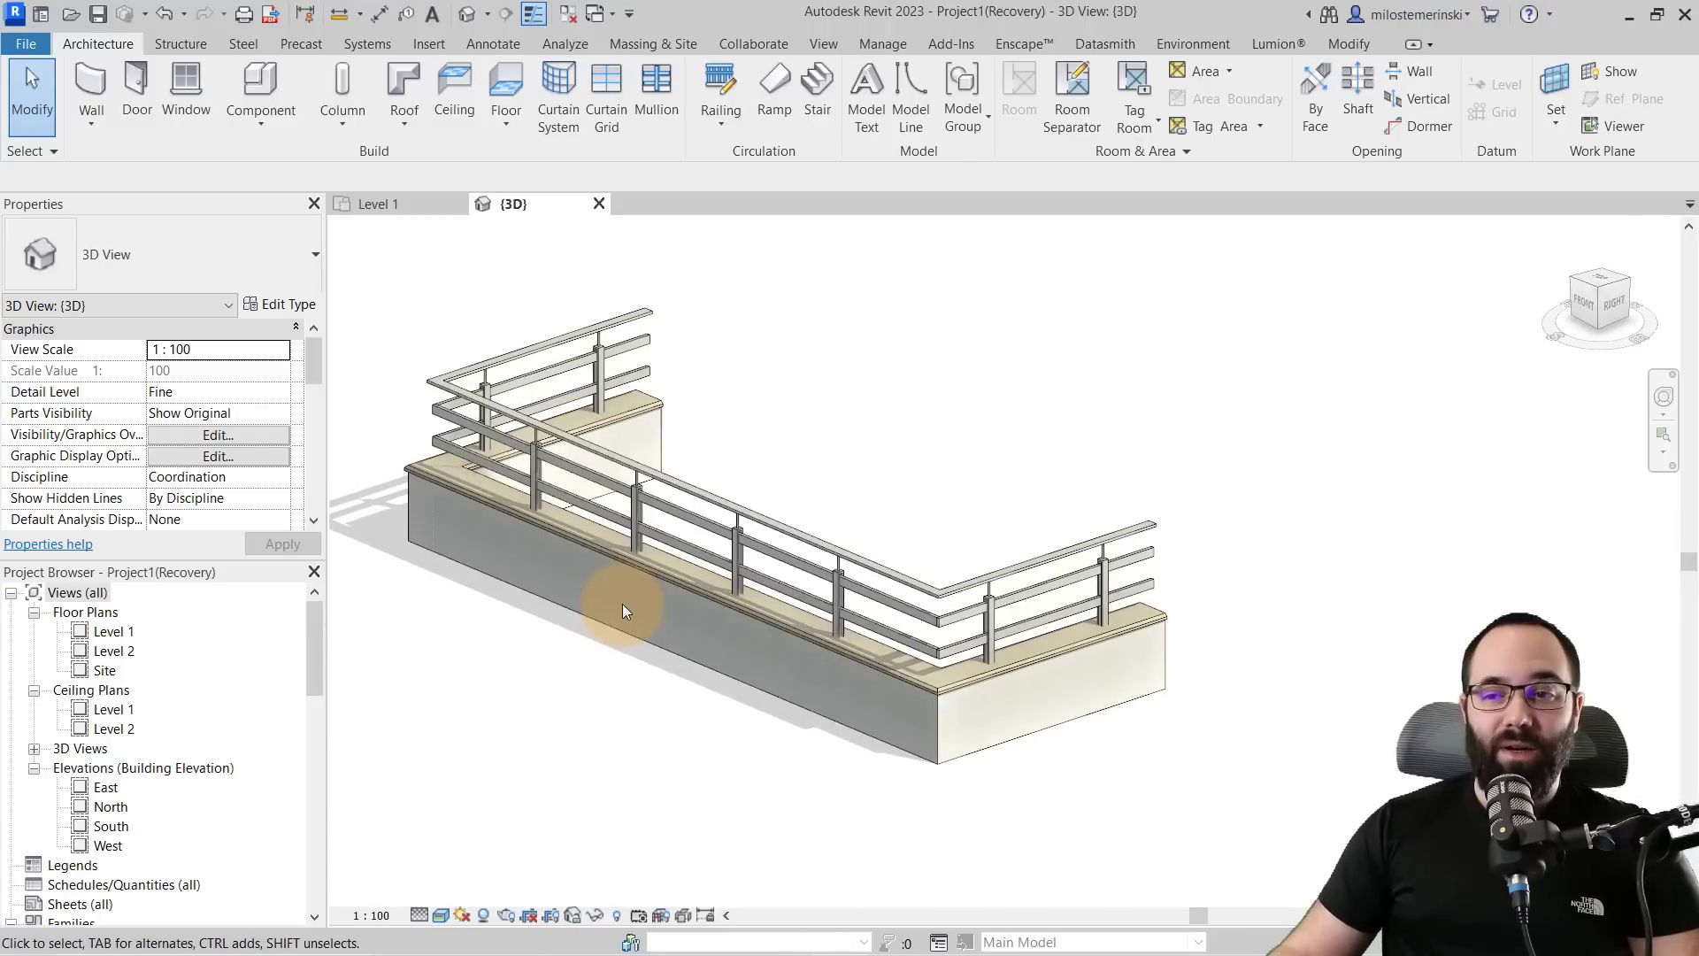